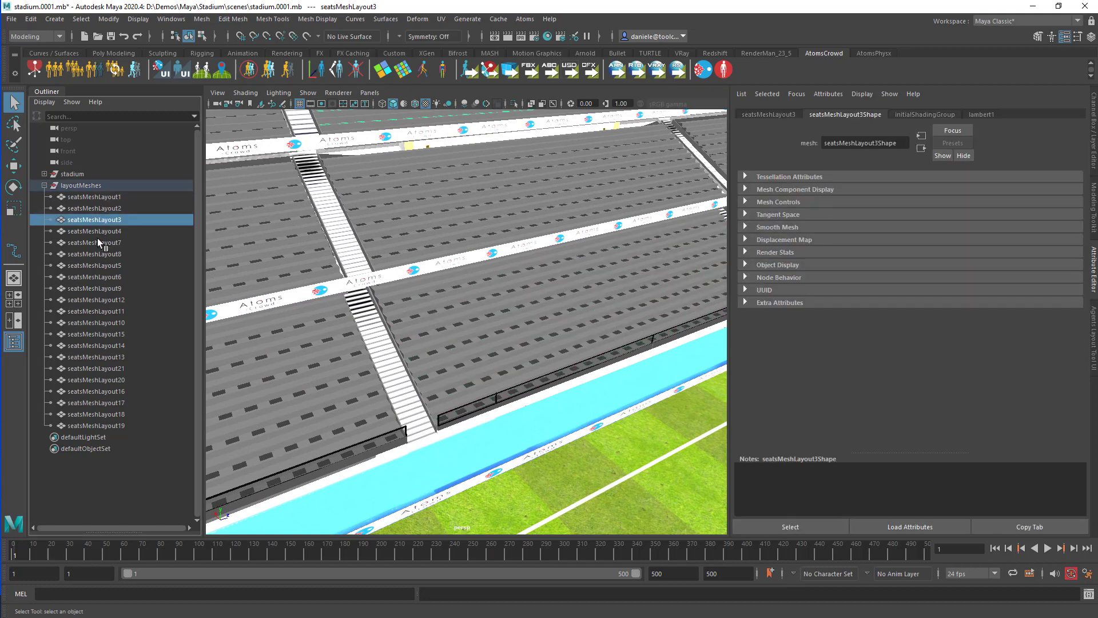
# Step: Select several seat layout meshes one after another to examine their stand sections, finishing with seatsMeshLayout1
pyautogui.click(97, 242)
pyautogui.scroll(-4, 395, 236)
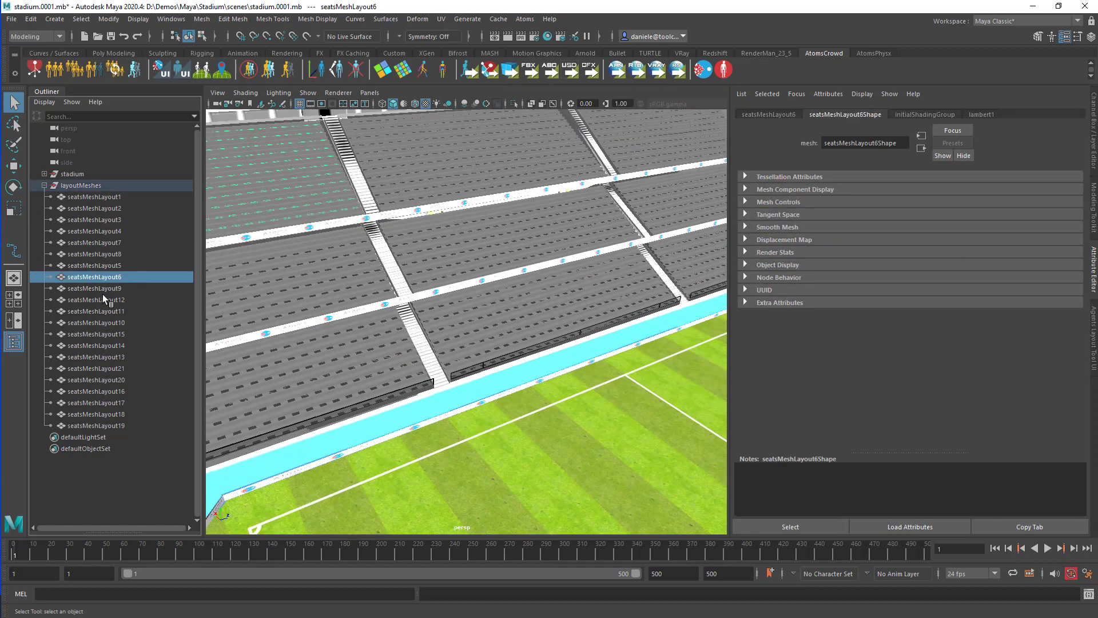
pyautogui.click(95, 219)
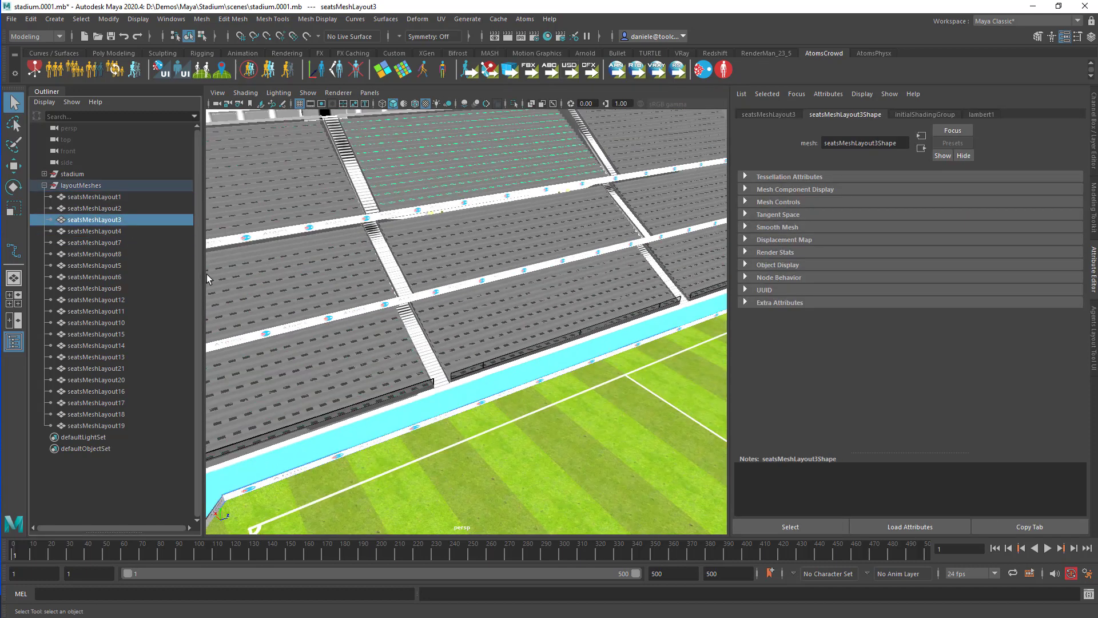
pyautogui.click(118, 197)
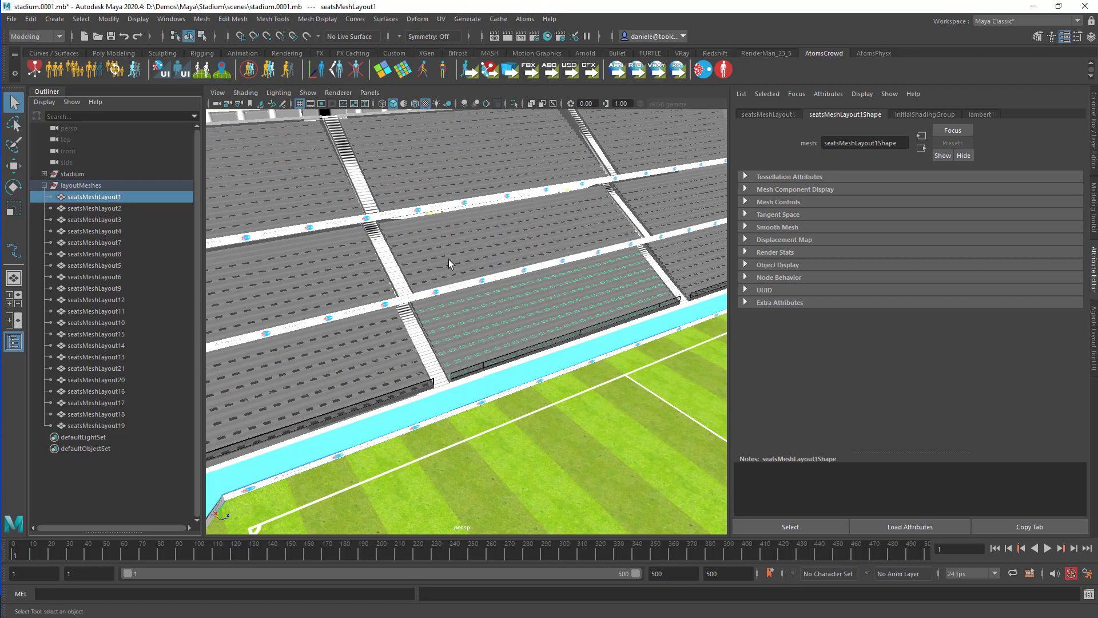
pyautogui.scroll(3, 499, 273)
pyautogui.keyDown('alt'); pyautogui.moveTo(499, 273); pyautogui.dragTo(527, 291); pyautogui.keyUp('alt')
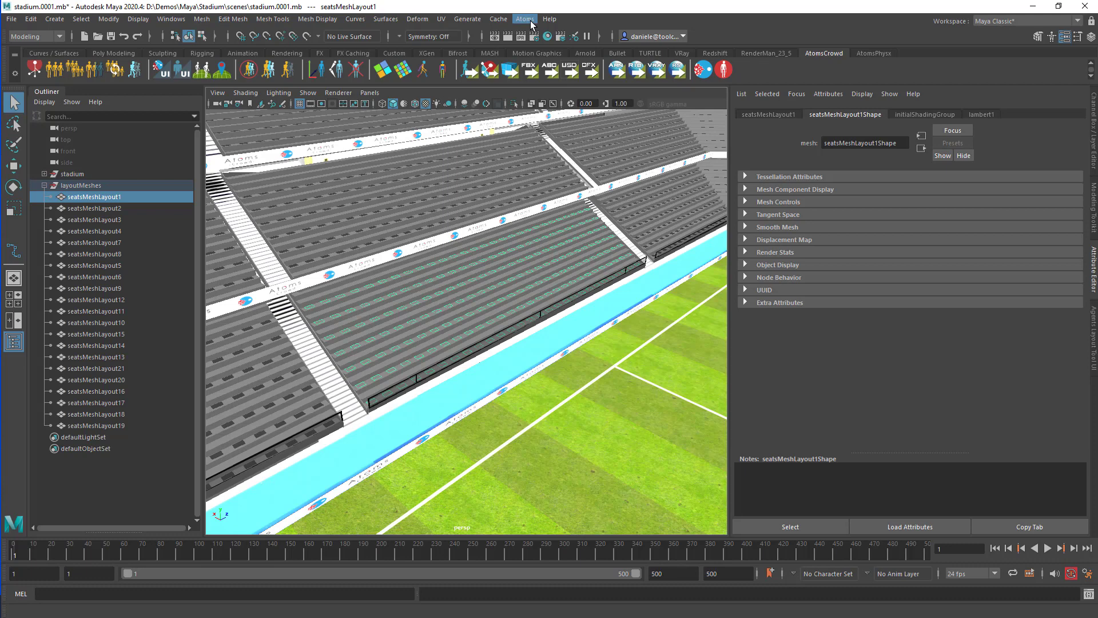
# Step: Create a new Atoms agent group and bring its behaviour module list into view
pyautogui.click(528, 21)
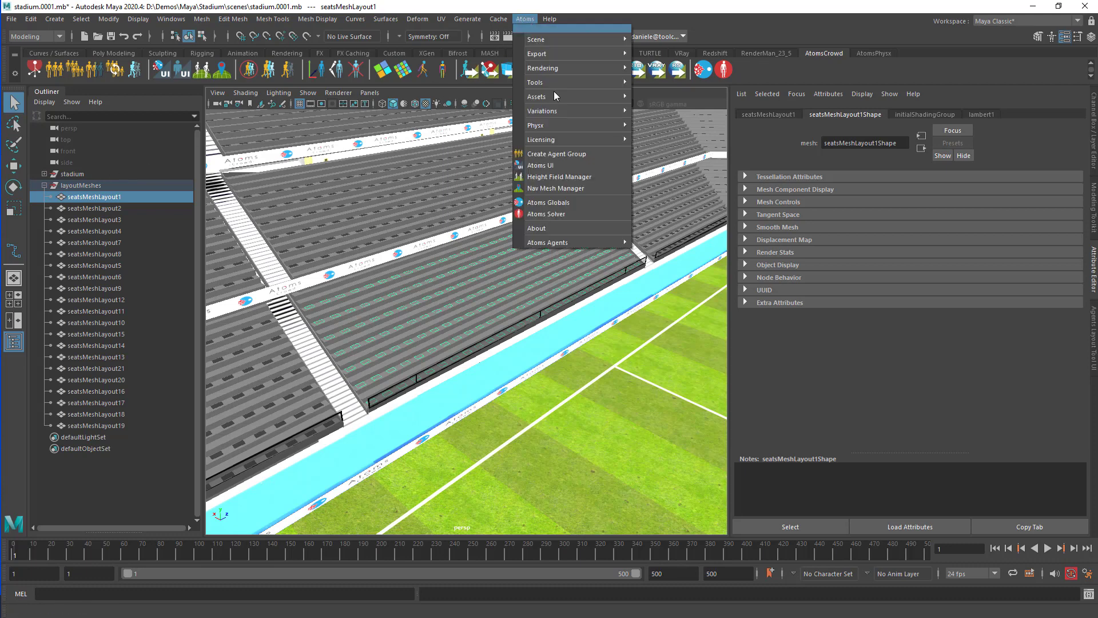
pyautogui.click(579, 155)
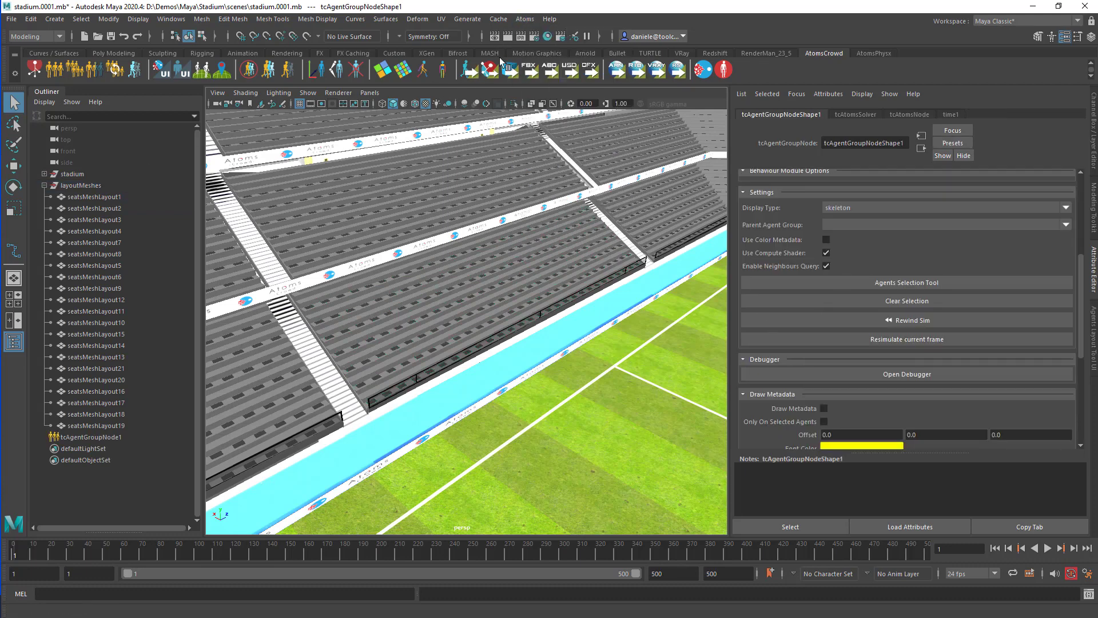
pyautogui.click(527, 19)
pyautogui.click(530, 5)
pyautogui.click(526, 20)
pyautogui.click(58, 68)
pyautogui.scroll(5, 795, 308)
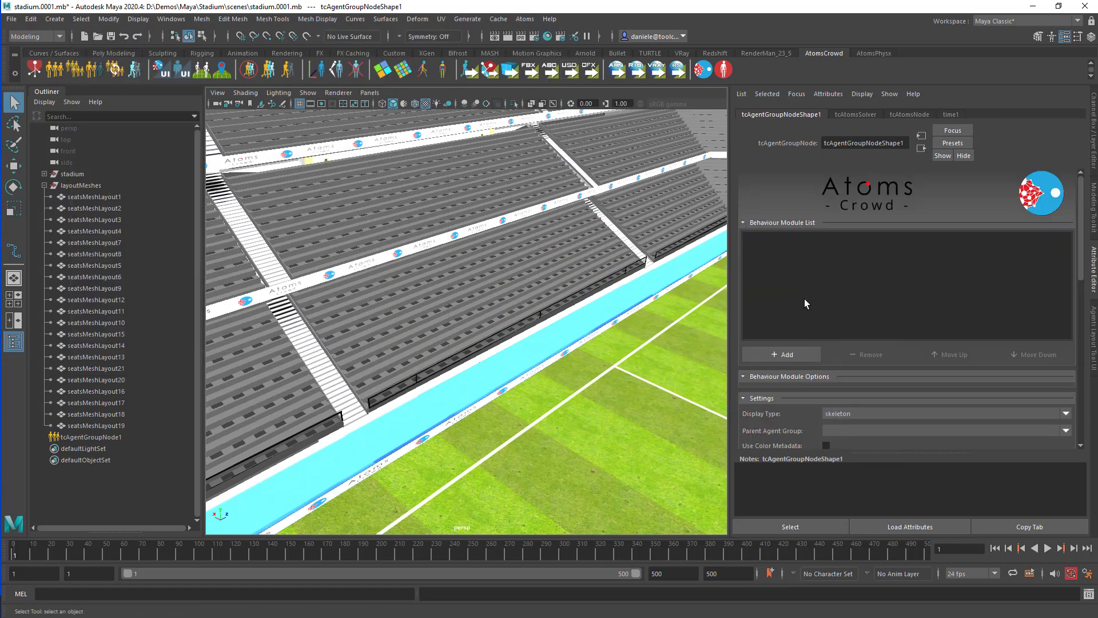
# Step: Hide the stadium and layoutMeshes groups
pyautogui.keyDown('alt'); pyautogui.moveTo(710, 301); pyautogui.dragTo(400, 301); pyautogui.keyUp('alt')
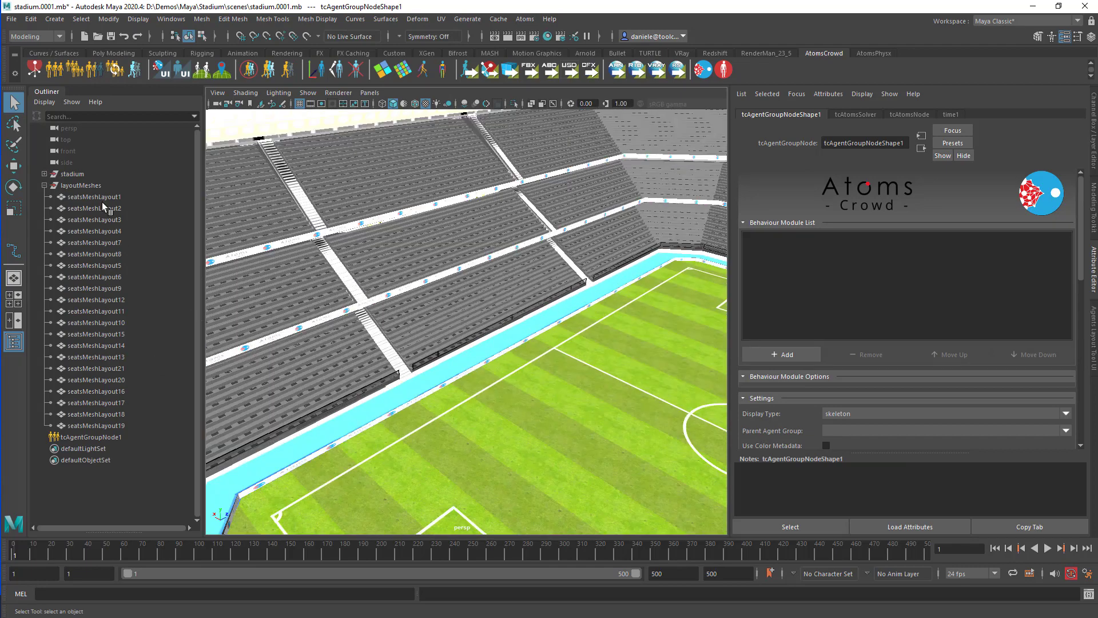
pyautogui.click(72, 174)
pyautogui.keyDown('shift'); pyautogui.click(80, 184); pyautogui.keyUp('shift')
pyautogui.hotkey('ctrl', 'h')
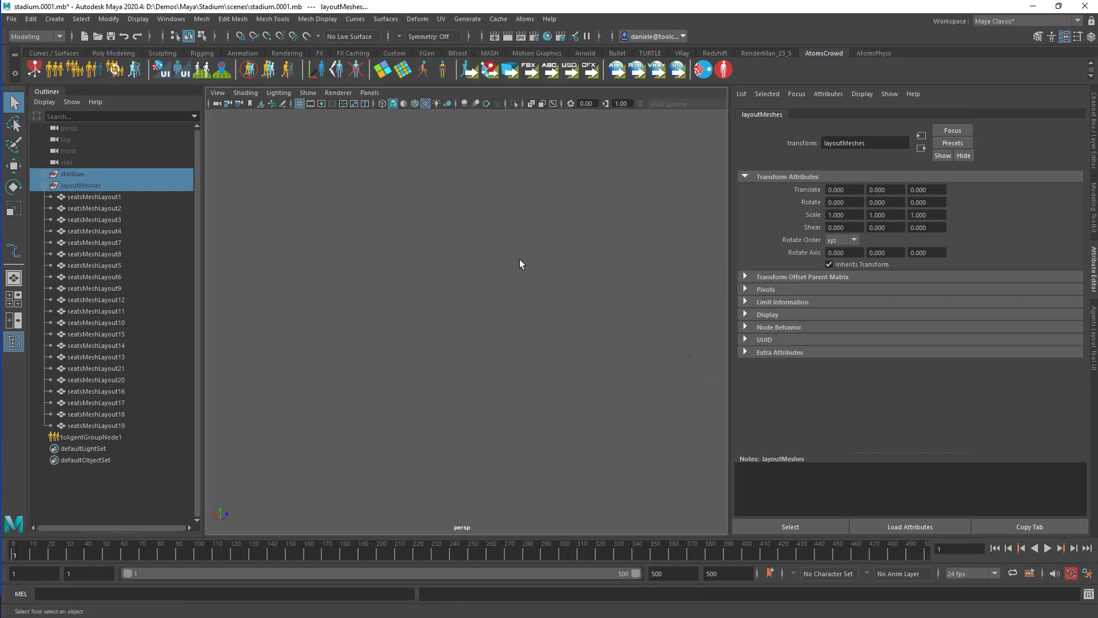
# Step: Add two gridLayout behaviour modules to the shape node of tcAgentGroupNode1
pyautogui.click(86, 437)
pyautogui.click(868, 115)
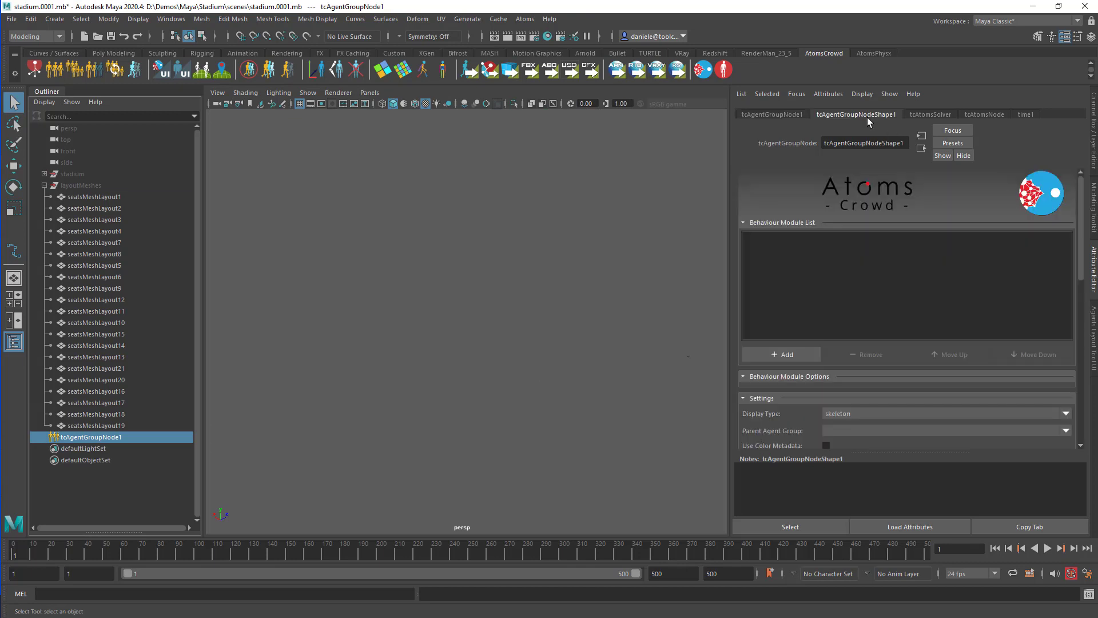
pyautogui.click(805, 347)
pyautogui.write('gridLayout')
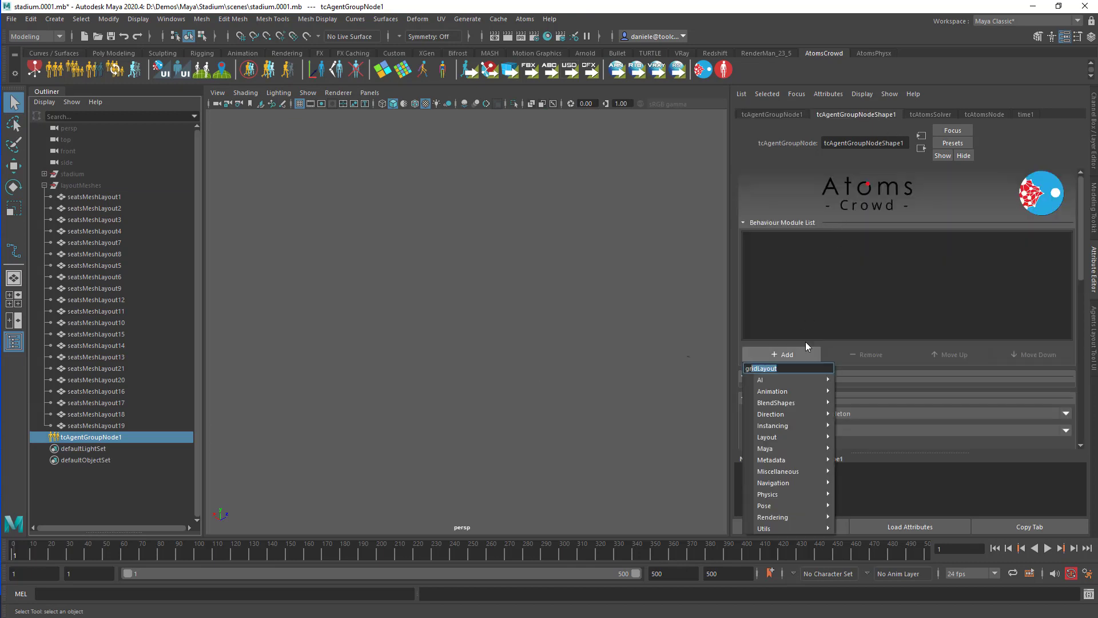
pyautogui.press('Return')
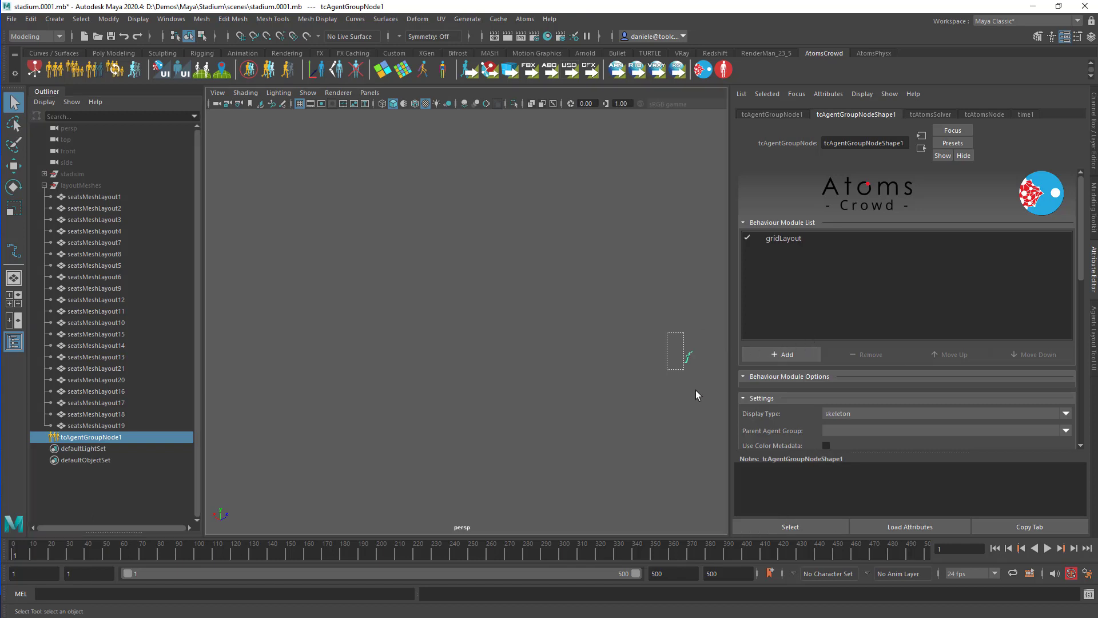
pyautogui.click(795, 354)
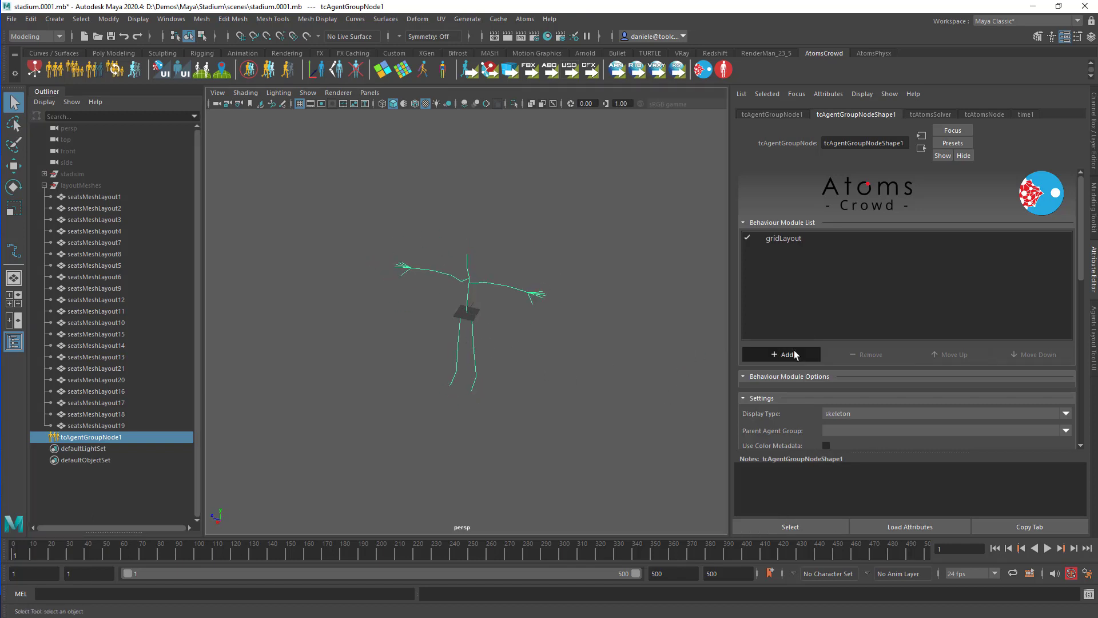
pyautogui.press('Return')
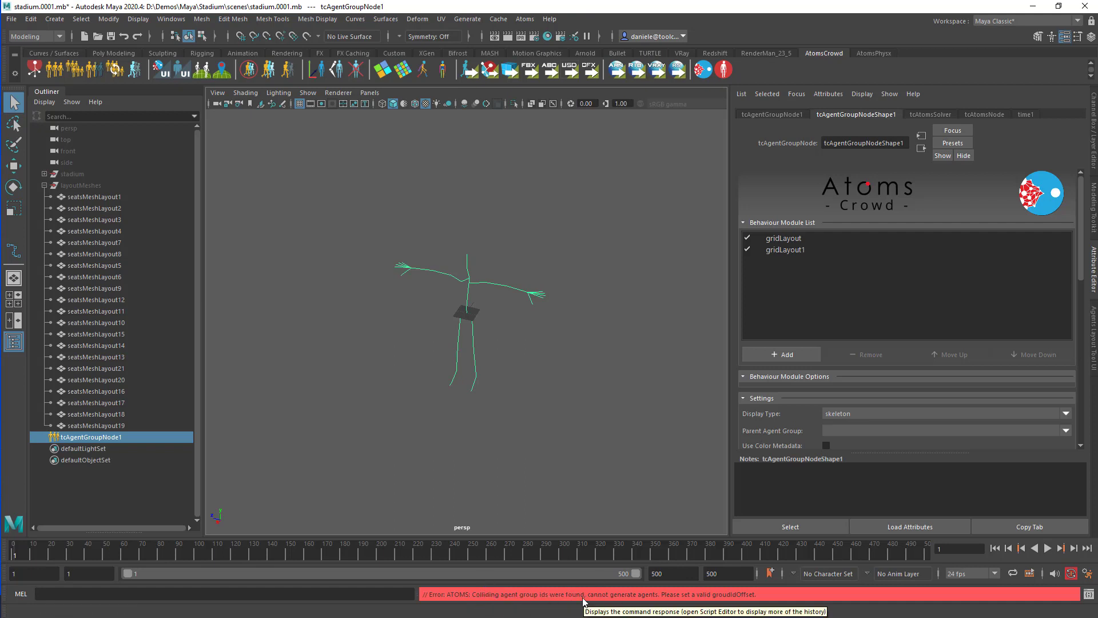
# Step: Set the X Center Offset of the gridLayout1 module to 150
pyautogui.click(787, 250)
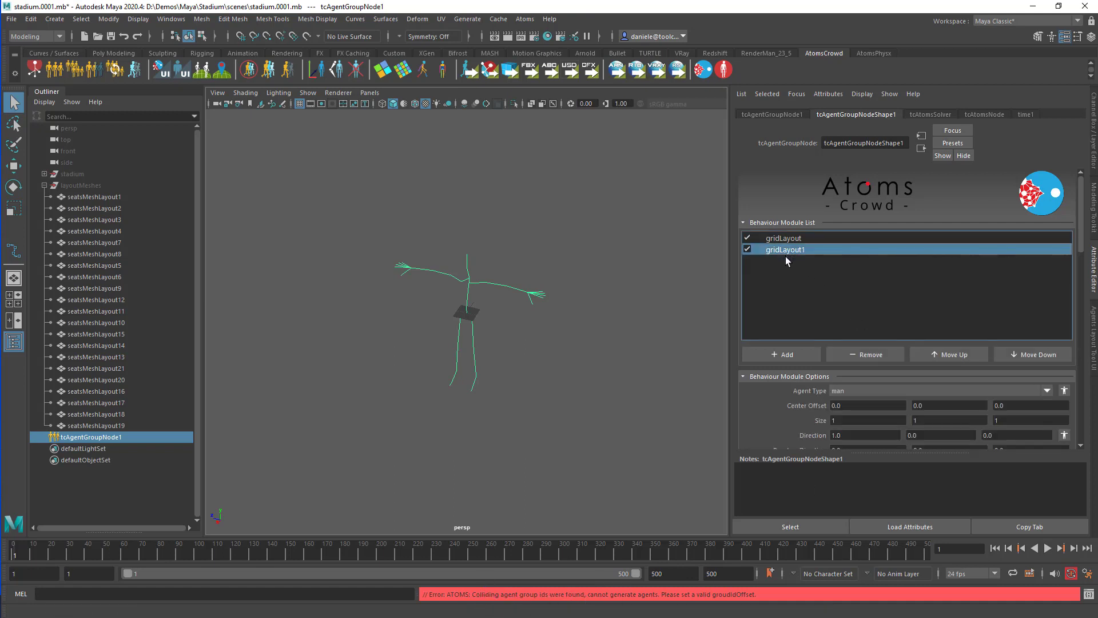
pyautogui.scroll(-2, 784, 330)
pyautogui.scroll(1, 782, 257)
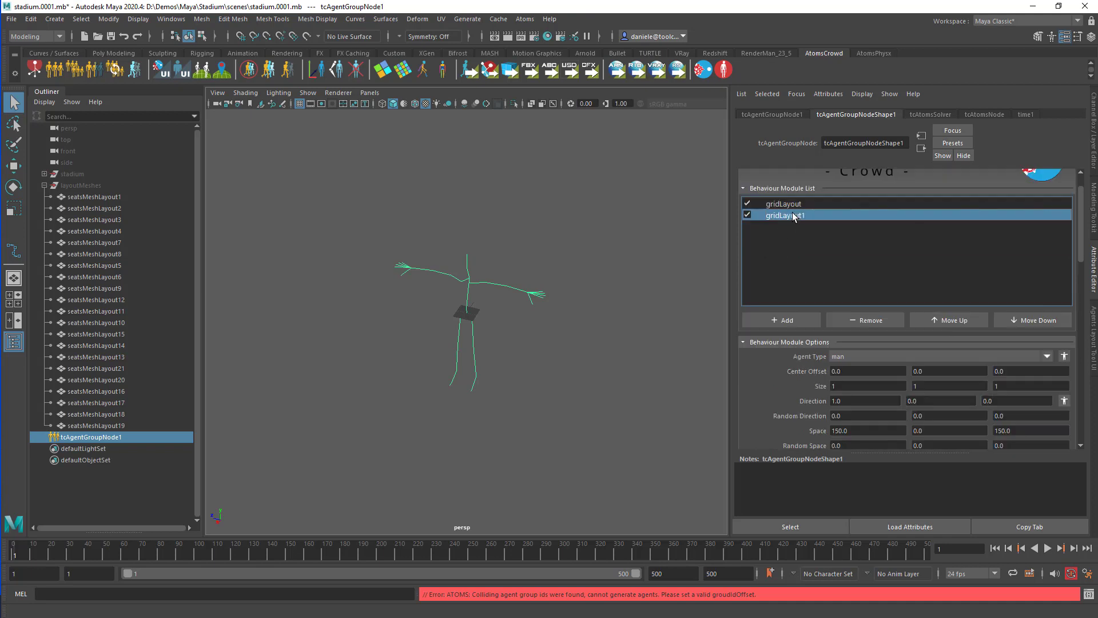
pyautogui.scroll(-2, 797, 269)
pyautogui.scroll(1, 800, 286)
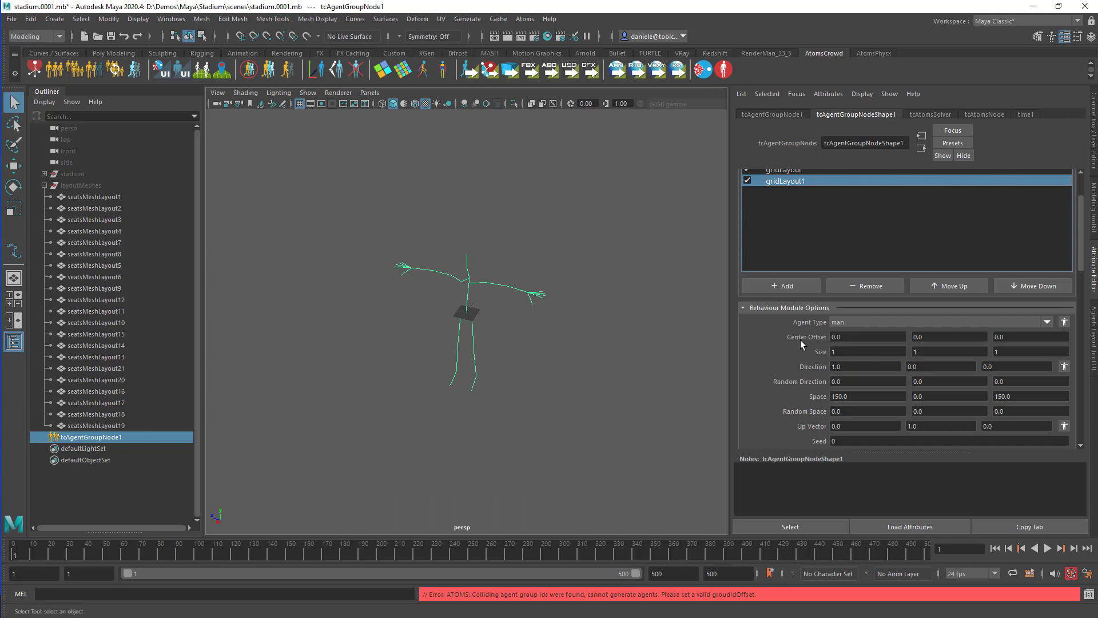
pyautogui.click(855, 337)
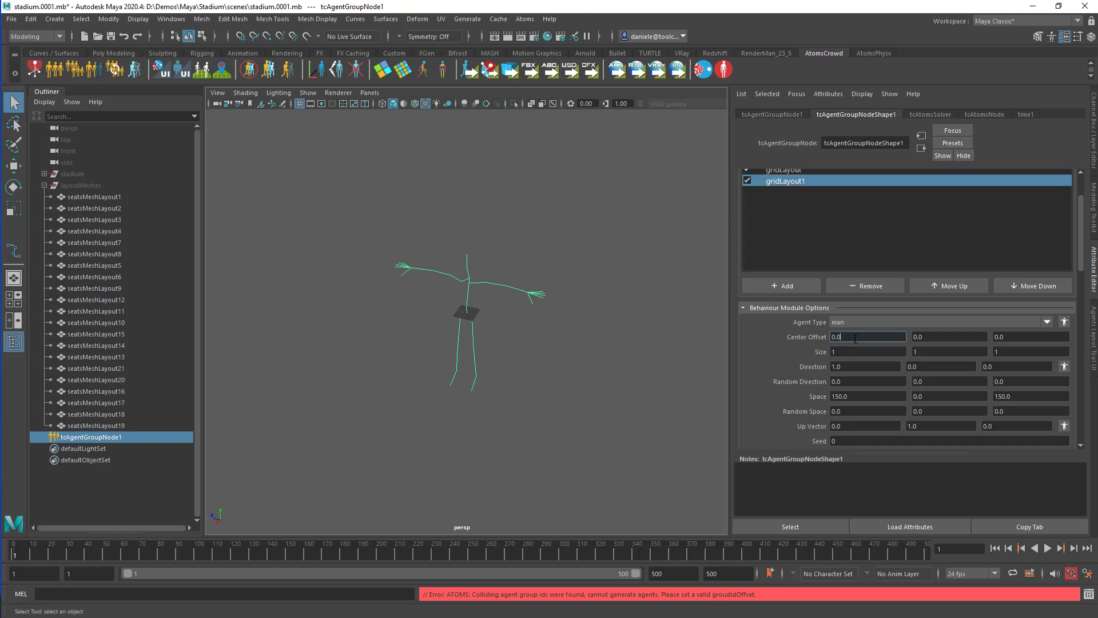
pyautogui.write('15')
pyautogui.press('Return')
# Step: Set the Group Id Offset of the gridLayout1 module to 10
pyautogui.scroll(-4, 803, 381)
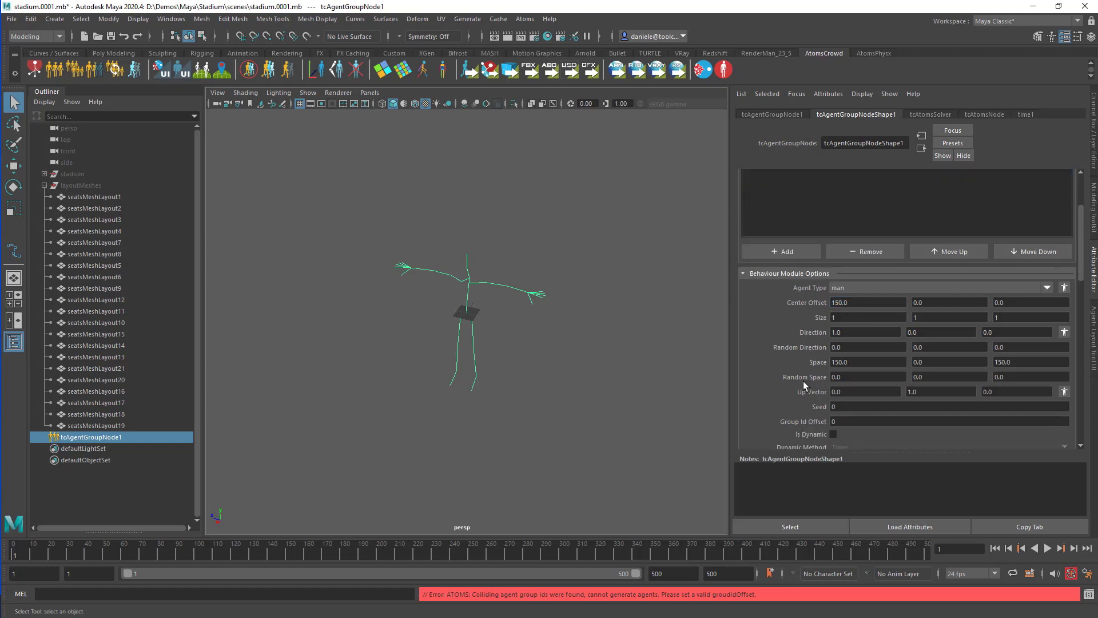
pyautogui.click(844, 353)
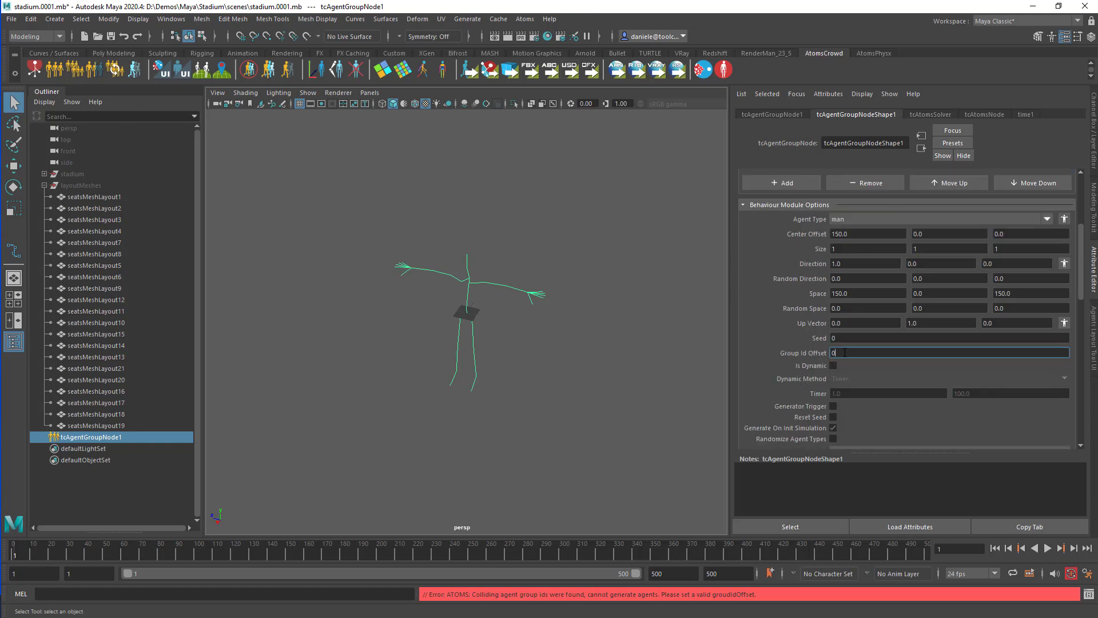
pyautogui.write('1')
pyautogui.press('Return')
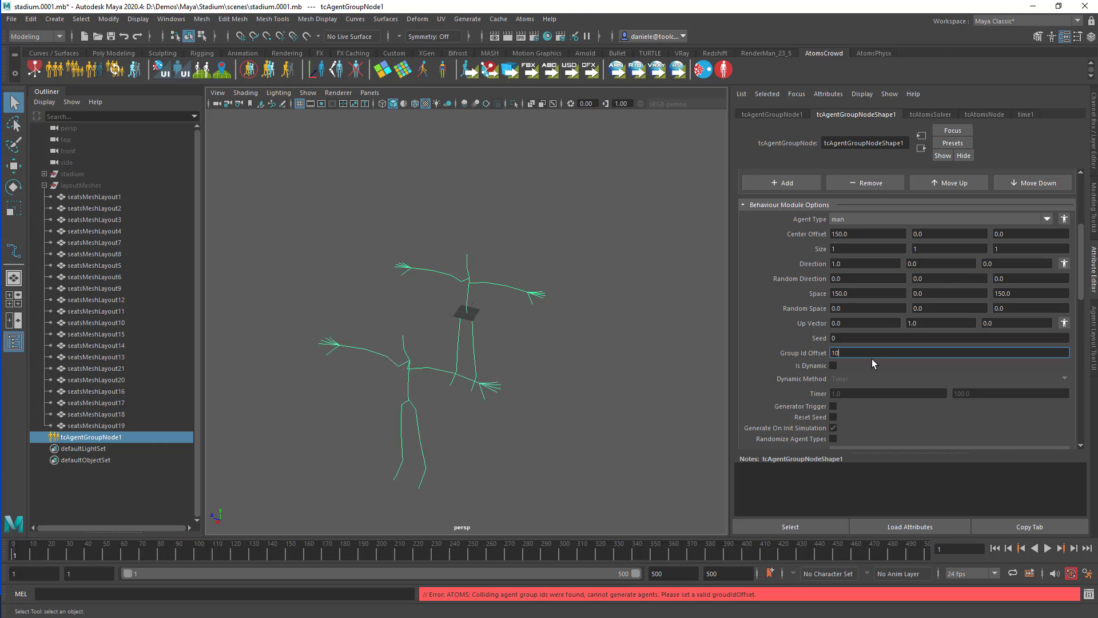
# Step: Turn on Draw Metadata for the agent group and add groupId to the displayed metadata
pyautogui.scroll(5, 811, 316)
pyautogui.scroll(-5, 797, 360)
pyautogui.scroll(-5, 805, 357)
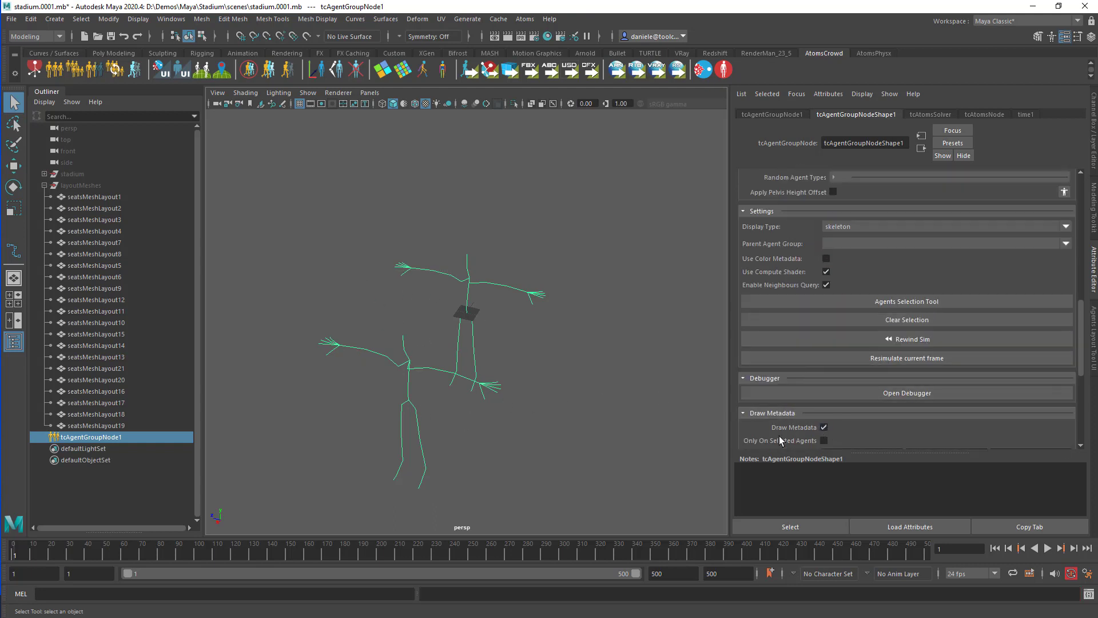
pyautogui.scroll(-4, 928, 344)
pyautogui.click(1038, 308)
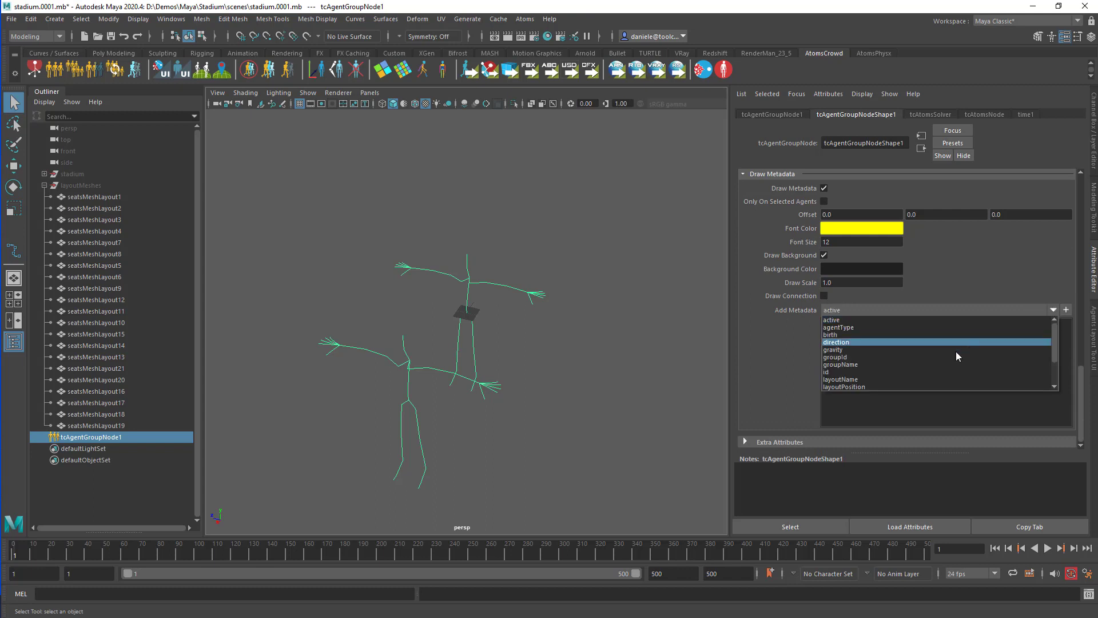
pyautogui.click(912, 359)
pyautogui.click(1066, 310)
pyautogui.scroll(10, 800, 332)
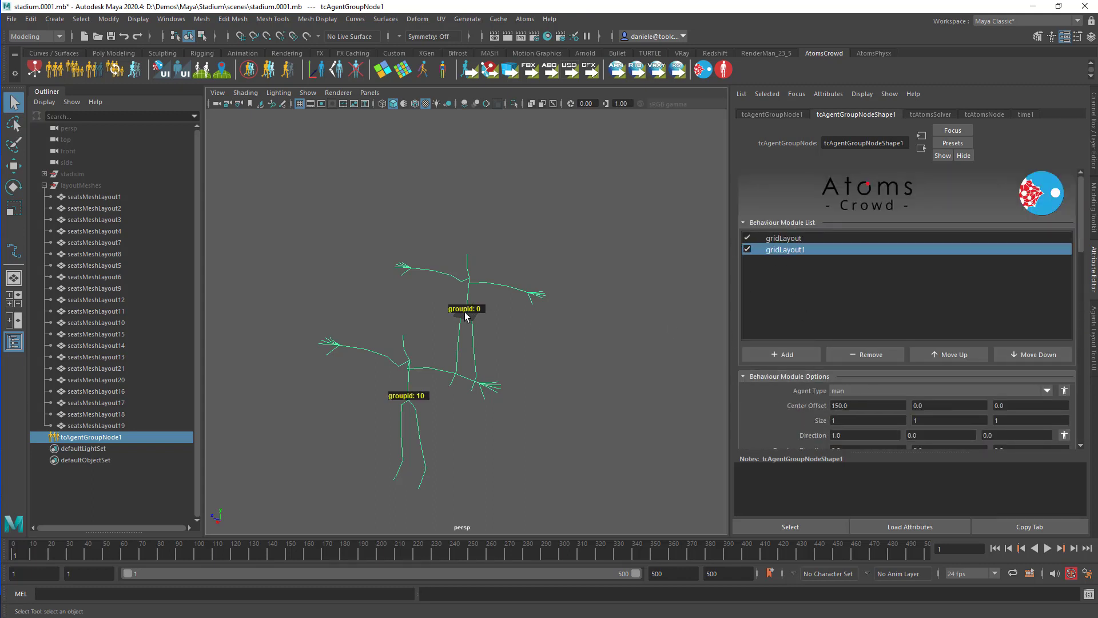
# Step: Set the Z Size of the gridLayout1 module to 2
pyautogui.scroll(-3, 822, 401)
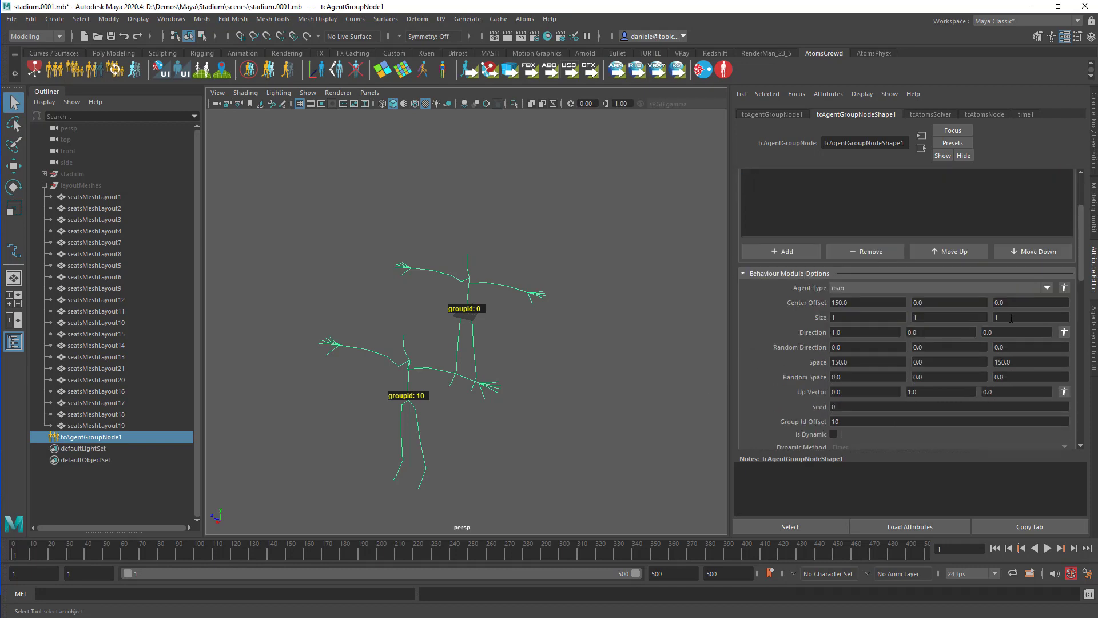
pyautogui.doubleClick(1012, 318)
pyautogui.write('2')
pyautogui.press('Tab')
pyautogui.scroll(3, 808, 284)
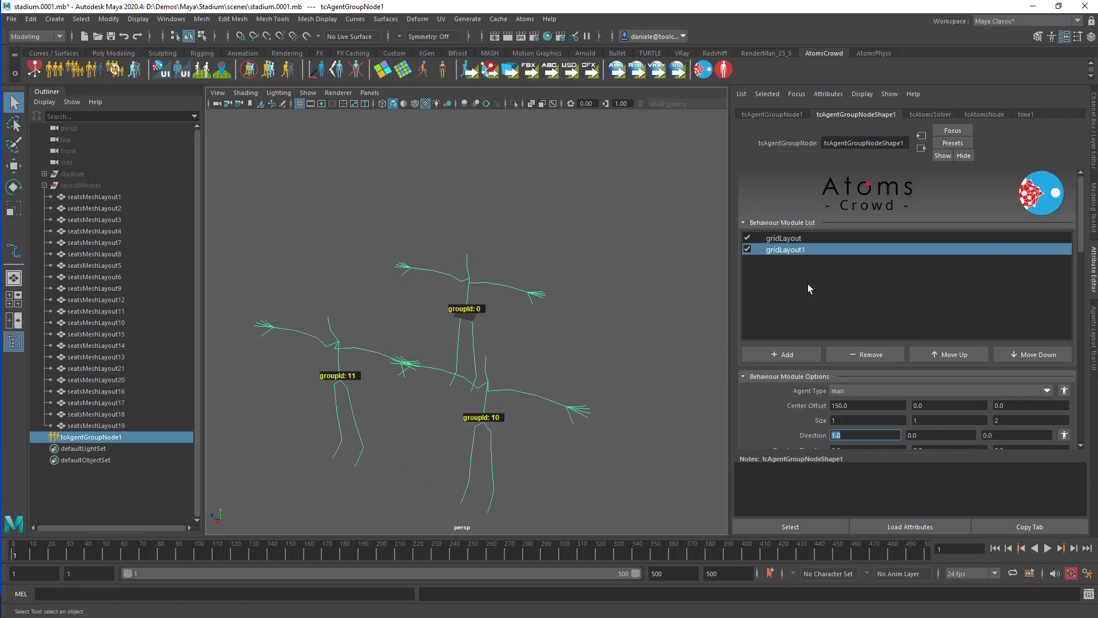
# Step: Set the Z Size of the first gridLayout module to 2
pyautogui.click(801, 240)
pyautogui.scroll(-4, 825, 378)
pyautogui.doubleClick(997, 283)
pyautogui.write('2')
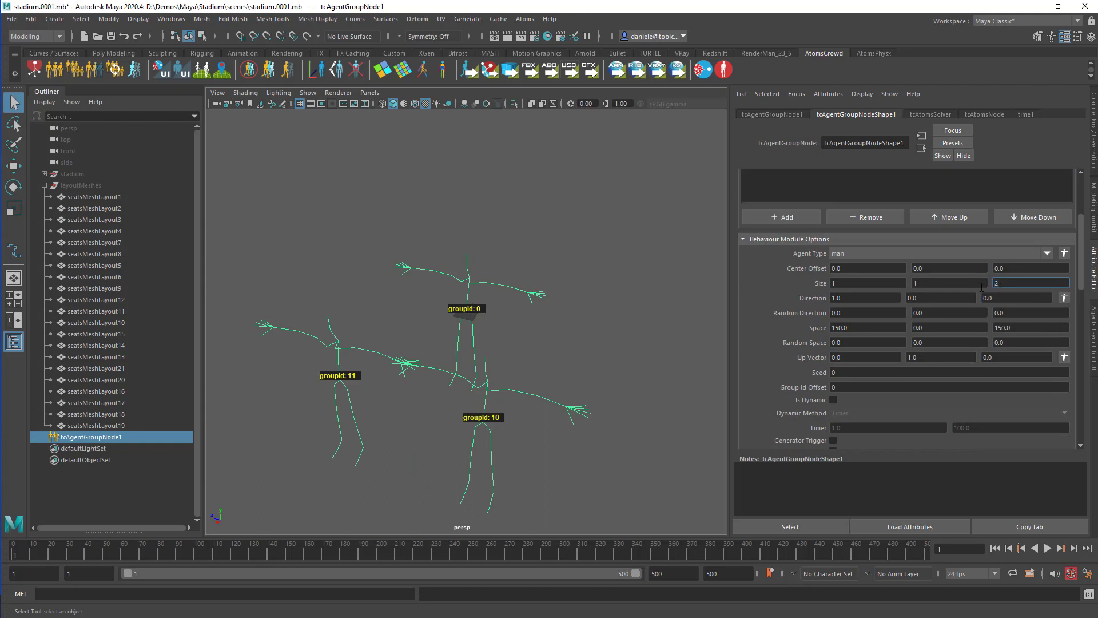
pyautogui.press('Tab')
pyautogui.scroll(4, 838, 325)
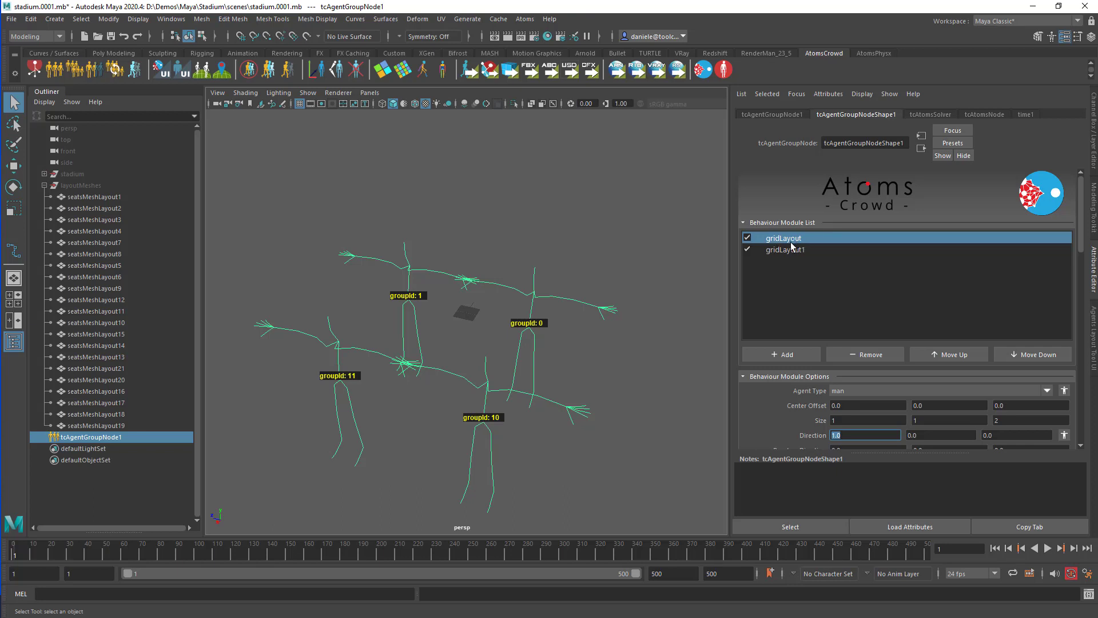
# Step: Compare the Group Id Offset settings of both grid layout modules and locate the Offset Group Ids tool
pyautogui.scroll(-2, 791, 311)
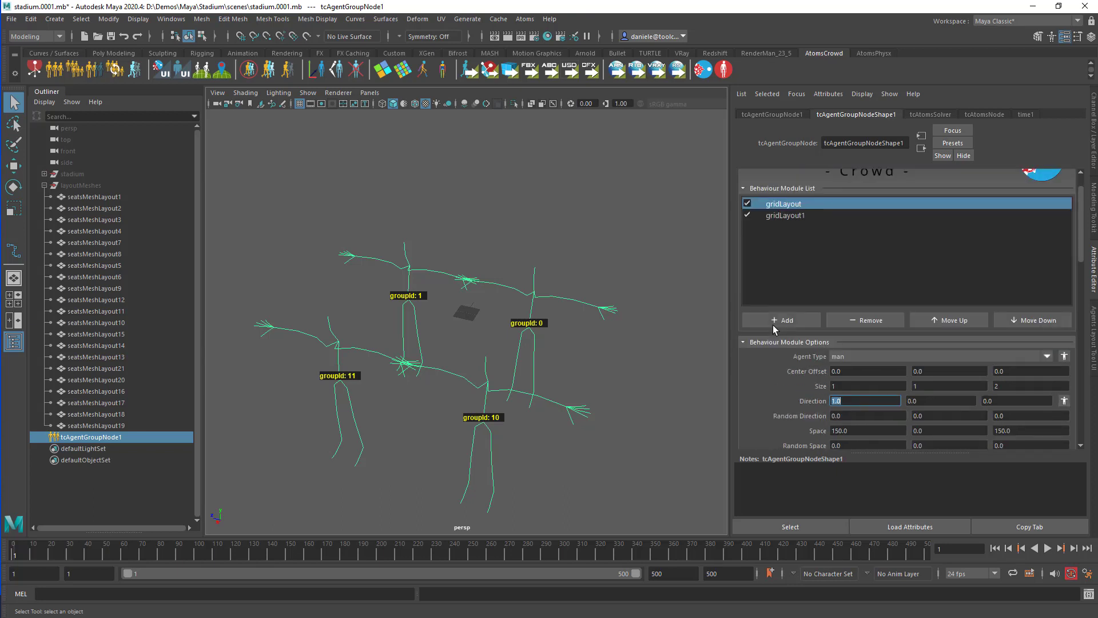
pyautogui.scroll(-3, 779, 272)
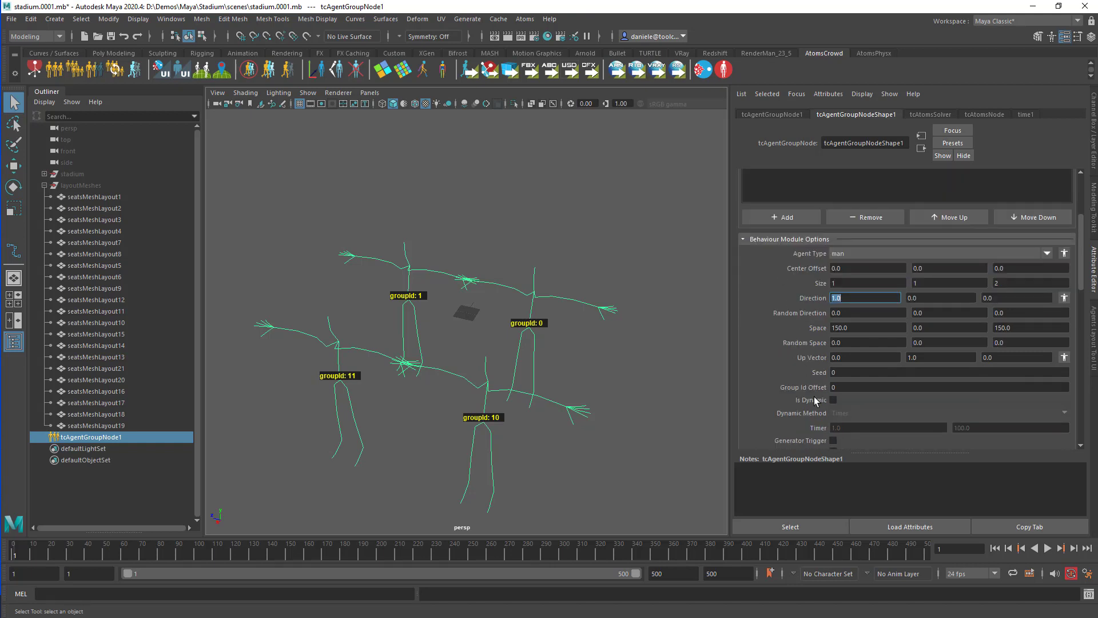
pyautogui.scroll(4, 780, 322)
pyautogui.click(795, 250)
pyautogui.scroll(-5, 777, 383)
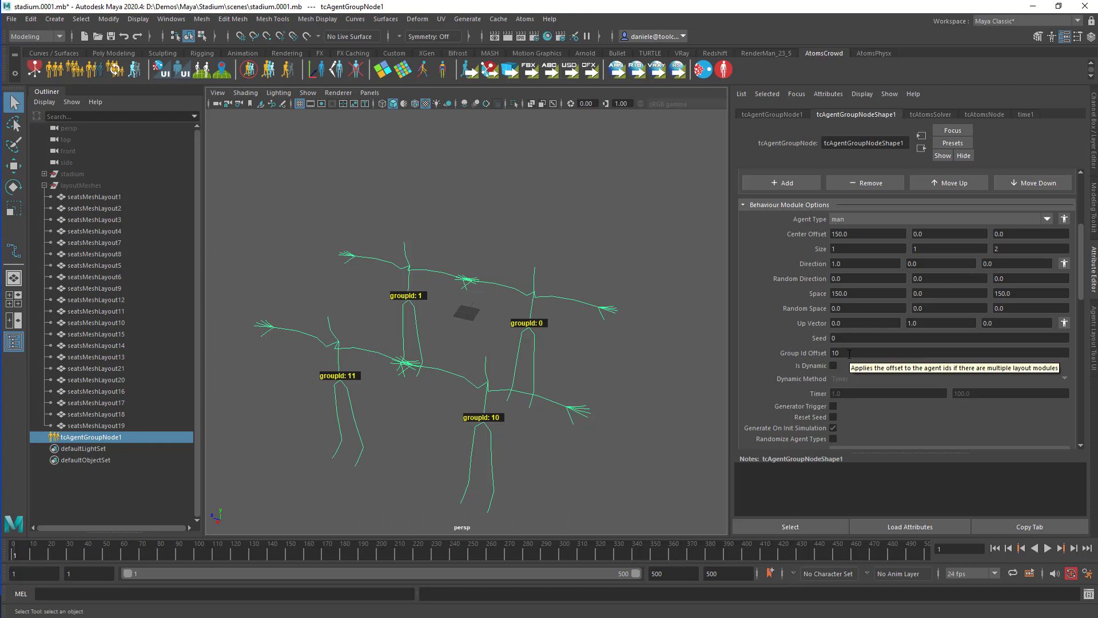
pyautogui.click(525, 19)
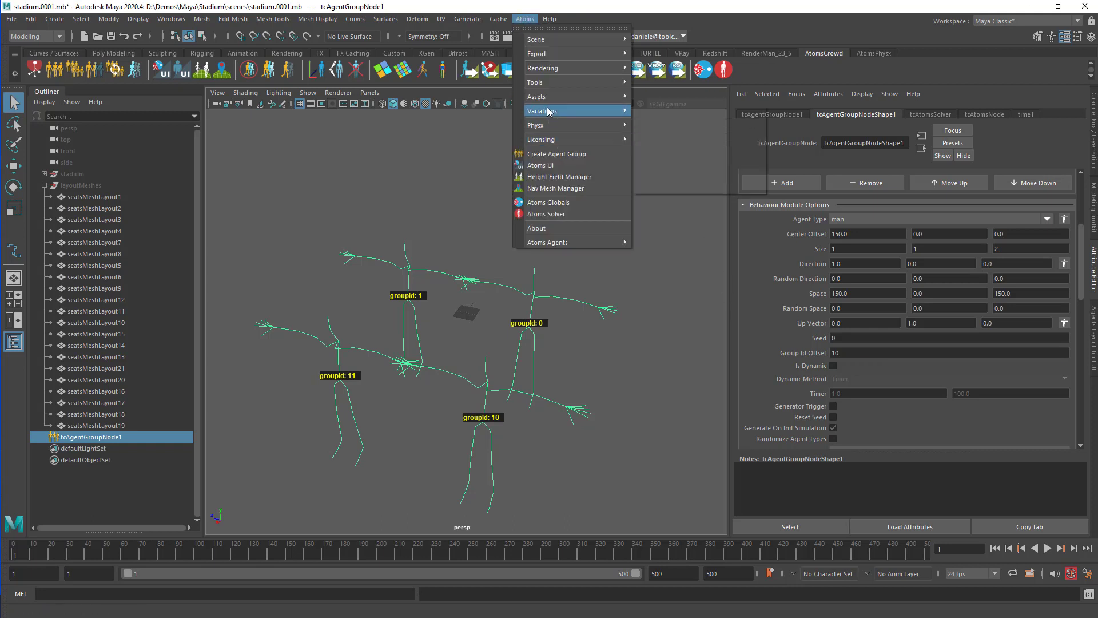
pyautogui.moveTo(548, 83)
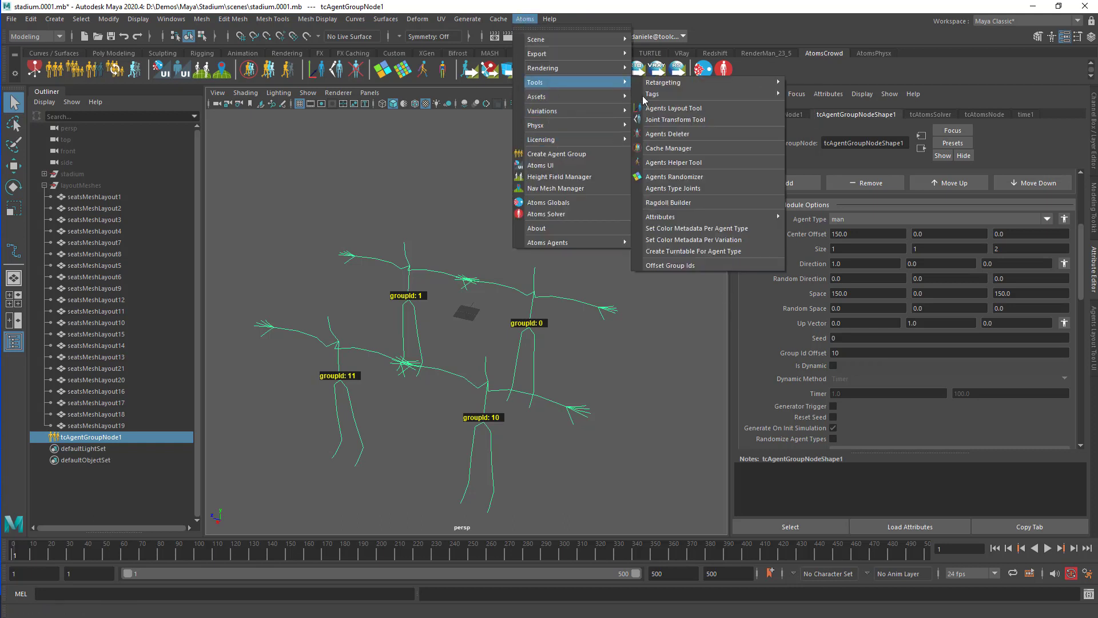
pyautogui.click(716, 273)
# Step: Remove both grid layout modules from the agent group's behaviour module list
pyautogui.scroll(5, 772, 330)
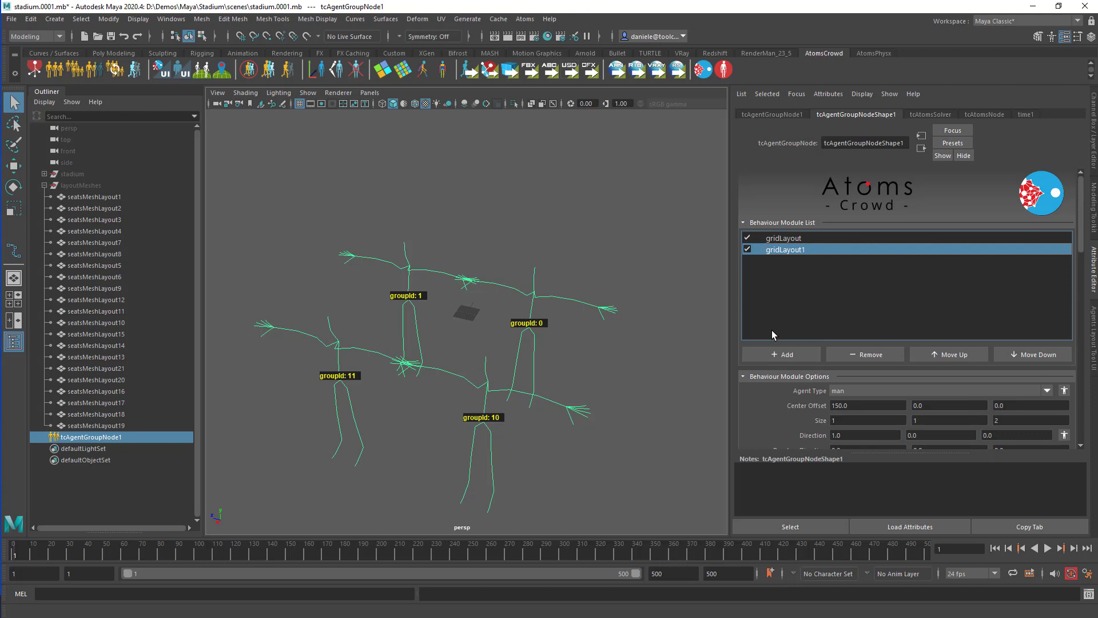
pyautogui.click(843, 354)
pyautogui.click(808, 238)
pyautogui.click(867, 355)
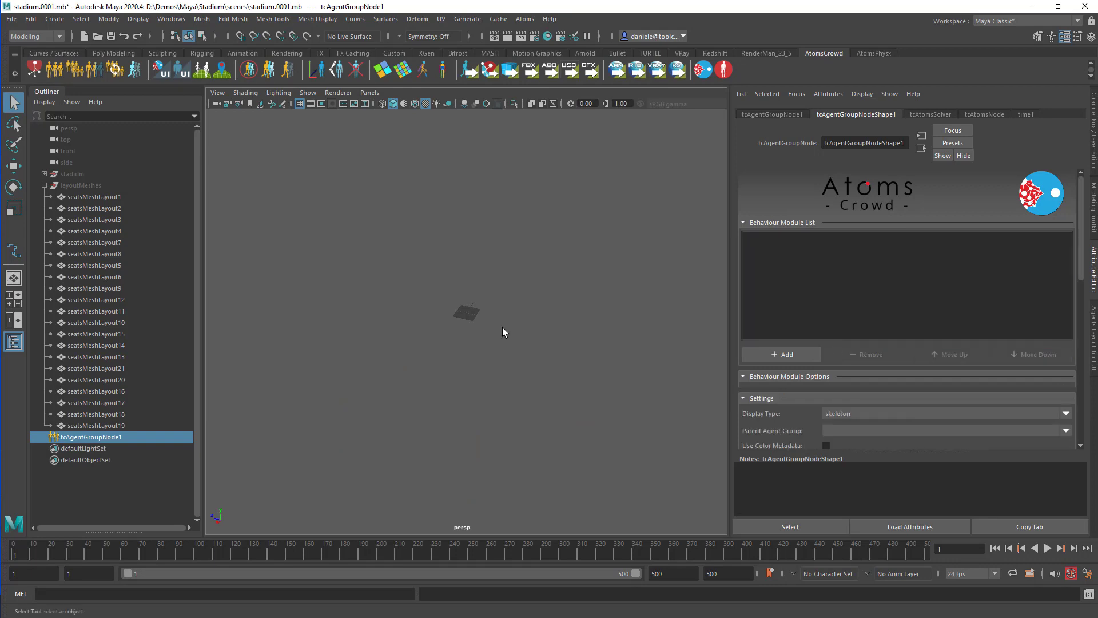
# Step: Show the hidden stadium and layoutMeshes groups and reselect the tcAgentGroupNode1 agent group
pyautogui.moveTo(77, 173); pyautogui.dragTo(77, 180)
pyautogui.press('h')
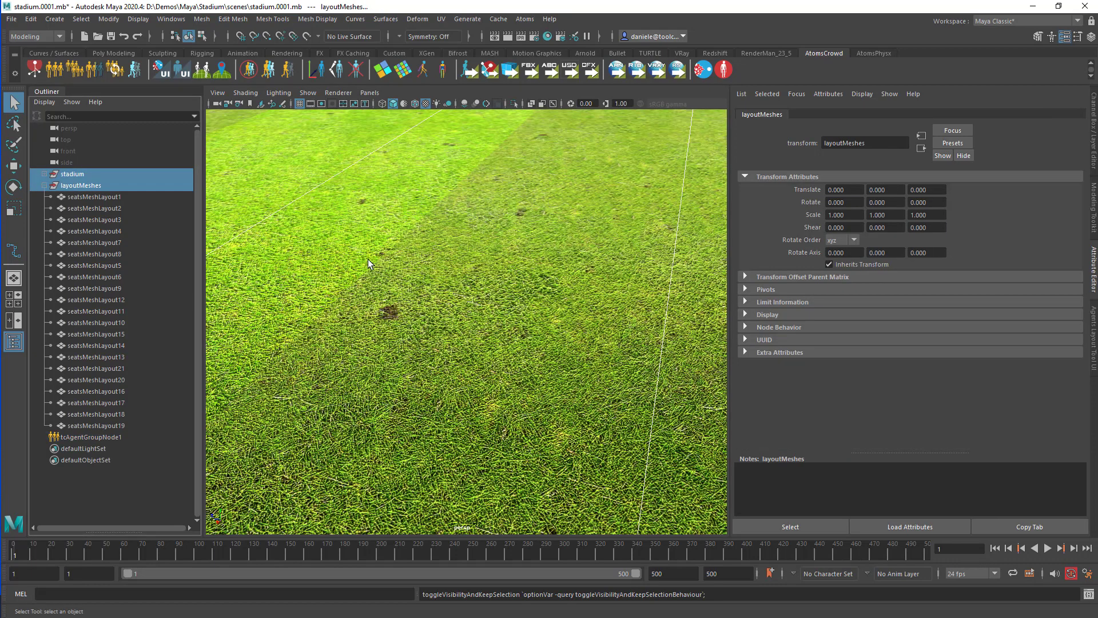
pyautogui.click(73, 437)
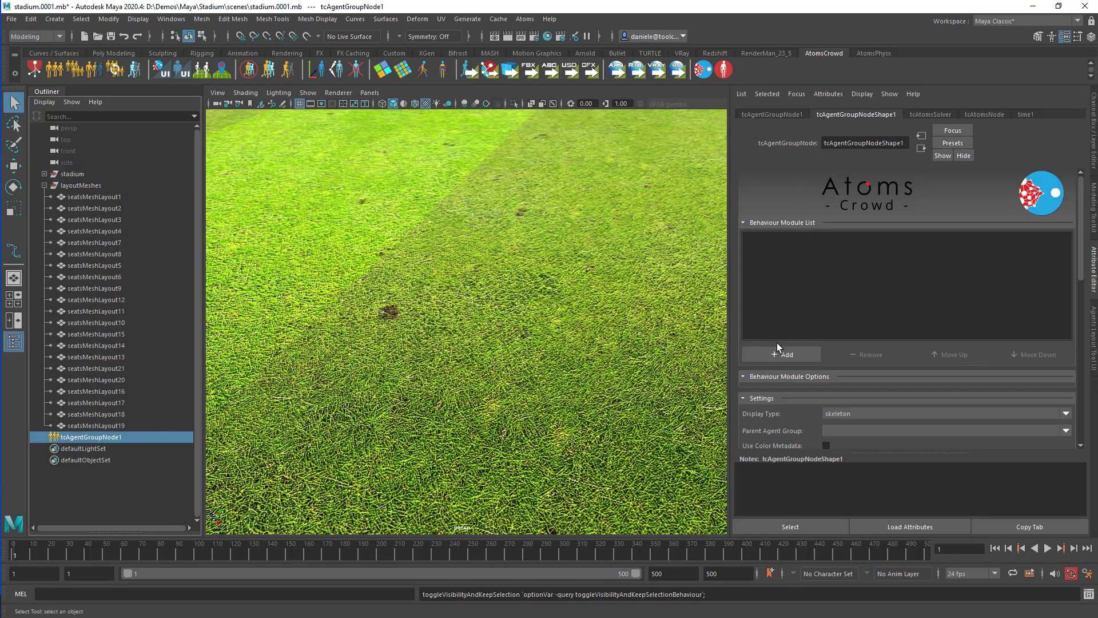
# Step: Add a meshScatterLayout module and a stateMachine module to the agent group's behaviour module list
pyautogui.click(779, 354)
pyautogui.write('meshSc')
pyautogui.press('Return')
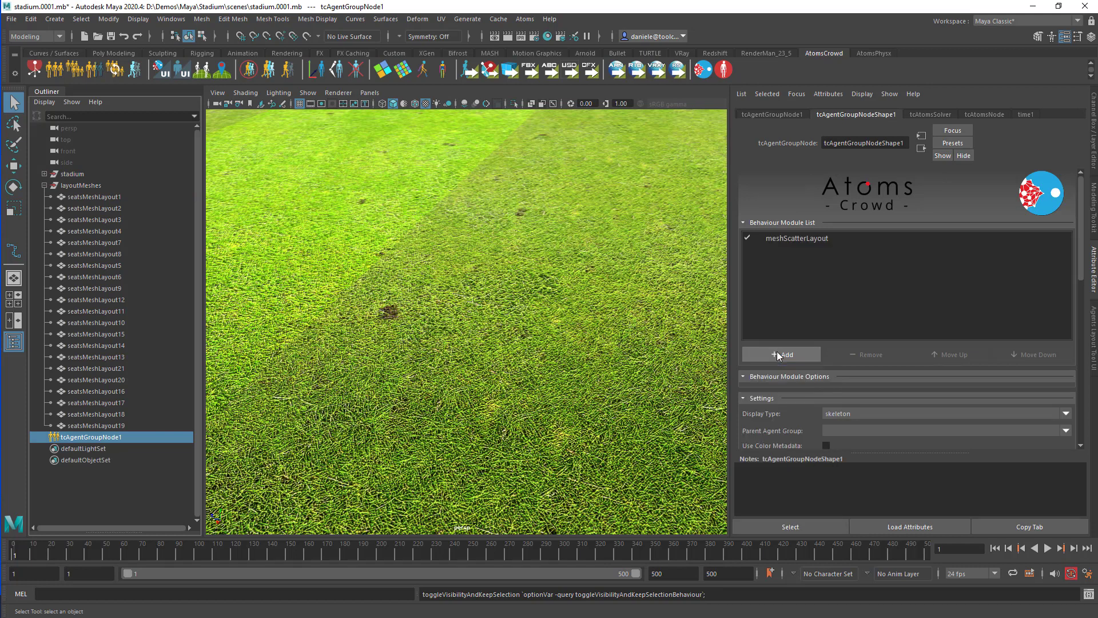
pyautogui.click(777, 352)
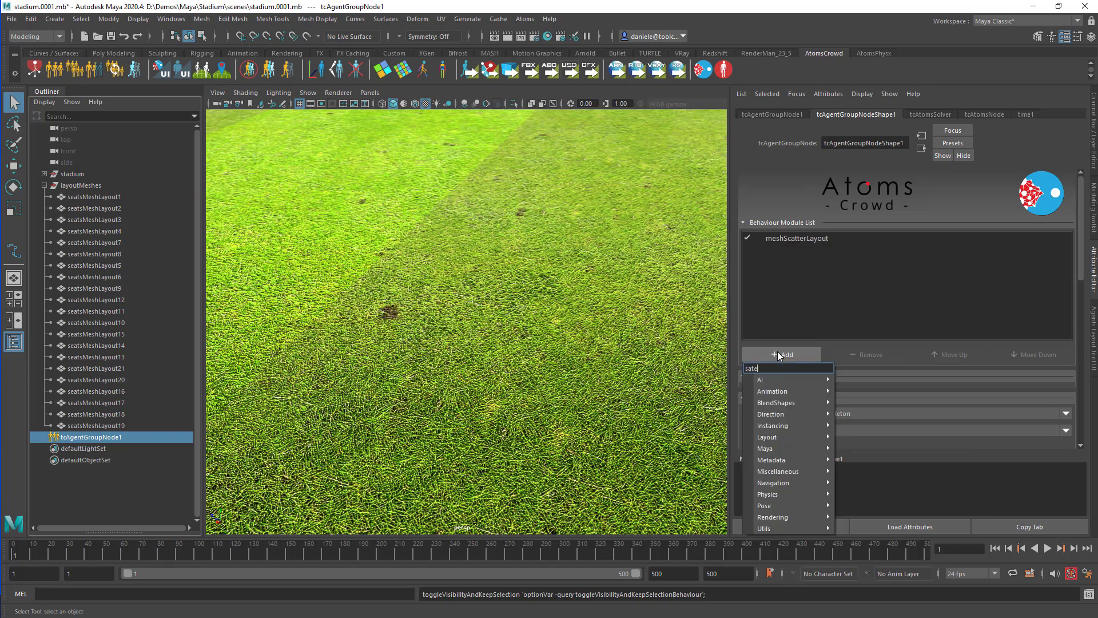
pyautogui.write('stateMachine')
pyautogui.press('Return')
# Step: Assign seatsMeshLayout1 as the Mesh of the meshScatterLayout module
pyautogui.scroll(-5, 704, 286)
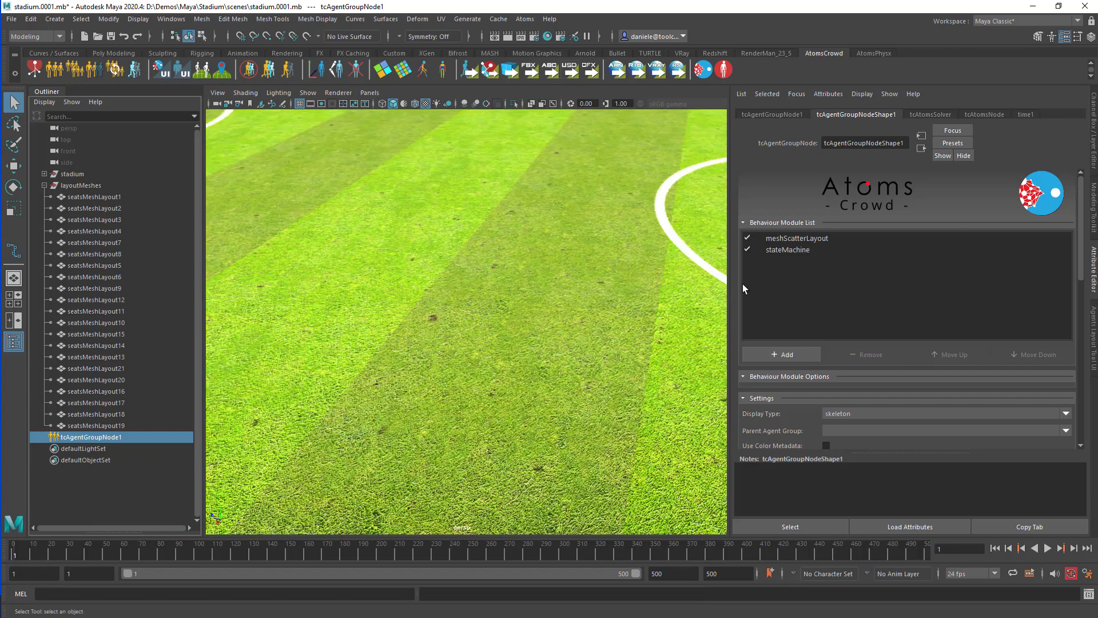
pyautogui.click(771, 240)
pyautogui.scroll(-10, 605, 338)
pyautogui.keyDown('alt'); pyautogui.moveTo(605, 338); pyautogui.dragTo(385, 278); pyautogui.keyUp('alt')
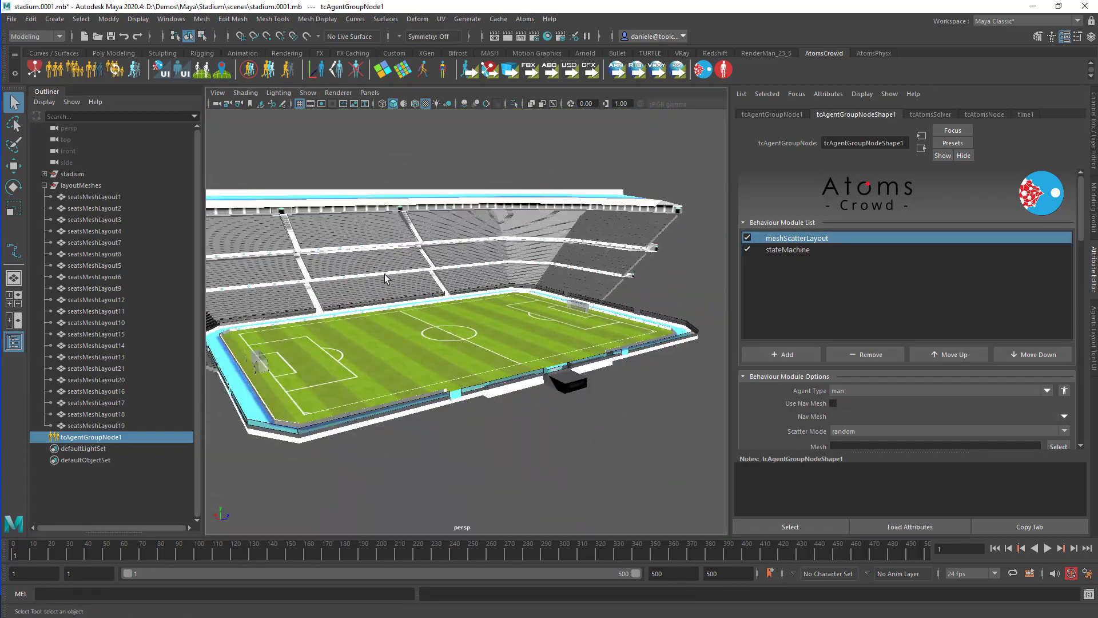
pyautogui.scroll(5, 412, 257)
pyautogui.keyDown('alt'); pyautogui.moveTo(430, 234); pyautogui.dragTo(580, 340, button='middle'); pyautogui.keyUp('alt')
pyautogui.scroll(4, 549, 337)
pyautogui.keyDown('alt'); pyautogui.moveTo(435, 337); pyautogui.dragTo(502, 360, button='middle'); pyautogui.keyUp('alt')
pyautogui.scroll(4, 522, 371)
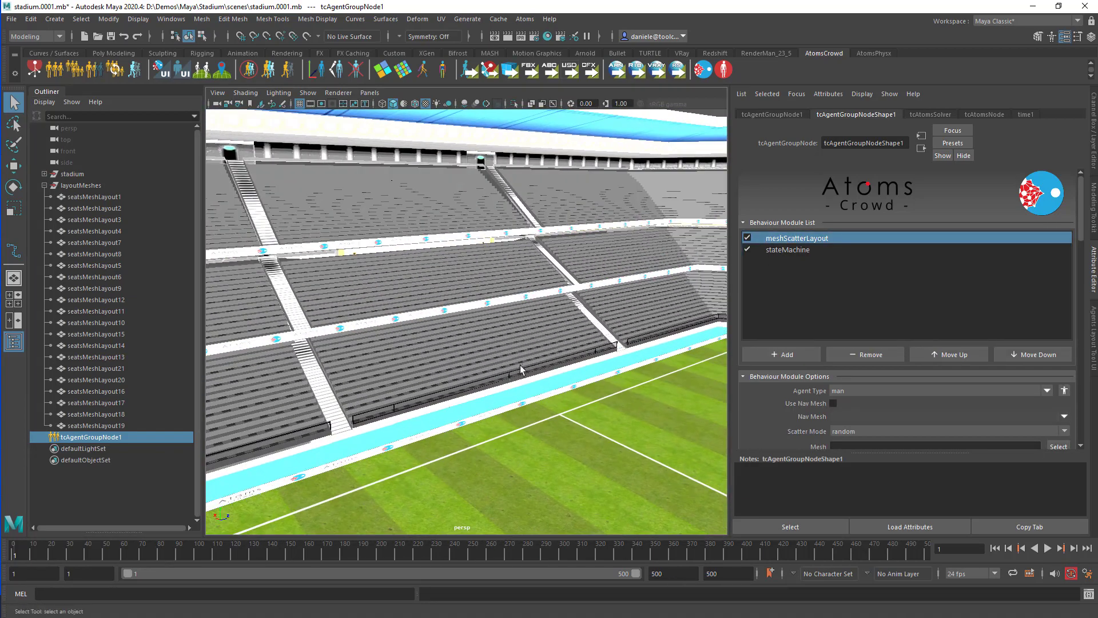
pyautogui.scroll(-3, 772, 424)
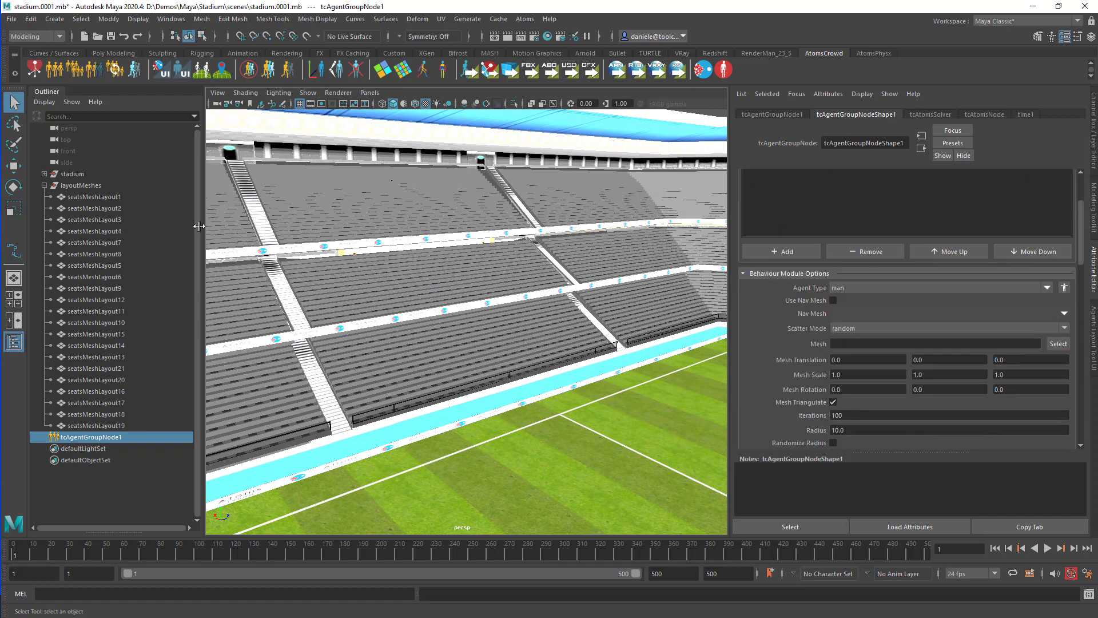
pyautogui.click(95, 197)
pyautogui.click(109, 437)
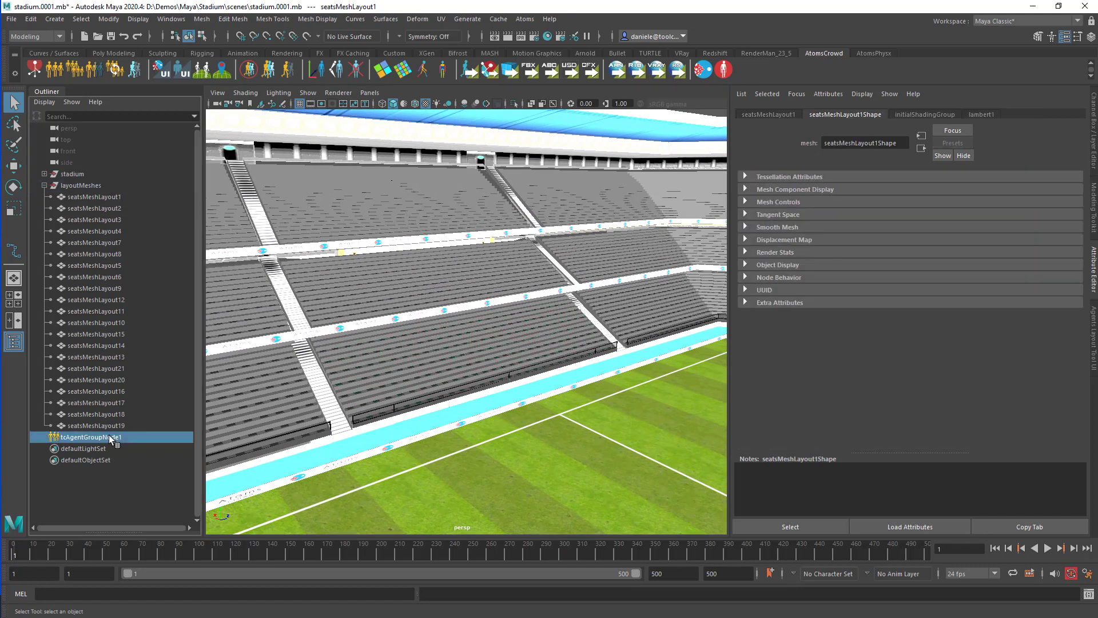
pyautogui.moveTo(105, 196); pyautogui.dragTo(94, 197, button='middle')
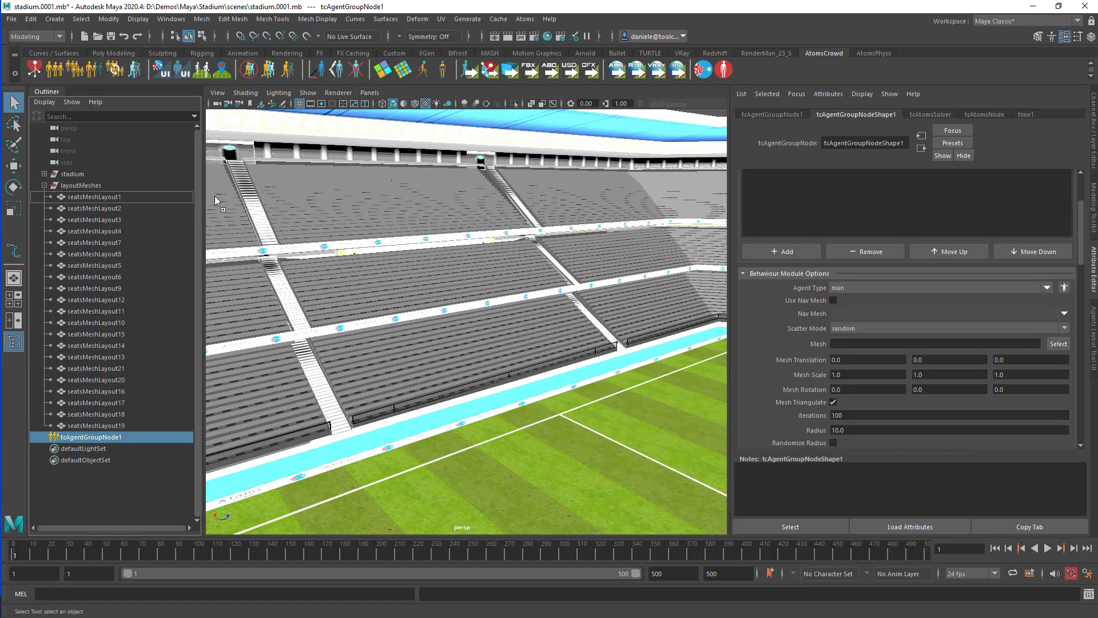
pyautogui.moveTo(215, 196); pyautogui.dragTo(883, 345, button='middle')
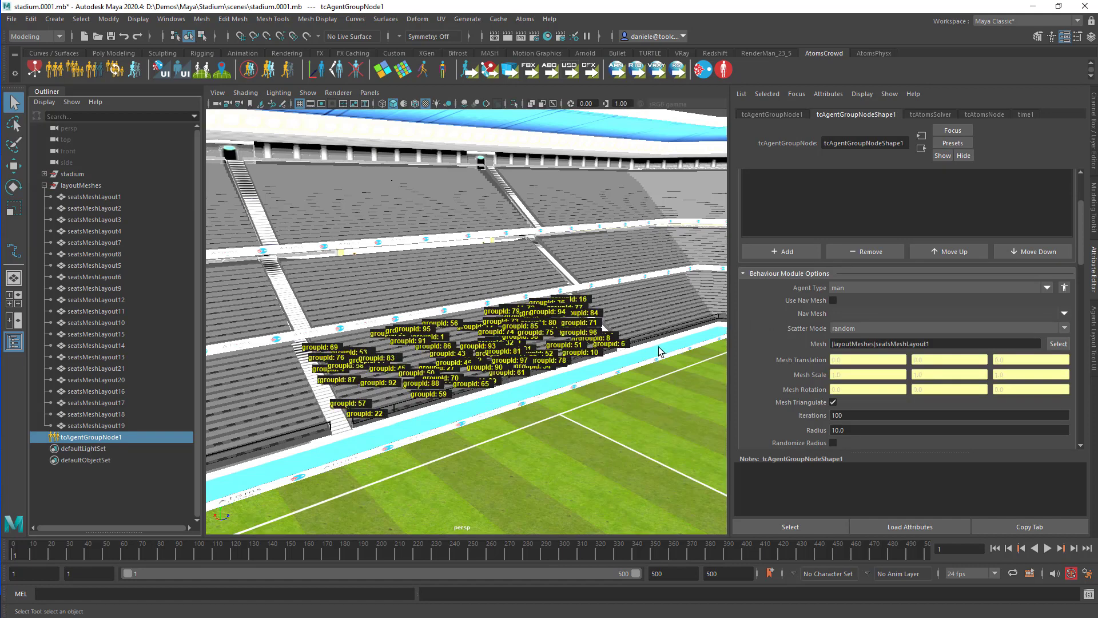
# Step: Turn off Draw Metadata for the agent group to hide the group id labels
pyautogui.scroll(-5, 768, 354)
pyautogui.scroll(-5, 778, 352)
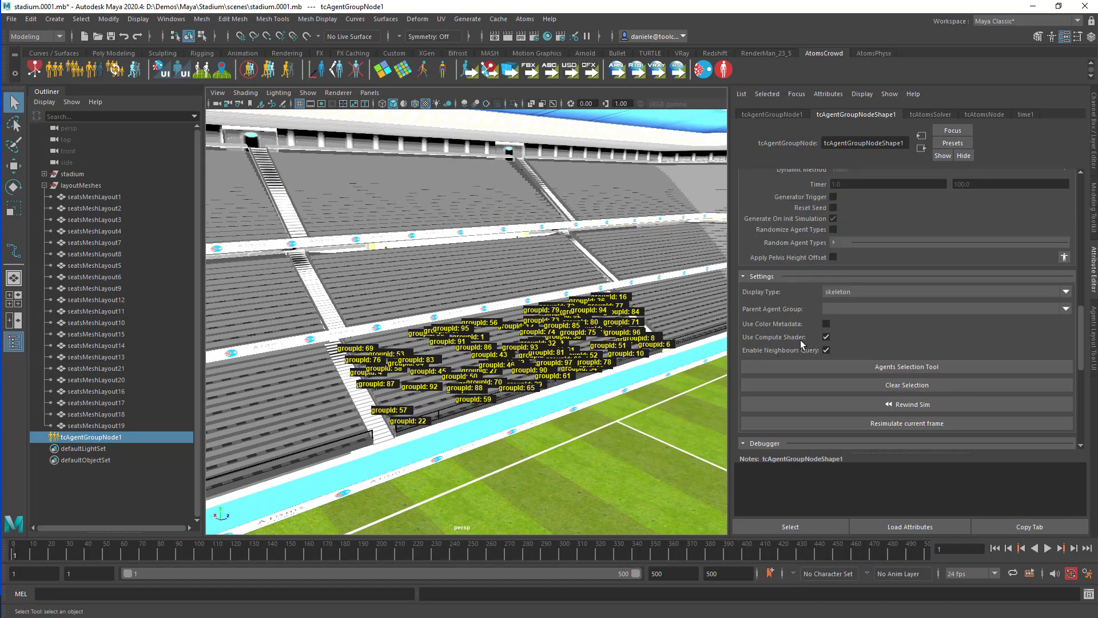
pyautogui.scroll(-1, 785, 413)
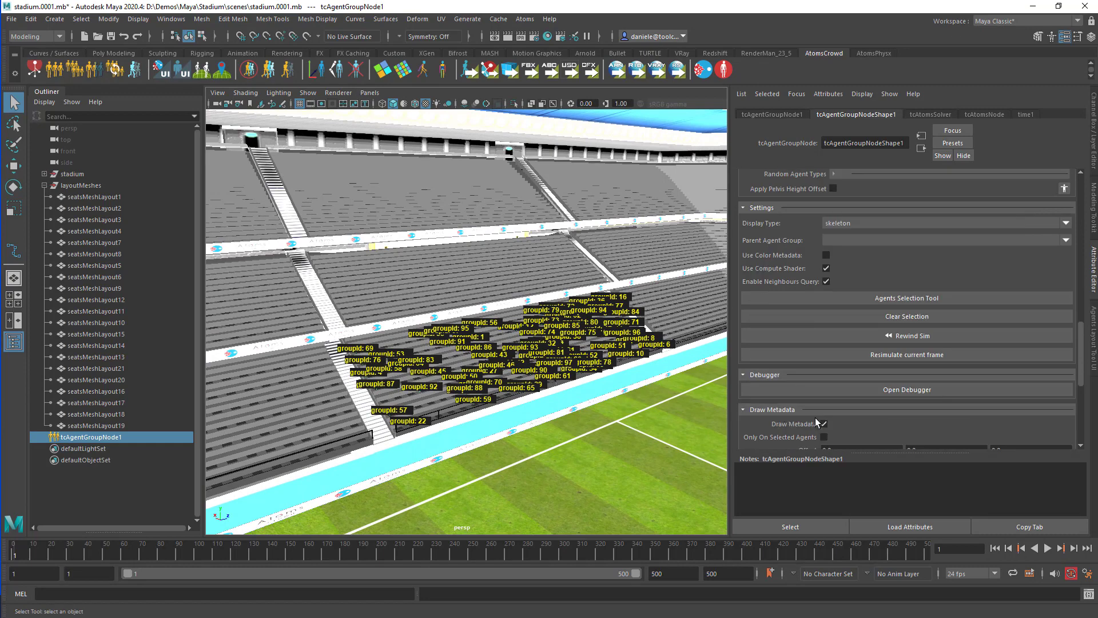
pyautogui.click(822, 423)
# Step: Set the agent group's Display Type to skin
pyautogui.scroll(2, 791, 394)
pyautogui.click(843, 296)
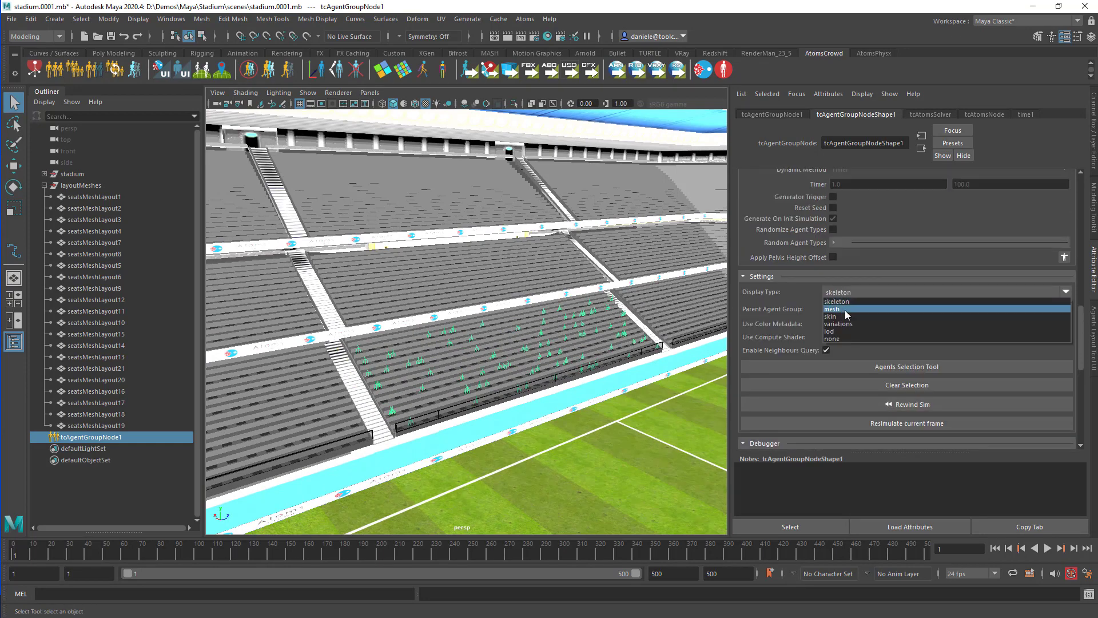
pyautogui.click(842, 317)
# Step: Enable Apply Pelvis Height Offset on the meshScatterLayout module
pyautogui.scroll(4, 572, 309)
pyautogui.keyDown('alt'); pyautogui.moveTo(574, 310); pyautogui.dragTo(569, 297, button='middle'); pyautogui.keyUp('alt')
pyautogui.keyDown('alt'); pyautogui.moveTo(570, 296); pyautogui.dragTo(629, 283); pyautogui.keyUp('alt')
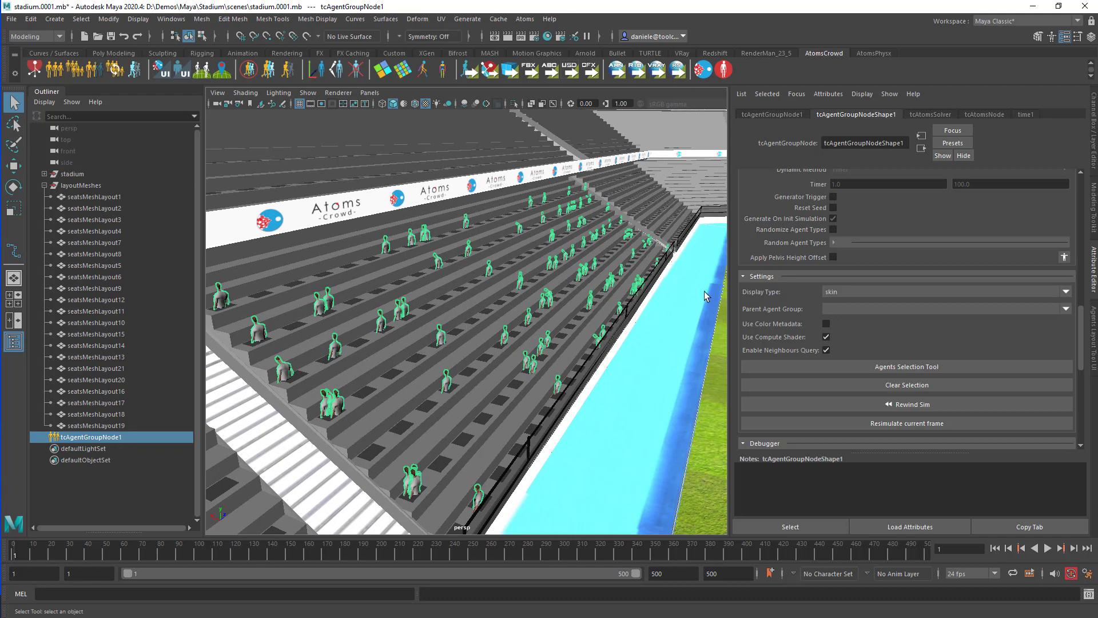
pyautogui.scroll(3, 802, 305)
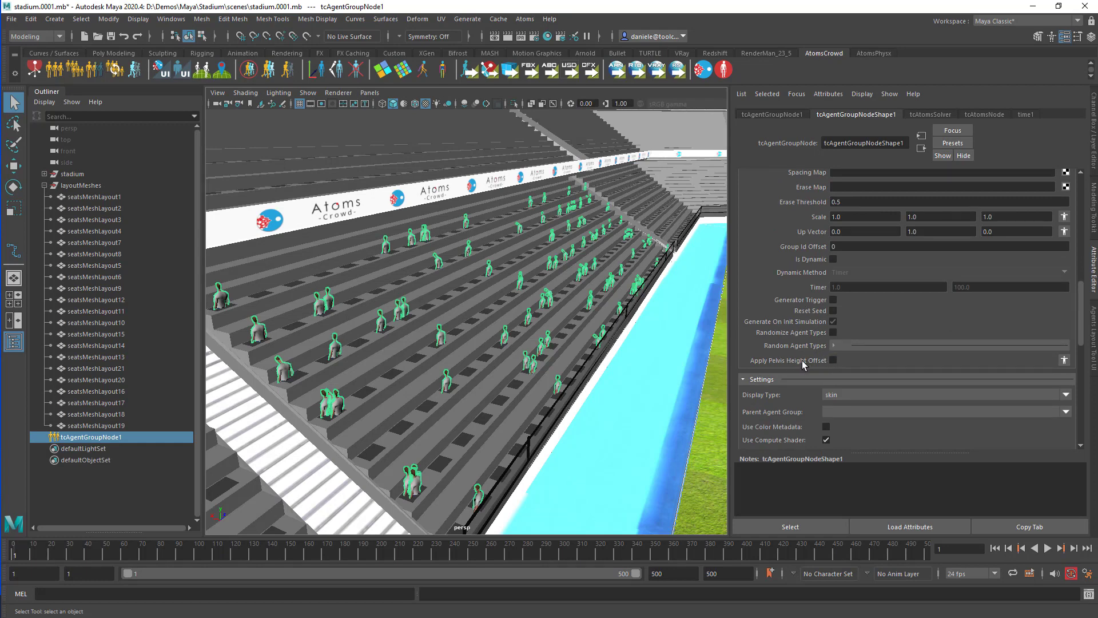
pyautogui.click(834, 359)
# Step: Review the scatter module's settings and examine how the agents stand and face on the seat rows
pyautogui.scroll(5, 778, 316)
pyautogui.scroll(5, 780, 309)
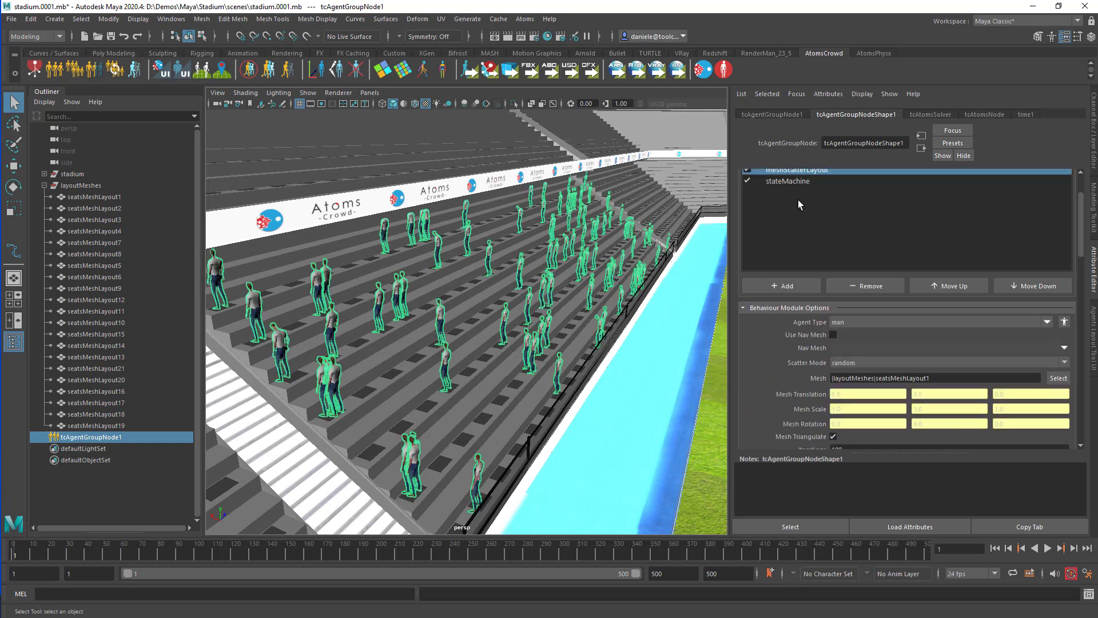
pyautogui.scroll(2, 790, 263)
pyautogui.scroll(-1, 777, 376)
pyautogui.scroll(-5, 777, 377)
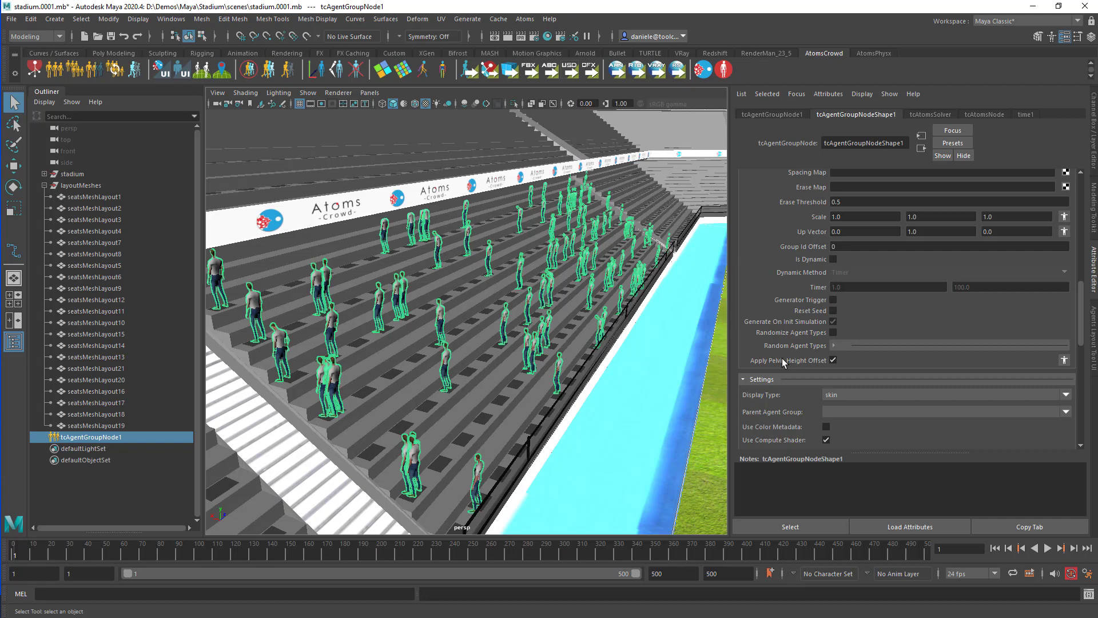
pyautogui.keyDown('alt'); pyautogui.moveTo(530, 431); pyautogui.dragTo(534, 348, button='middle'); pyautogui.keyUp('alt')
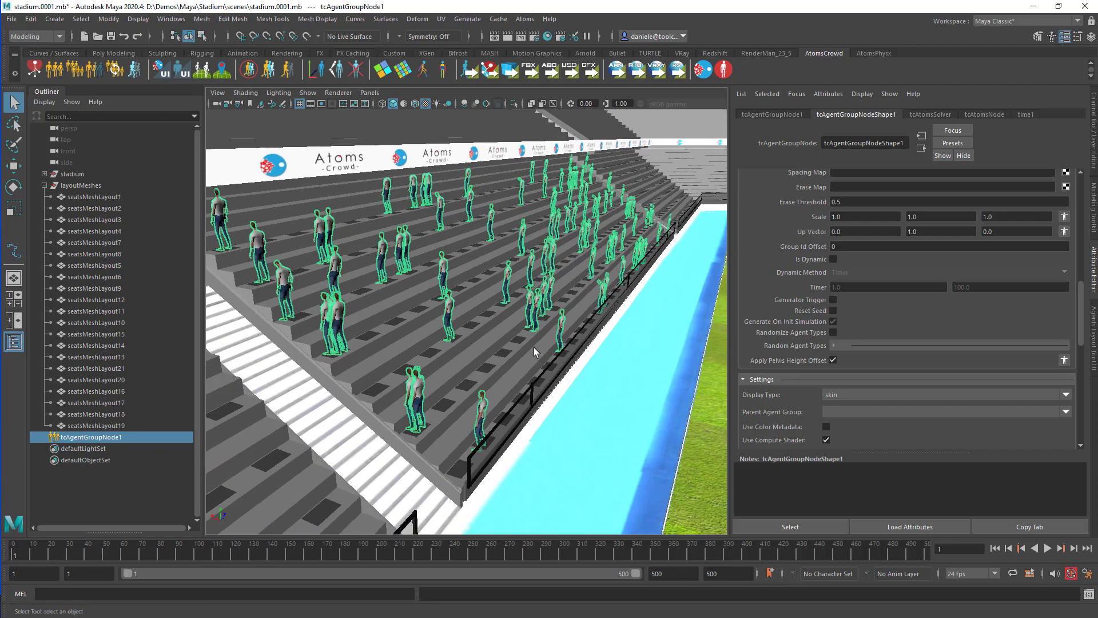
pyautogui.keyDown('alt'); pyautogui.moveTo(534, 347); pyautogui.dragTo(528, 407, button='right'); pyautogui.keyUp('alt')
pyautogui.keyDown('alt'); pyautogui.moveTo(528, 405); pyautogui.dragTo(531, 351, button='middle'); pyautogui.keyUp('alt')
pyautogui.keyDown('alt'); pyautogui.moveTo(531, 350); pyautogui.dragTo(501, 395, button='right'); pyautogui.keyUp('alt')
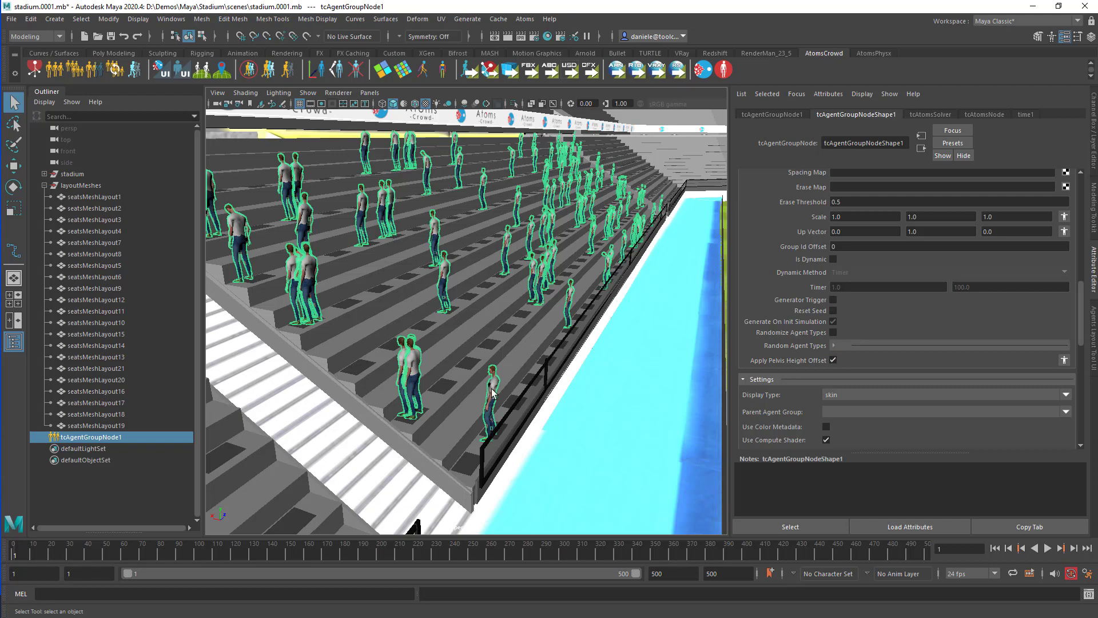
# Step: Reverse the agents' facing by setting the first Direction value of the meshScatterLayout module to -1.0
pyautogui.scroll(2, 776, 276)
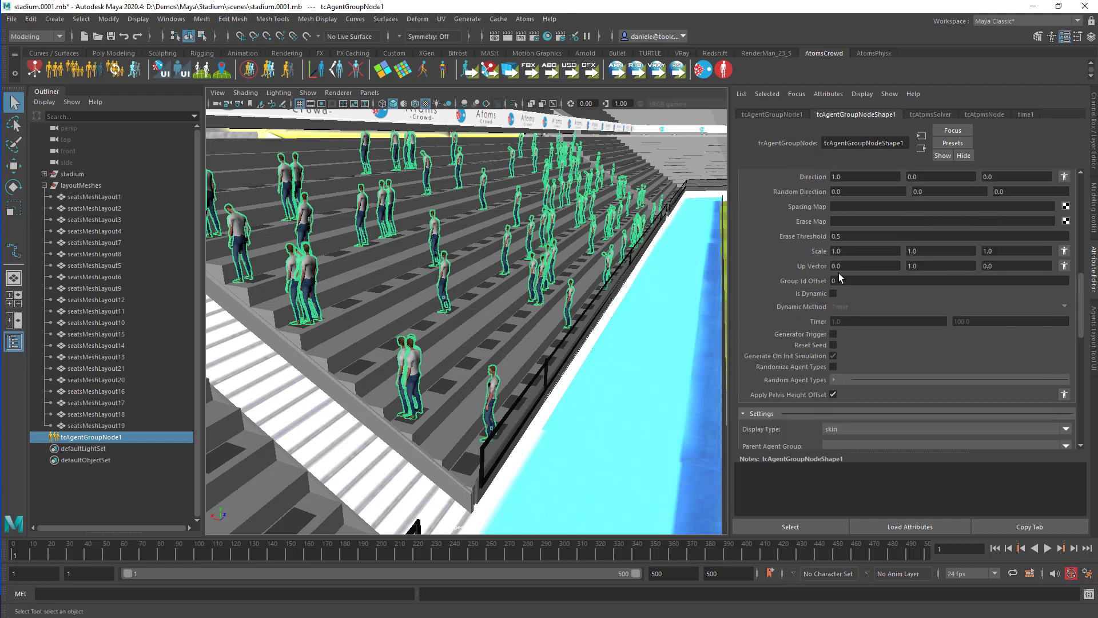
pyautogui.scroll(2, 847, 246)
pyautogui.click(849, 211)
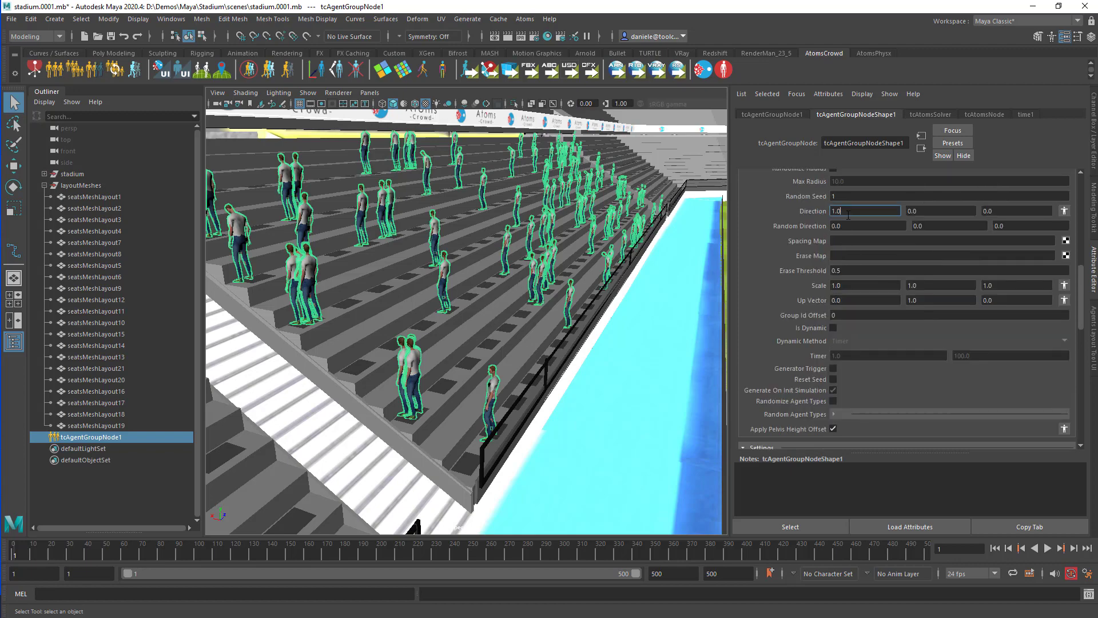
pyautogui.write('-')
pyautogui.press('Return')
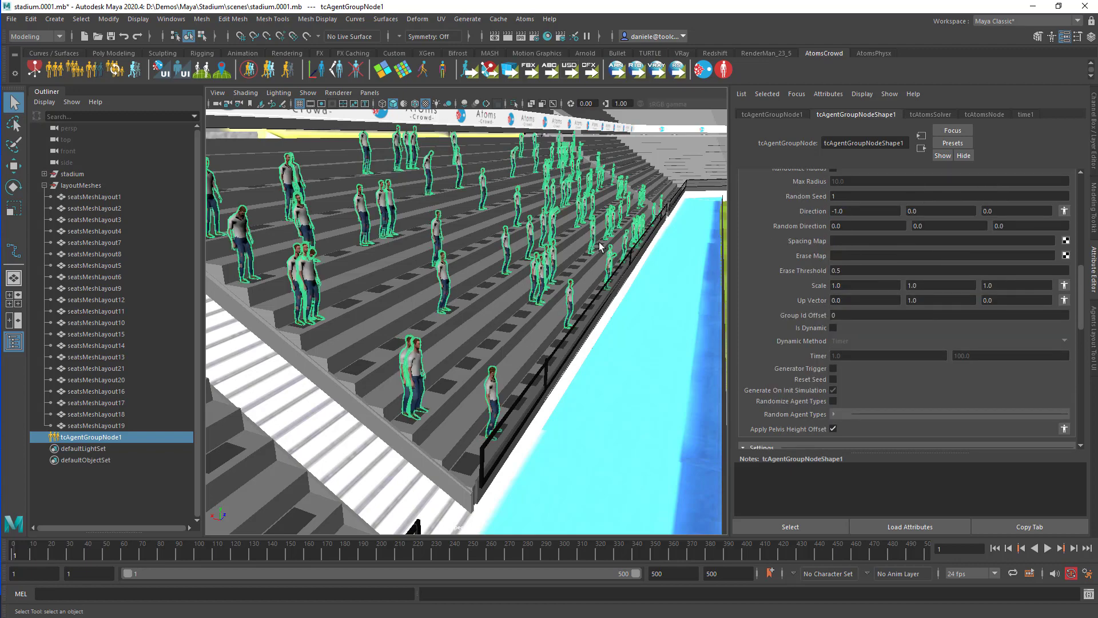
# Step: Set the Scatter Mode of the meshScatterLayout module to face center
pyautogui.keyDown('alt'); pyautogui.moveTo(599, 247); pyautogui.dragTo(468, 306, button='middle'); pyautogui.keyUp('alt')
pyautogui.keyDown('alt'); pyautogui.moveTo(605, 300); pyautogui.dragTo(579, 320, button='middle'); pyautogui.keyUp('alt')
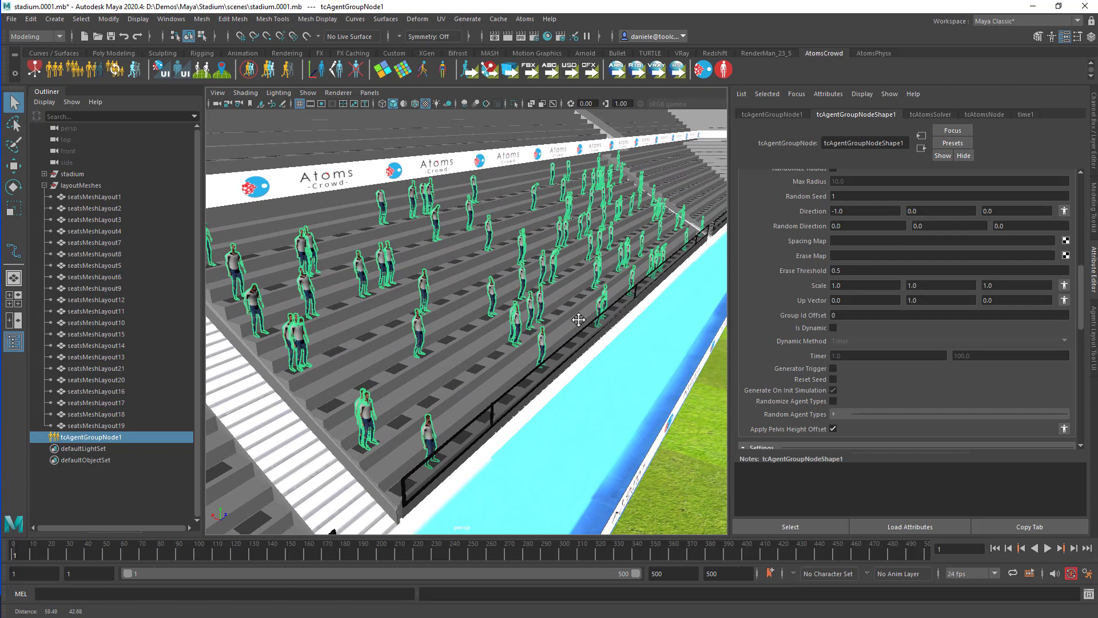
pyautogui.scroll(4, 779, 278)
pyautogui.scroll(3, 784, 280)
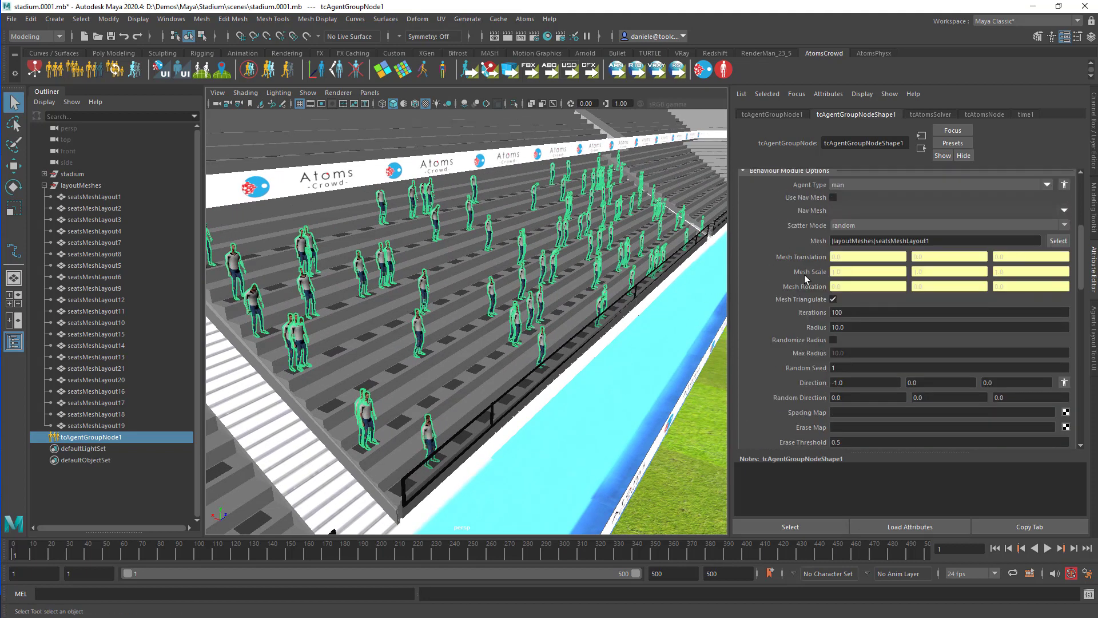
pyautogui.click(1067, 227)
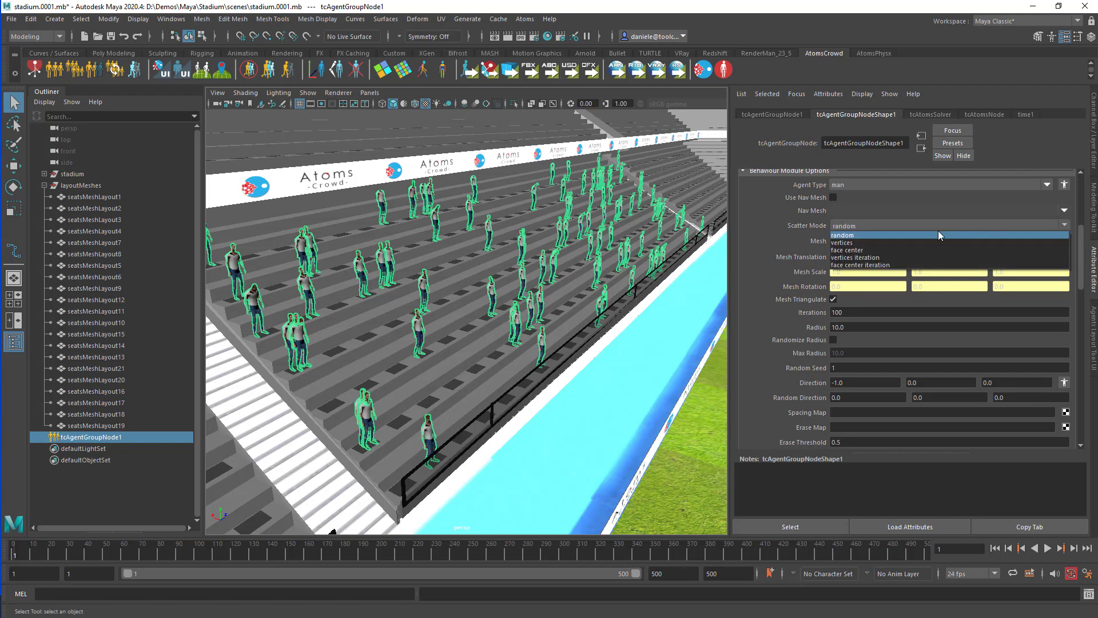
pyautogui.click(804, 241)
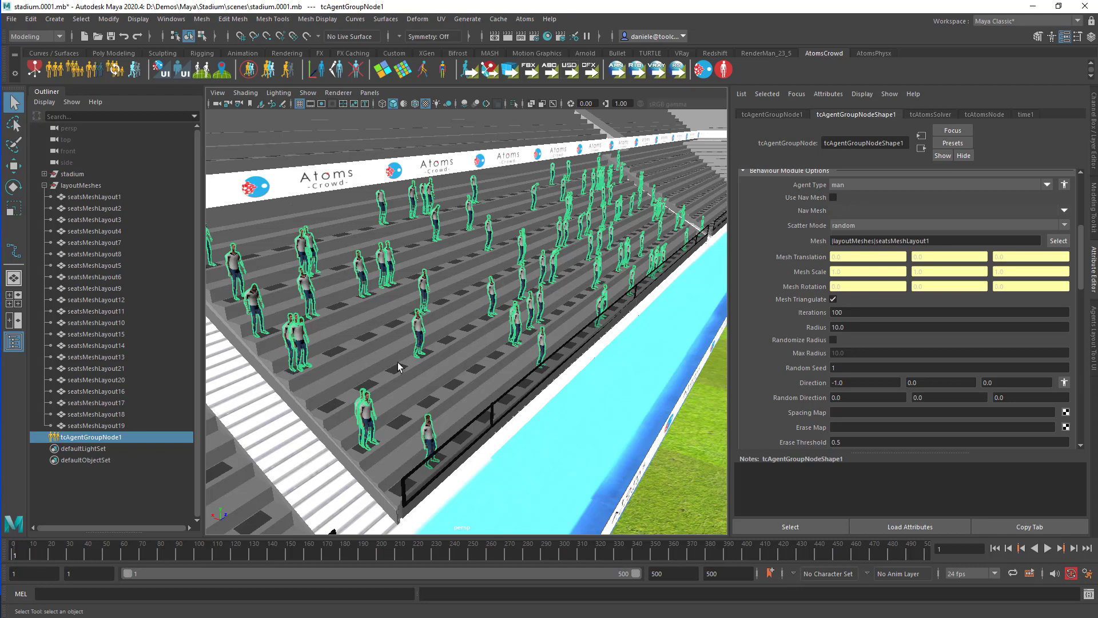
pyautogui.click(1063, 226)
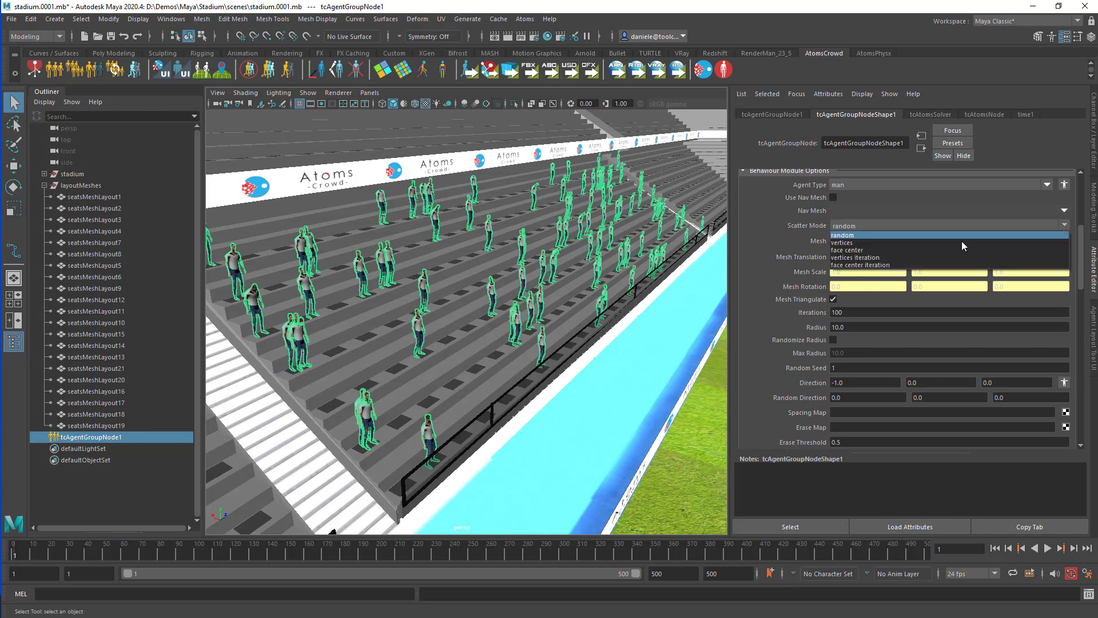
pyautogui.click(914, 250)
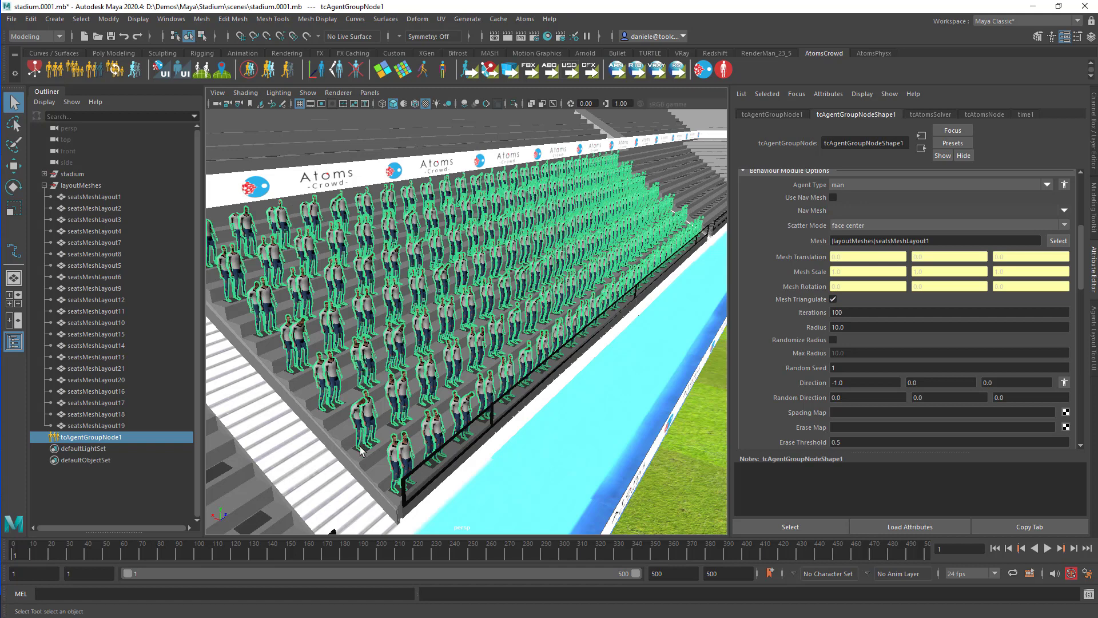
# Step: Turn off Mesh Triangulate on the meshScatterLayout module and check the agents' placement along the stand
pyautogui.click(834, 299)
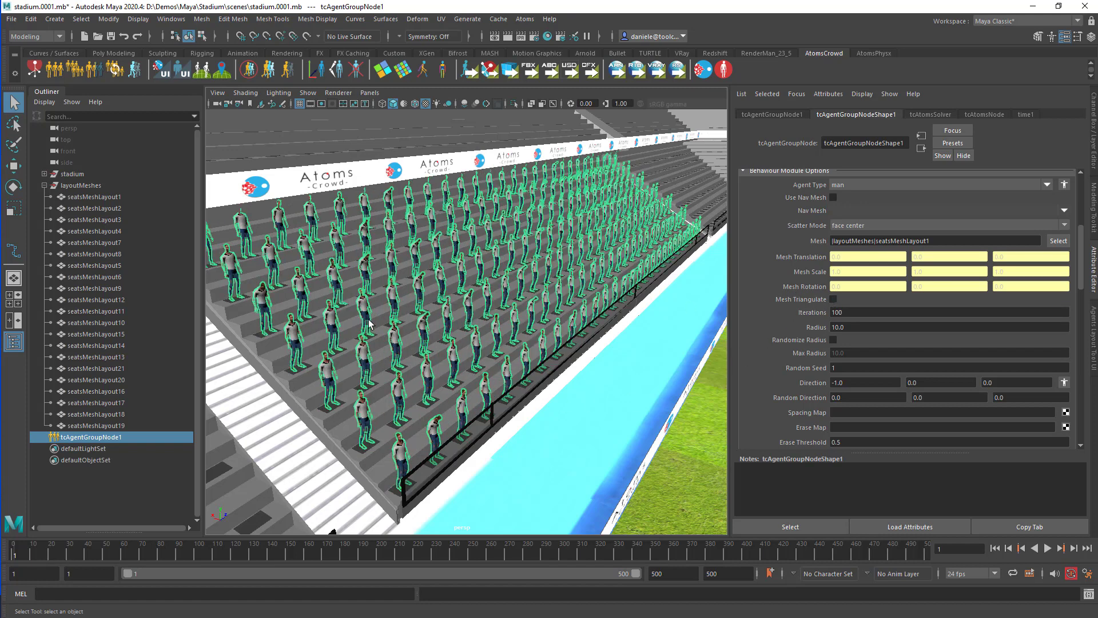
pyautogui.keyDown('alt'); pyautogui.moveTo(632, 294); pyautogui.dragTo(617, 303); pyautogui.keyUp('alt')
pyautogui.keyDown('alt'); pyautogui.moveTo(630, 287); pyautogui.dragTo(561, 337, button='middle'); pyautogui.keyUp('alt')
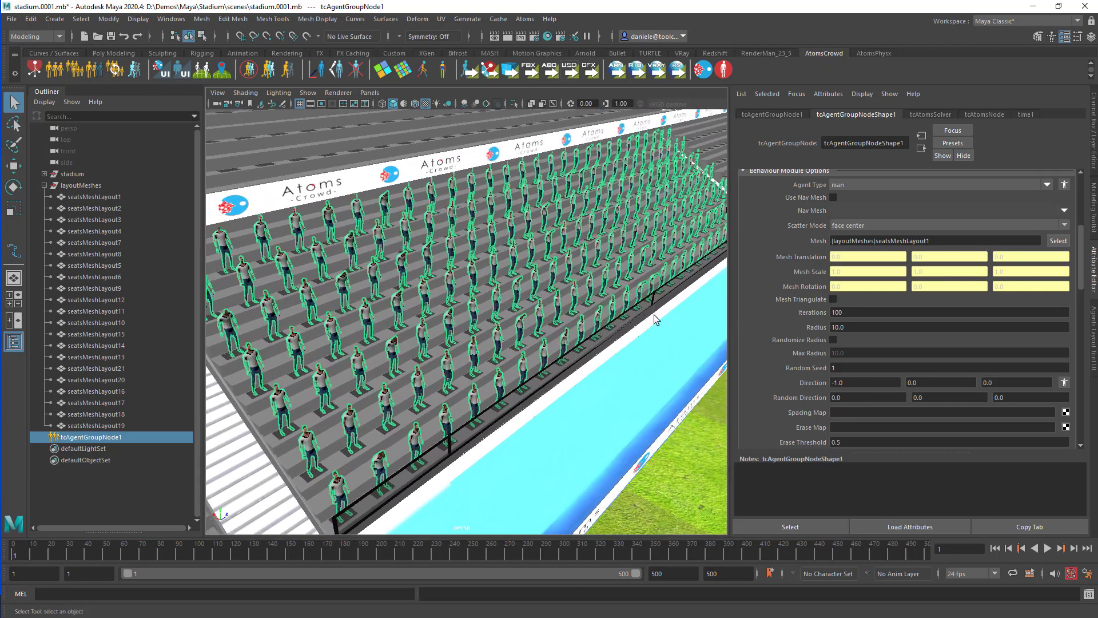
pyautogui.keyDown('alt'); pyautogui.moveTo(584, 341); pyautogui.dragTo(604, 312, button='right'); pyautogui.keyUp('alt')
pyautogui.keyDown('alt'); pyautogui.moveTo(605, 312); pyautogui.dragTo(587, 326, button='middle'); pyautogui.keyUp('alt')
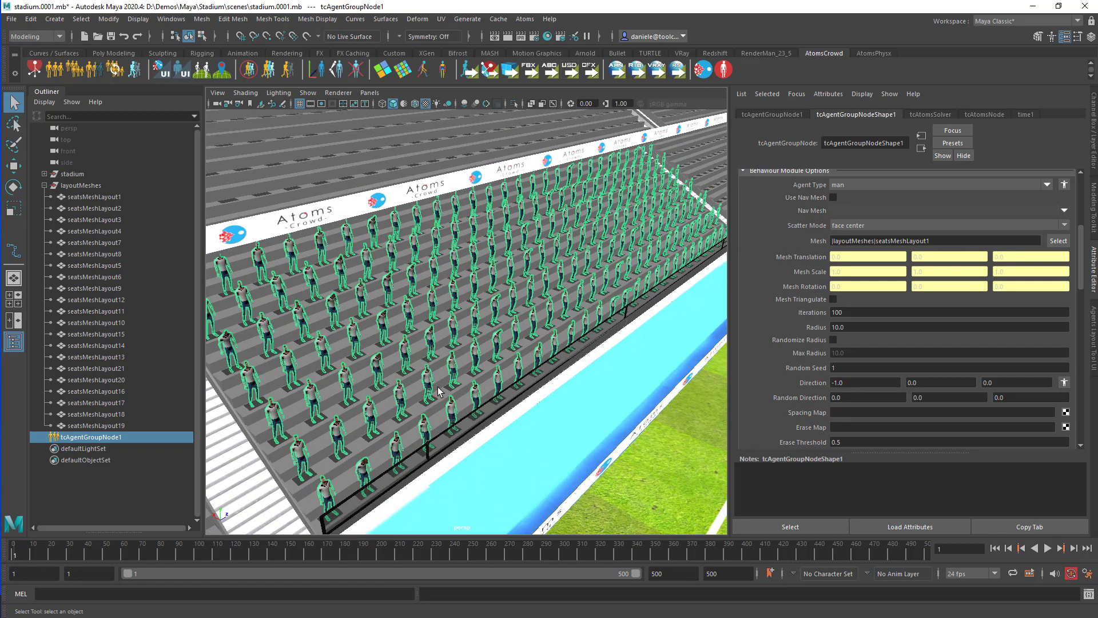
# Step: Try the face center iteration Scatter Mode on the meshScatterLayout module and check the agents' distribution along the stand
pyautogui.click(1065, 224)
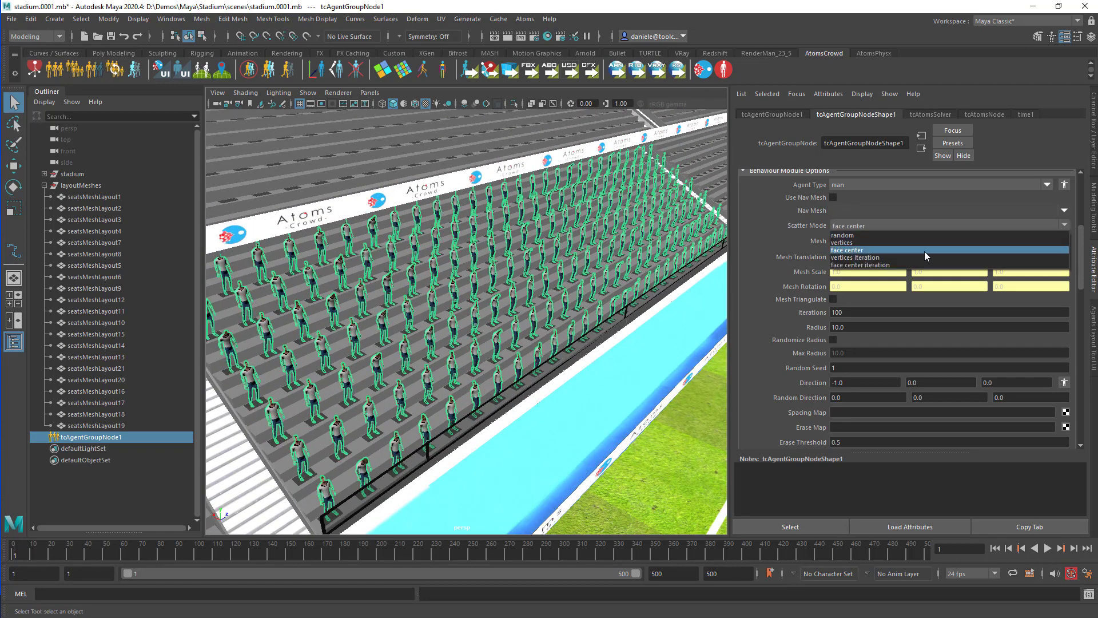
pyautogui.click(890, 265)
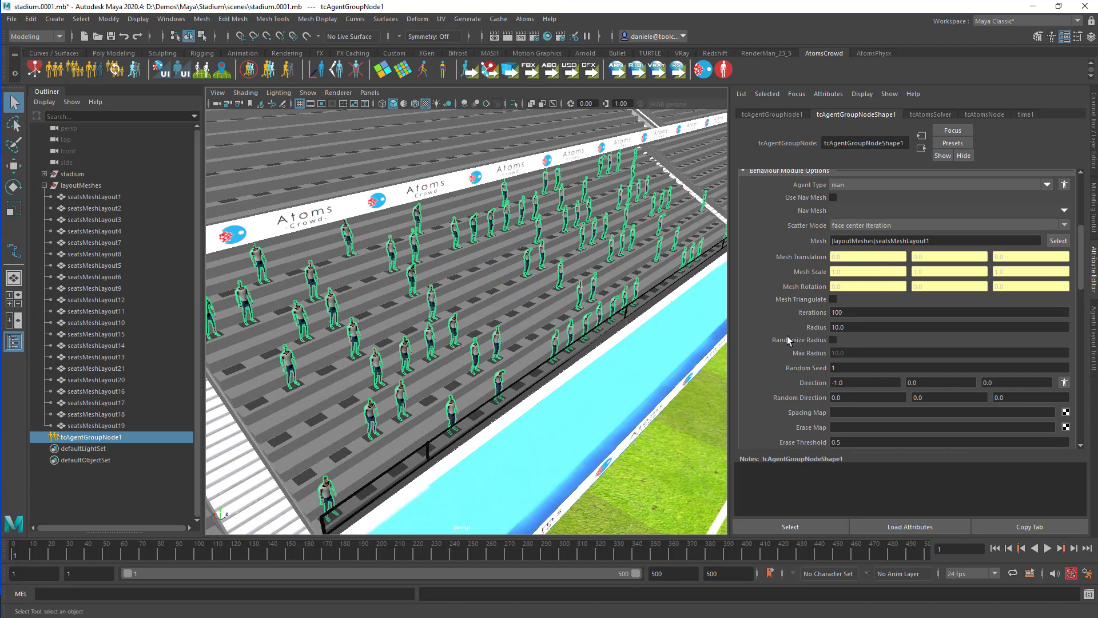
pyautogui.click(851, 314)
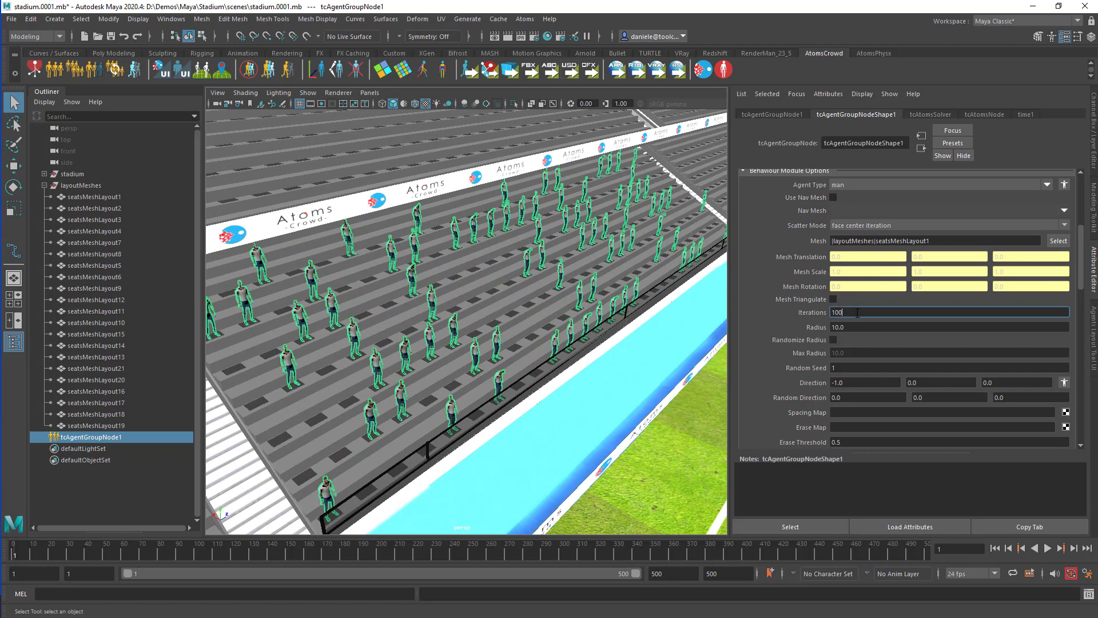
pyautogui.keyDown('alt'); pyautogui.moveTo(592, 328); pyautogui.dragTo(581, 355); pyautogui.keyUp('alt')
# Step: Raise the meshScatterLayout module's Iterations to 500 and on to 1000, checking how the agents fill the seat rows
pyautogui.click(888, 316)
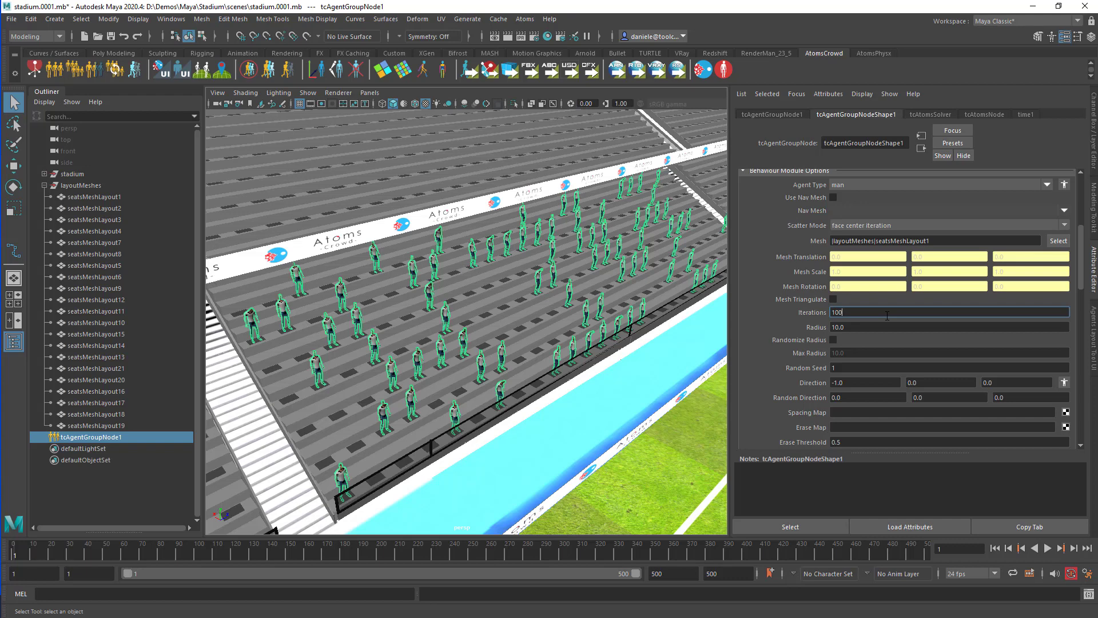
pyautogui.write('500')
pyautogui.press('Return')
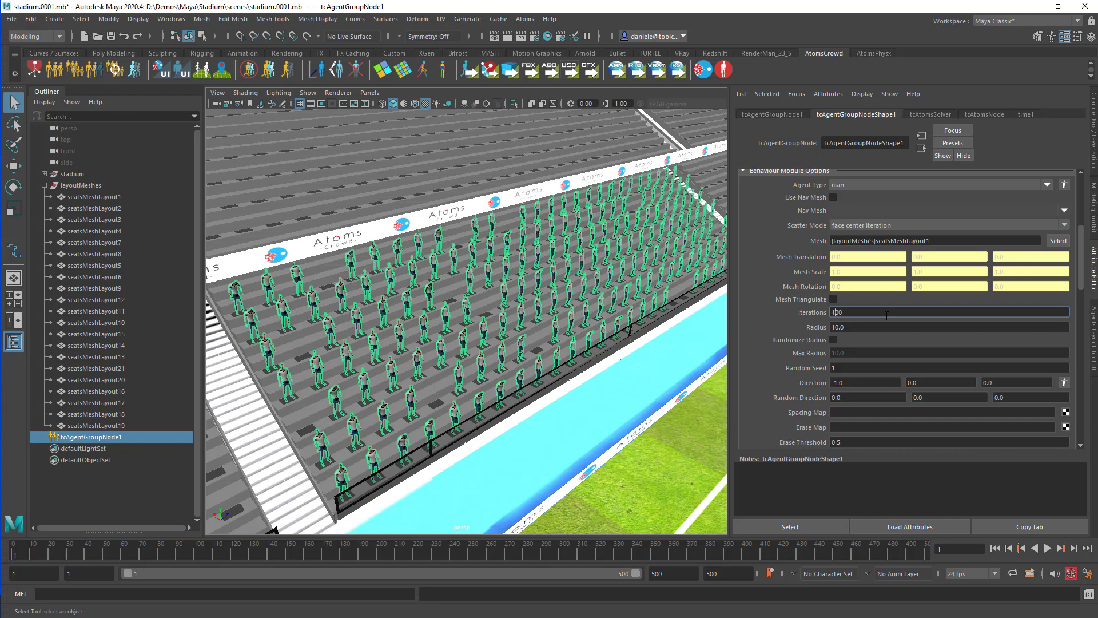
pyautogui.write('0')
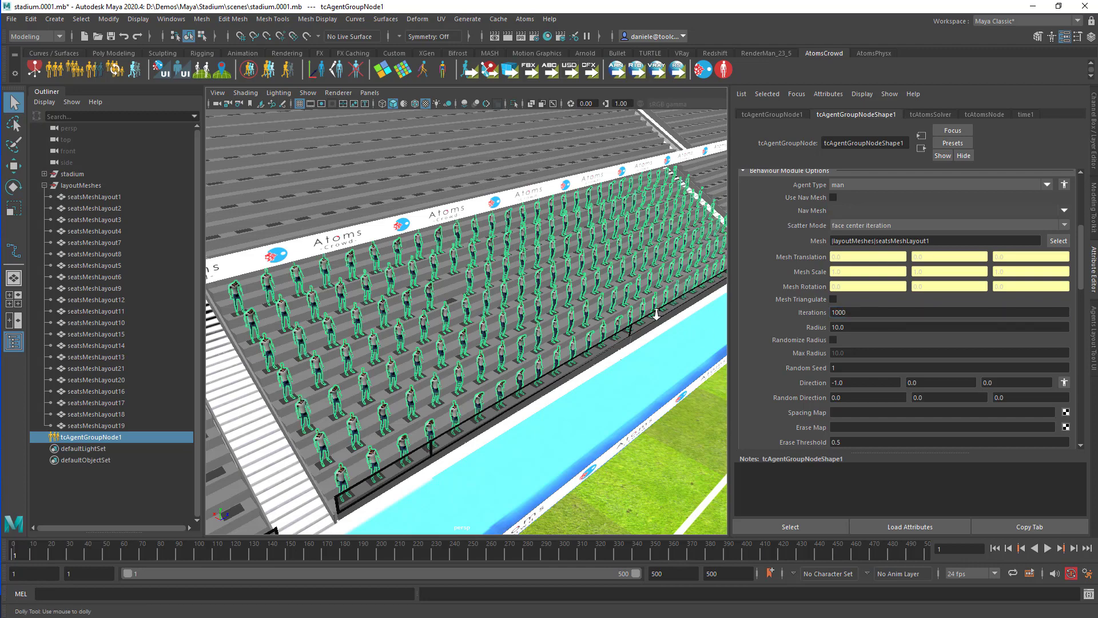
pyautogui.keyDown('alt'); pyautogui.moveTo(657, 312); pyautogui.dragTo(585, 310, button='right'); pyautogui.keyUp('alt')
pyautogui.keyDown('alt'); pyautogui.moveTo(585, 309); pyautogui.dragTo(559, 320, button='middle'); pyautogui.keyUp('alt')
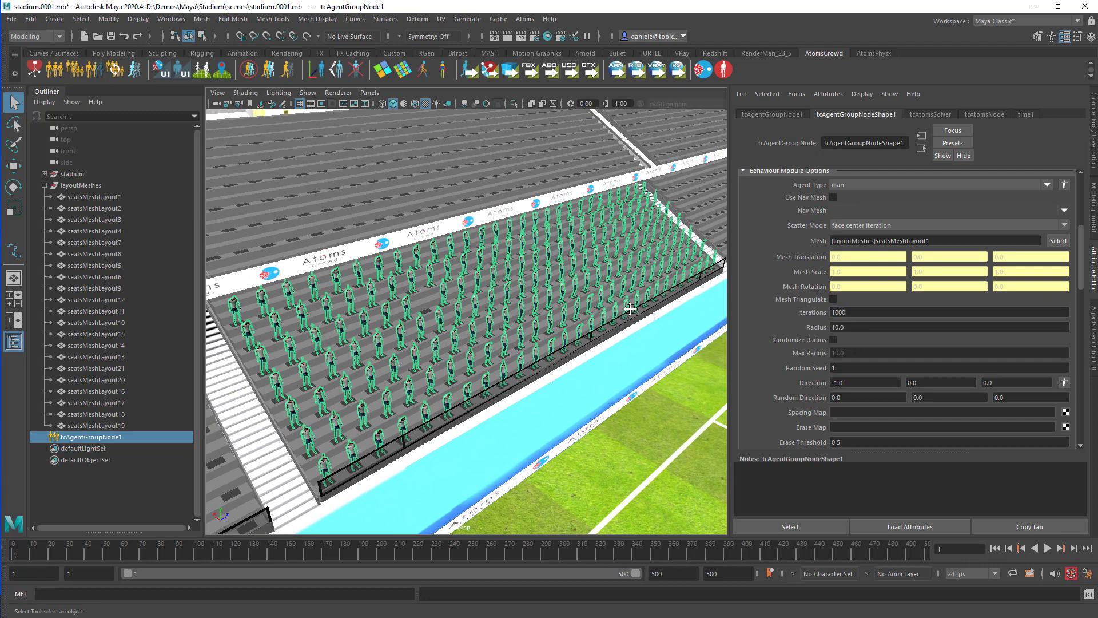
pyautogui.keyDown('alt'); pyautogui.moveTo(631, 309); pyautogui.dragTo(587, 321, button='middle'); pyautogui.keyUp('alt')
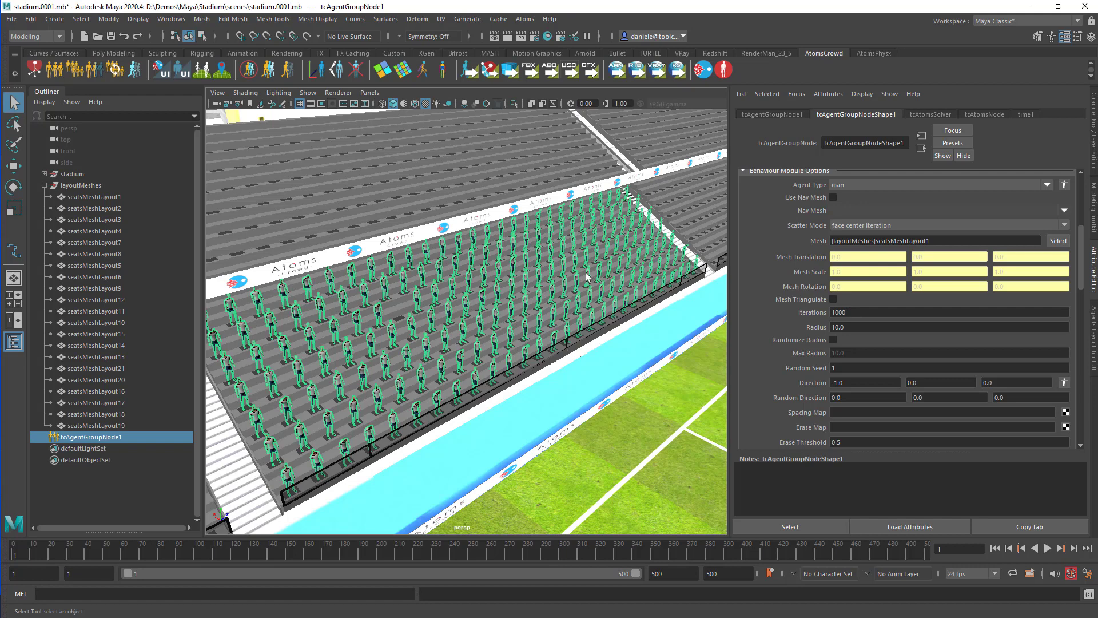
pyautogui.click(897, 310)
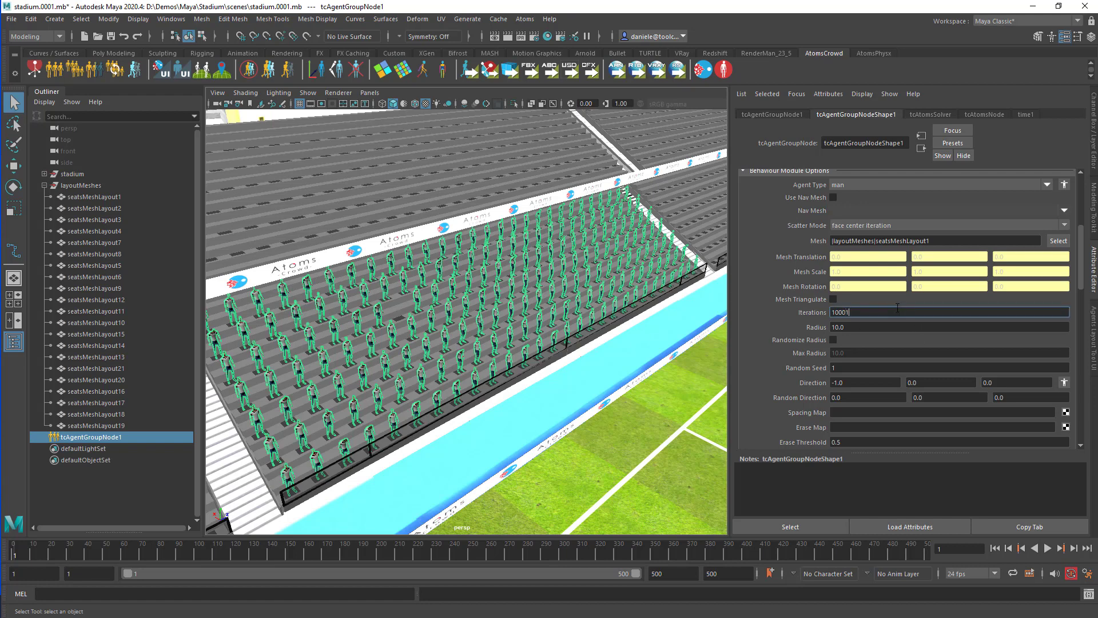
pyautogui.press('BackSpace')
pyautogui.write('2')
pyautogui.press('Return')
# Step: Try Randomize Radius with Max Radius values of 500 and 50, and turn Randomize Radius off again
pyautogui.click(834, 341)
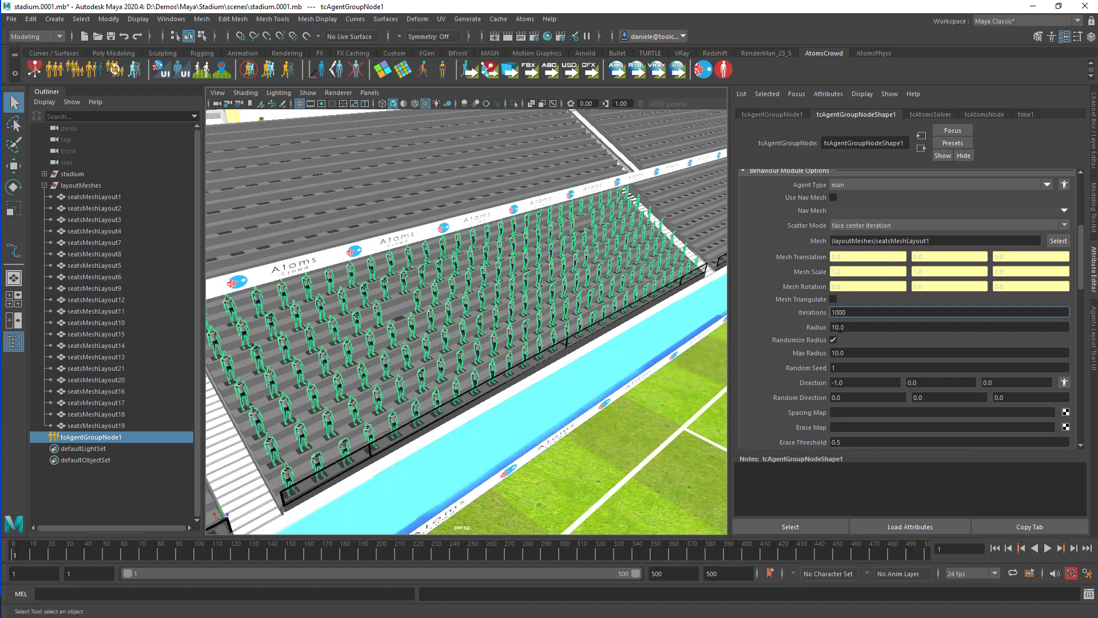
pyautogui.click(834, 353)
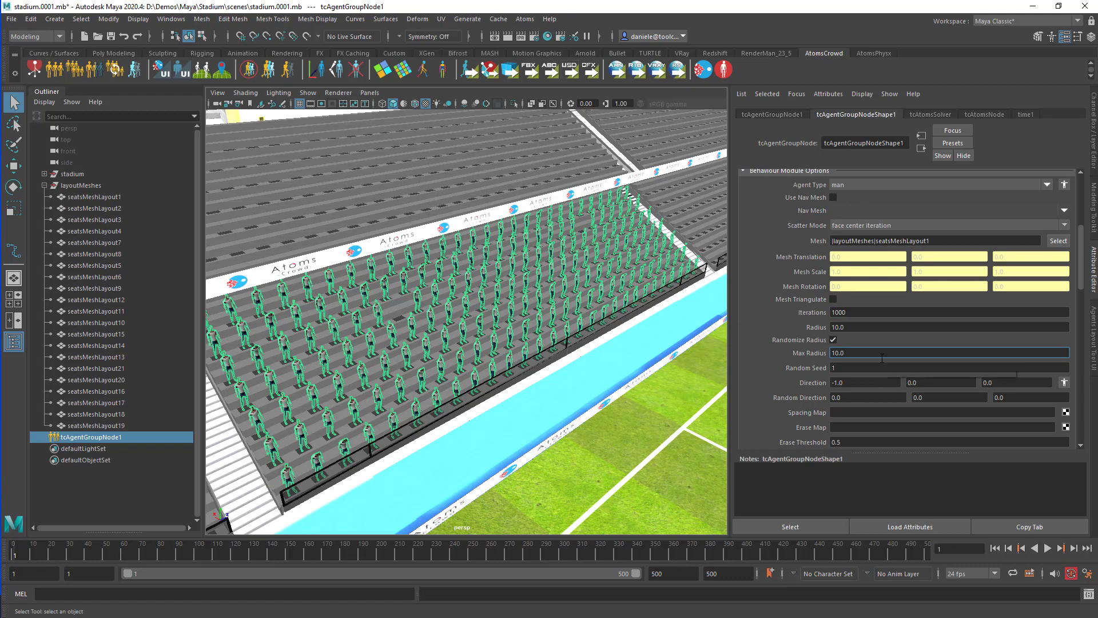
pyautogui.press('BackSpace')
pyautogui.press('BackSpace')
pyautogui.write('5')
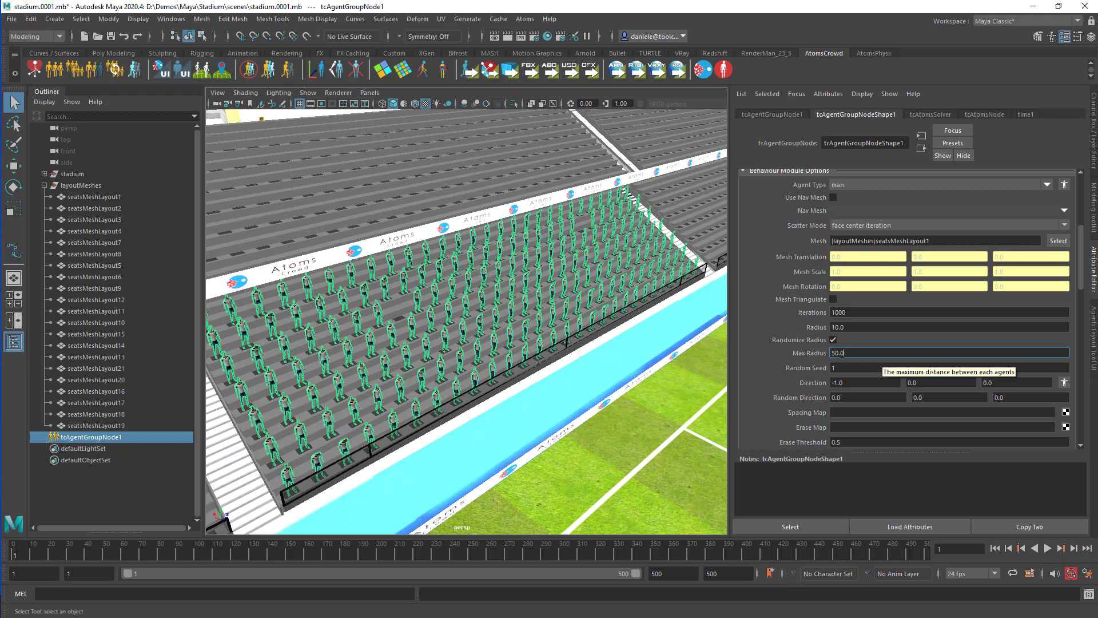
pyautogui.write('00')
pyautogui.press('Return')
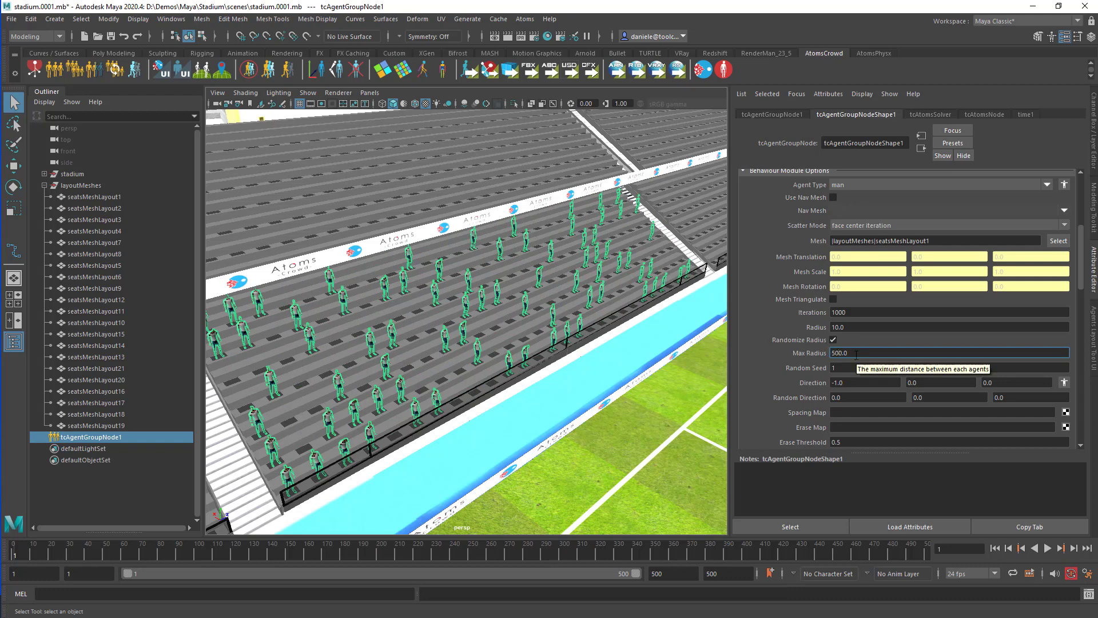
pyautogui.press('Return')
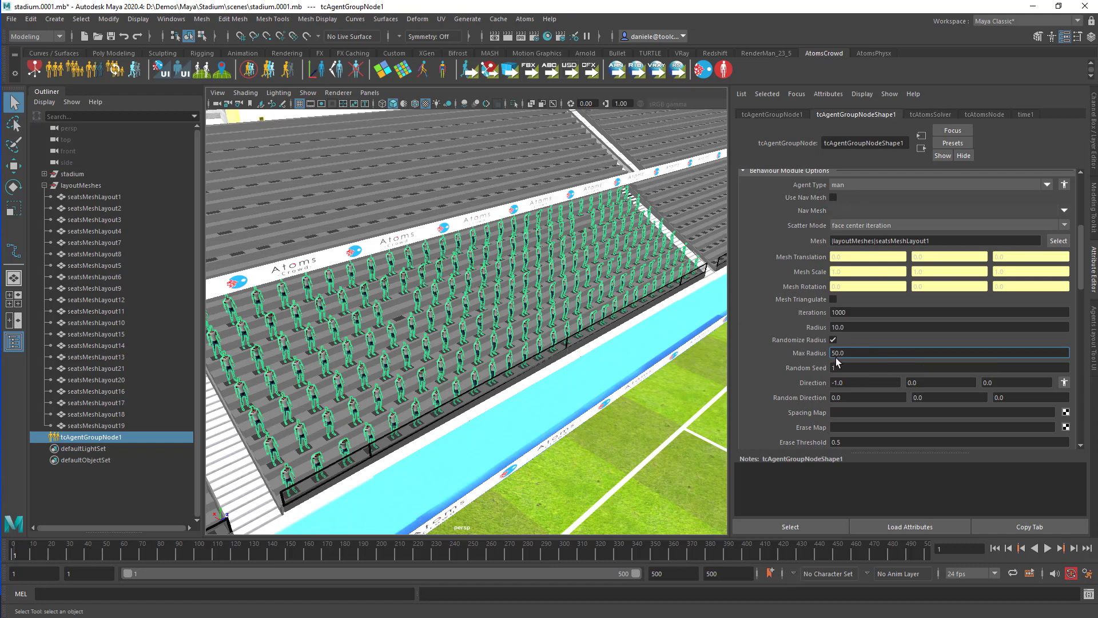
pyautogui.click(833, 340)
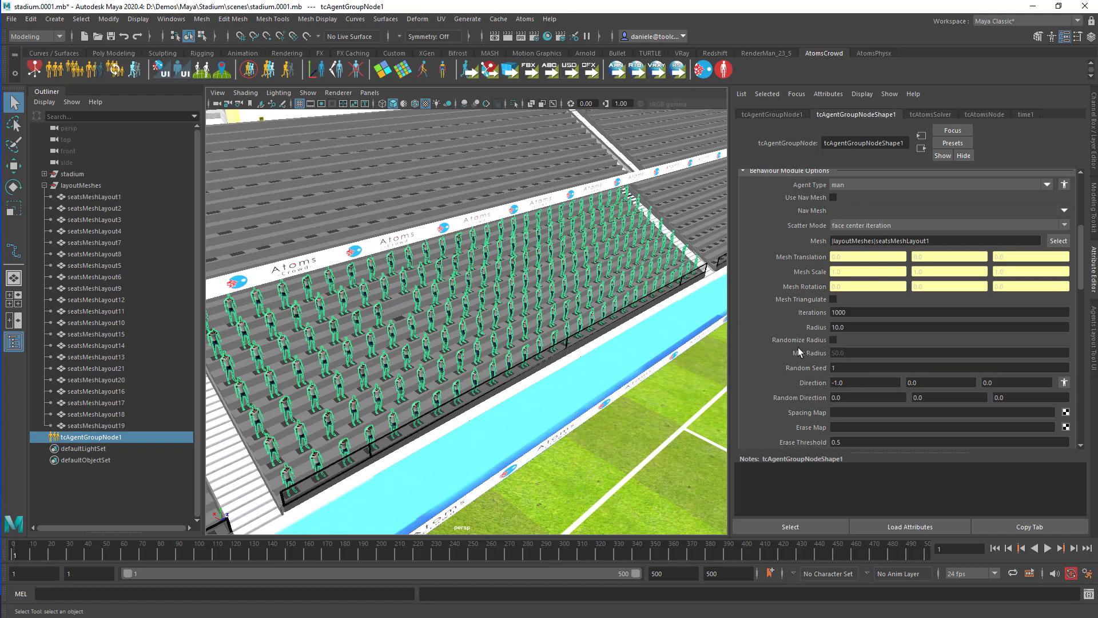
# Step: Set the meshScatterLayout module's Scatter Mode back to face center and check the agents on the stand
pyautogui.click(1041, 230)
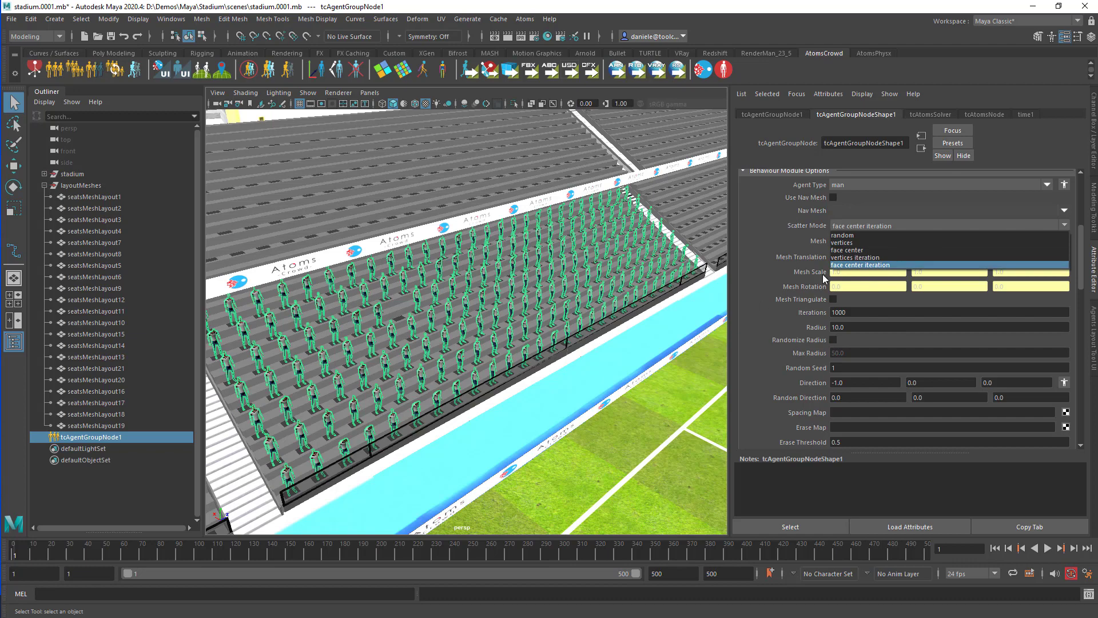
pyautogui.click(853, 253)
pyautogui.moveTo(571, 318)
pyautogui.keyDown('alt'); pyautogui.mouseDown()
pyautogui.moveTo(559, 314)
pyautogui.moveTo(589, 324)
pyautogui.mouseUp(); pyautogui.keyUp('alt')
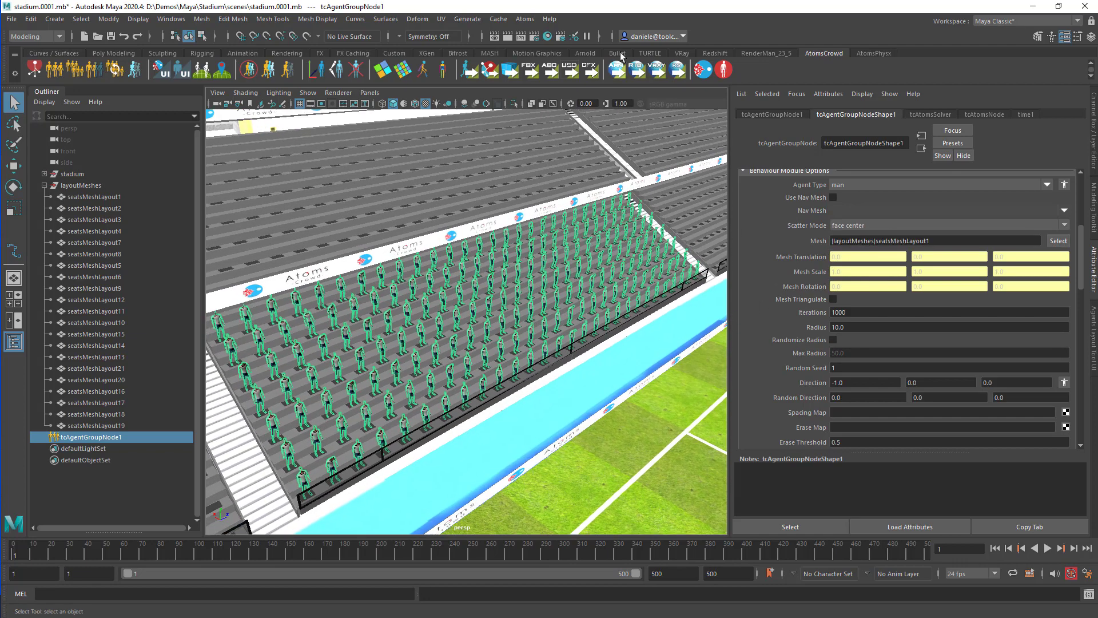
# Step: Assign manStadiumStateMachine as the man agent type's state machine in the Atoms UI and view its state graph
pyautogui.click(532, 20)
pyautogui.click(567, 166)
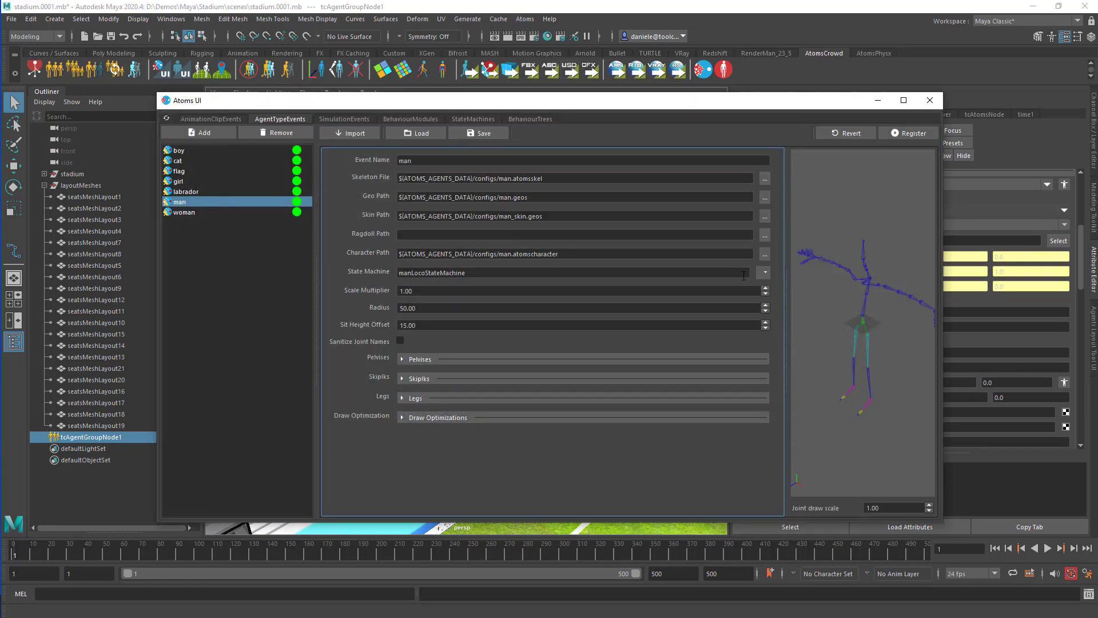
pyautogui.click(731, 276)
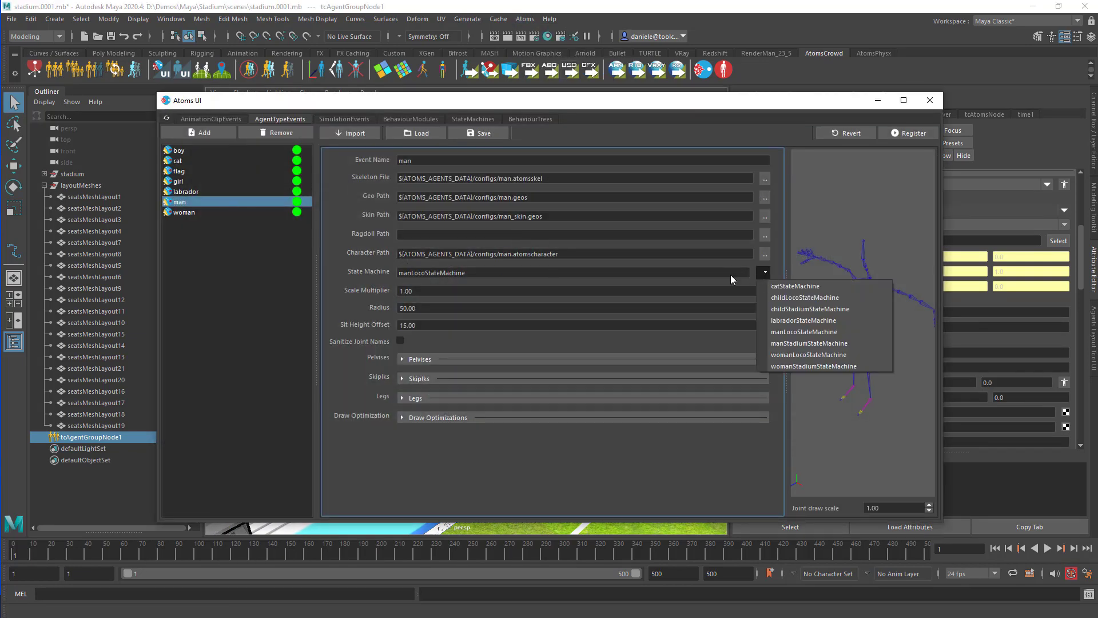
pyautogui.click(801, 344)
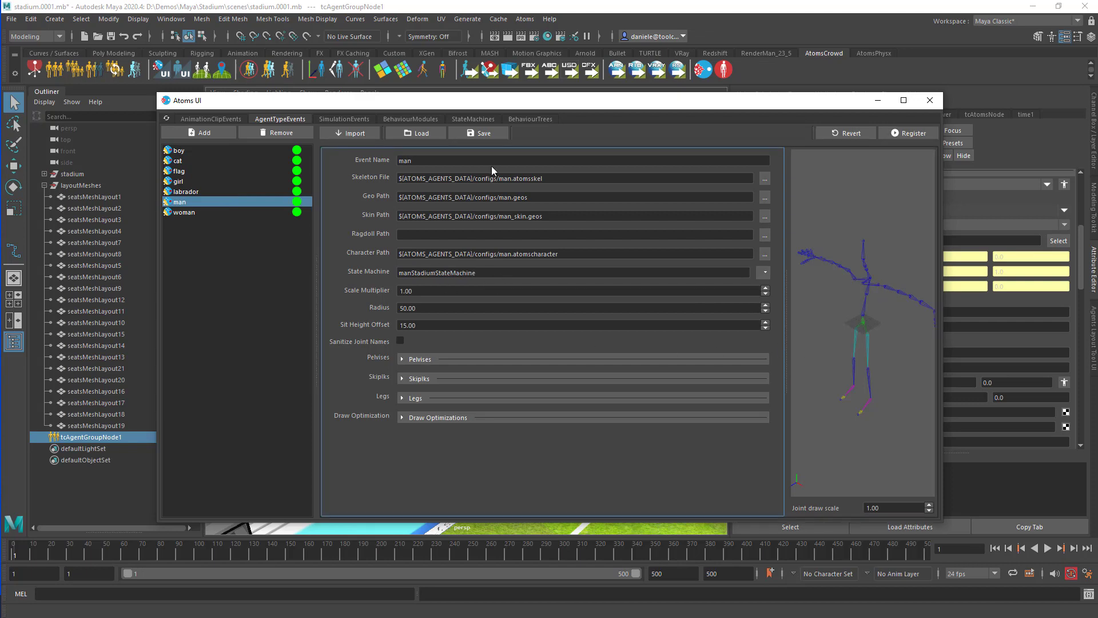
pyautogui.click(482, 120)
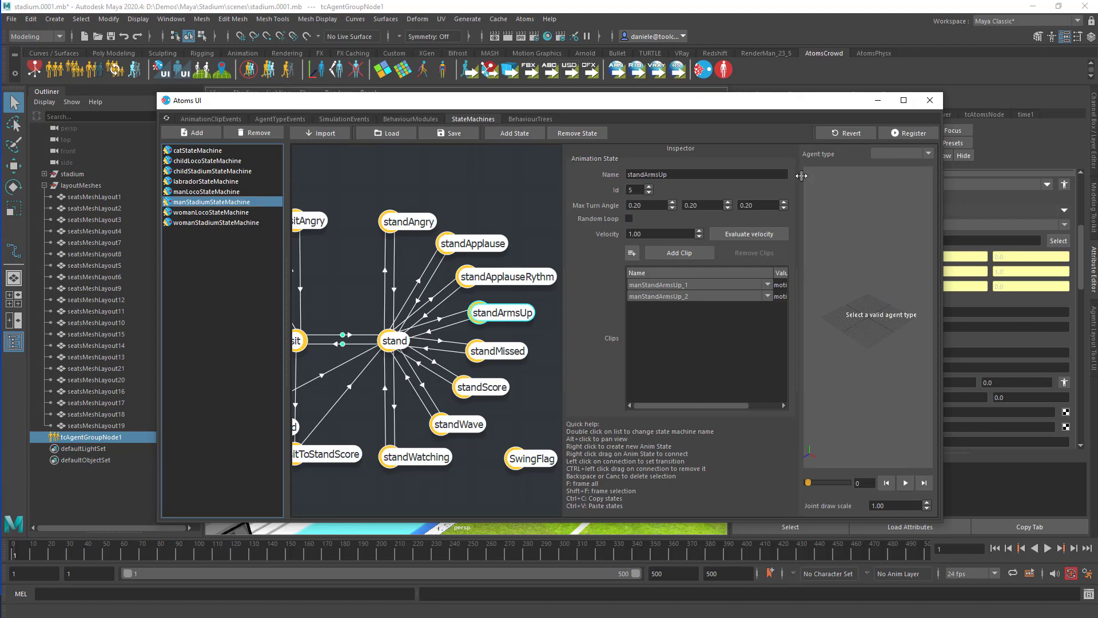
pyautogui.click(878, 101)
# Step: Play the simulation from the first frame to preview the agents' standing animation, and return to the start
pyautogui.click(996, 550)
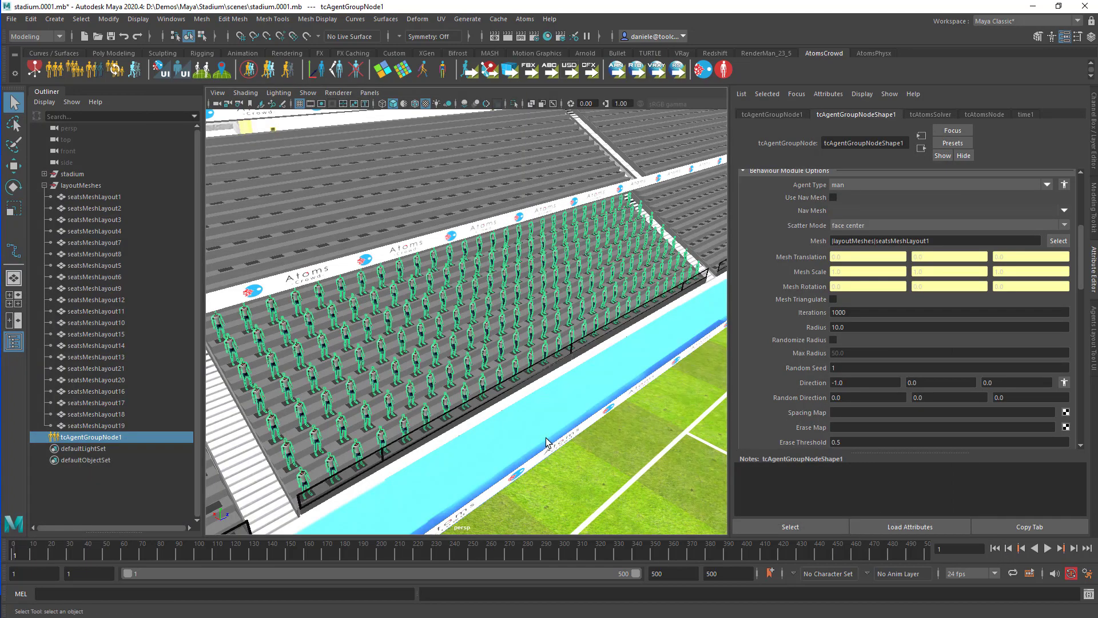
pyautogui.keyDown('alt'); pyautogui.moveTo(515, 343); pyautogui.dragTo(549, 343, button='right'); pyautogui.keyUp('alt')
pyautogui.keyDown('alt'); pyautogui.moveTo(549, 343); pyautogui.dragTo(567, 318, button='middle'); pyautogui.keyUp('alt')
pyautogui.click(1049, 549)
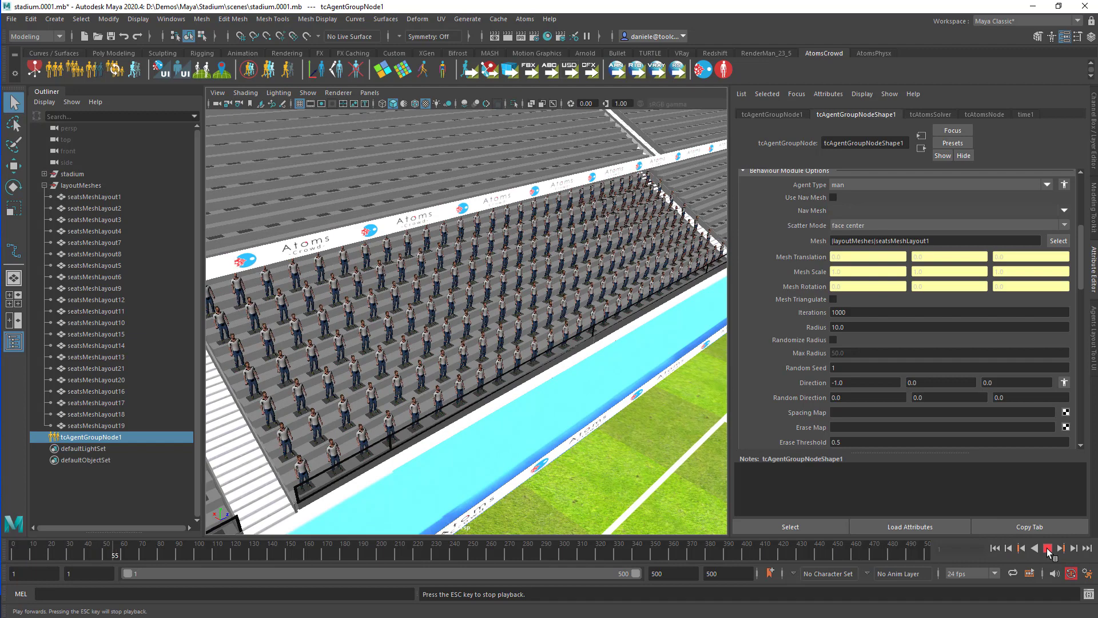
pyautogui.click(1048, 551)
pyautogui.click(996, 549)
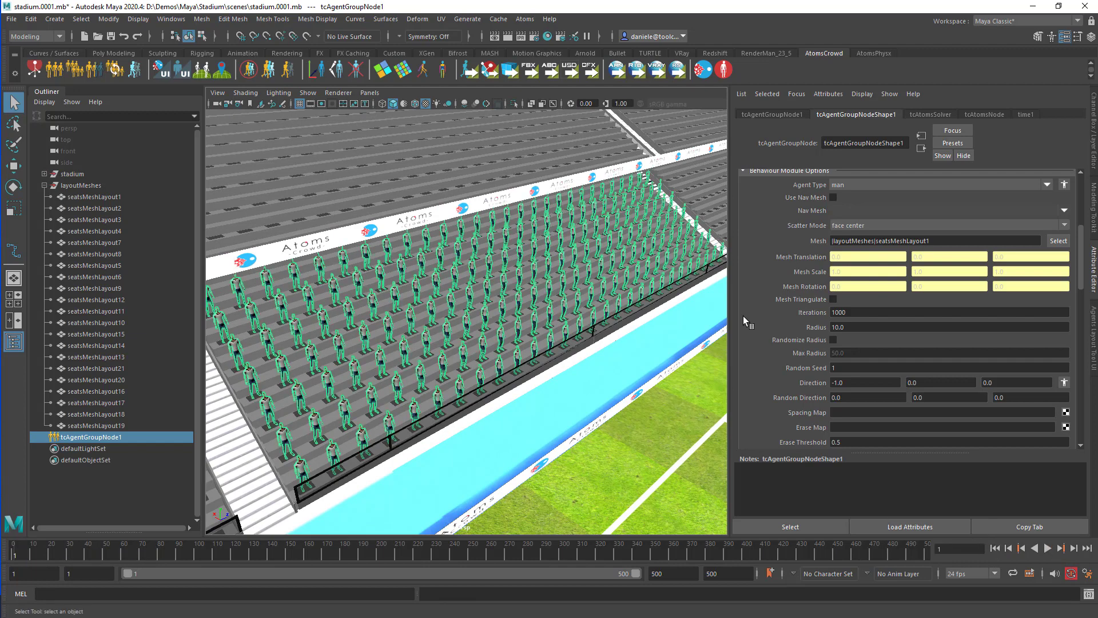
# Step: Examine the Behaviour Module List and the id and clips of the stand state in manStadiumStateMachine
pyautogui.scroll(5, 791, 291)
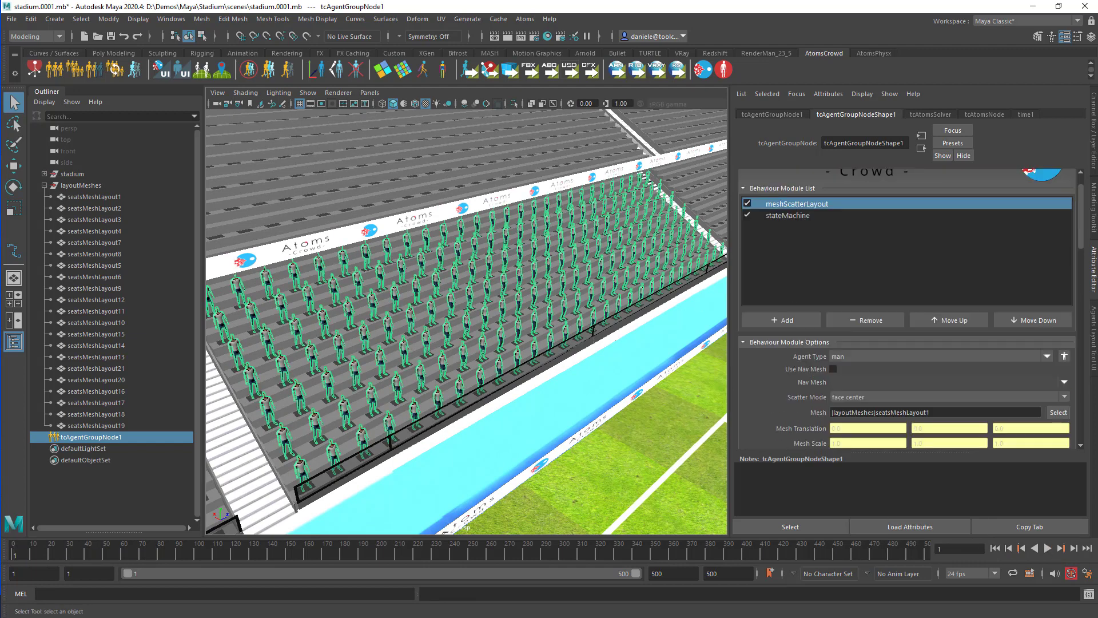
pyautogui.hotkey('alt', 'Tab')
pyautogui.click(394, 342)
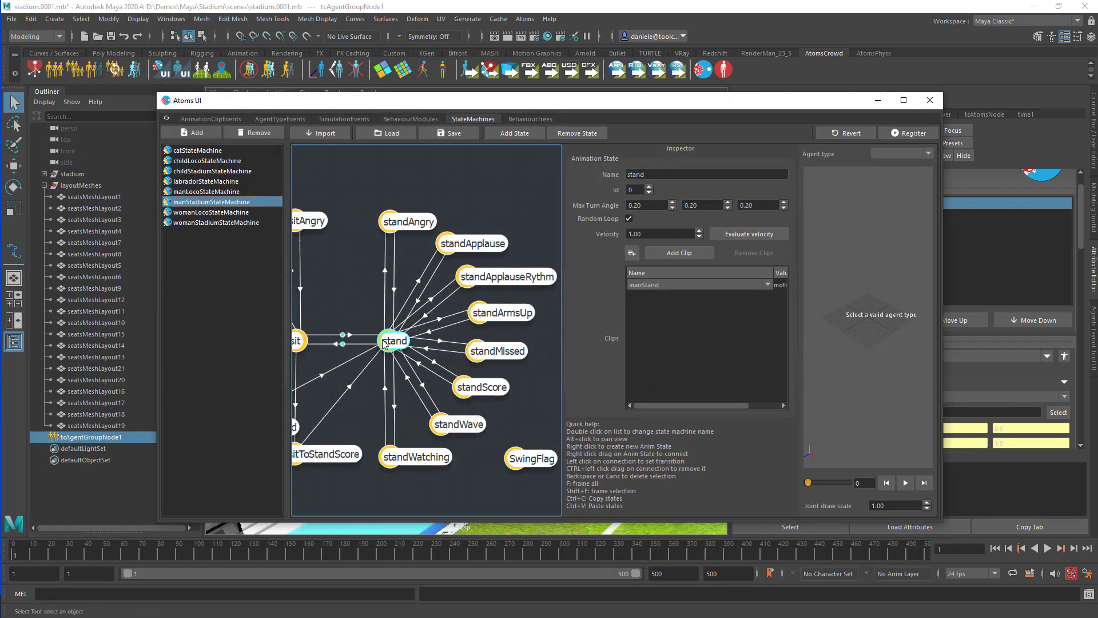
pyautogui.click(878, 101)
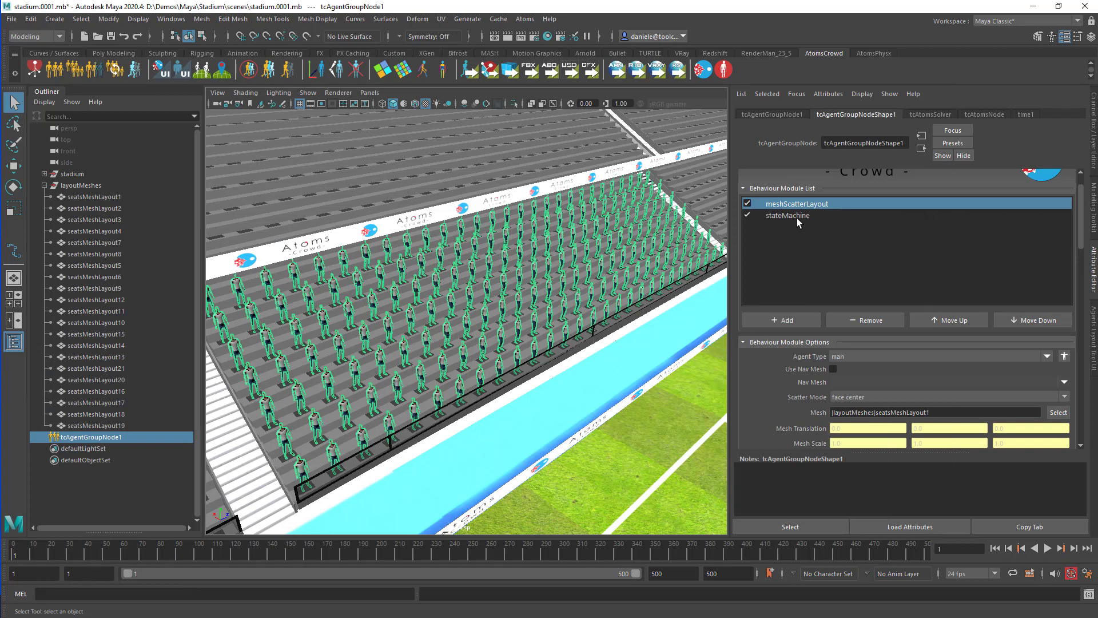
# Step: Open the Agents Layout Tool and switch it to agent selection mode
pyautogui.click(525, 18)
pyautogui.moveTo(557, 83)
pyautogui.click(674, 109)
pyautogui.click(869, 207)
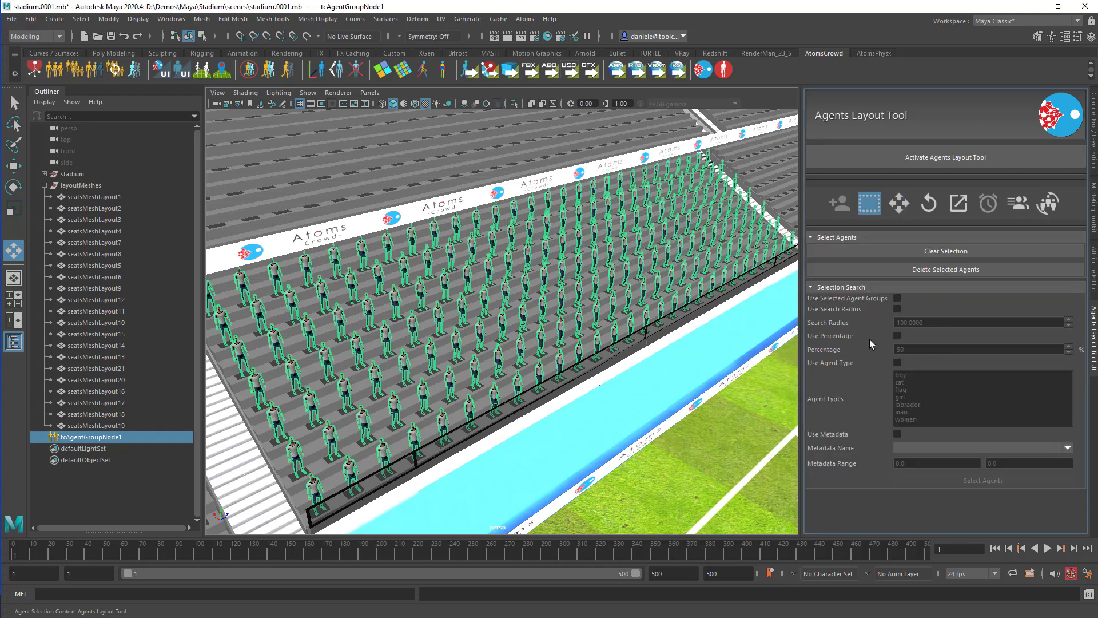
# Step: Select 75% of the agents using the percentage option of the selection search
pyautogui.click(899, 335)
pyautogui.moveTo(897, 349); pyautogui.dragTo(972, 359)
pyautogui.press('BackSpace')
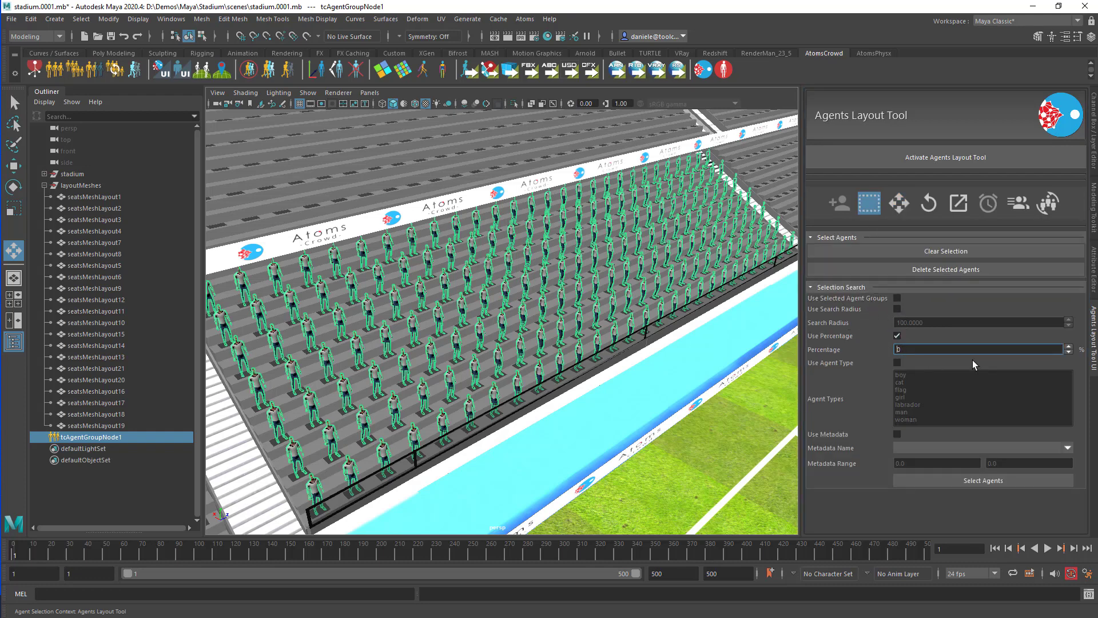
pyautogui.write('75')
pyautogui.press('Return')
pyautogui.click(960, 484)
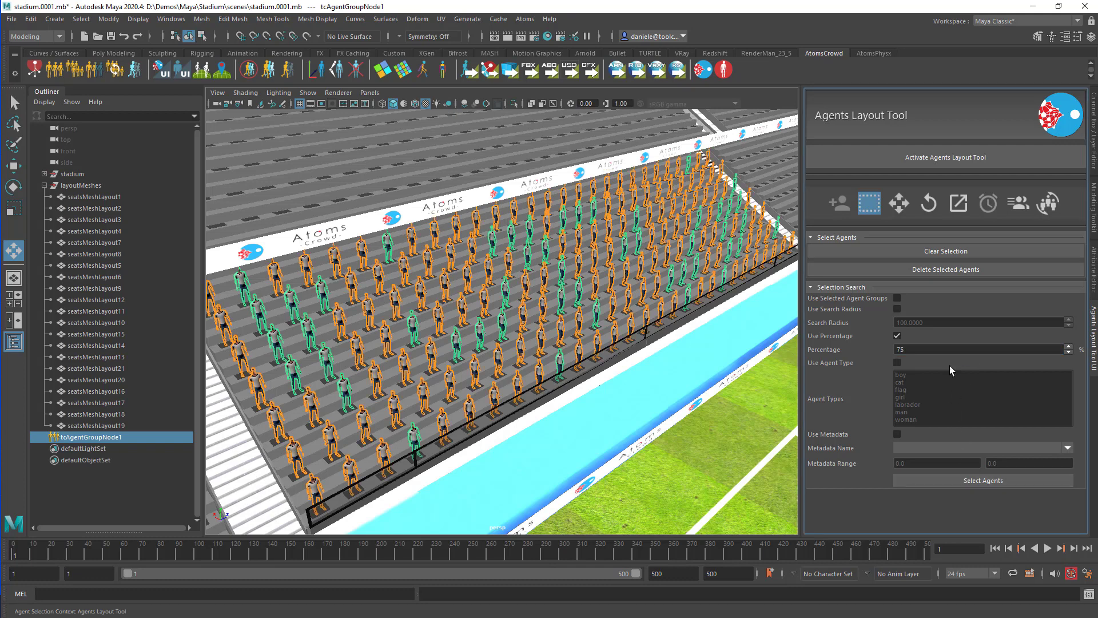
# Step: Show the agent group's attributes, select the stateMachine module and open the per-agent override editor for its state value
pyautogui.hotkey('ctrl', 'a')
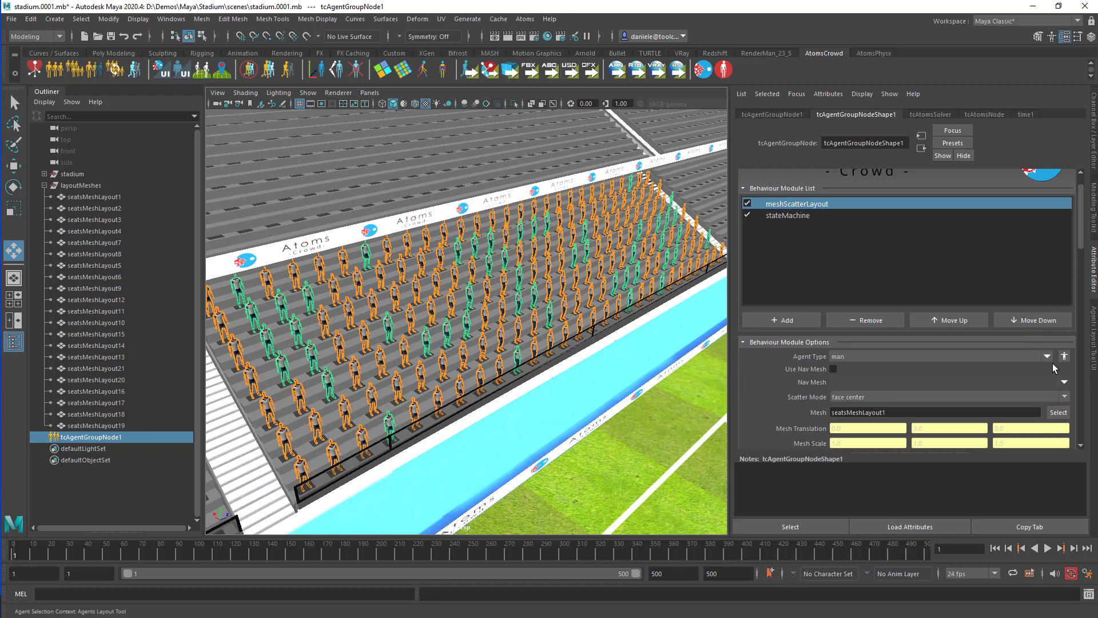
pyautogui.click(821, 216)
pyautogui.click(1065, 356)
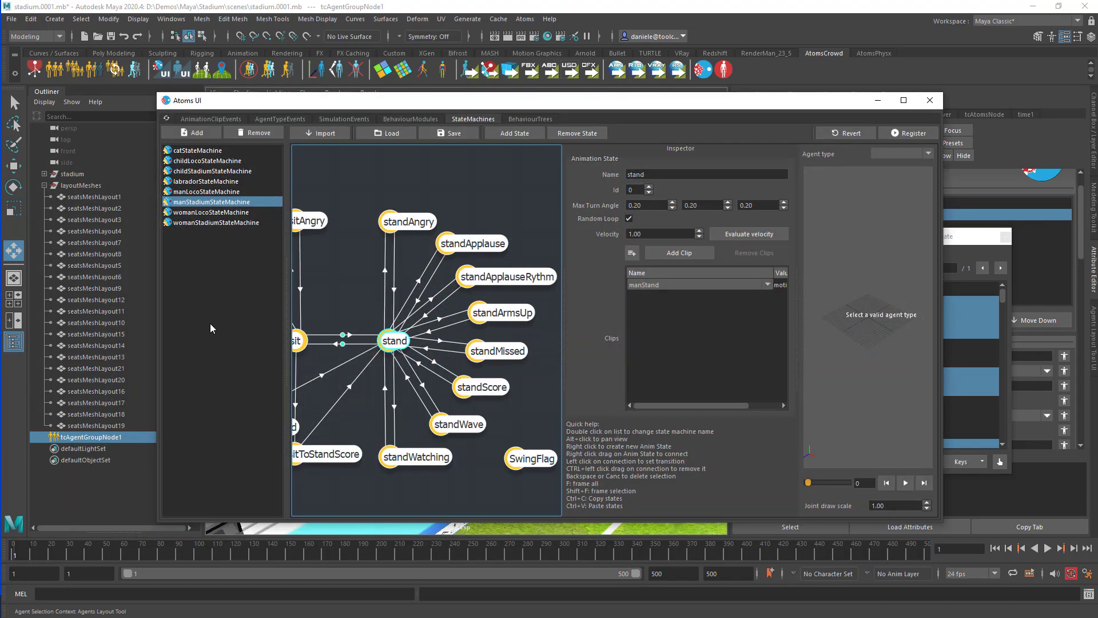
# Step: Examine the ids and clips of the standAngry, standApplause, standApplauseRythm and standArmsUp states in manStadiumStateMachine
pyautogui.click(403, 222)
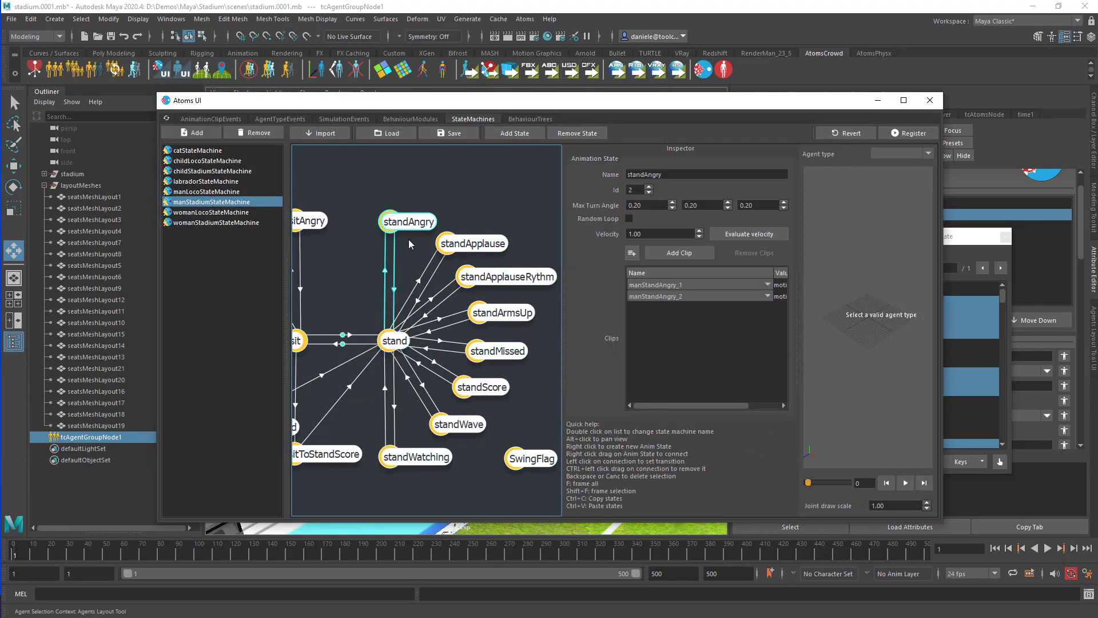
pyautogui.click(452, 248)
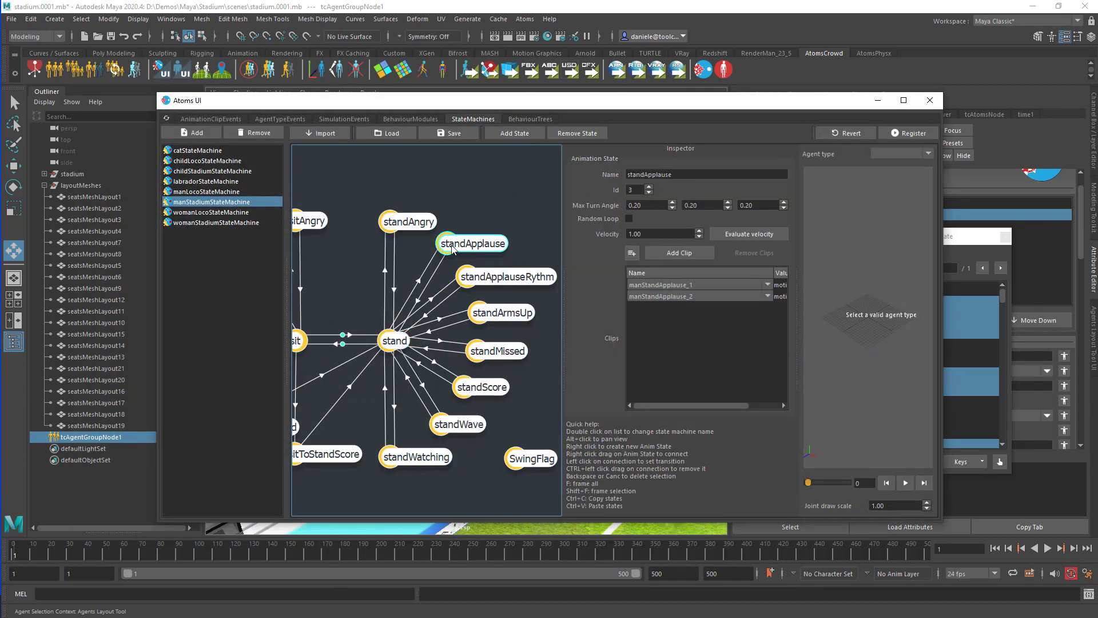
pyautogui.click(475, 282)
pyautogui.click(479, 315)
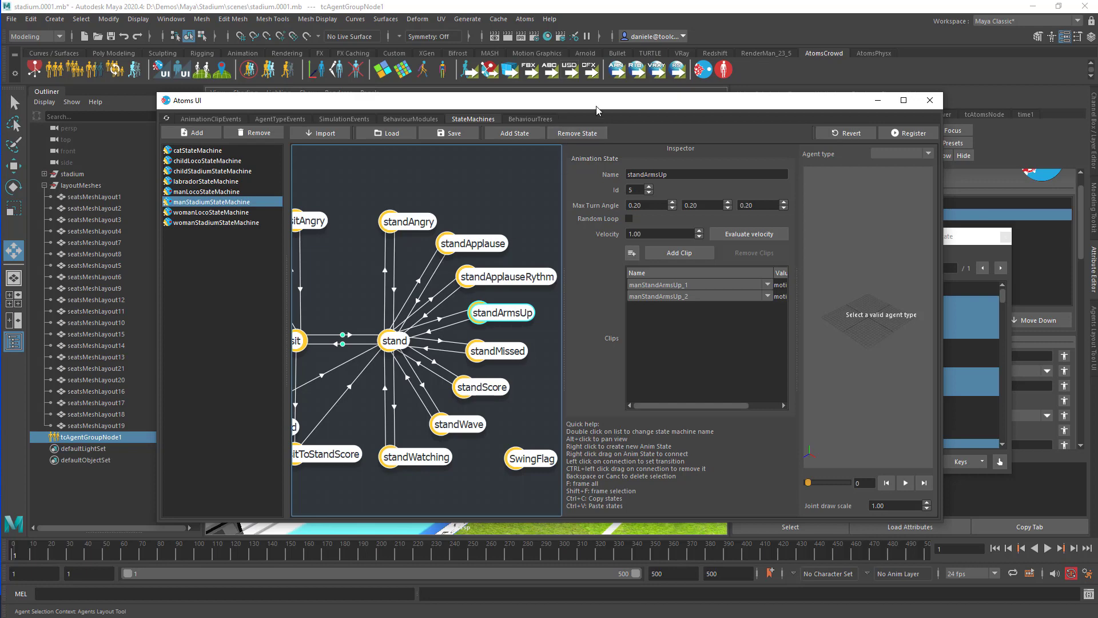
# Step: Randomize the state overrides of the selected agents within the range 2 to 5 and close the state machine and override windows
pyautogui.moveTo(598, 103); pyautogui.dragTo(425, 101)
pyautogui.moveTo(832, 233); pyautogui.dragTo(845, 231)
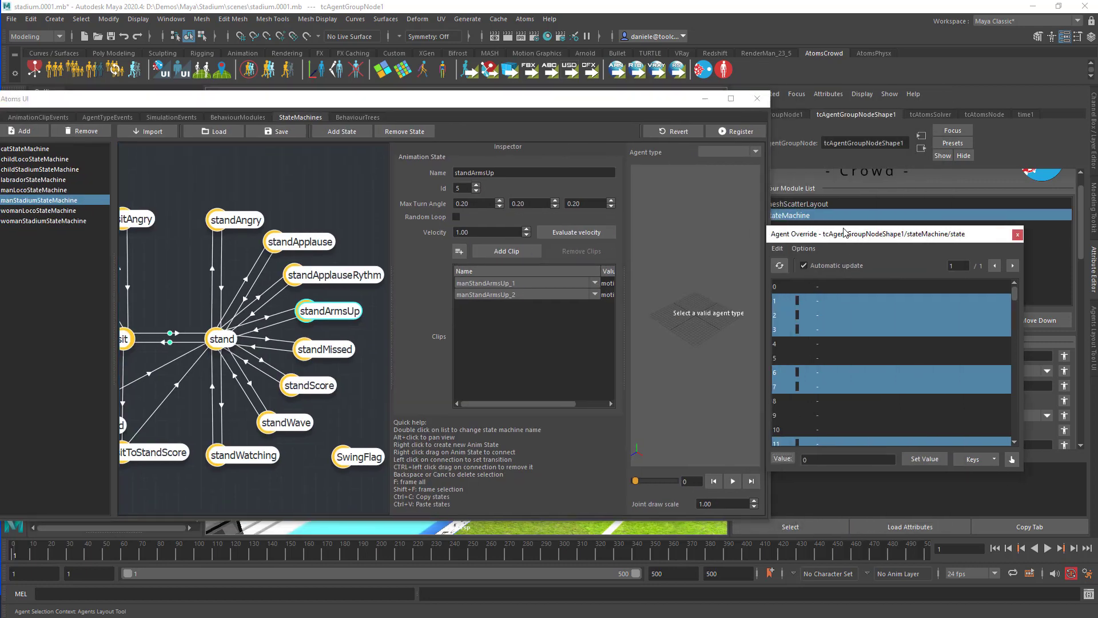
pyautogui.click(791, 459)
pyautogui.click(806, 461)
pyautogui.press('Tab')
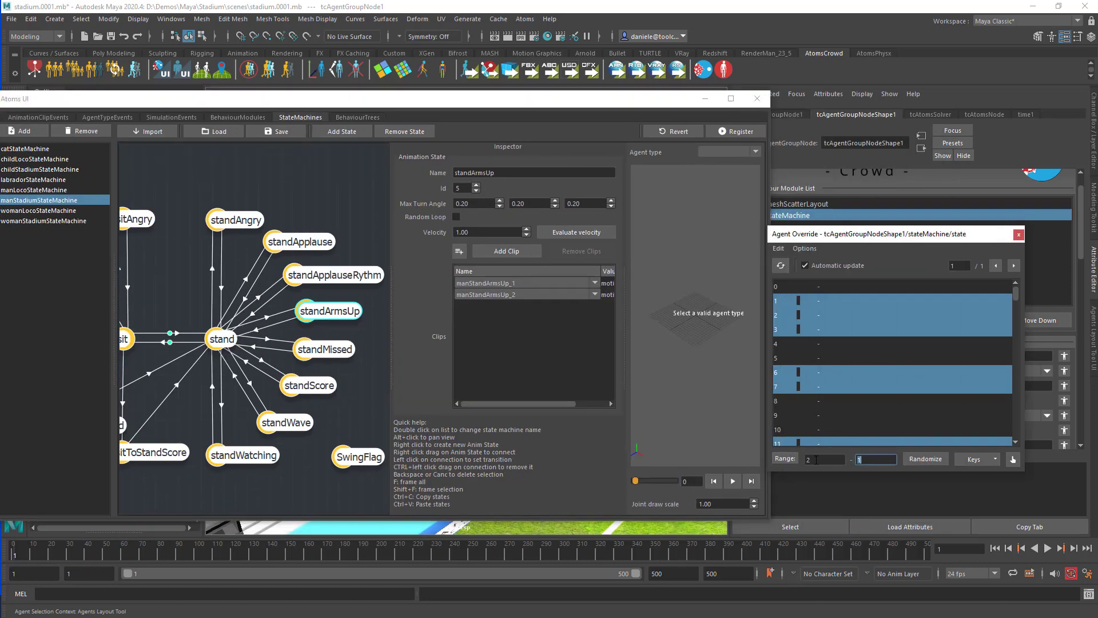
pyautogui.press('Tab')
pyautogui.click(925, 460)
pyautogui.click(758, 99)
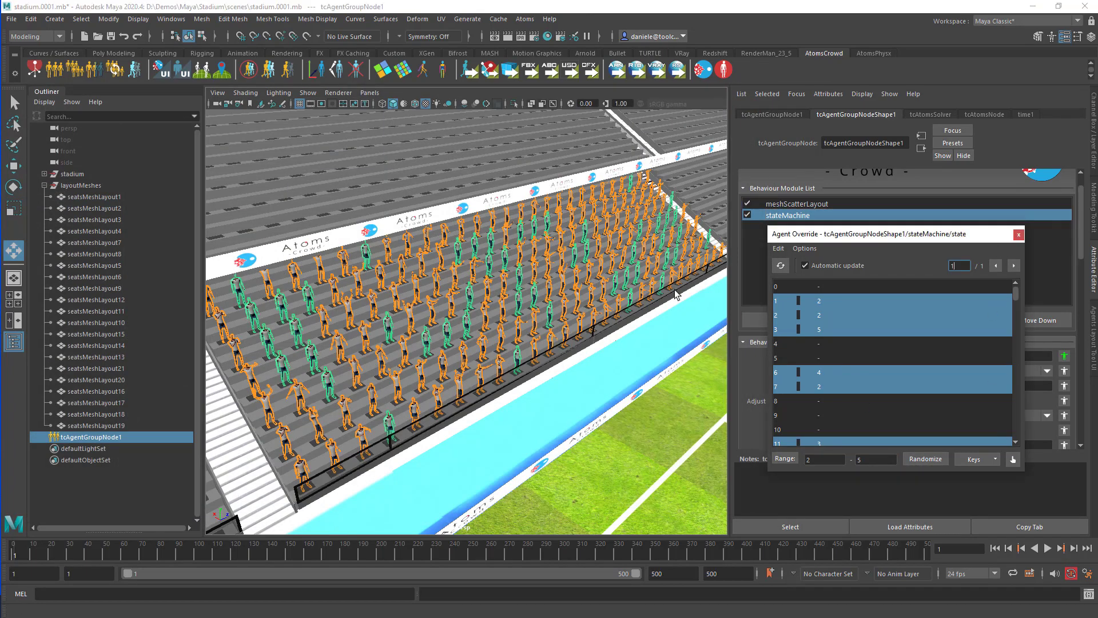
pyautogui.click(1019, 234)
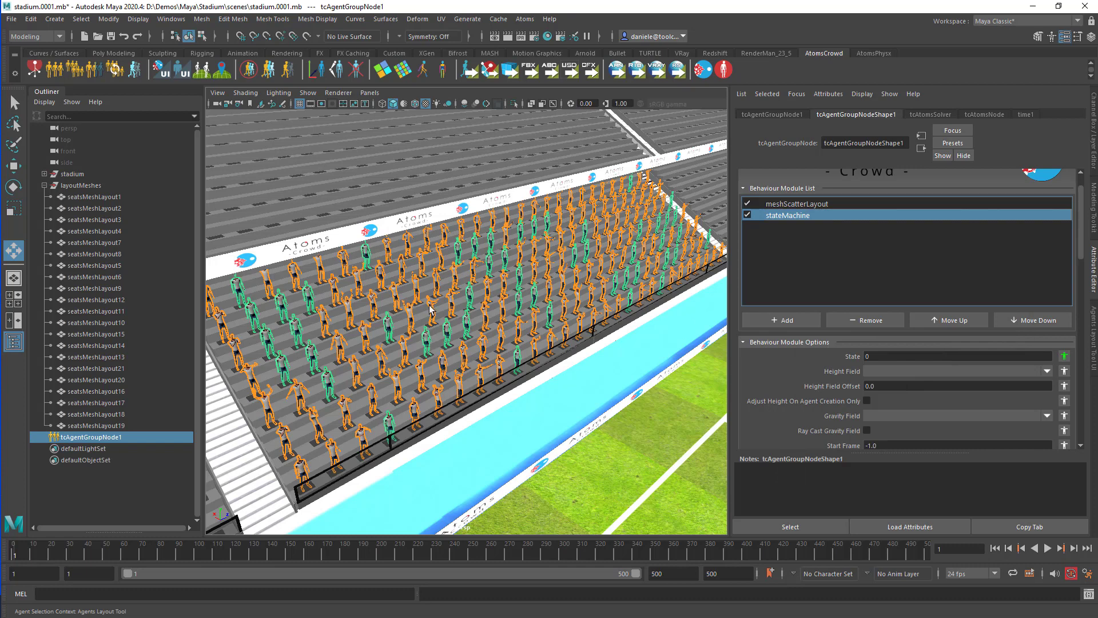
# Step: Clear the agent selection and play the simulation to check the varied crowd animation
pyautogui.scroll(-10, 808, 403)
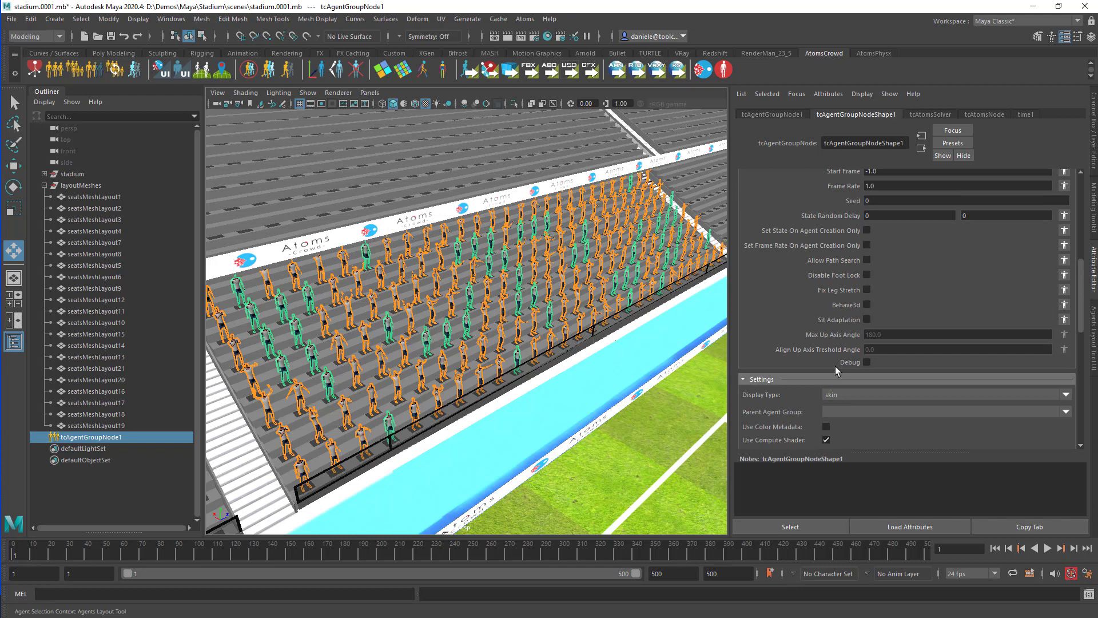
pyautogui.scroll(-6, 835, 367)
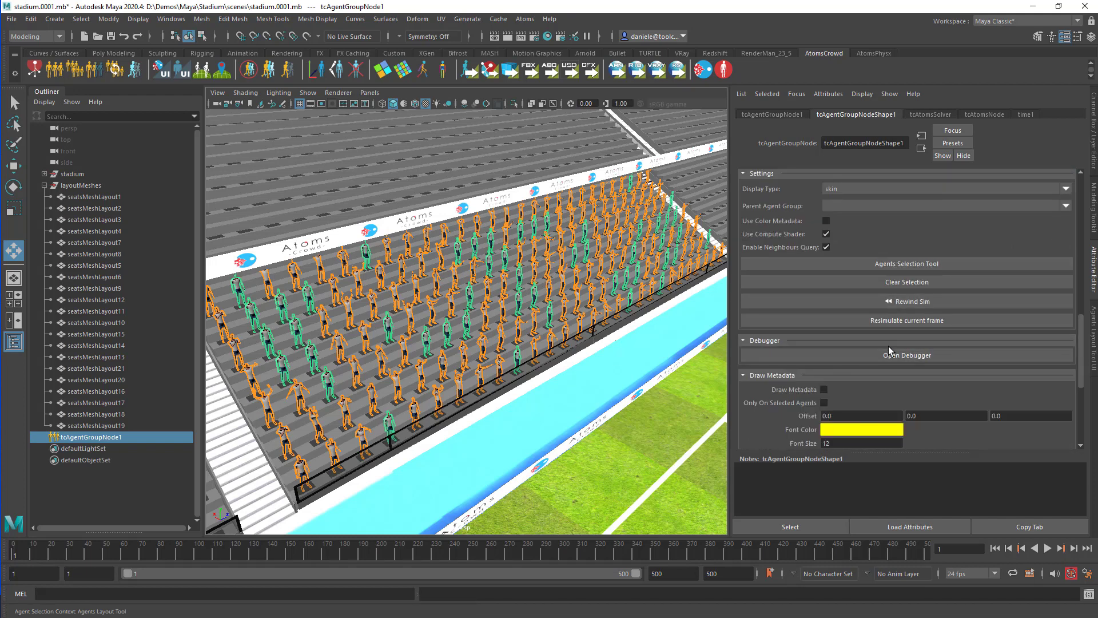
pyautogui.click(898, 283)
pyautogui.click(1047, 548)
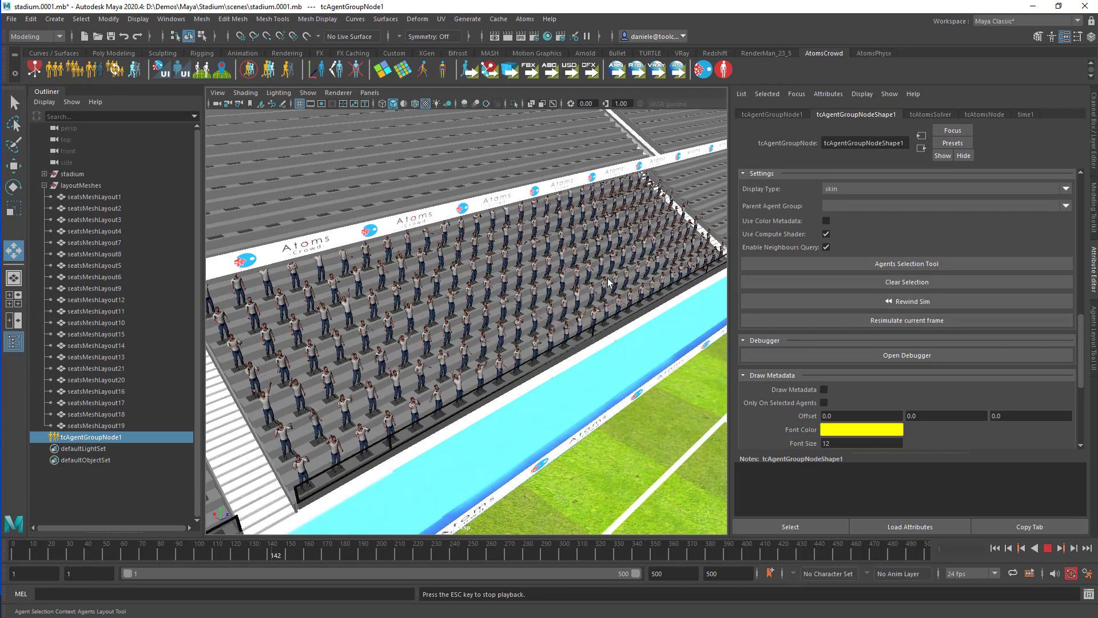
pyautogui.press('Escape')
# Step: Reopen the per-agent override editor for the stateMachine state and select the front-row corner agent beside the stairs
pyautogui.scroll(-10, 913, 281)
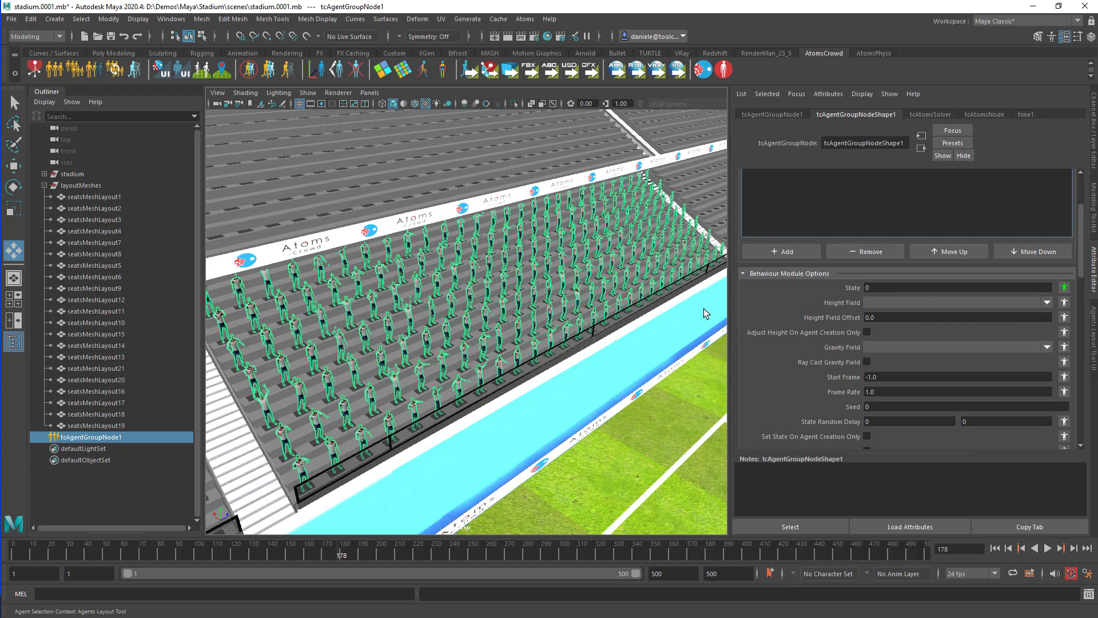
pyautogui.click(1064, 287)
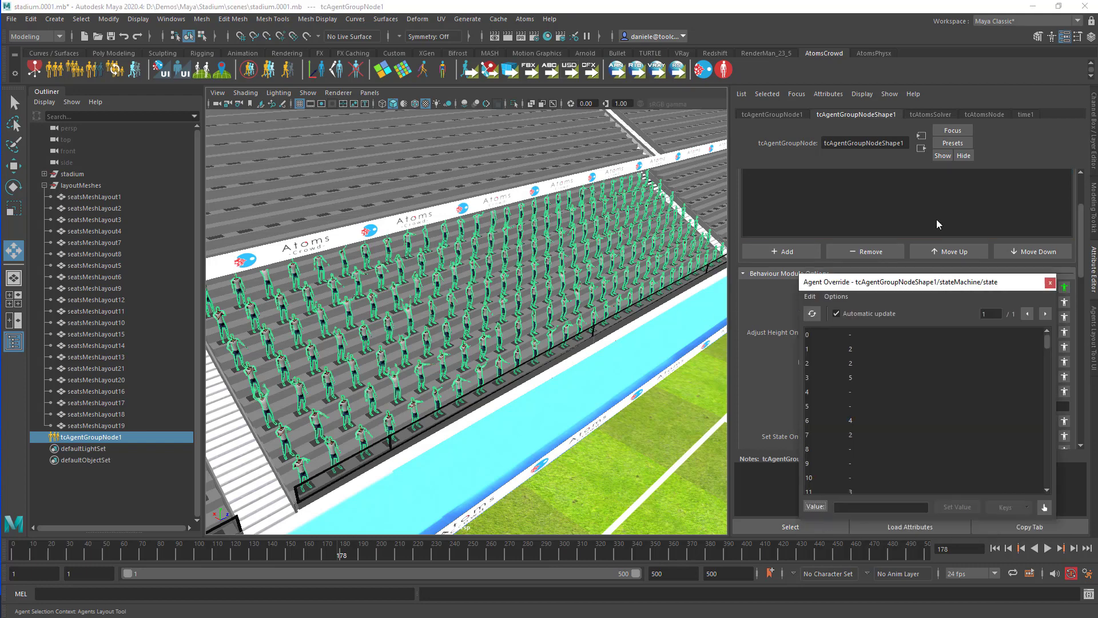
pyautogui.scroll(8, 802, 431)
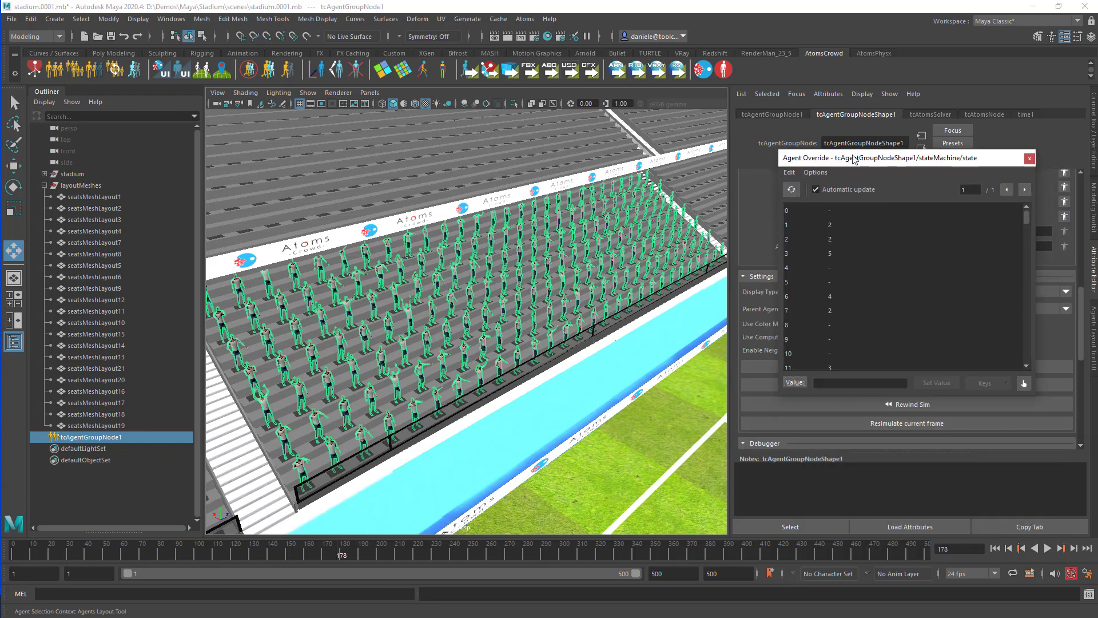
pyautogui.moveTo(853, 155); pyautogui.dragTo(856, 114)
pyautogui.click(862, 366)
pyautogui.keyDown('alt'); pyautogui.moveTo(337, 393); pyautogui.dragTo(438, 295, button='middle'); pyautogui.keyUp('alt')
pyautogui.keyDown('alt'); pyautogui.moveTo(437, 295); pyautogui.dragTo(544, 255, button='right'); pyautogui.keyUp('alt')
pyautogui.click(844, 370)
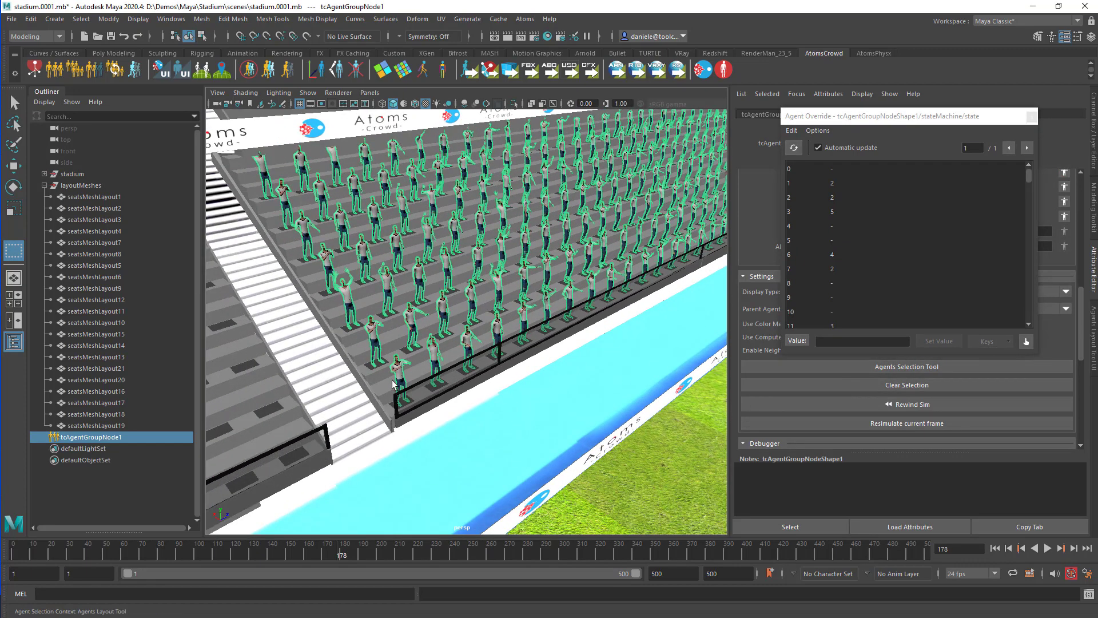
pyautogui.click(402, 380)
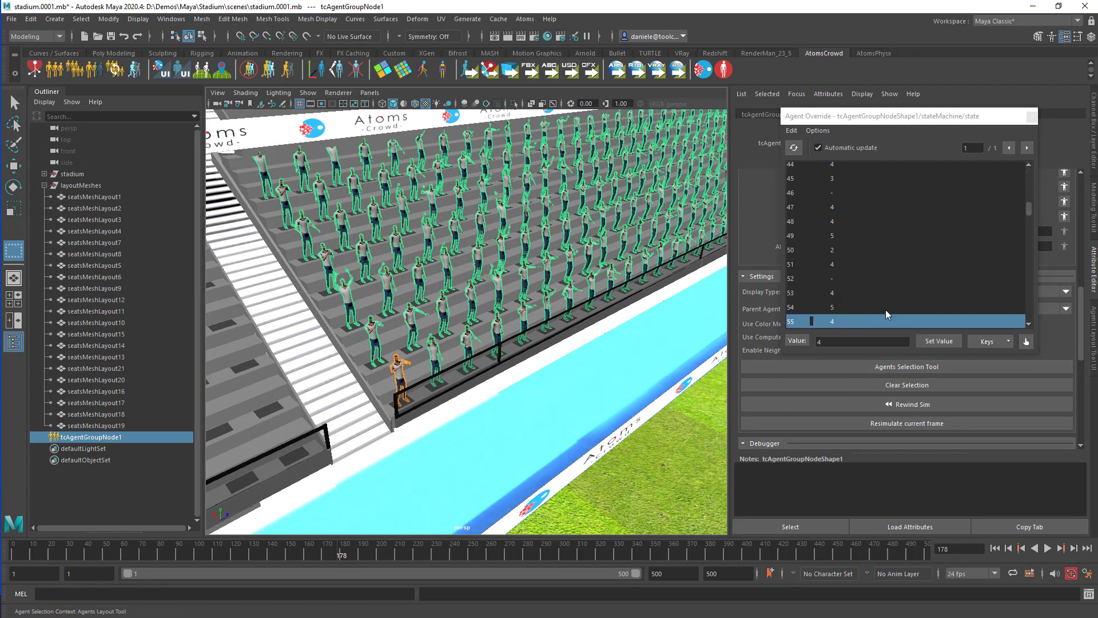
# Step: Set the selected corner agent's state override to 2 and rewind to the start frame
pyautogui.click(852, 342)
pyautogui.write('2')
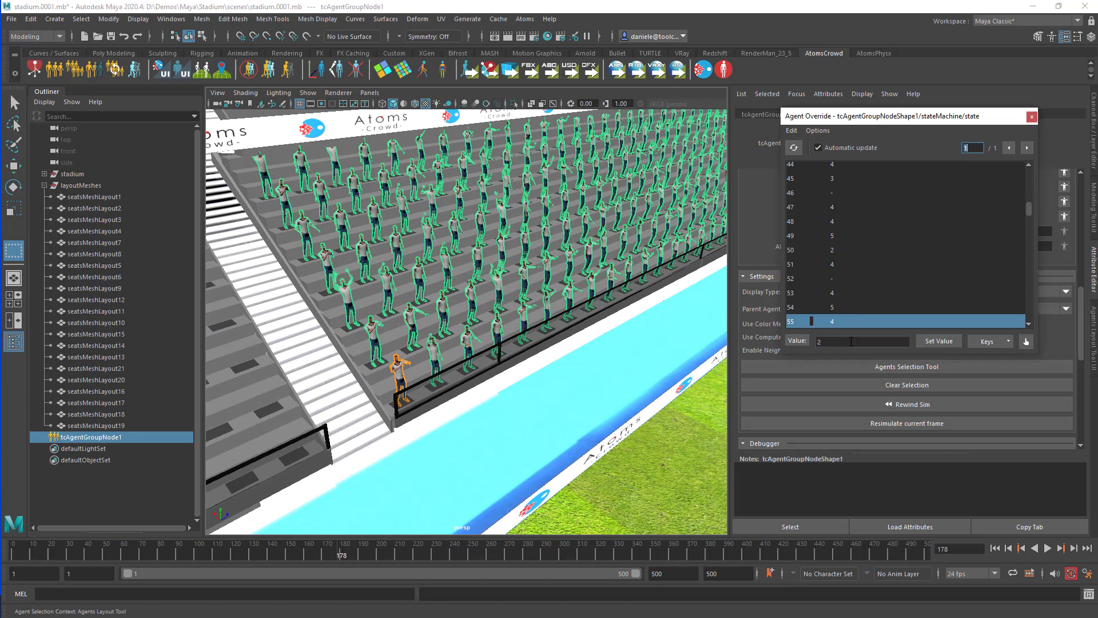
pyautogui.click(935, 342)
pyautogui.click(996, 549)
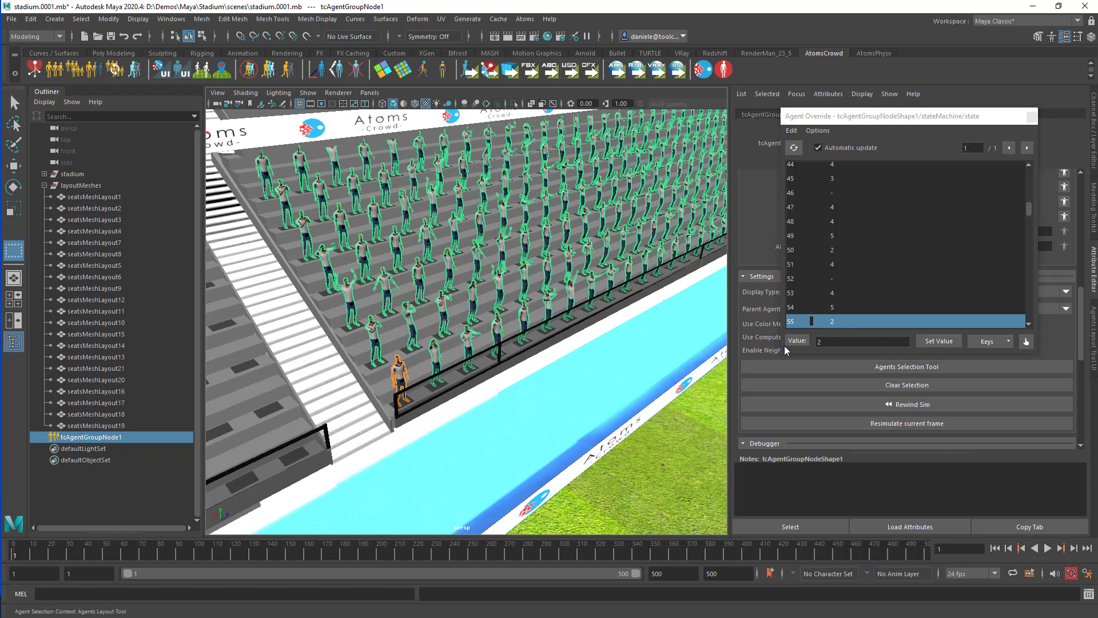
# Step: Set the corner agent's state override to 4 and play the simulation with that agent in close view
pyautogui.click(832, 343)
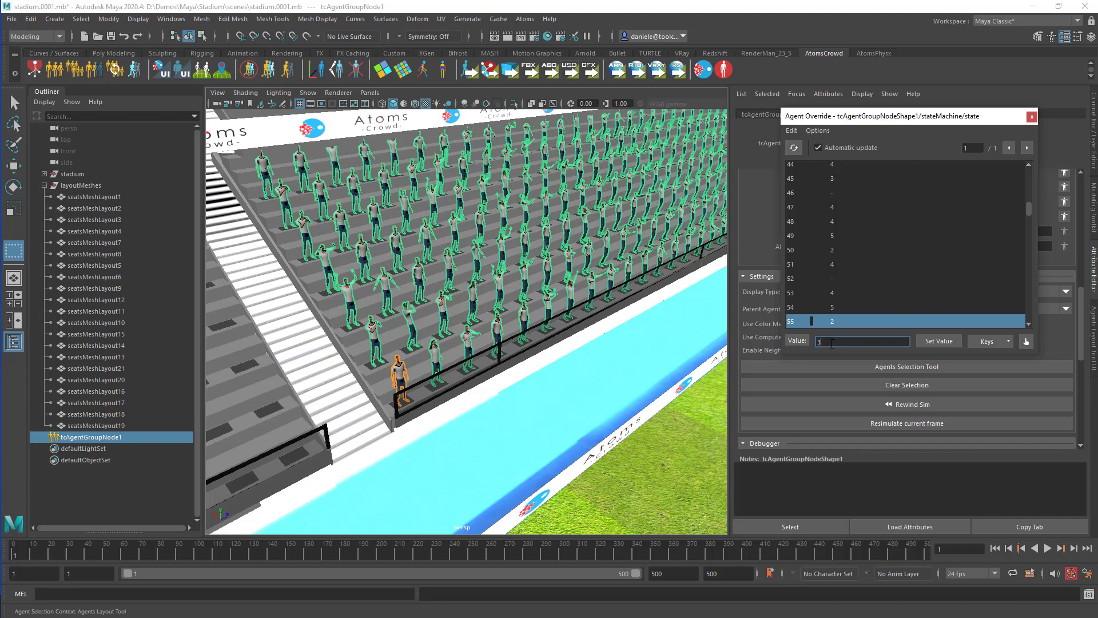
pyautogui.click(937, 341)
pyautogui.click(939, 341)
pyautogui.keyDown('alt'); pyautogui.moveTo(488, 367); pyautogui.dragTo(399, 388, button='right'); pyautogui.keyUp('alt')
pyautogui.keyDown('alt'); pyautogui.moveTo(398, 388); pyautogui.dragTo(450, 323, button='middle'); pyautogui.keyUp('alt')
pyautogui.scroll(3, 413, 350)
pyautogui.doubleClick(830, 341)
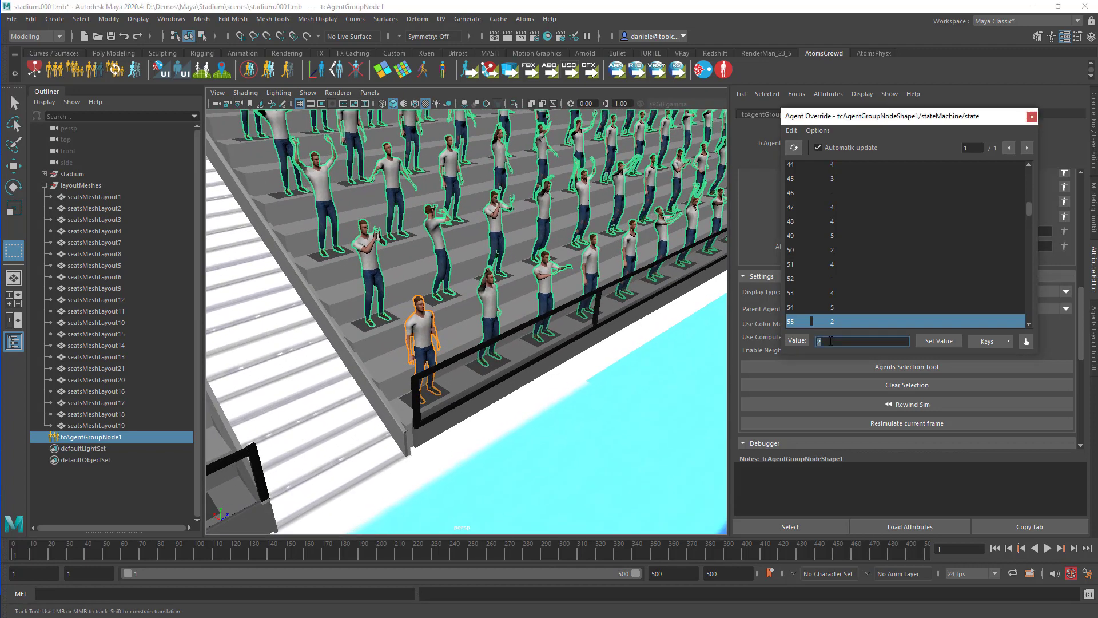
pyautogui.click(939, 341)
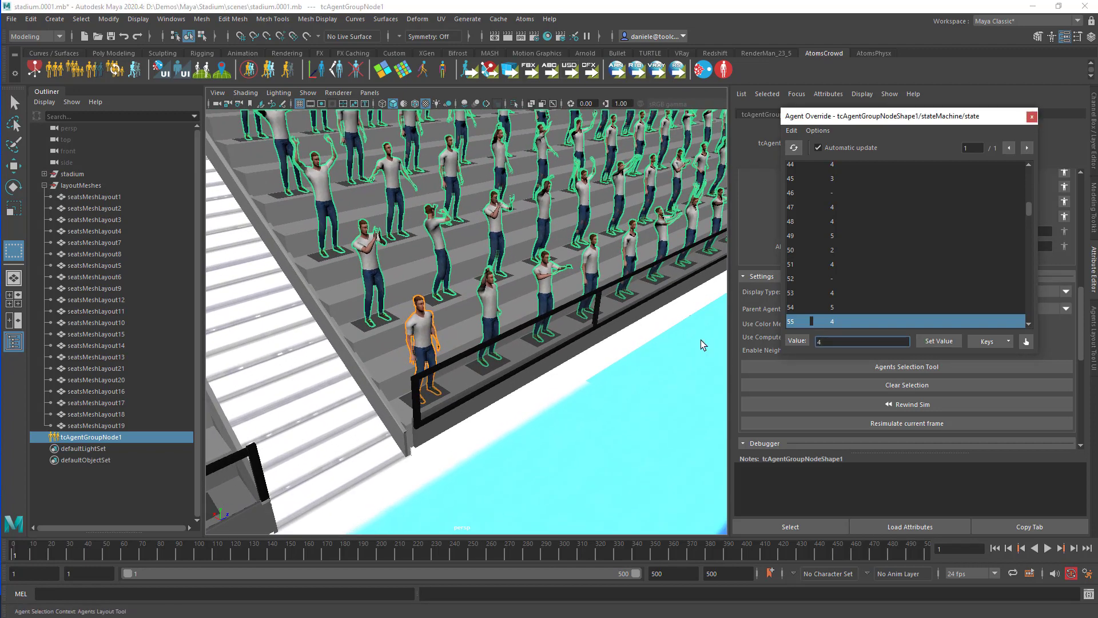
pyautogui.click(1048, 548)
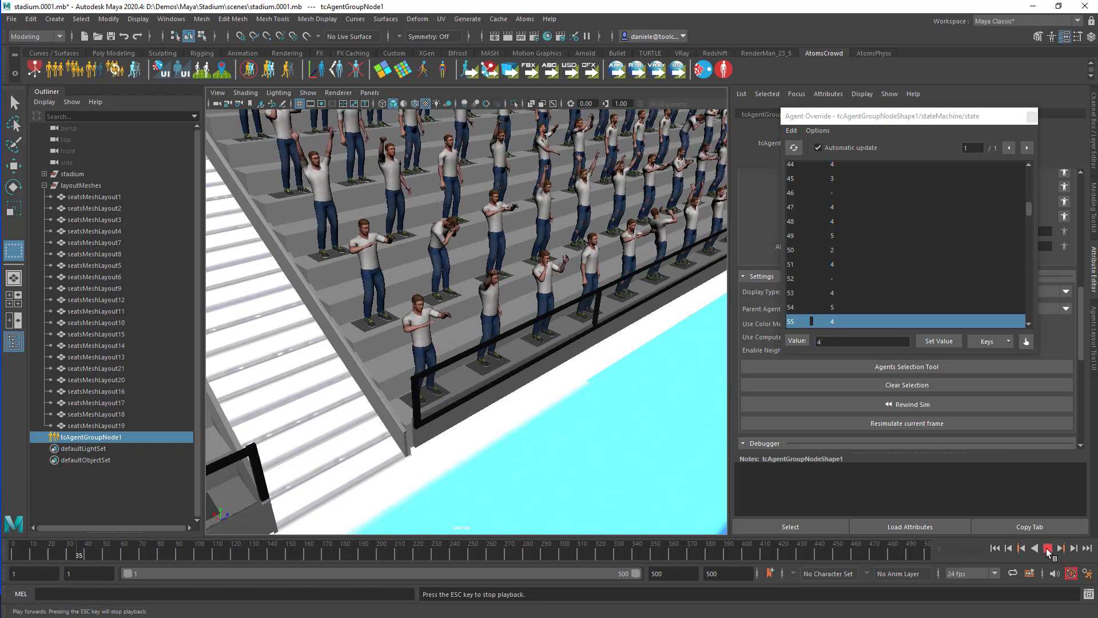
pyautogui.click(1047, 548)
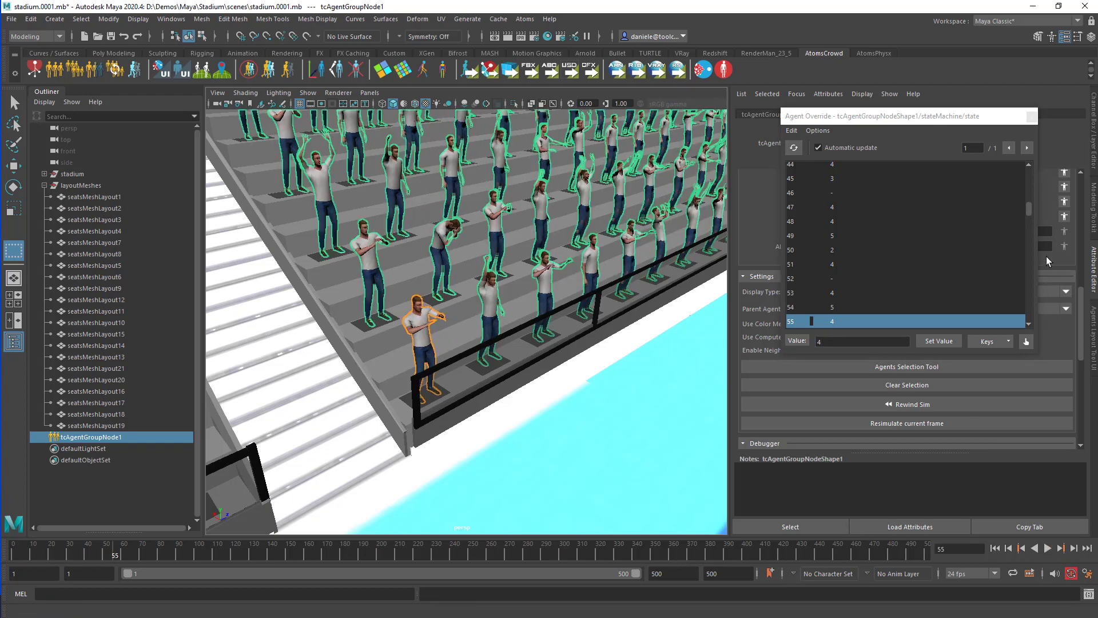
# Step: Close the override editor, then play the simulation with the whole seating section in view and rewind it
pyautogui.click(1032, 116)
pyautogui.keyDown('alt'); pyautogui.moveTo(675, 289); pyautogui.dragTo(473, 319, button='right'); pyautogui.keyUp('alt')
pyautogui.keyDown('alt'); pyautogui.moveTo(473, 319); pyautogui.dragTo(794, 458); pyautogui.keyUp('alt')
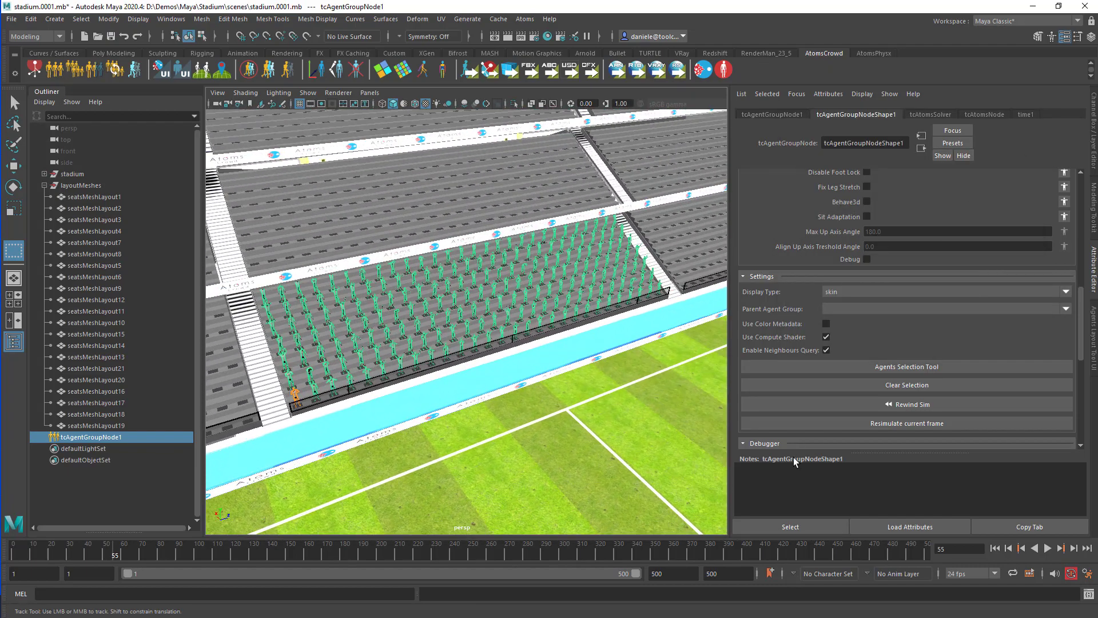
pyautogui.click(1047, 548)
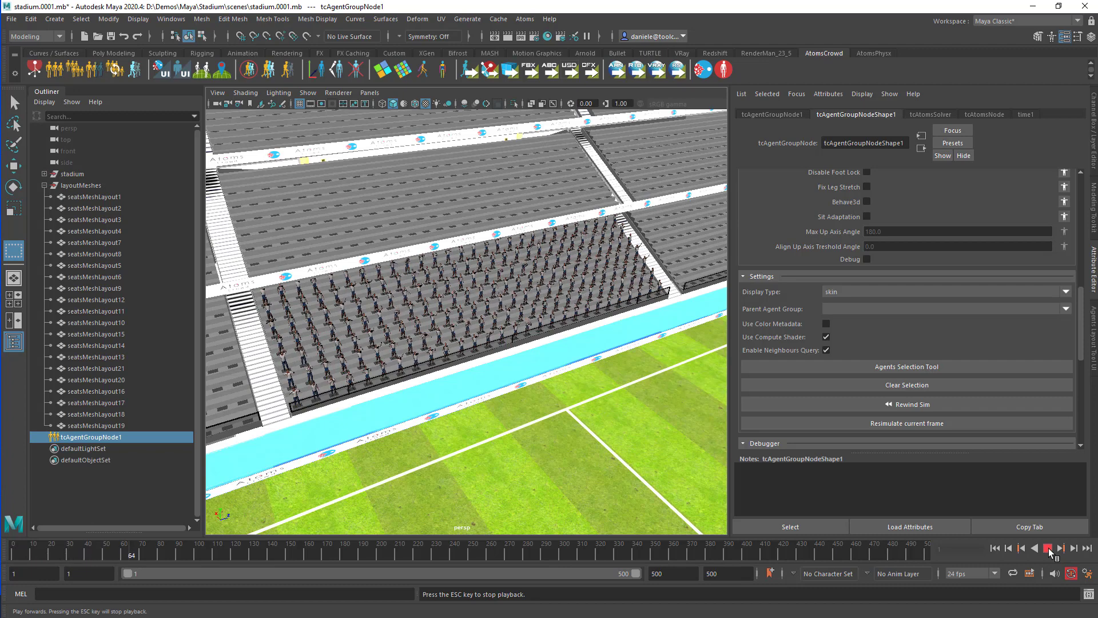
pyautogui.click(1047, 548)
pyautogui.click(995, 548)
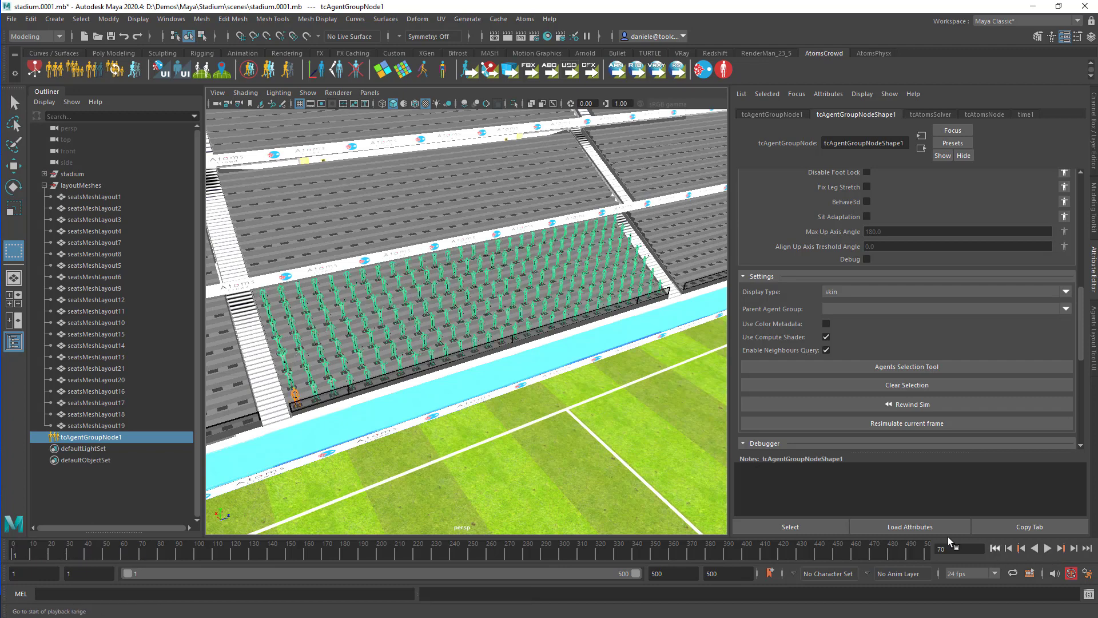
# Step: Create a second Atoms agent group
pyautogui.keyDown('alt'); pyautogui.moveTo(558, 338); pyautogui.dragTo(504, 382, button='middle'); pyautogui.keyUp('alt')
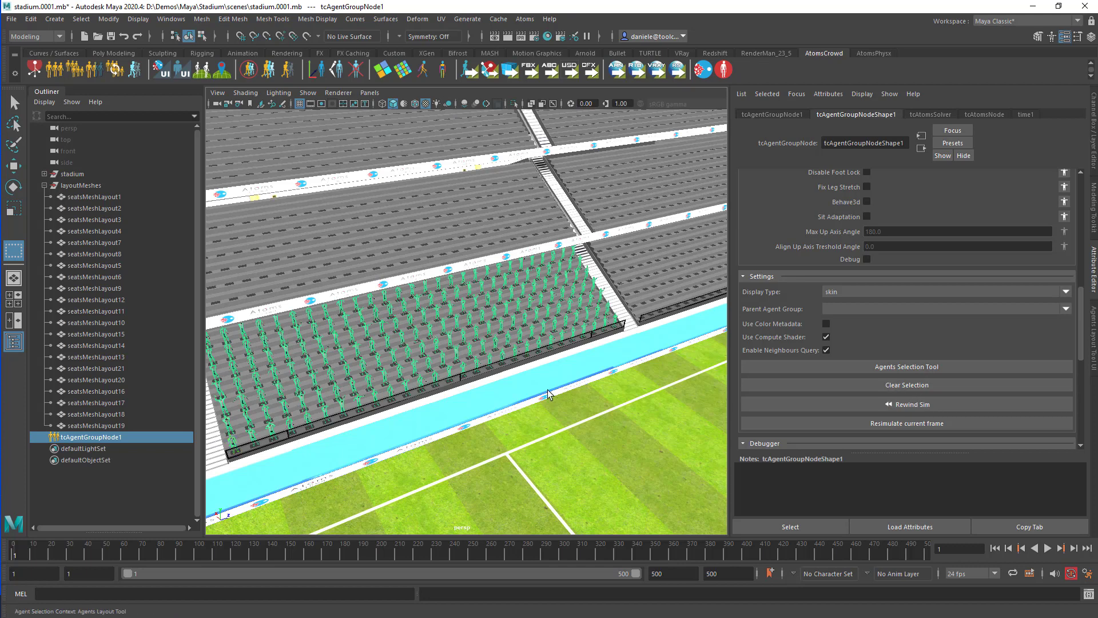
pyautogui.press('q')
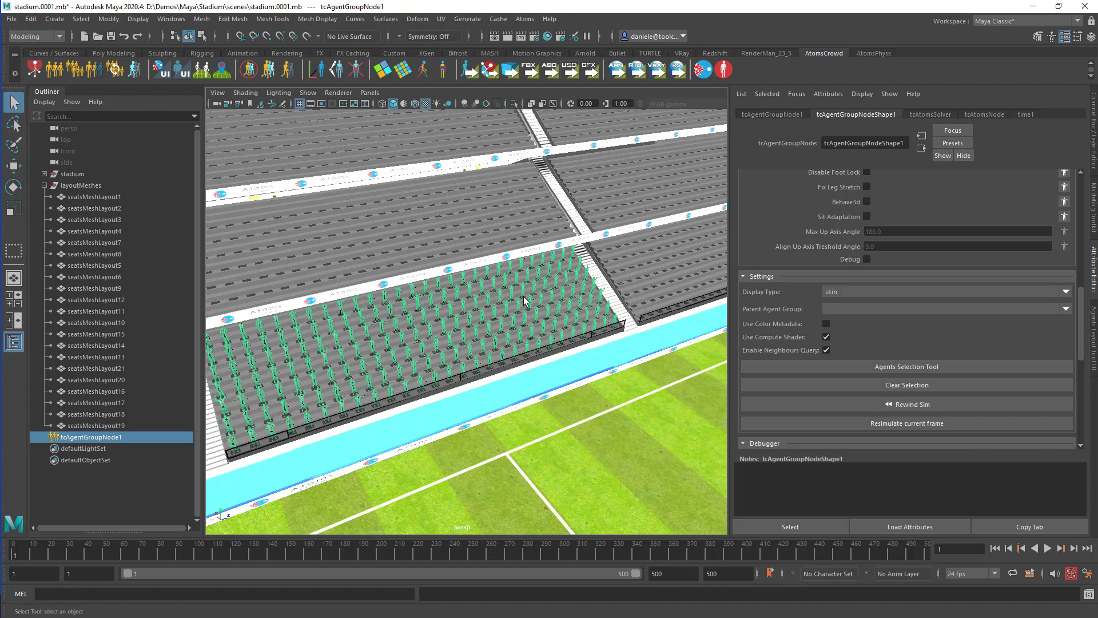
pyautogui.click(525, 19)
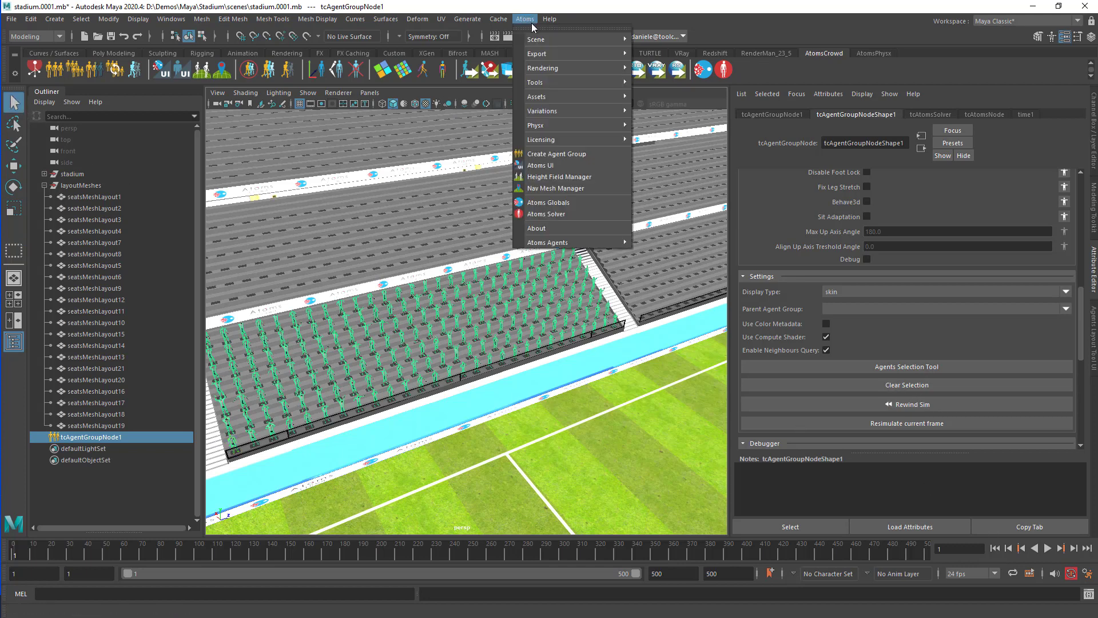
pyautogui.moveTo(543, 41)
pyautogui.moveTo(550, 124)
pyautogui.click(565, 154)
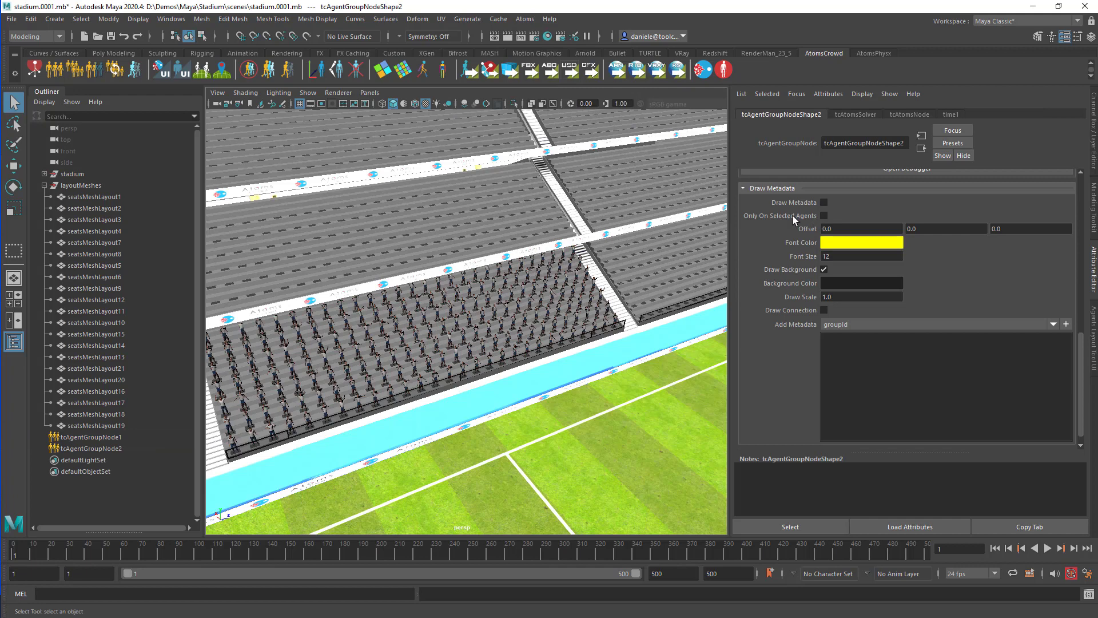
# Step: Add the stadiumLayout and stateMachine behaviour modules to the new agent group
pyautogui.scroll(10, 791, 219)
pyautogui.click(778, 351)
pyautogui.write('stat')
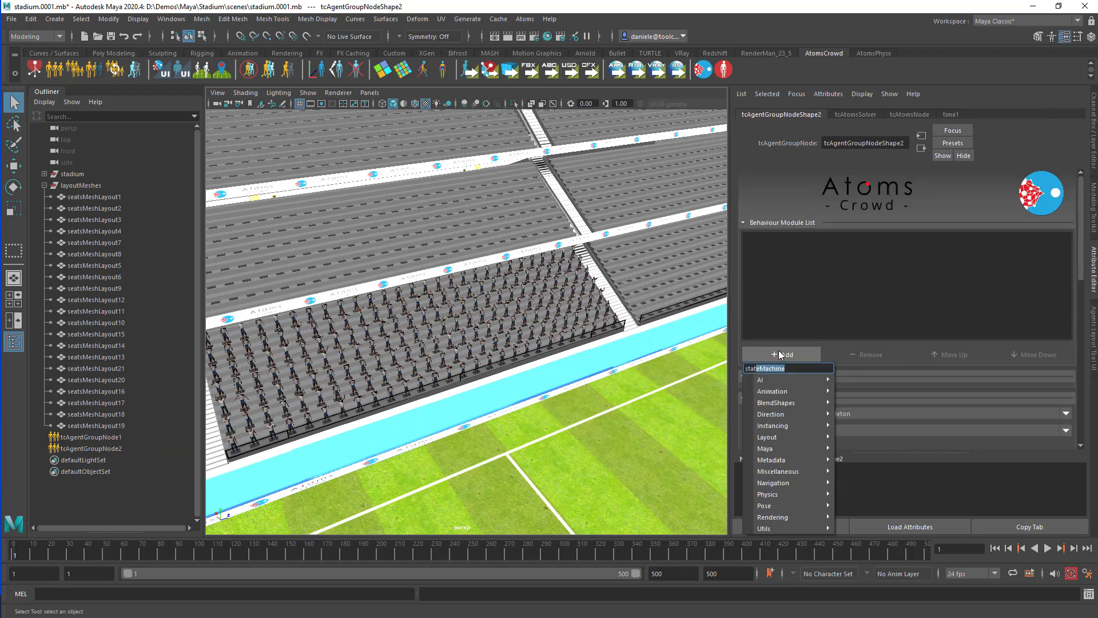
pyautogui.press('BackSpace')
pyautogui.press('BackSpace')
pyautogui.write('d')
pyautogui.press('Return')
pyautogui.click(778, 350)
pyautogui.write('stat')
pyautogui.press('Return')
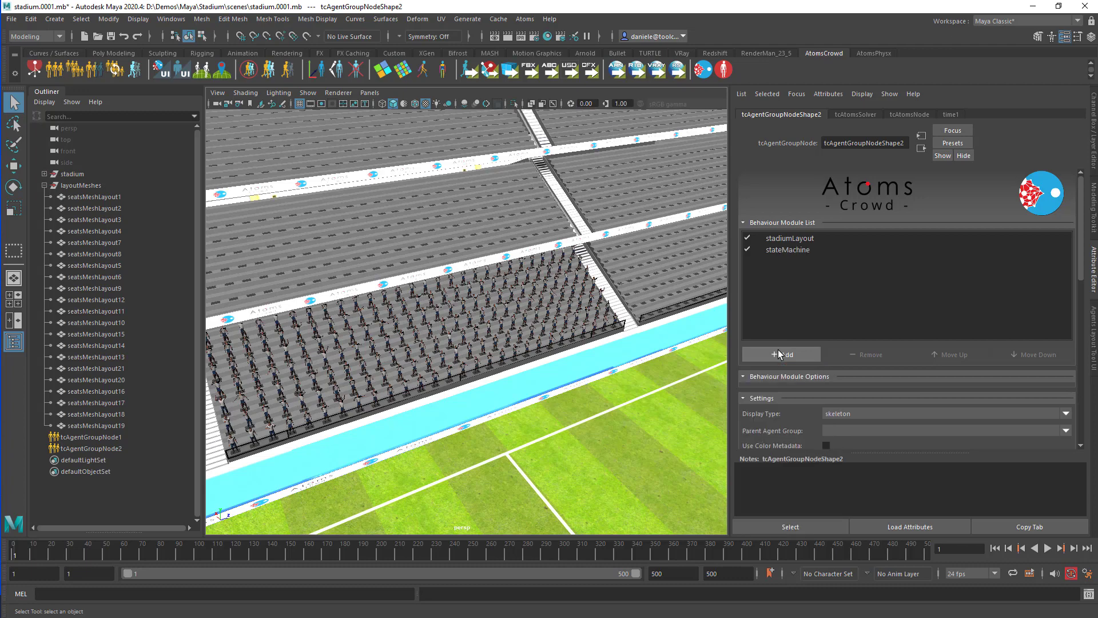
# Step: Select the stadiumLayout module and set the new agent group's display type to skin
pyautogui.click(797, 240)
pyautogui.keyDown('alt'); pyautogui.moveTo(585, 361); pyautogui.dragTo(492, 309, button='middle'); pyautogui.keyUp('alt')
pyautogui.scroll(-10, 798, 368)
pyautogui.click(850, 313)
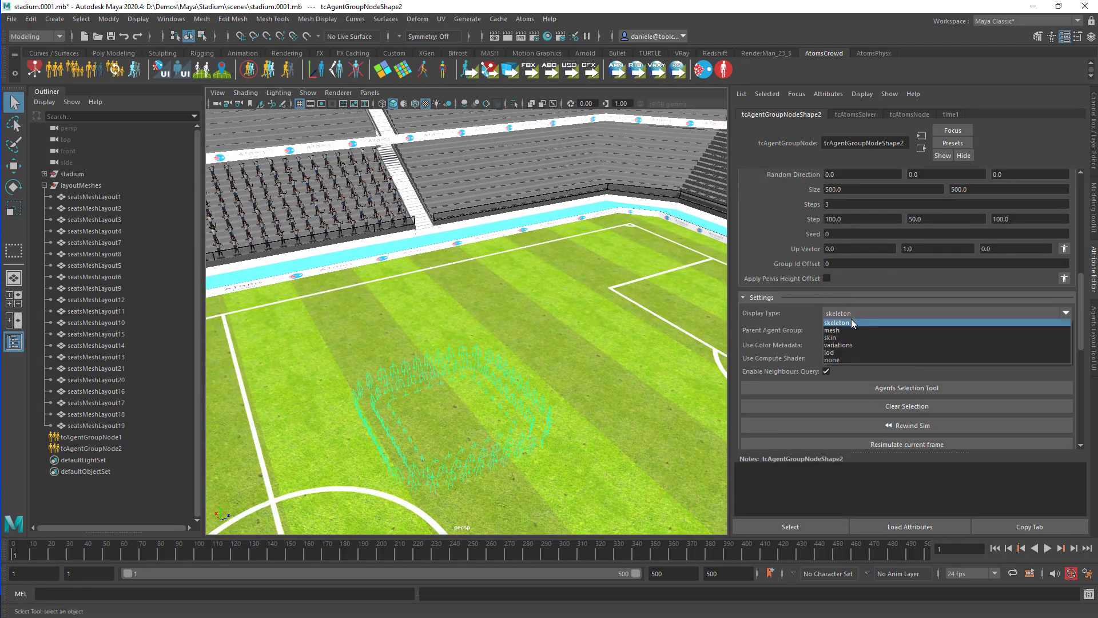
pyautogui.click(852, 338)
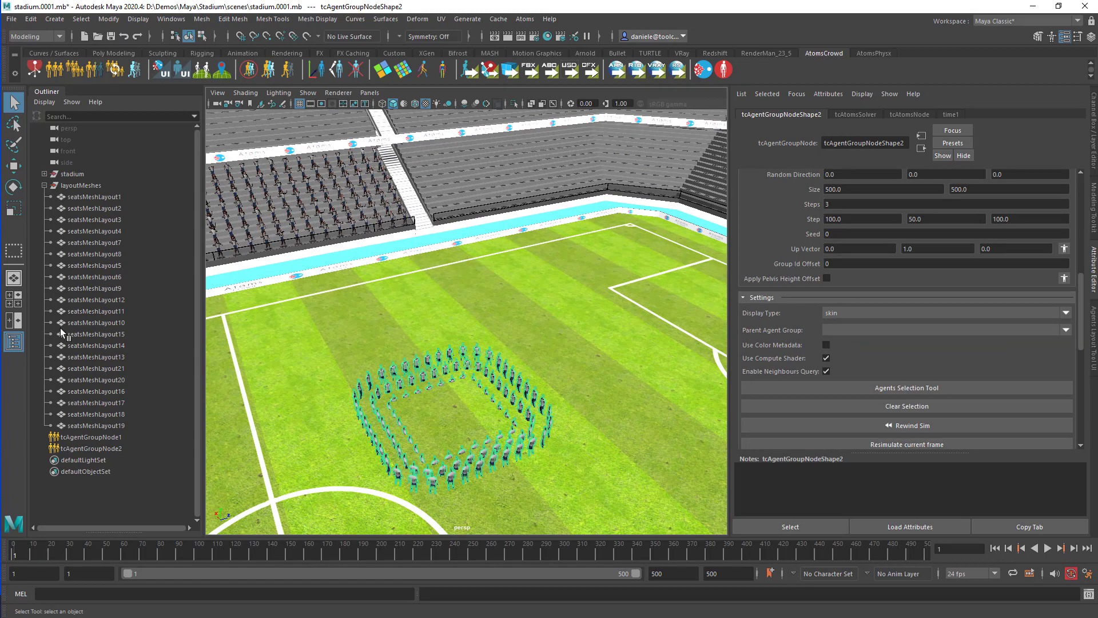
# Step: Select tcAgentGroupNode2 and move it upward above the pitch
pyautogui.click(87, 447)
pyautogui.press('w')
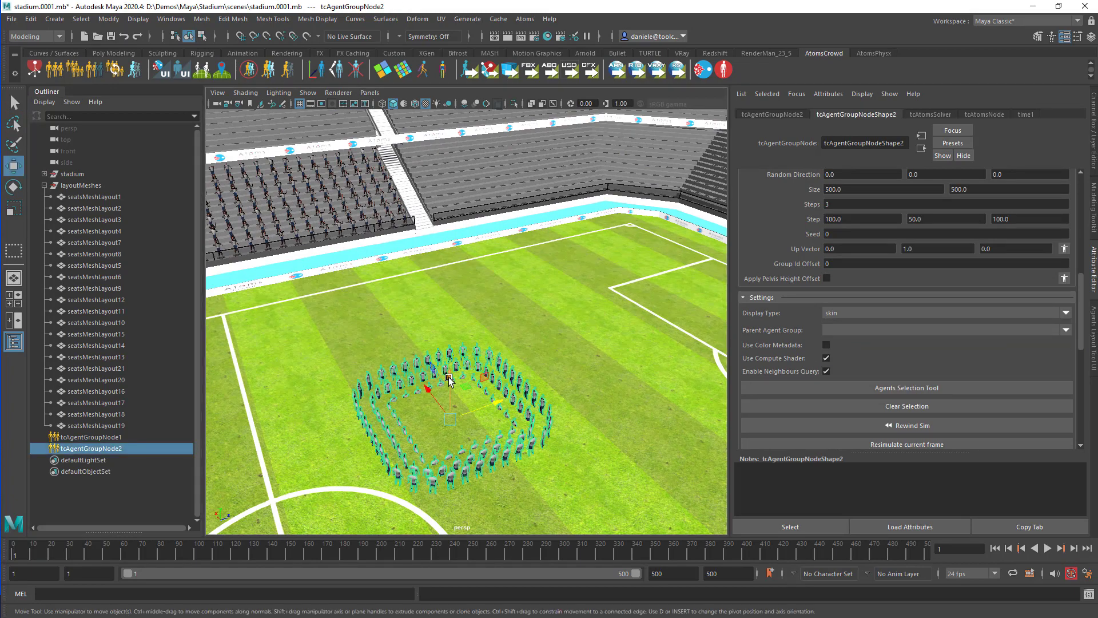
pyautogui.moveTo(456, 371); pyautogui.dragTo(463, 329)
pyautogui.keyDown('alt'); pyautogui.moveTo(450, 369); pyautogui.dragTo(525, 368, button='middle'); pyautogui.keyUp('alt')
pyautogui.keyDown('alt'); pyautogui.moveTo(526, 368); pyautogui.dragTo(604, 348, button='right'); pyautogui.keyUp('alt')
# Step: Try the Ellipse shape for the stadium layout and switch it back to Square
pyautogui.scroll(9, 773, 236)
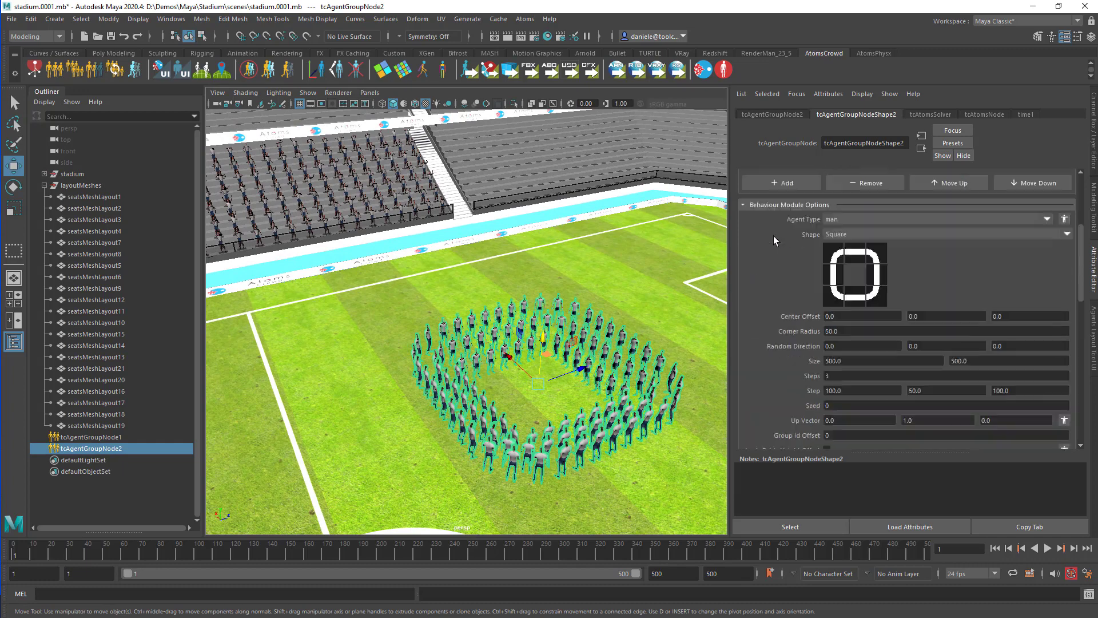
pyautogui.scroll(-3, 782, 246)
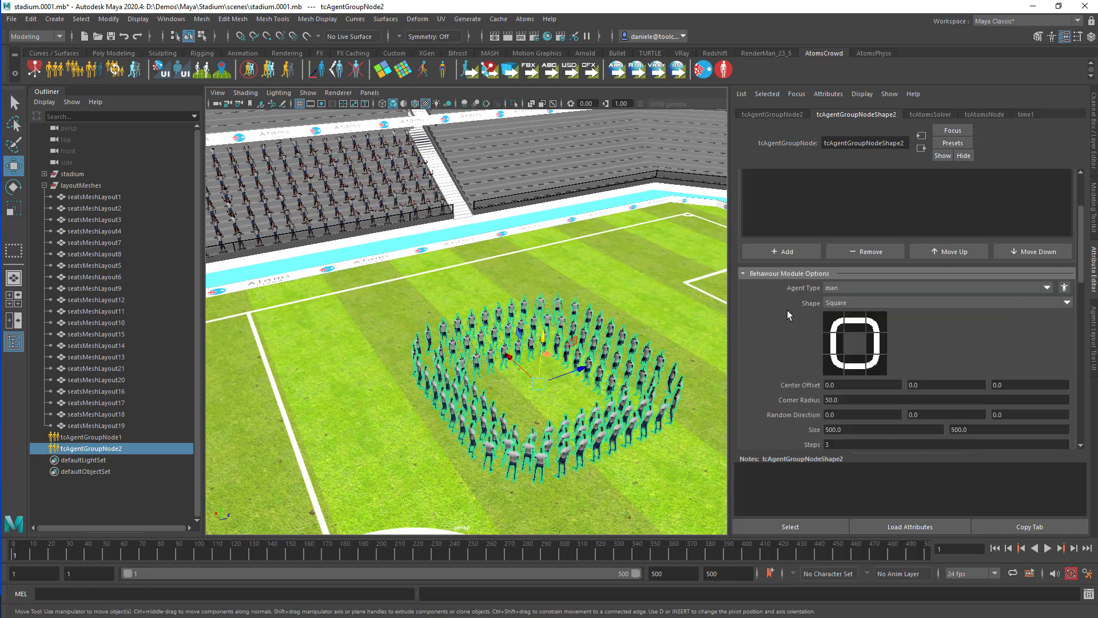
pyautogui.click(849, 303)
pyautogui.click(850, 317)
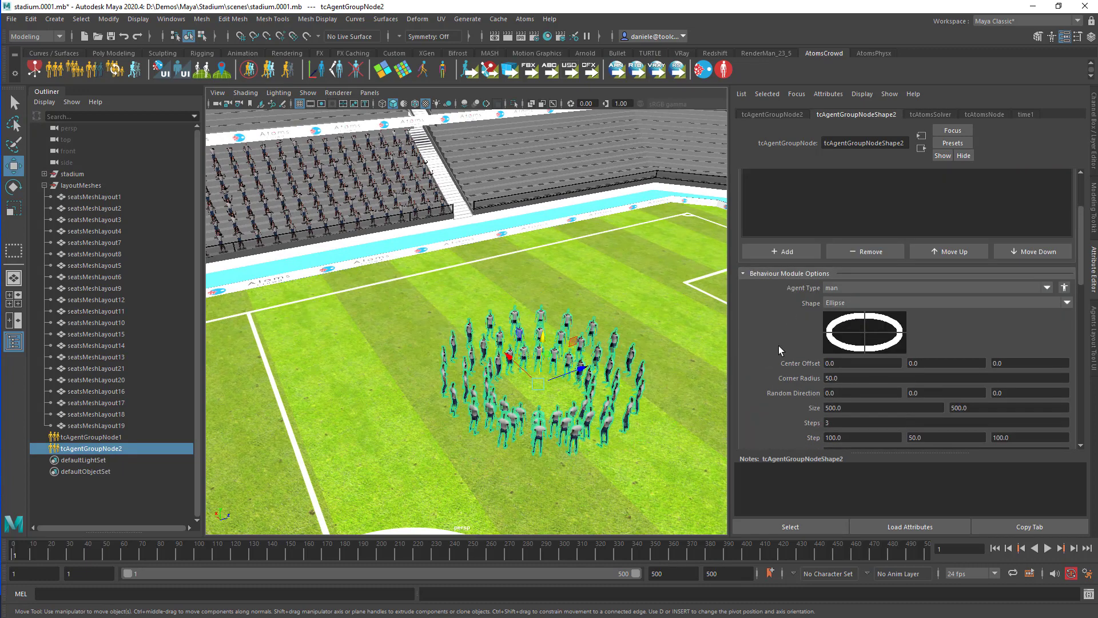
pyautogui.click(839, 310)
pyautogui.click(842, 318)
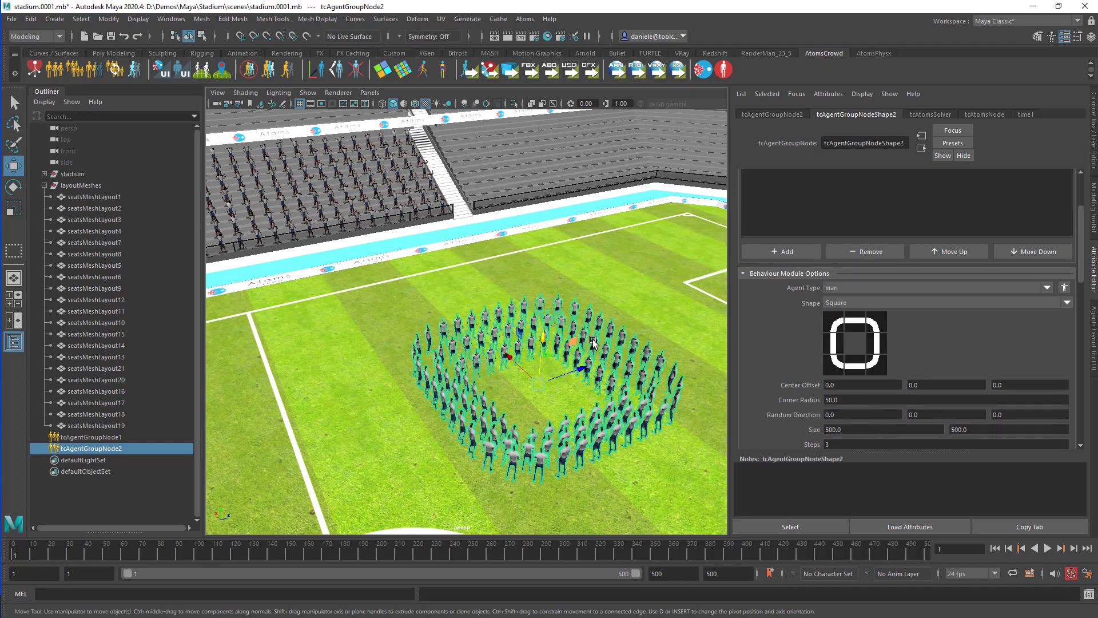
# Step: Turn off the three sections along the top row of the stadium layout grid
pyautogui.scroll(-5, 565, 329)
pyautogui.scroll(-5, 541, 182)
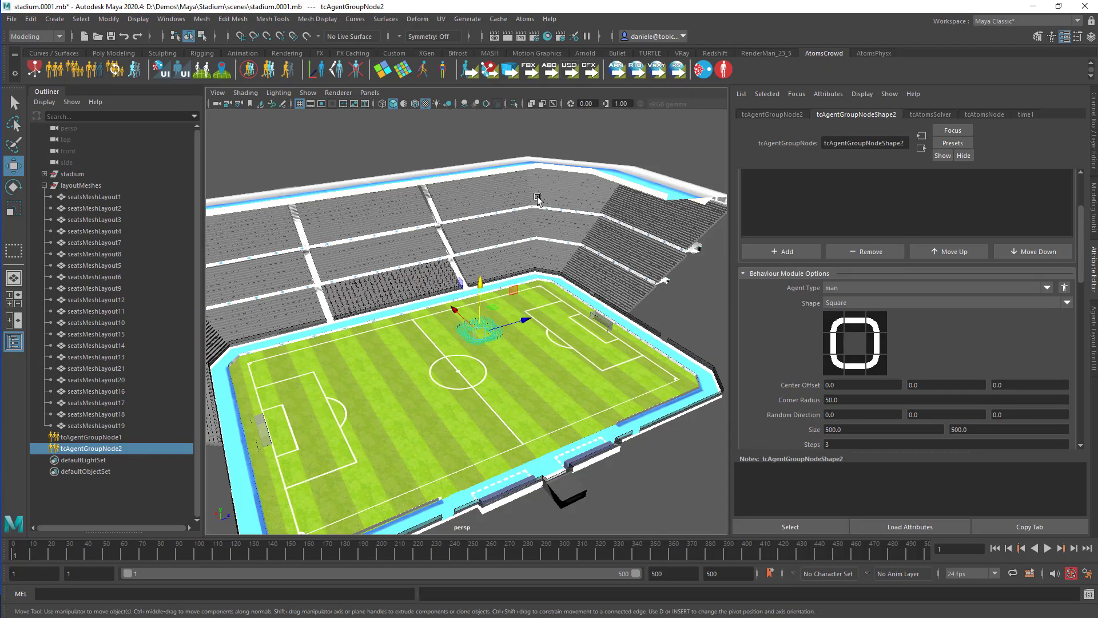
pyautogui.scroll(8, 462, 331)
pyautogui.scroll(2, 462, 330)
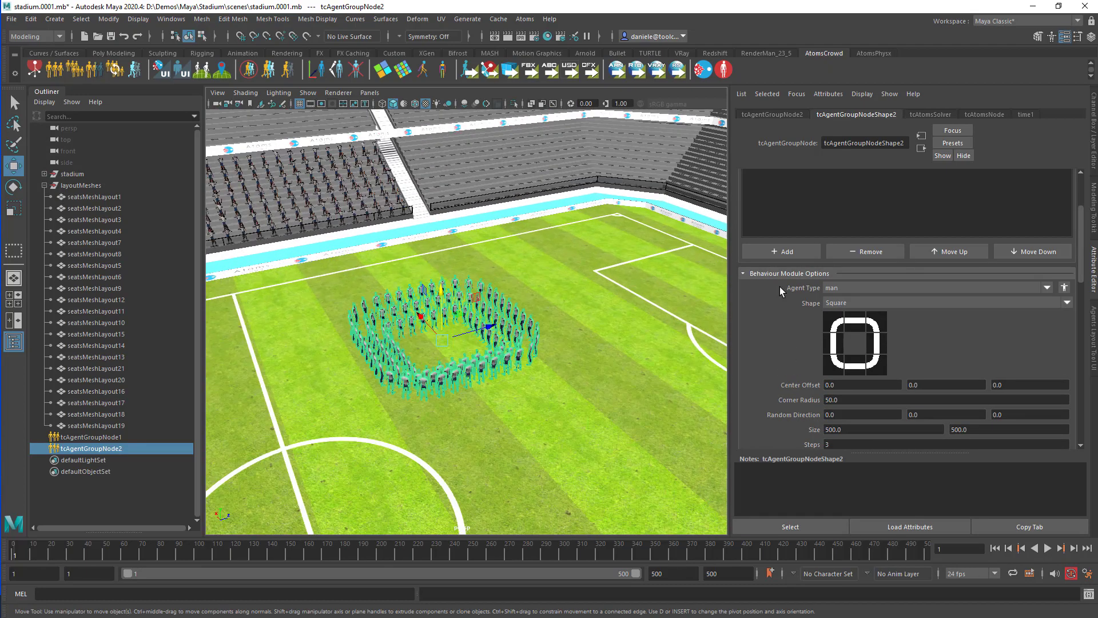
pyautogui.keyDown('alt'); pyautogui.moveTo(474, 168); pyautogui.dragTo(382, 345); pyautogui.keyUp('alt')
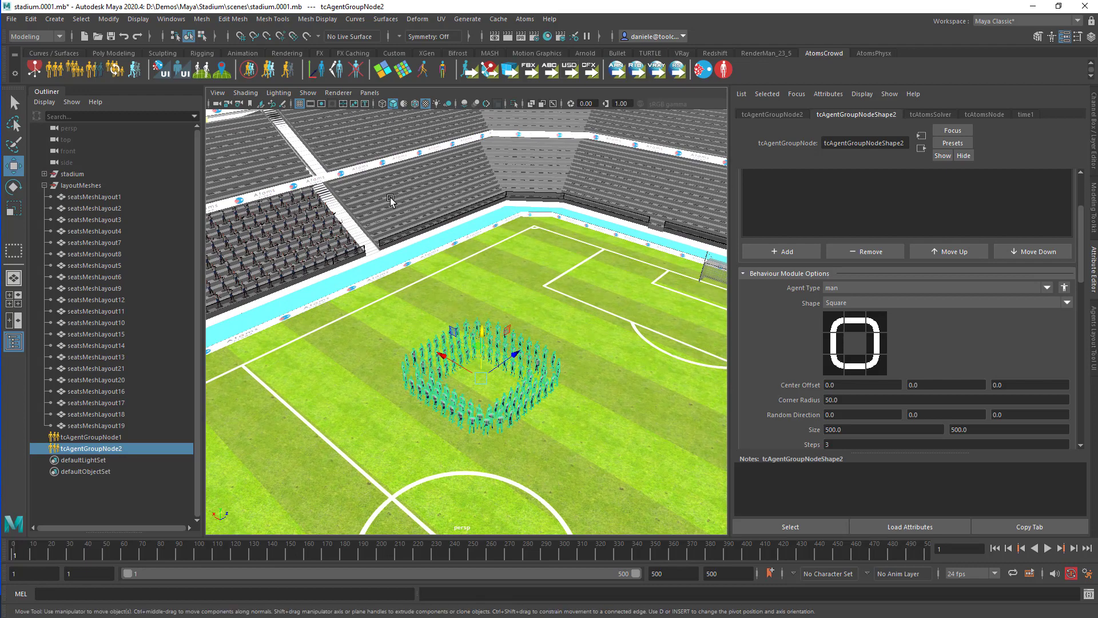
pyautogui.moveTo(390, 197)
pyautogui.keyDown('alt'); pyautogui.mouseDown(button='middle')
pyautogui.moveTo(406, 200)
pyautogui.moveTo(405, 191)
pyautogui.mouseUp(button='middle'); pyautogui.keyUp('alt')
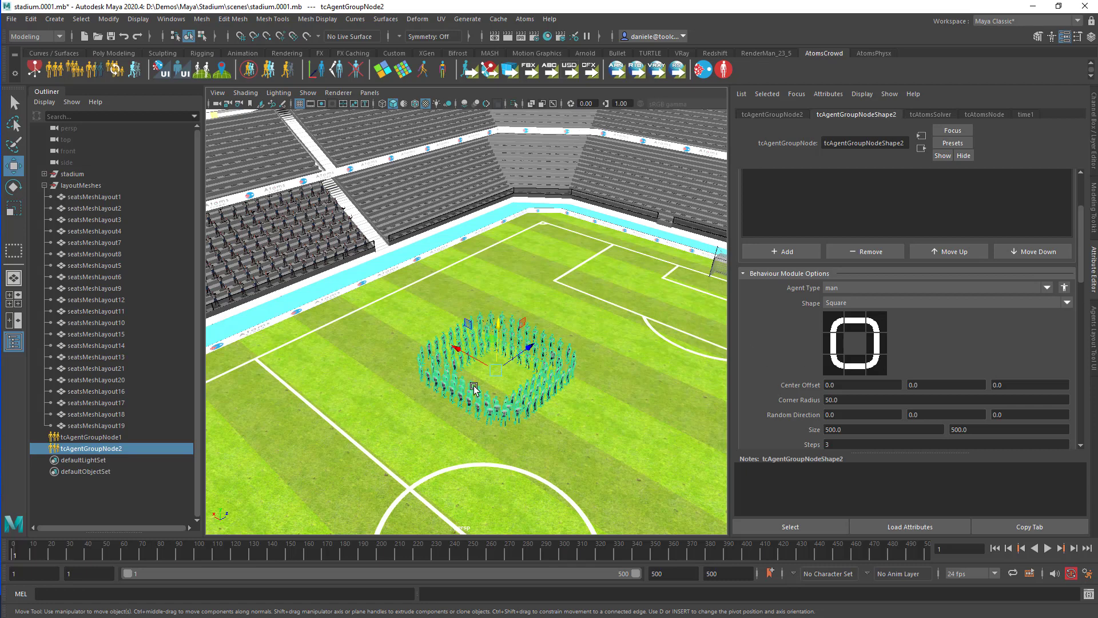
pyautogui.click(837, 324)
pyautogui.click(855, 325)
pyautogui.click(880, 328)
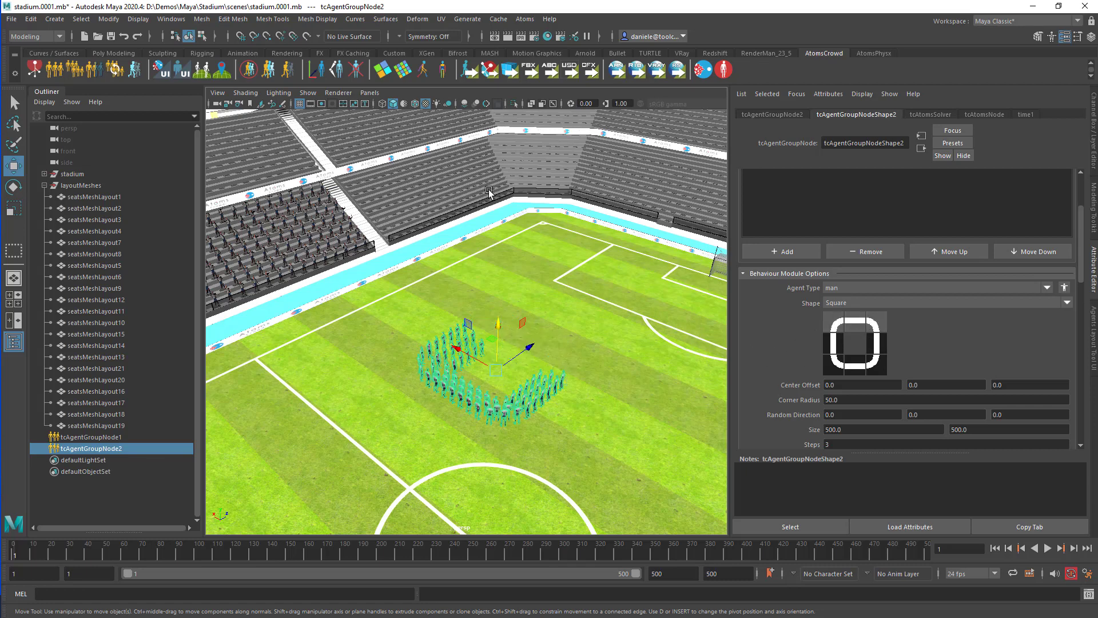
# Step: Turn off the remaining stadium layout sections so that only the middle-left one stays active
pyautogui.keyDown('alt'); pyautogui.moveTo(489, 191); pyautogui.dragTo(472, 188, button='right'); pyautogui.keyUp('alt')
pyautogui.keyDown('alt'); pyautogui.moveTo(473, 188); pyautogui.dragTo(511, 198, button='middle'); pyautogui.keyUp('alt')
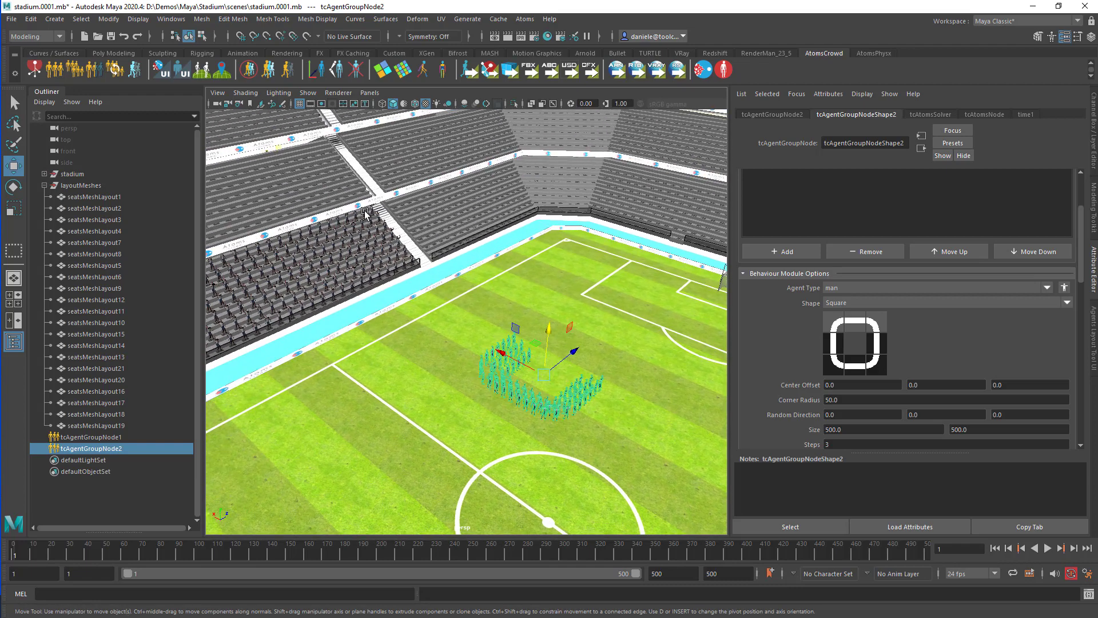
pyautogui.click(881, 366)
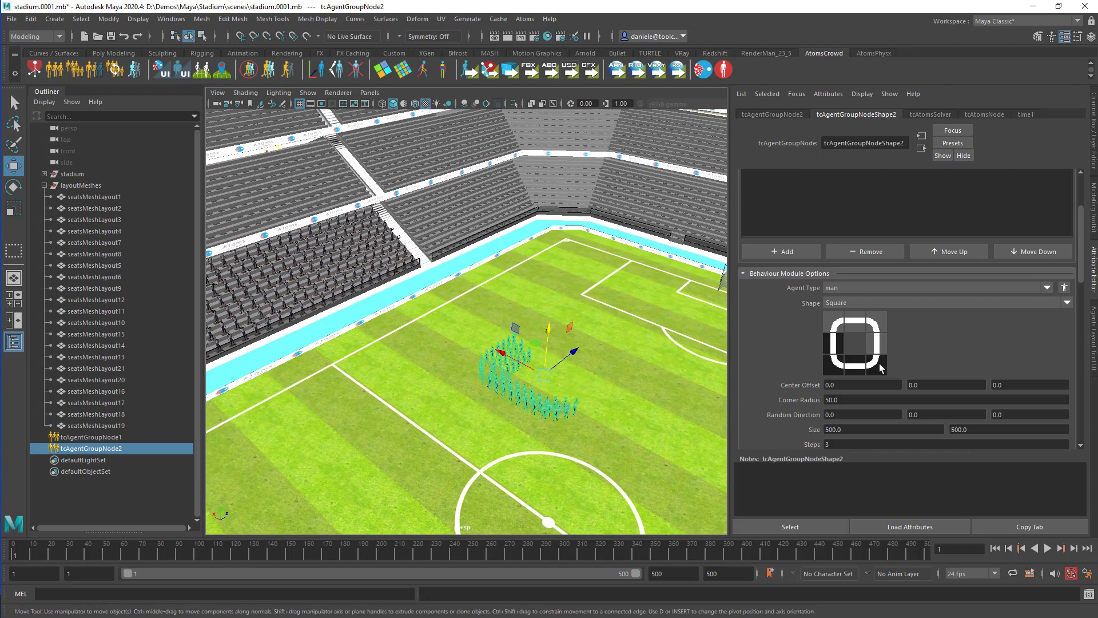
pyautogui.click(877, 368)
pyautogui.click(855, 366)
pyautogui.click(829, 368)
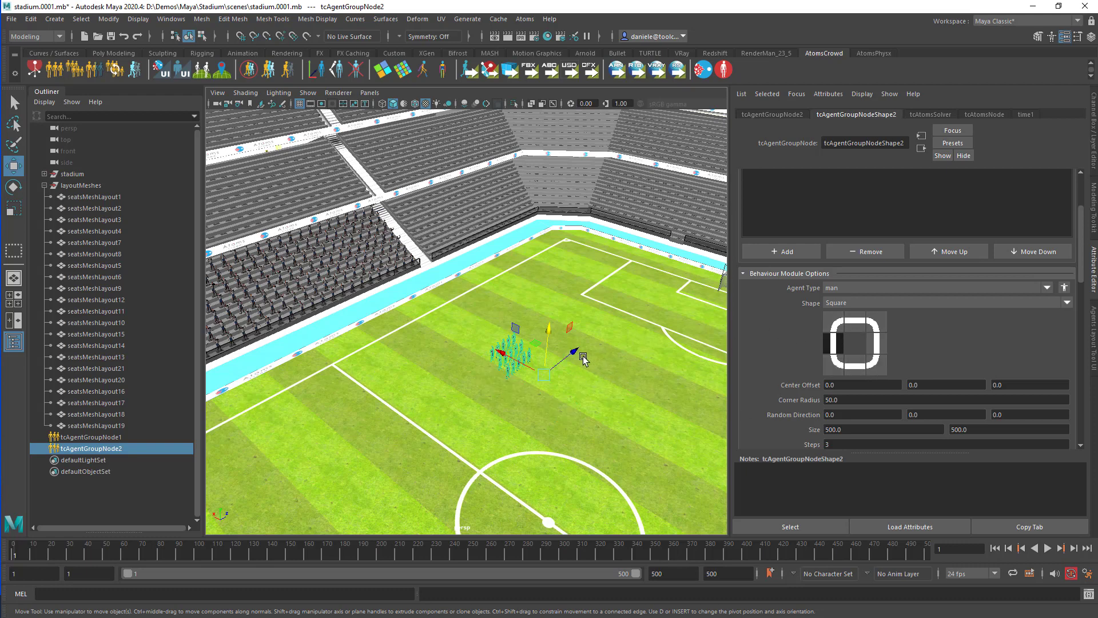
# Step: Move tcAgentGroupNode2 across the pitch to the edge of the empty lower stand beside the populated block
pyautogui.moveTo(579, 355); pyautogui.dragTo(704, 320)
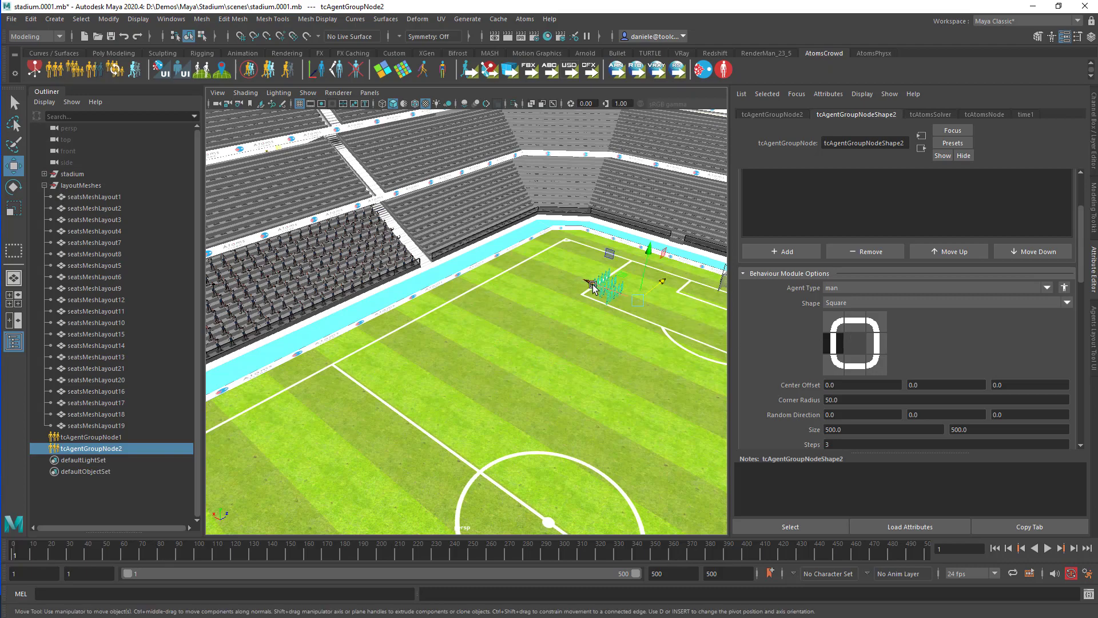
pyautogui.moveTo(591, 283); pyautogui.dragTo(455, 232)
pyautogui.scroll(2, 531, 257)
pyautogui.keyDown('alt'); pyautogui.moveTo(531, 256); pyautogui.dragTo(519, 442, button='middle'); pyautogui.keyUp('alt')
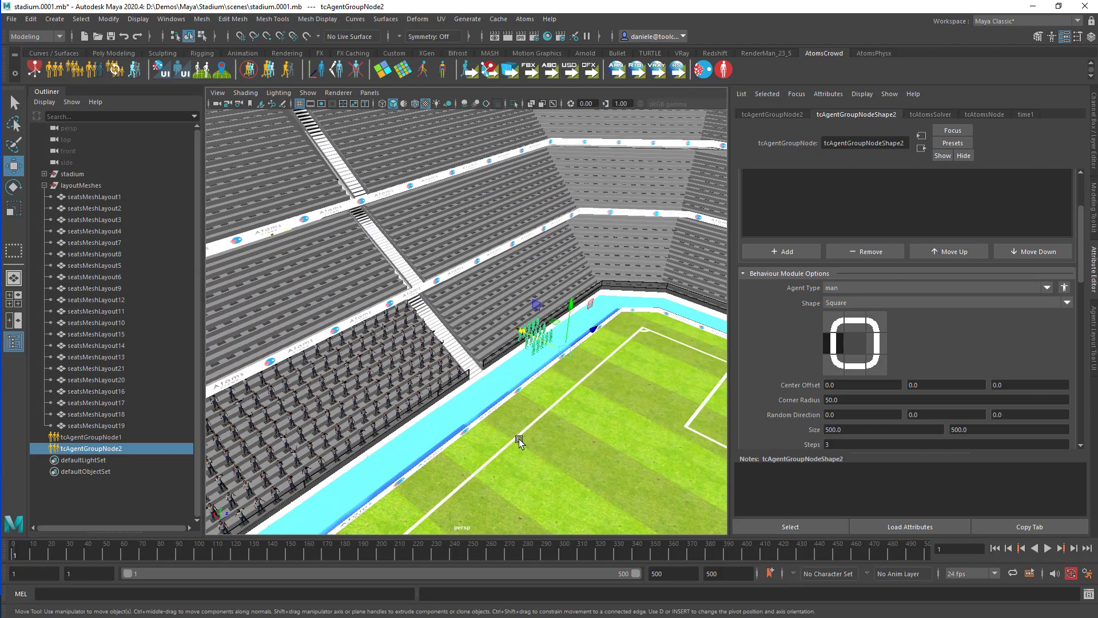
# Step: Move tcAgentGroupNode2 into the lower stand and adjust its height so the agents stand on the seat rows
pyautogui.press('f')
pyautogui.moveTo(535, 424)
pyautogui.keyDown('alt'); pyautogui.mouseDown()
pyautogui.moveTo(516, 428)
pyautogui.moveTo(553, 413)
pyautogui.mouseUp(); pyautogui.keyUp('alt')
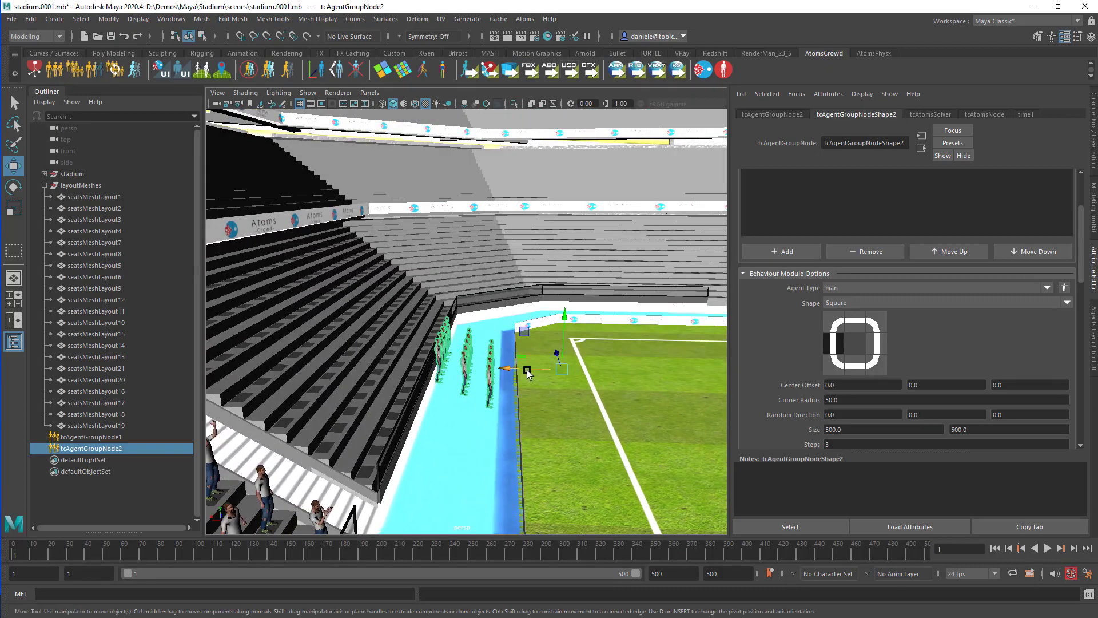
pyautogui.moveTo(525, 371); pyautogui.dragTo(430, 371)
pyautogui.keyDown('alt'); pyautogui.moveTo(424, 401); pyautogui.dragTo(354, 398); pyautogui.keyUp('alt')
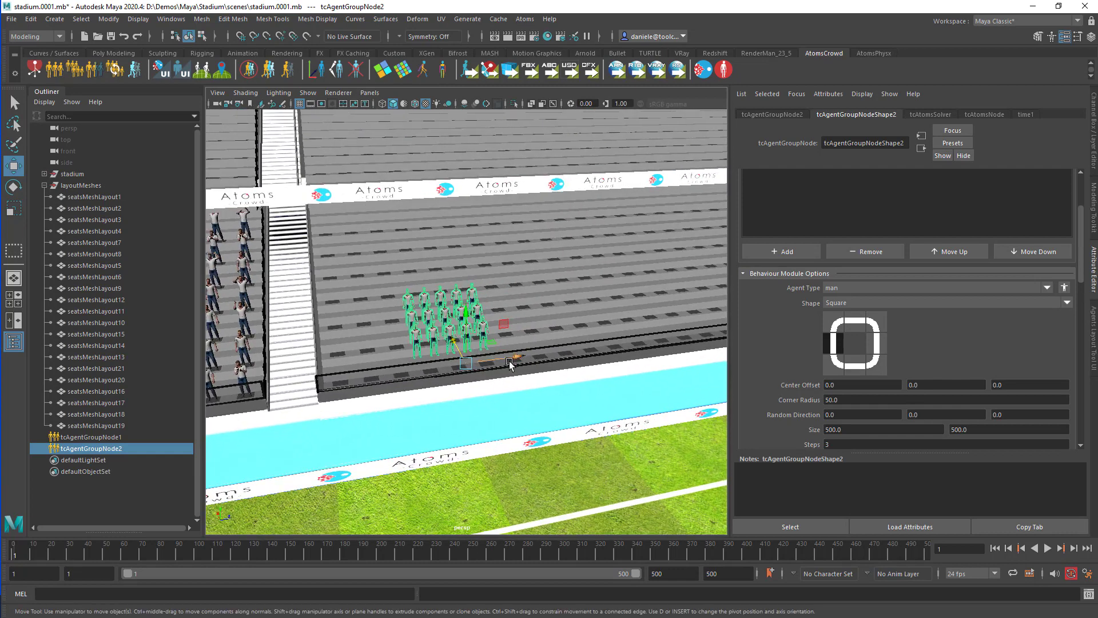
pyautogui.moveTo(505, 371); pyautogui.dragTo(454, 323)
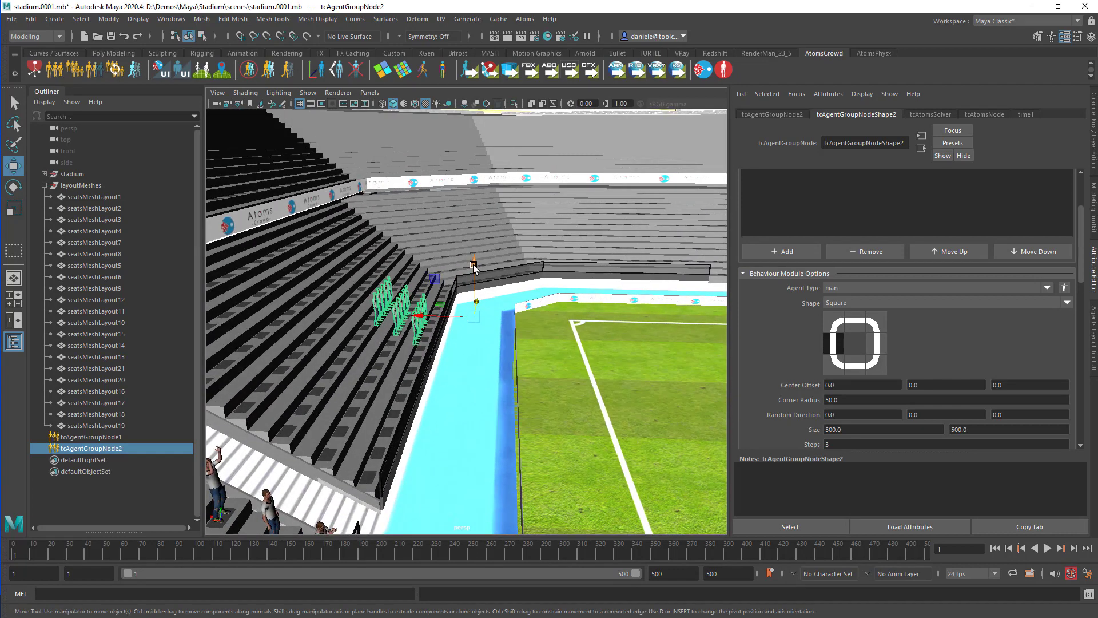
pyautogui.moveTo(474, 266); pyautogui.dragTo(473, 281)
pyautogui.scroll(3, 428, 366)
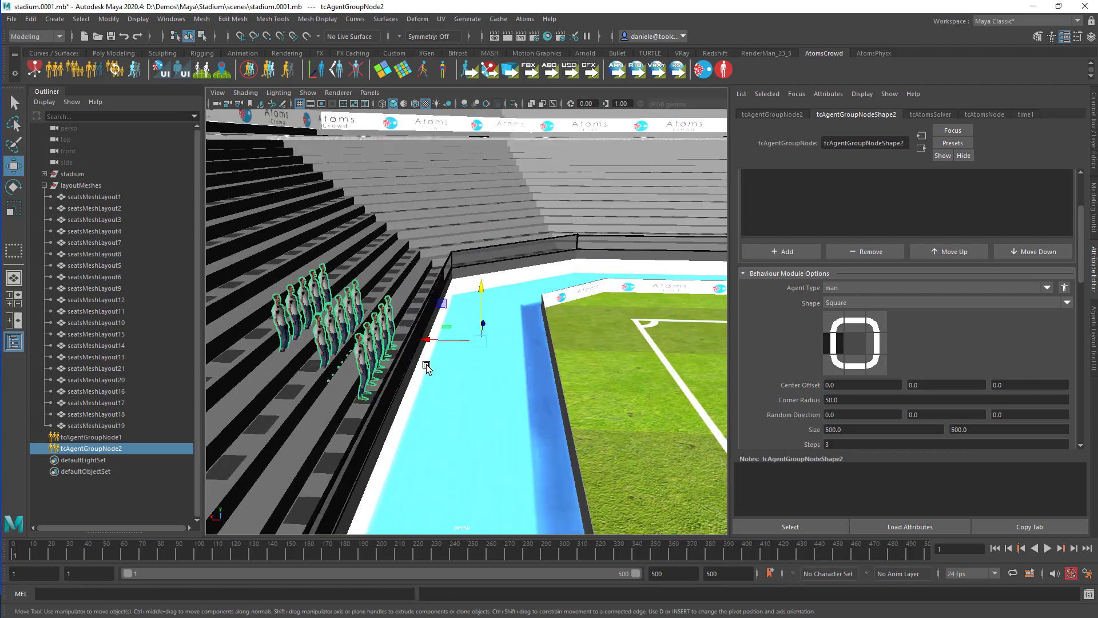
pyautogui.keyDown('alt'); pyautogui.moveTo(438, 370); pyautogui.dragTo(445, 388); pyautogui.keyUp('alt')
pyautogui.keyDown('alt'); pyautogui.moveTo(446, 388); pyautogui.dragTo(482, 400, button='right'); pyautogui.keyUp('alt')
pyautogui.keyDown('alt'); pyautogui.moveTo(482, 399); pyautogui.dragTo(505, 371, button='middle'); pyautogui.keyUp('alt')
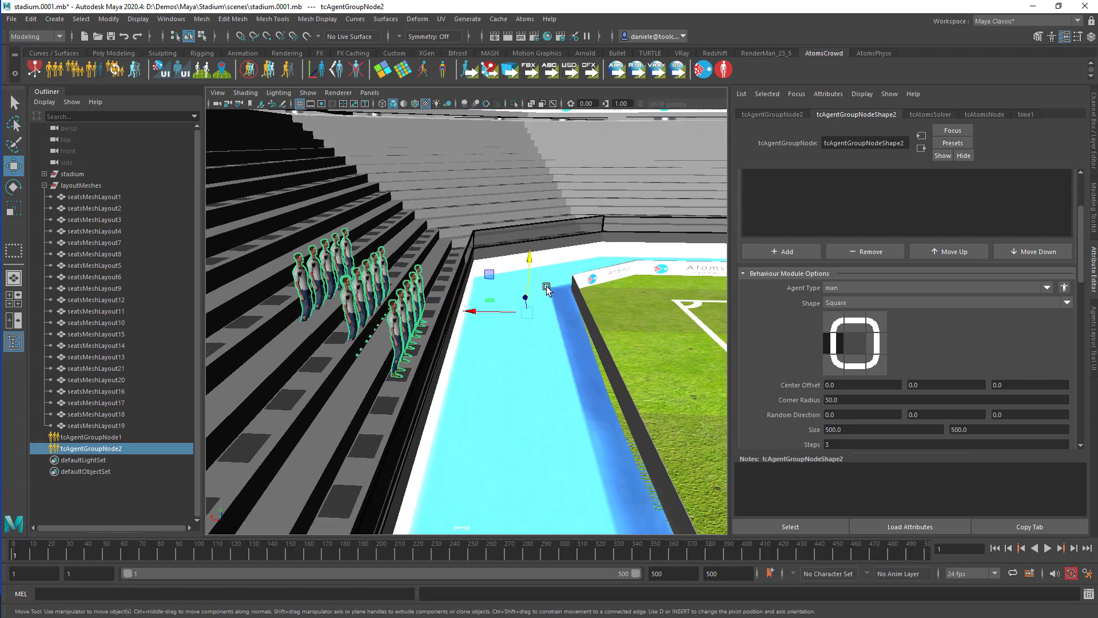
pyautogui.moveTo(532, 258); pyautogui.dragTo(553, 253)
# Step: Set the stadium layout's number of steps to 7
pyautogui.scroll(3, 410, 379)
pyautogui.moveTo(554, 360)
pyautogui.keyDown('alt'); pyautogui.mouseDown()
pyautogui.moveTo(421, 385)
pyautogui.moveTo(553, 377)
pyautogui.mouseUp(); pyautogui.keyUp('alt')
pyautogui.keyDown('alt'); pyautogui.moveTo(553, 377); pyautogui.dragTo(363, 373, button='right'); pyautogui.keyUp('alt')
pyautogui.keyDown('alt'); pyautogui.moveTo(362, 372); pyautogui.dragTo(515, 409); pyautogui.keyUp('alt')
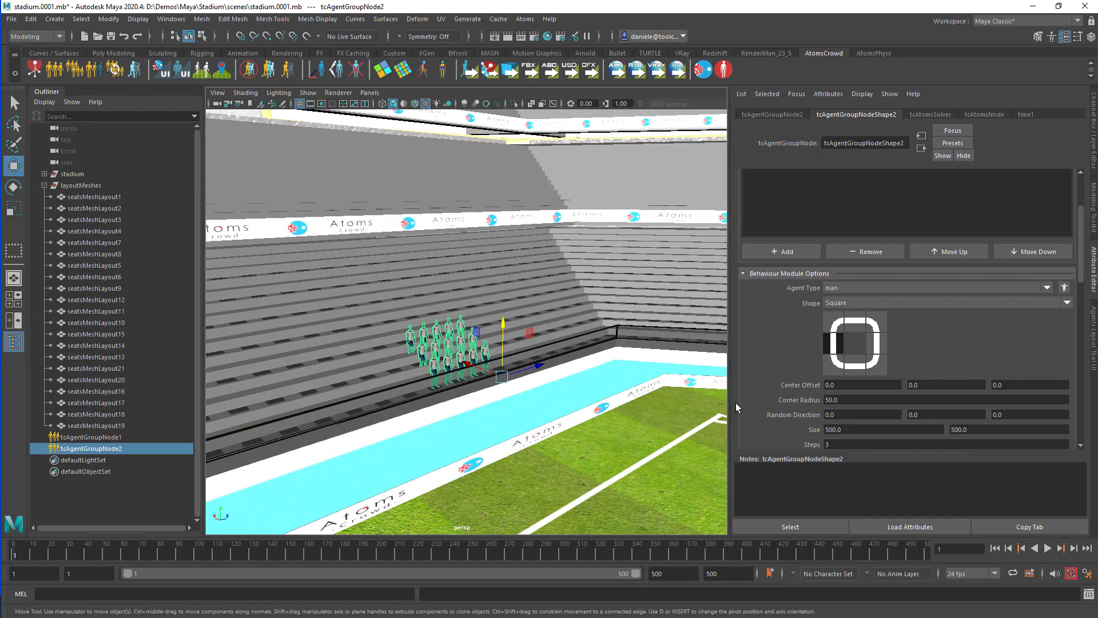
pyautogui.keyDown('alt'); pyautogui.moveTo(416, 410); pyautogui.dragTo(493, 416); pyautogui.keyUp('alt')
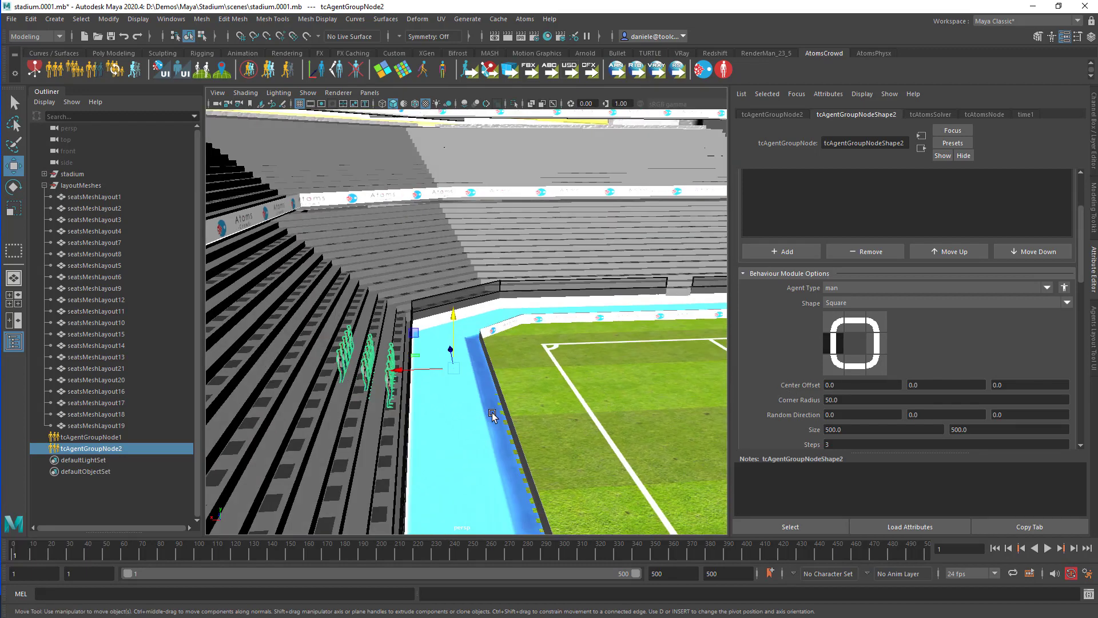
pyautogui.keyDown('alt'); pyautogui.moveTo(492, 416); pyautogui.dragTo(520, 374, button='middle'); pyautogui.keyUp('alt')
pyautogui.keyDown('alt'); pyautogui.moveTo(522, 379); pyautogui.dragTo(468, 380); pyautogui.keyUp('alt')
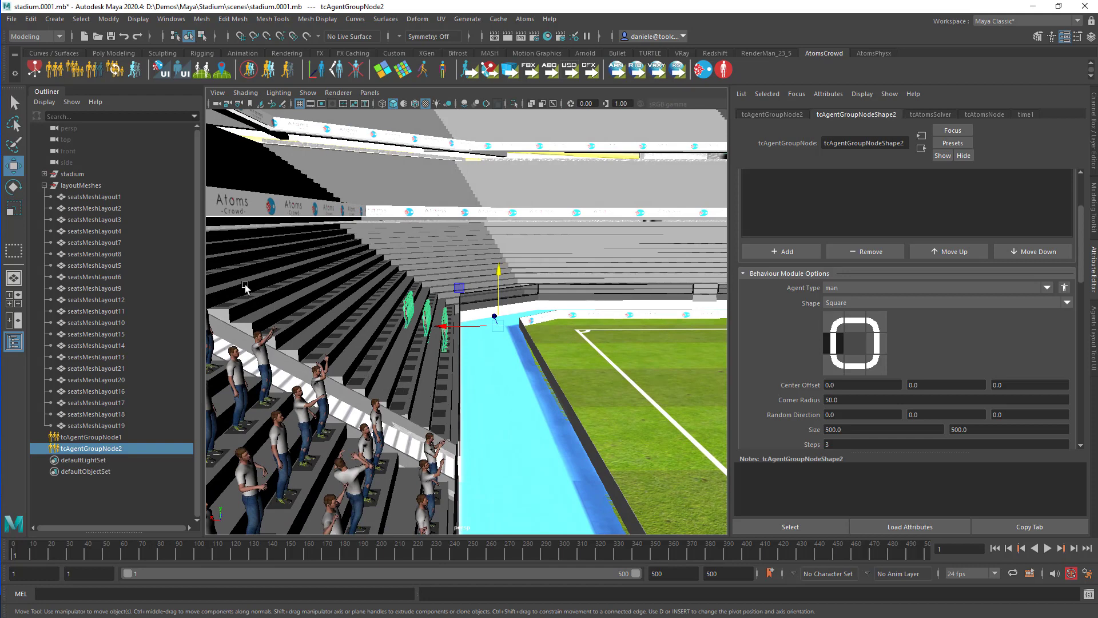
pyautogui.keyDown('alt'); pyautogui.moveTo(279, 274); pyautogui.dragTo(369, 323); pyautogui.keyUp('alt')
pyautogui.scroll(-2, 805, 414)
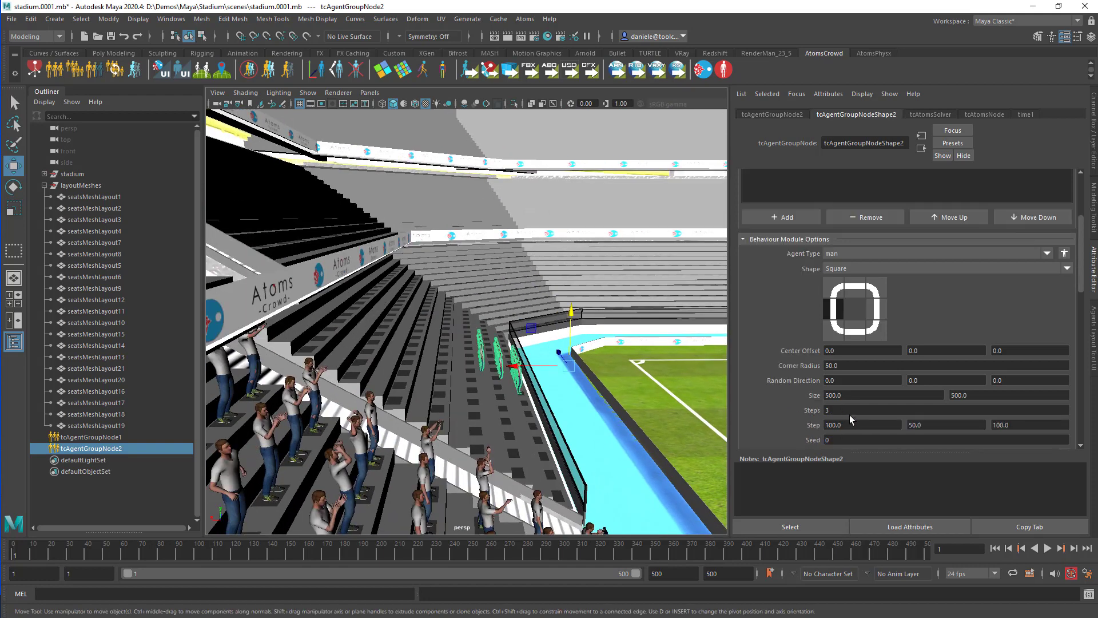
pyautogui.click(852, 410)
pyautogui.write('7')
pyautogui.press('Return')
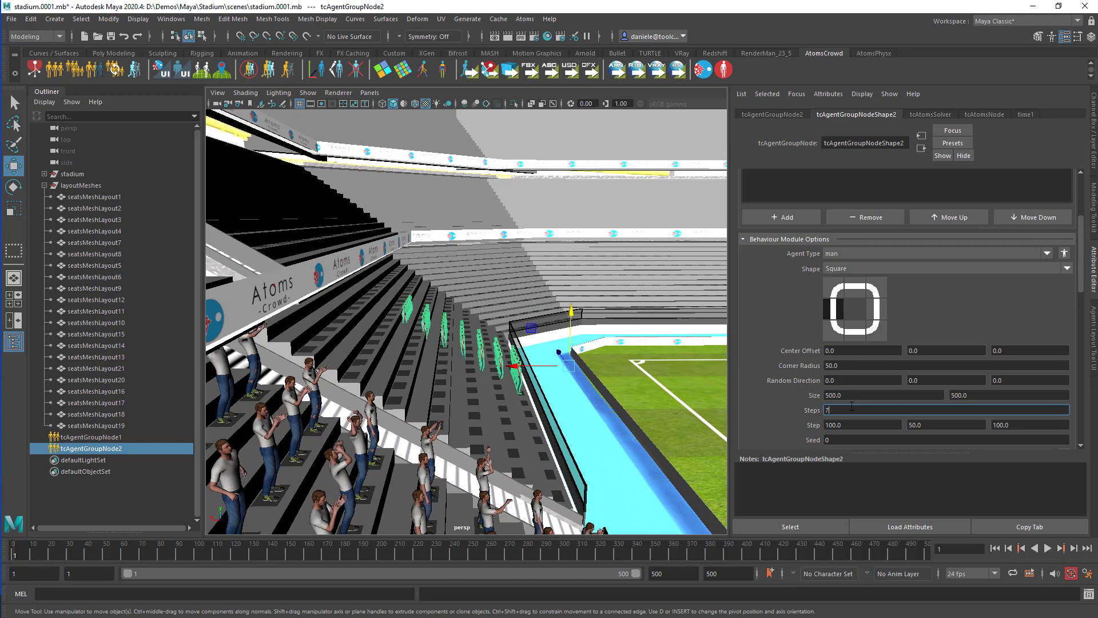
# Step: Lengthen the agent rows by trying 2000 for the layout's second Size value and setting it to 2500
pyautogui.keyDown('alt'); pyautogui.moveTo(609, 408); pyautogui.dragTo(685, 383); pyautogui.keyUp('alt')
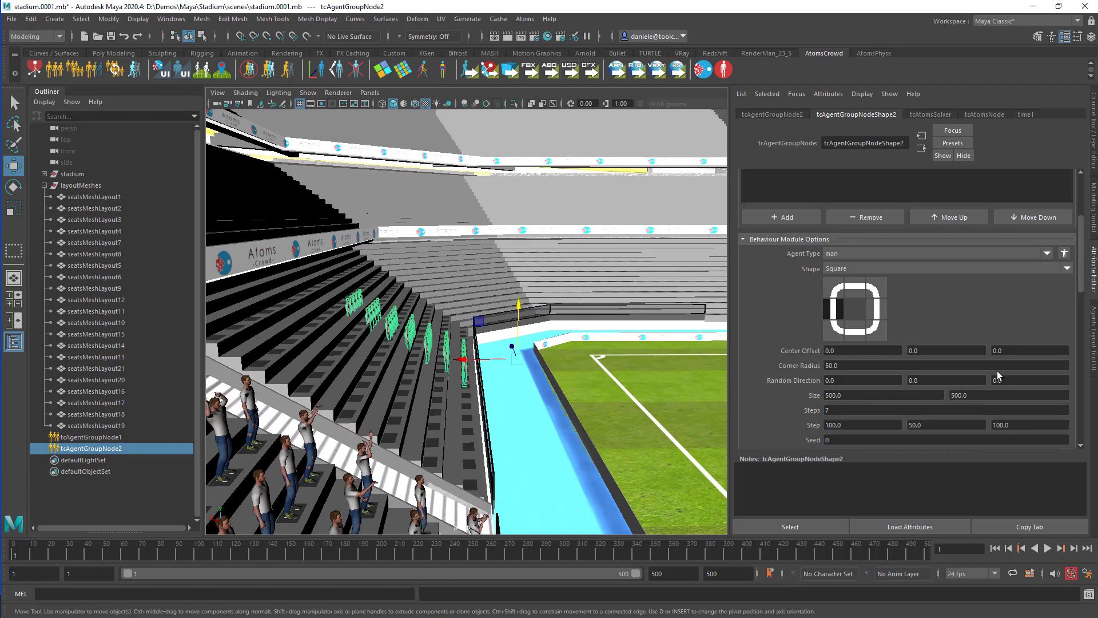
pyautogui.click(964, 395)
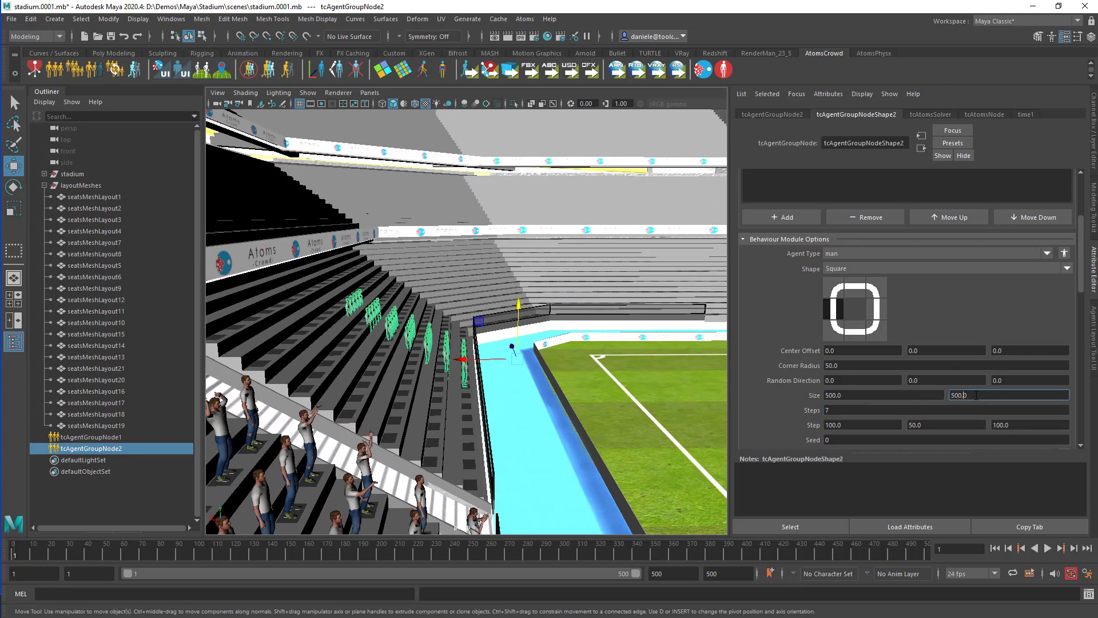
pyautogui.keyDown('alt'); pyautogui.moveTo(457, 427); pyautogui.dragTo(473, 425); pyautogui.keyUp('alt')
pyautogui.click(967, 395)
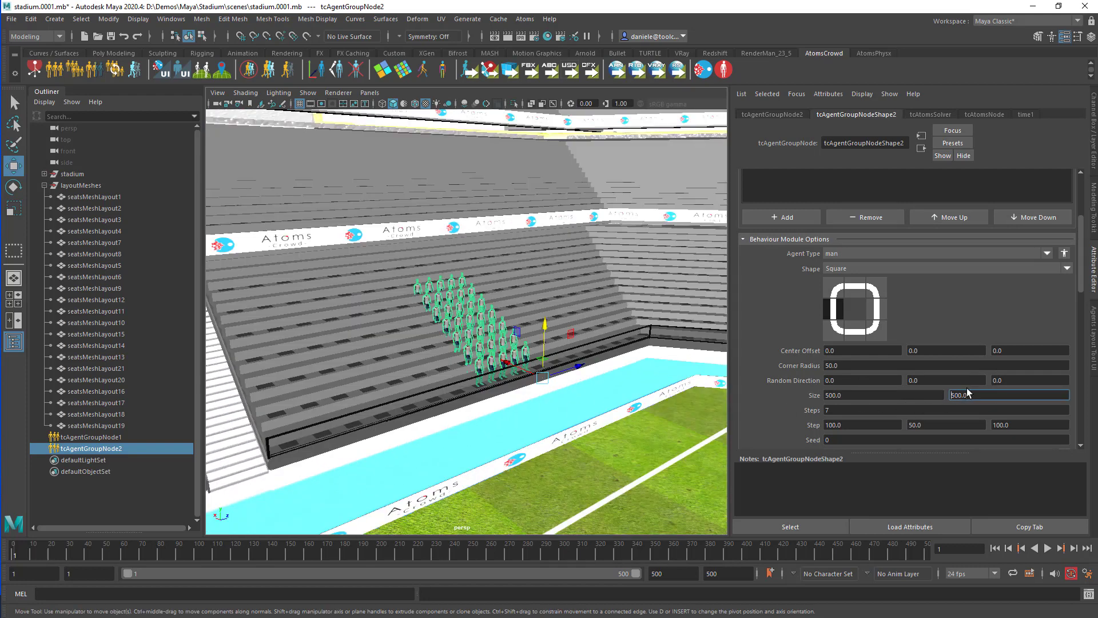
pyautogui.write('20')
pyautogui.press('Return')
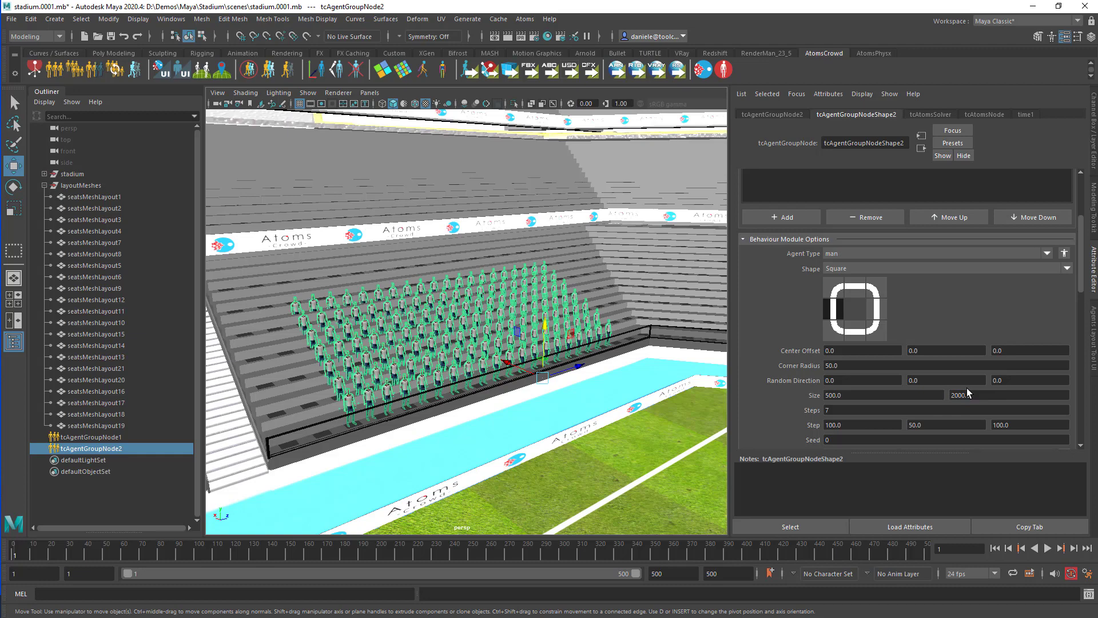
pyautogui.press('BackSpace')
pyautogui.write('5')
pyautogui.press('Return')
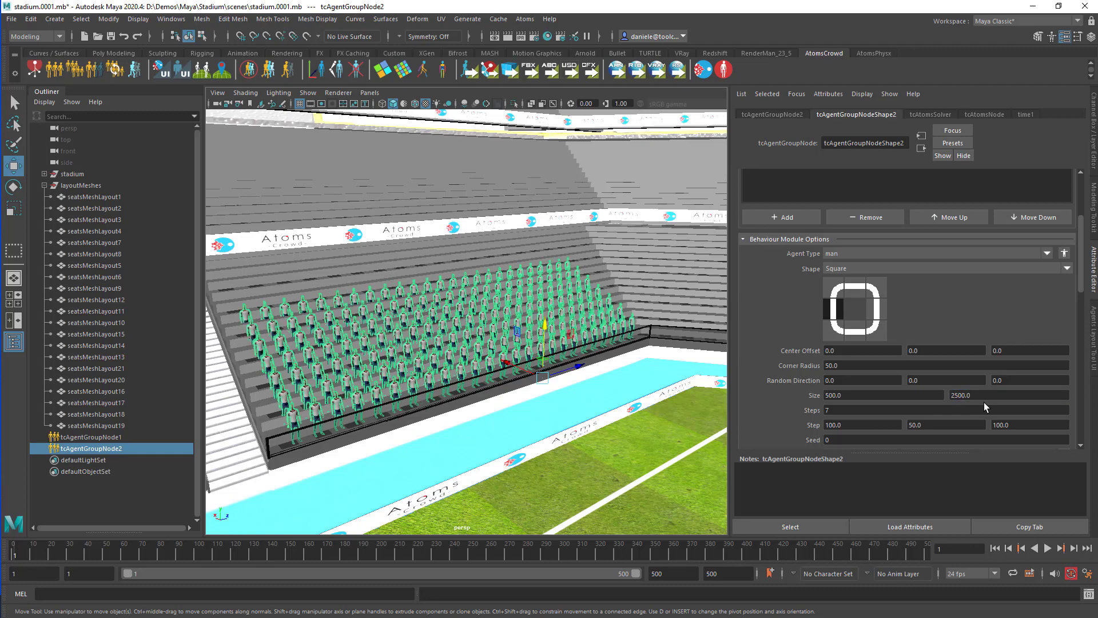
# Step: Widen the row spacing by trying 120 for the layout's third Step value and setting it to 130
pyautogui.keyDown('alt'); pyautogui.moveTo(496, 414); pyautogui.dragTo(546, 346); pyautogui.keyUp('alt')
pyautogui.keyDown('alt'); pyautogui.moveTo(543, 342); pyautogui.dragTo(469, 375, button='middle'); pyautogui.keyUp('alt')
pyautogui.keyDown('alt'); pyautogui.moveTo(469, 375); pyautogui.dragTo(604, 404); pyautogui.keyUp('alt')
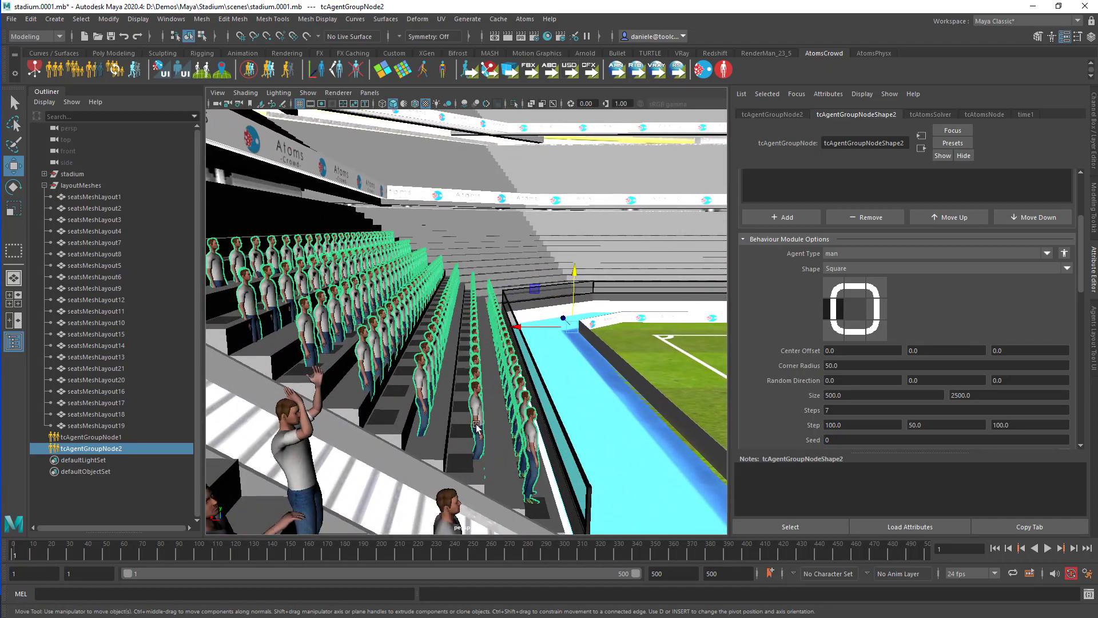
pyautogui.scroll(-1, 798, 363)
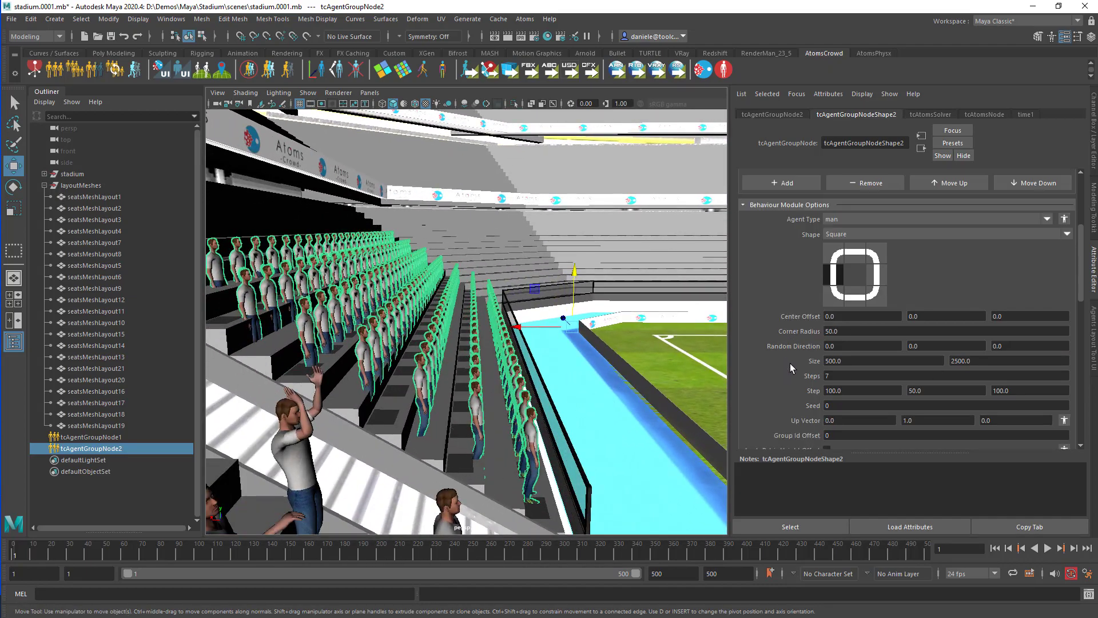
pyautogui.click(999, 391)
pyautogui.press('Return')
pyautogui.keyDown('alt'); pyautogui.moveTo(491, 392); pyautogui.dragTo(476, 386, button='right'); pyautogui.keyUp('alt')
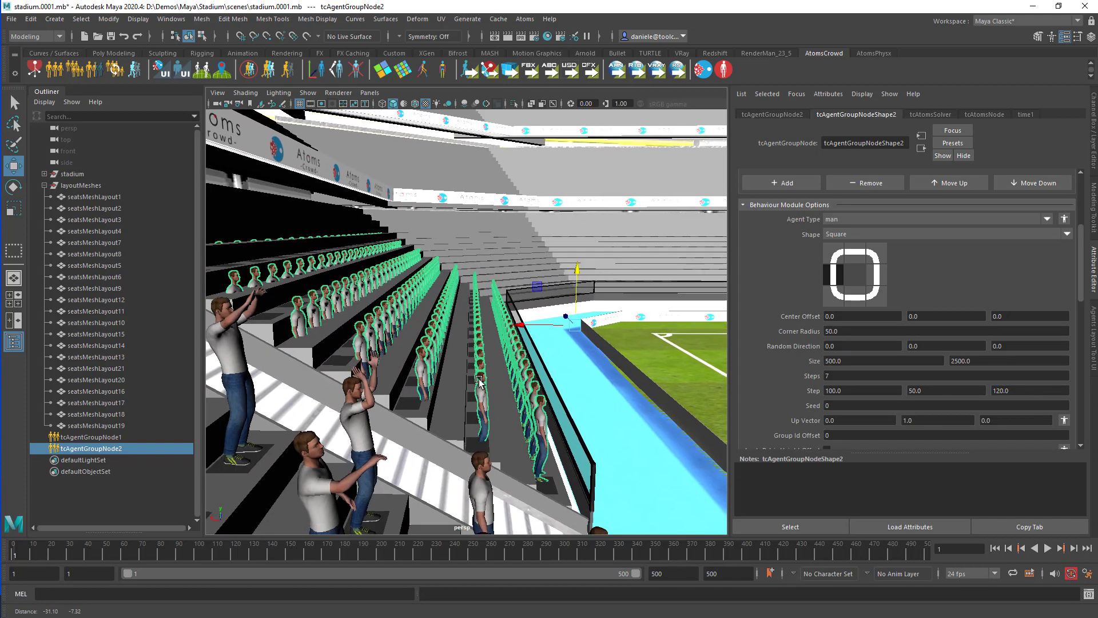
pyautogui.keyDown('alt'); pyautogui.moveTo(476, 386); pyautogui.dragTo(496, 379, button='middle'); pyautogui.keyUp('alt')
pyautogui.keyDown('alt'); pyautogui.moveTo(500, 379); pyautogui.dragTo(583, 386, button='right'); pyautogui.keyUp('alt')
pyautogui.click(999, 391)
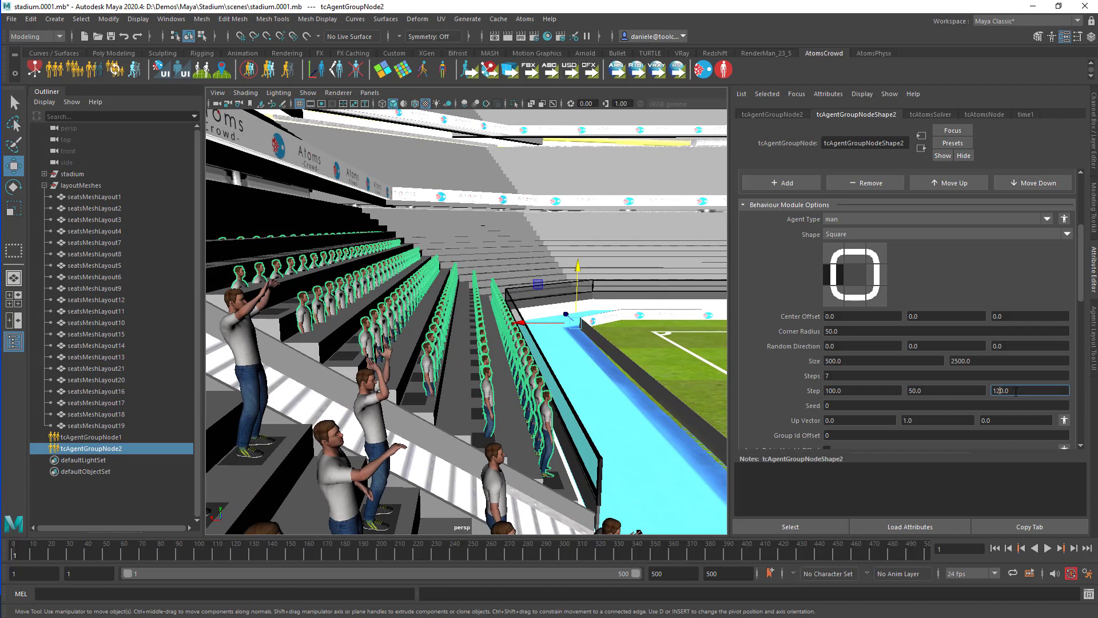
pyautogui.press('BackSpace')
pyautogui.write('3')
pyautogui.press('Return')
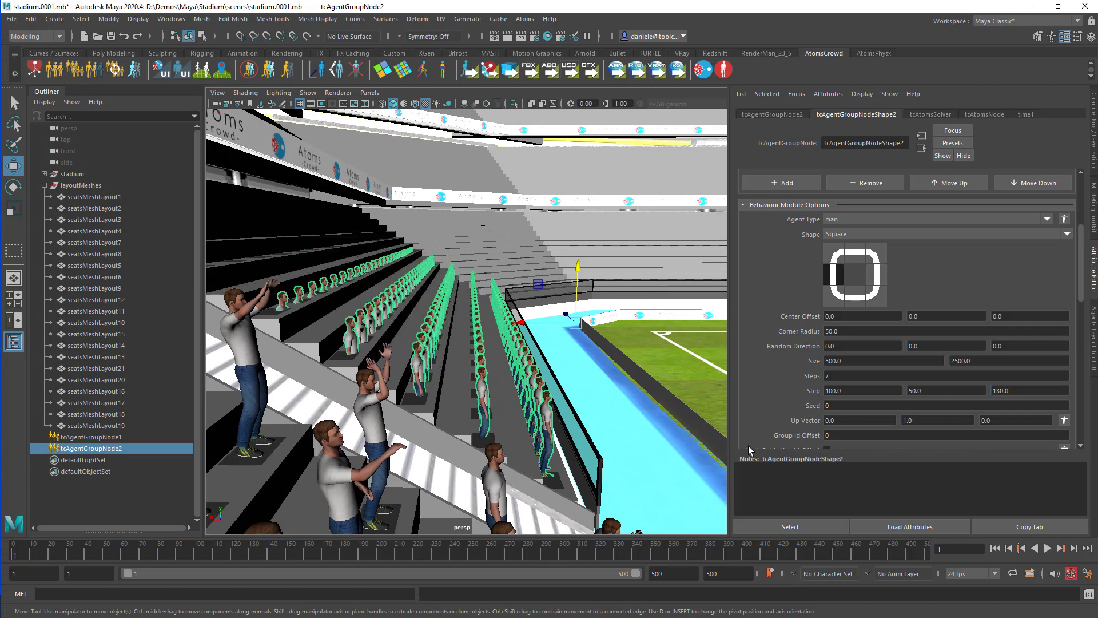
# Step: Try 60 and 90 for the layout's second Step value to match the height of the stand's rows
pyautogui.click(916, 391)
pyautogui.write('6')
pyautogui.press('Return')
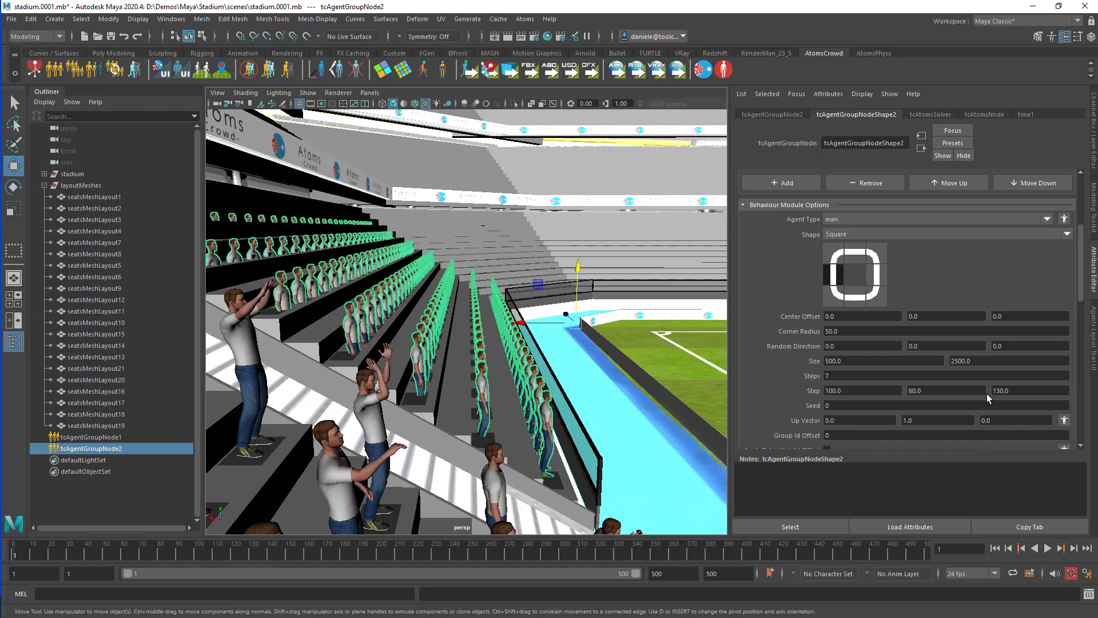
pyautogui.click(982, 391)
pyautogui.write('9')
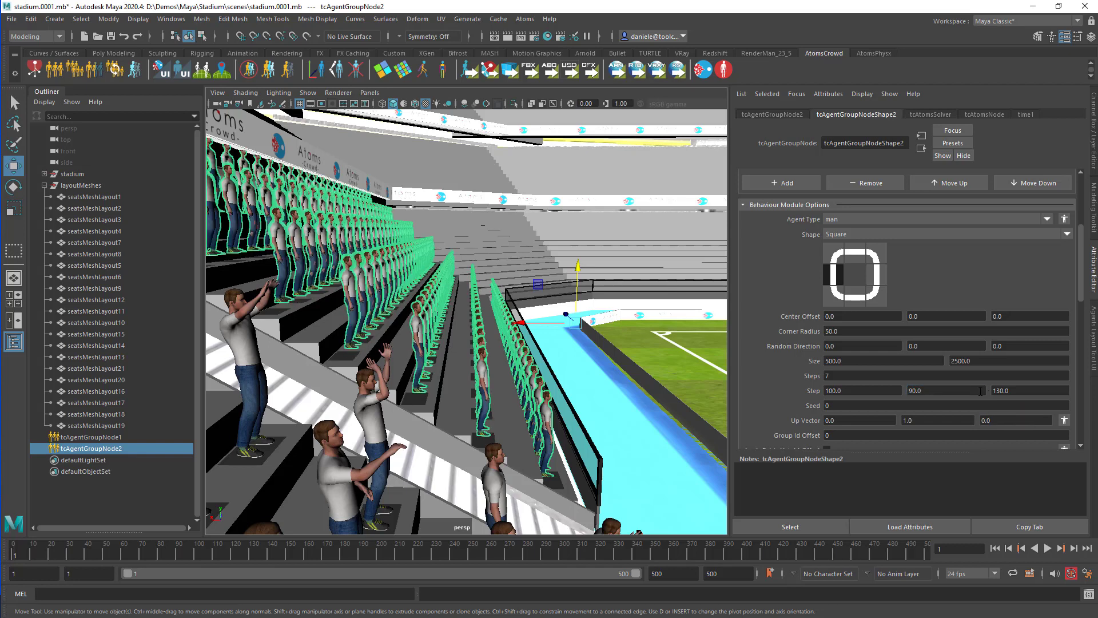
pyautogui.press('Return')
# Step: Fine-tune the row height by trying 85 for the layout's second Step value and settling on 86
pyautogui.click(911, 390)
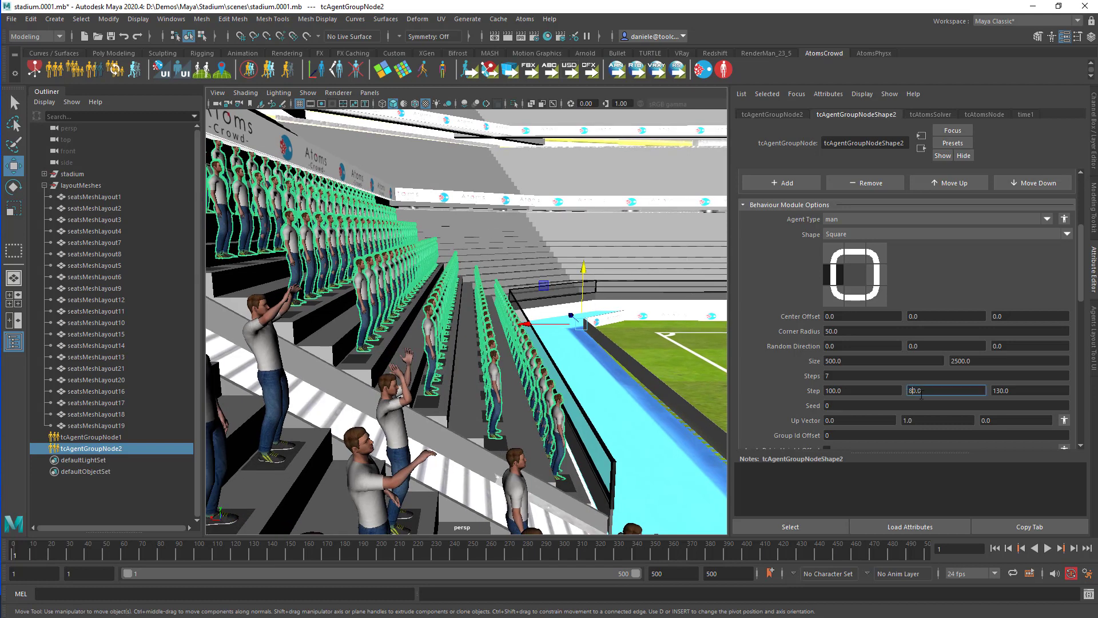
pyautogui.write('85')
pyautogui.press('Return')
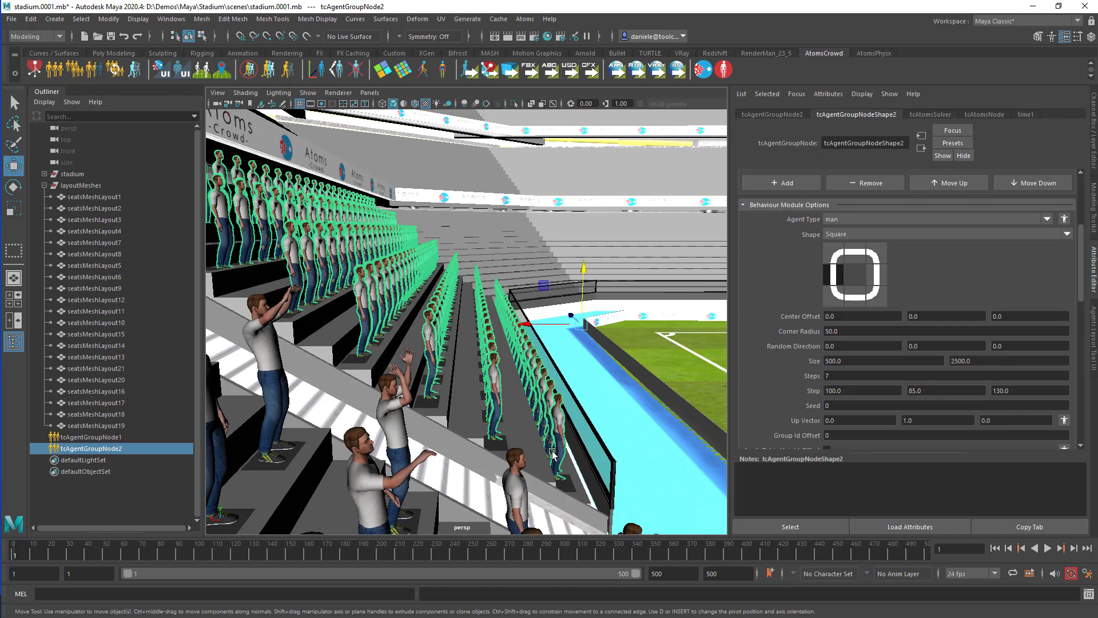
pyautogui.click(915, 391)
pyautogui.press('BackSpace')
pyautogui.write('6')
pyautogui.press('Return')
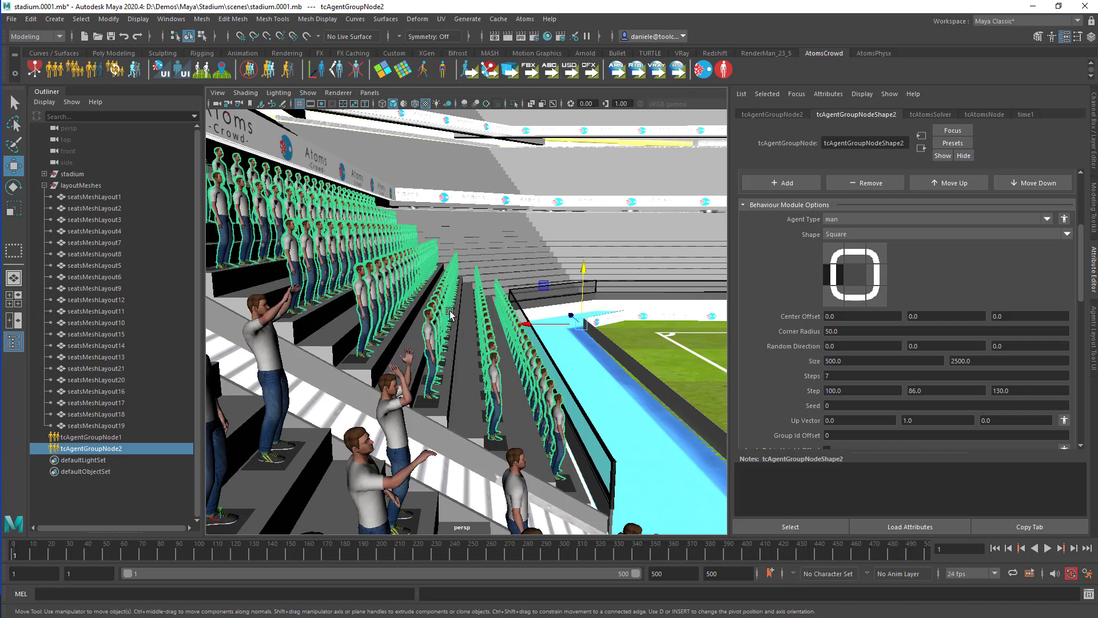
# Step: Fine-tune the row height by trying 86.4 for the layout's second Step value and setting it to 86.3
pyautogui.keyDown('alt'); pyautogui.moveTo(449, 312); pyautogui.dragTo(552, 348, button='middle'); pyautogui.keyUp('alt')
pyautogui.keyDown('alt'); pyautogui.moveTo(431, 299); pyautogui.dragTo(403, 292, button='middle'); pyautogui.keyUp('alt')
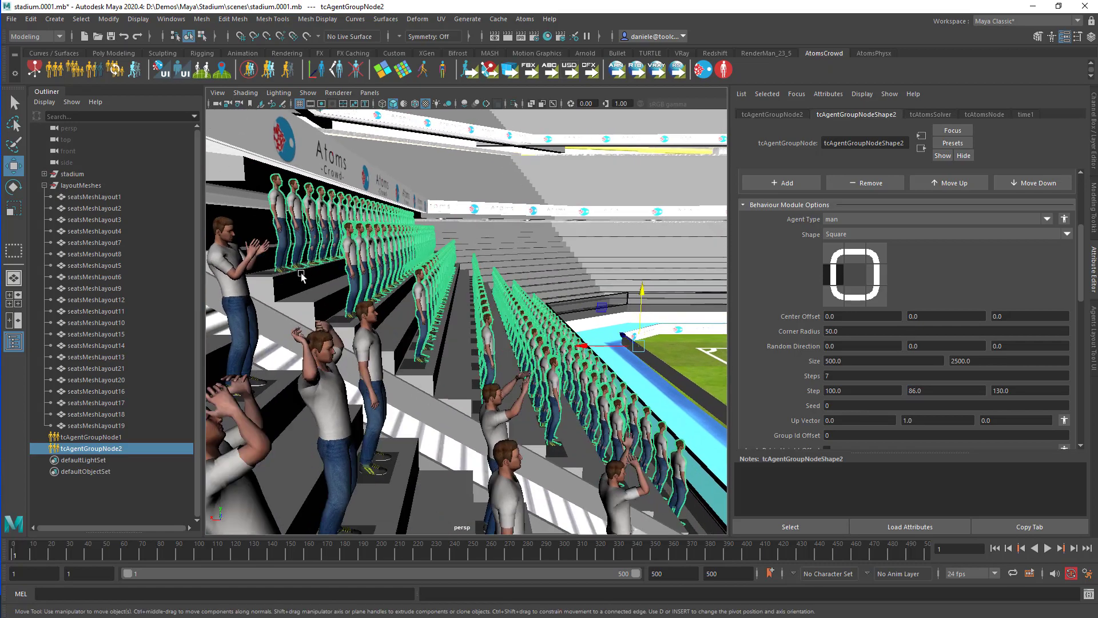
pyautogui.keyDown('alt'); pyautogui.moveTo(569, 457); pyautogui.dragTo(545, 446, button='middle'); pyautogui.keyUp('alt')
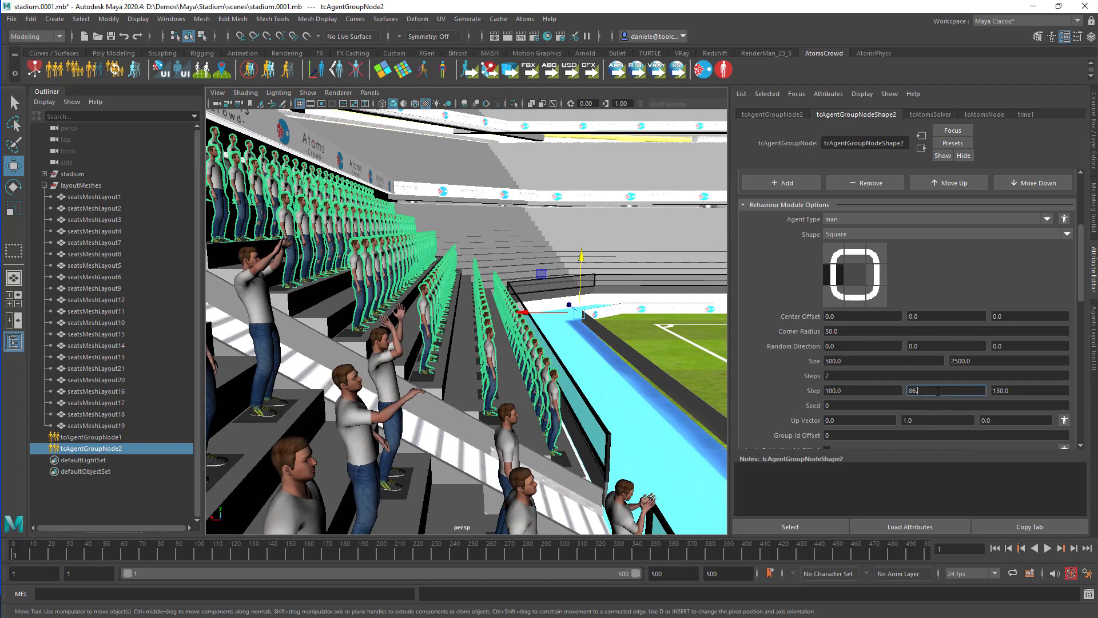
pyautogui.write('4')
pyautogui.press('Return')
pyautogui.keyDown('alt'); pyautogui.moveTo(395, 251); pyautogui.dragTo(433, 275, button='middle'); pyautogui.keyUp('alt')
pyautogui.keyDown('alt'); pyautogui.moveTo(433, 275); pyautogui.dragTo(454, 284); pyautogui.keyUp('alt')
pyautogui.keyDown('alt'); pyautogui.moveTo(453, 284); pyautogui.dragTo(470, 296, button='middle'); pyautogui.keyUp('alt')
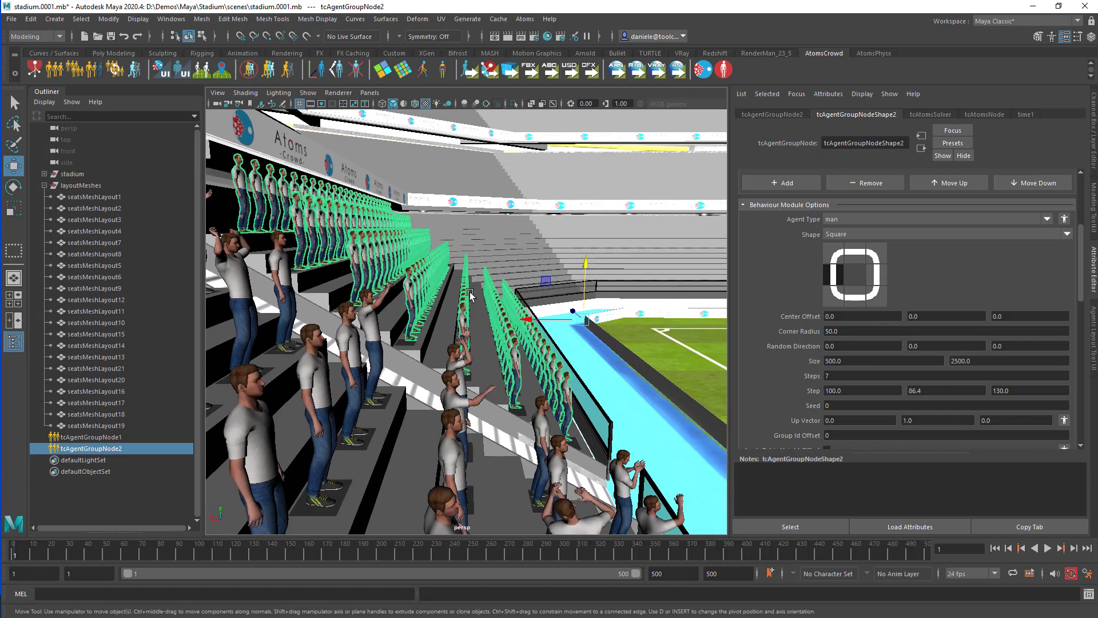
pyautogui.click(960, 392)
pyautogui.write('3')
pyautogui.press('Return')
pyautogui.keyDown('alt'); pyautogui.moveTo(572, 349); pyautogui.dragTo(458, 368); pyautogui.keyUp('alt')
pyautogui.keyDown('alt'); pyautogui.moveTo(458, 367); pyautogui.dragTo(474, 373, button='middle'); pyautogui.keyUp('alt')
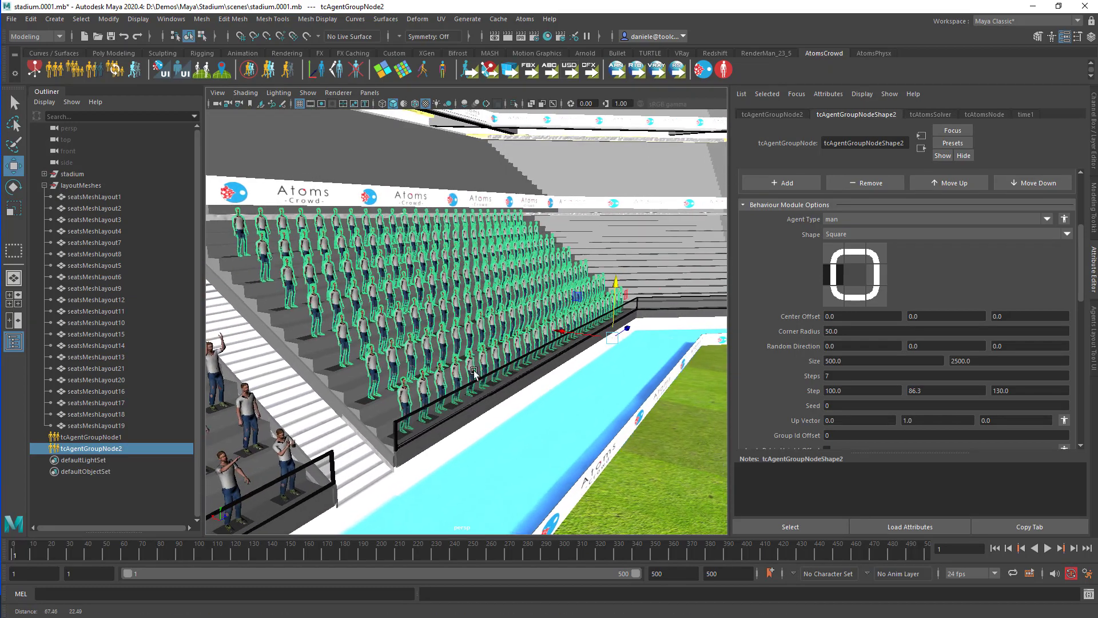
# Step: Inspect how the agent rows of the second group line up with the seat rows along the lower stand
pyautogui.keyDown('alt'); pyautogui.moveTo(475, 373); pyautogui.dragTo(439, 378); pyautogui.keyUp('alt')
pyautogui.scroll(-2, 796, 370)
pyautogui.scroll(1, 796, 369)
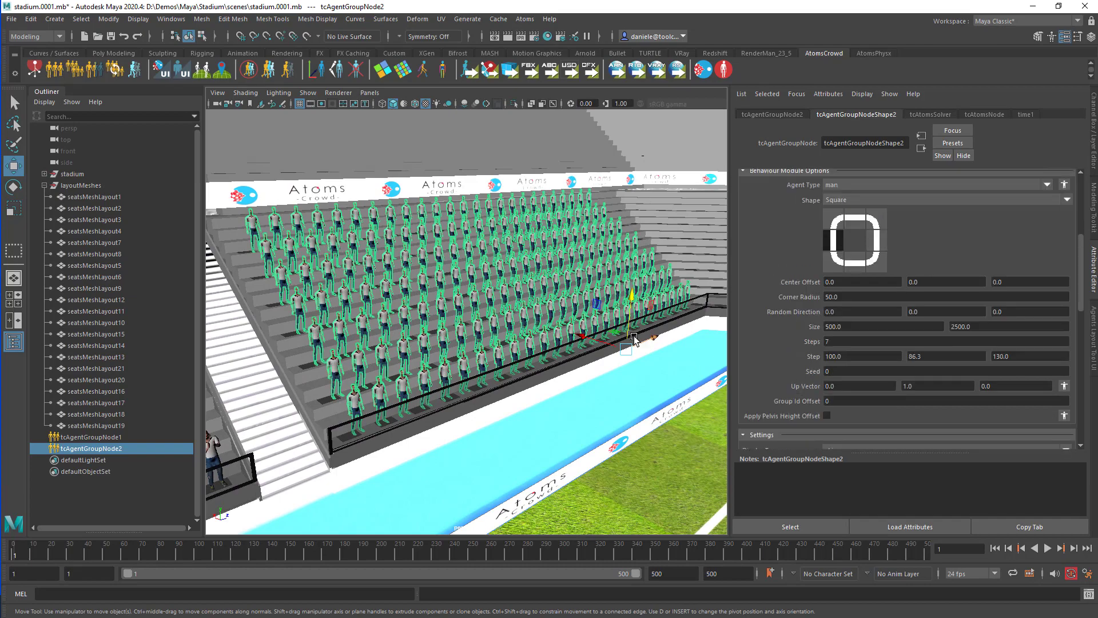
pyautogui.keyDown('alt'); pyautogui.moveTo(722, 364); pyautogui.dragTo(681, 360, button='middle'); pyautogui.keyUp('alt')
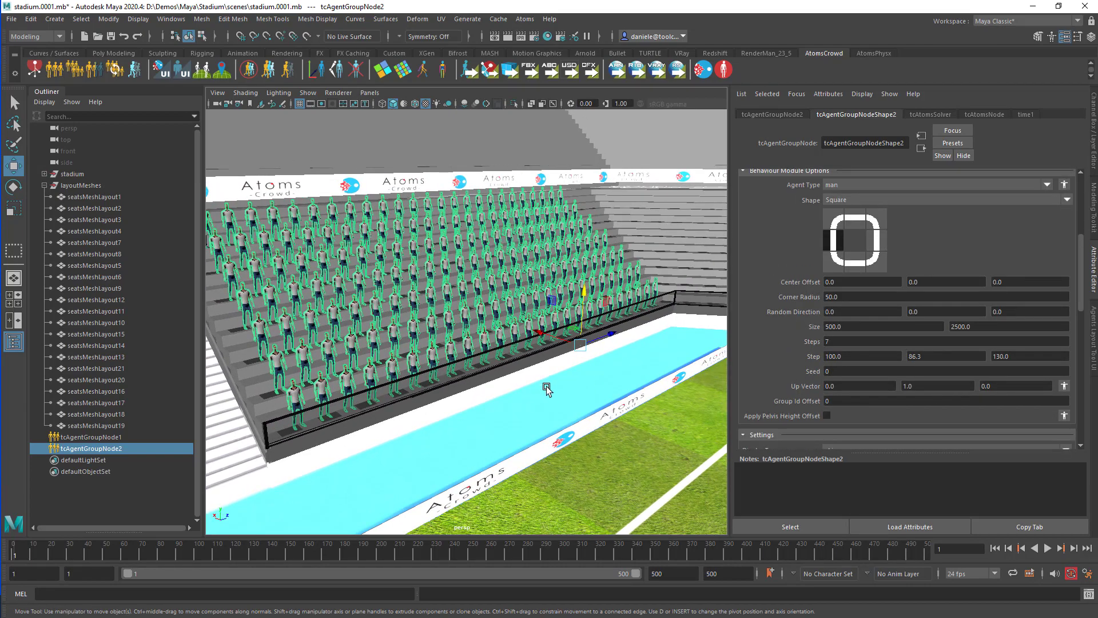
pyautogui.keyDown('alt'); pyautogui.moveTo(548, 390); pyautogui.dragTo(515, 394); pyautogui.keyUp('alt')
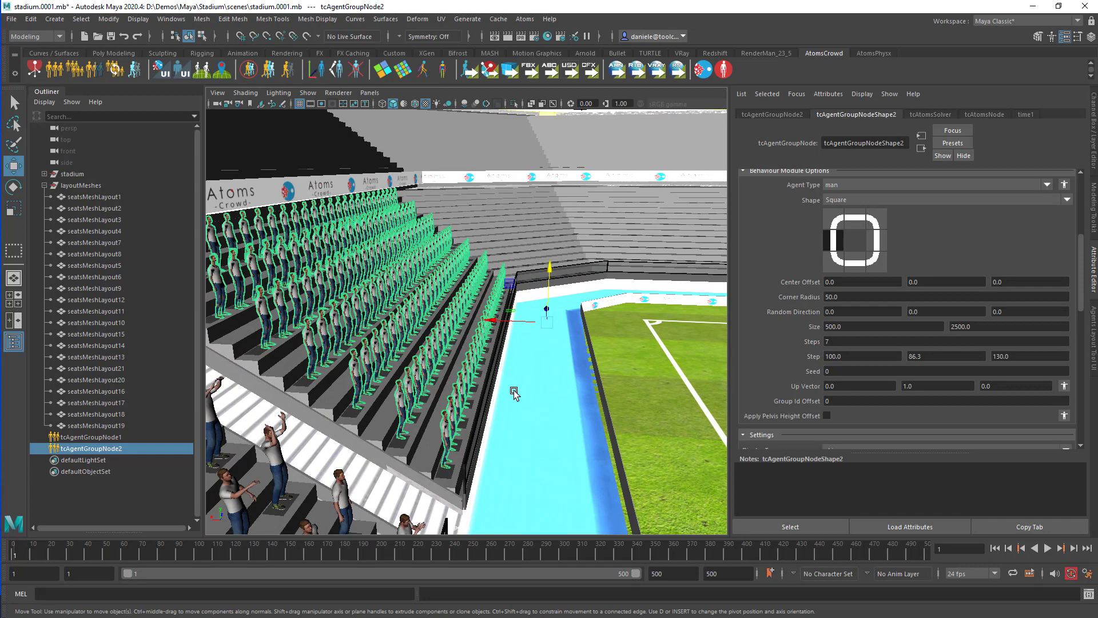
pyautogui.keyDown('alt'); pyautogui.moveTo(461, 394); pyautogui.dragTo(445, 396); pyautogui.keyUp('alt')
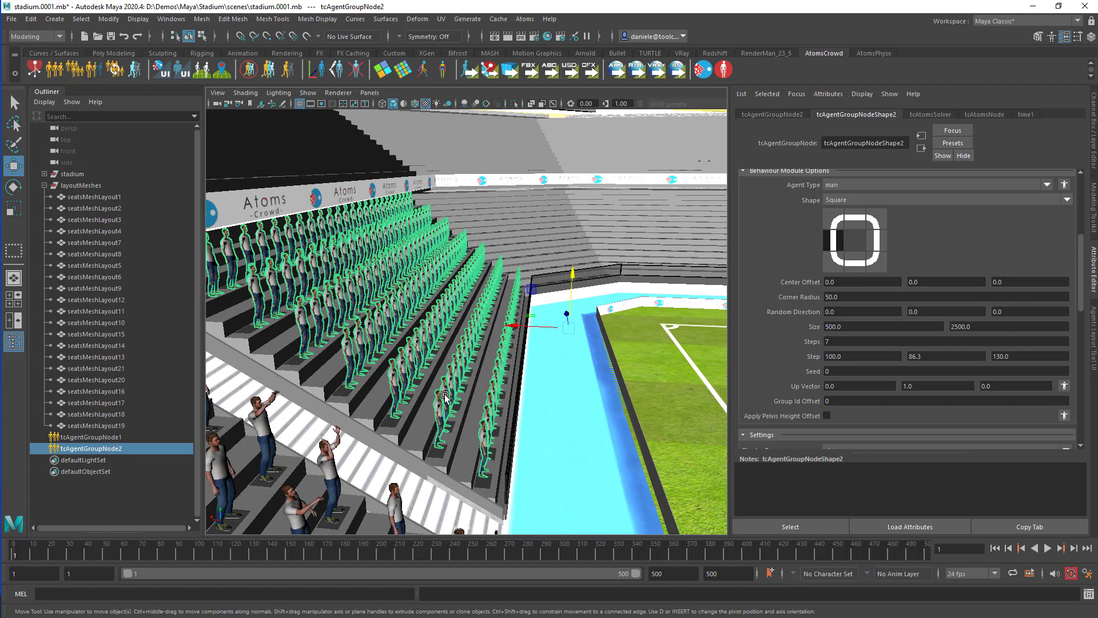
# Step: Display the options of the second agent group's stateMachine module
pyautogui.scroll(5, 752, 317)
pyautogui.click(769, 250)
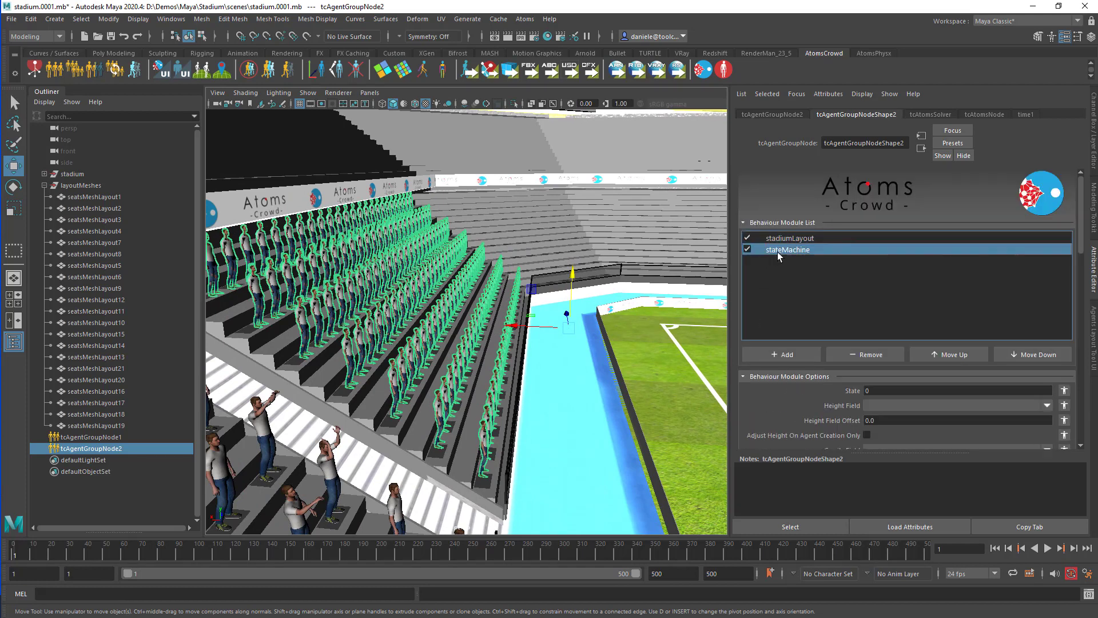
pyautogui.scroll(-2, 775, 344)
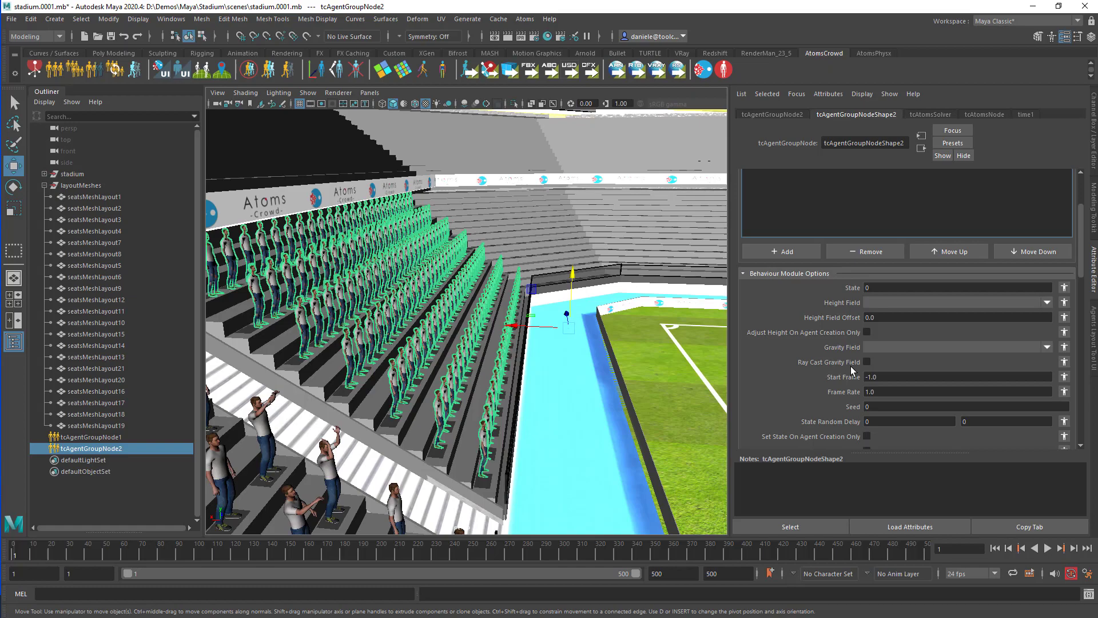
pyautogui.scroll(-2, 607, 355)
# Step: Create a third Atoms agent group for the empty middle tier of the stand
pyautogui.keyDown('alt'); pyautogui.moveTo(610, 355); pyautogui.dragTo(464, 350); pyautogui.keyUp('alt')
pyautogui.keyDown('alt'); pyautogui.moveTo(438, 311); pyautogui.dragTo(578, 289, button='middle'); pyautogui.keyUp('alt')
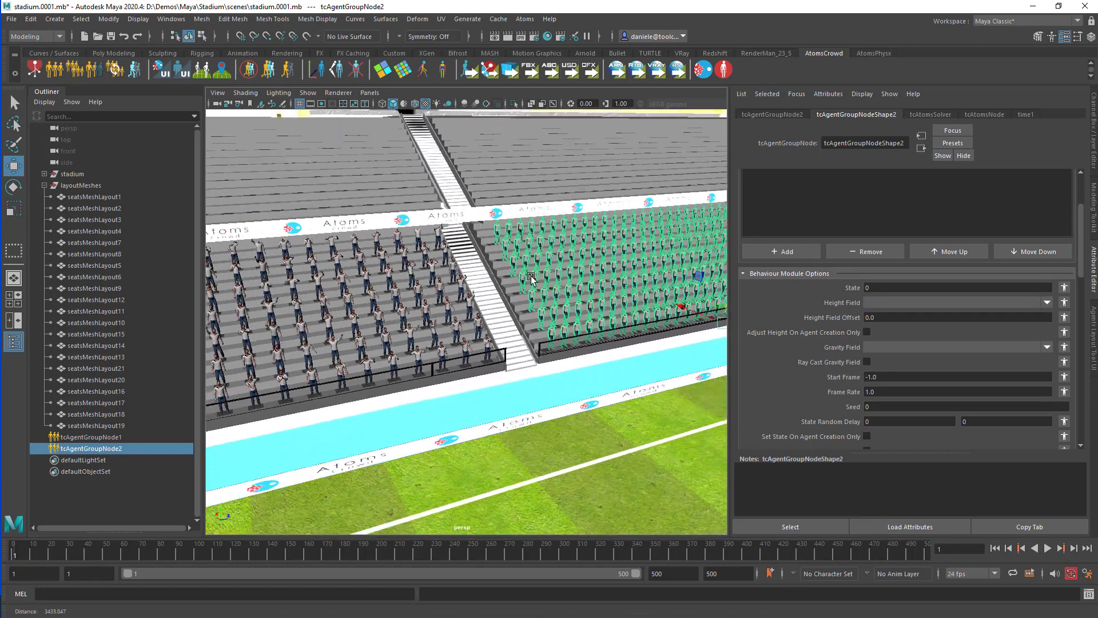
pyautogui.scroll(-2, 398, 327)
pyautogui.keyDown('alt'); pyautogui.moveTo(448, 316); pyautogui.dragTo(530, 310, button='middle'); pyautogui.keyUp('alt')
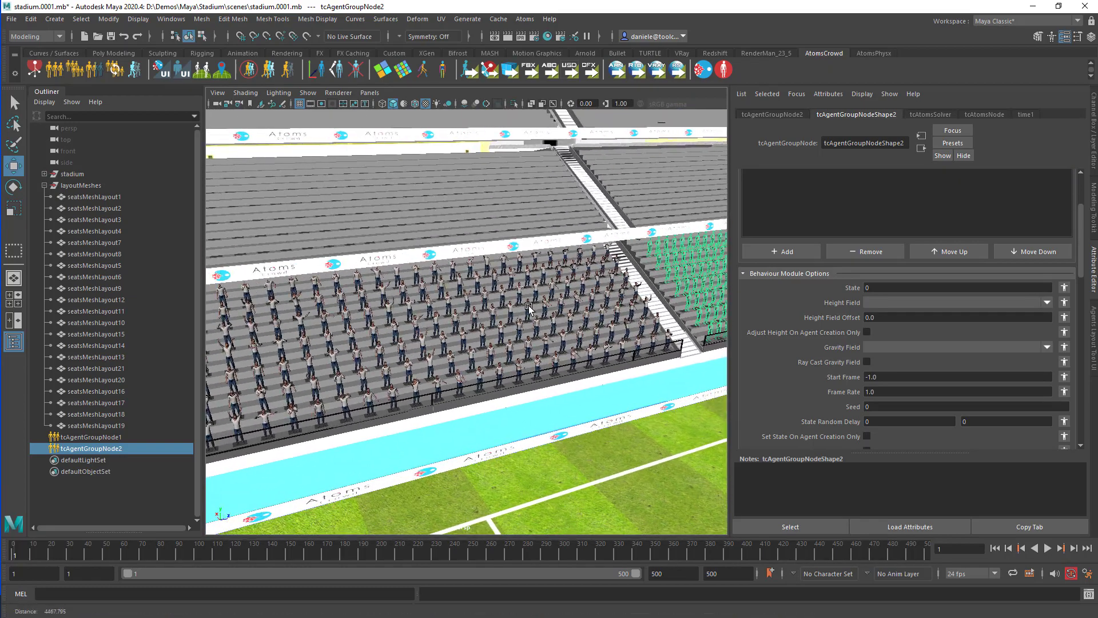
pyautogui.keyDown('alt'); pyautogui.moveTo(529, 309); pyautogui.dragTo(529, 339); pyautogui.keyUp('alt')
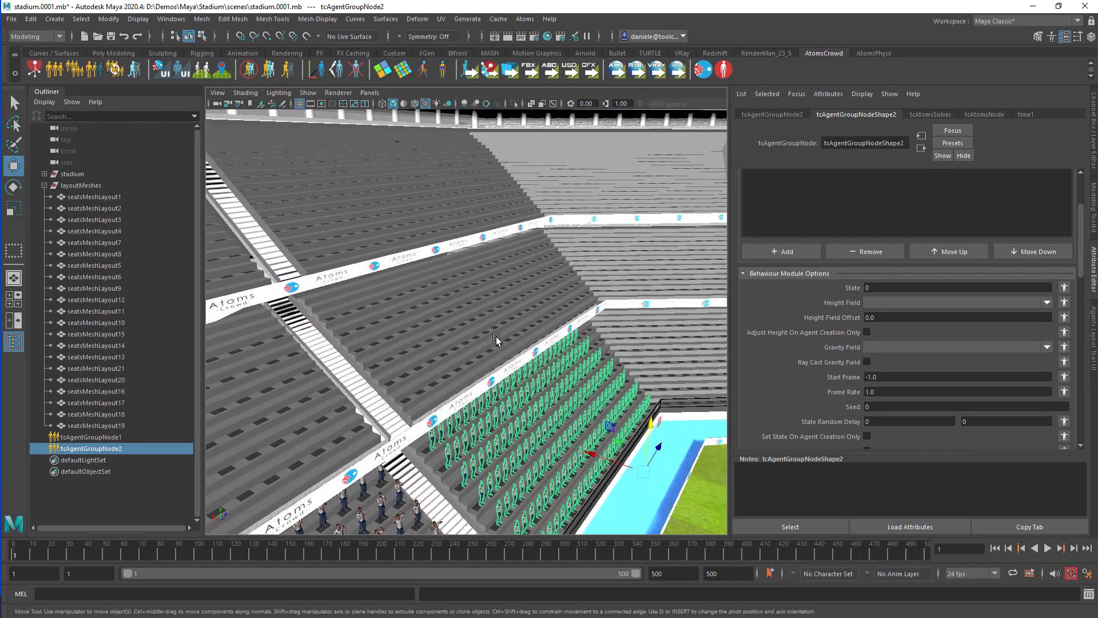
pyautogui.click(526, 19)
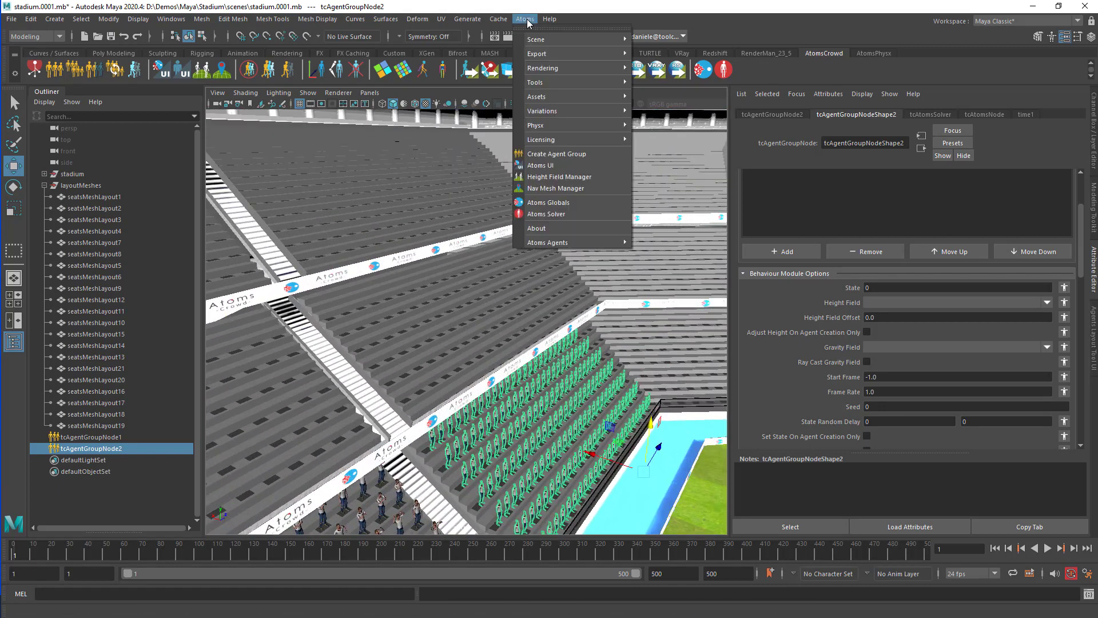
pyautogui.click(557, 154)
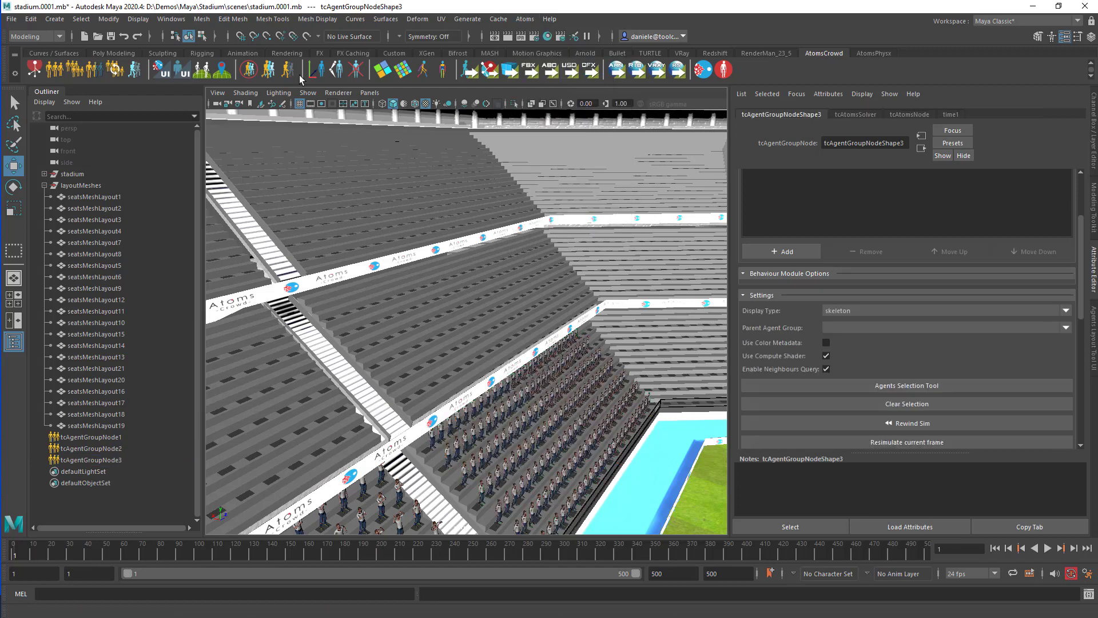
# Step: Collapse the layoutMeshes group and make the seatsSections mesh the live surface
pyautogui.click(46, 184)
pyautogui.click(372, 250)
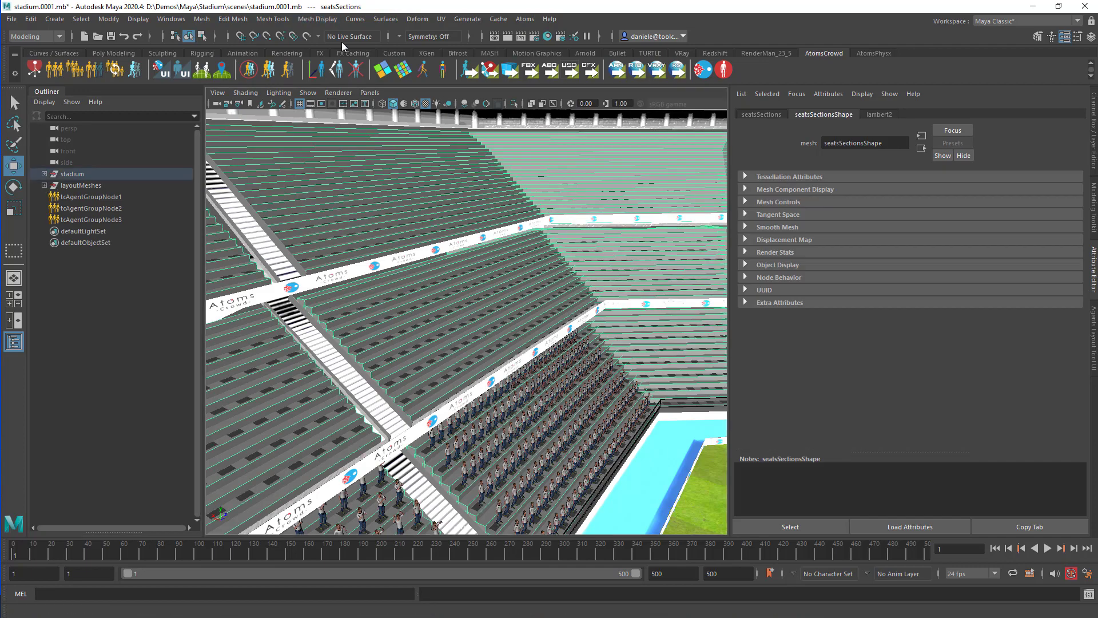
pyautogui.click(307, 36)
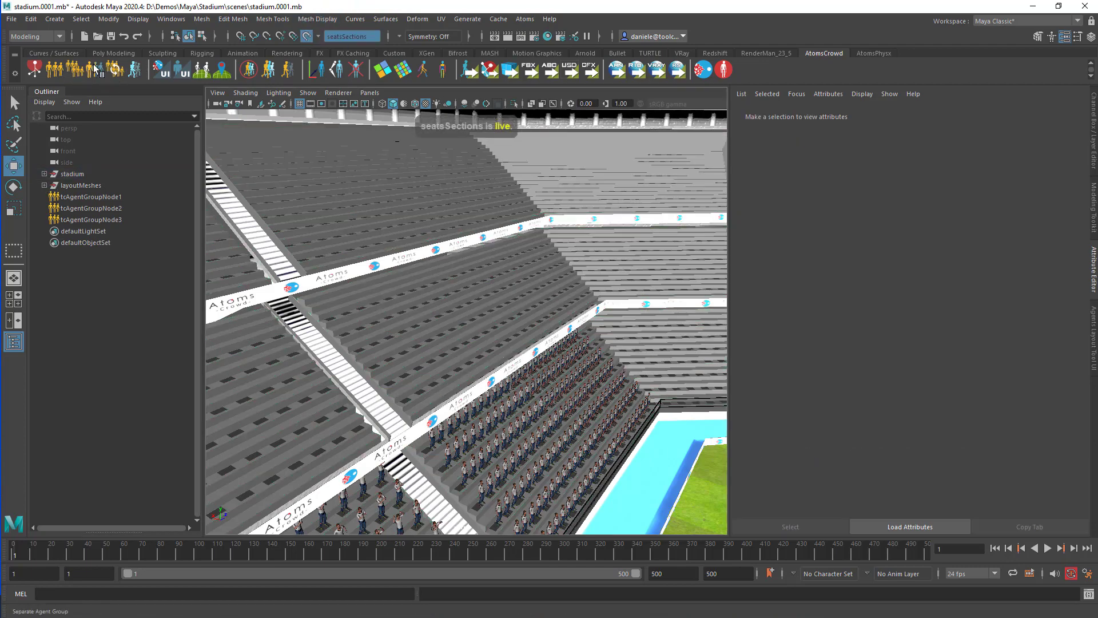
# Step: Start an EP curve on the middle tier's lowest seat row, with its first point at the end next to the stairs
pyautogui.click(63, 54)
pyautogui.keyDown('alt'); pyautogui.moveTo(501, 292); pyautogui.dragTo(436, 395); pyautogui.keyUp('alt')
pyautogui.keyDown('alt'); pyautogui.moveTo(436, 395); pyautogui.dragTo(394, 520, button='middle'); pyautogui.keyUp('alt')
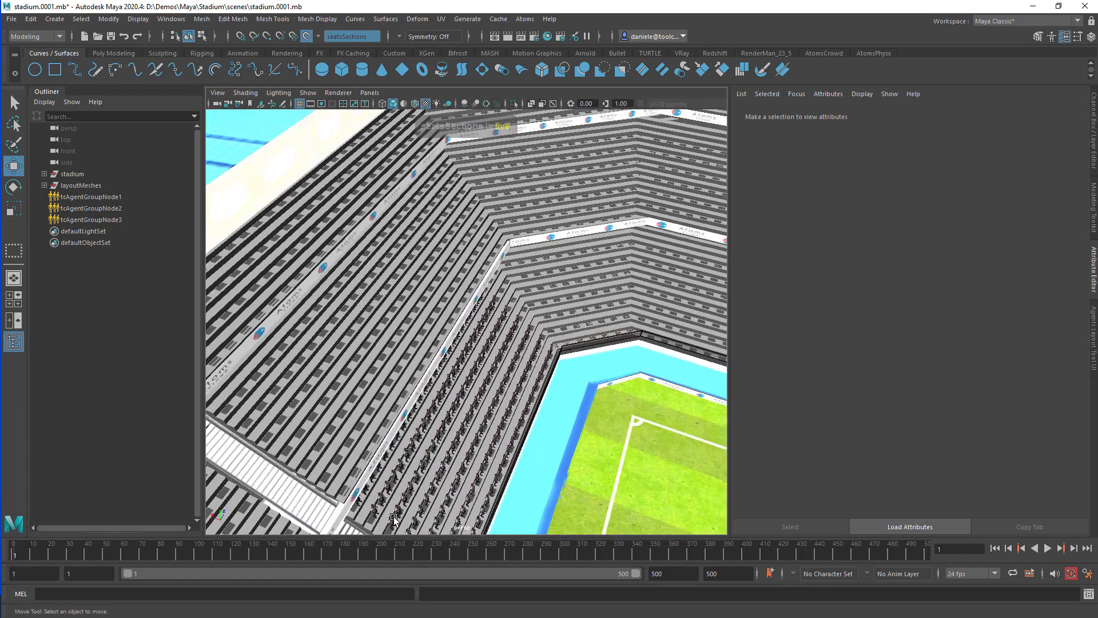
pyautogui.keyDown('alt'); pyautogui.moveTo(394, 520); pyautogui.dragTo(689, 365, button='right'); pyautogui.keyUp('alt')
pyautogui.keyDown('alt'); pyautogui.moveTo(689, 365); pyautogui.dragTo(664, 338); pyautogui.keyUp('alt')
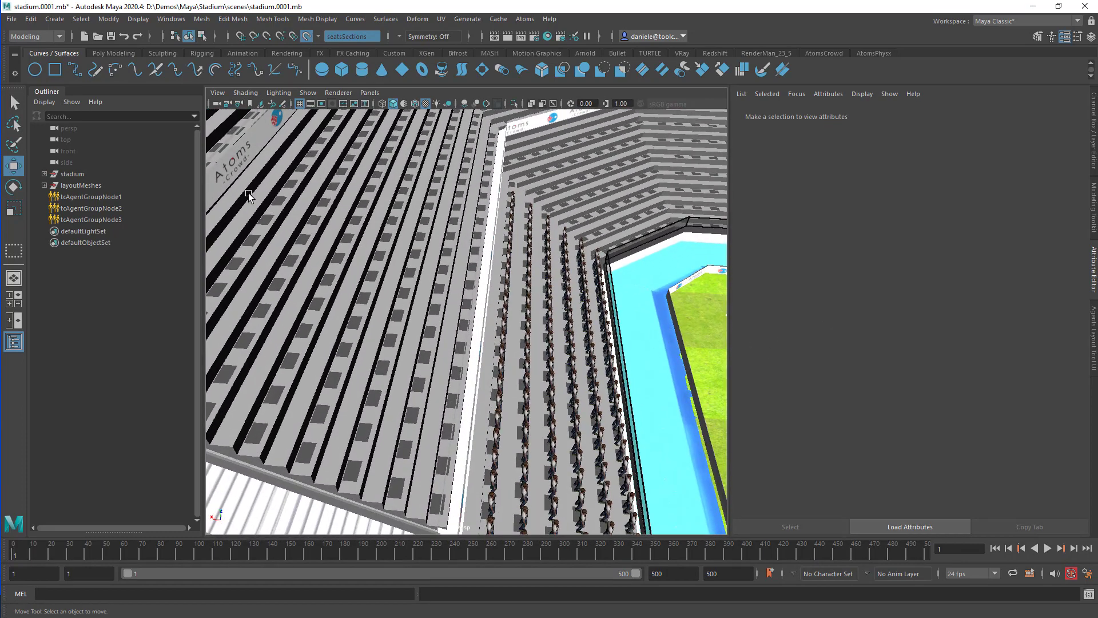
pyautogui.click(75, 69)
pyautogui.click(435, 511)
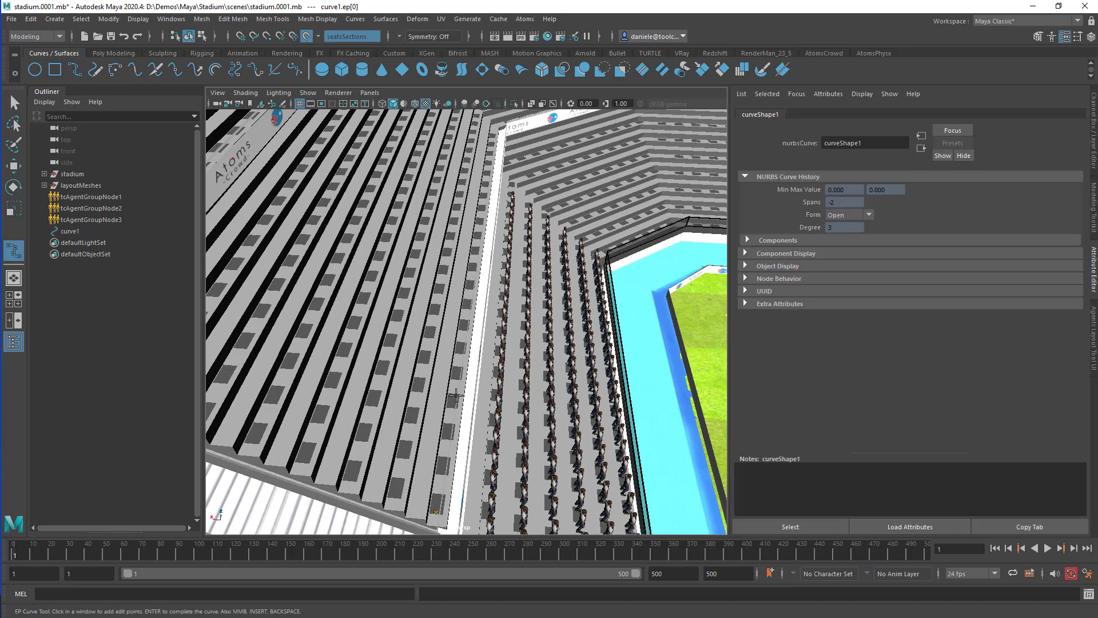
pyautogui.click(457, 373)
pyautogui.click(474, 245)
pyautogui.click(492, 134)
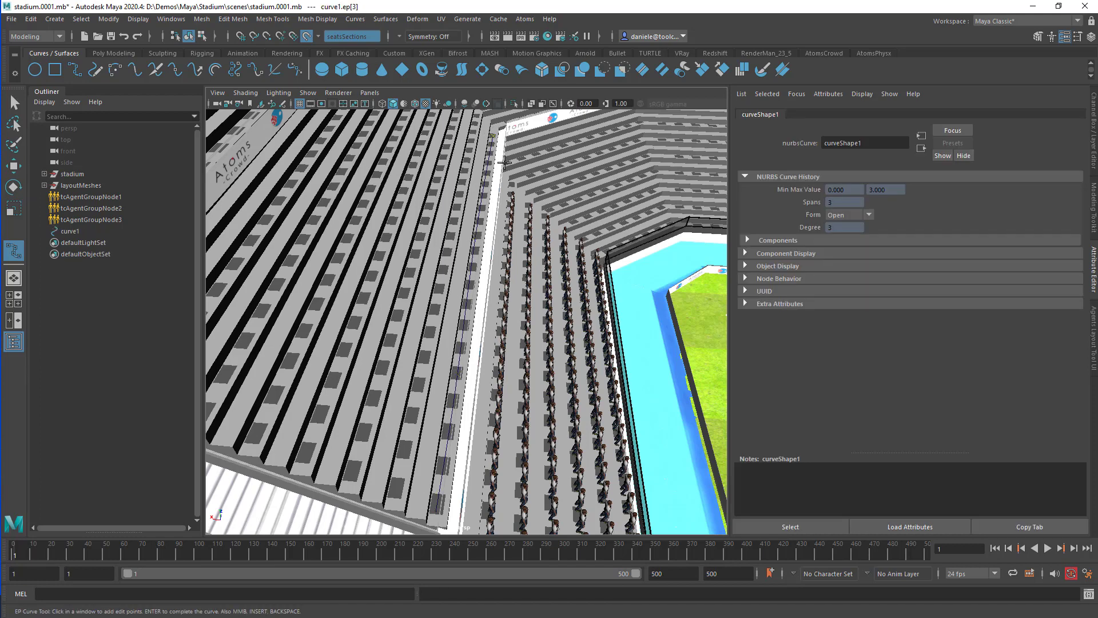
pyautogui.hotkey('ctrl', 'z')
pyautogui.hotkey('ctrl', 'z')
pyautogui.hotkey('ctrl', 'z')
# Step: Add three more points along the middle tier's lowest seat row up to the corner and finish the curve
pyautogui.click(456, 372)
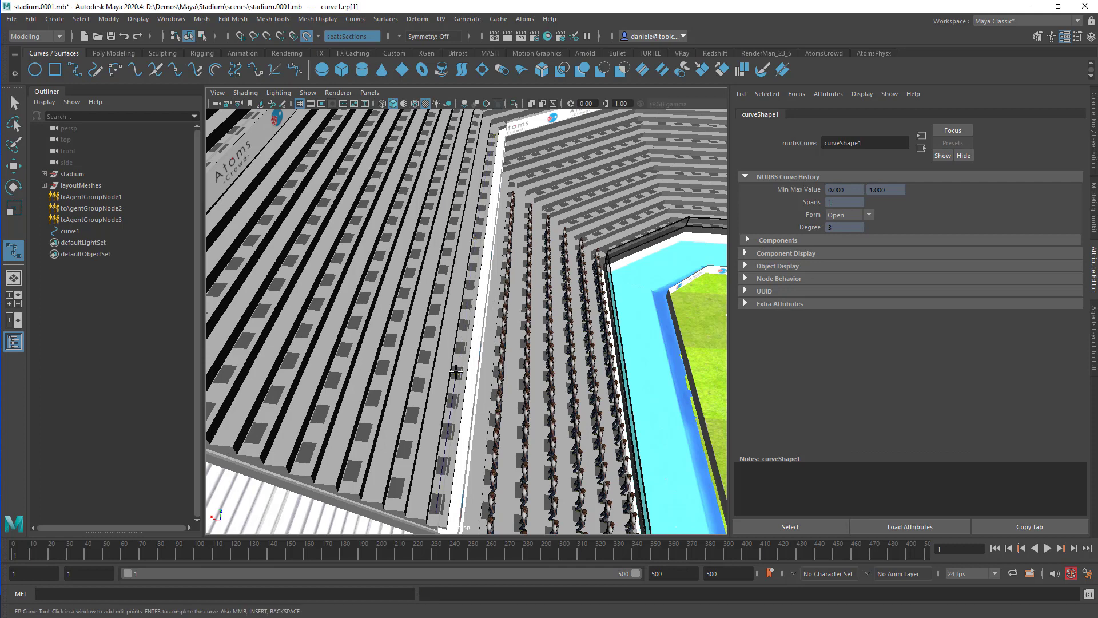
pyautogui.click(476, 252)
pyautogui.click(492, 134)
pyautogui.press('Return')
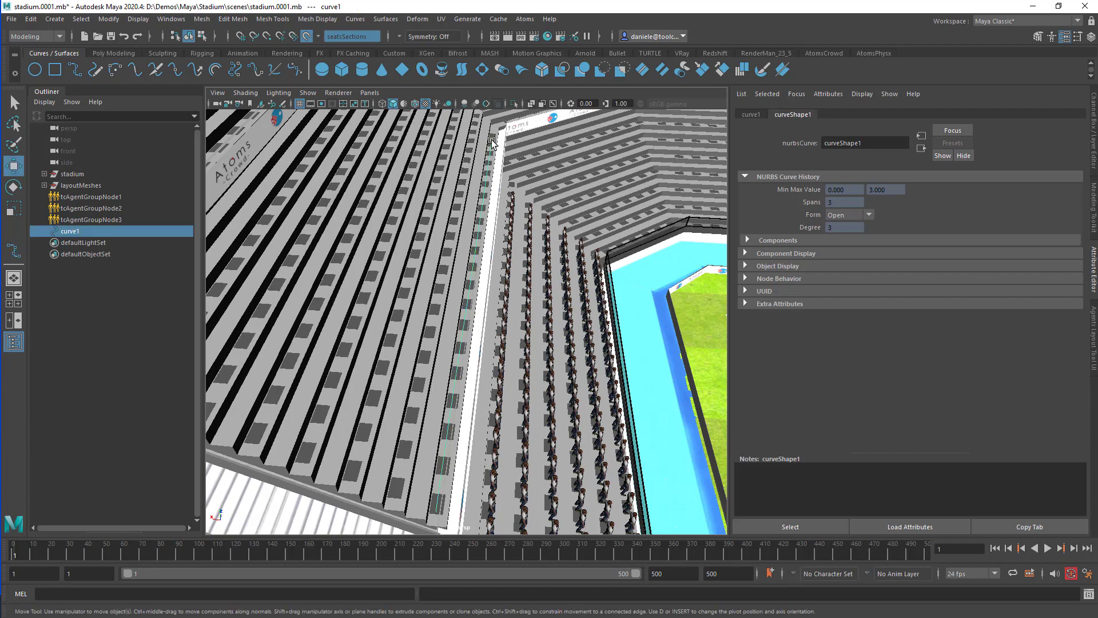
# Step: Draw a second EP curve with four points along the middle tier's top seat row, from the stairs to the corner
pyautogui.keyDown('alt'); pyautogui.moveTo(442, 244); pyautogui.dragTo(511, 243); pyautogui.keyUp('alt')
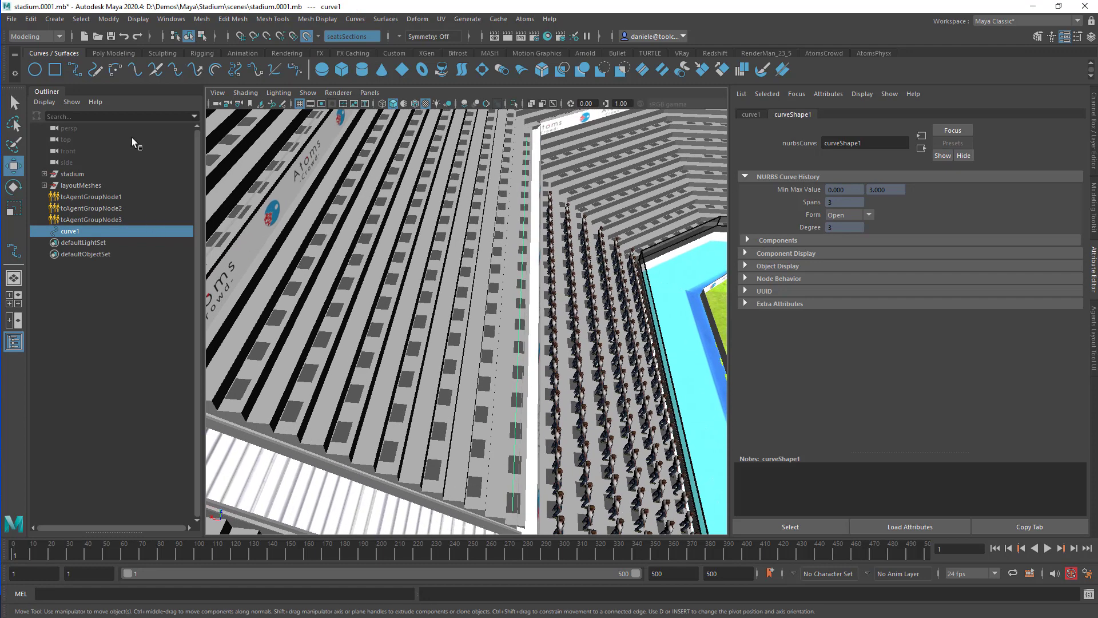
pyautogui.click(79, 68)
pyautogui.scroll(-3, 366, 209)
pyautogui.keyDown('alt'); pyautogui.moveTo(367, 209); pyautogui.dragTo(351, 416, button='middle'); pyautogui.keyUp('alt')
pyautogui.keyDown('alt'); pyautogui.moveTo(350, 416); pyautogui.dragTo(305, 438); pyautogui.keyUp('alt')
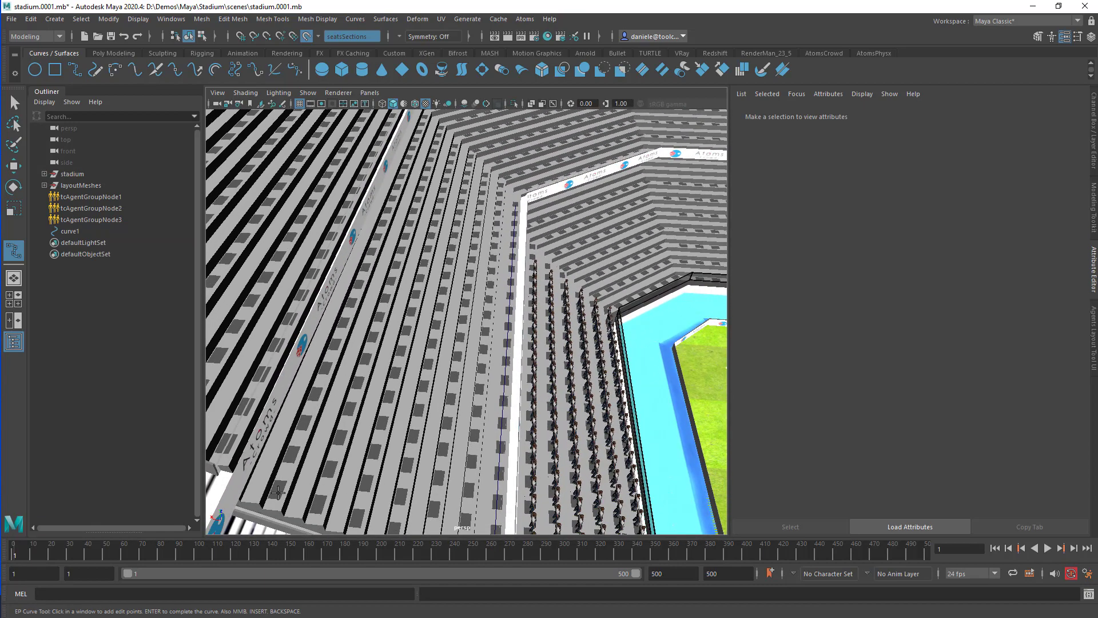
pyautogui.click(277, 487)
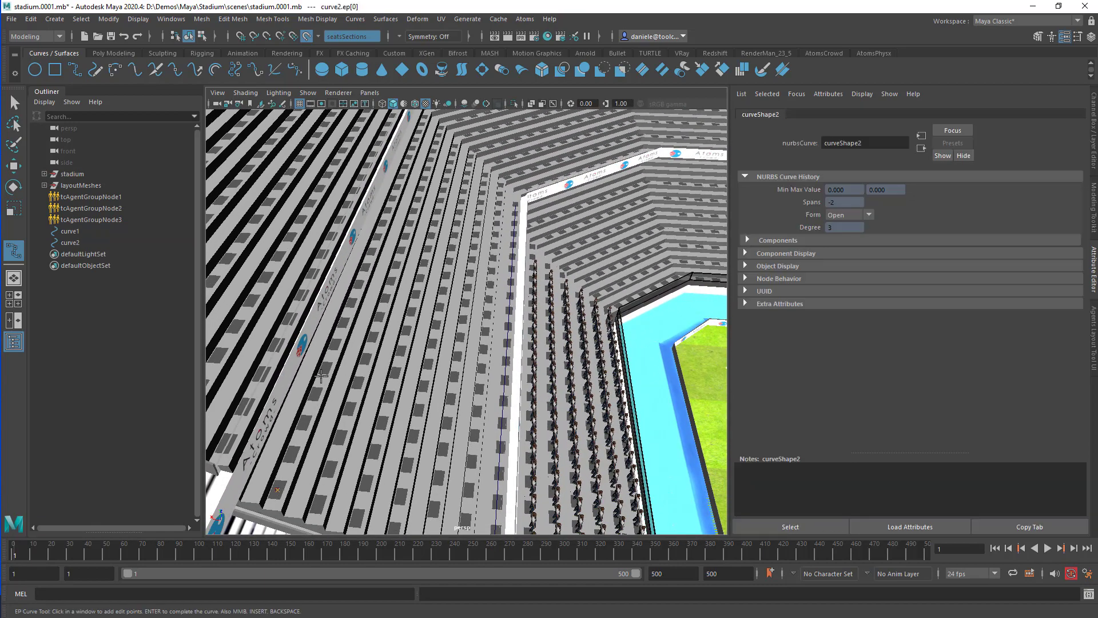
pyautogui.click(334, 346)
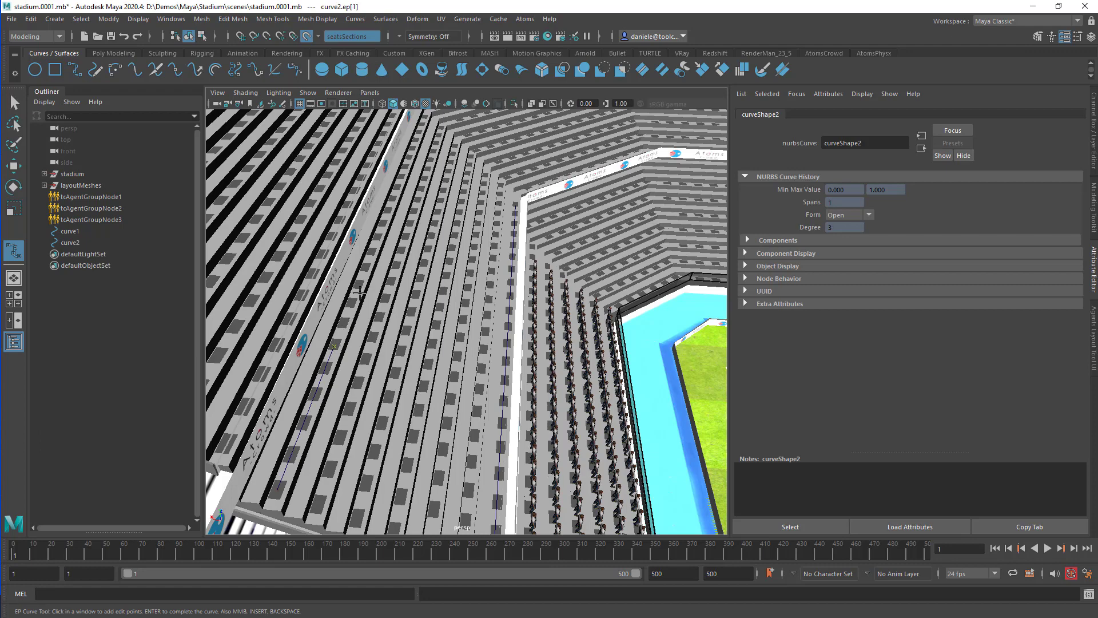
pyautogui.click(383, 223)
pyautogui.click(425, 117)
pyautogui.press('Return')
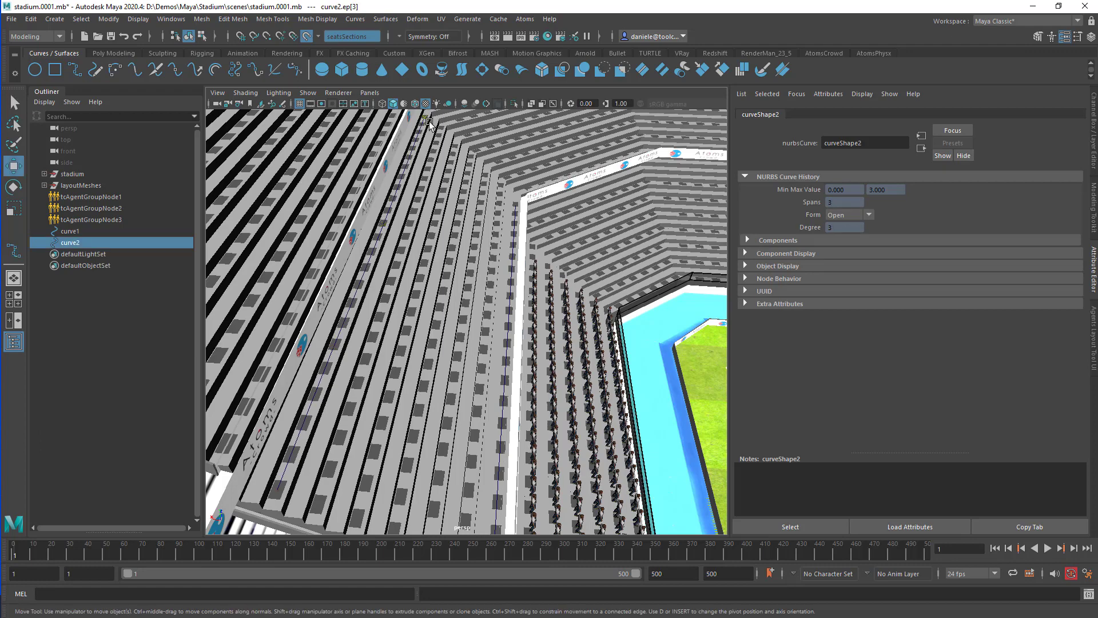
# Step: Add the curvePairLayout and stateMachine behaviour modules to tcAgentGroupNode3
pyautogui.keyDown('alt'); pyautogui.moveTo(418, 308); pyautogui.dragTo(307, 241); pyautogui.keyUp('alt')
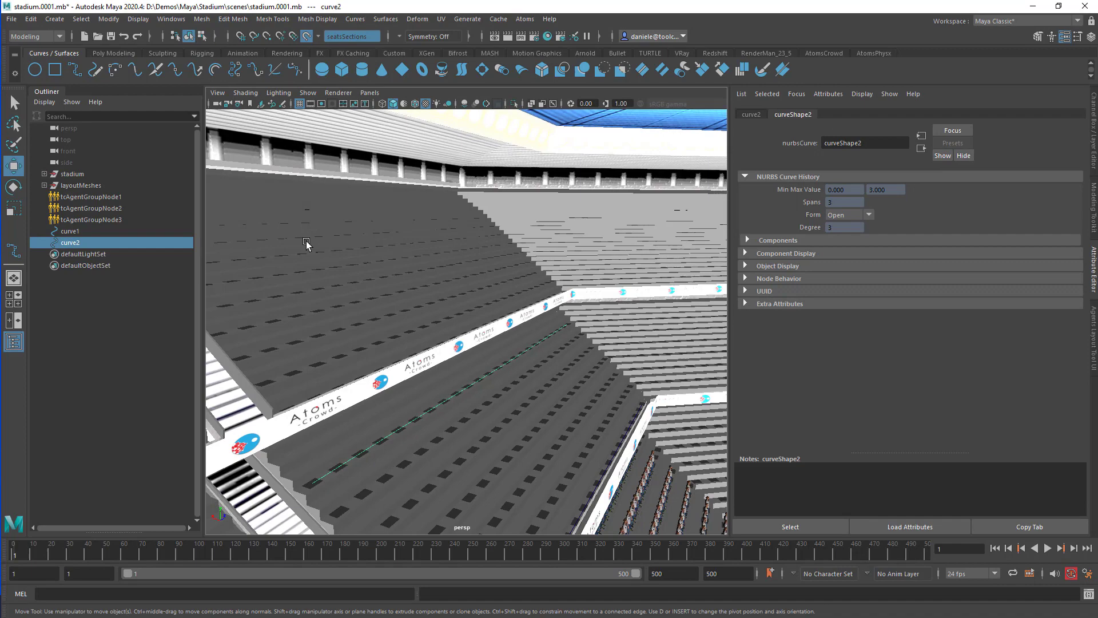
pyautogui.click(97, 222)
pyautogui.keyDown('alt'); pyautogui.moveTo(552, 325); pyautogui.dragTo(519, 284); pyautogui.keyUp('alt')
pyautogui.keyDown('alt'); pyautogui.moveTo(531, 371); pyautogui.dragTo(523, 435); pyautogui.keyUp('alt')
pyautogui.keyDown('alt'); pyautogui.moveTo(532, 369); pyautogui.dragTo(512, 361, button='right'); pyautogui.keyUp('alt')
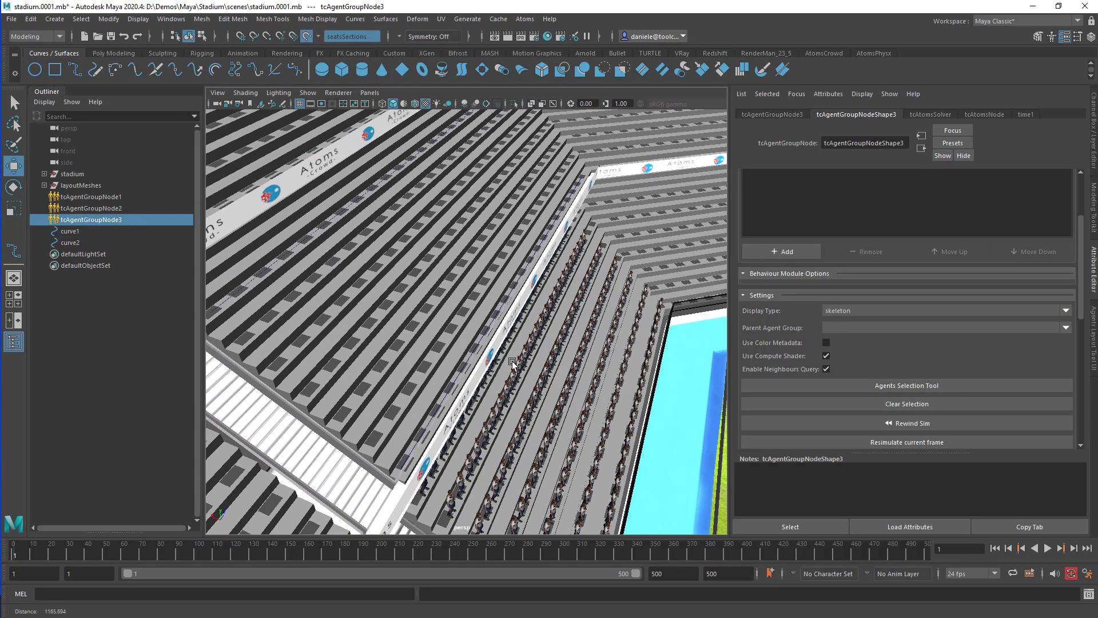
pyautogui.scroll(3, 812, 314)
pyautogui.click(809, 356)
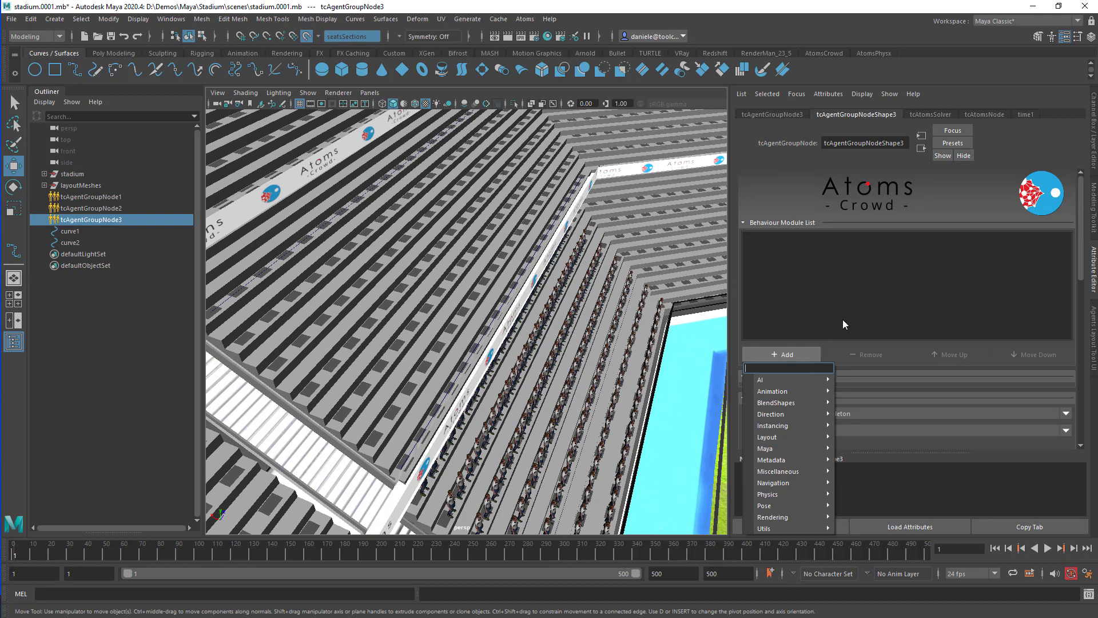
pyautogui.write('curvePairLayout')
pyautogui.press('Return')
pyautogui.click(778, 359)
pyautogui.write('stateMachine')
pyautogui.press('Return')
# Step: Assign curve1 and curve2 to the Curve1 and Curve2 inputs of the curvePairLayout module
pyautogui.click(791, 240)
pyautogui.scroll(-3, 788, 308)
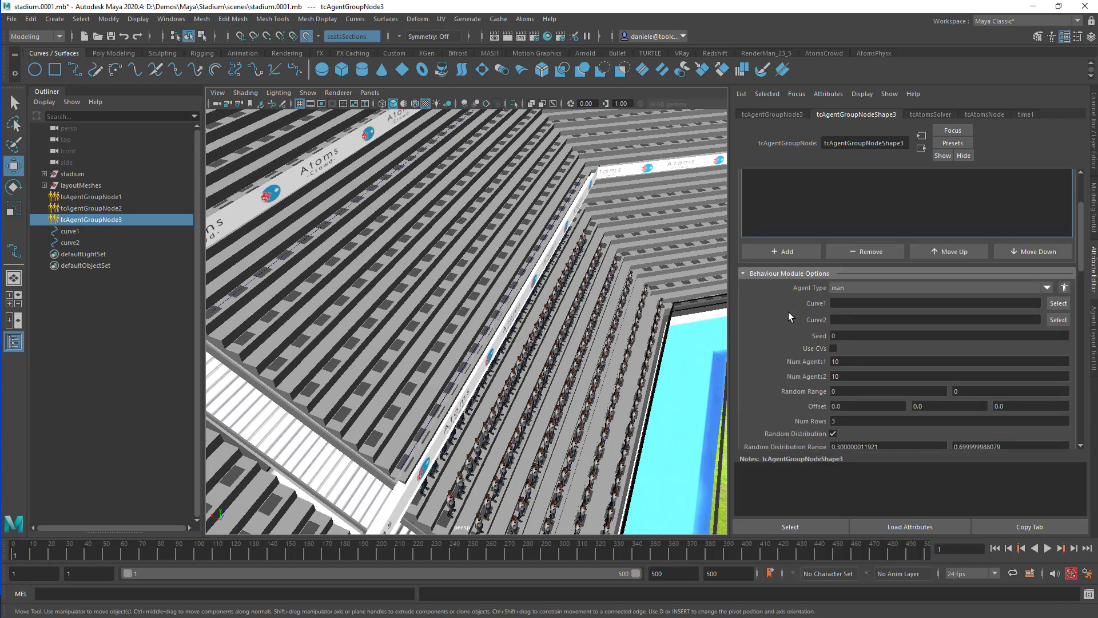
pyautogui.moveTo(71, 236); pyautogui.dragTo(777, 323, button='middle')
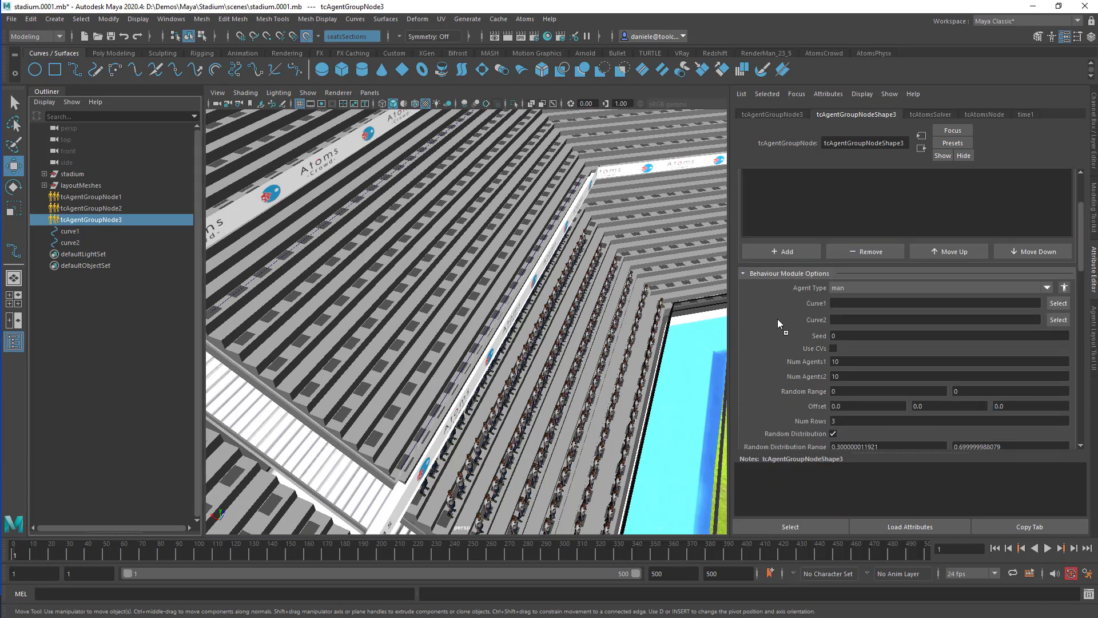
pyautogui.moveTo(73, 237); pyautogui.dragTo(848, 319, button='middle')
pyautogui.keyDown('alt'); pyautogui.moveTo(436, 296); pyautogui.dragTo(419, 336); pyautogui.keyUp('alt')
pyautogui.keyDown('alt'); pyautogui.moveTo(419, 336); pyautogui.dragTo(455, 252, button='middle'); pyautogui.keyUp('alt')
# Step: Set the curvePairLayout module's Direction Type to custom direction with a first Direction value of -1.0
pyautogui.scroll(-6, 782, 366)
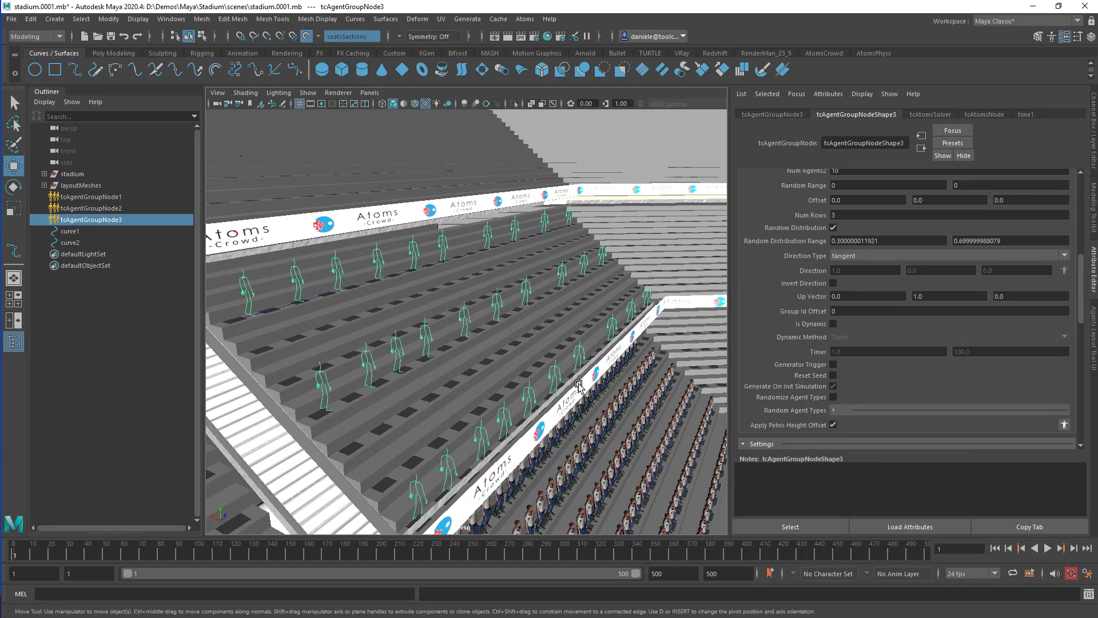
pyautogui.scroll(2, 853, 291)
pyautogui.click(857, 290)
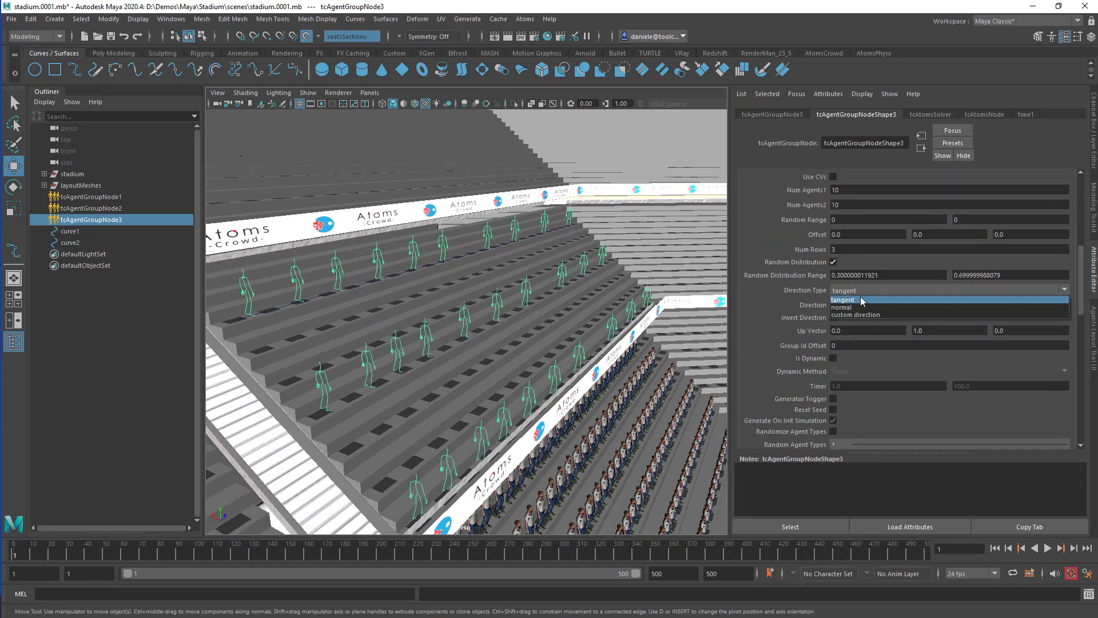
pyautogui.click(860, 307)
pyautogui.click(857, 292)
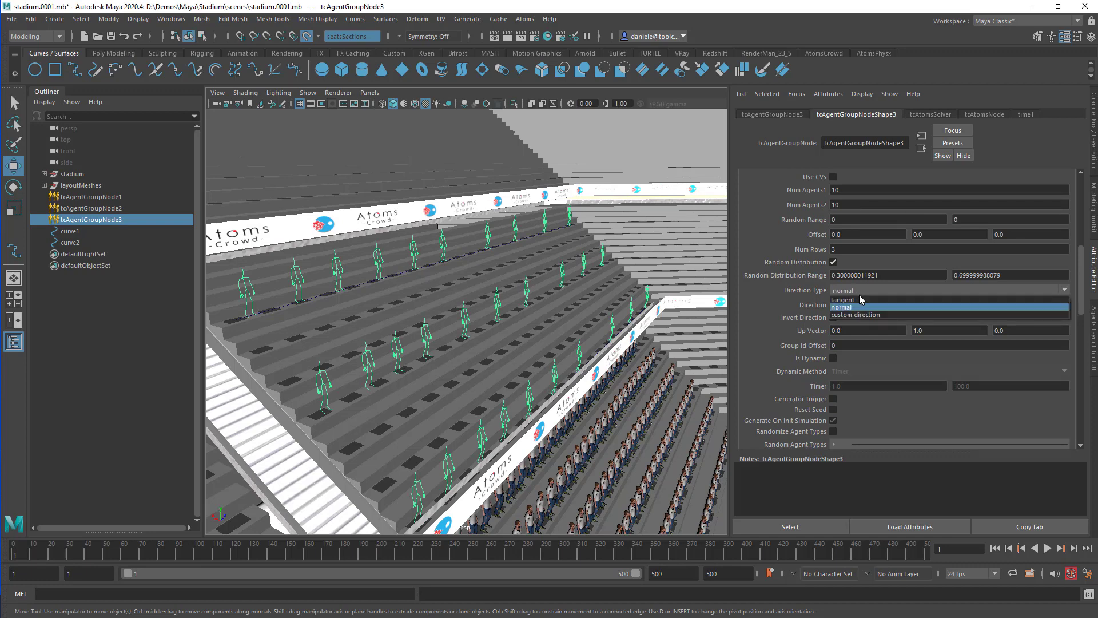
pyautogui.click(858, 308)
pyautogui.click(858, 305)
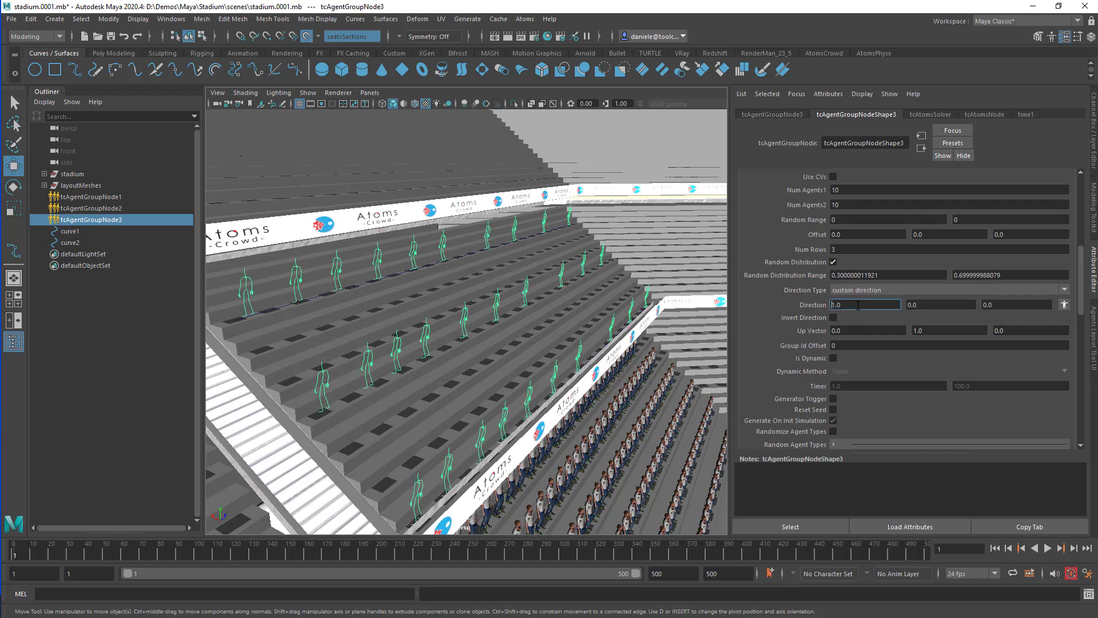
pyautogui.write('-')
pyautogui.press('Return')
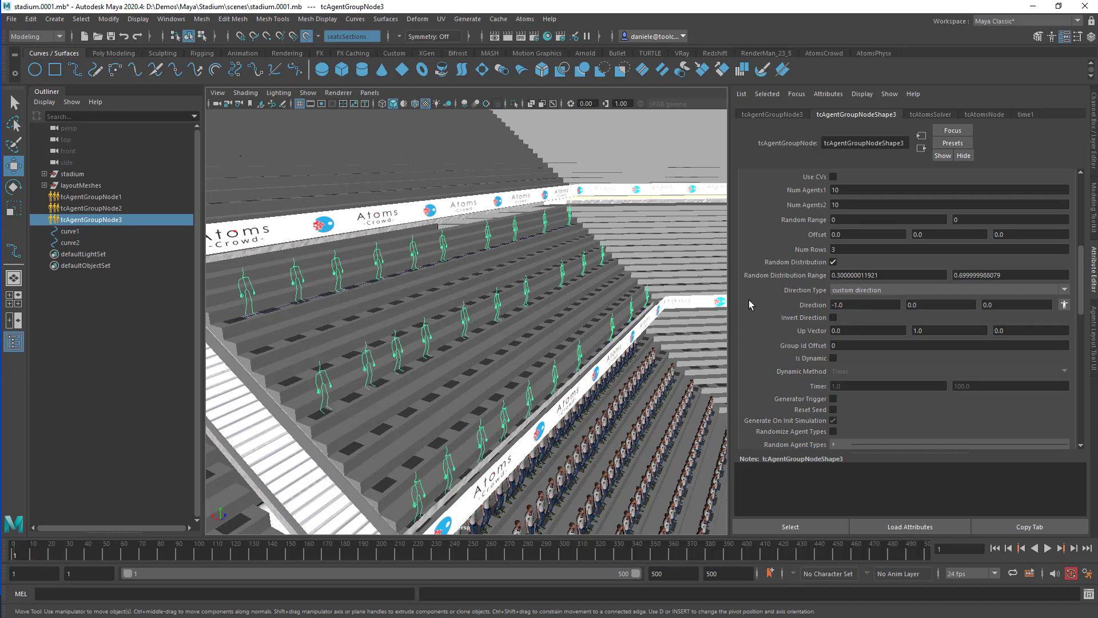
# Step: Set Num Agents1 to 20 and Num Agents2 to 25 for the curvePairLayout module
pyautogui.scroll(1, 810, 286)
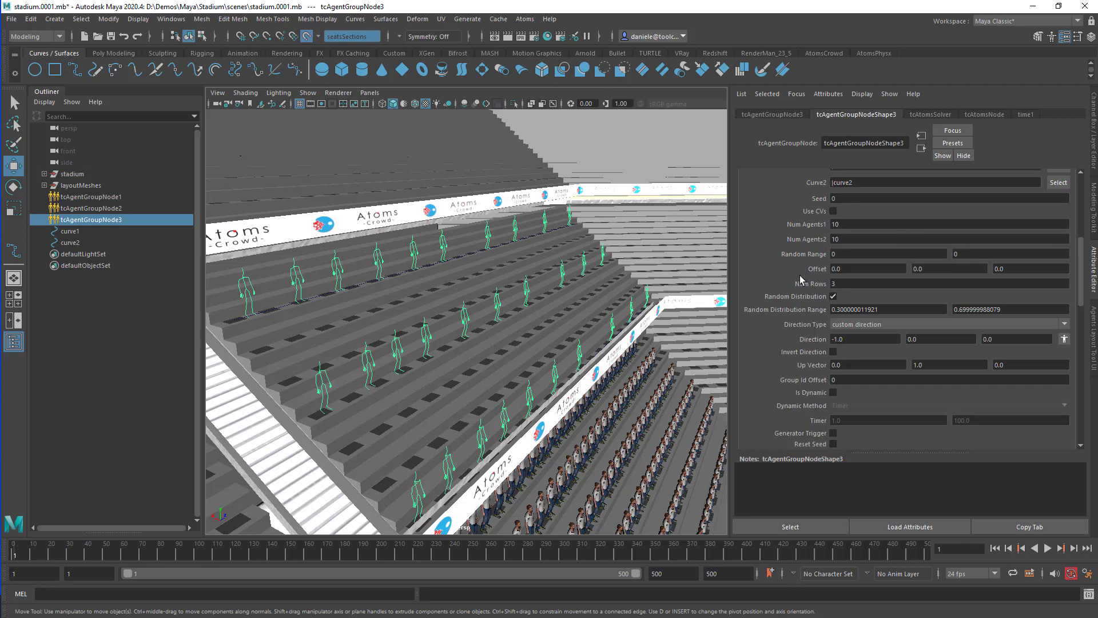
pyautogui.scroll(1, 800, 279)
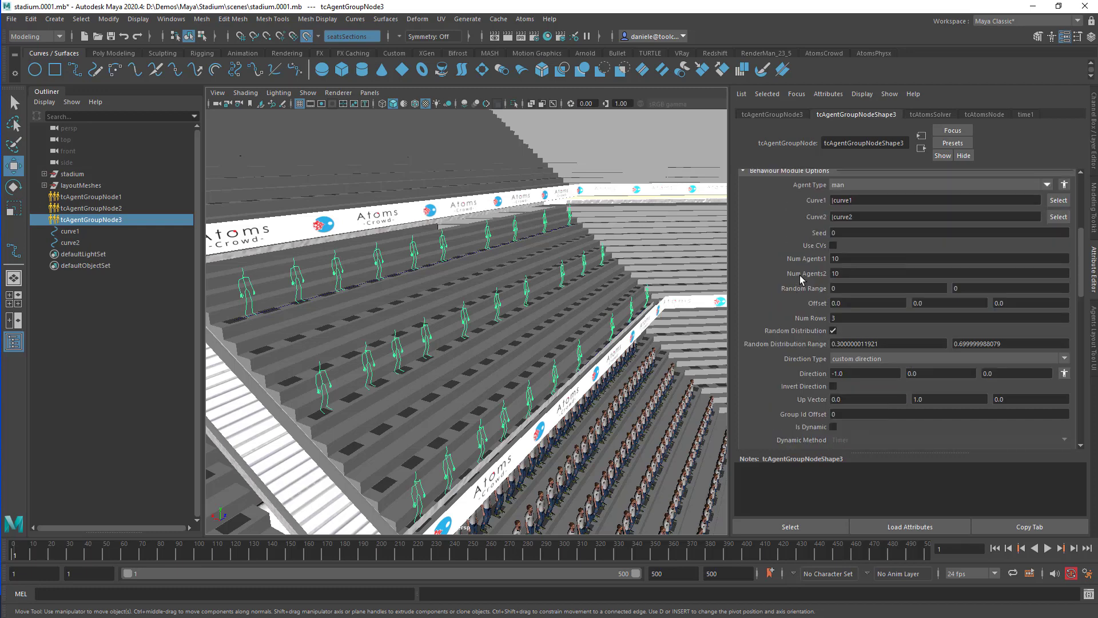
pyautogui.click(834, 245)
pyautogui.keyDown('alt'); pyautogui.moveTo(497, 296); pyautogui.dragTo(809, 262); pyautogui.keyUp('alt')
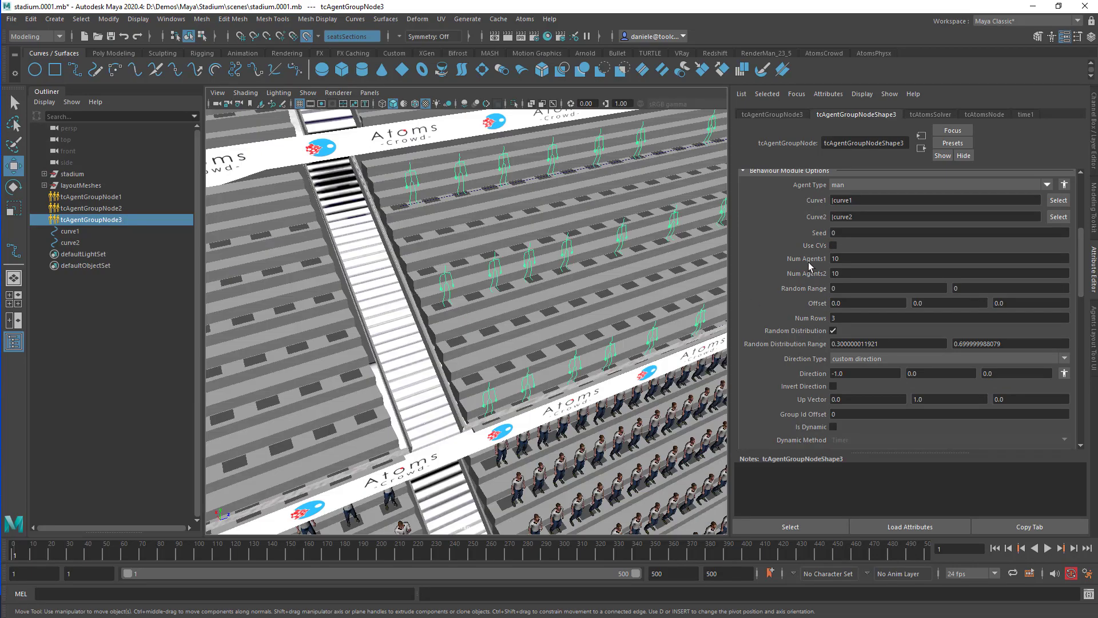
pyautogui.keyDown('alt'); pyautogui.moveTo(671, 246); pyautogui.dragTo(363, 300, button='middle'); pyautogui.keyUp('alt')
pyautogui.scroll(-2, 488, 277)
pyautogui.click(887, 261)
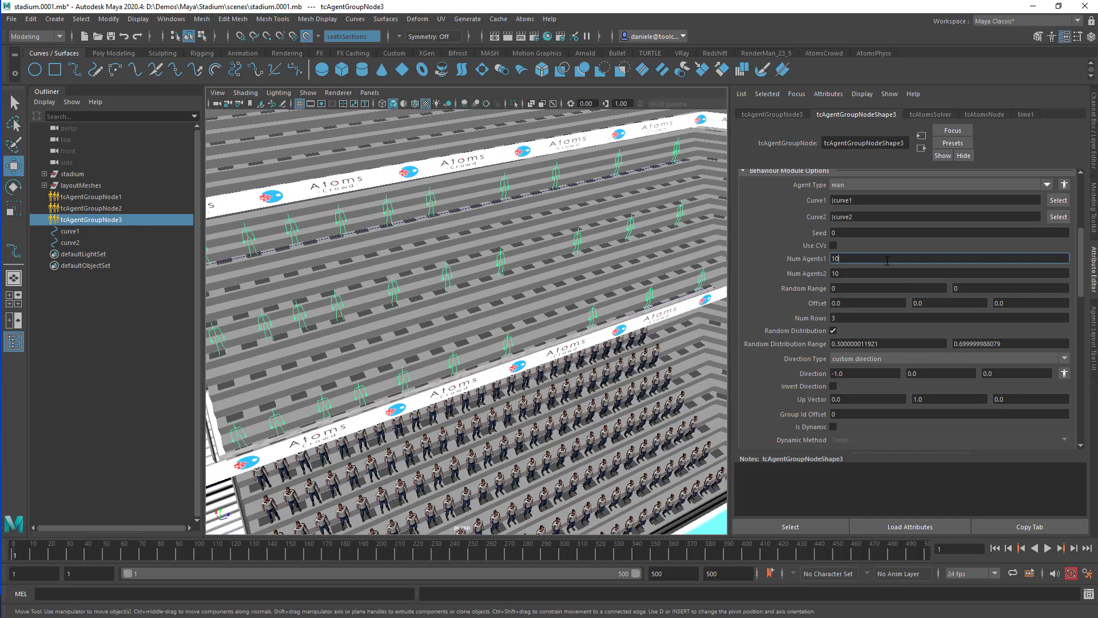
pyautogui.press('Return')
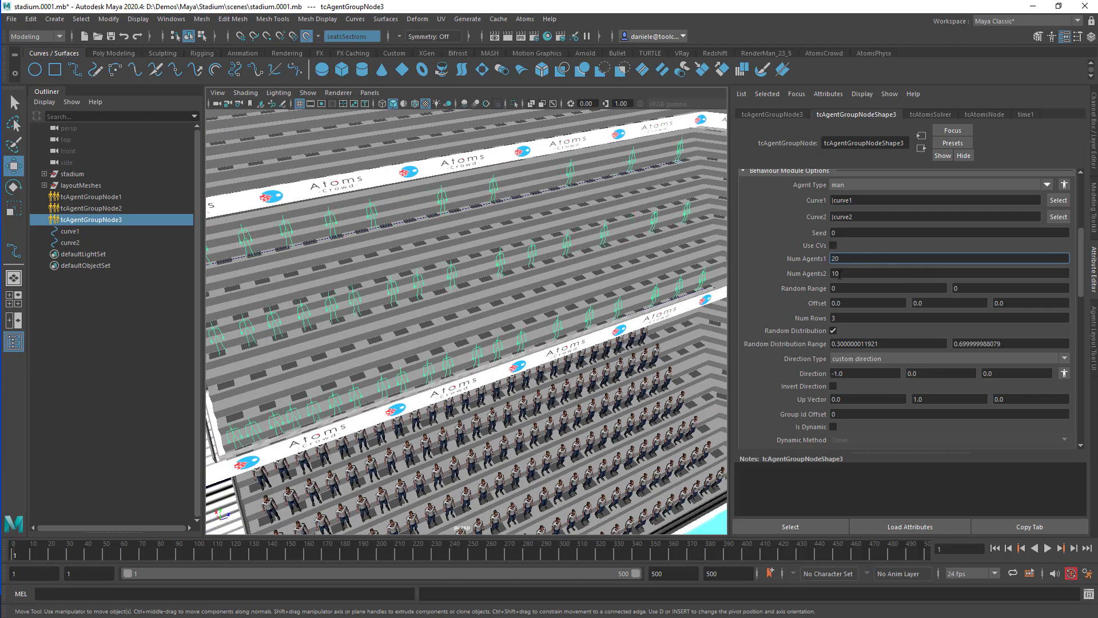
pyautogui.doubleClick(840, 275)
pyautogui.write('2')
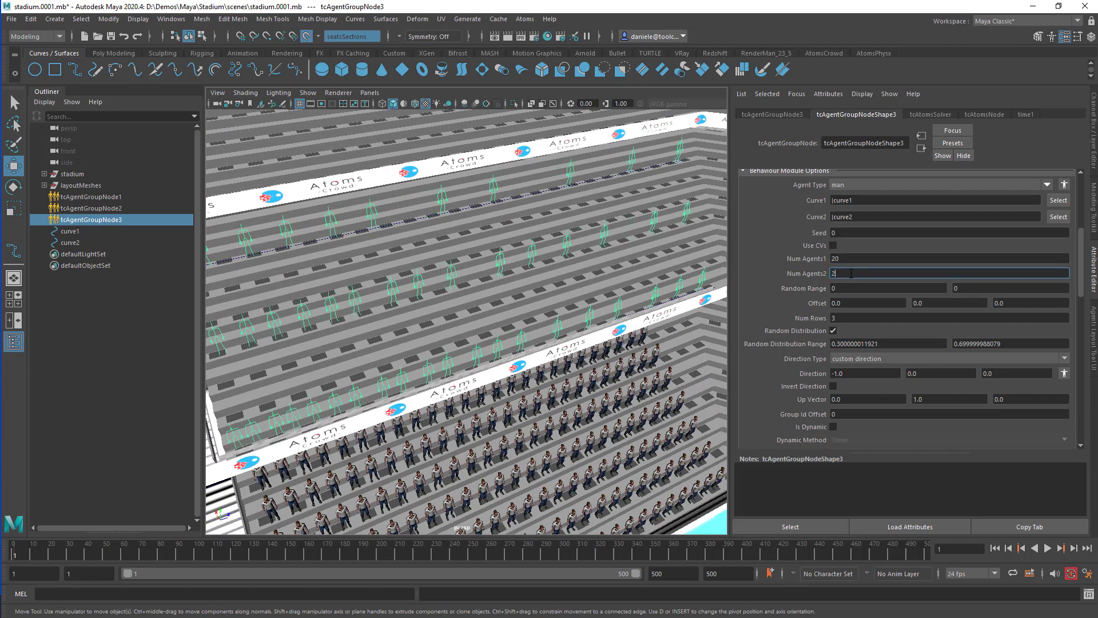
pyautogui.write('5')
pyautogui.press('Return')
pyautogui.keyDown('alt'); pyautogui.moveTo(660, 310); pyautogui.dragTo(635, 257); pyautogui.keyUp('alt')
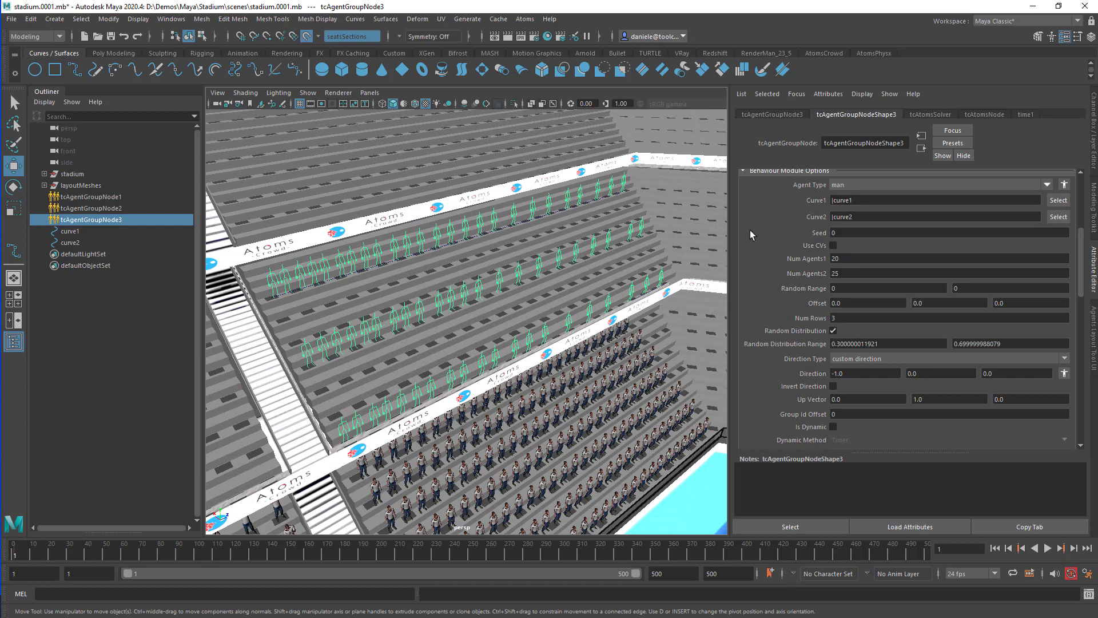
# Step: Set the curvePairLayout module's Num Rows to 7
pyautogui.moveTo(853, 294)
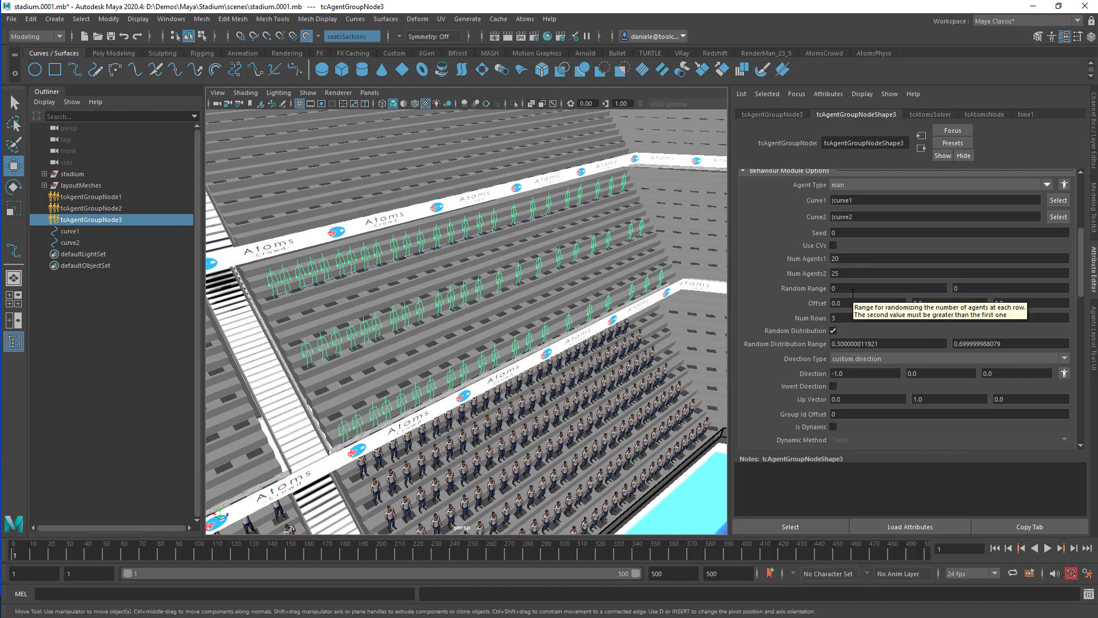
pyautogui.click(847, 318)
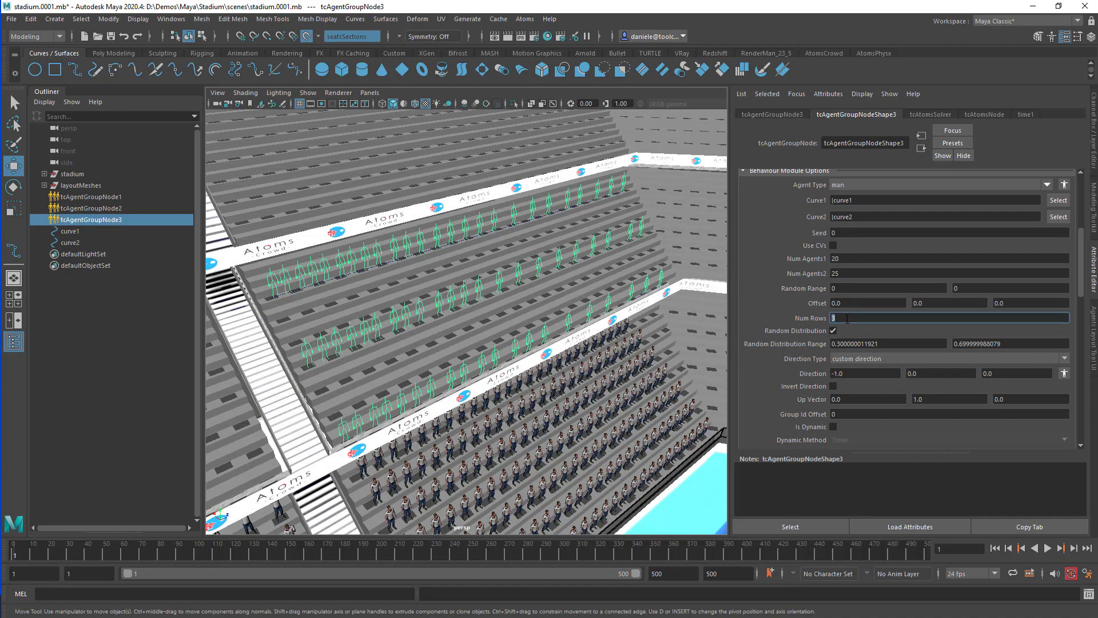
pyautogui.write('7')
pyautogui.press('Return')
pyautogui.keyDown('alt'); pyautogui.moveTo(498, 329); pyautogui.dragTo(470, 305, button='middle'); pyautogui.keyUp('alt')
pyautogui.keyDown('alt'); pyautogui.moveTo(469, 306); pyautogui.dragTo(523, 273); pyautogui.keyUp('alt')
pyautogui.keyDown('alt'); pyautogui.moveTo(440, 317); pyautogui.dragTo(492, 325); pyautogui.keyUp('alt')
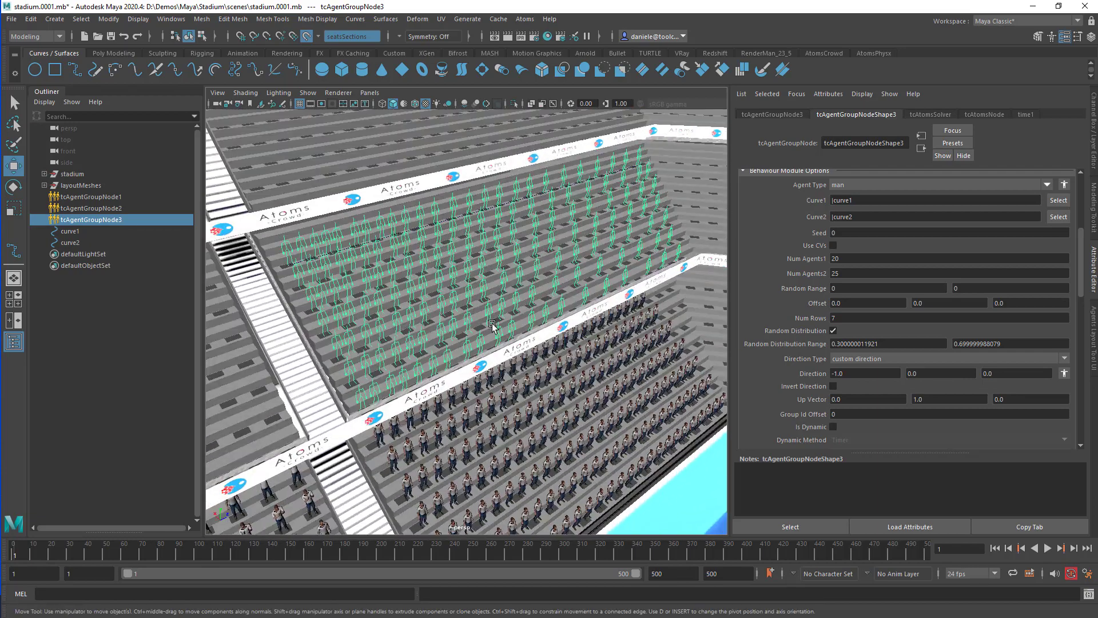
# Step: Set the Random Range for the number of agents in each row to 5 and 10
pyautogui.doubleClick(859, 288)
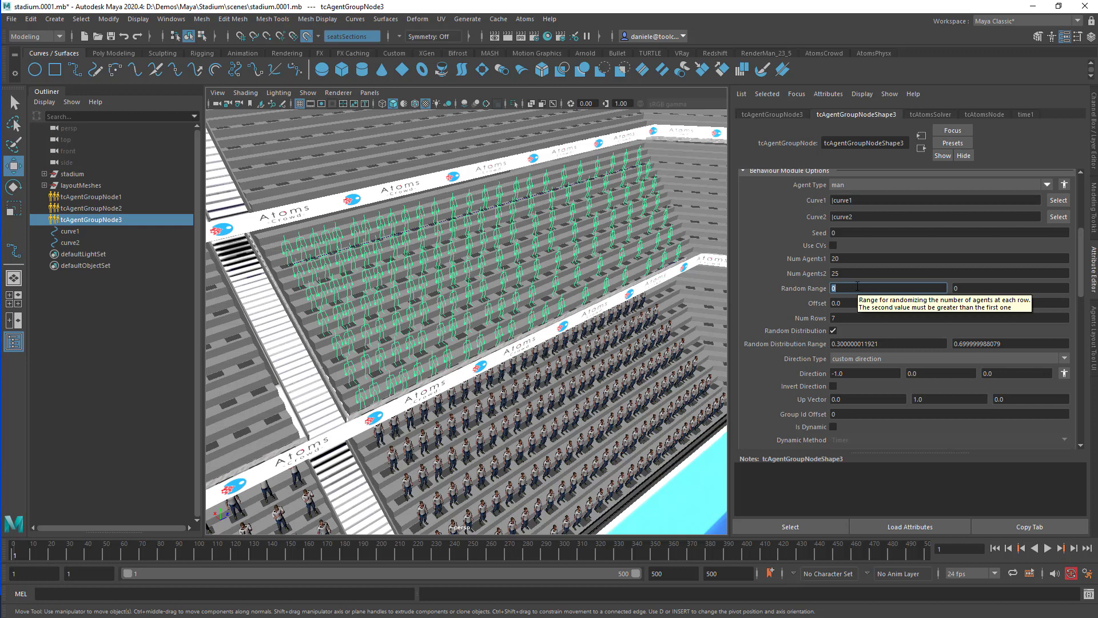
pyautogui.write('5')
pyautogui.press('Tab')
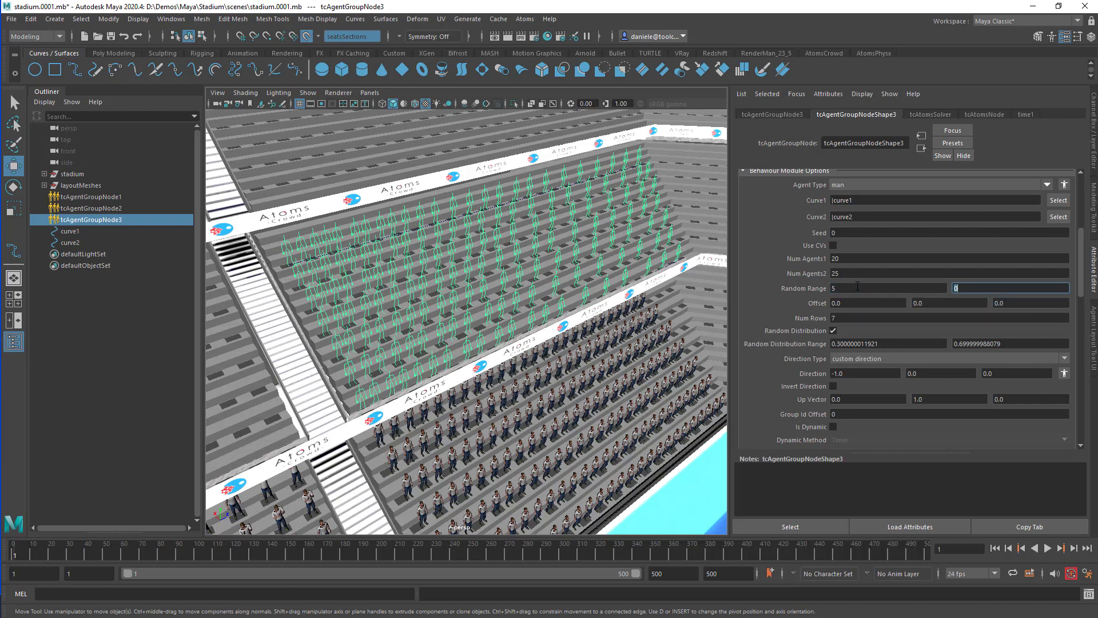
pyautogui.write('10')
pyautogui.press('Return')
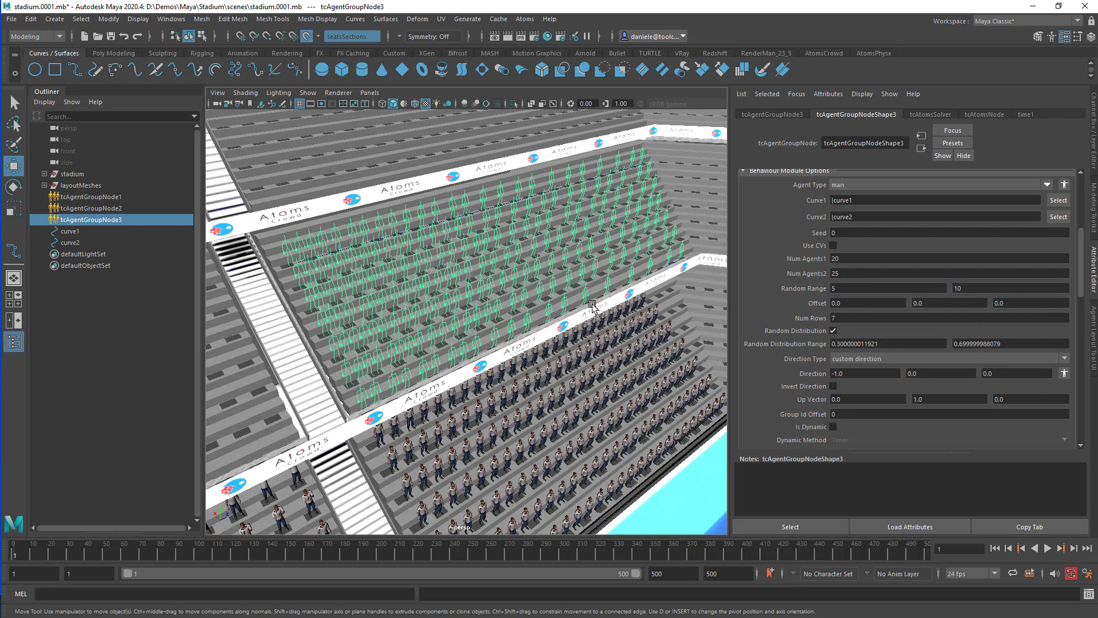
pyautogui.keyDown('alt'); pyautogui.moveTo(593, 305); pyautogui.dragTo(452, 333, button='middle'); pyautogui.keyUp('alt')
pyautogui.keyDown('alt'); pyautogui.moveTo(452, 333); pyautogui.dragTo(372, 312); pyautogui.keyUp('alt')
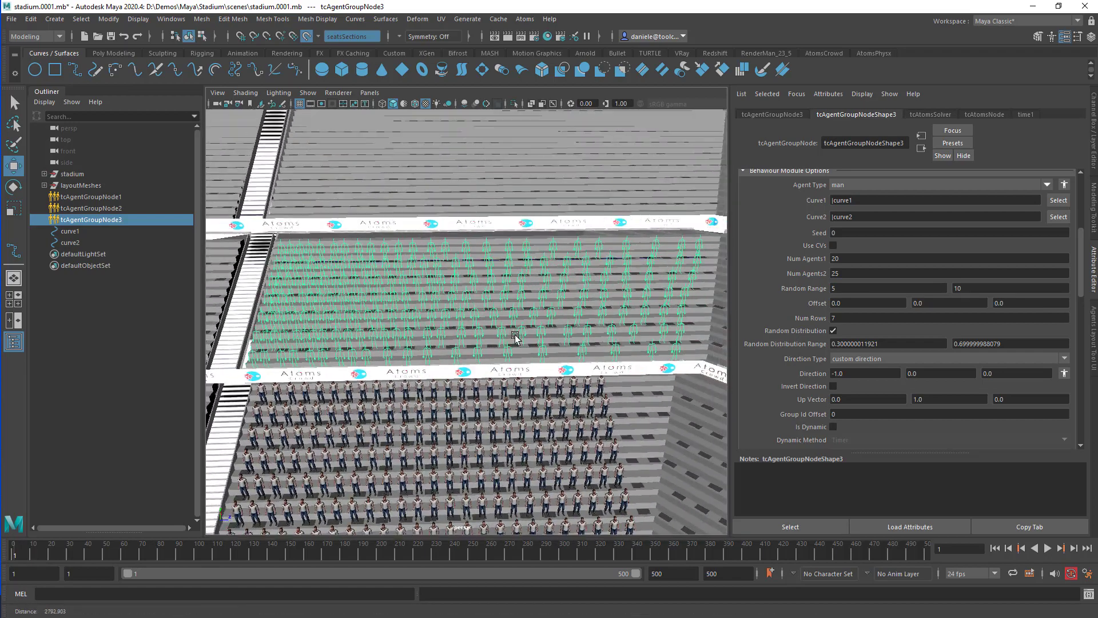
# Step: Set the curvePairLayout module's Random Distribution Range to 0.5 and 1
pyautogui.scroll(-1, 804, 379)
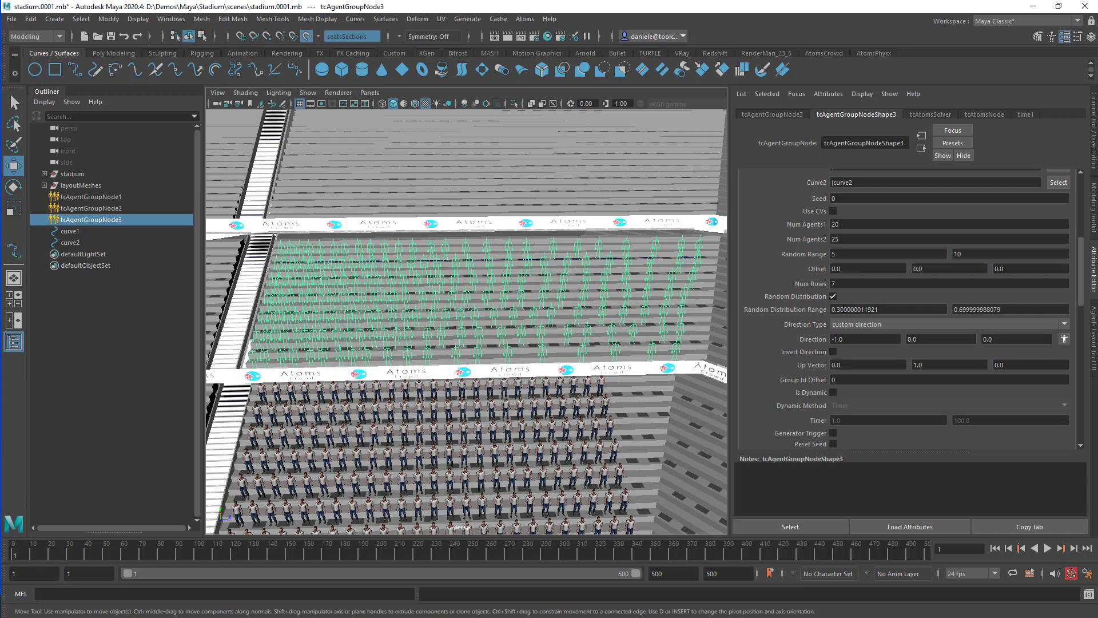
pyautogui.doubleClick(855, 310)
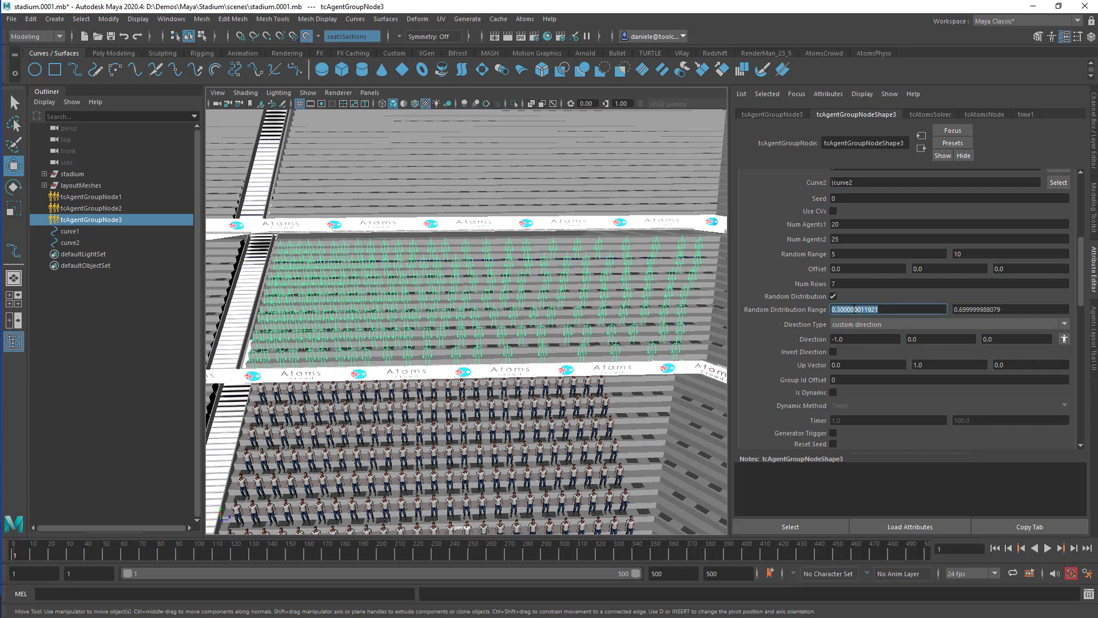
pyautogui.press('BackSpace')
pyautogui.press('Tab')
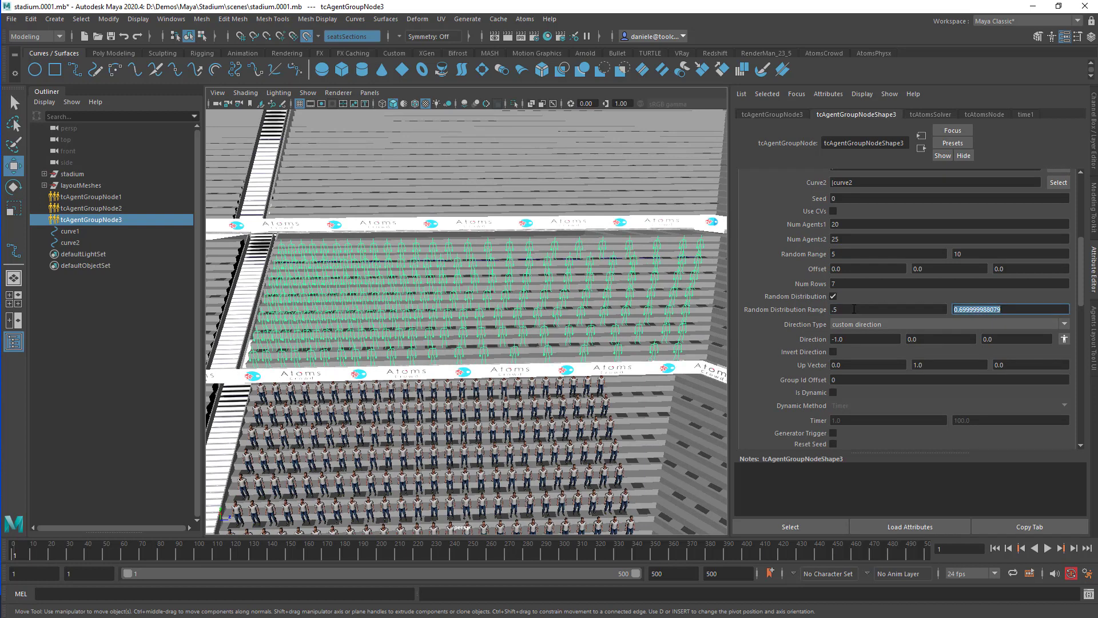
pyautogui.tripleClick(976, 308)
pyautogui.write('0.9')
pyautogui.press('Return')
pyautogui.tripleClick(976, 307)
pyautogui.write('1')
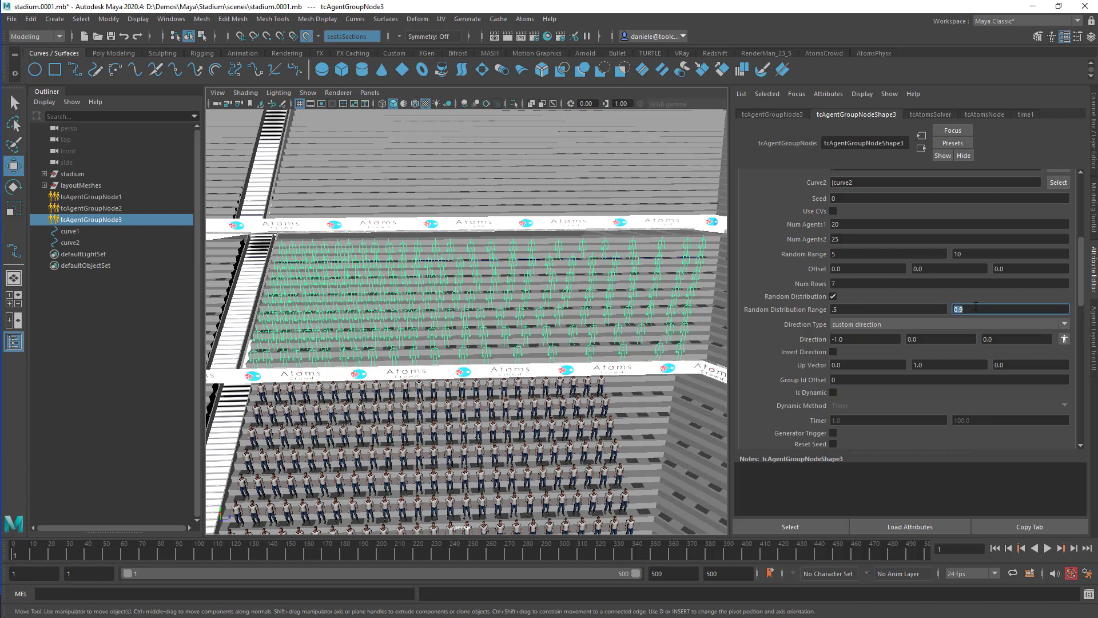
pyautogui.press('Tab')
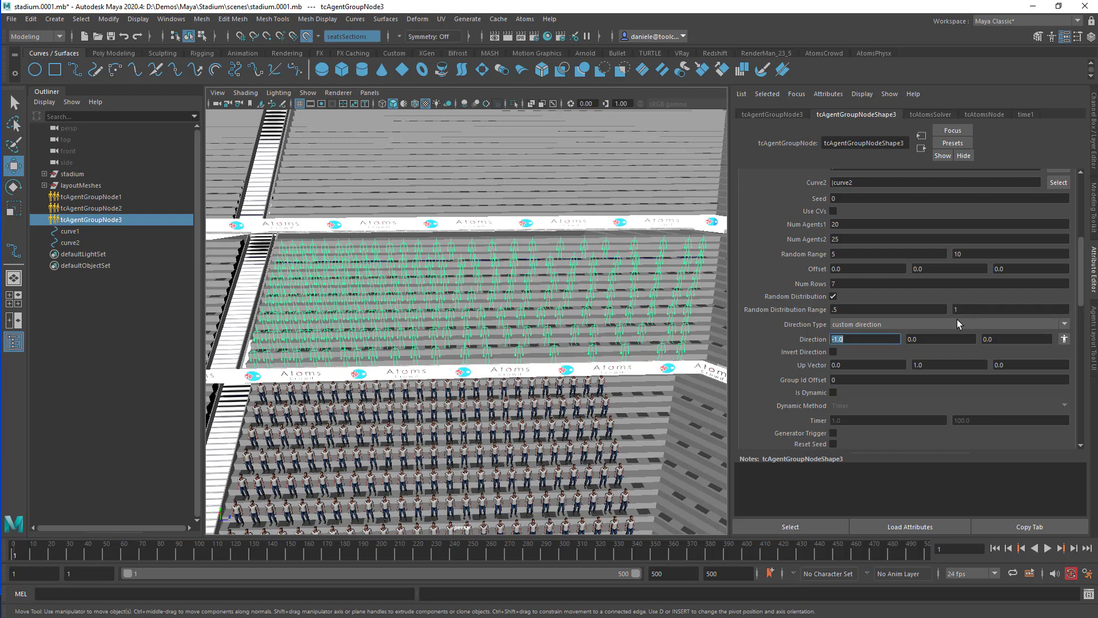
# Step: Try 0 as the lower Random Distribution Range value and return it to 0.5
pyautogui.click(866, 310)
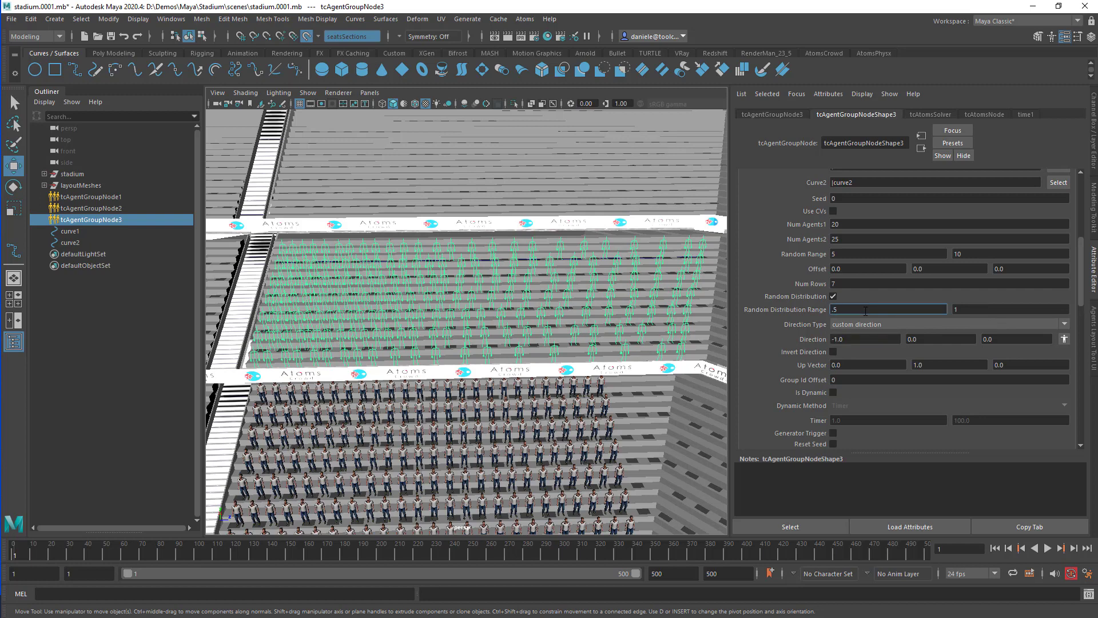
pyautogui.write('0')
pyautogui.press('Return')
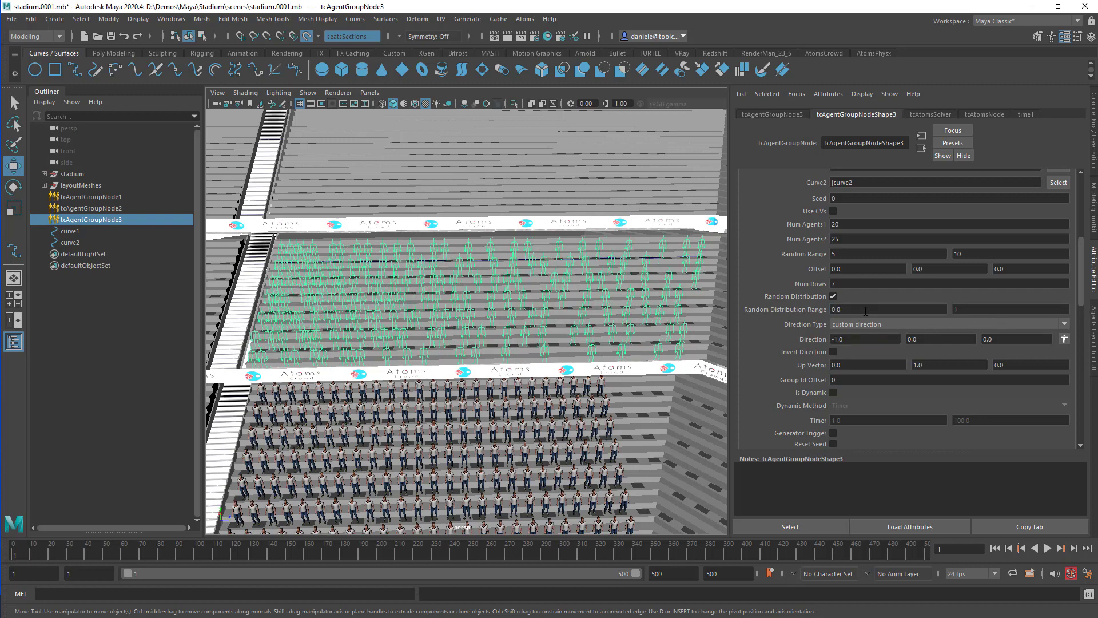
pyautogui.write('0.5')
pyautogui.press('Return')
pyautogui.keyDown('alt'); pyautogui.moveTo(629, 289); pyautogui.dragTo(455, 334); pyautogui.keyUp('alt')
pyautogui.keyDown('alt'); pyautogui.moveTo(532, 298); pyautogui.dragTo(518, 317); pyautogui.keyUp('alt')
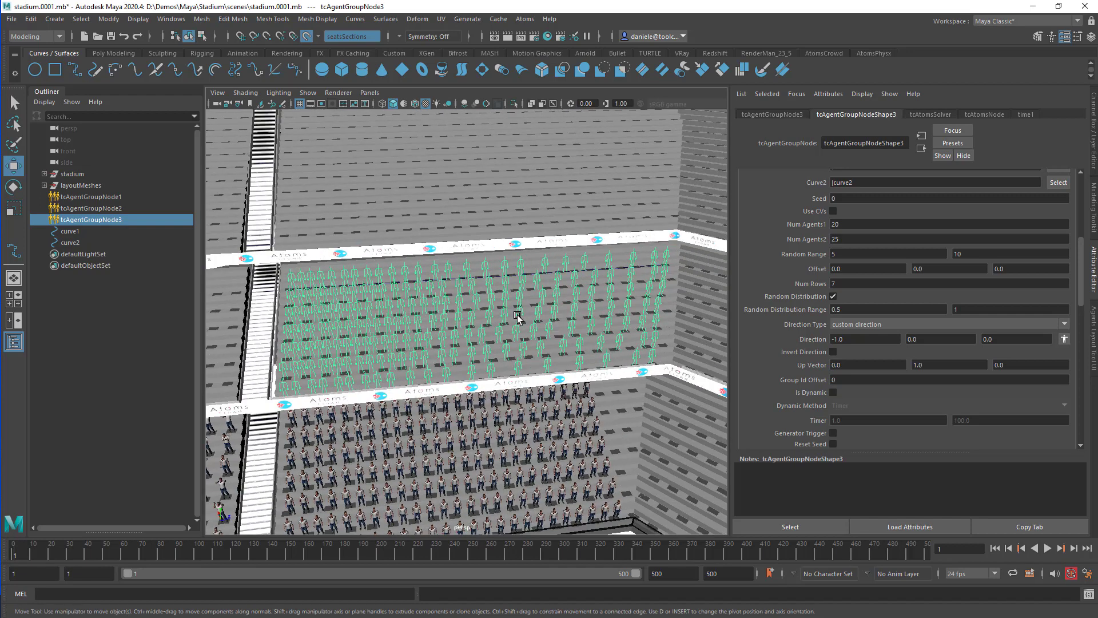
# Step: Set the display type of tcAgentGroupNode3 to skin and review the agents on the middle tier
pyautogui.scroll(-8, 789, 276)
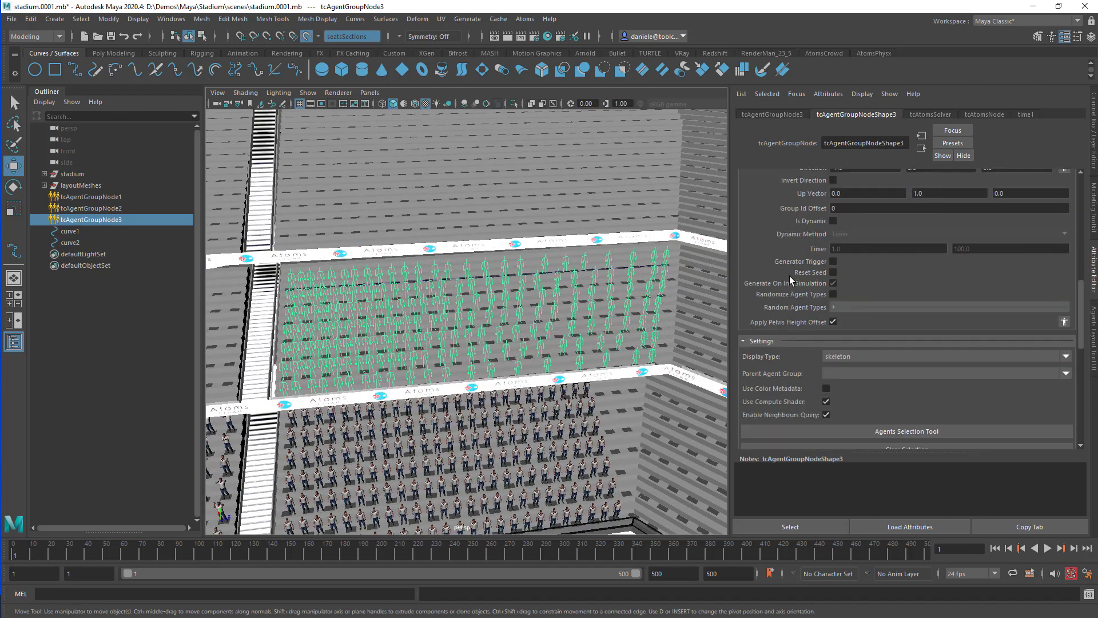
pyautogui.click(851, 289)
pyautogui.click(852, 312)
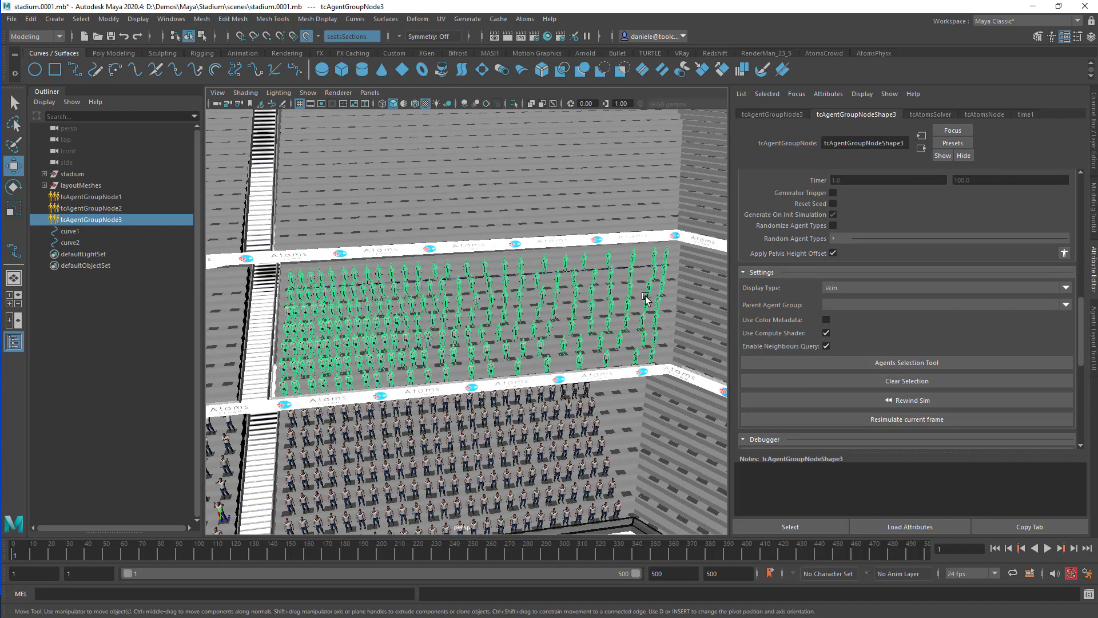
pyautogui.scroll(8, 785, 266)
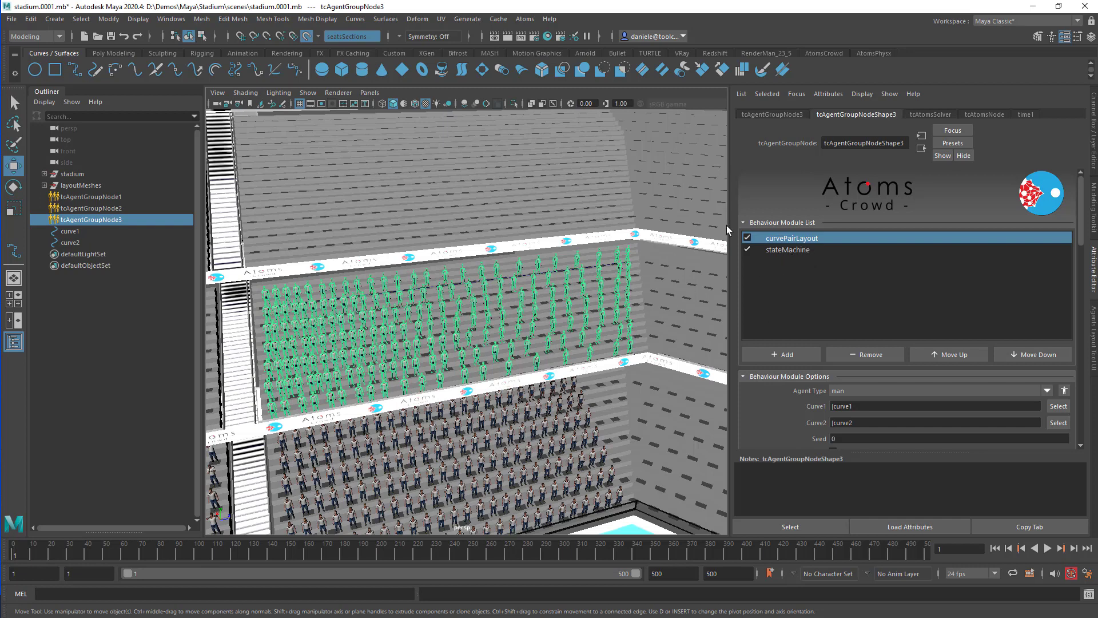
pyautogui.scroll(-5, 781, 404)
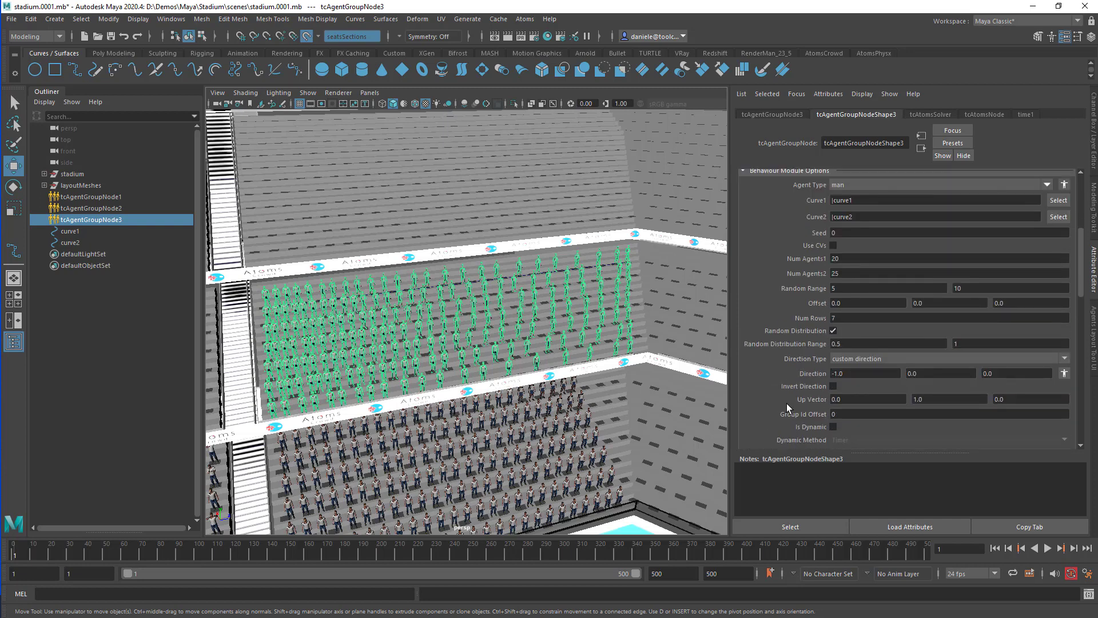
pyautogui.keyDown('alt'); pyautogui.moveTo(480, 372); pyautogui.dragTo(547, 268); pyautogui.keyUp('alt')
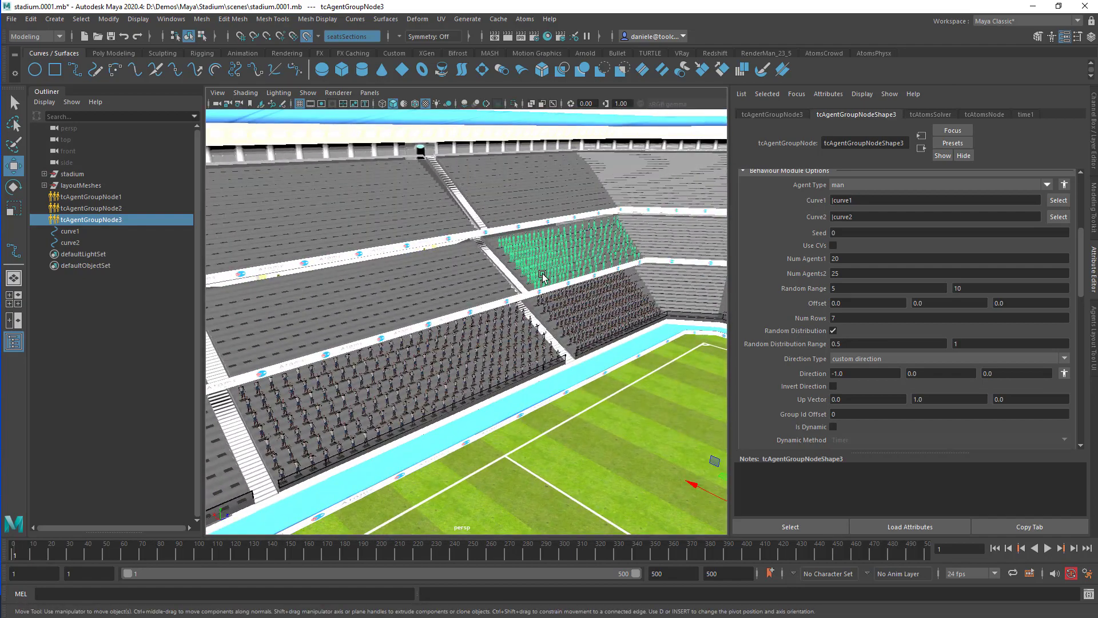
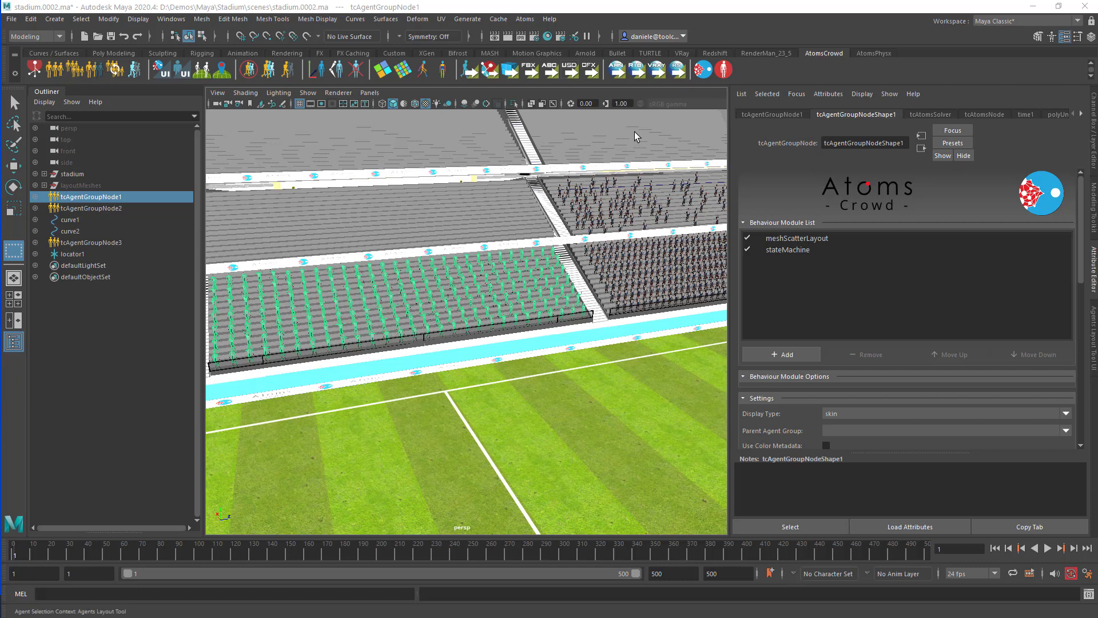
# Step: Open the Agents Layout Tool with tcAgentGroupNode1 selected
pyautogui.click(525, 19)
pyautogui.moveTo(561, 85)
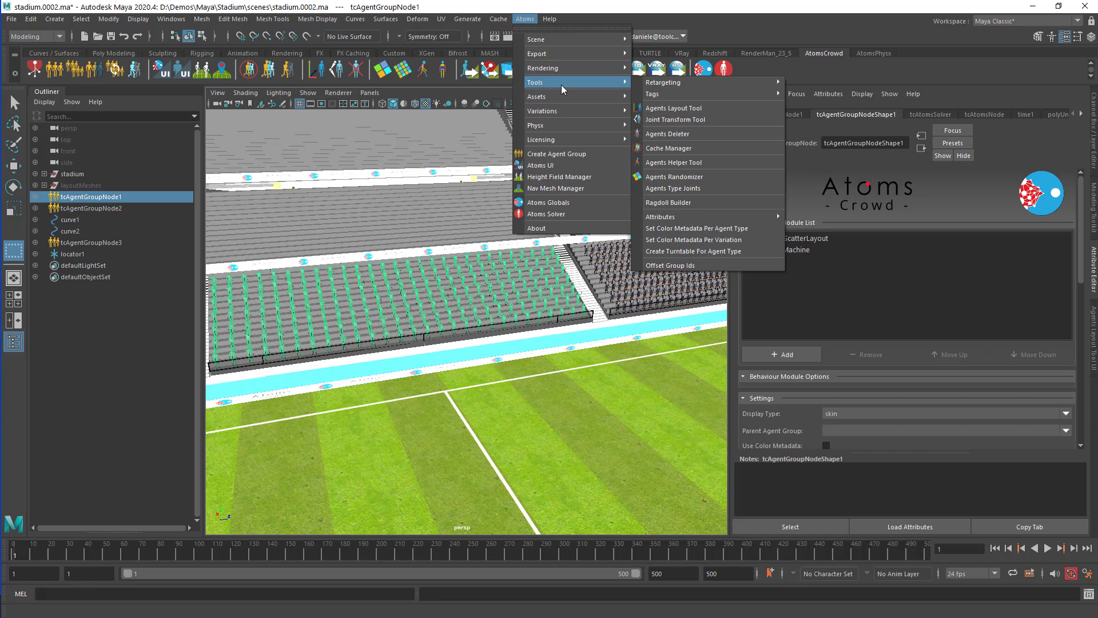
pyautogui.click(710, 109)
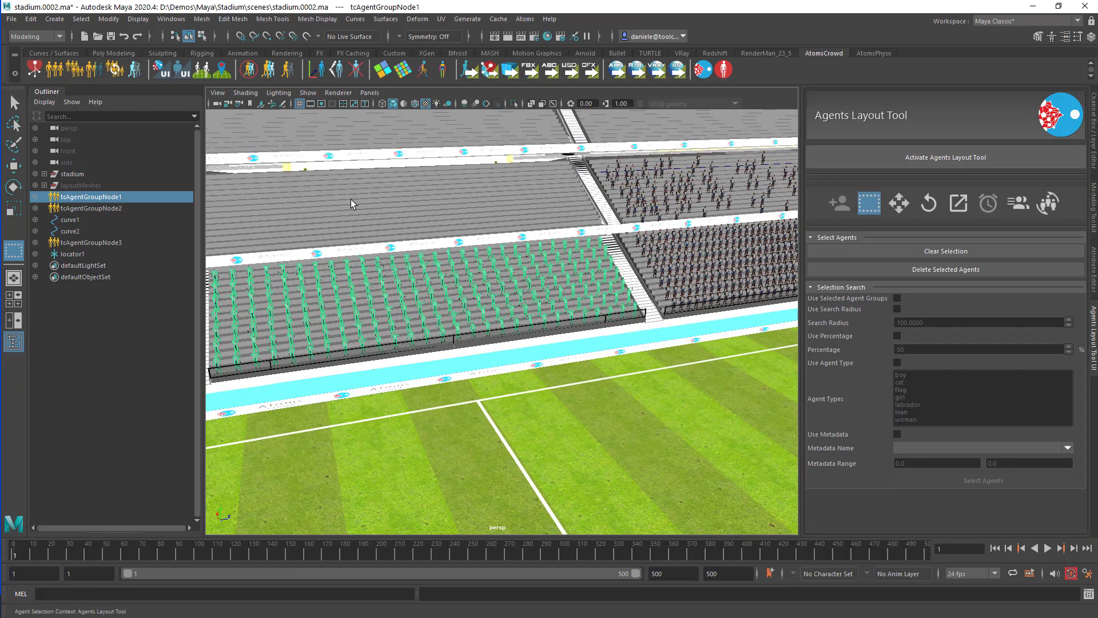
# Step: Select the agents in the lower tier's front corner beside the stairs and add a second cluster farther up the stand
pyautogui.keyDown('alt'); pyautogui.moveTo(394, 282); pyautogui.dragTo(464, 281, button='middle'); pyautogui.keyUp('alt')
pyautogui.keyDown('alt'); pyautogui.moveTo(464, 281); pyautogui.dragTo(527, 277, button='right'); pyautogui.keyUp('alt')
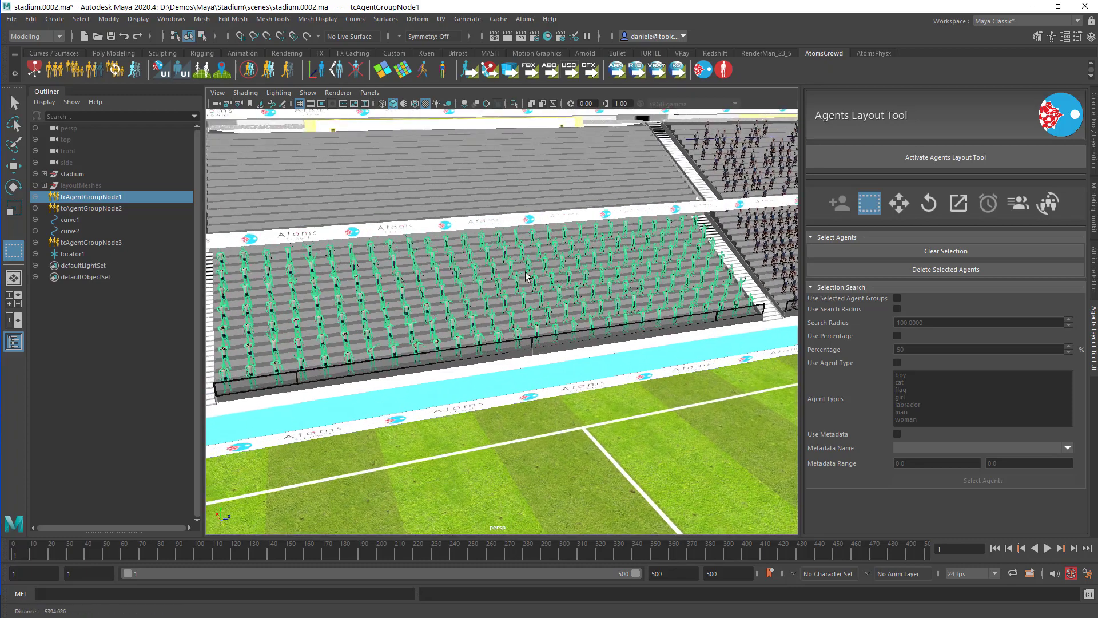
pyautogui.keyDown('alt'); pyautogui.moveTo(527, 276); pyautogui.dragTo(612, 246, button='middle'); pyautogui.keyUp('alt')
pyautogui.moveTo(420, 294)
pyautogui.keyDown('alt'); pyautogui.mouseDown(button='right')
pyautogui.moveTo(434, 295)
pyautogui.moveTo(434, 309)
pyautogui.mouseUp(button='right'); pyautogui.keyUp('alt')
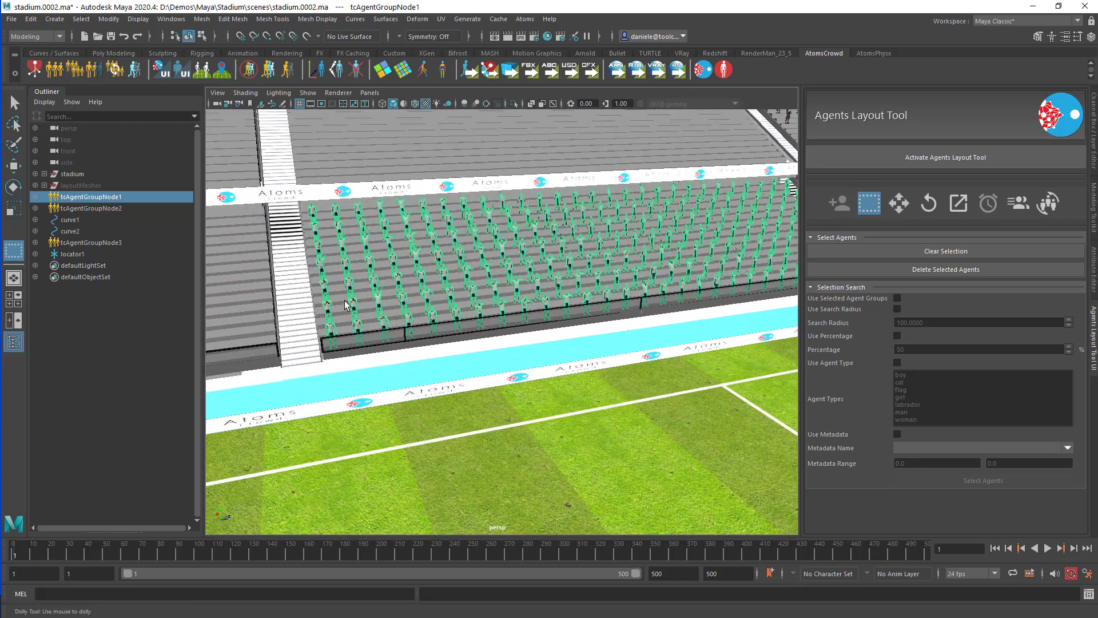
pyautogui.moveTo(318, 294); pyautogui.dragTo(370, 334)
pyautogui.keyDown('alt'); pyautogui.moveTo(461, 281); pyautogui.dragTo(404, 310, button='middle'); pyautogui.keyUp('alt')
pyautogui.press('capslock')
pyautogui.press('capslock')
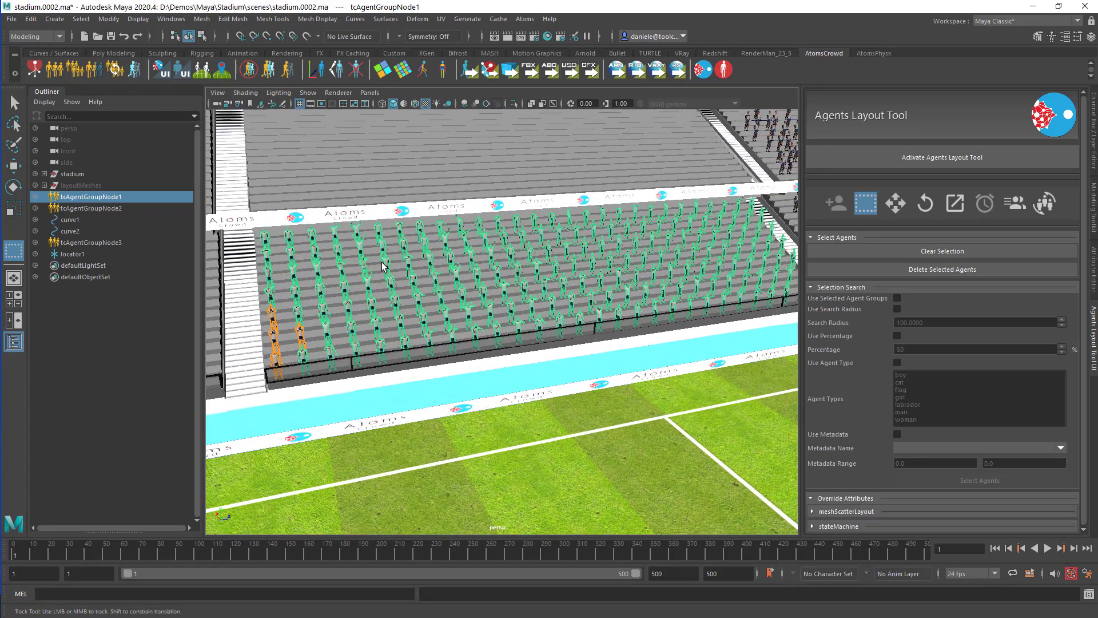
pyautogui.keyDown('shift'); pyautogui.moveTo(384, 264); pyautogui.dragTo(418, 305); pyautogui.keyUp('shift')
pyautogui.keyDown('alt'); pyautogui.moveTo(488, 301); pyautogui.dragTo(464, 289, button='right'); pyautogui.keyUp('alt')
pyautogui.keyDown('alt'); pyautogui.moveTo(464, 289); pyautogui.dragTo(400, 283, button='middle'); pyautogui.keyUp('alt')
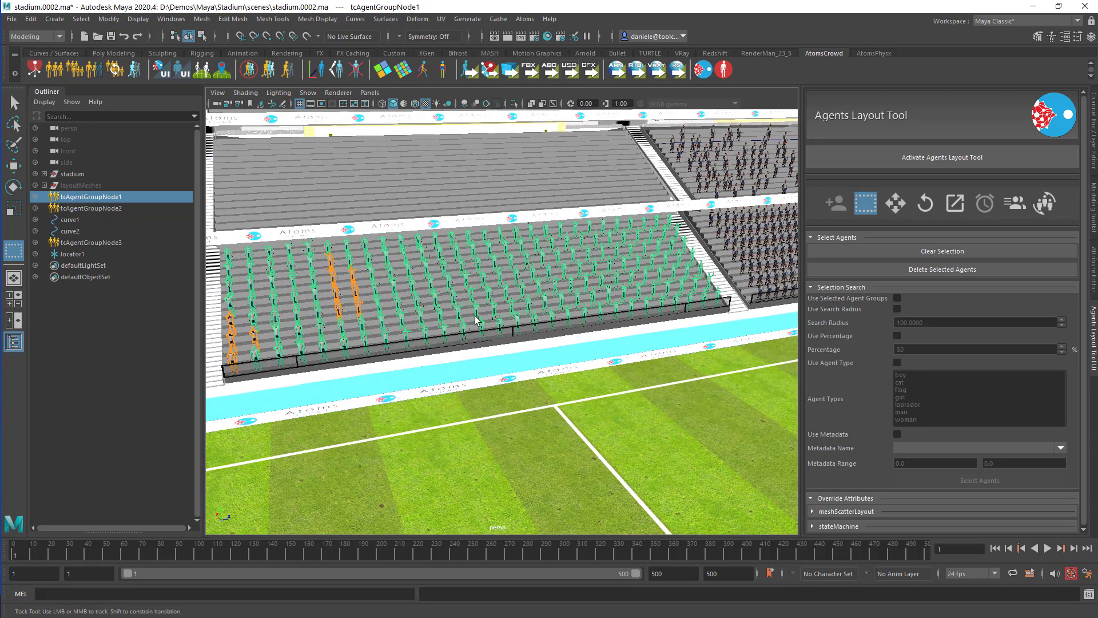
# Step: Add a third agent cluster near the middle of the lower tier, deselect its front agents, and delete all selected agents
pyautogui.keyDown('shift'); pyautogui.moveTo(454, 297); pyautogui.dragTo(471, 311); pyautogui.keyUp('shift')
pyautogui.keyDown('alt'); pyautogui.moveTo(326, 326); pyautogui.dragTo(378, 307, button='middle'); pyautogui.keyUp('alt')
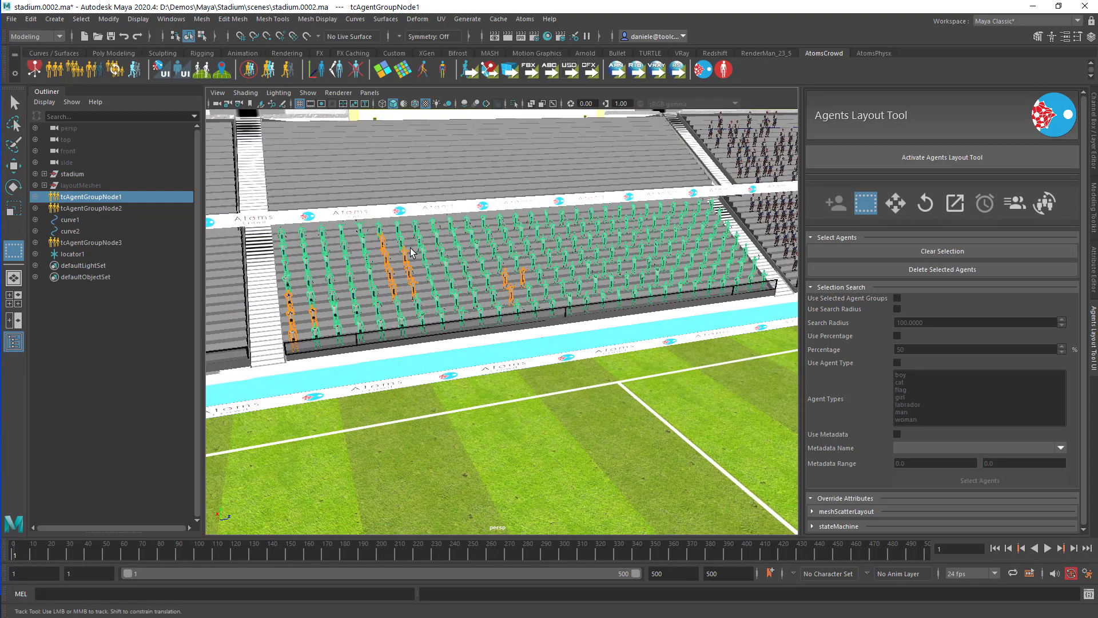
pyautogui.keyDown('ctrl'); pyautogui.moveTo(519, 305); pyautogui.dragTo(505, 293); pyautogui.keyUp('ctrl')
pyautogui.keyDown('alt'); pyautogui.moveTo(505, 292); pyautogui.dragTo(521, 286, button='middle'); pyautogui.keyUp('alt')
pyautogui.keyDown('alt'); pyautogui.moveTo(522, 286); pyautogui.dragTo(554, 294, button='right'); pyautogui.keyUp('alt')
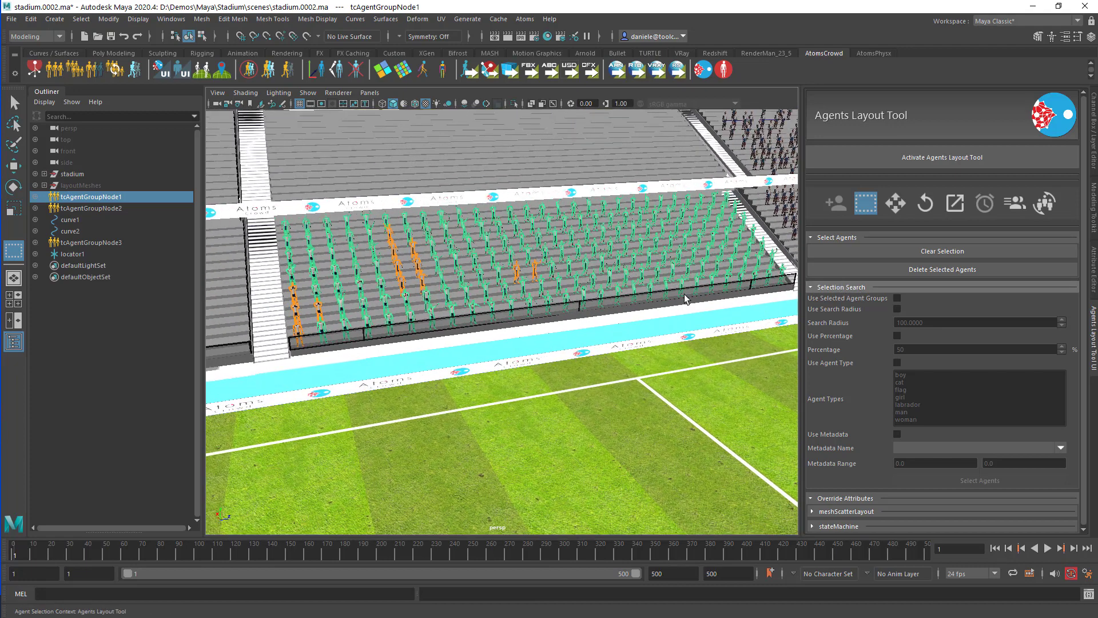
pyautogui.click(890, 268)
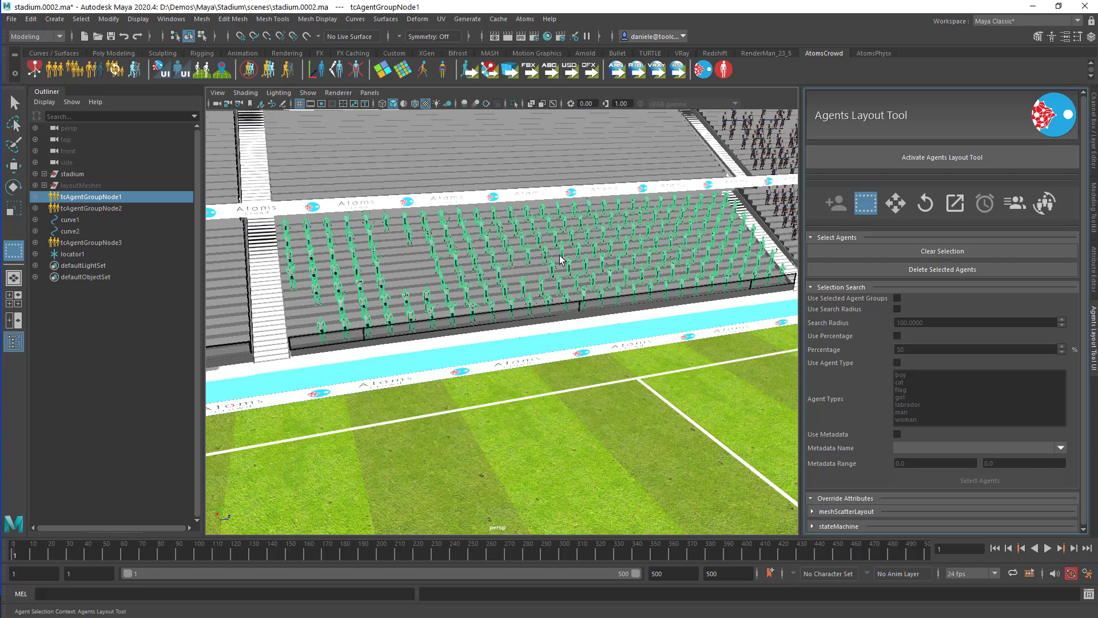
# Step: Shorten the Ids list of tcAgentGroupNode1's agentFilter module to 26,27,55,71,72,77,78,83,105
pyautogui.click(1094, 268)
pyautogui.click(789, 262)
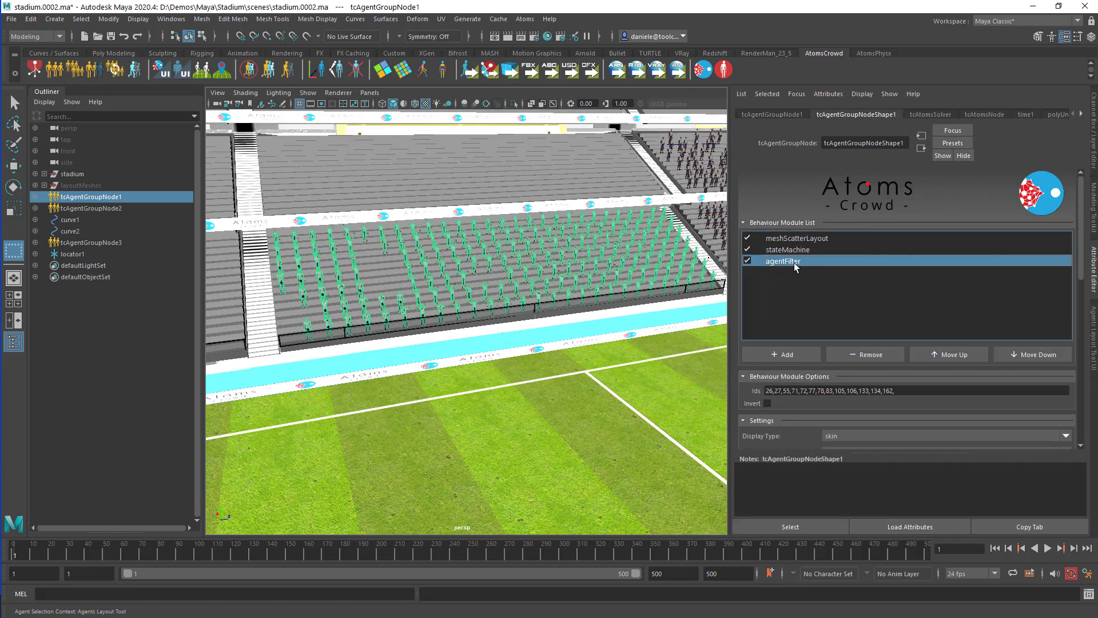
pyautogui.click(903, 391)
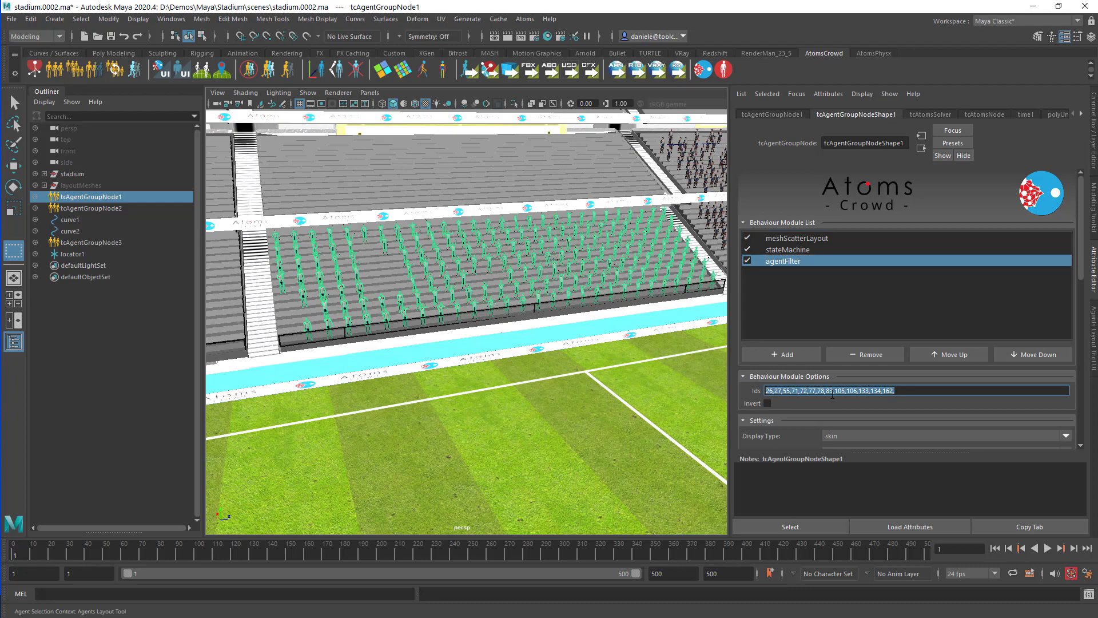
pyautogui.scroll(3, 488, 273)
pyautogui.keyDown('alt'); pyautogui.moveTo(489, 277); pyautogui.dragTo(527, 280); pyautogui.keyUp('alt')
pyautogui.keyDown('alt'); pyautogui.moveTo(527, 280); pyautogui.dragTo(553, 280, button='middle'); pyautogui.keyUp('alt')
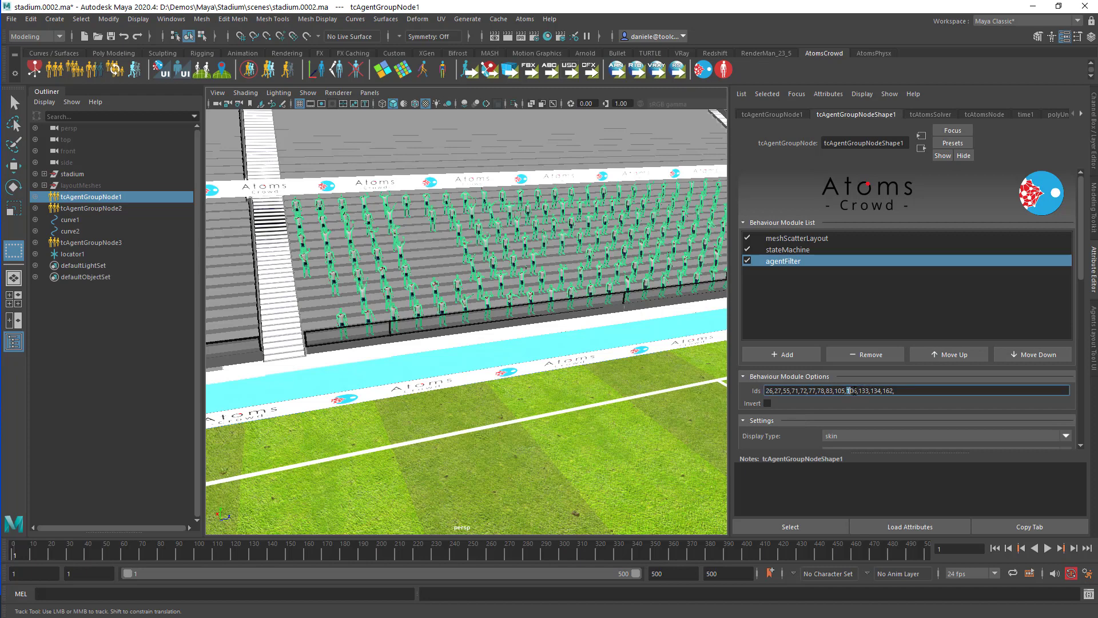
pyautogui.moveTo(849, 391); pyautogui.dragTo(941, 395)
pyautogui.press('BackSpace')
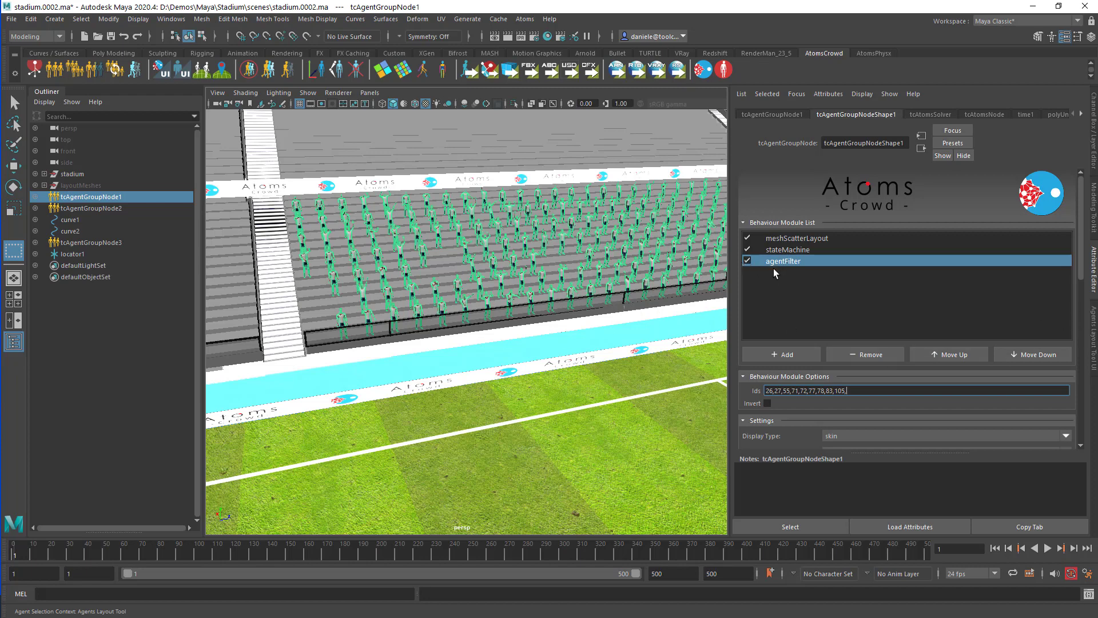
pyautogui.click(750, 261)
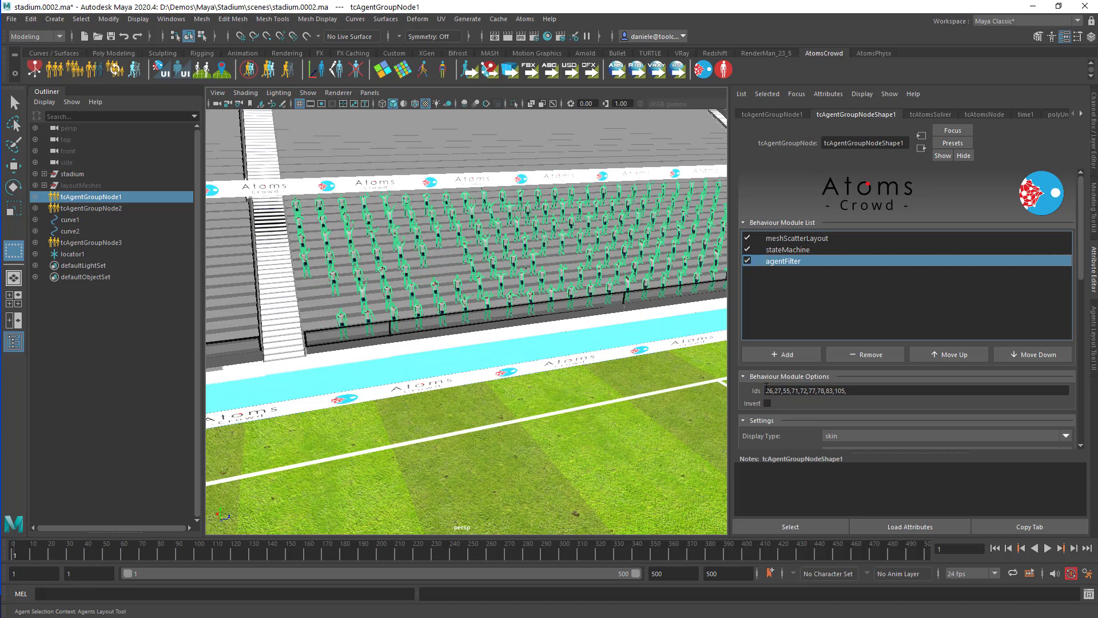
# Step: Display the agents' groupId metadata and compare the lower tier with the agentFilter module disabled and enabled
pyautogui.scroll(-10, 755, 382)
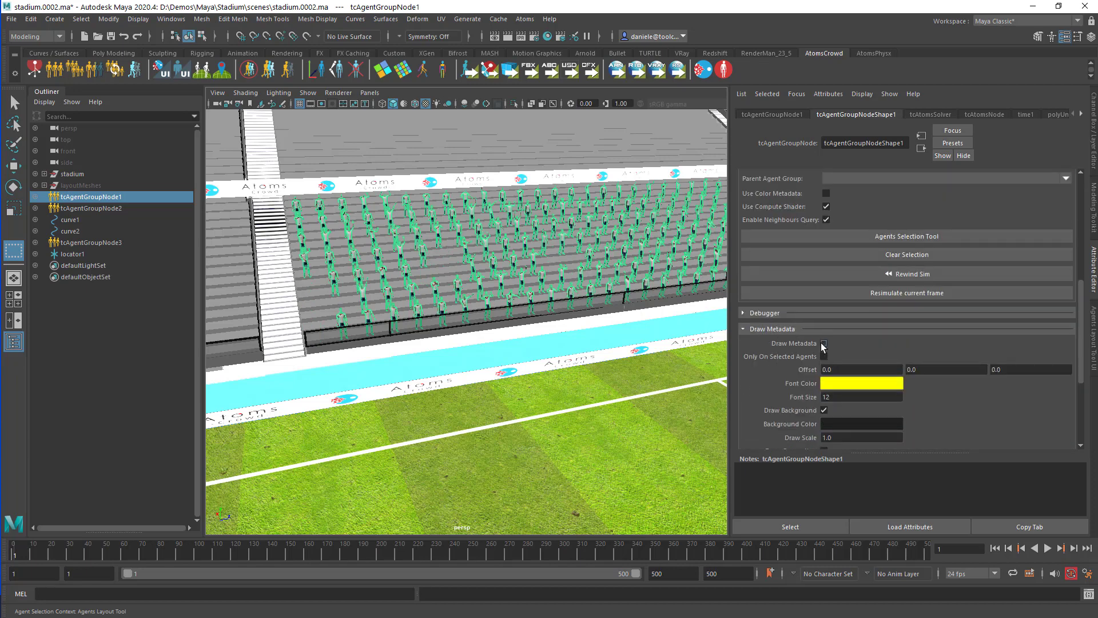
pyautogui.click(823, 344)
pyautogui.scroll(10, 781, 293)
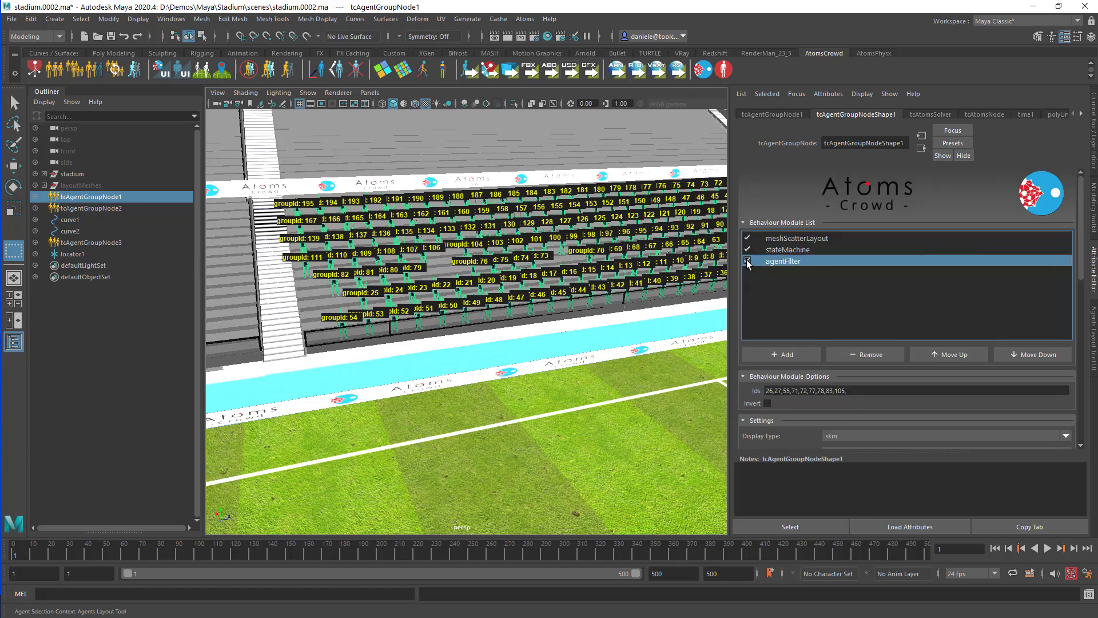
pyautogui.click(747, 261)
pyautogui.scroll(4, 444, 287)
pyautogui.scroll(-4, 435, 281)
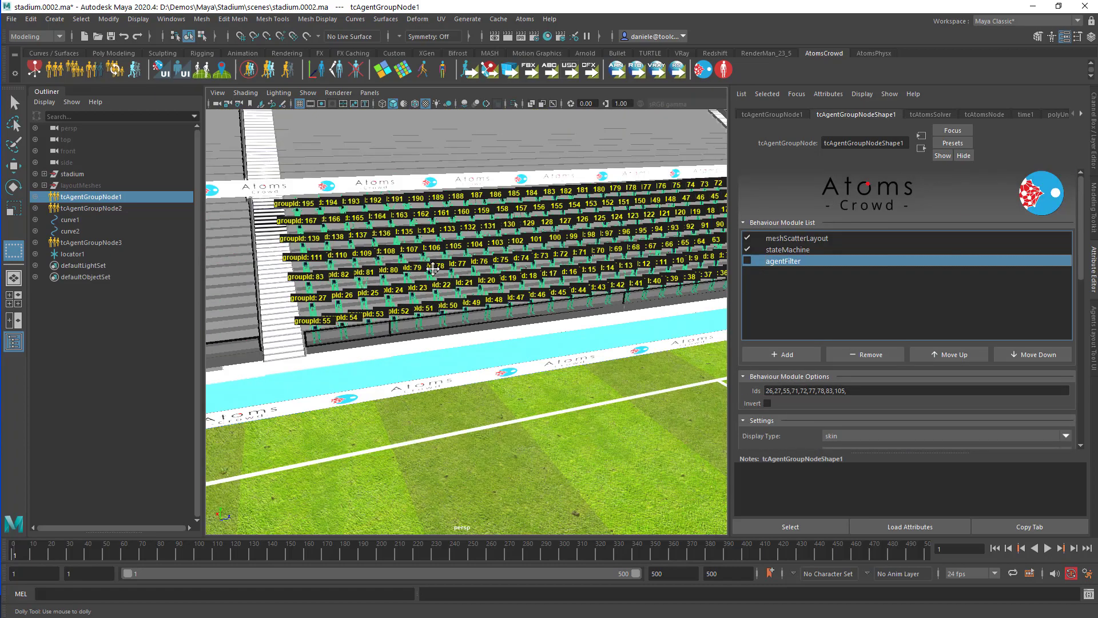
pyautogui.scroll(4, 503, 299)
pyautogui.keyDown('alt'); pyautogui.moveTo(434, 269); pyautogui.dragTo(513, 291, button='middle'); pyautogui.keyUp('alt')
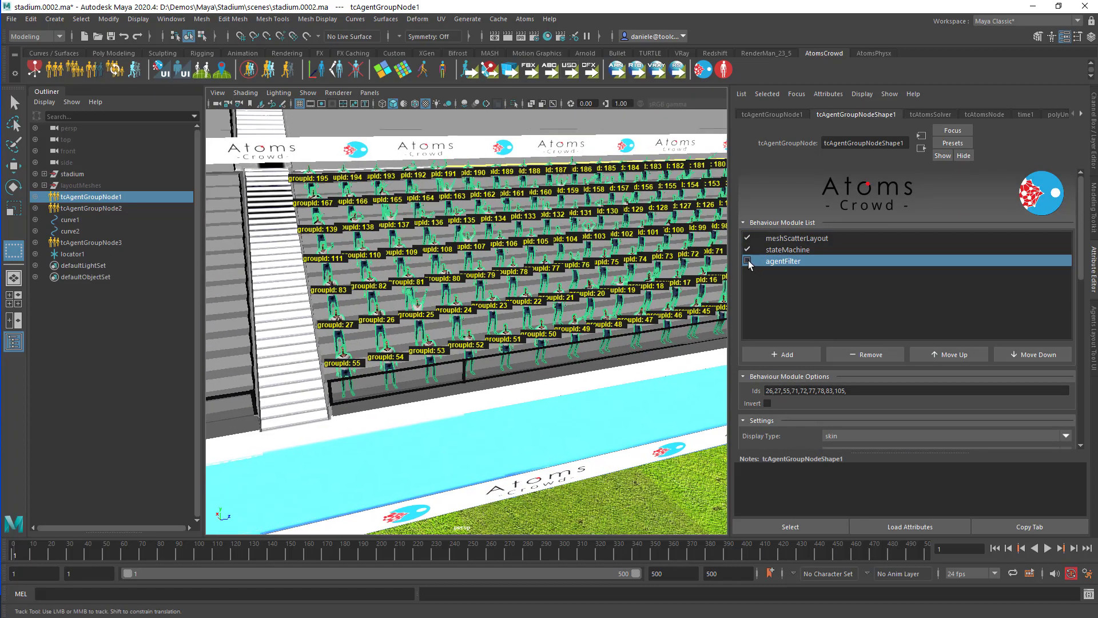
pyautogui.click(747, 261)
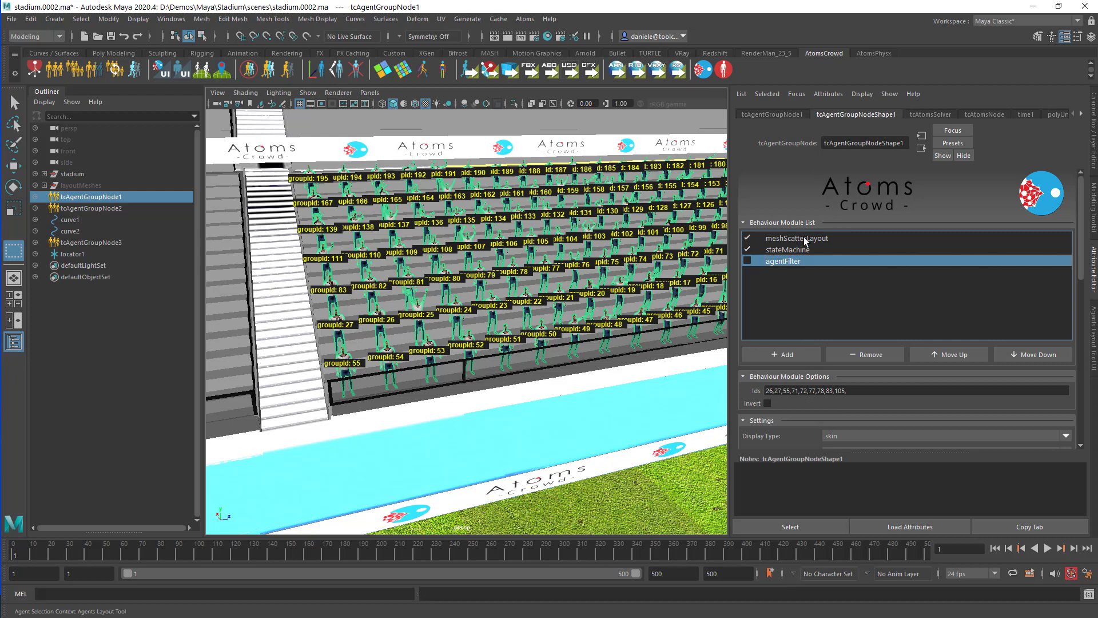
pyautogui.click(747, 261)
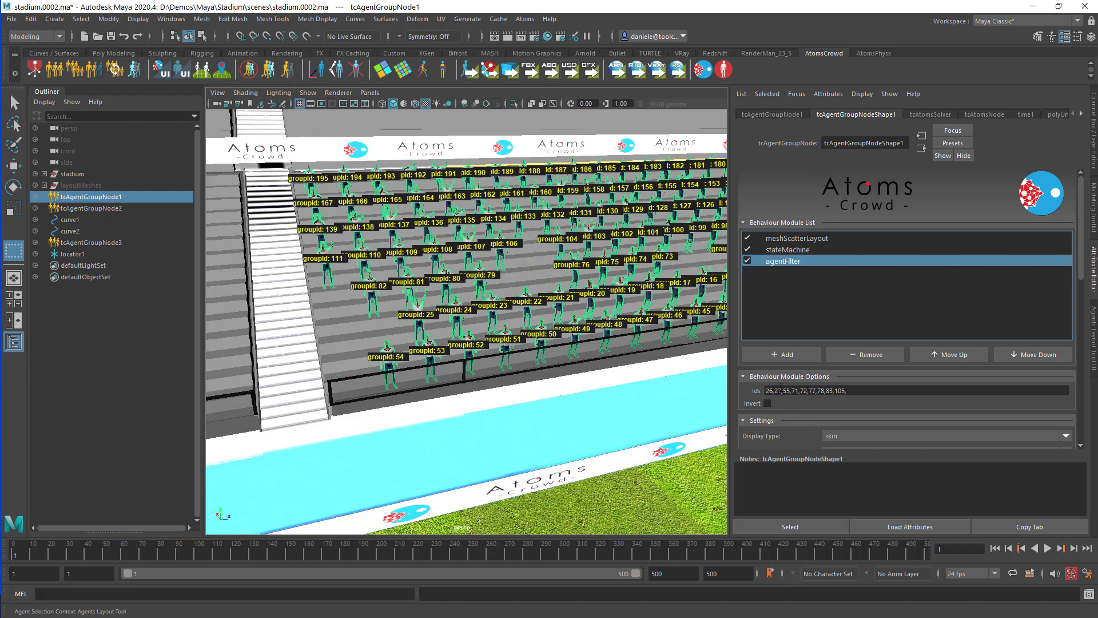
# Step: Remove 26 and 27 from the agentFilter Ids, leaving 55,71,72,77,78,83,105
pyautogui.moveTo(777, 391); pyautogui.dragTo(735, 390)
pyautogui.press('BackSpace')
pyautogui.press('Delete')
pyautogui.press('Delete')
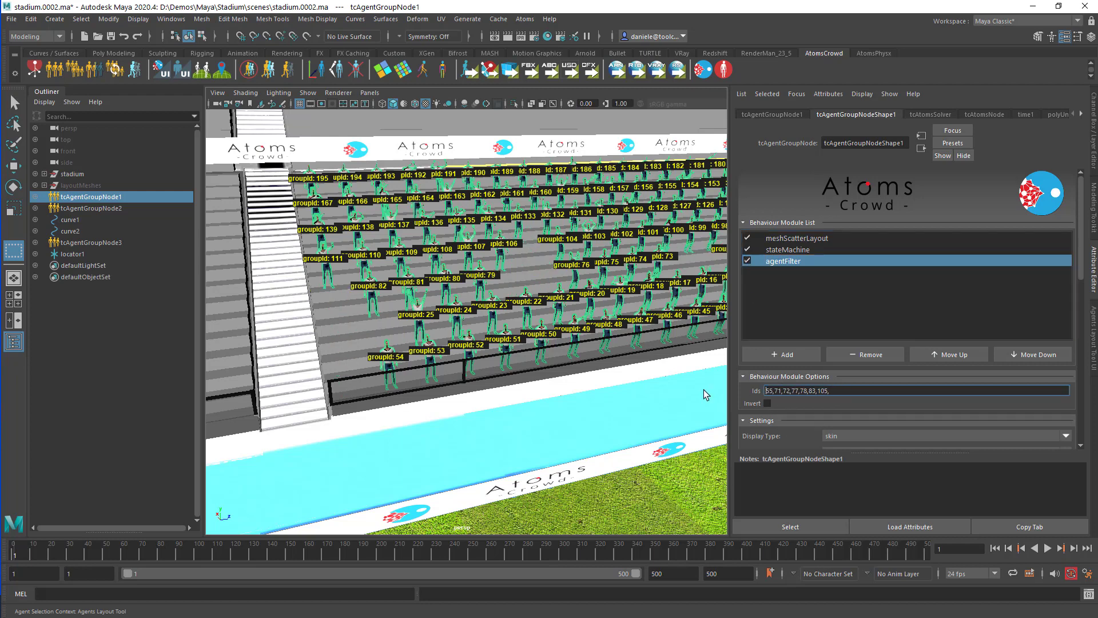
pyautogui.press('Return')
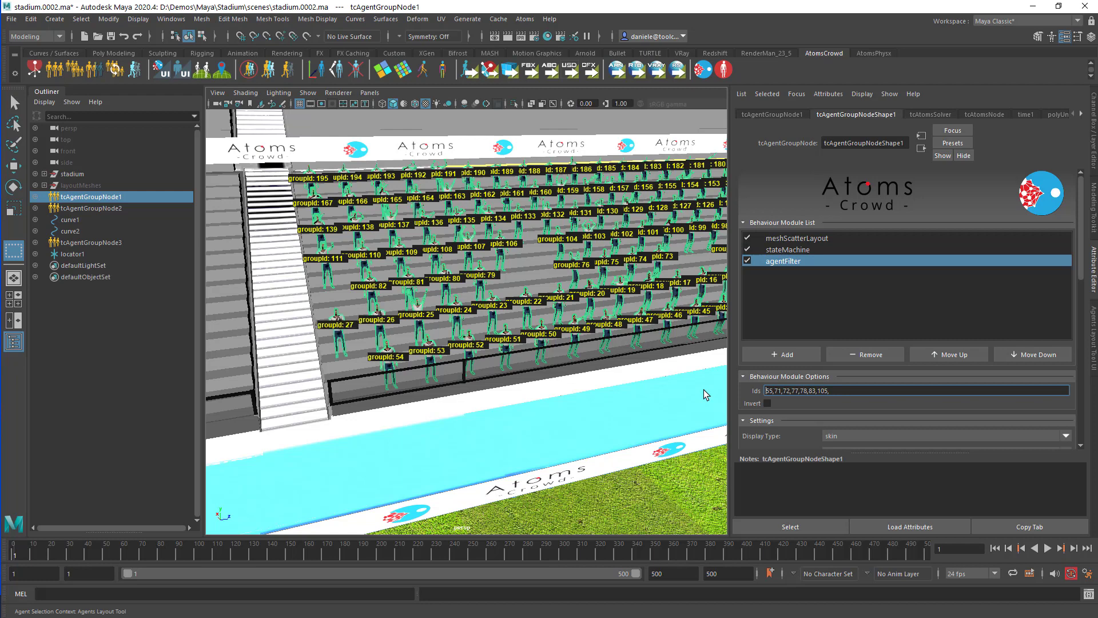
# Step: Turn off Draw Metadata for tcAgentGroupNode1
pyautogui.scroll(-1, 783, 409)
pyautogui.scroll(-3, 782, 409)
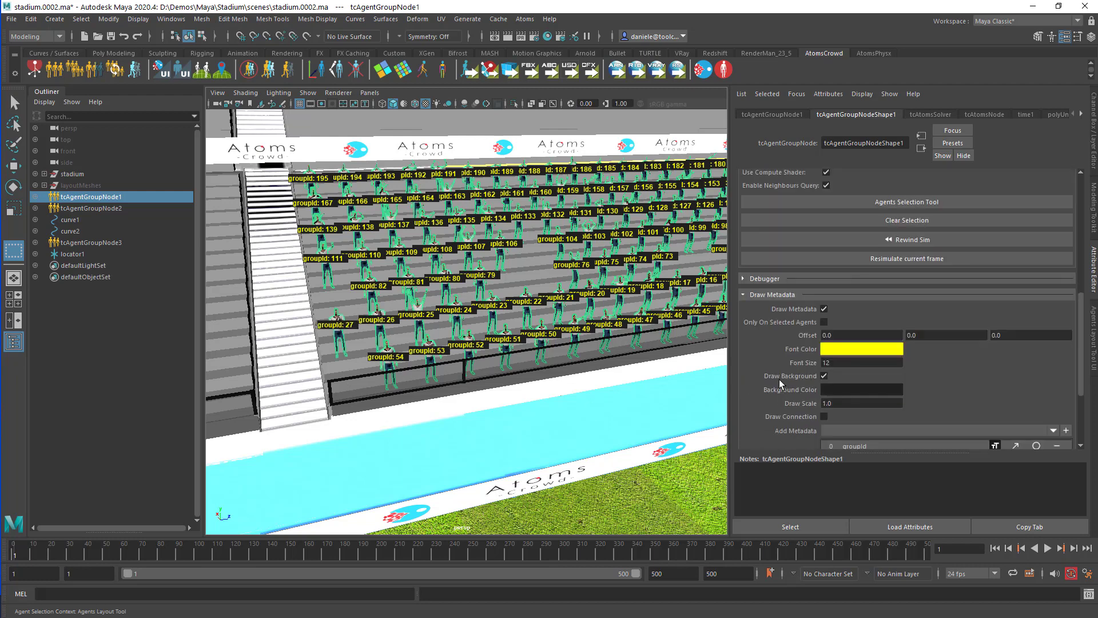
pyautogui.click(824, 310)
pyautogui.scroll(5, 812, 320)
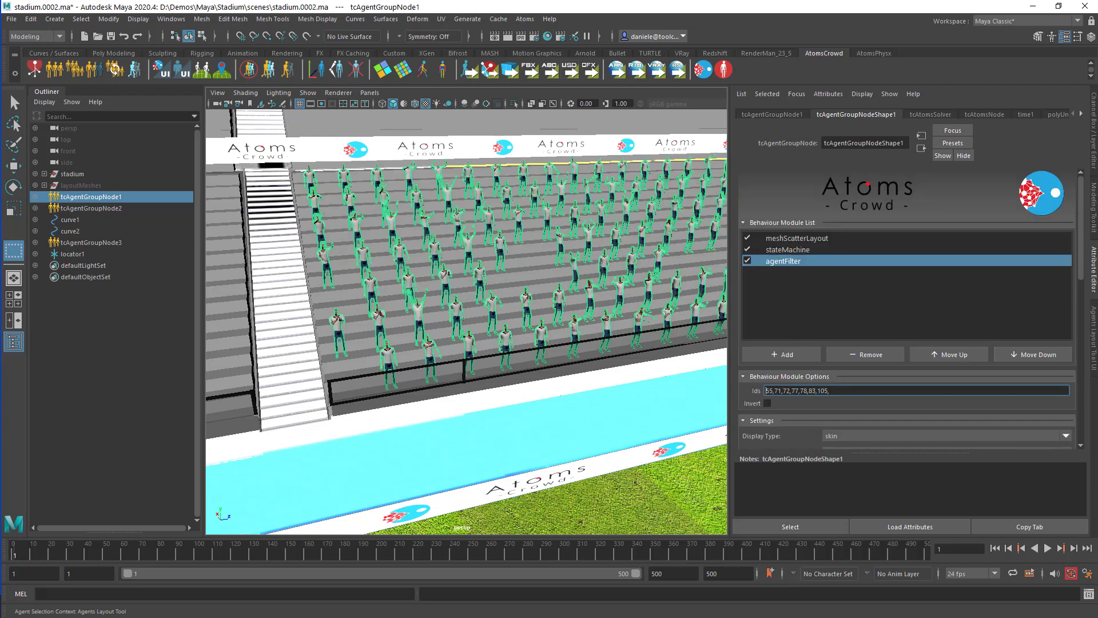
# Step: Select a random 20 percent of the agents using the percentage search of the Agents Layout Tool
pyautogui.click(1094, 343)
pyautogui.scroll(-5, 707, 317)
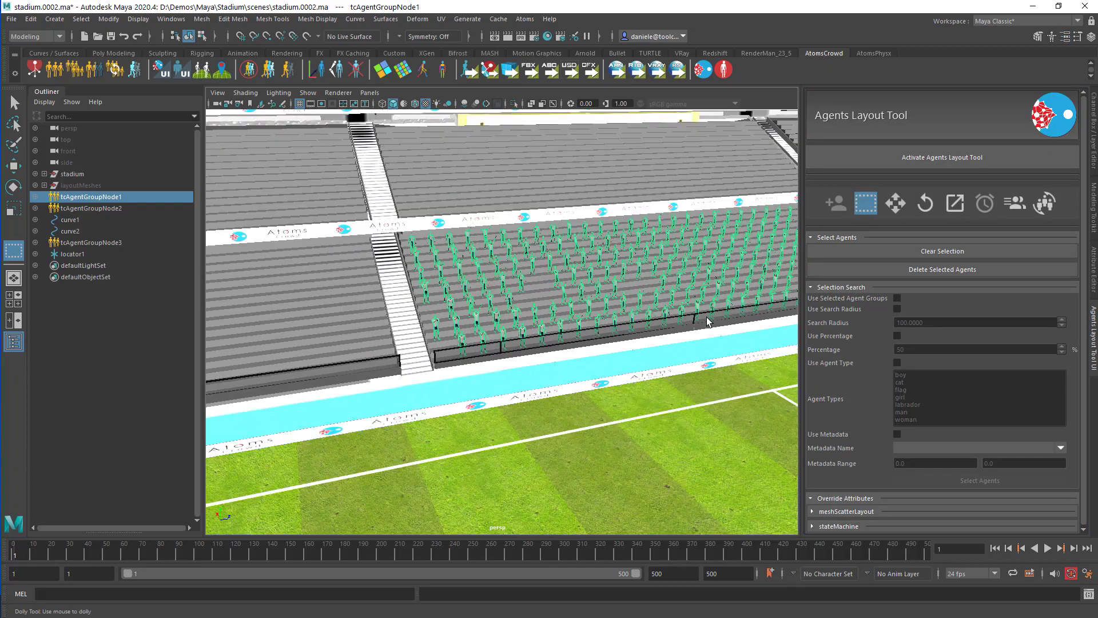
pyautogui.keyDown('alt'); pyautogui.moveTo(708, 321); pyautogui.dragTo(535, 331, button='middle'); pyautogui.keyUp('alt')
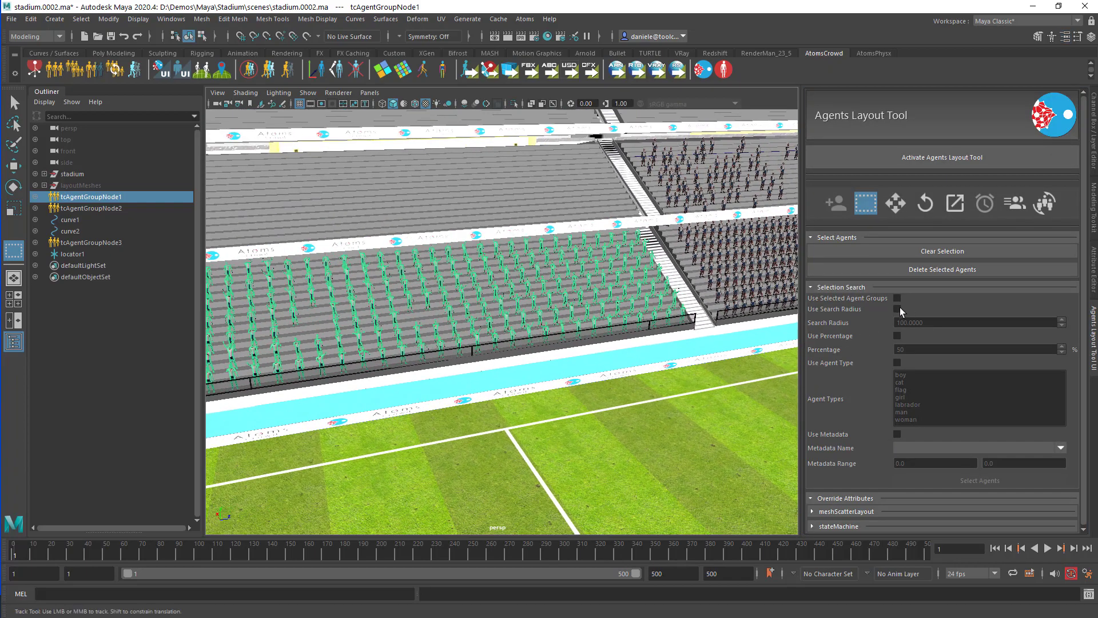
pyautogui.click(897, 336)
pyautogui.doubleClick(906, 349)
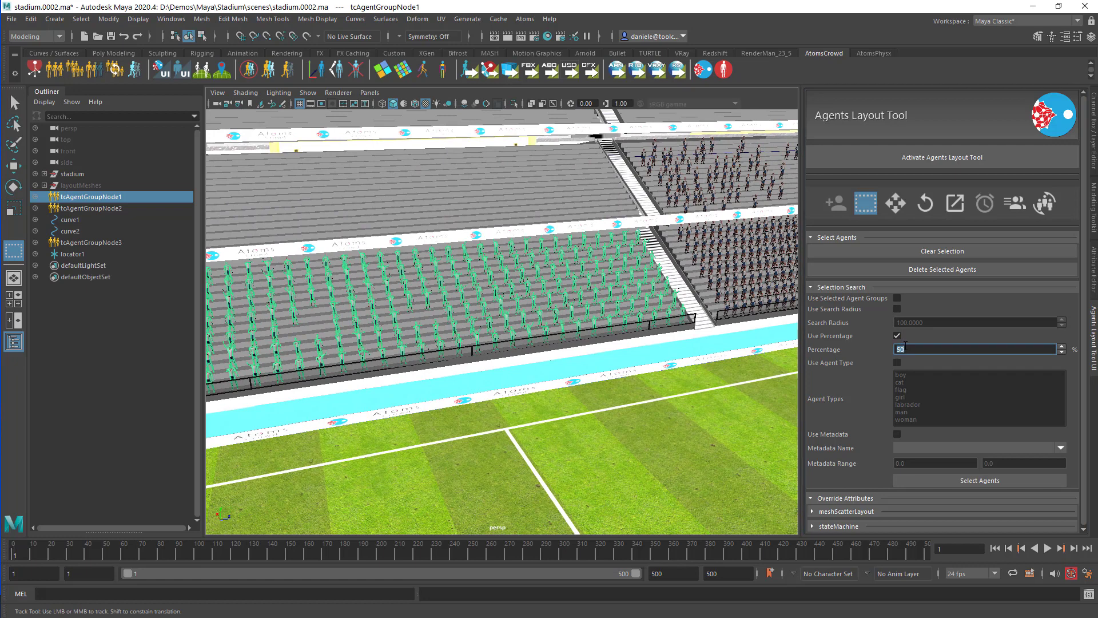
pyautogui.write('20')
pyautogui.press('Return')
pyautogui.click(927, 486)
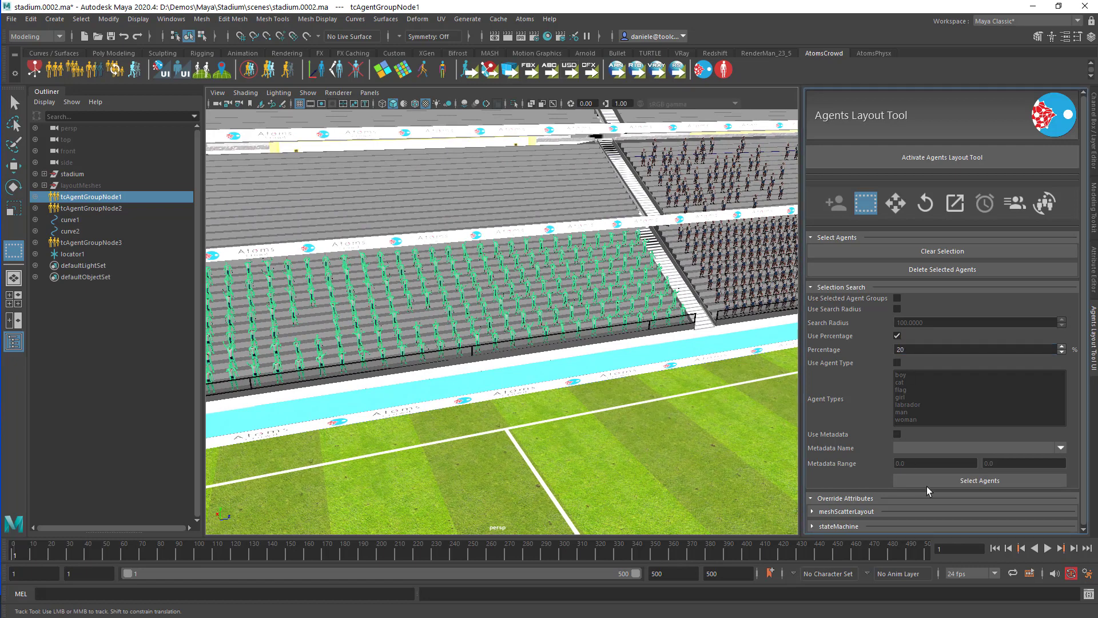
pyautogui.click(947, 481)
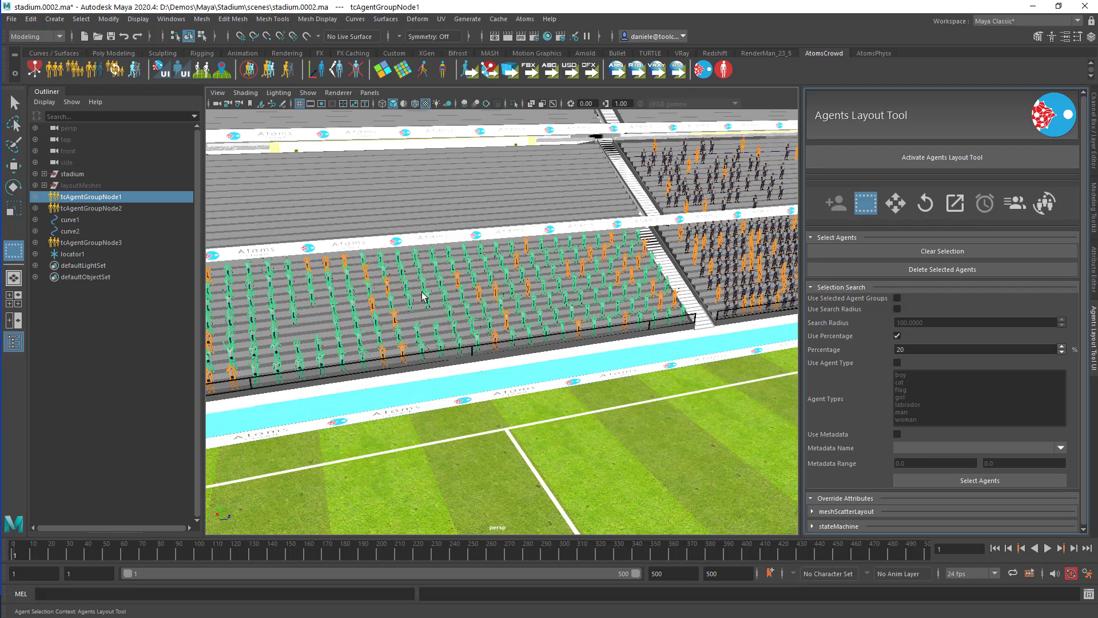
# Step: Limit the search to the selected agent group, clear the selection, reselect 20 percent of its agents and delete them
pyautogui.click(897, 298)
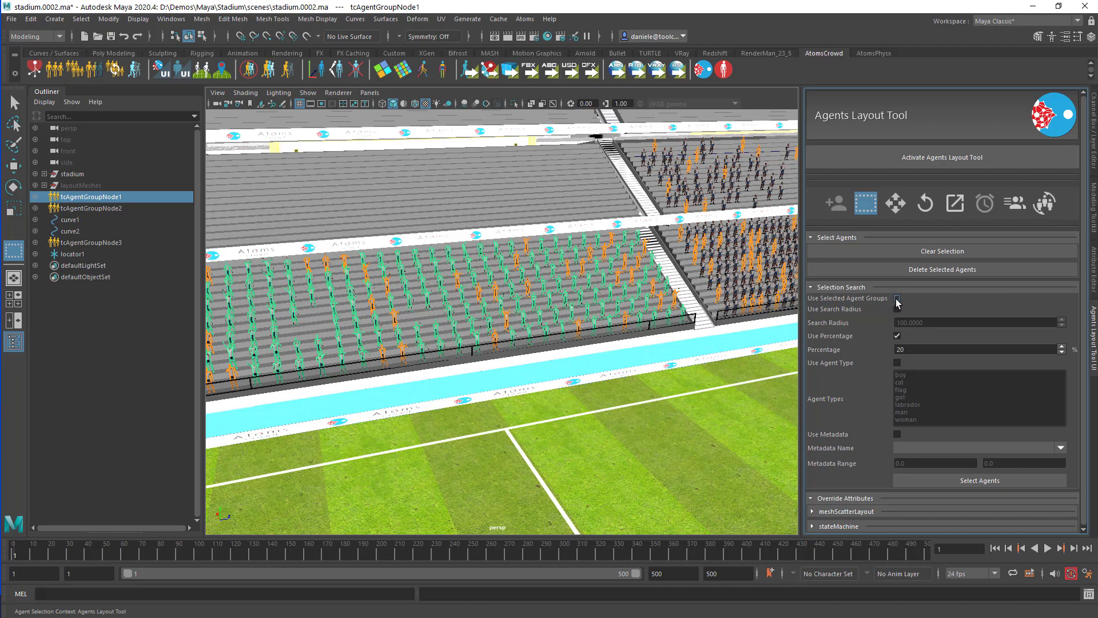
pyautogui.click(936, 253)
pyautogui.click(952, 481)
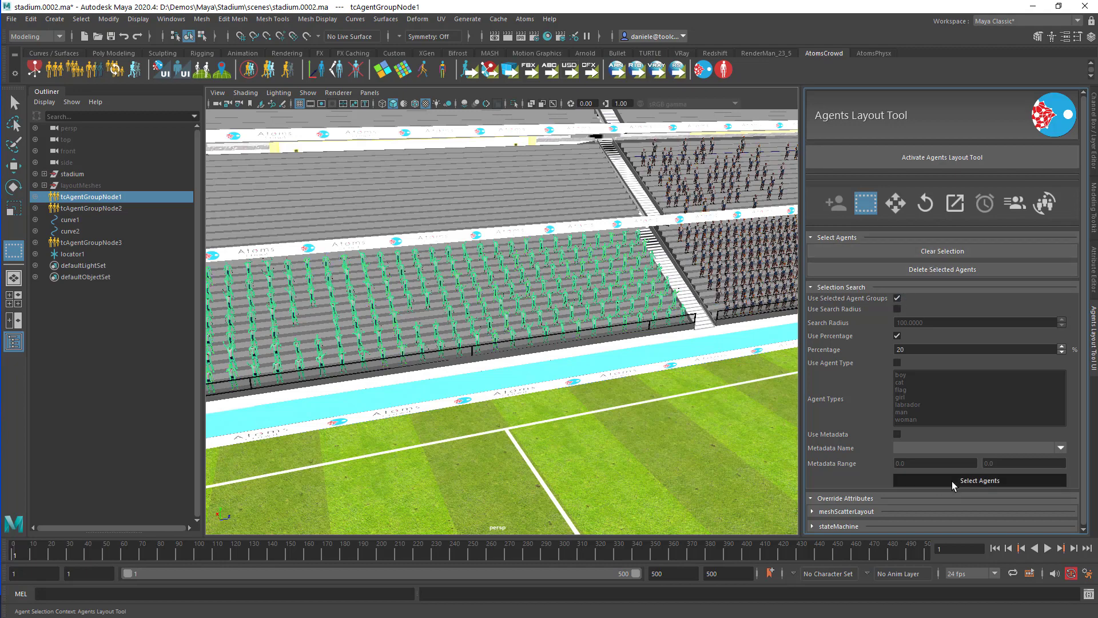
pyautogui.keyDown('alt'); pyautogui.moveTo(518, 323); pyautogui.dragTo(560, 312, button='middle'); pyautogui.keyUp('alt')
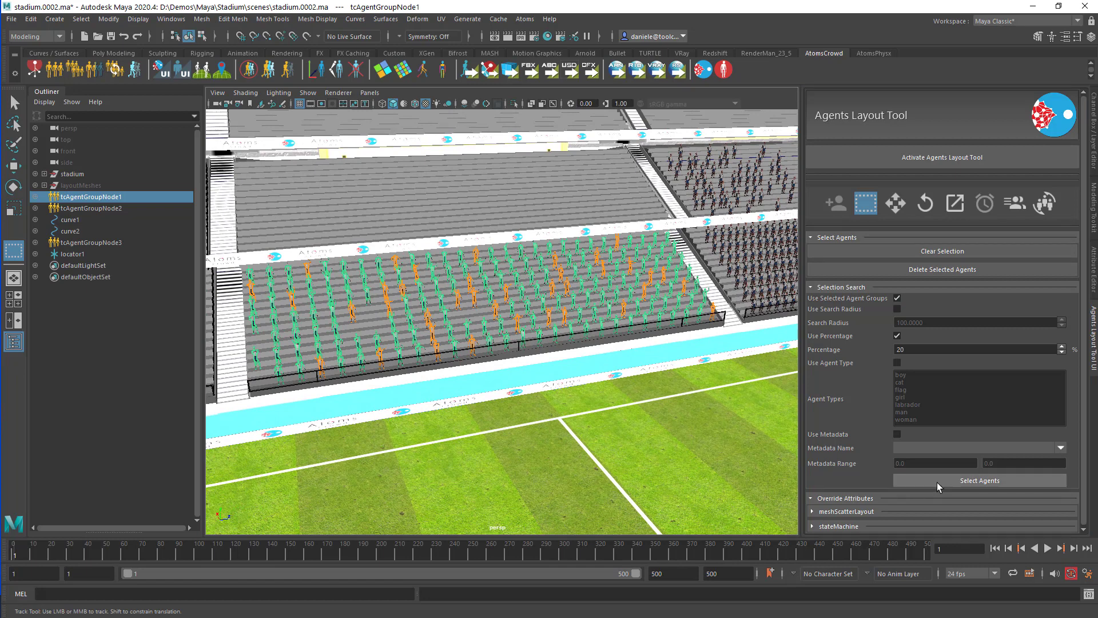
pyautogui.click(926, 269)
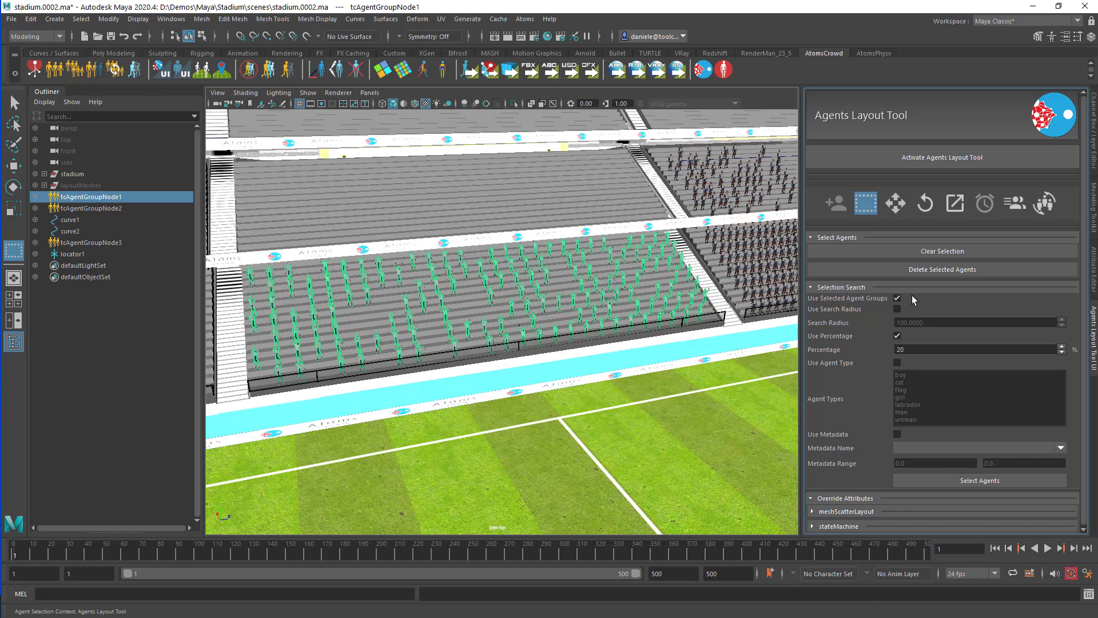
# Step: Review the agentFilter Ids of tcAgentGroupNode1 and open the Agents Deleter
pyautogui.click(1094, 274)
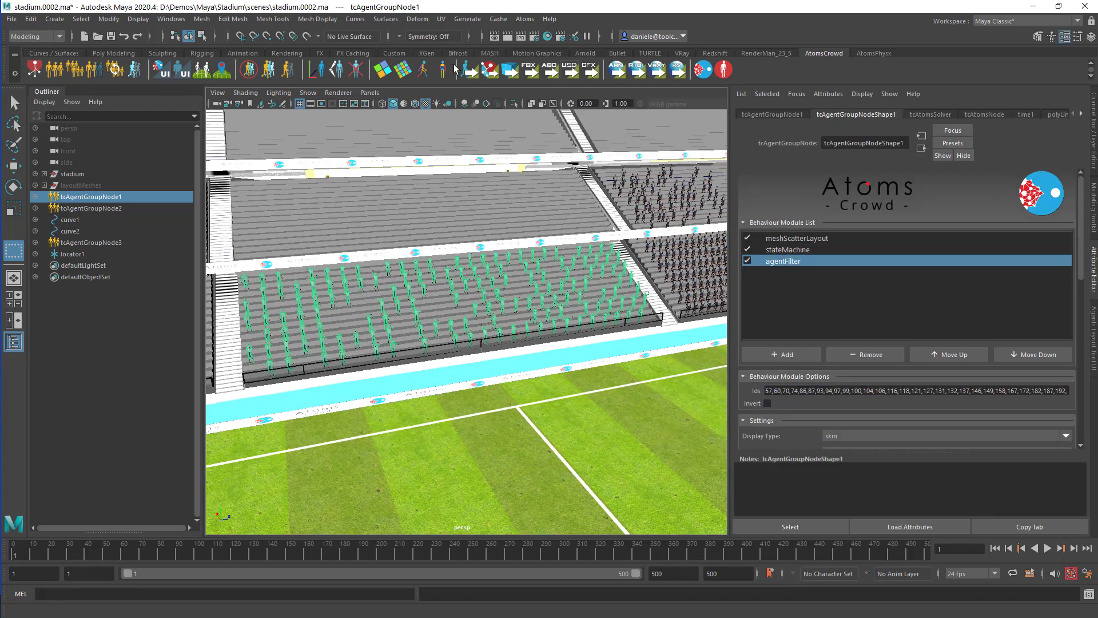
pyautogui.click(356, 71)
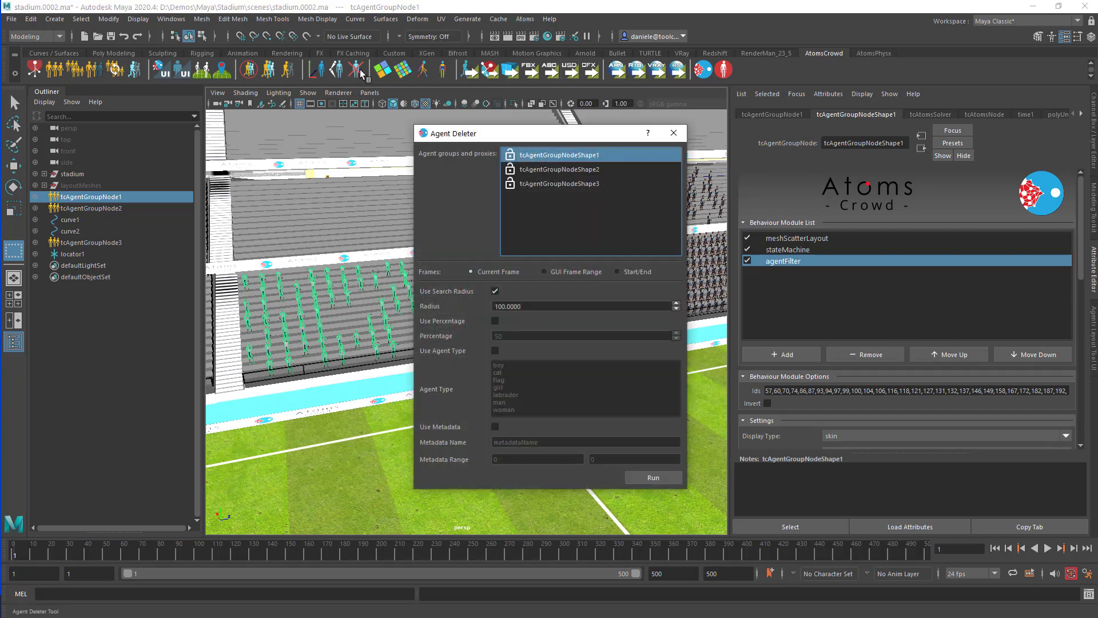
pyautogui.click(526, 19)
pyautogui.moveTo(551, 83)
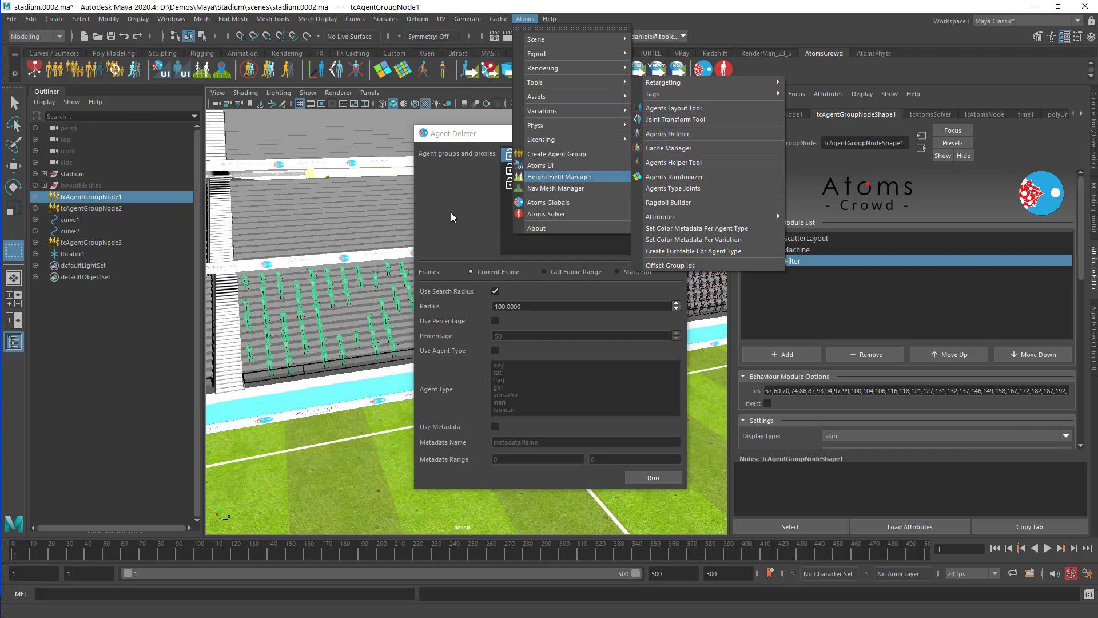
pyautogui.click(674, 135)
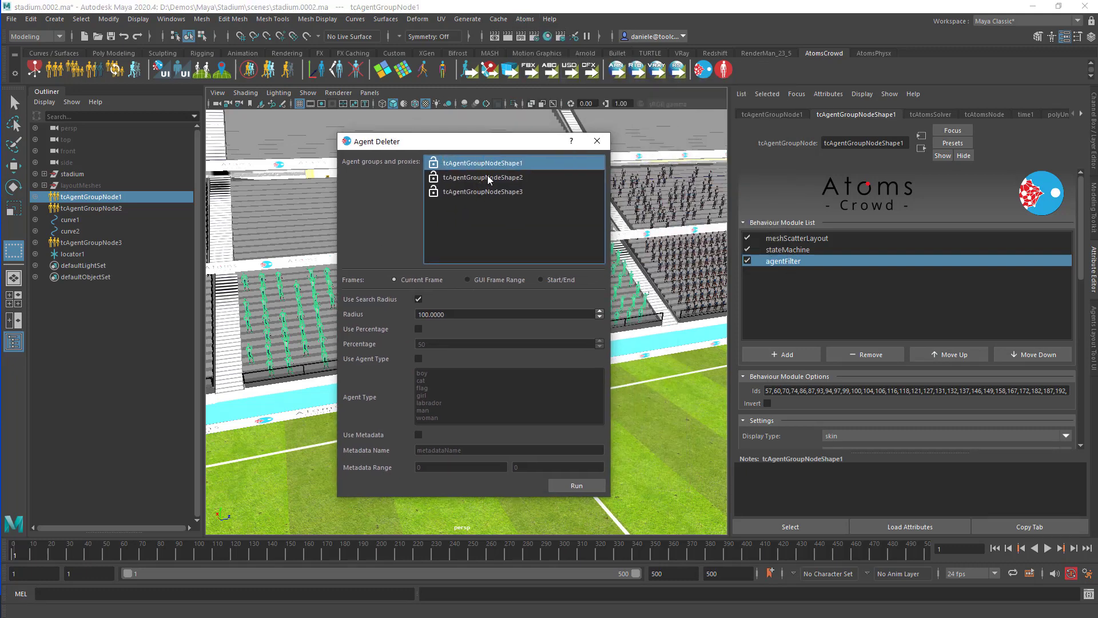
# Step: Compare the Agent Deleter options with the Agents Layout Tool search, inspect the Start/End frame range option, and close the deleter
pyautogui.moveTo(501, 142); pyautogui.dragTo(571, 140)
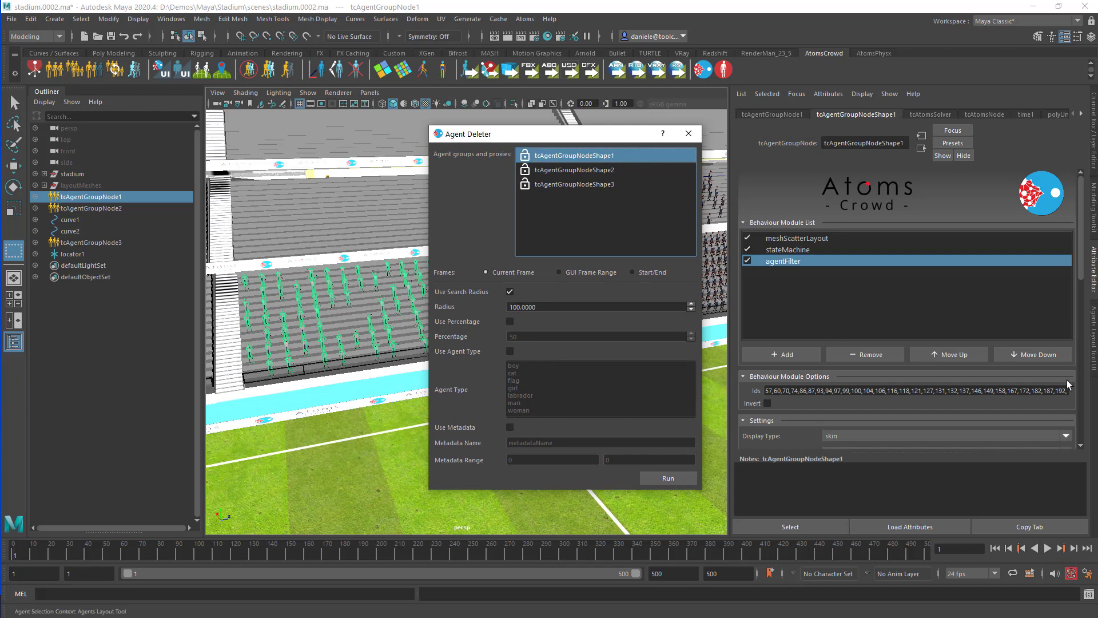
pyautogui.click(1094, 342)
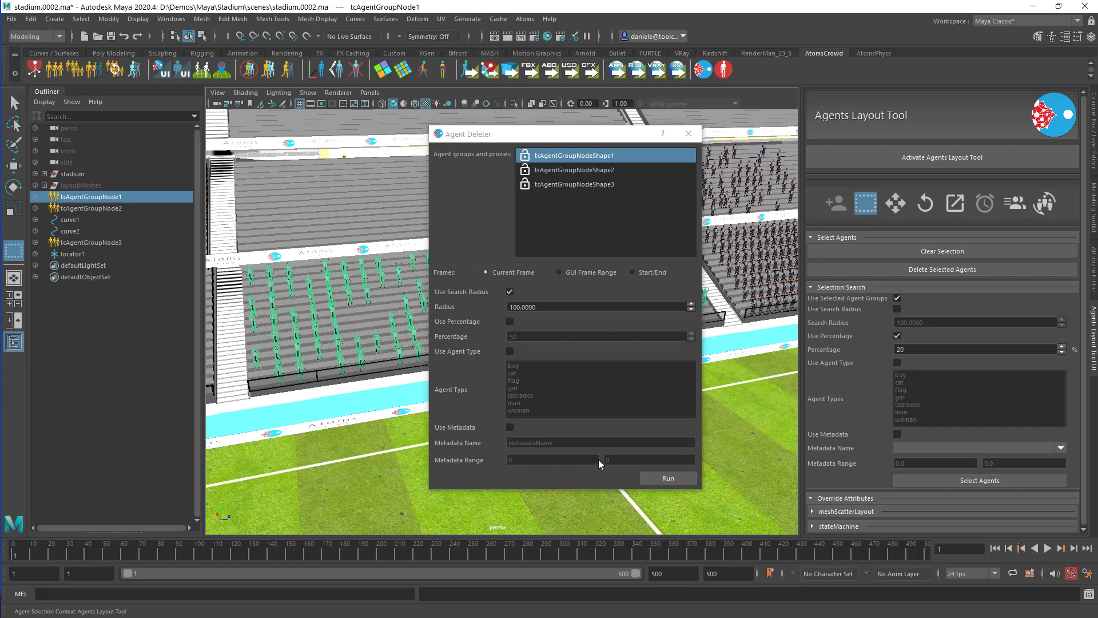
pyautogui.moveTo(560, 139); pyautogui.dragTo(536, 131)
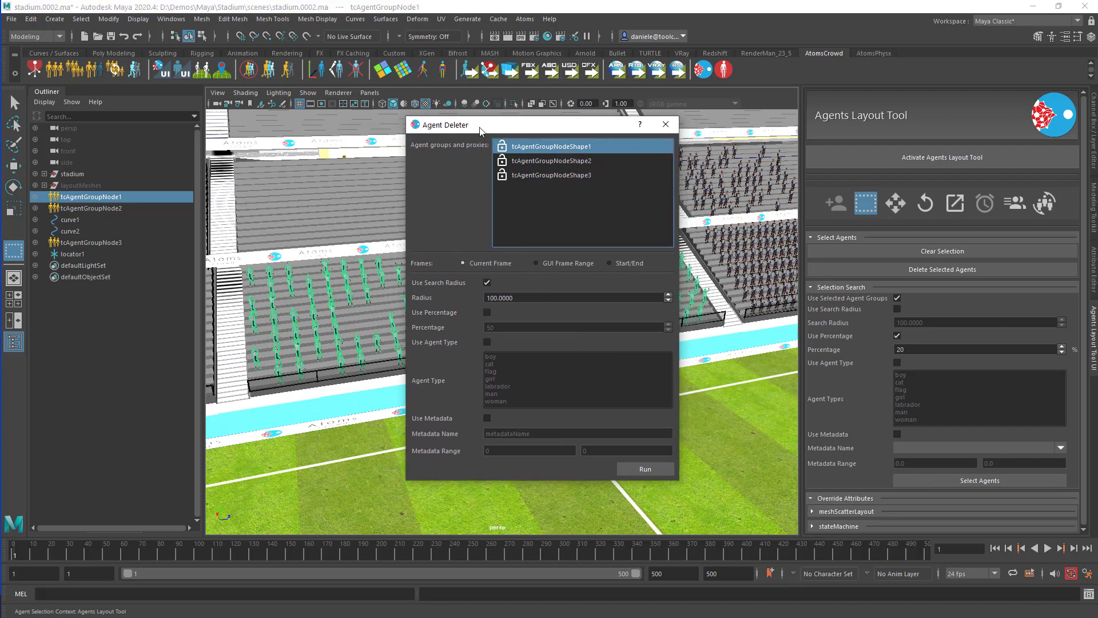
pyautogui.moveTo(482, 130); pyautogui.dragTo(478, 132)
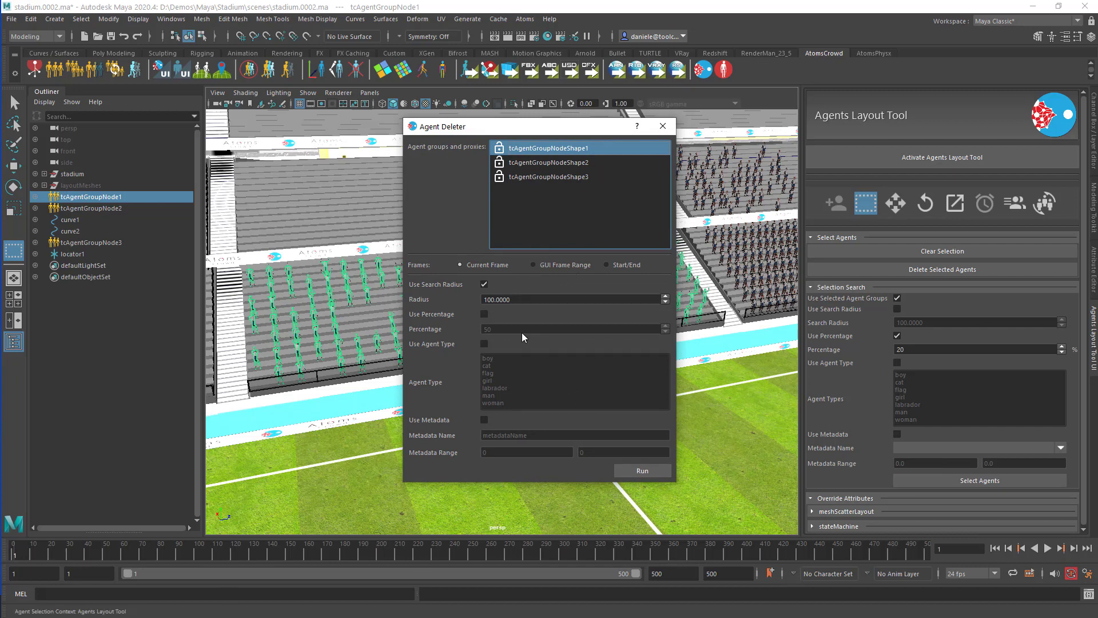
pyautogui.click(607, 264)
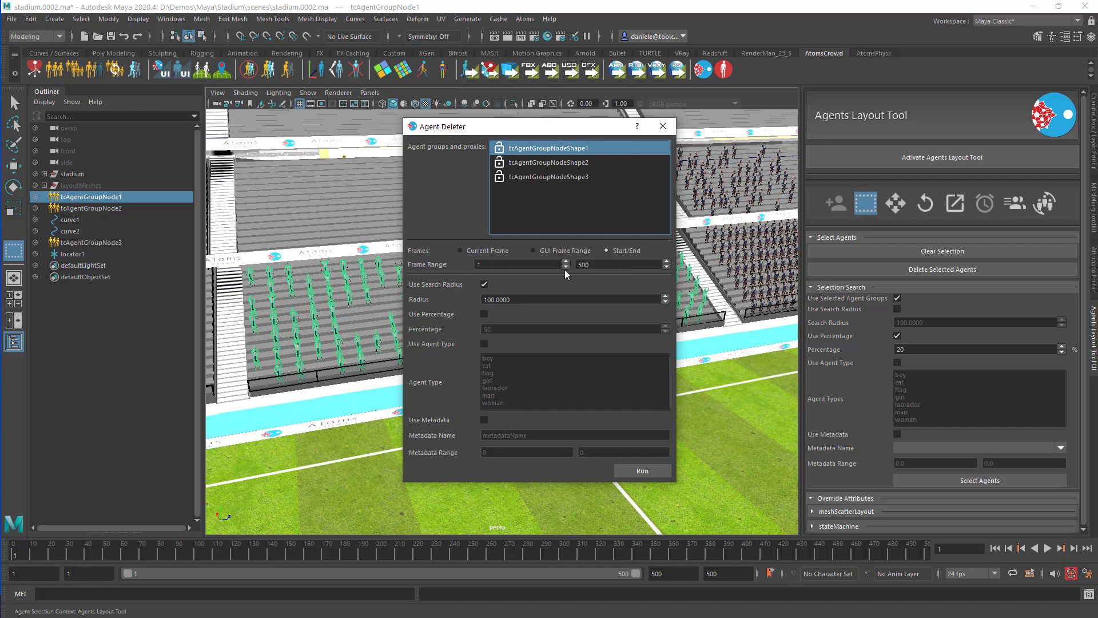
pyautogui.click(486, 251)
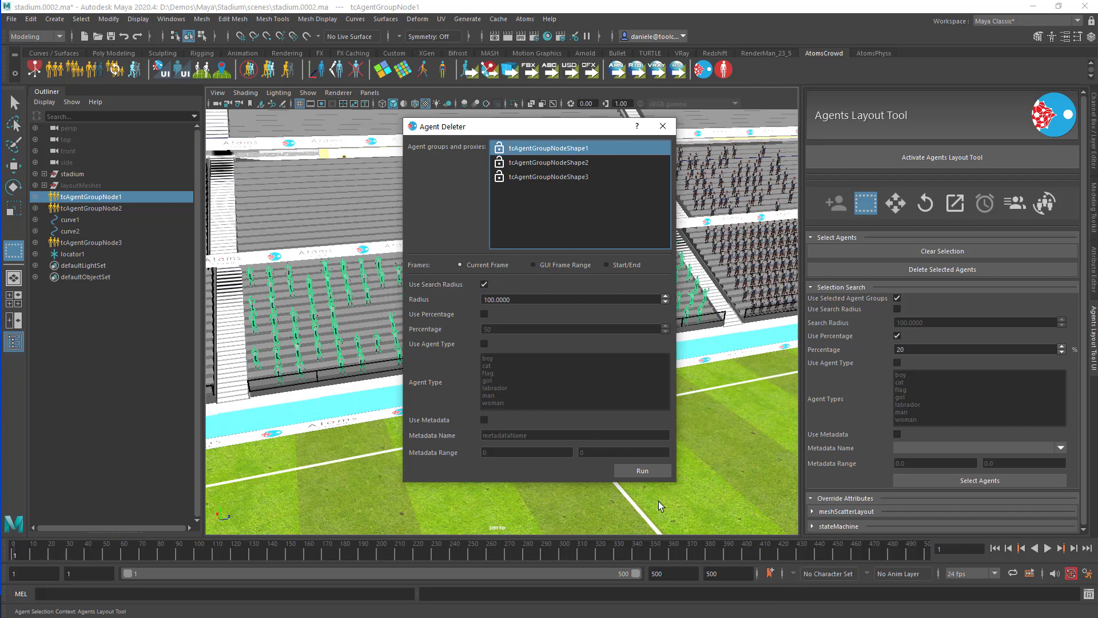
pyautogui.click(662, 126)
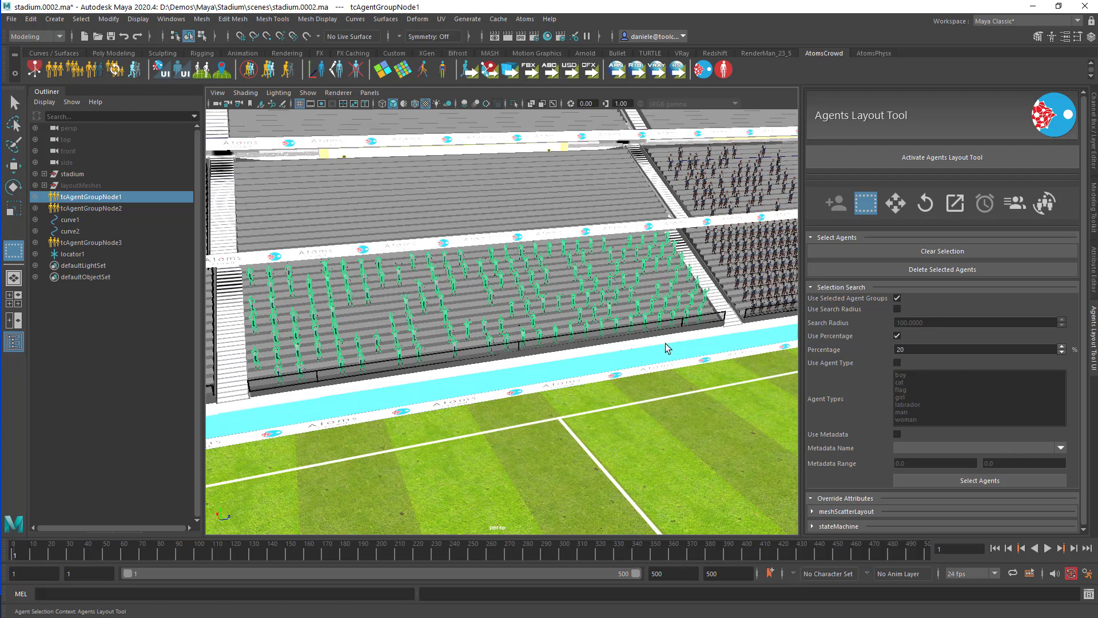
# Step: Remove the agentFilter module from tcAgentGroupNode1 and save the scene
pyautogui.click(1095, 295)
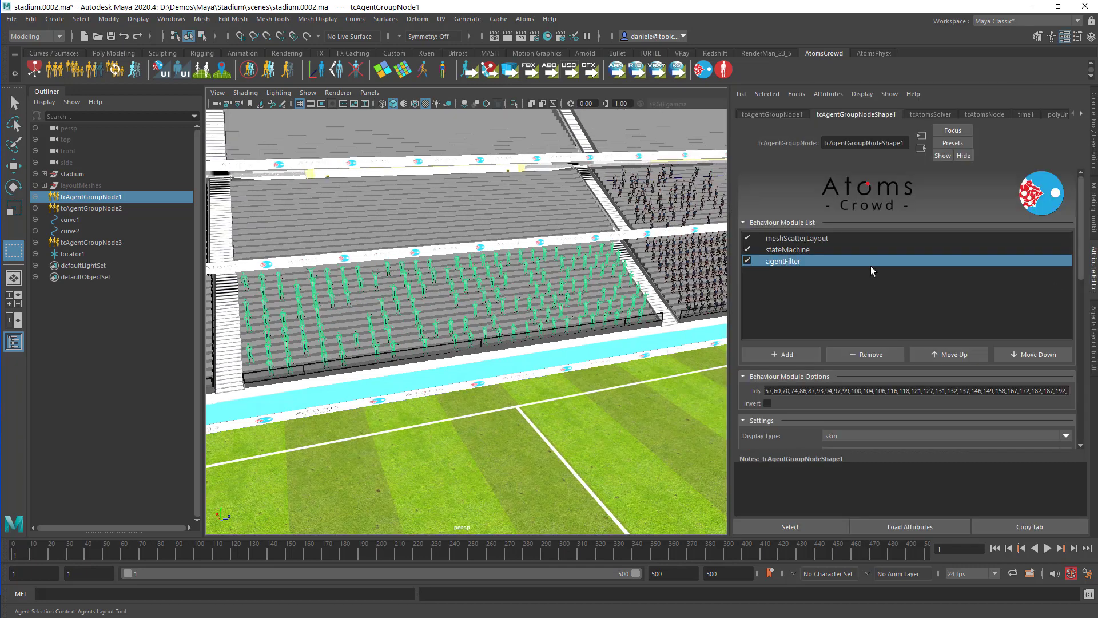
pyautogui.click(855, 356)
pyautogui.scroll(2, 514, 288)
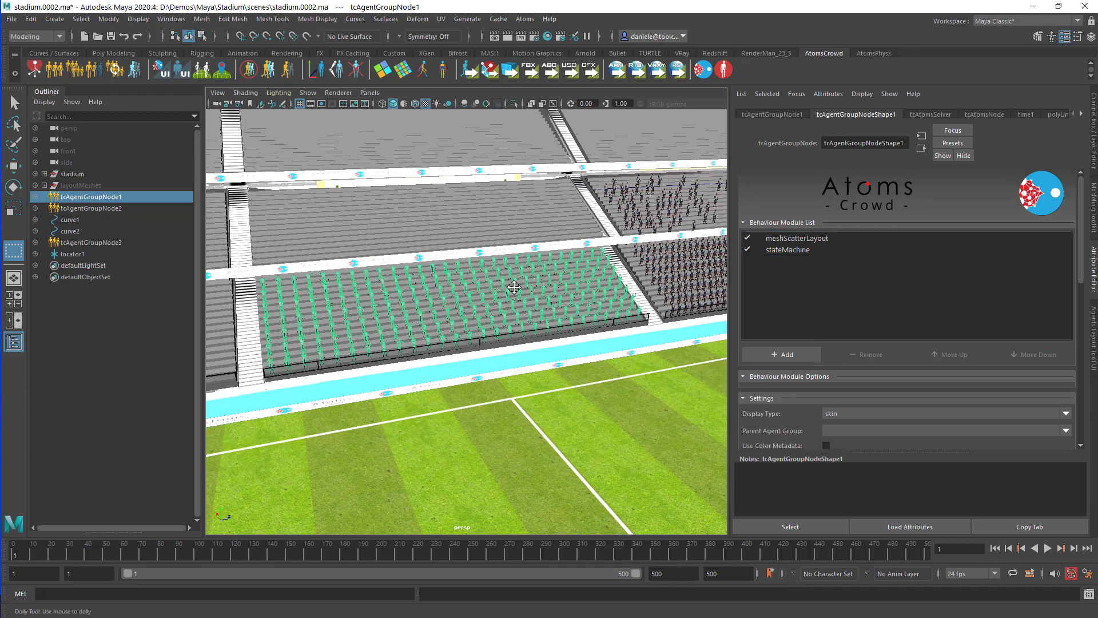
pyautogui.keyDown('alt'); pyautogui.moveTo(513, 287); pyautogui.dragTo(568, 281, button='middle'); pyautogui.keyUp('alt')
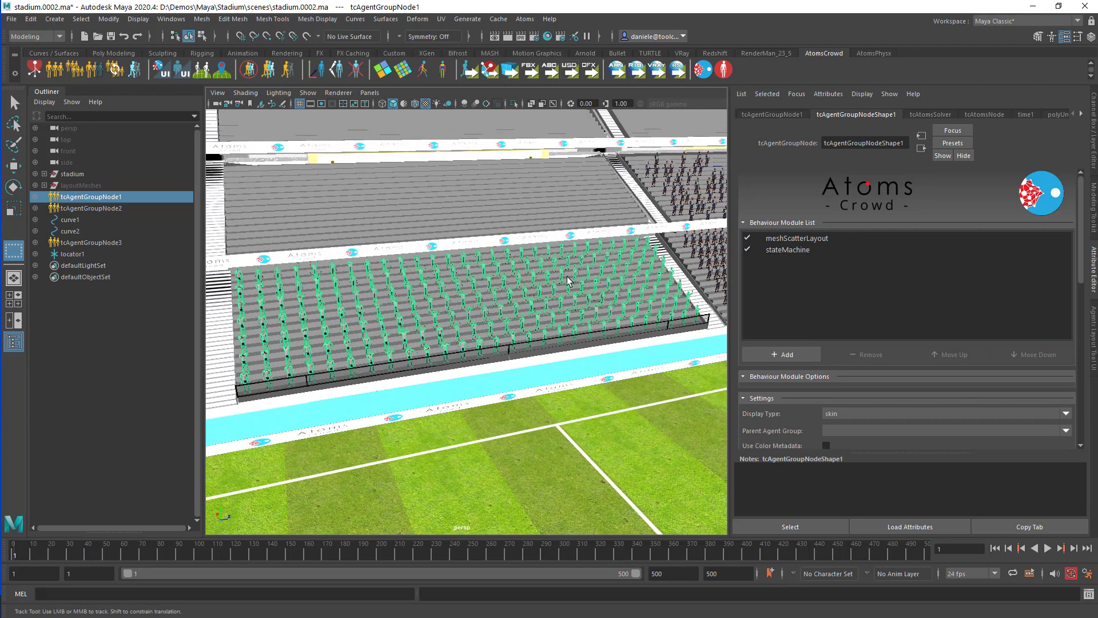
pyautogui.hotkey('ctrl', 's')
# Step: Create a new agent group and add a groupCopy behaviour module to it
pyautogui.click(525, 19)
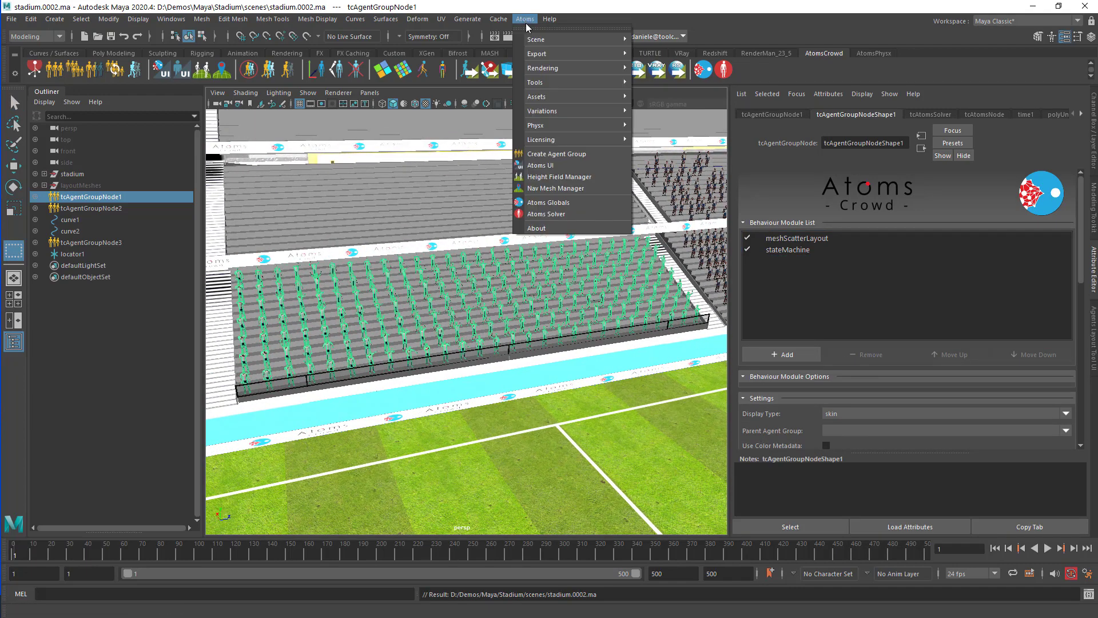
pyautogui.click(557, 154)
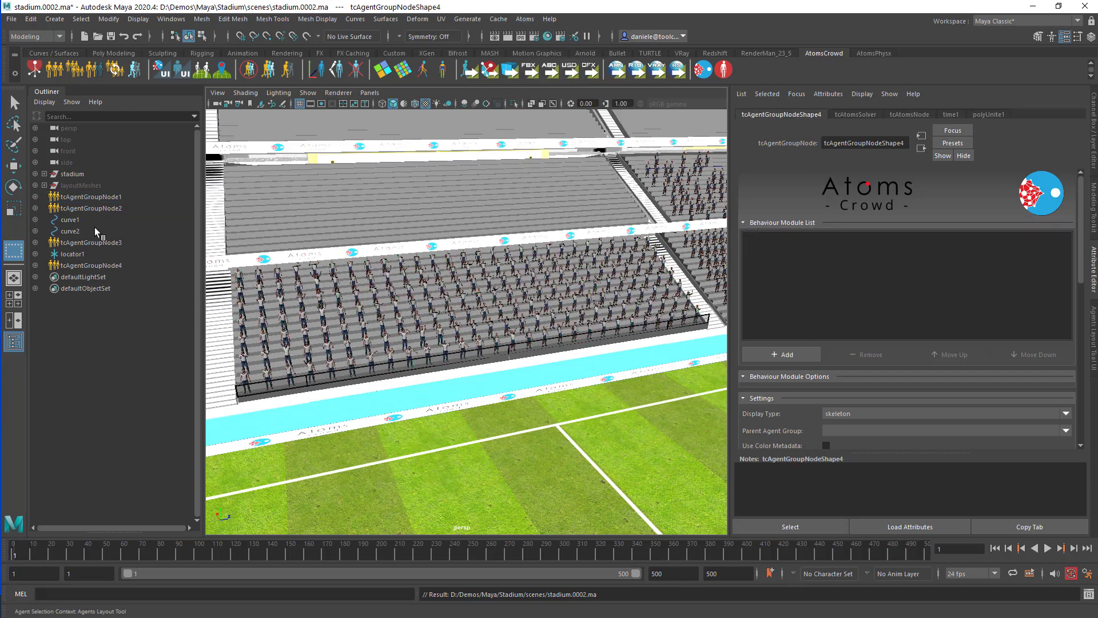
pyautogui.click(94, 266)
pyautogui.click(798, 356)
pyautogui.write('gro')
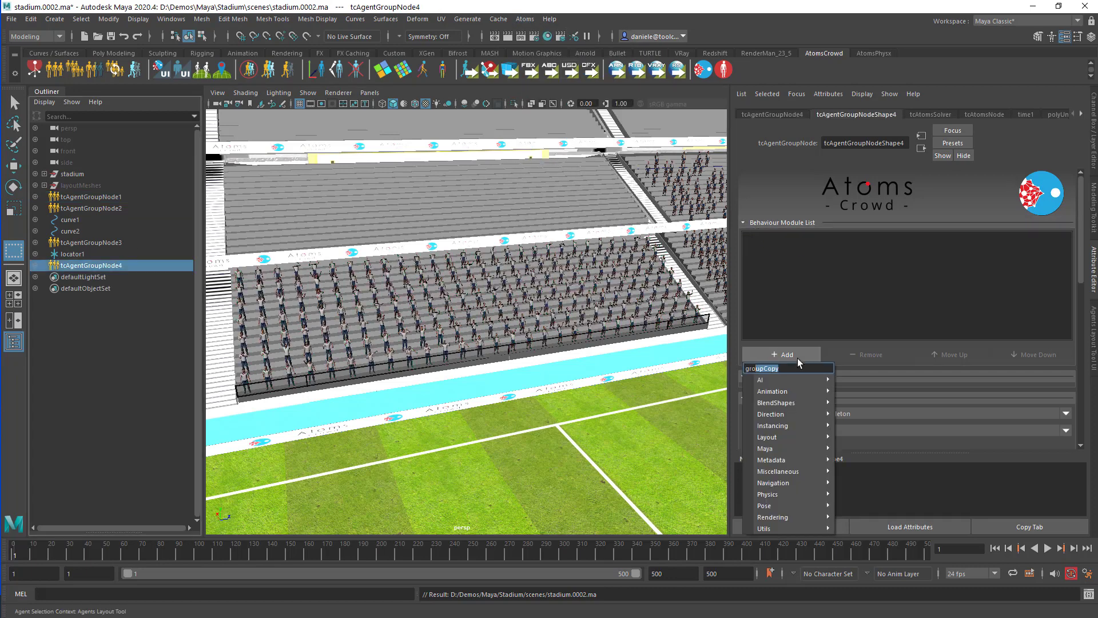
pyautogui.write('up')
pyautogui.press('Return')
pyautogui.click(799, 238)
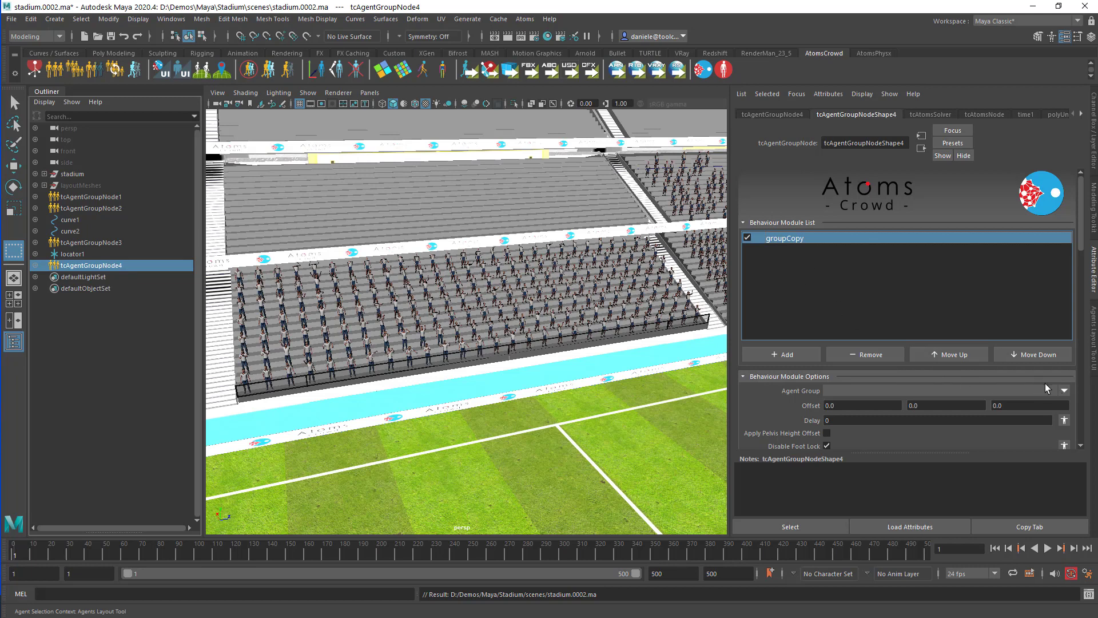
# Step: Set the groupCopy module's Agent Group to tcAgentGroupNodeShape1 and inspect the copied agents in the stand
pyautogui.click(1061, 390)
pyautogui.click(929, 417)
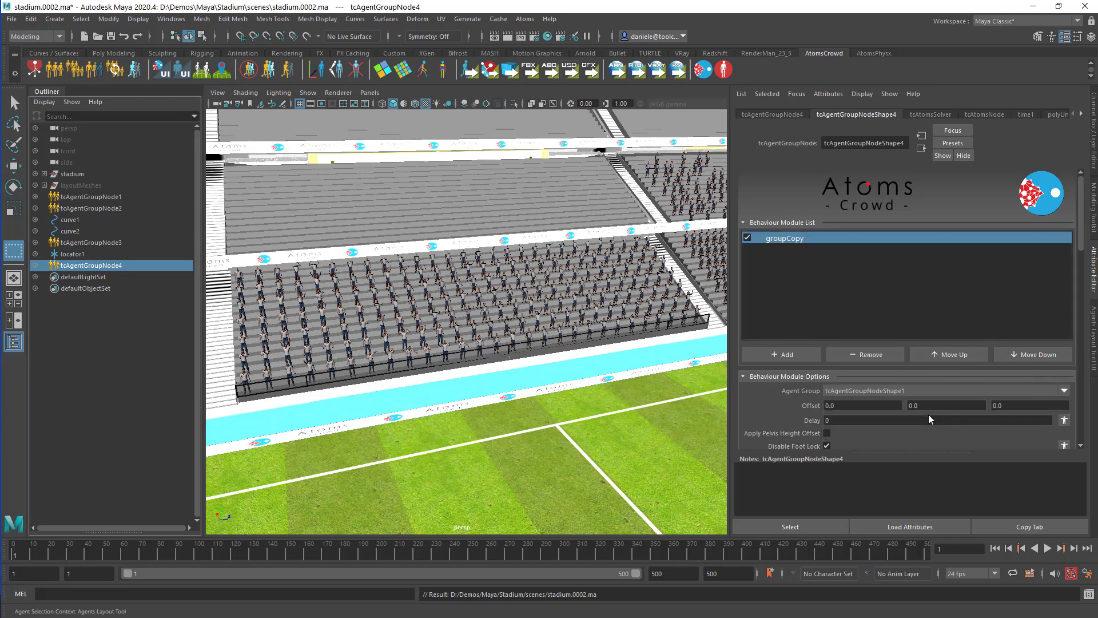
pyautogui.keyDown('alt'); pyautogui.moveTo(412, 312); pyautogui.dragTo(431, 311); pyautogui.keyUp('alt')
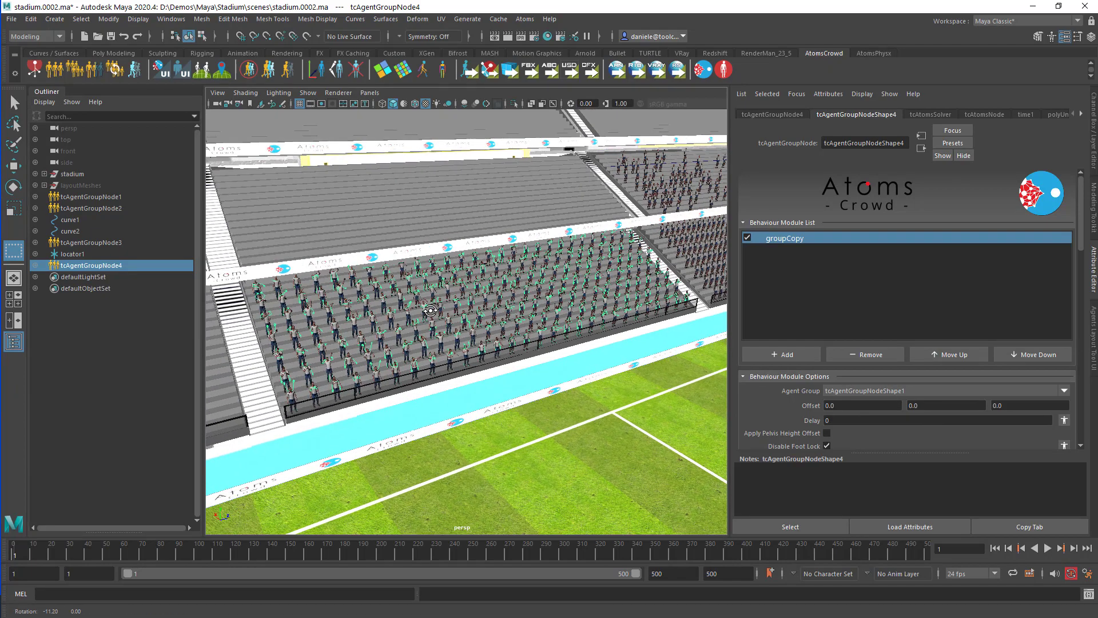
pyautogui.keyDown('alt'); pyautogui.moveTo(430, 310); pyautogui.dragTo(488, 304, button='middle'); pyautogui.keyUp('alt')
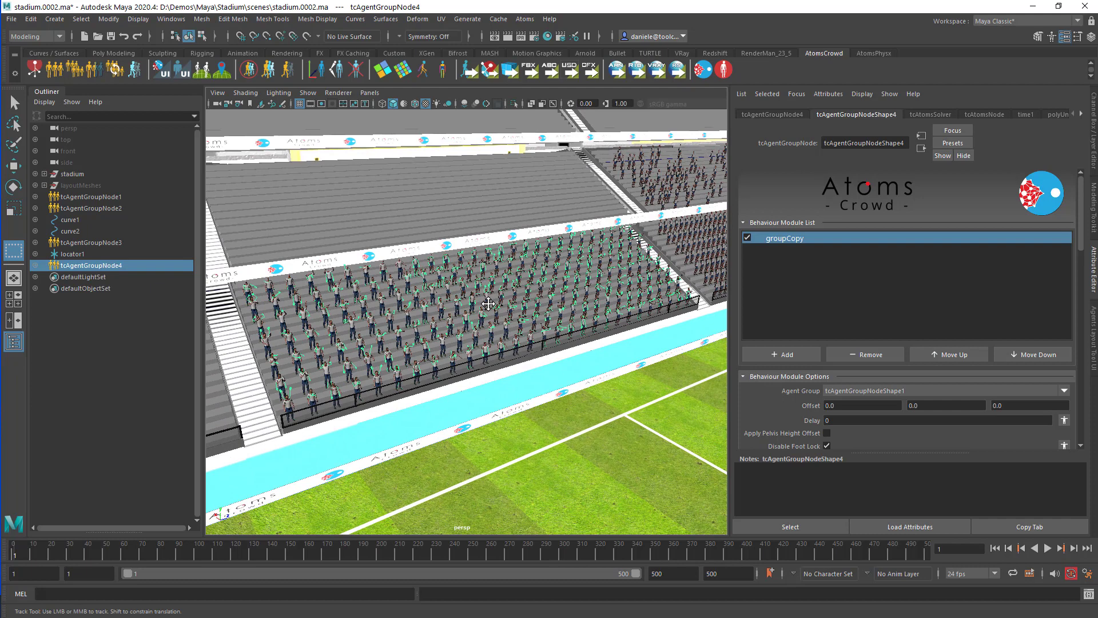
# Step: Set the Parent Agent Group of tcAgentGroupNode4 to tcAgentGroupNodeShape1
pyautogui.scroll(-8, 798, 341)
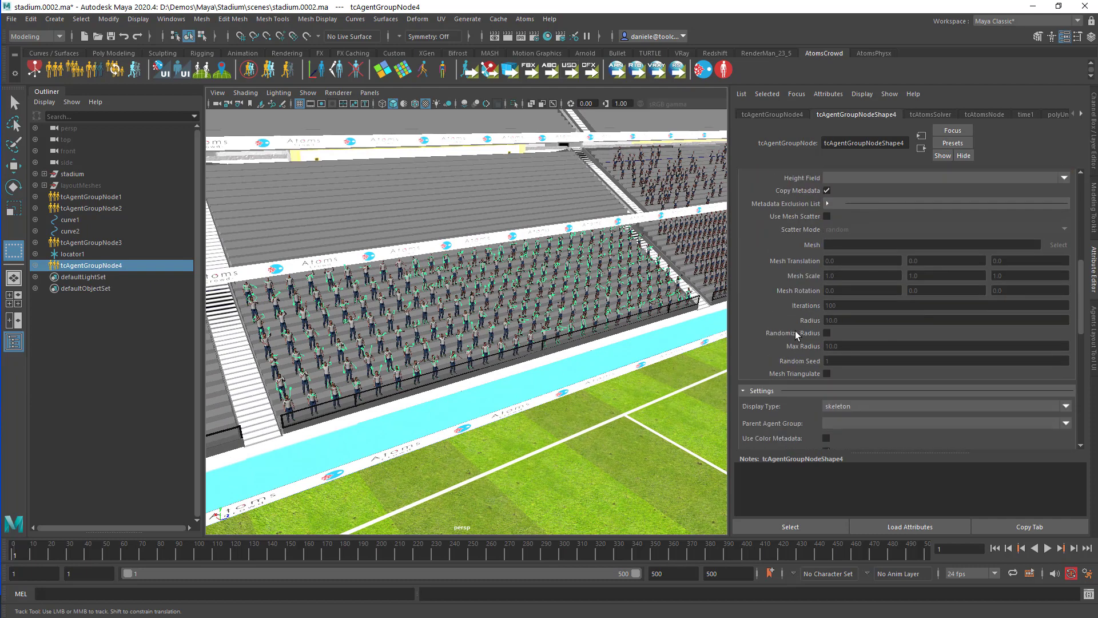
pyautogui.scroll(-2, 795, 331)
pyautogui.click(885, 391)
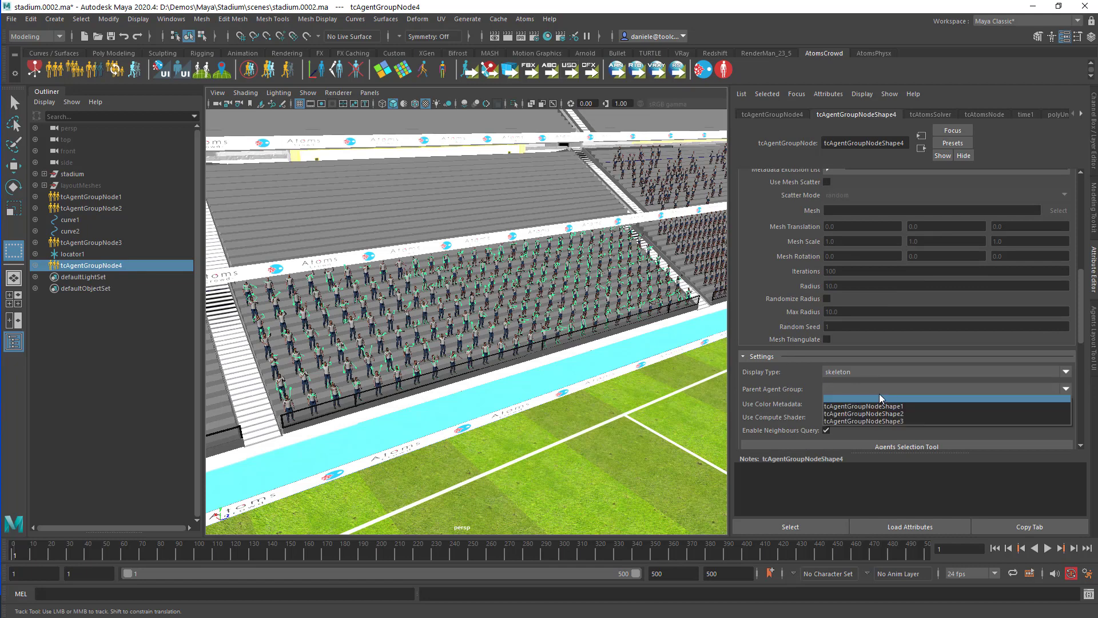
pyautogui.click(877, 407)
# Step: Review the groupCopy module options alongside the Parent Agent Group setting of tcAgentGroupNode4
pyautogui.scroll(10, 808, 380)
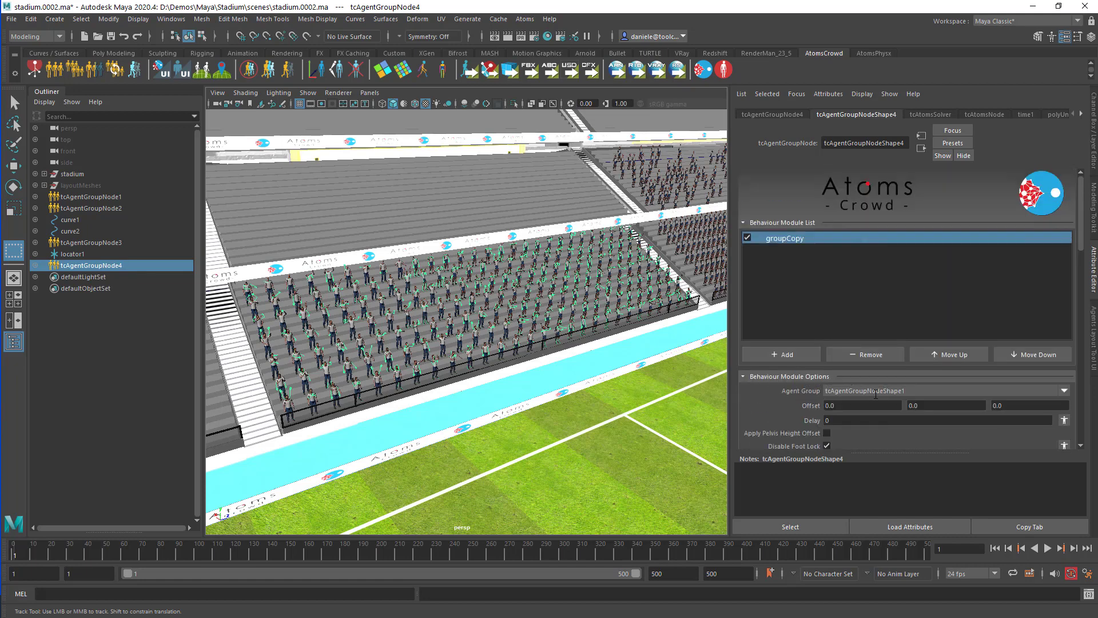
pyautogui.scroll(-10, 875, 393)
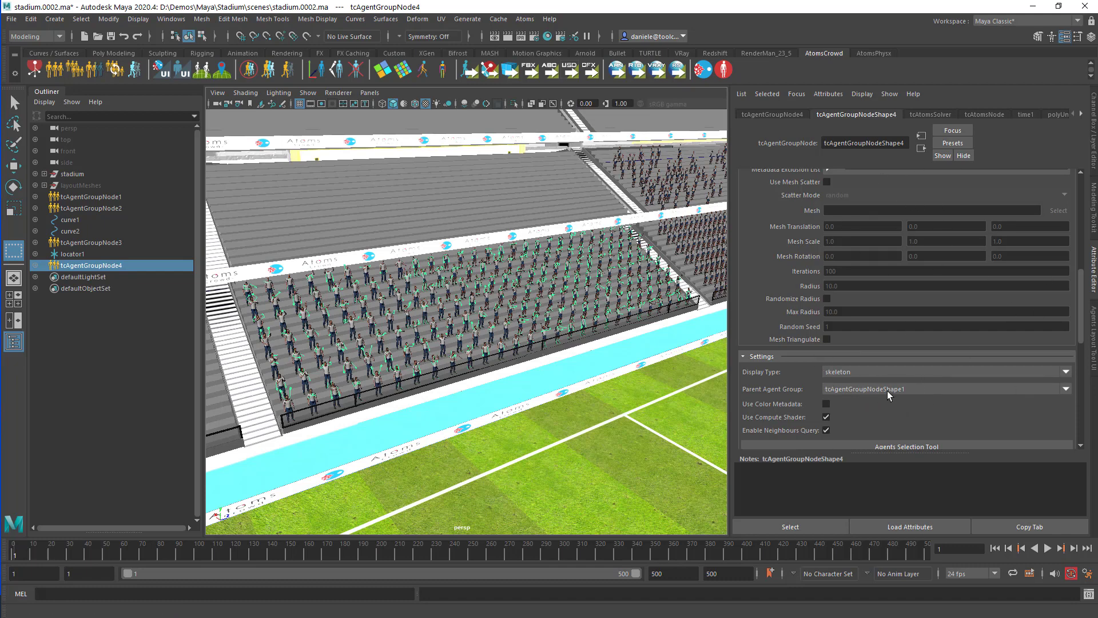
pyautogui.scroll(8, 832, 334)
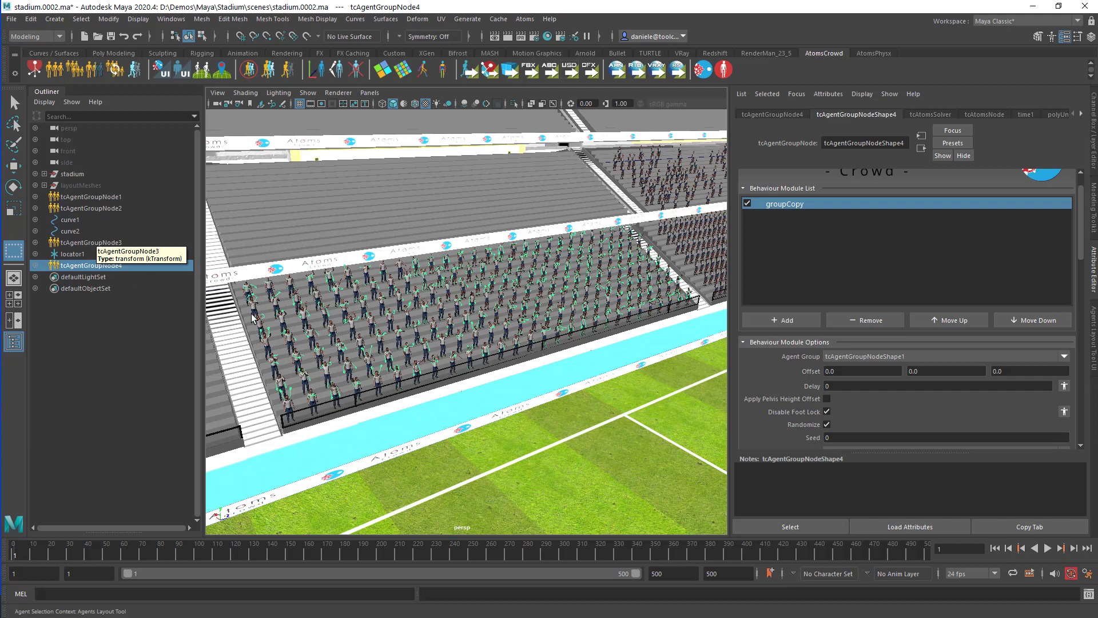
pyautogui.scroll(-5, 780, 352)
pyautogui.scroll(-2, 782, 356)
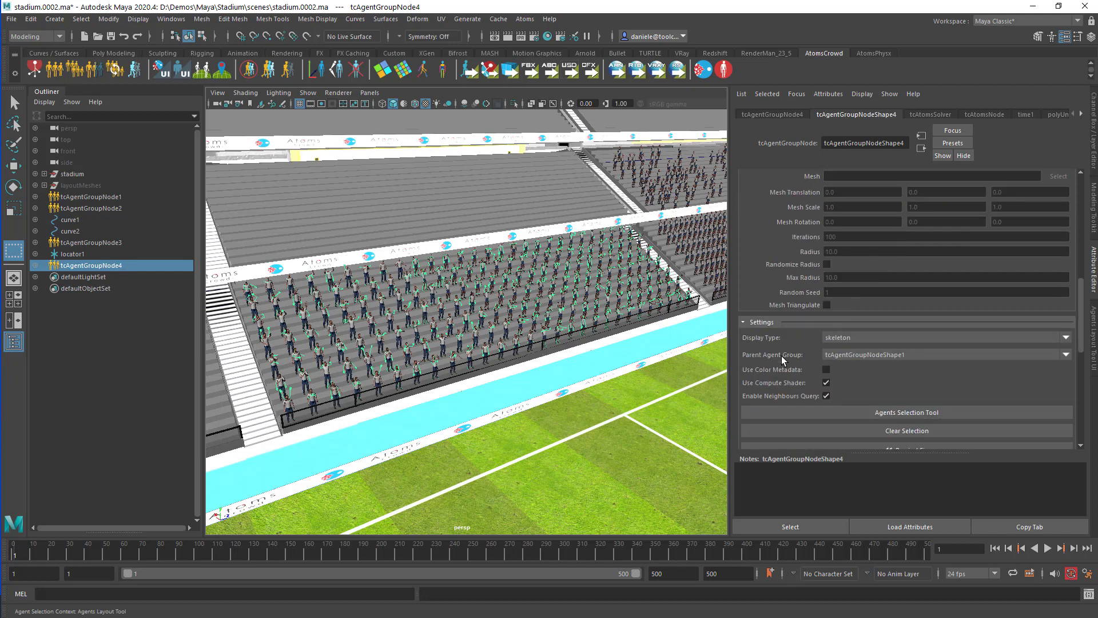
pyautogui.scroll(6, 782, 356)
pyautogui.scroll(2, 781, 356)
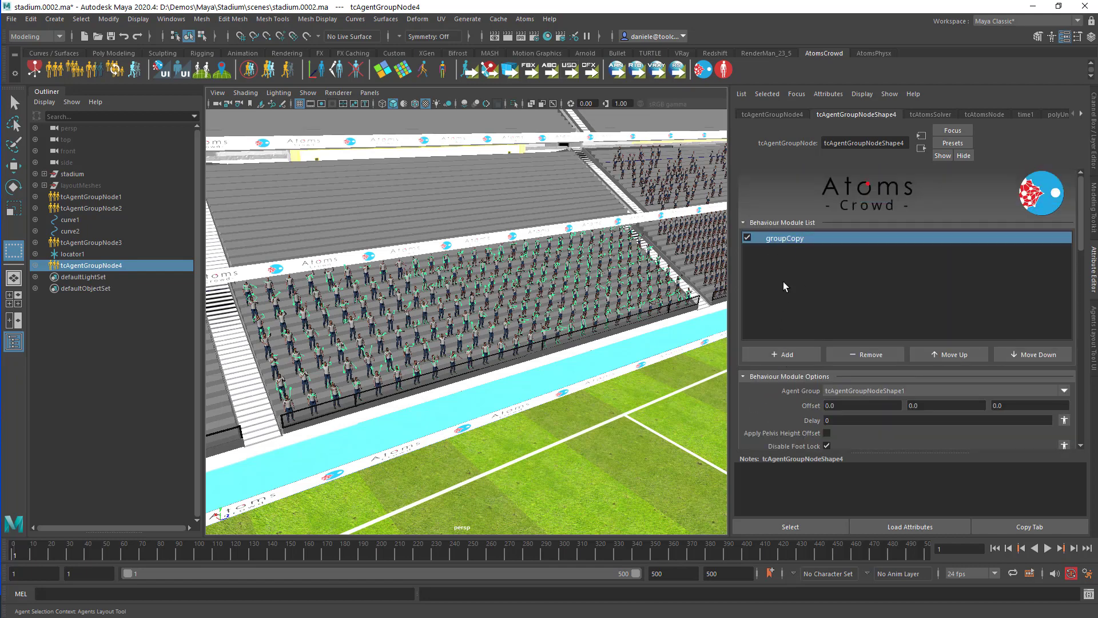
pyautogui.scroll(-7, 788, 330)
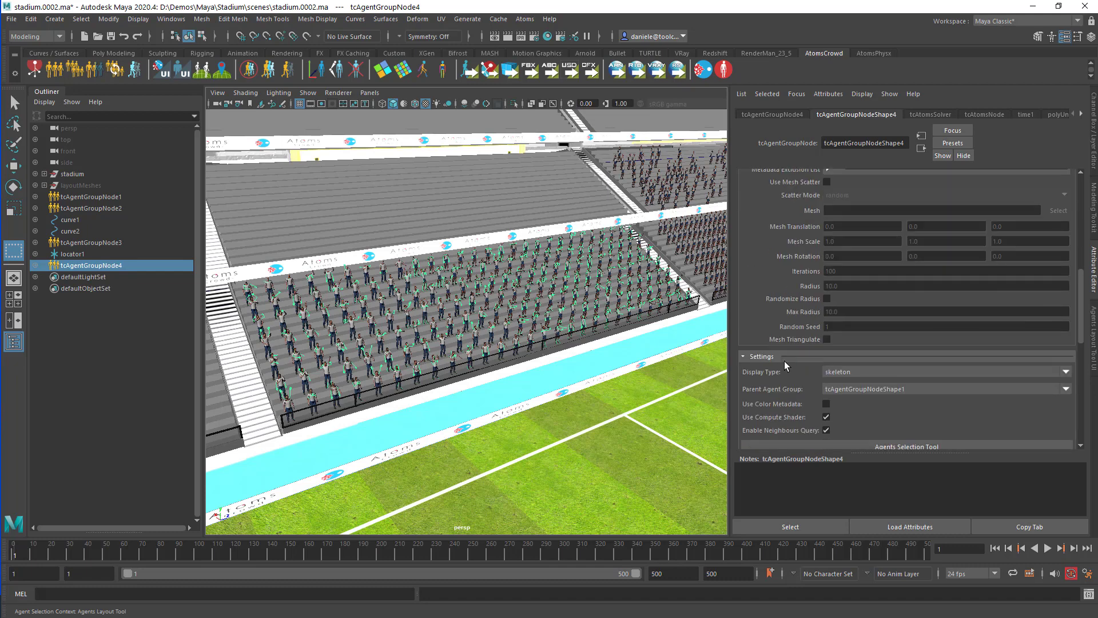
pyautogui.scroll(5, 786, 352)
pyautogui.scroll(2, 777, 297)
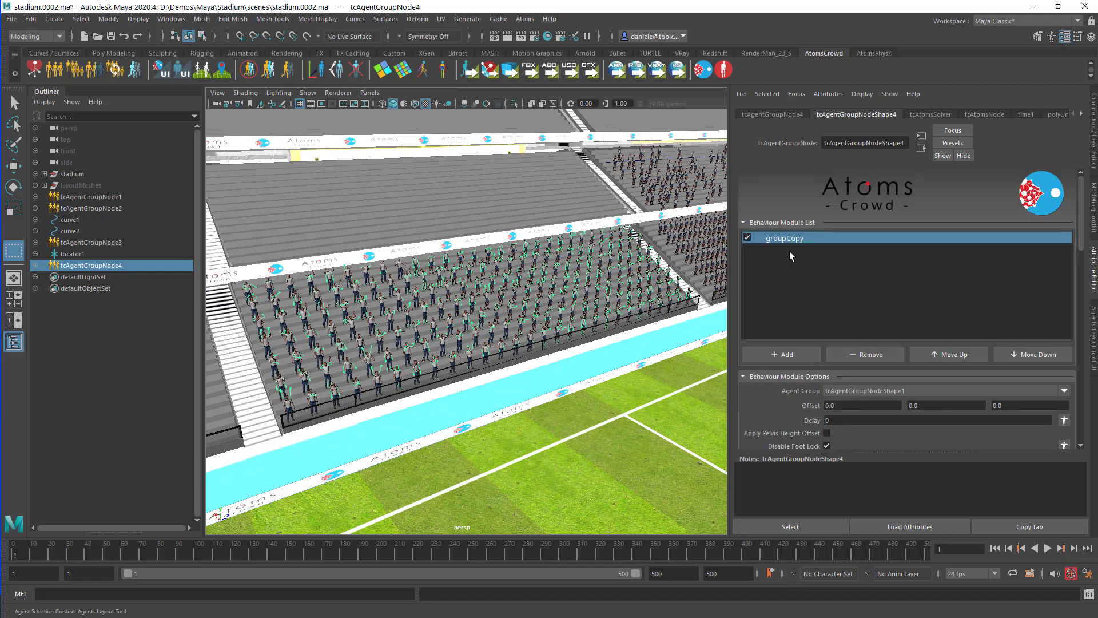
pyautogui.scroll(-7, 793, 303)
pyautogui.scroll(7, 794, 302)
pyautogui.scroll(-3, 782, 297)
pyautogui.scroll(2, 777, 293)
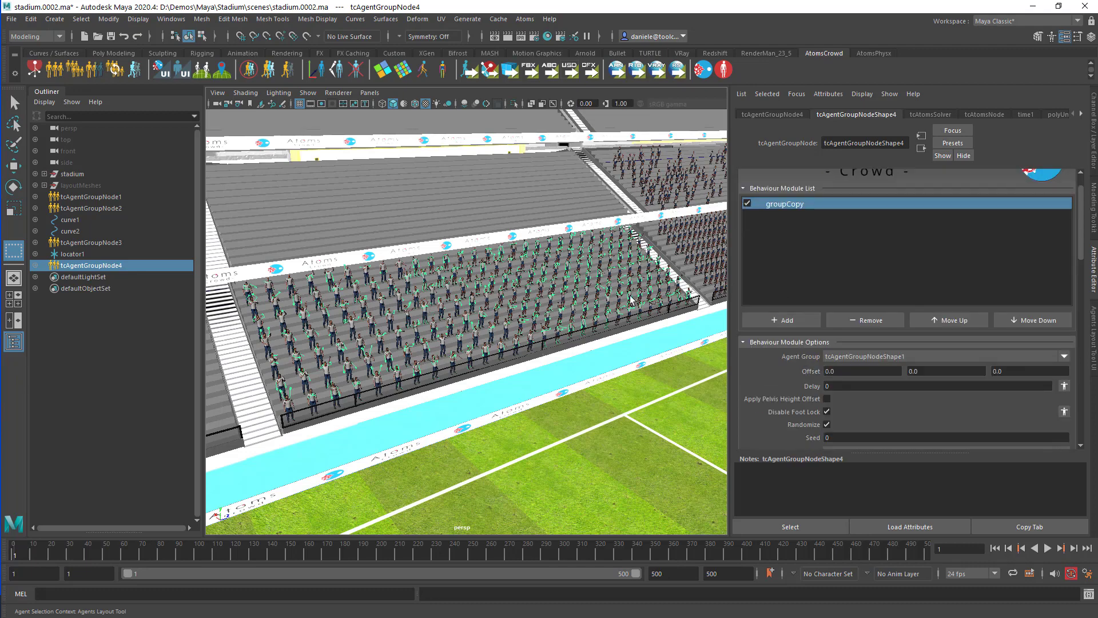
# Step: Set the display type of tcAgentGroupNode4 to skin so the copied agents in the lower stand show as full characters
pyautogui.keyDown('alt'); pyautogui.moveTo(460, 348); pyautogui.dragTo(495, 295, button='middle'); pyautogui.keyUp('alt')
pyautogui.keyDown('alt'); pyautogui.moveTo(494, 295); pyautogui.dragTo(621, 286, button='right'); pyautogui.keyUp('alt')
pyautogui.keyDown('alt'); pyautogui.moveTo(452, 282); pyautogui.dragTo(505, 304, button='middle'); pyautogui.keyUp('alt')
pyautogui.keyDown('alt'); pyautogui.moveTo(505, 303); pyautogui.dragTo(509, 309); pyautogui.keyUp('alt')
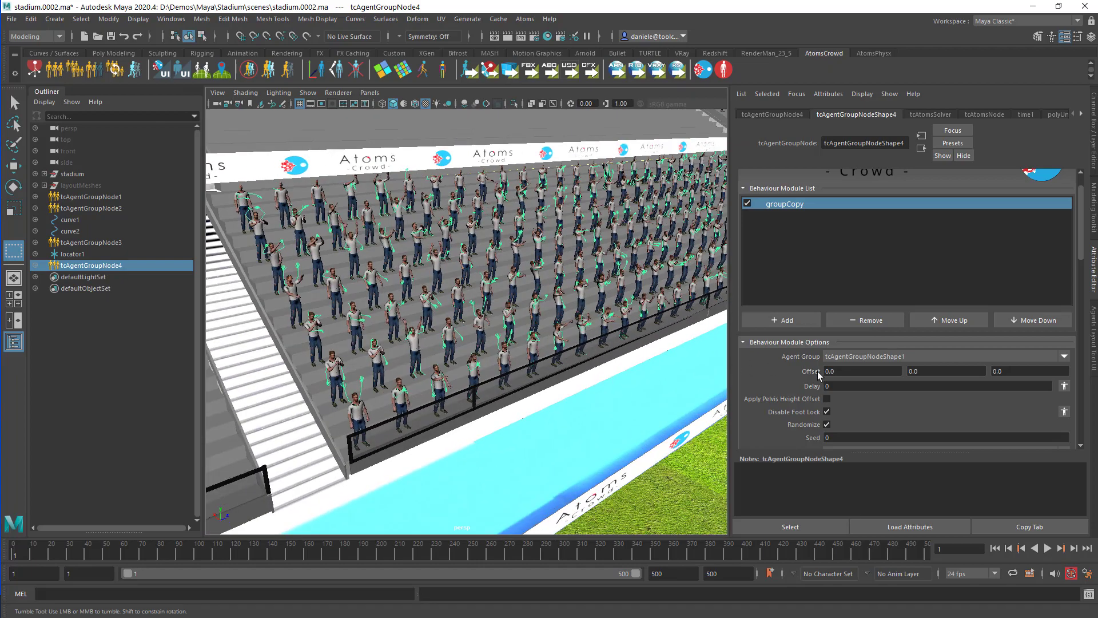
pyautogui.scroll(-5, 797, 377)
pyautogui.scroll(-1, 798, 364)
pyautogui.click(852, 373)
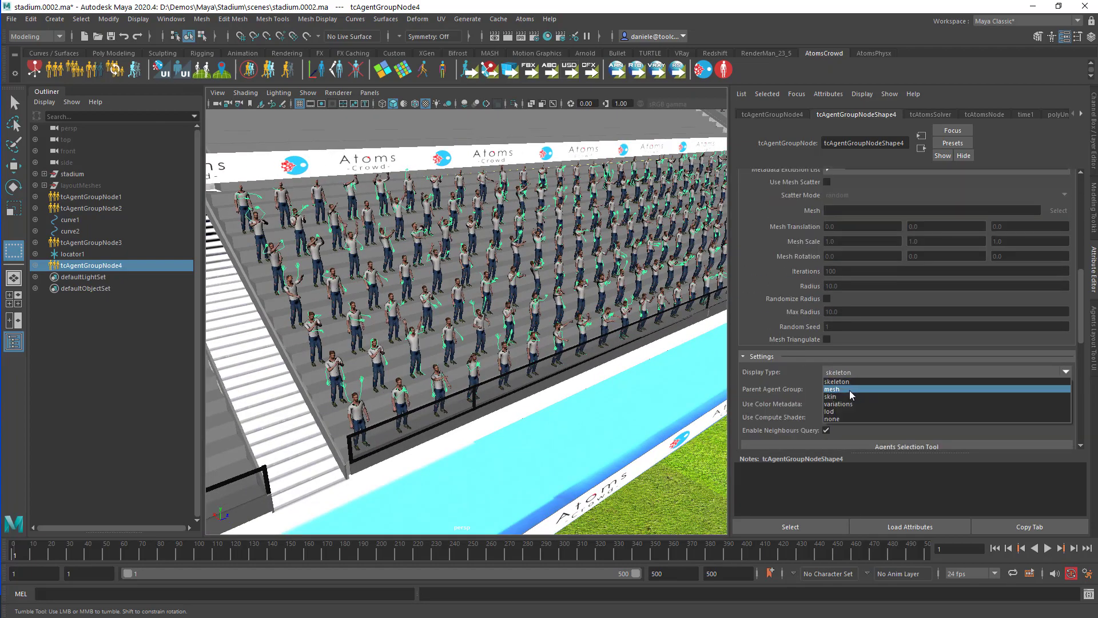
pyautogui.click(853, 394)
pyautogui.keyDown('alt'); pyautogui.moveTo(513, 349); pyautogui.dragTo(549, 289, button='middle'); pyautogui.keyUp('alt')
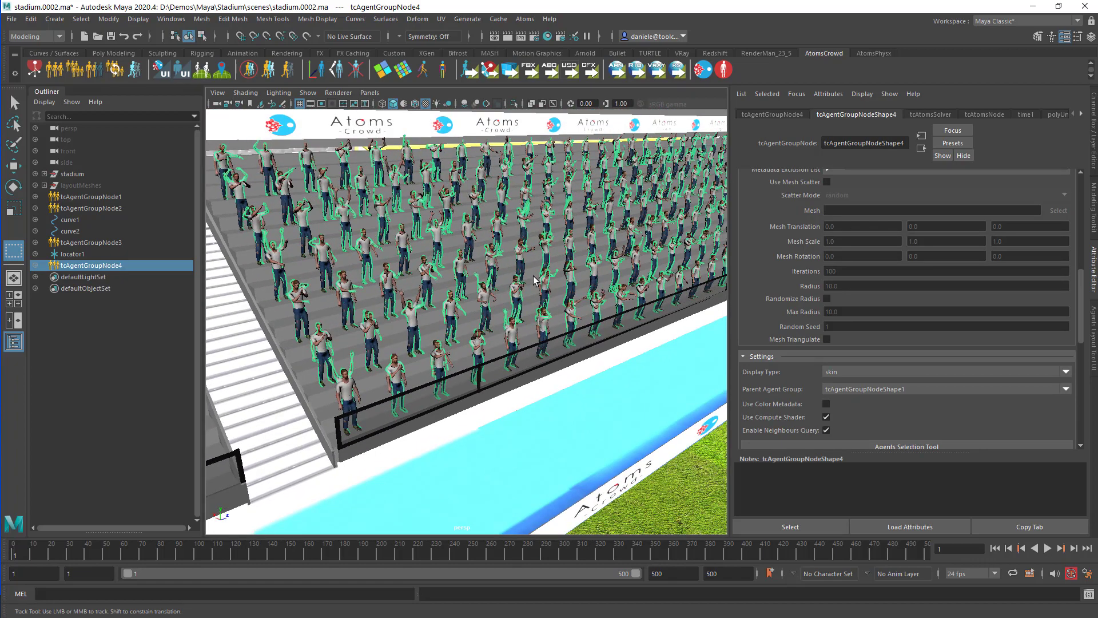
pyautogui.keyDown('alt'); pyautogui.moveTo(372, 376); pyautogui.dragTo(390, 345, button='right'); pyautogui.keyUp('alt')
pyautogui.keyDown('alt'); pyautogui.moveTo(389, 344); pyautogui.dragTo(378, 374, button='middle'); pyautogui.keyUp('alt')
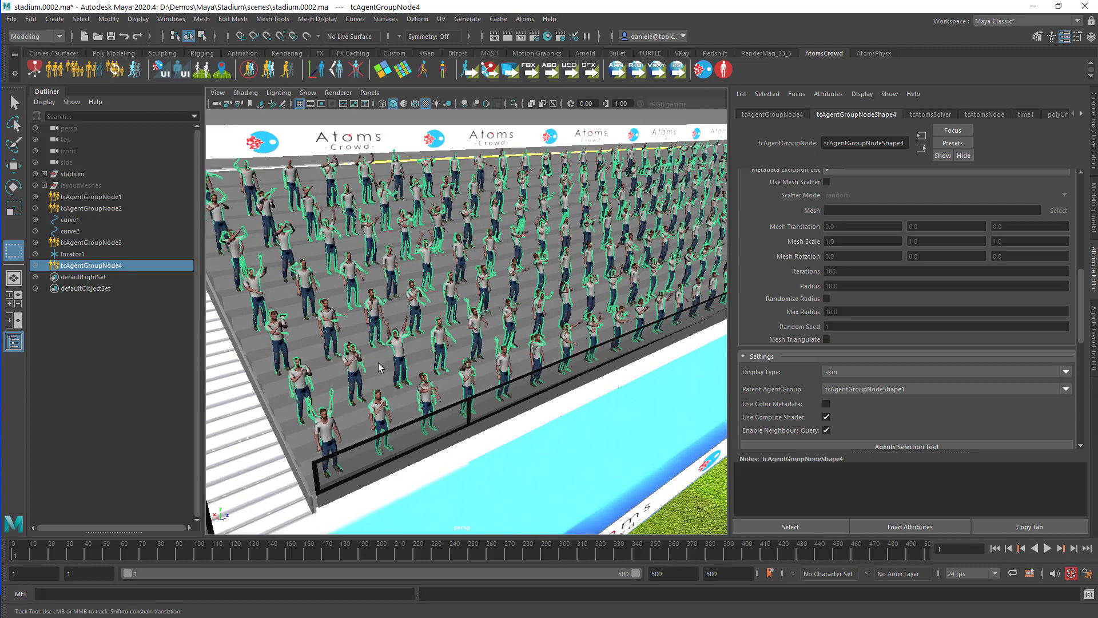
# Step: Turn off Randomize for the groupCopy module and briefly play the animation to compare the copies with the original agents
pyautogui.scroll(5, 791, 272)
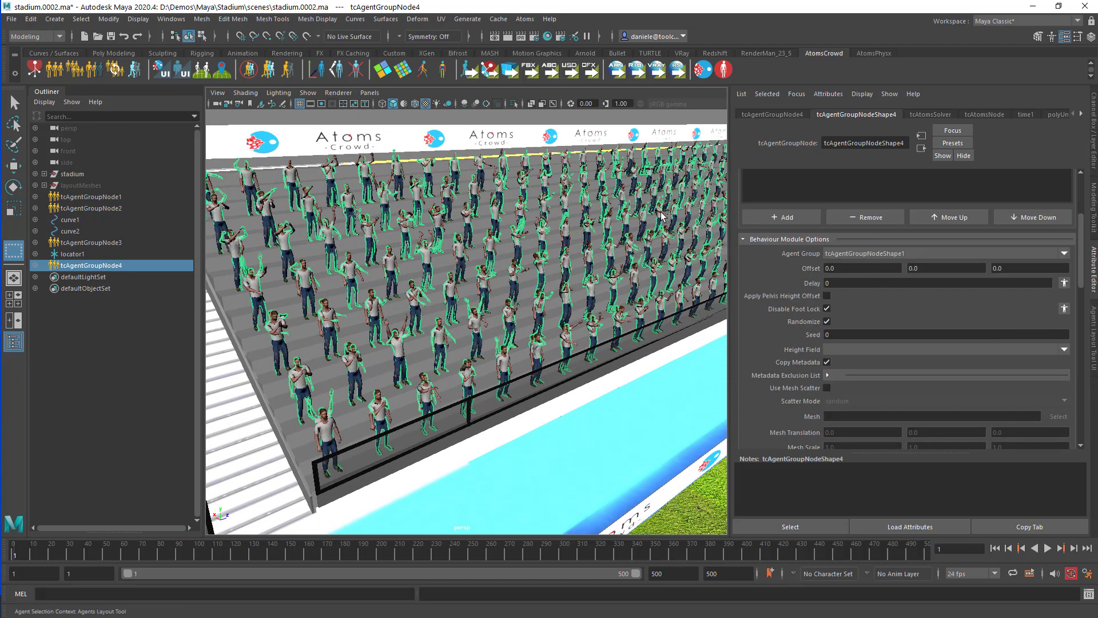
pyautogui.click(826, 322)
pyautogui.keyDown('alt'); pyautogui.moveTo(430, 388); pyautogui.dragTo(422, 375, button='right'); pyautogui.keyUp('alt')
pyautogui.keyDown('alt'); pyautogui.moveTo(423, 374); pyautogui.dragTo(456, 328, button='middle'); pyautogui.keyUp('alt')
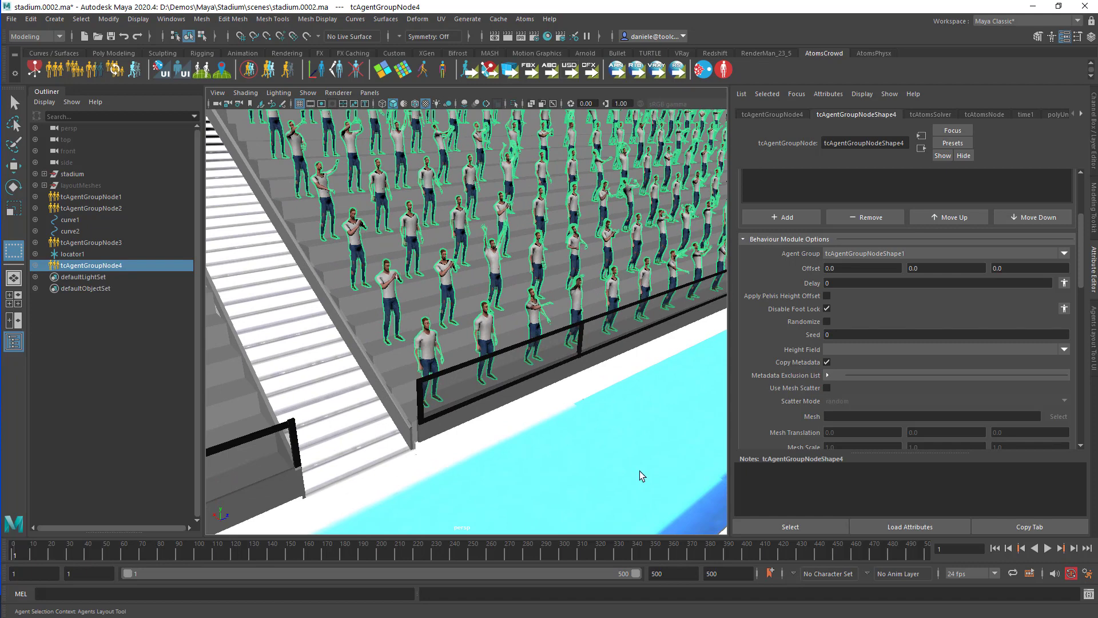
pyautogui.click(1048, 548)
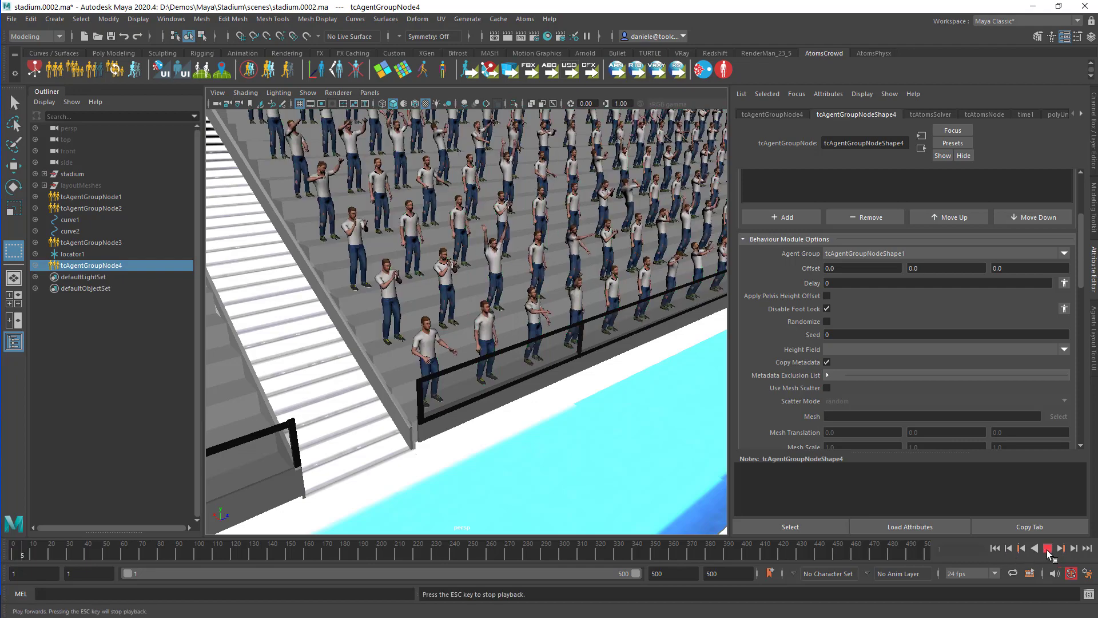
pyautogui.click(1048, 549)
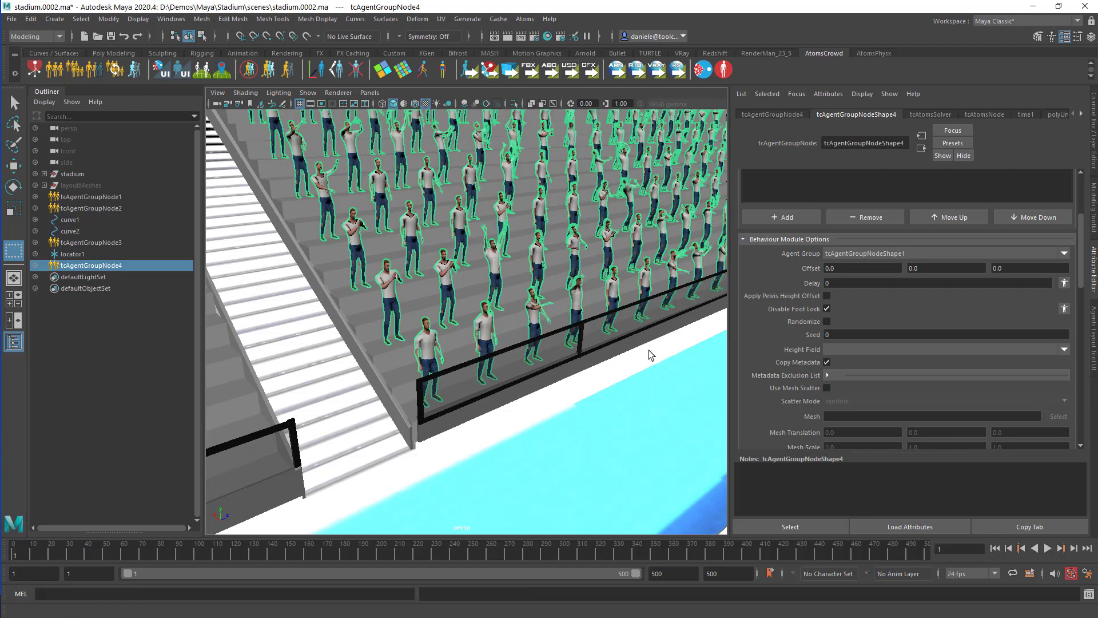
# Step: Set the groupCopy module's Delay to 5 frames
pyautogui.scroll(-4, 624, 286)
pyautogui.keyDown('alt'); pyautogui.moveTo(605, 276); pyautogui.dragTo(563, 295, button='middle'); pyautogui.keyUp('alt')
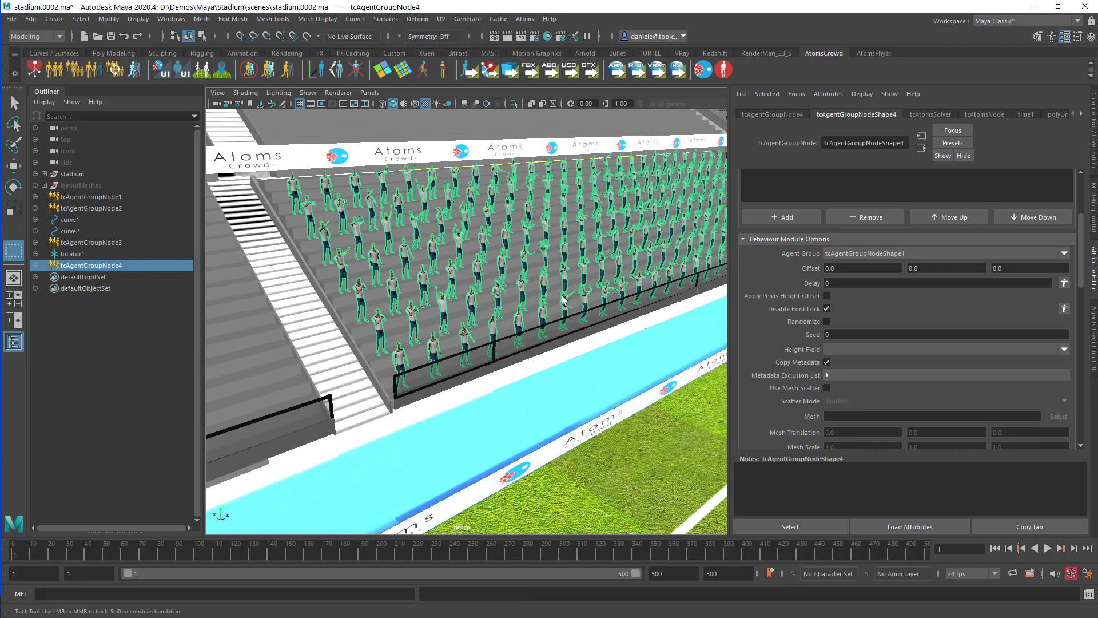
pyautogui.scroll(3, 572, 294)
pyautogui.click(847, 283)
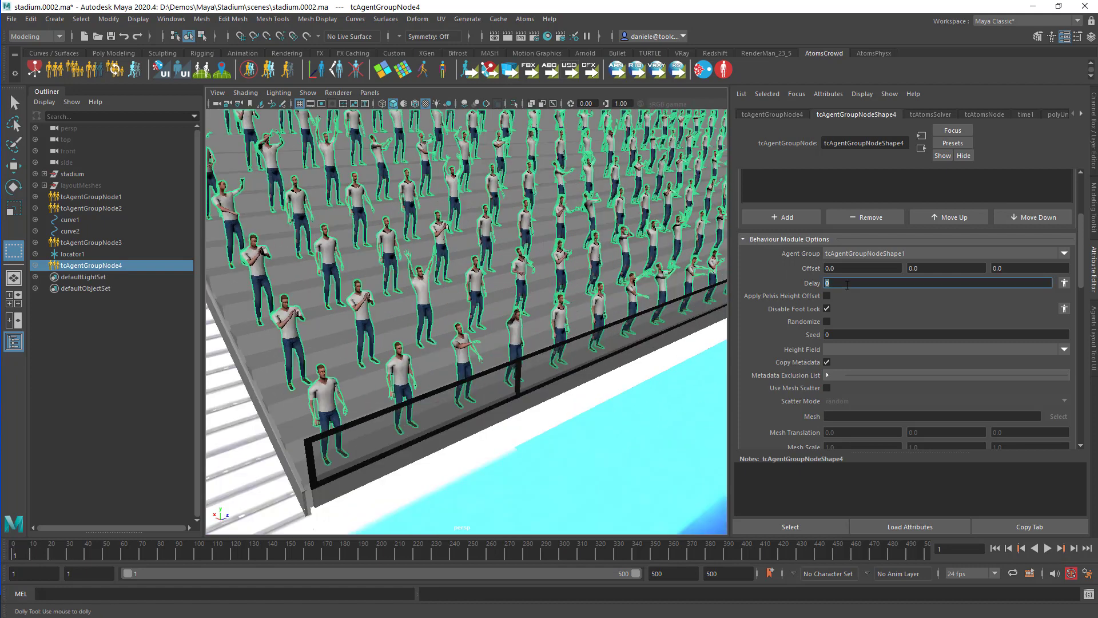
pyautogui.write('5')
# Step: Advance the animation frame by frame to compare the delayed copies with the original agents up close, and return to the first frame
pyautogui.click(1075, 548)
pyautogui.click(1075, 550)
pyautogui.click(1076, 550)
pyautogui.click(1076, 550)
pyautogui.click(1075, 550)
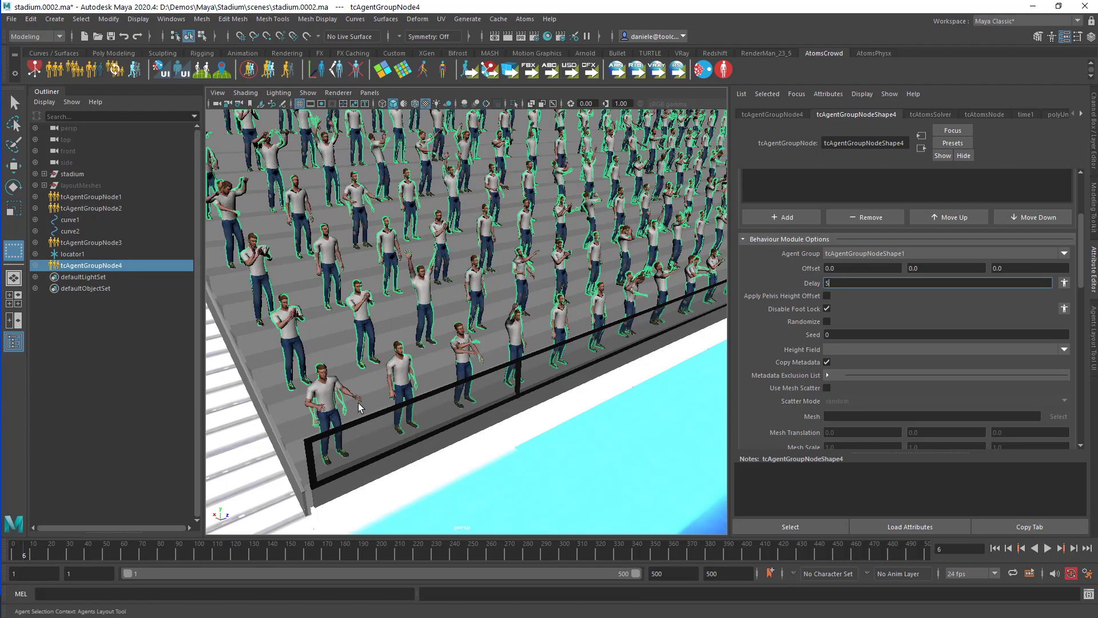
pyautogui.scroll(2, 322, 440)
pyautogui.keyDown('alt'); pyautogui.moveTo(322, 439); pyautogui.dragTo(469, 345, button='middle'); pyautogui.keyUp('alt')
pyautogui.scroll(2, 469, 344)
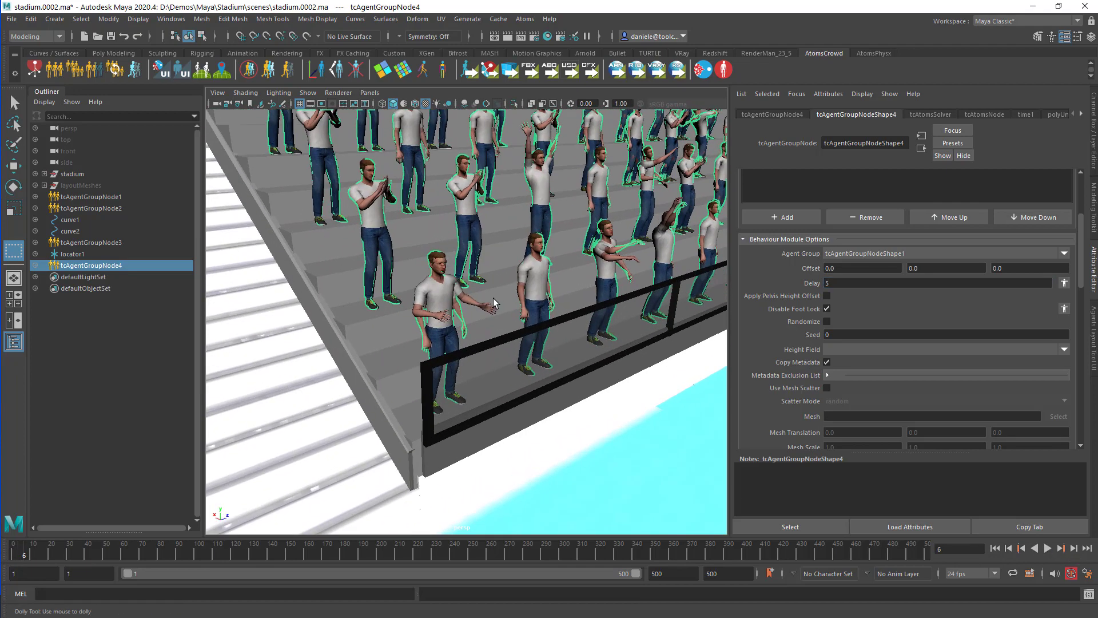
pyautogui.click(1076, 550)
pyautogui.click(1076, 550)
pyautogui.click(1076, 550)
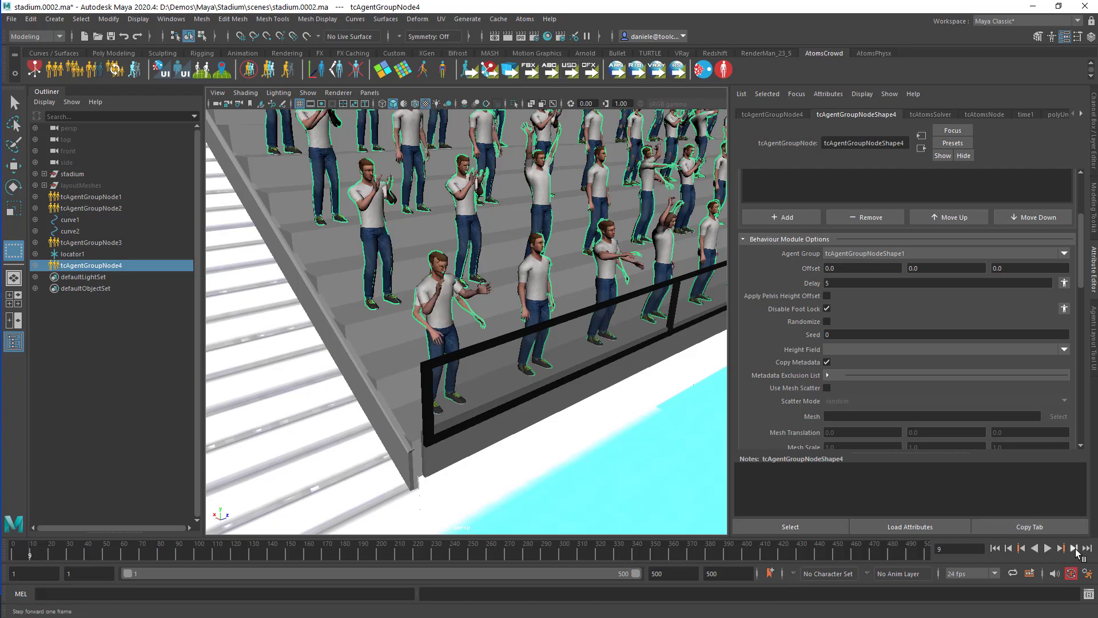
pyautogui.click(1076, 549)
pyautogui.click(1076, 549)
pyautogui.click(1076, 550)
pyautogui.click(1076, 550)
pyautogui.click(1076, 550)
pyautogui.click(1075, 550)
pyautogui.click(1075, 550)
pyautogui.click(1075, 549)
pyautogui.click(1075, 550)
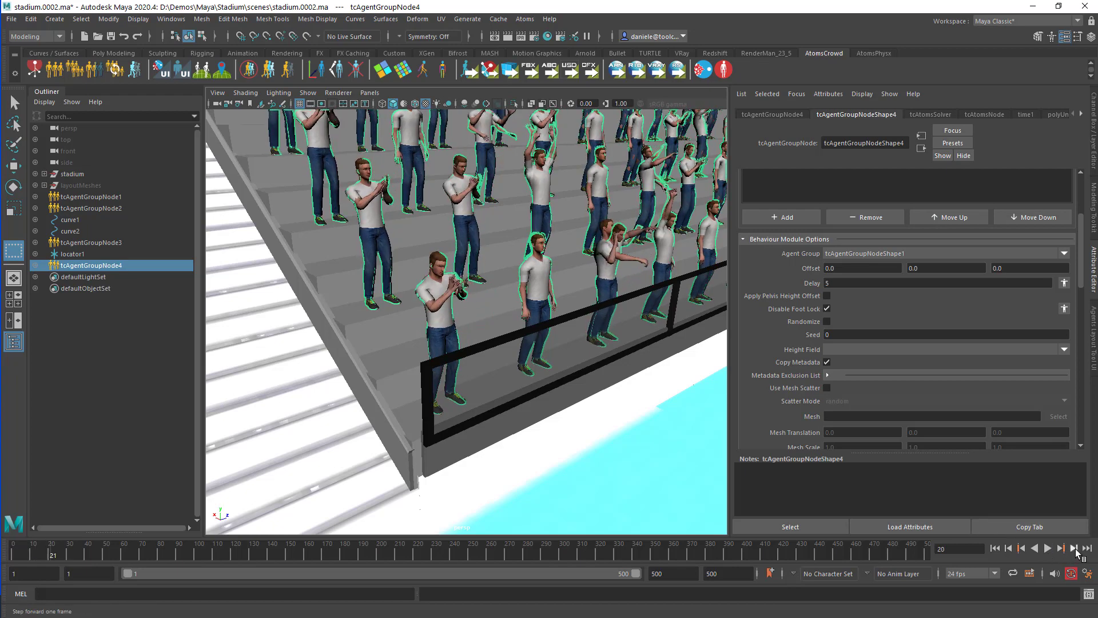
pyautogui.click(1075, 549)
pyautogui.click(1075, 550)
pyautogui.click(1075, 549)
pyautogui.click(1075, 549)
pyautogui.click(996, 549)
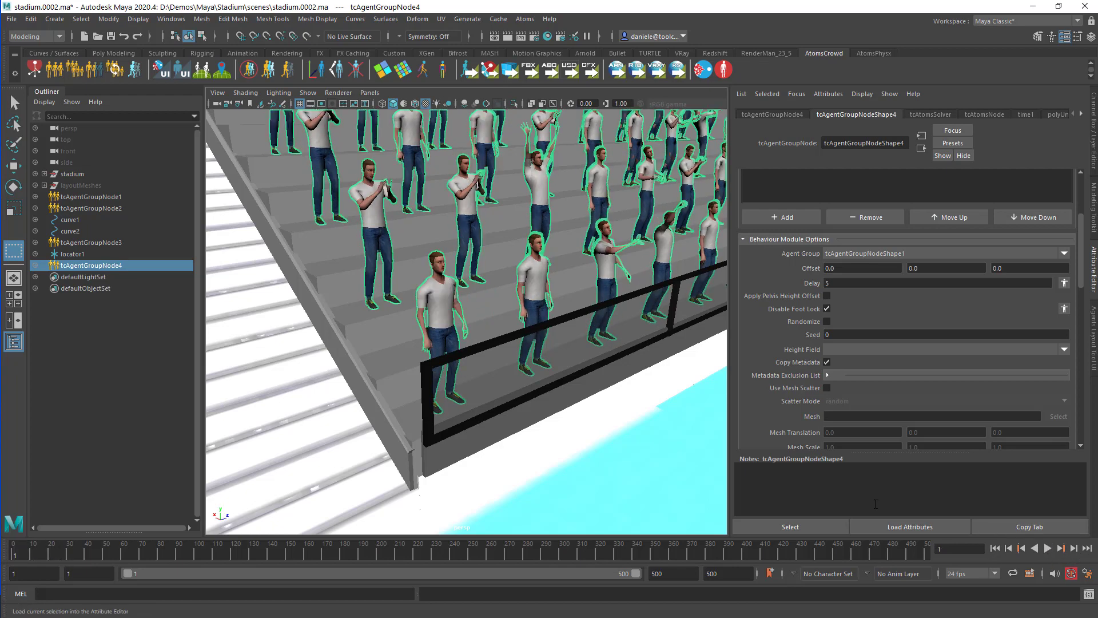
# Step: Turn Randomize back on for the groupCopy module and reset its Delay to 0
pyautogui.scroll(-3, 637, 358)
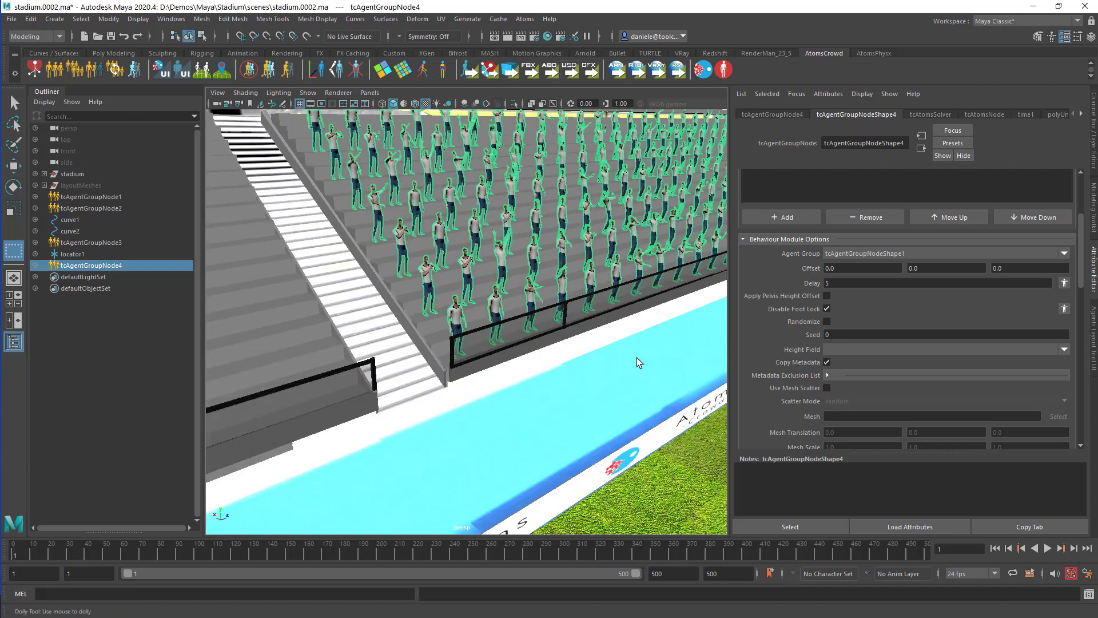
pyautogui.click(828, 321)
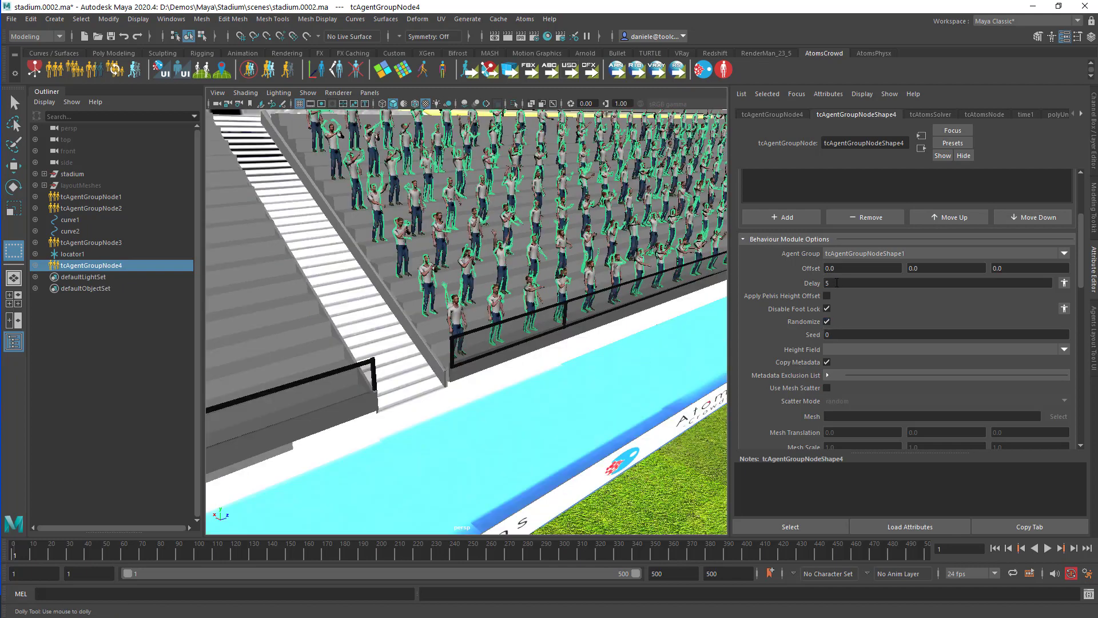
pyautogui.moveTo(837, 283)
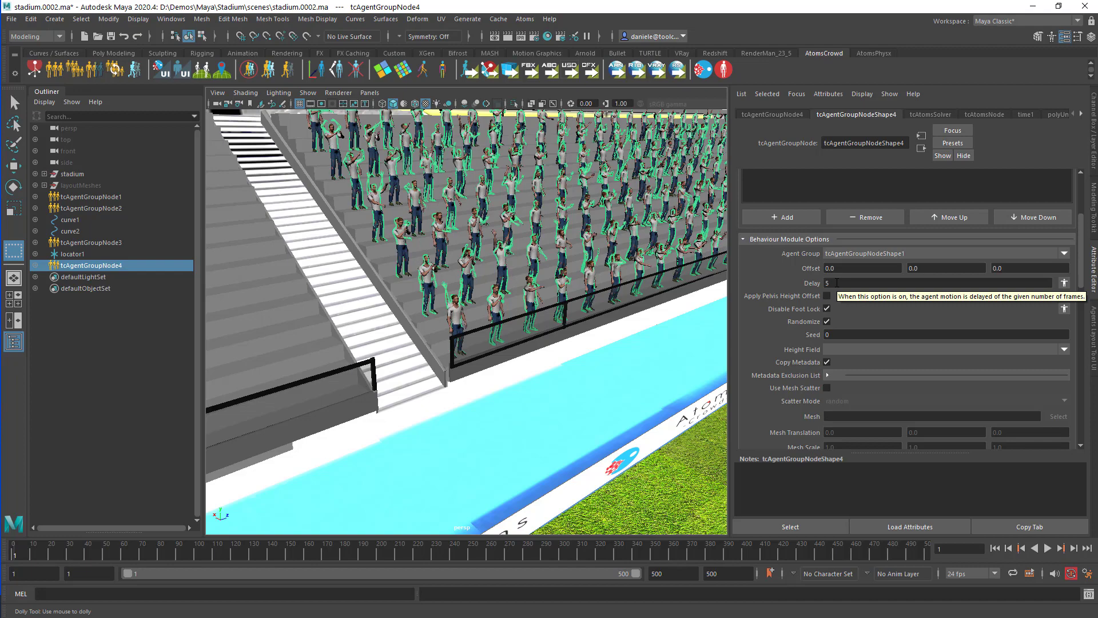
pyautogui.keyDown('alt'); pyautogui.moveTo(584, 225); pyautogui.dragTo(669, 250, button='middle'); pyautogui.keyUp('alt')
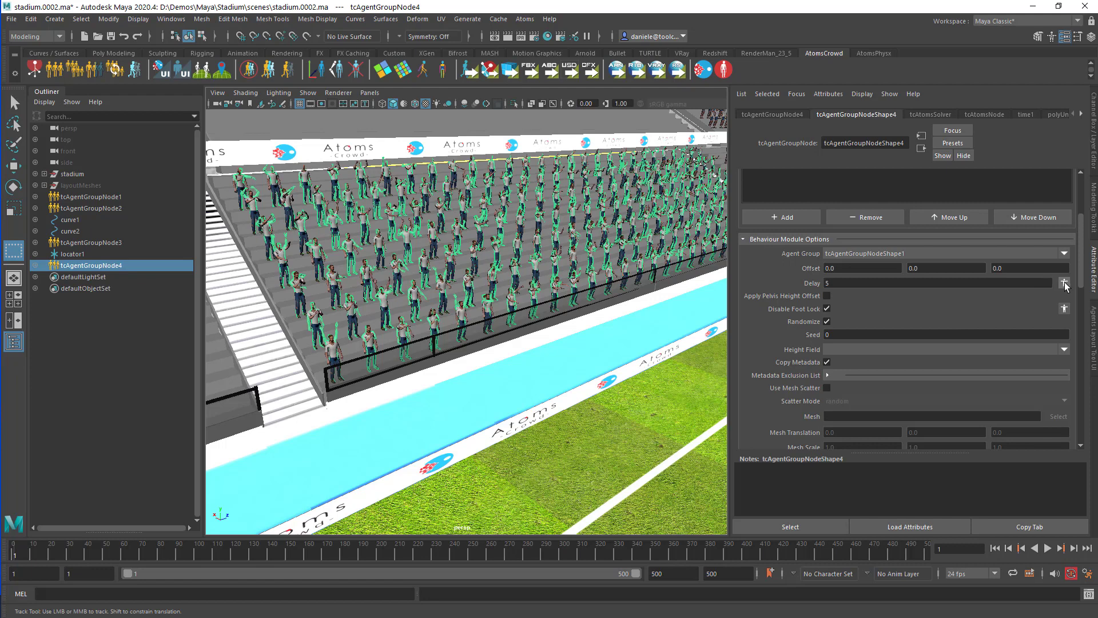
pyautogui.moveTo(841, 281)
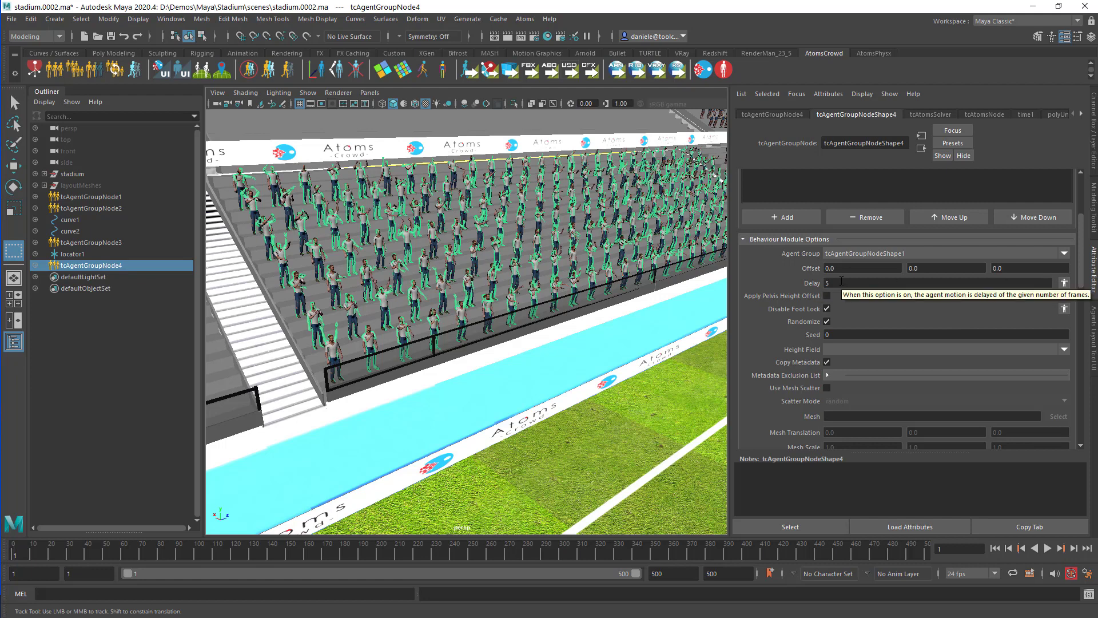
pyautogui.click(841, 281)
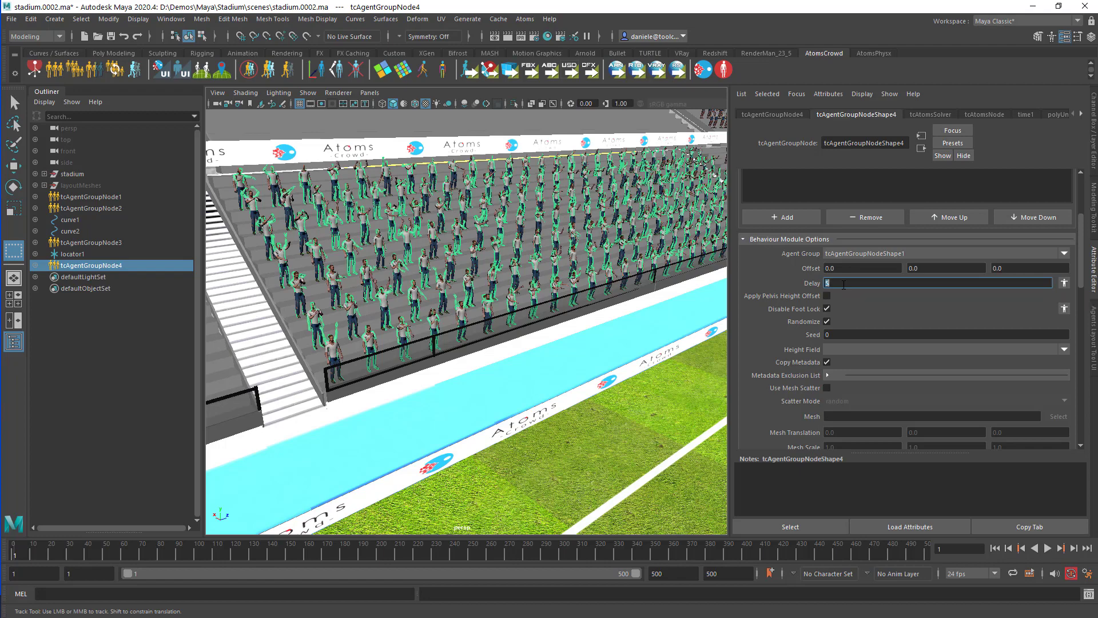
pyautogui.keyDown('alt'); pyautogui.moveTo(675, 287); pyautogui.dragTo(616, 290, button='right'); pyautogui.keyUp('alt')
pyautogui.keyDown('alt'); pyautogui.moveTo(616, 291); pyautogui.dragTo(611, 299, button='middle'); pyautogui.keyUp('alt')
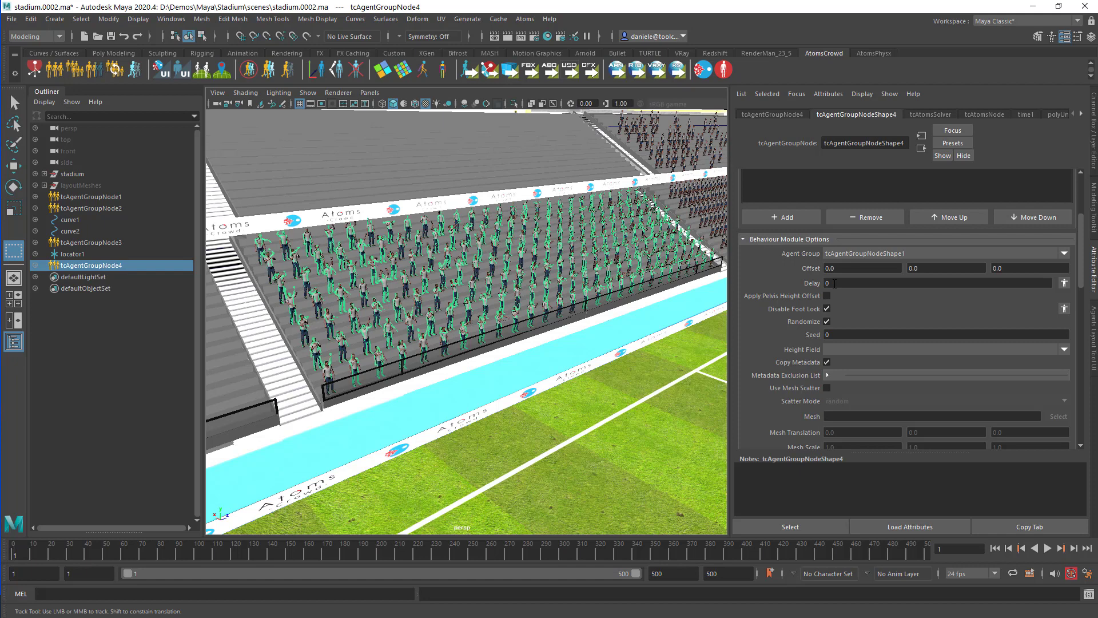
# Step: Examine the groupCopy options and the entries of the expanded Metadata Exclusion List, and collapse the list again
pyautogui.scroll(3, 788, 239)
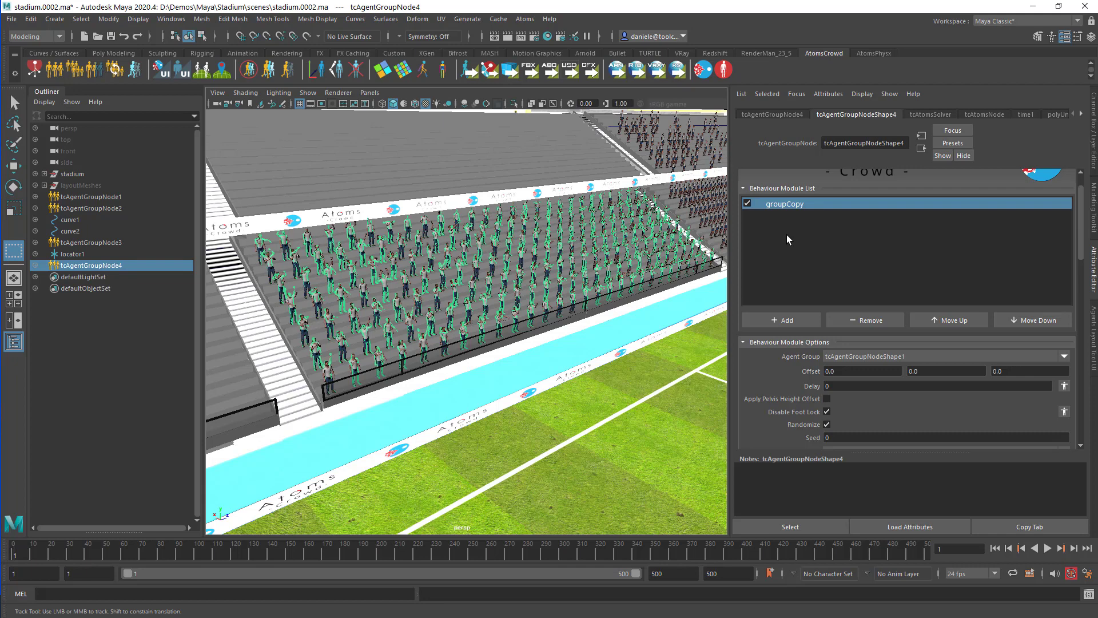
pyautogui.scroll(-2, 795, 298)
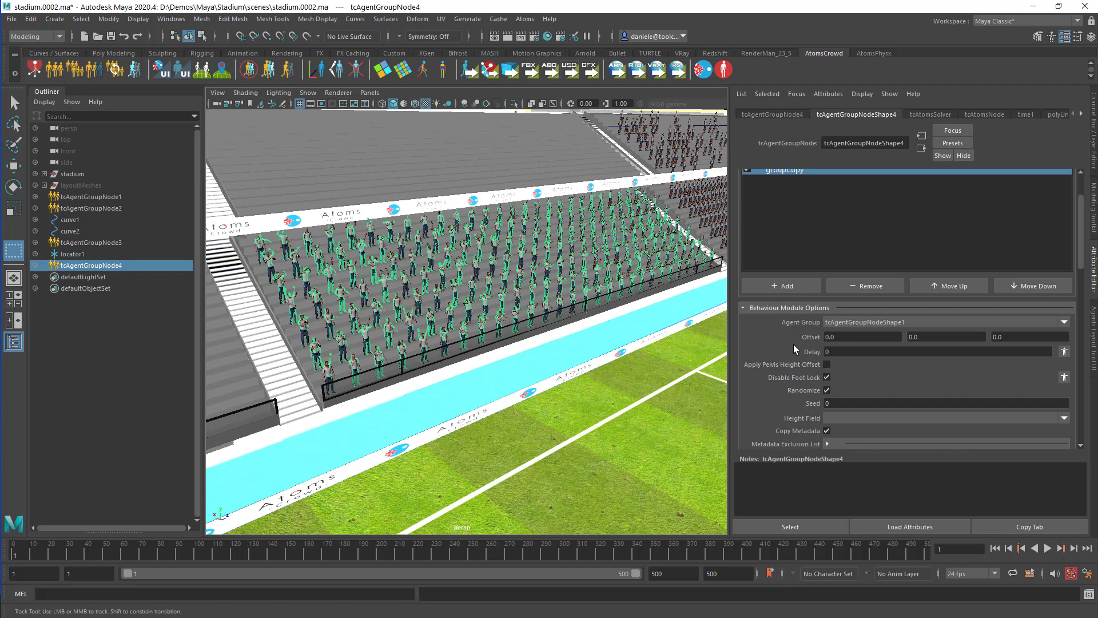
pyautogui.scroll(-2, 795, 349)
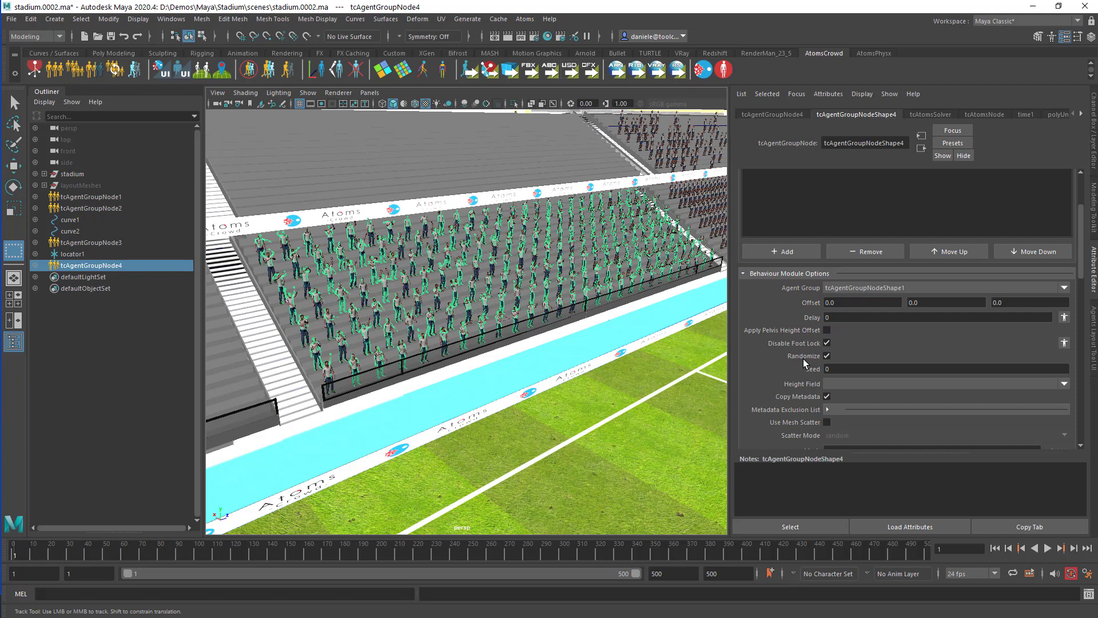
pyautogui.scroll(-2, 816, 375)
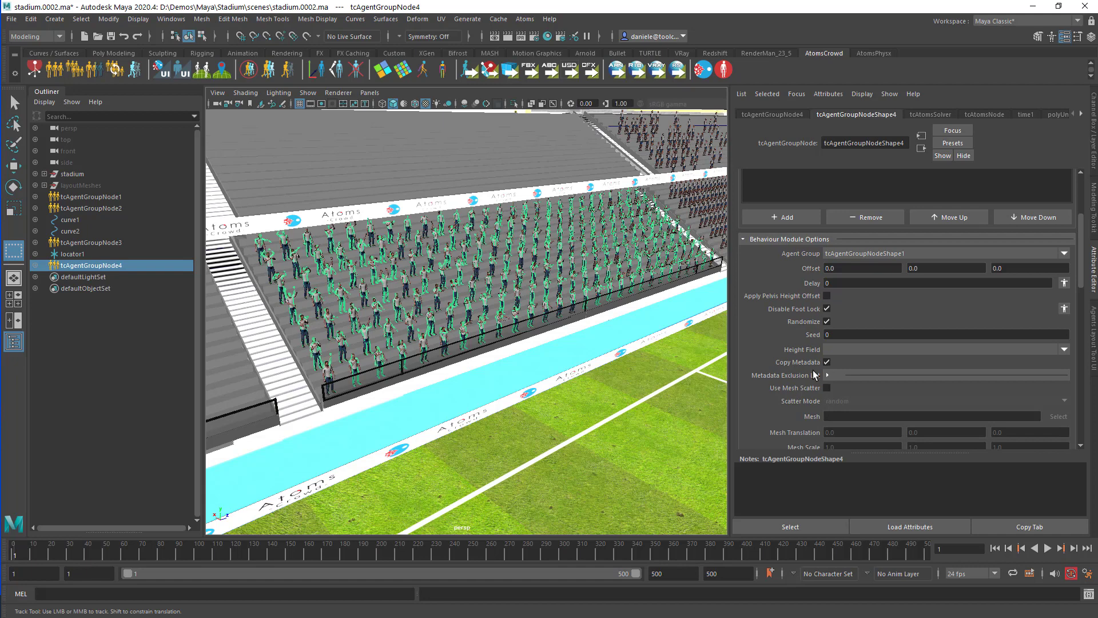
pyautogui.click(827, 375)
pyautogui.scroll(-2, 837, 399)
pyautogui.scroll(-2, 839, 392)
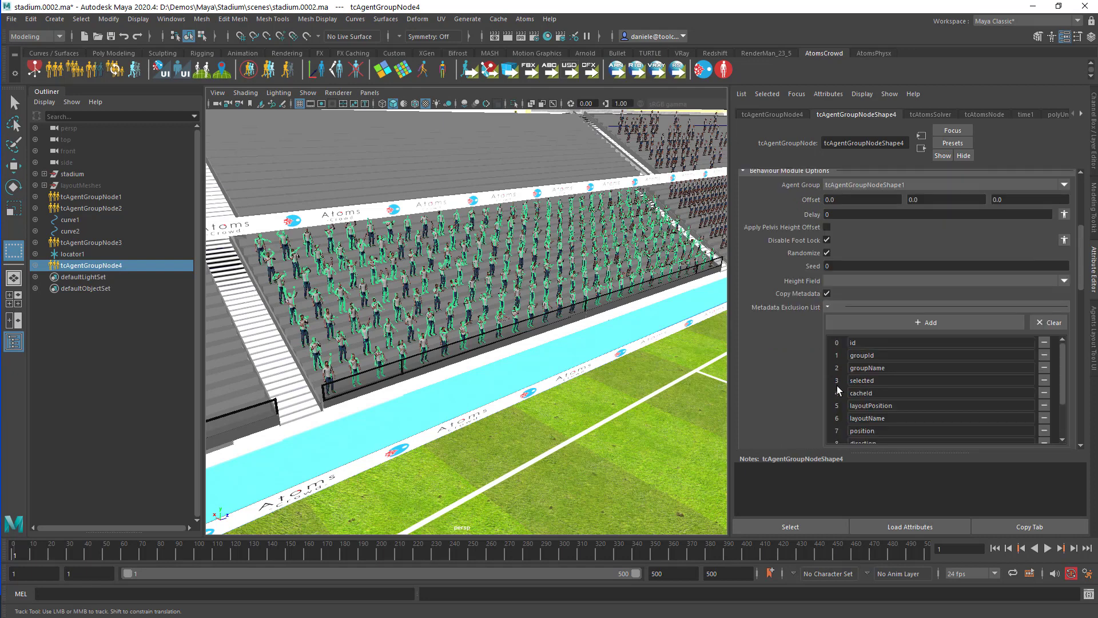
pyautogui.scroll(-2, 836, 385)
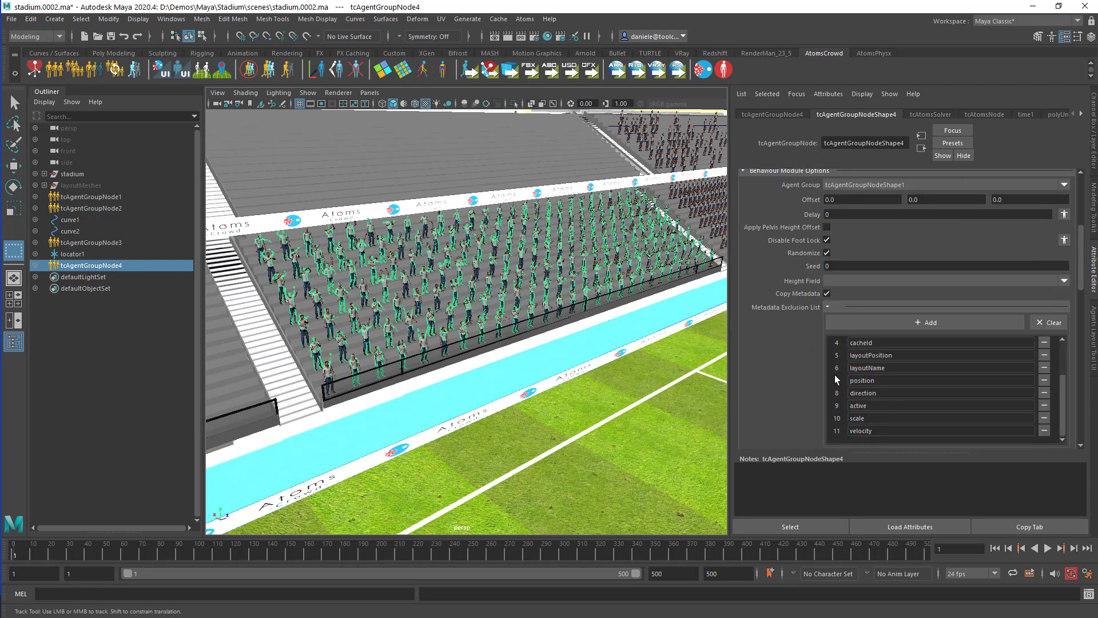
pyautogui.click(832, 306)
pyautogui.click(852, 309)
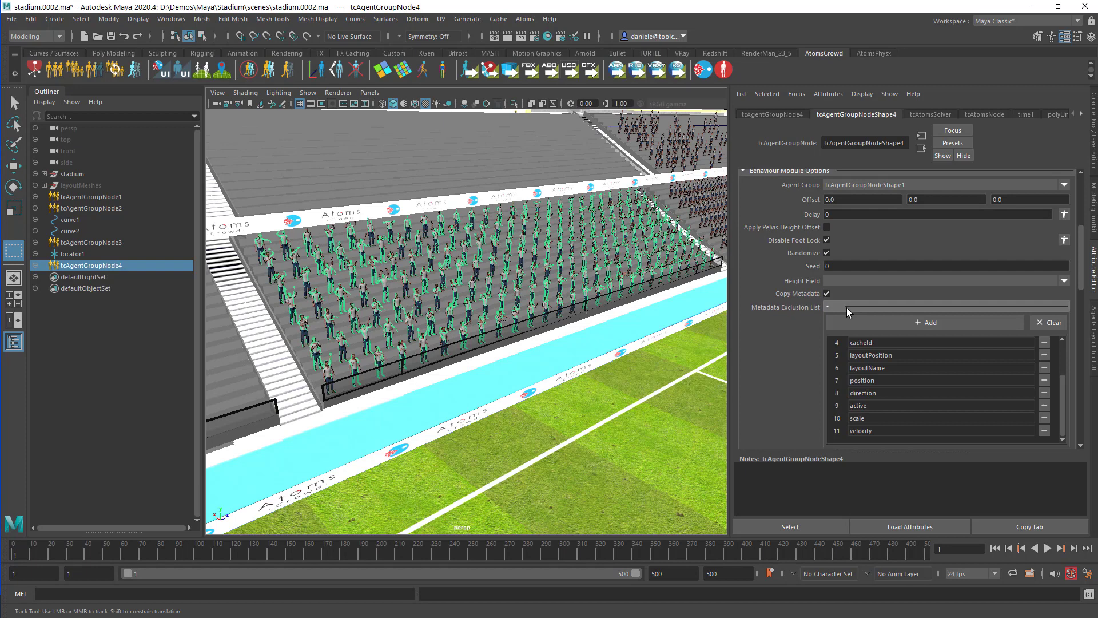
pyautogui.click(847, 308)
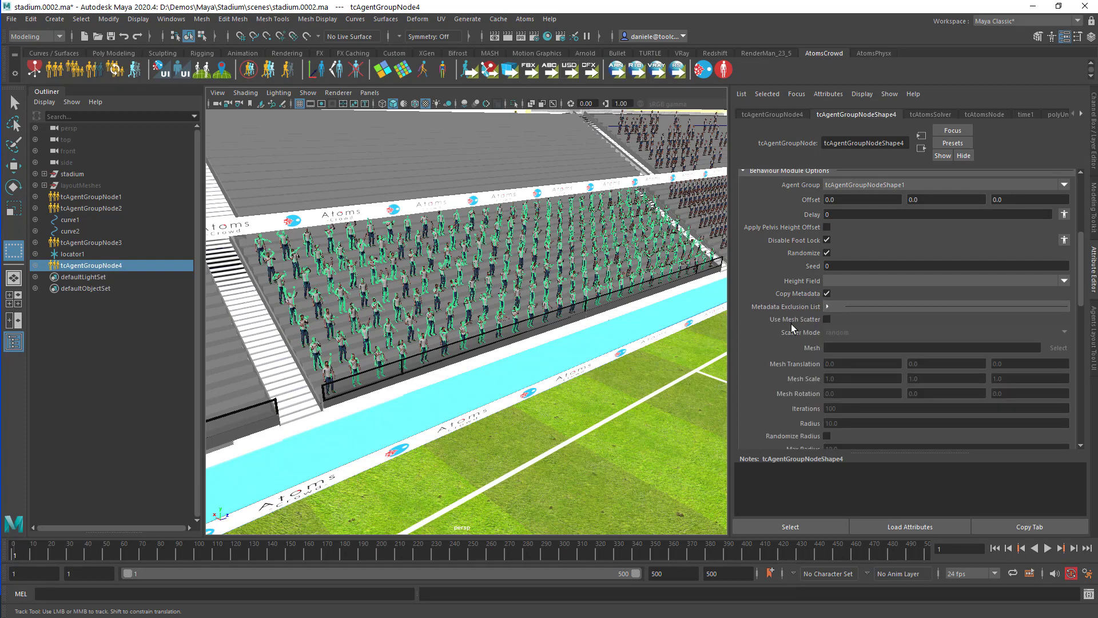
# Step: Enable Use Mesh Scatter in the groupCopy module options
pyautogui.scroll(3, 792, 324)
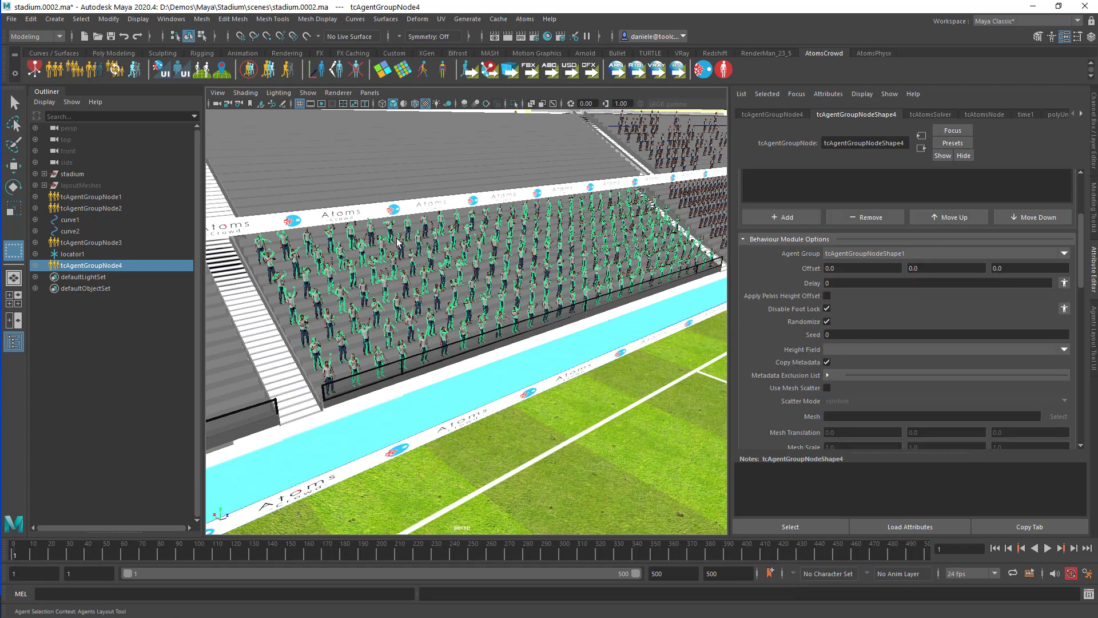
pyautogui.scroll(-3, 798, 361)
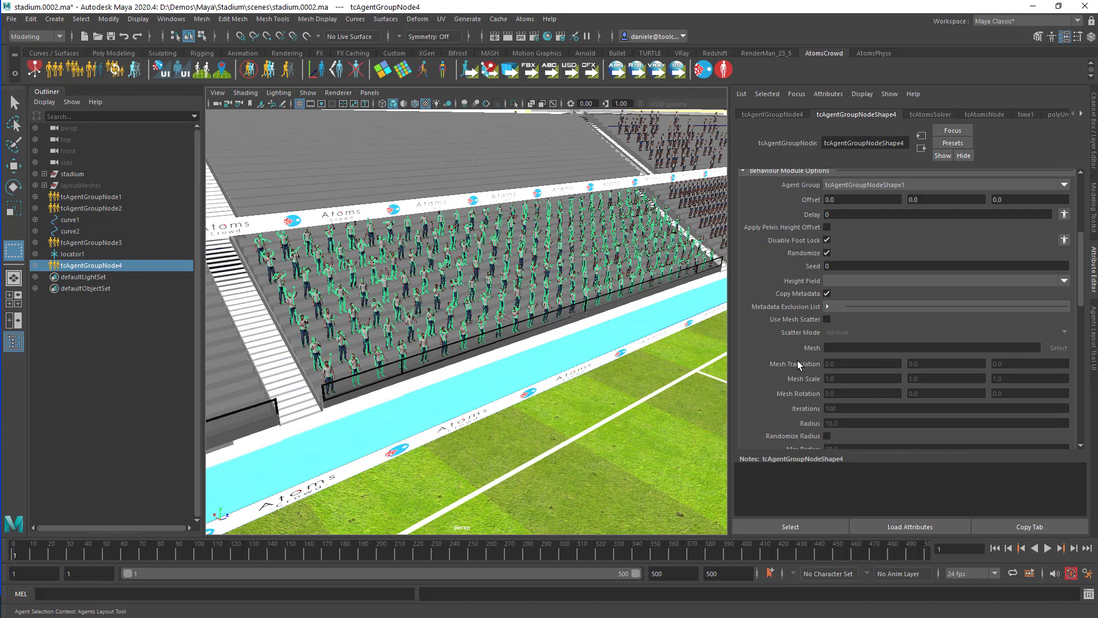
pyautogui.scroll(-2, 798, 355)
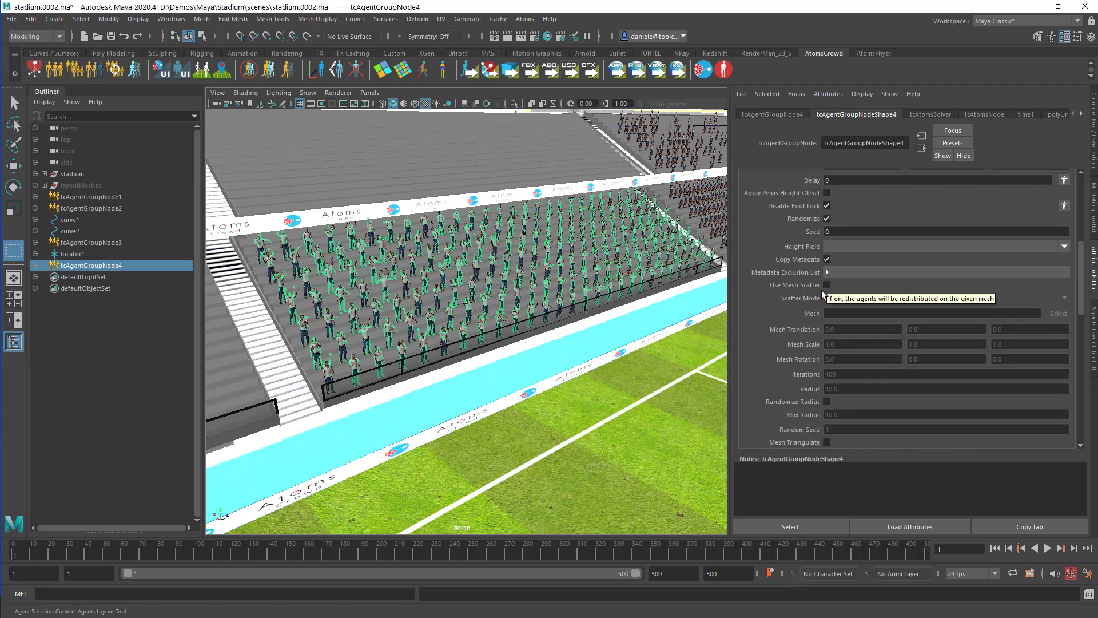
pyautogui.scroll(3, 788, 293)
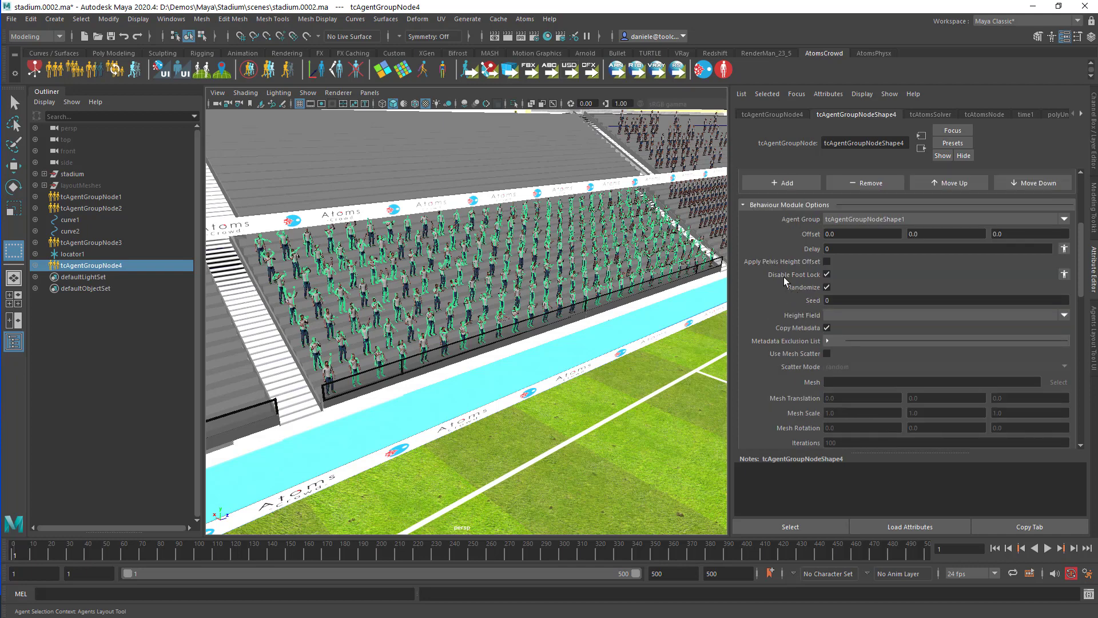
pyautogui.click(827, 355)
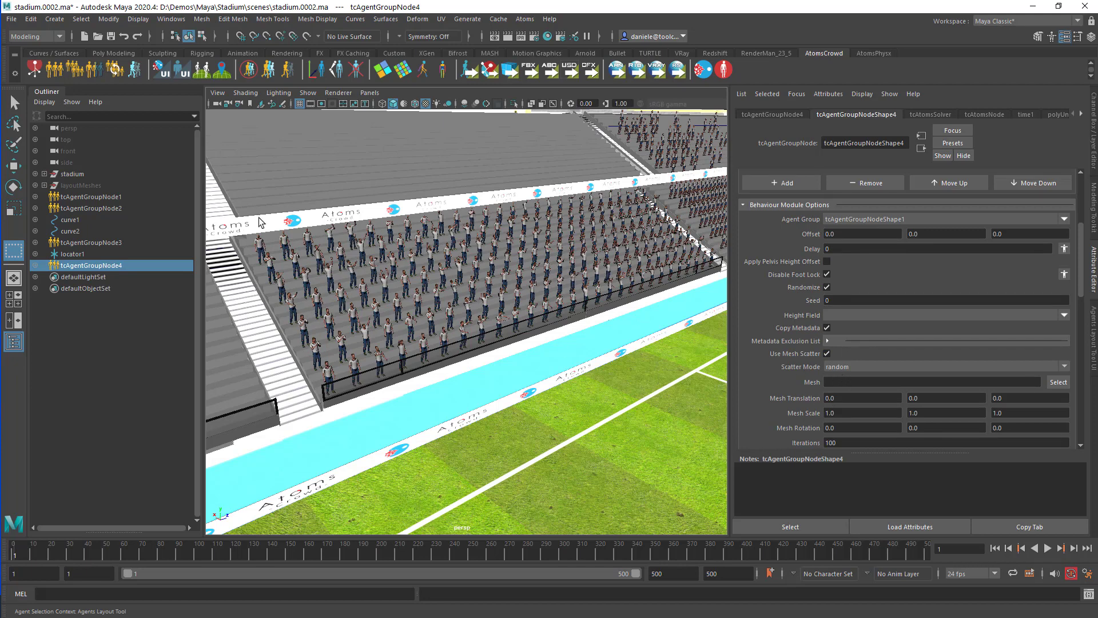
# Step: Unhide the layoutMeshes group, expand it to list its seat layout meshes, and reselect tcAgentGroupNode4
pyautogui.click(76, 186)
pyautogui.press('h')
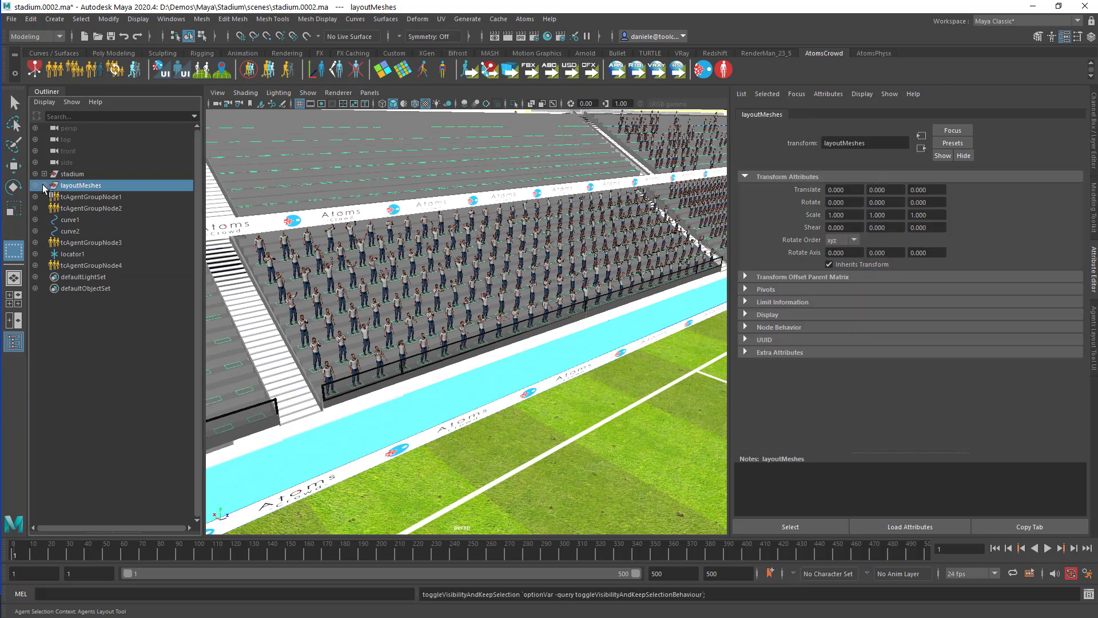
pyautogui.click(44, 186)
pyautogui.click(94, 493)
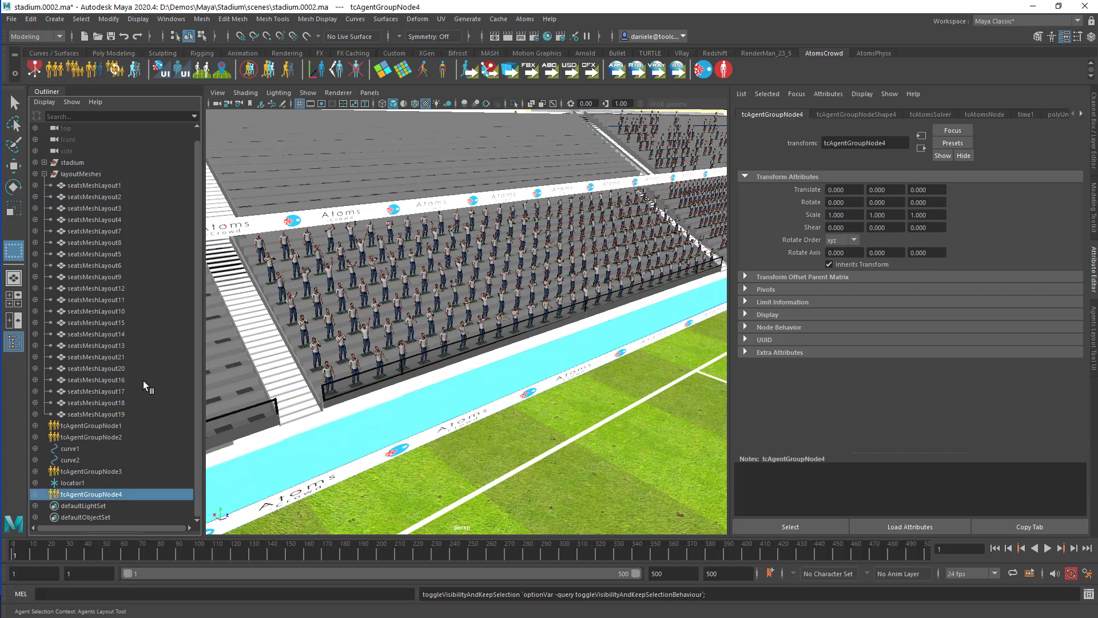
# Step: Assign seatsMeshLayout2 as the scatter Mesh in tcAgentGroupNode4's groupCopy module
pyautogui.click(114, 198)
pyautogui.click(86, 494)
pyautogui.click(854, 115)
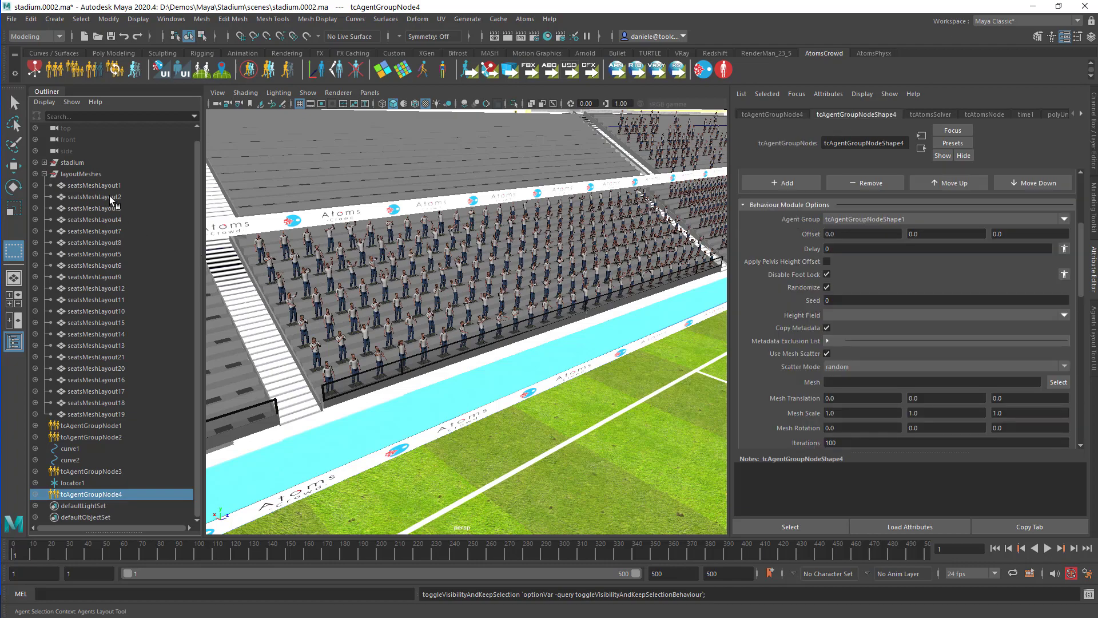
pyautogui.moveTo(840, 384); pyautogui.dragTo(841, 384, button='middle')
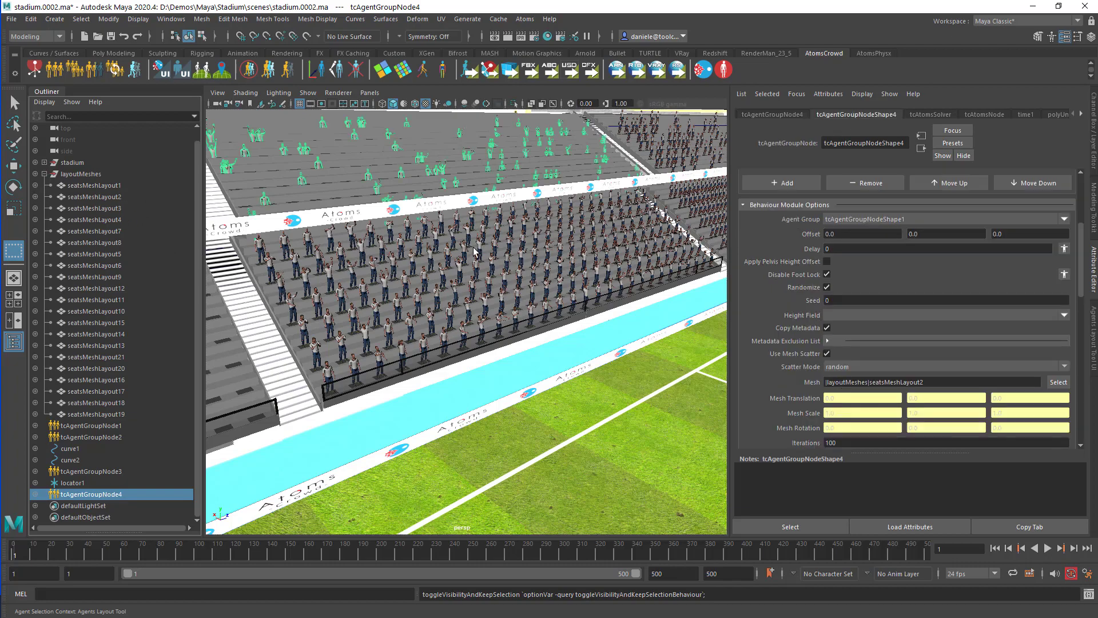
# Step: Inspect from several angles how the copied agents are distributed and how high they stand on the stadium's second tier
pyautogui.keyDown('alt'); pyautogui.moveTo(474, 252); pyautogui.dragTo(499, 309, button='middle'); pyautogui.keyUp('alt')
pyautogui.keyDown('alt'); pyautogui.moveTo(475, 286); pyautogui.dragTo(549, 274); pyautogui.keyUp('alt')
pyautogui.keyDown('alt'); pyautogui.moveTo(515, 237); pyautogui.dragTo(536, 282, button='middle'); pyautogui.keyUp('alt')
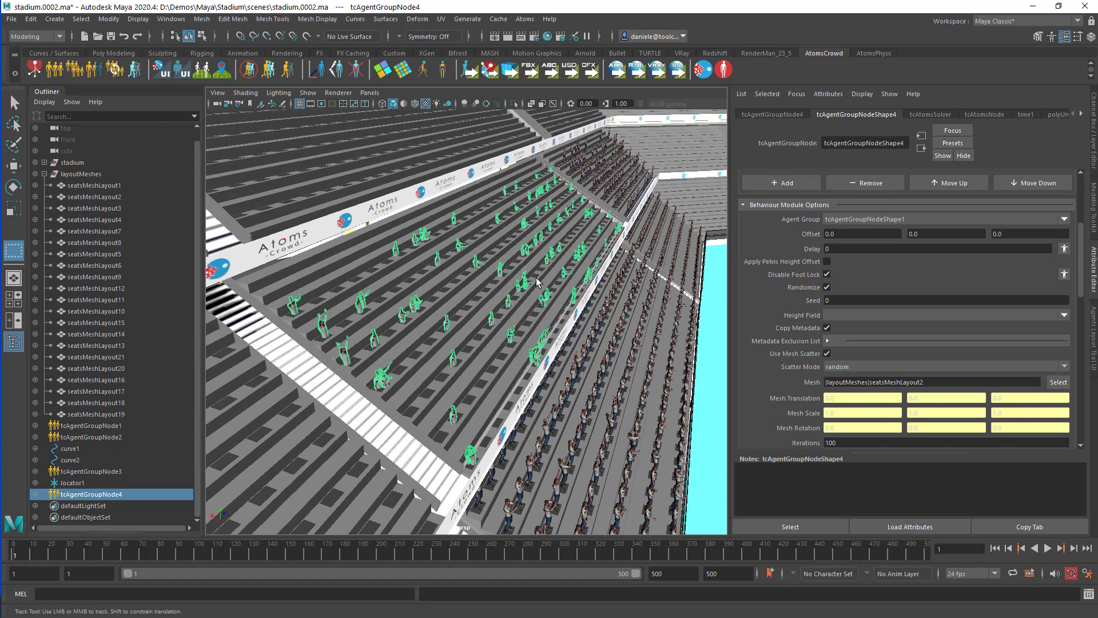
pyautogui.keyDown('alt'); pyautogui.moveTo(548, 234); pyautogui.dragTo(561, 291, button='right'); pyautogui.keyUp('alt')
pyautogui.keyDown('alt'); pyautogui.moveTo(561, 290); pyautogui.dragTo(564, 264); pyautogui.keyUp('alt')
pyautogui.keyDown('alt'); pyautogui.moveTo(564, 264); pyautogui.dragTo(600, 256, button='right'); pyautogui.keyUp('alt')
pyautogui.keyDown('alt'); pyautogui.moveTo(600, 255); pyautogui.dragTo(532, 282); pyautogui.keyUp('alt')
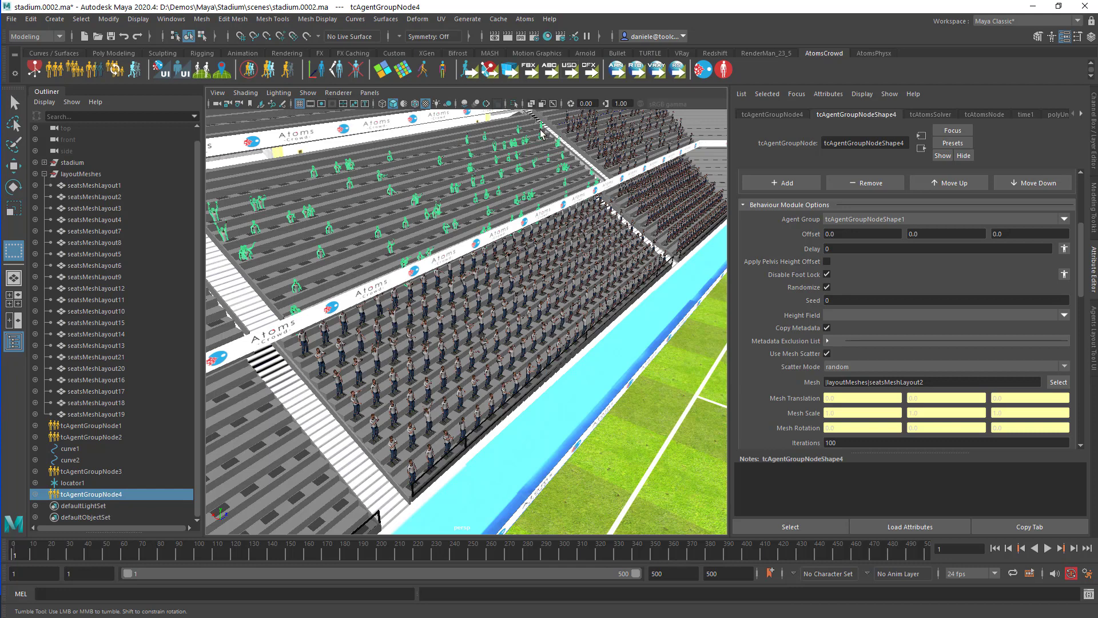
pyautogui.scroll(-3, 495, 342)
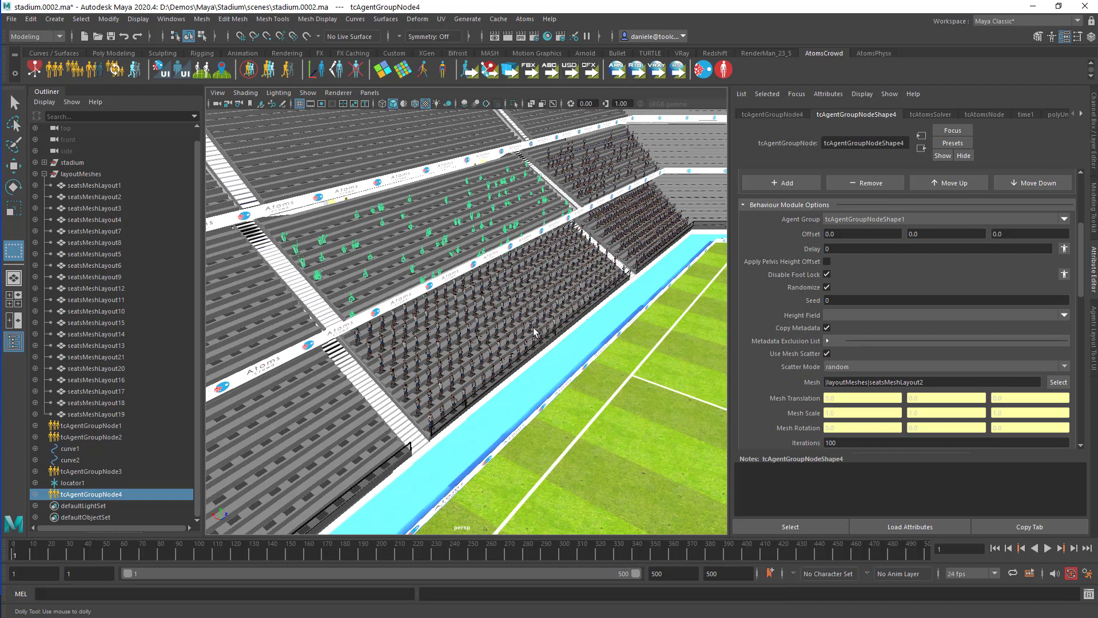
pyautogui.scroll(3, 401, 287)
pyautogui.keyDown('alt'); pyautogui.moveTo(406, 247); pyautogui.dragTo(479, 294, button='middle'); pyautogui.keyUp('alt')
pyautogui.scroll(-3, 404, 272)
pyautogui.keyDown('alt'); pyautogui.moveTo(405, 278); pyautogui.dragTo(462, 309); pyautogui.keyUp('alt')
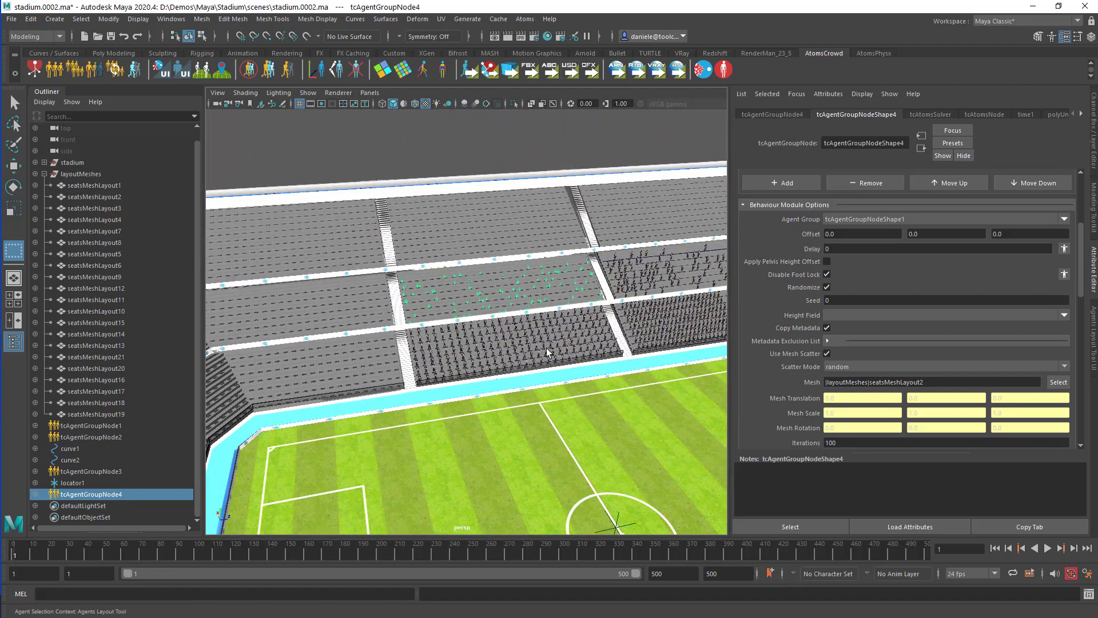
pyautogui.keyDown('alt'); pyautogui.moveTo(527, 360); pyautogui.dragTo(571, 373); pyautogui.keyUp('alt')
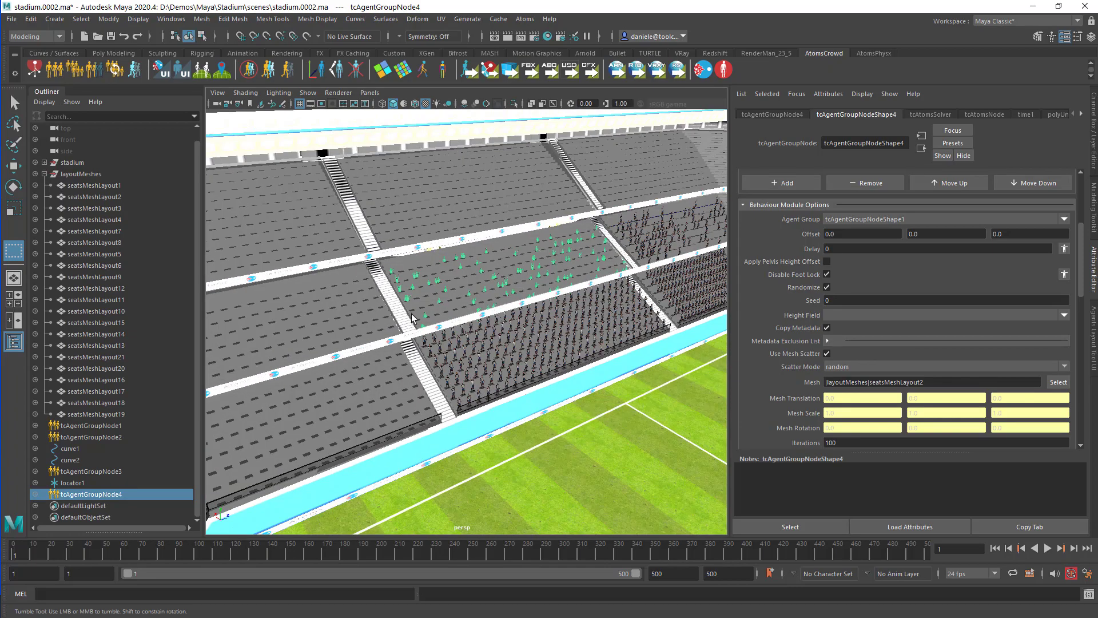
pyautogui.scroll(4, 495, 309)
pyautogui.keyDown('alt'); pyautogui.moveTo(493, 301); pyautogui.dragTo(520, 333, button='middle'); pyautogui.keyUp('alt')
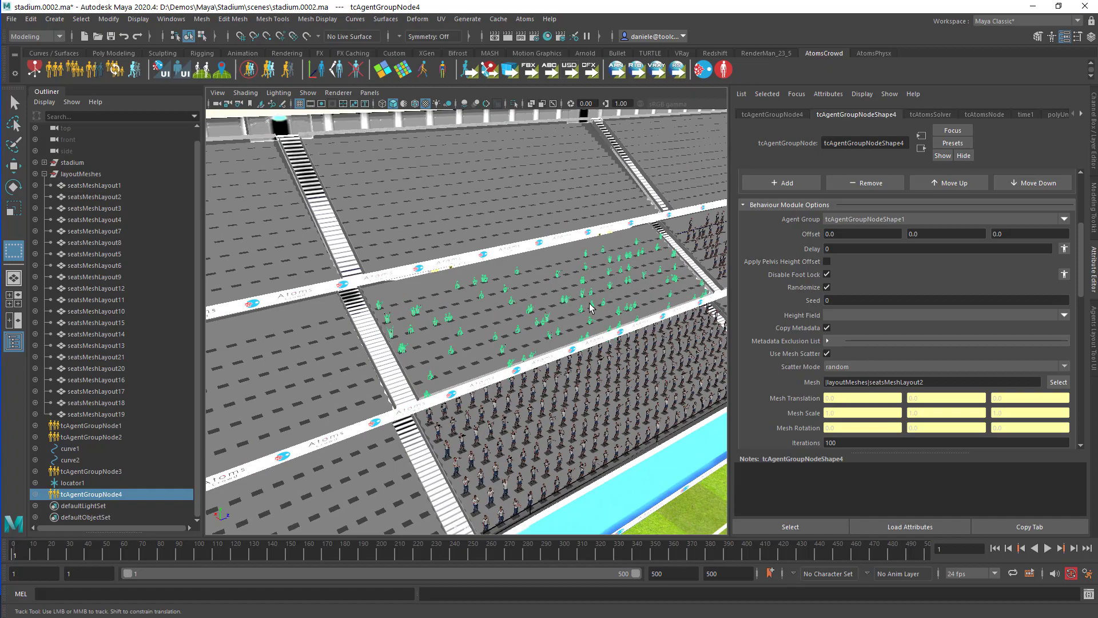
pyautogui.keyDown('alt'); pyautogui.moveTo(591, 308); pyautogui.dragTo(635, 274); pyautogui.keyUp('alt')
pyautogui.scroll(3, 635, 287)
pyautogui.keyDown('alt'); pyautogui.moveTo(638, 303); pyautogui.dragTo(610, 282, button='middle'); pyautogui.keyUp('alt')
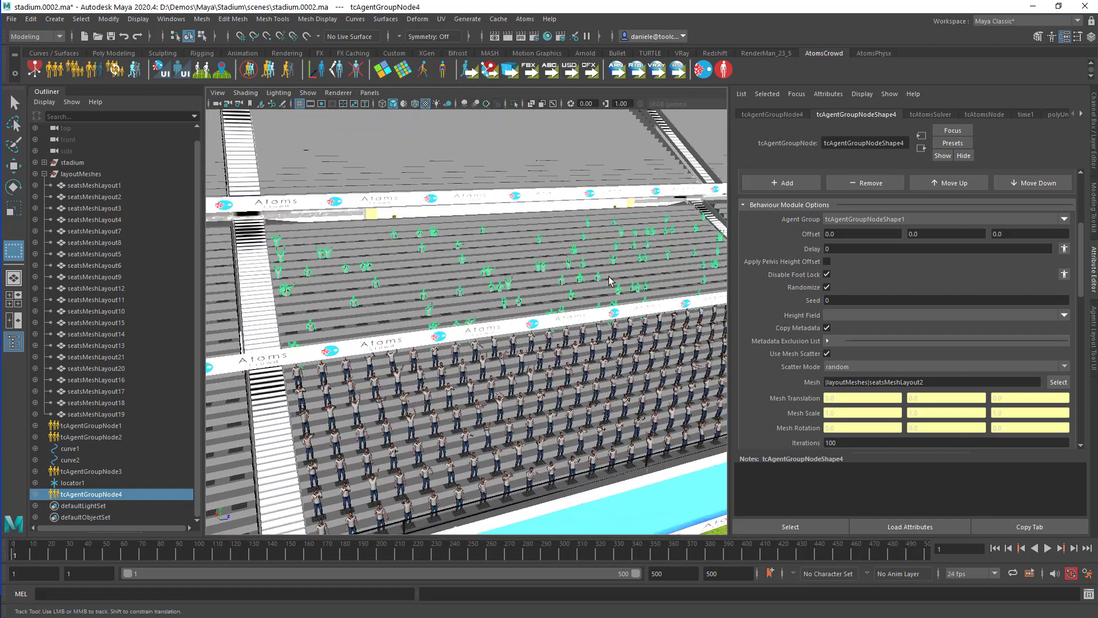
# Step: Enable Apply Pelvis Height Offset in the groupCopy module options of tcAgentGroupNode4
pyautogui.scroll(5, 743, 286)
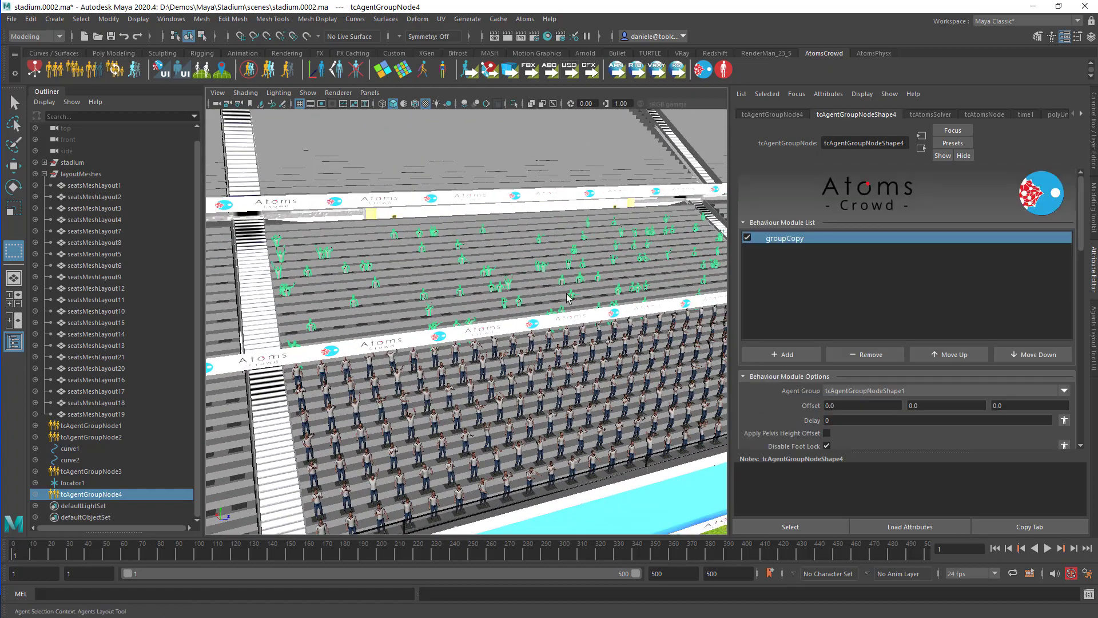
pyautogui.scroll(-3, 784, 321)
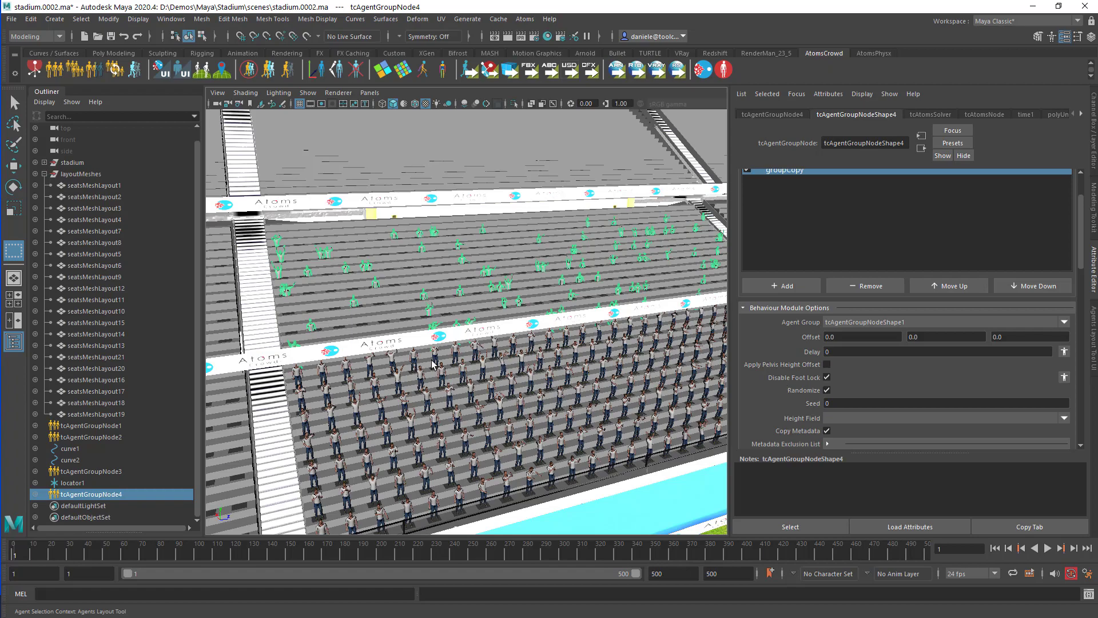
pyautogui.keyDown('alt'); pyautogui.moveTo(470, 333); pyautogui.dragTo(563, 333); pyautogui.keyUp('alt')
pyautogui.scroll(-5, 791, 362)
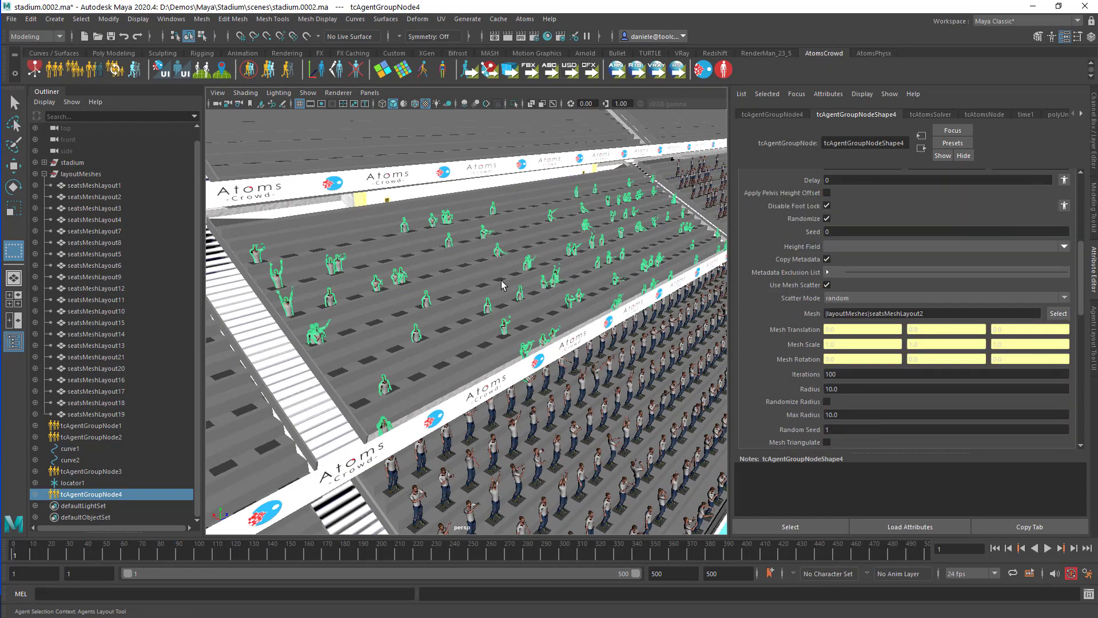
pyautogui.keyDown('alt'); pyautogui.moveTo(568, 308); pyautogui.dragTo(592, 314); pyautogui.keyUp('alt')
pyautogui.keyDown('alt'); pyautogui.moveTo(592, 314); pyautogui.dragTo(575, 329, button='right'); pyautogui.keyUp('alt')
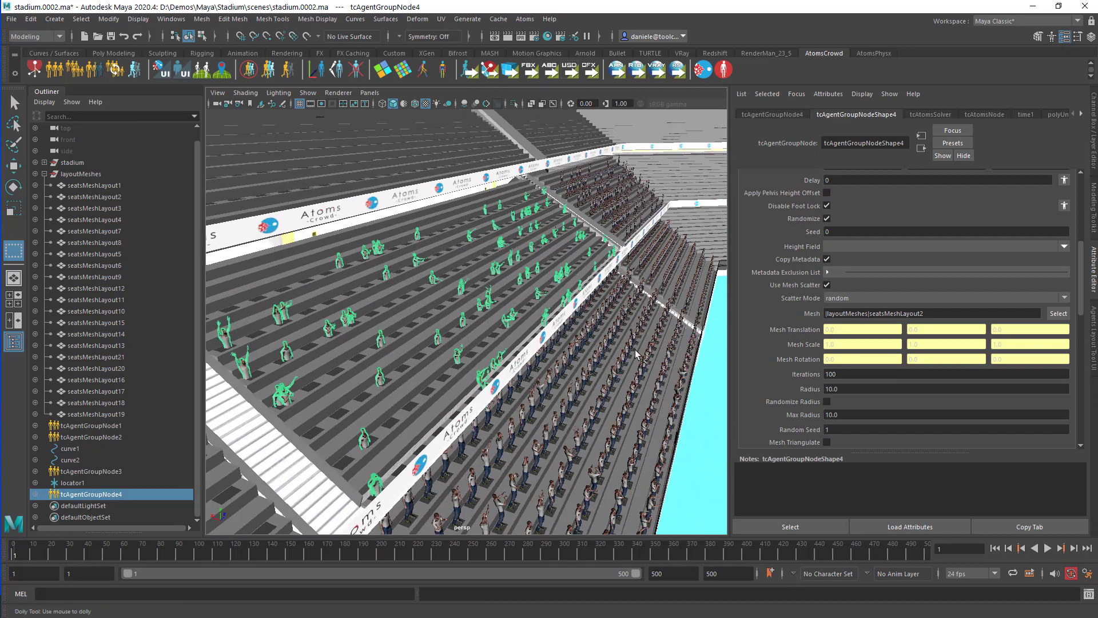
pyautogui.scroll(3, 827, 304)
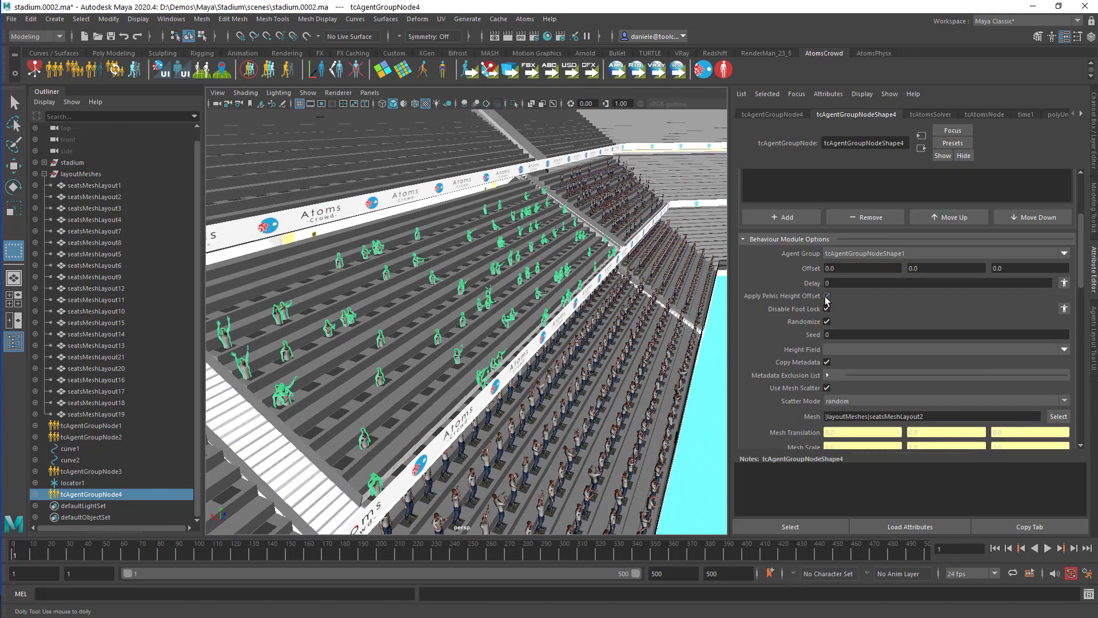
pyautogui.click(827, 296)
# Step: Set the groupCopy module's Scatter Mode to face center iteration and its Iterations to 200
pyautogui.scroll(-1, 841, 378)
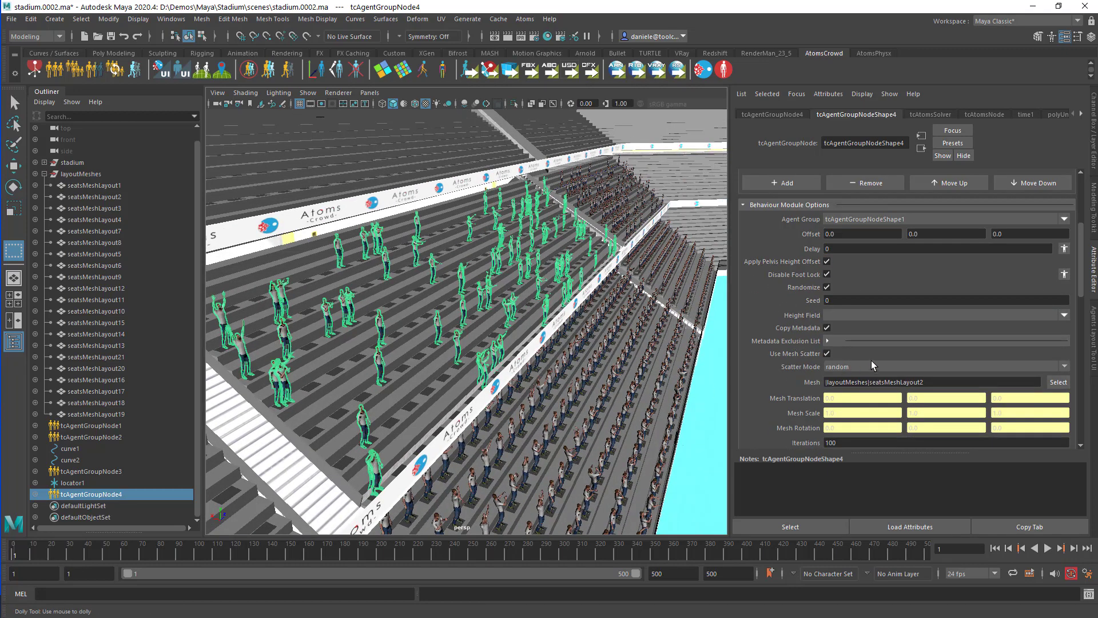
pyautogui.click(1065, 367)
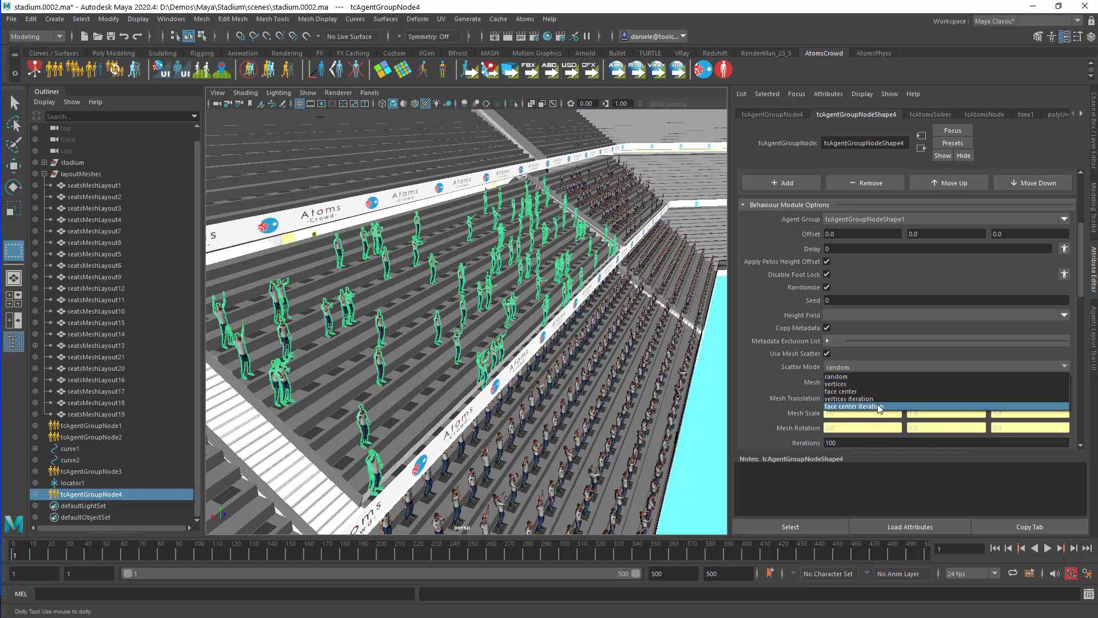
pyautogui.click(944, 406)
pyautogui.scroll(-2, 785, 331)
pyautogui.click(845, 374)
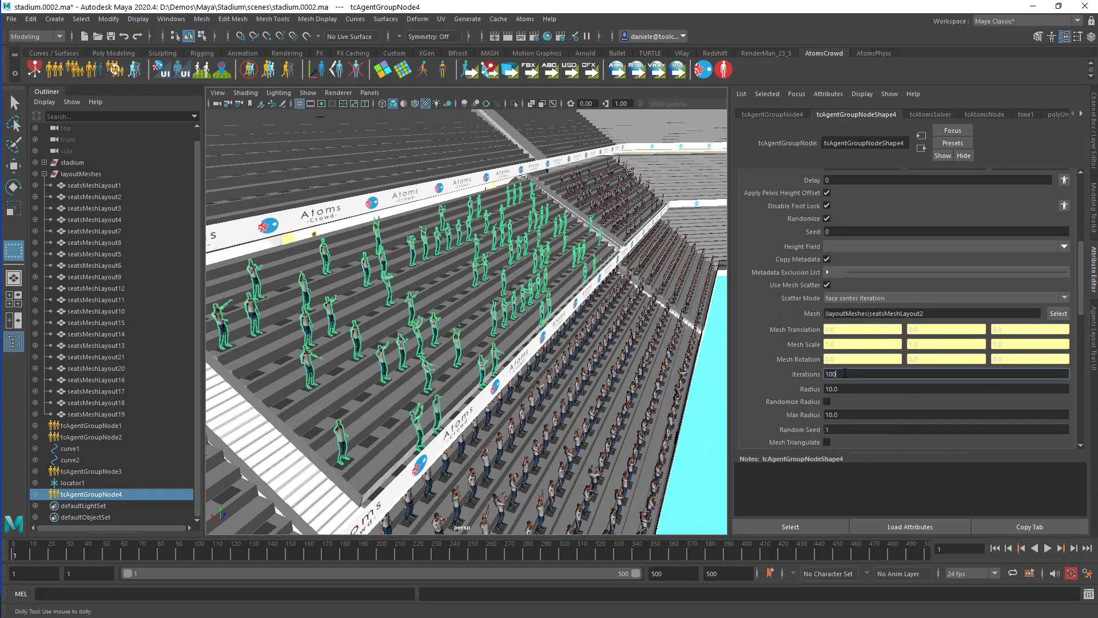
pyautogui.write('2')
pyautogui.press('Return')
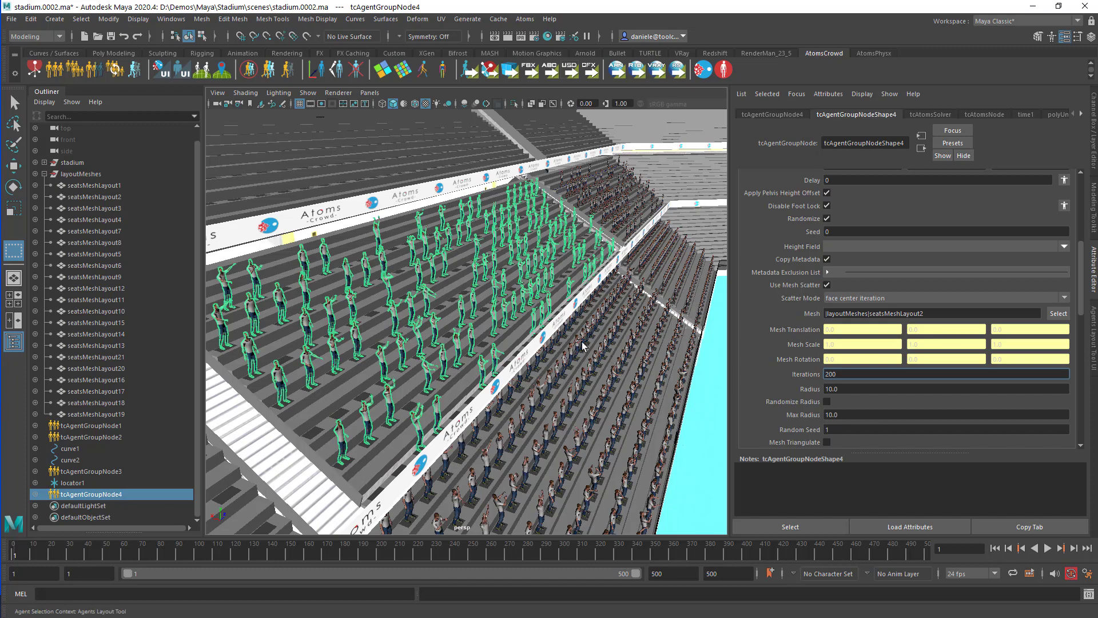
# Step: Play the animation to compare the scattered copies with the original crowd, stop it, and return to the first frame
pyautogui.keyDown('alt'); pyautogui.moveTo(664, 309); pyautogui.dragTo(633, 296, button='middle'); pyautogui.keyUp('alt')
pyautogui.scroll(-2, 799, 371)
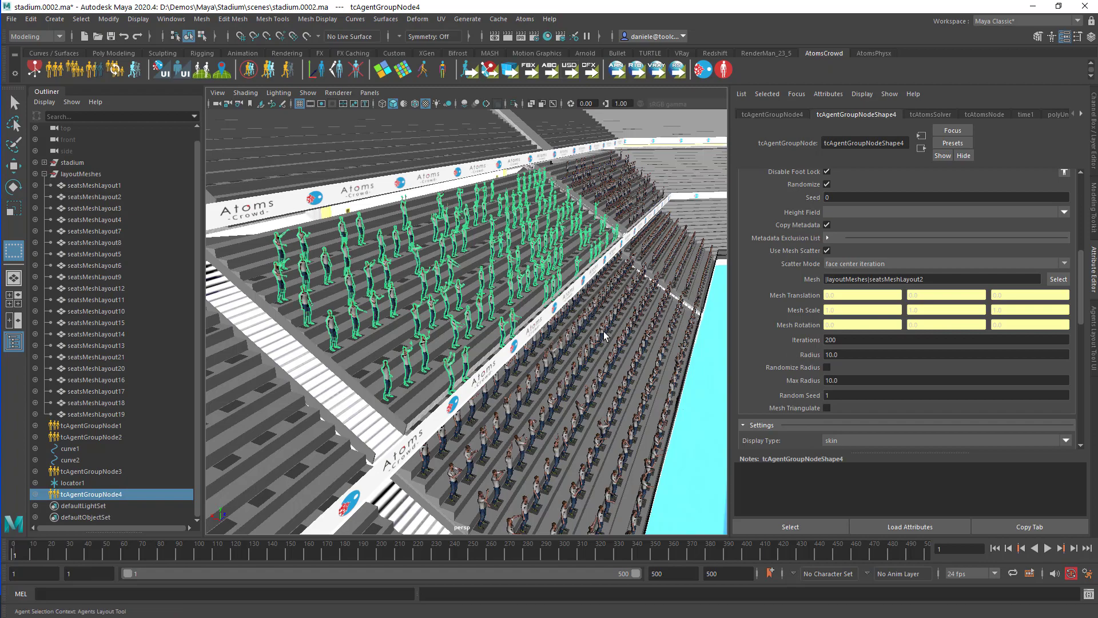
pyautogui.keyDown('alt'); pyautogui.moveTo(603, 330); pyautogui.dragTo(538, 332); pyautogui.keyUp('alt')
pyautogui.scroll(2, 544, 329)
pyautogui.scroll(2, 544, 332)
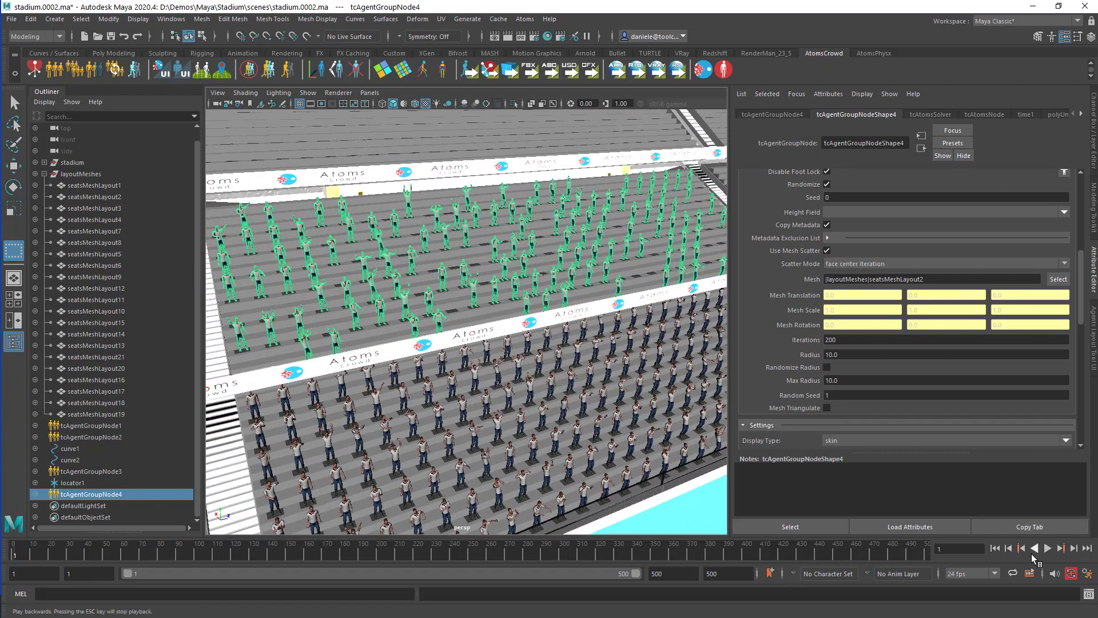
pyautogui.click(1047, 549)
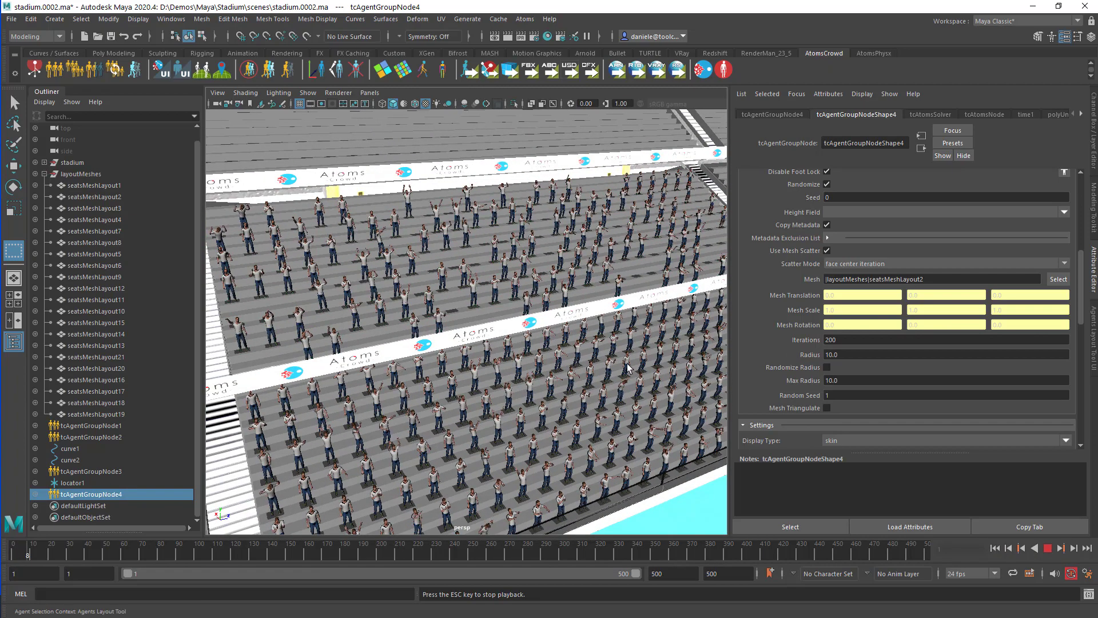
pyautogui.scroll(-3, 504, 286)
pyautogui.keyDown('alt'); pyautogui.moveTo(485, 272); pyautogui.dragTo(445, 263, button='middle'); pyautogui.keyUp('alt')
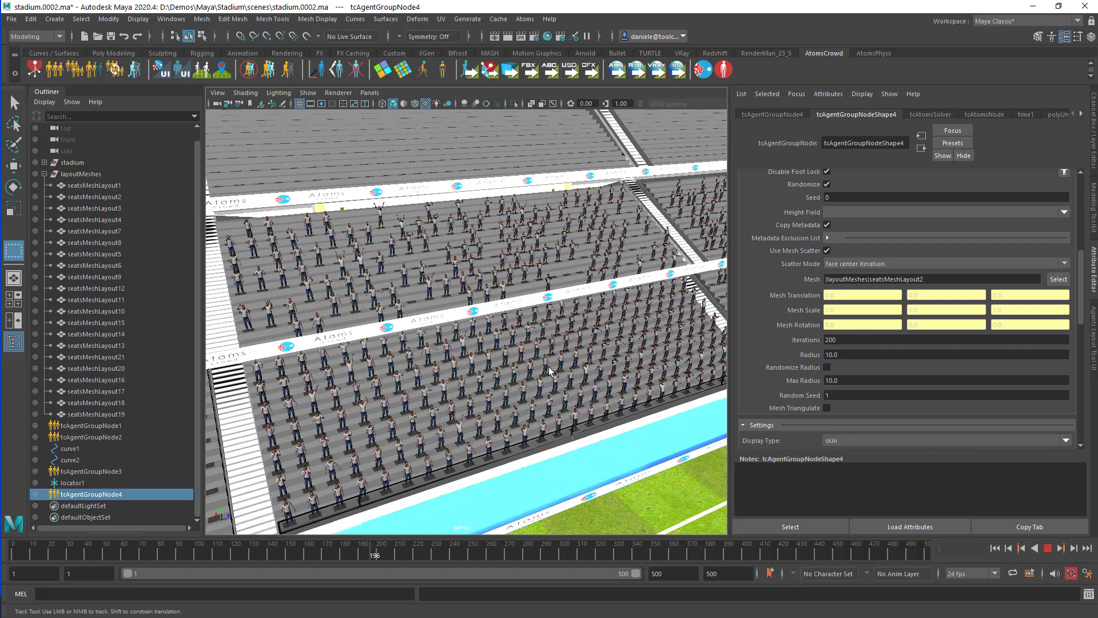
pyautogui.keyDown('alt'); pyautogui.moveTo(496, 387); pyautogui.dragTo(582, 338); pyautogui.keyUp('alt')
pyautogui.keyDown('alt'); pyautogui.moveTo(581, 338); pyautogui.dragTo(569, 503, button='right'); pyautogui.keyUp('alt')
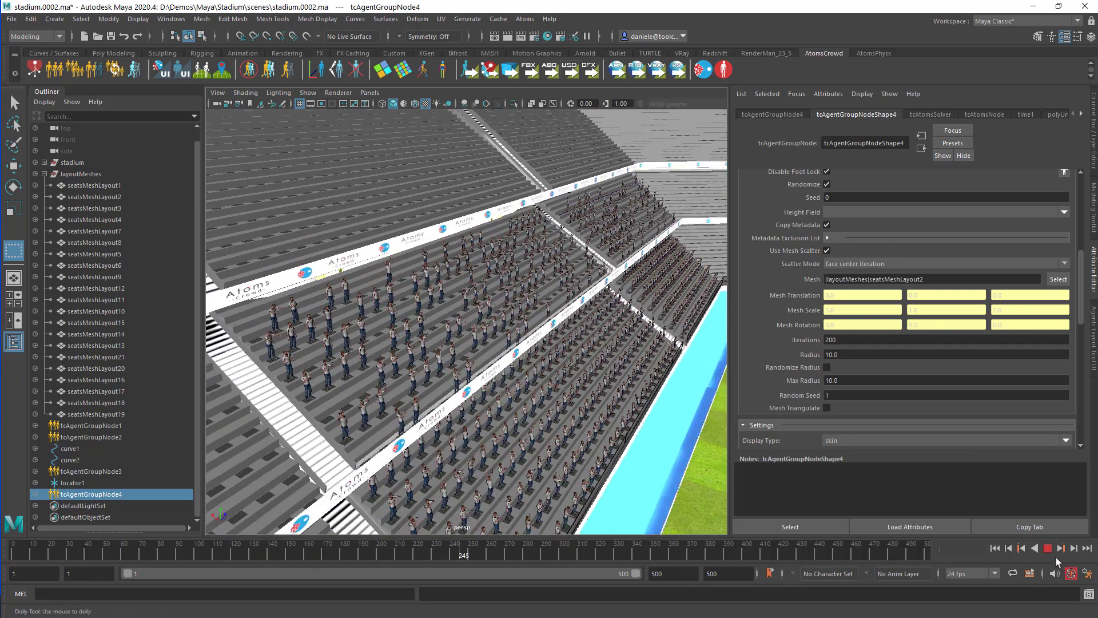
pyautogui.click(1048, 551)
pyautogui.click(997, 547)
# Step: Create a new Atoms agent group for the empty corner stand of the stadium
pyautogui.keyDown('alt'); pyautogui.moveTo(548, 384); pyautogui.dragTo(421, 304); pyautogui.keyUp('alt')
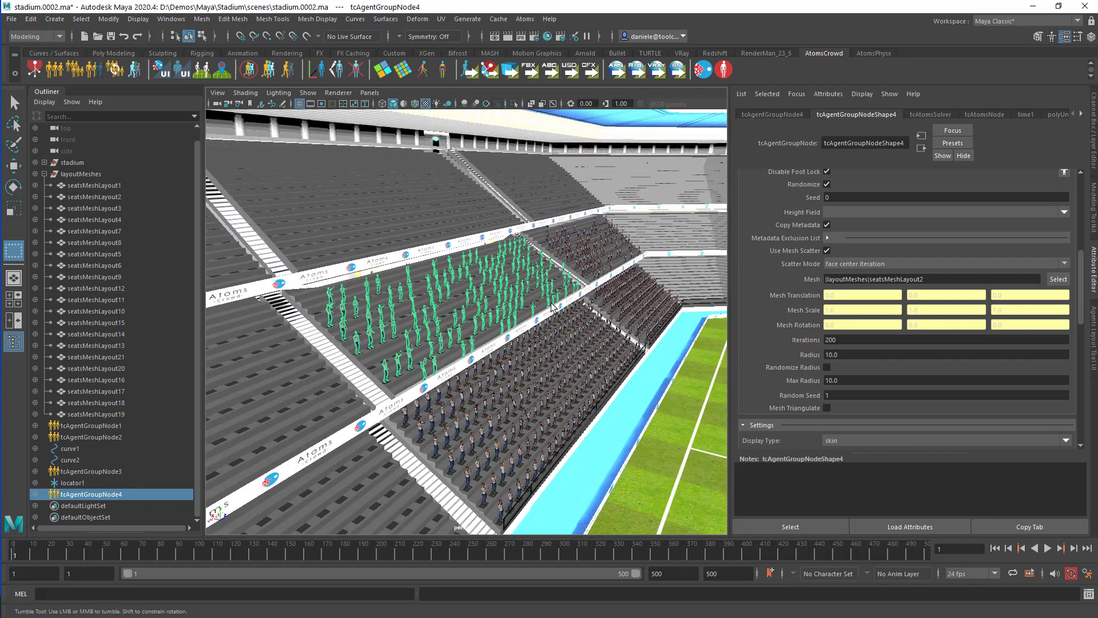
pyautogui.keyDown('alt'); pyautogui.moveTo(550, 303); pyautogui.dragTo(437, 279, button='right'); pyautogui.keyUp('alt')
pyautogui.keyDown('alt'); pyautogui.moveTo(437, 279); pyautogui.dragTo(498, 257, button='middle'); pyautogui.keyUp('alt')
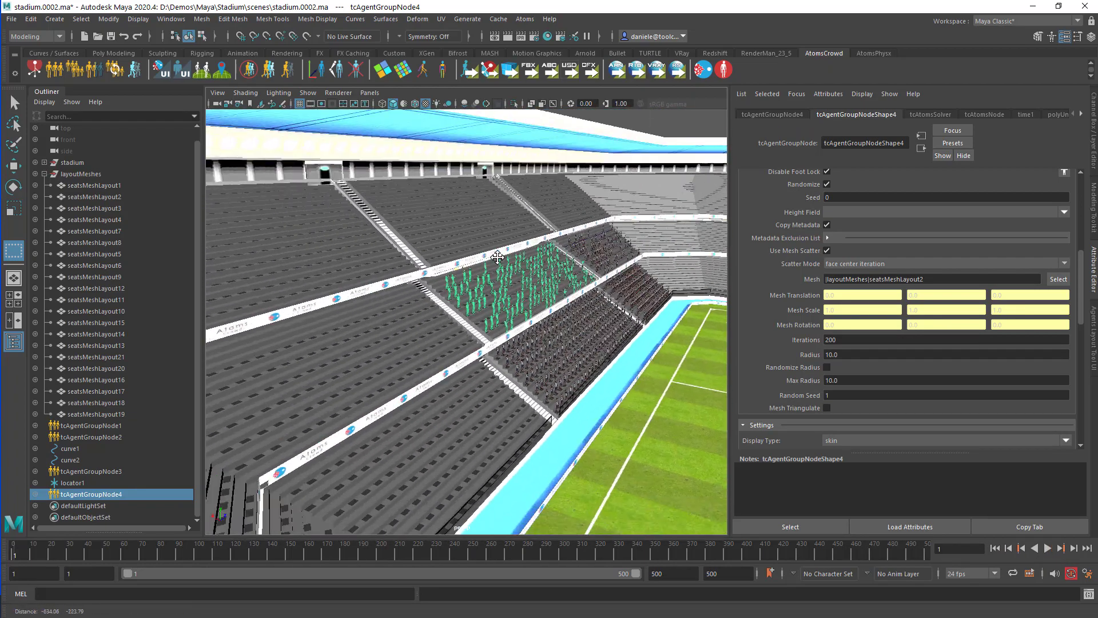
pyautogui.keyDown('alt'); pyautogui.moveTo(498, 258); pyautogui.dragTo(327, 249); pyautogui.keyUp('alt')
pyautogui.keyDown('alt'); pyautogui.moveTo(328, 249); pyautogui.dragTo(352, 259, button='middle'); pyautogui.keyUp('alt')
pyautogui.keyDown('alt'); pyautogui.moveTo(351, 259); pyautogui.dragTo(326, 258); pyautogui.keyUp('alt')
pyautogui.keyDown('alt'); pyautogui.moveTo(349, 257); pyautogui.dragTo(470, 254, button='middle'); pyautogui.keyUp('alt')
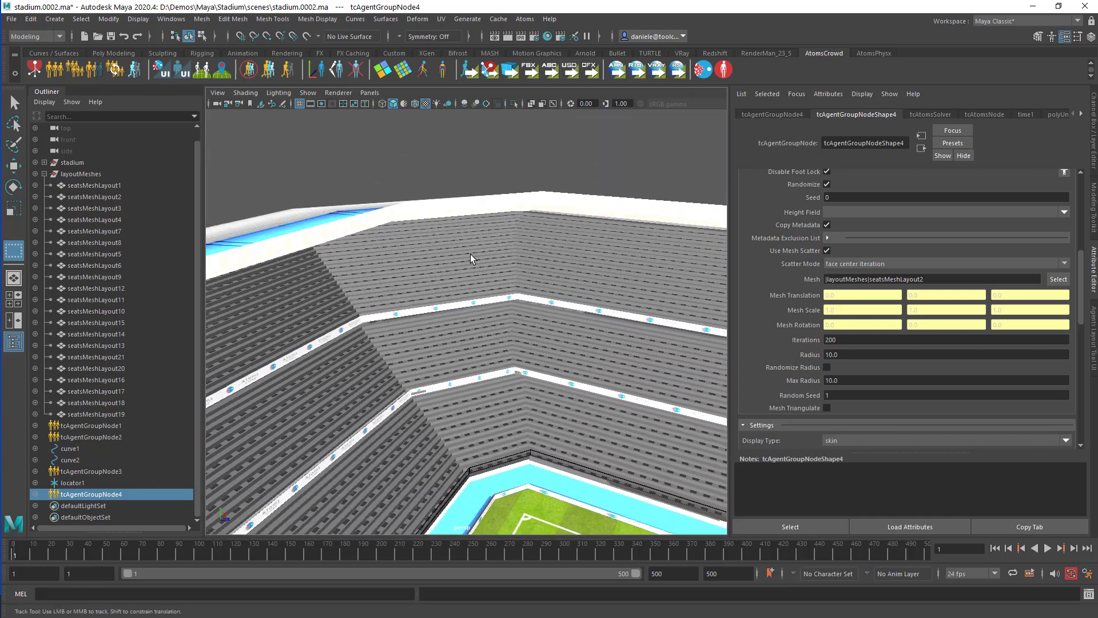
pyautogui.keyDown('alt'); pyautogui.moveTo(469, 288); pyautogui.dragTo(488, 289, button='right'); pyautogui.keyUp('alt')
pyautogui.click(59, 70)
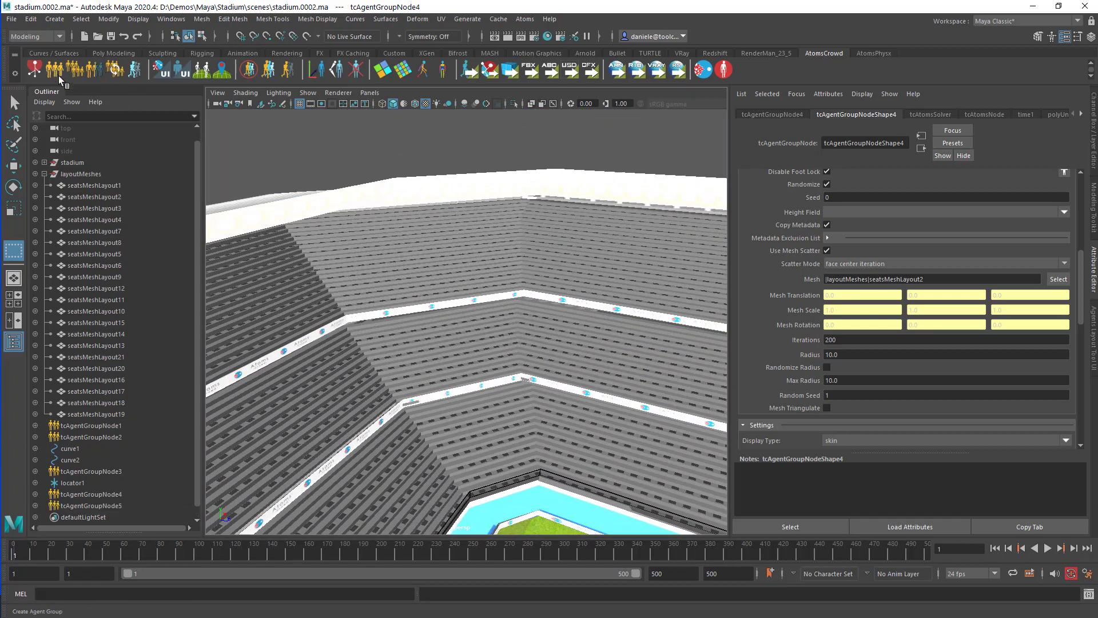
# Step: Add a groupCopy behaviour module to the new agent group tcAgentGroupNode5
pyautogui.scroll(3, 819, 337)
pyautogui.click(793, 289)
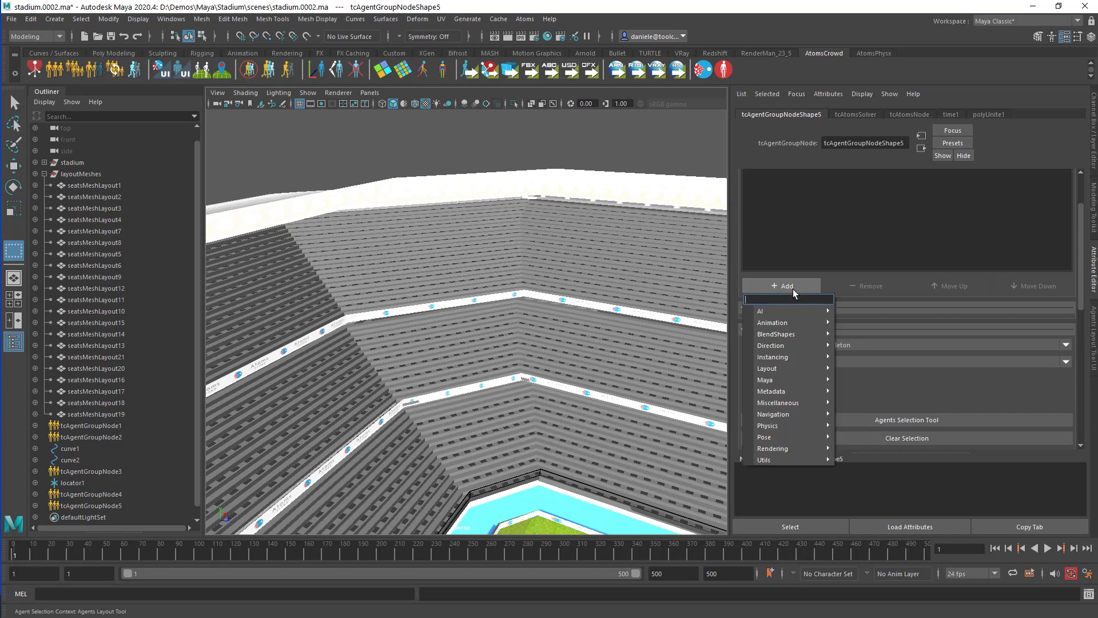
pyautogui.write('groupCopy')
pyautogui.press('Return')
# Step: Collapse the Draw Metadata section and set the new group's Parent Agent Group to tcAgentGroupNodeShape1
pyautogui.scroll(-8, 807, 303)
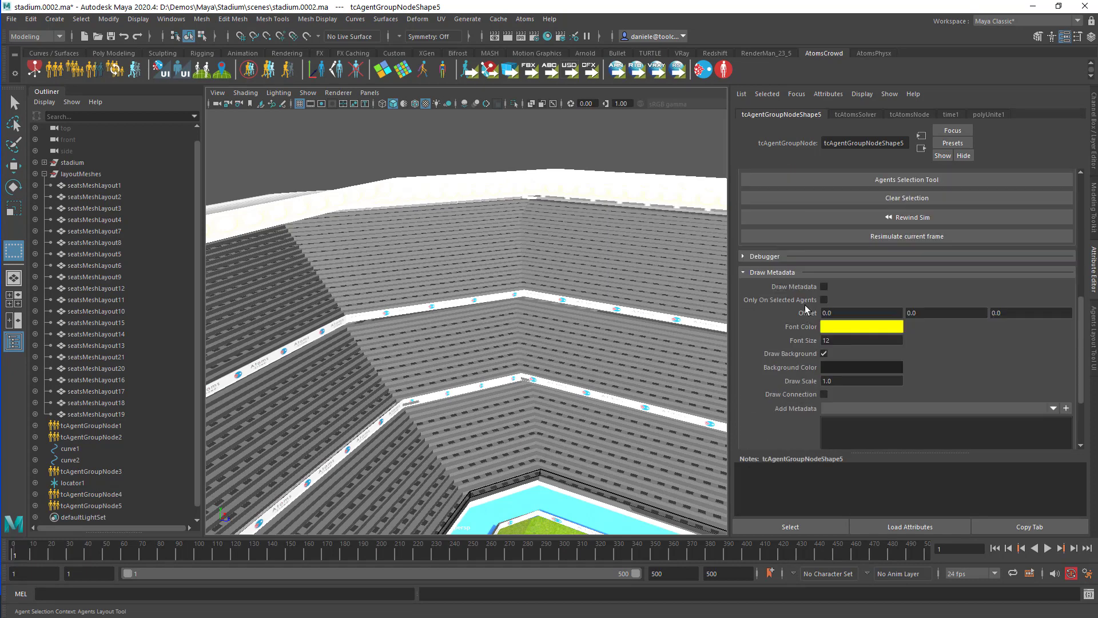
pyautogui.scroll(3, 825, 345)
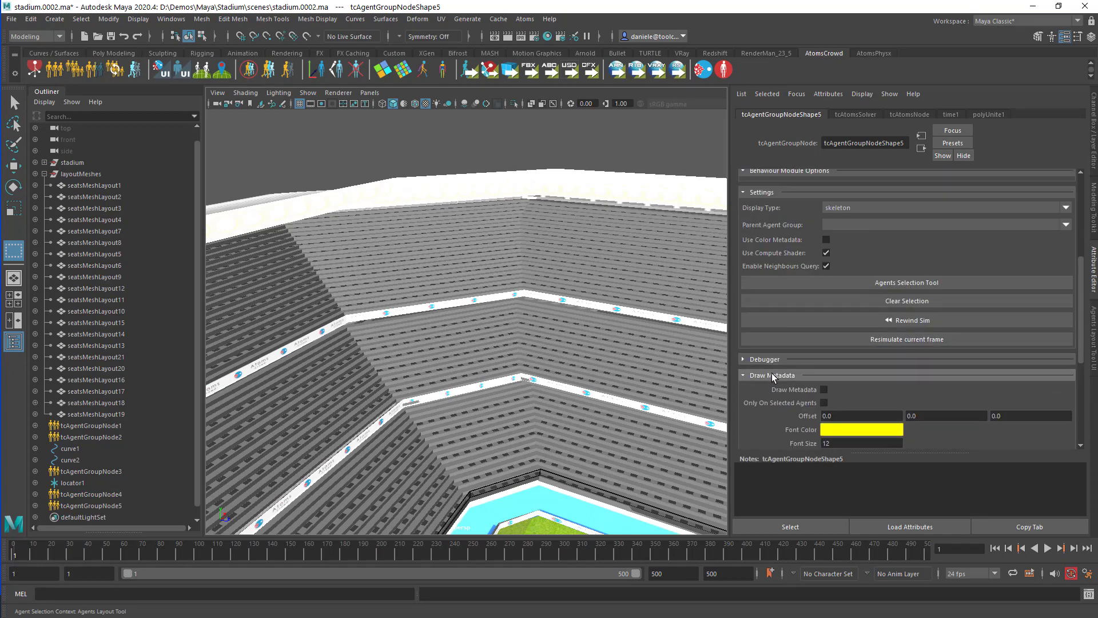
pyautogui.click(772, 373)
pyautogui.click(939, 293)
# Step: Select the groupCopy module of tcAgentGroupNode5 and set its Agent Group to tcAgentGroupNodeShape1
pyautogui.scroll(5, 718, 293)
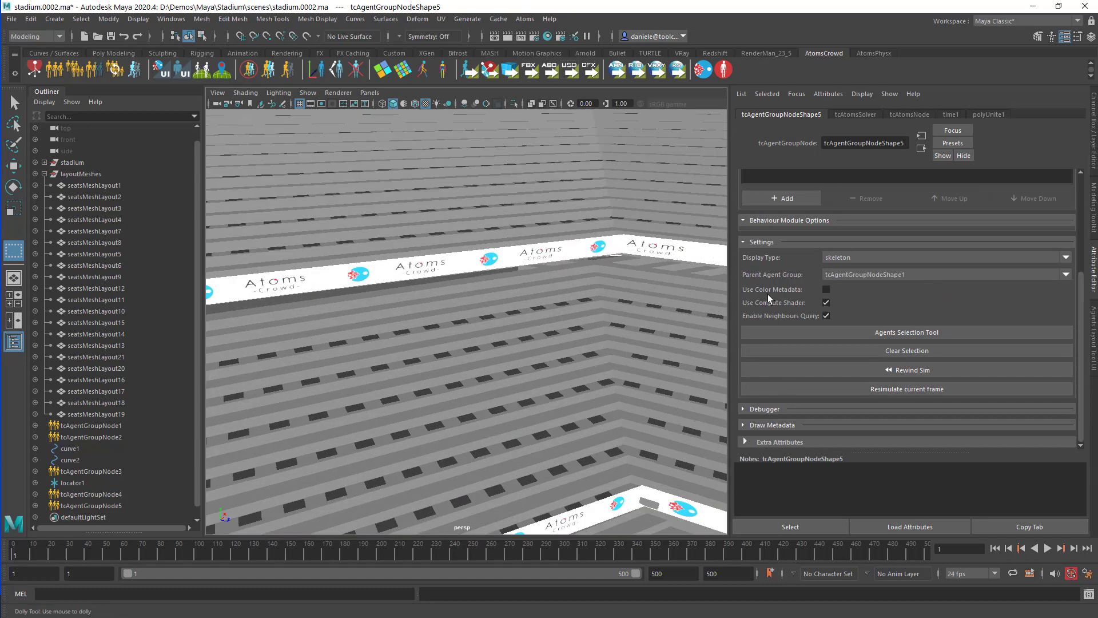
pyautogui.scroll(-4, 648, 280)
pyautogui.scroll(4, 774, 309)
pyautogui.click(786, 239)
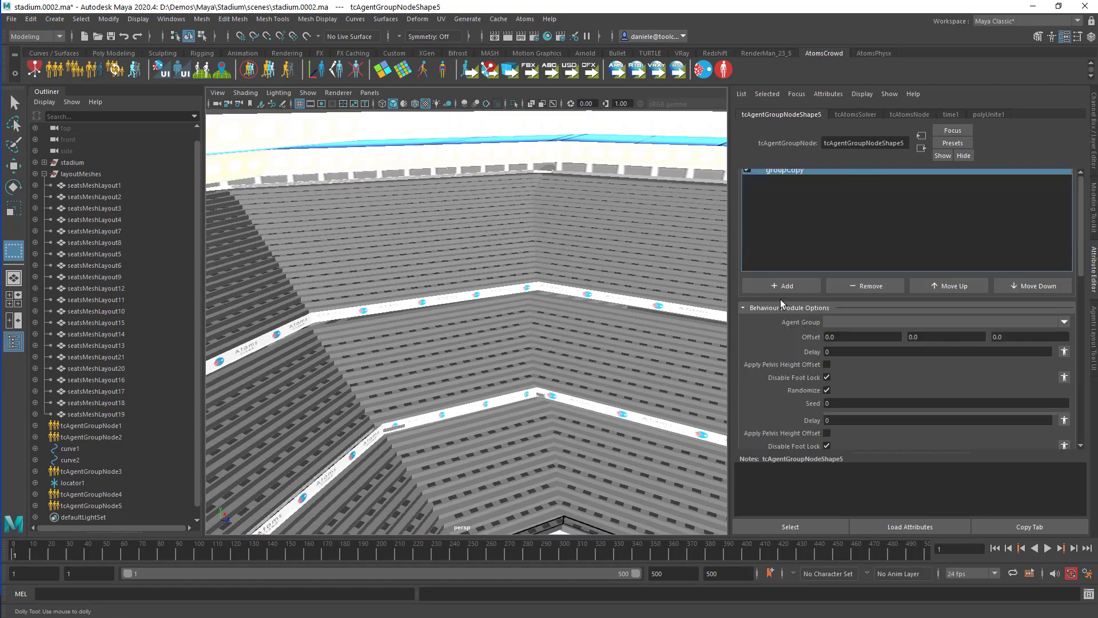
pyautogui.scroll(-1, 781, 300)
pyautogui.click(959, 288)
pyautogui.click(959, 312)
pyautogui.scroll(-3, 829, 339)
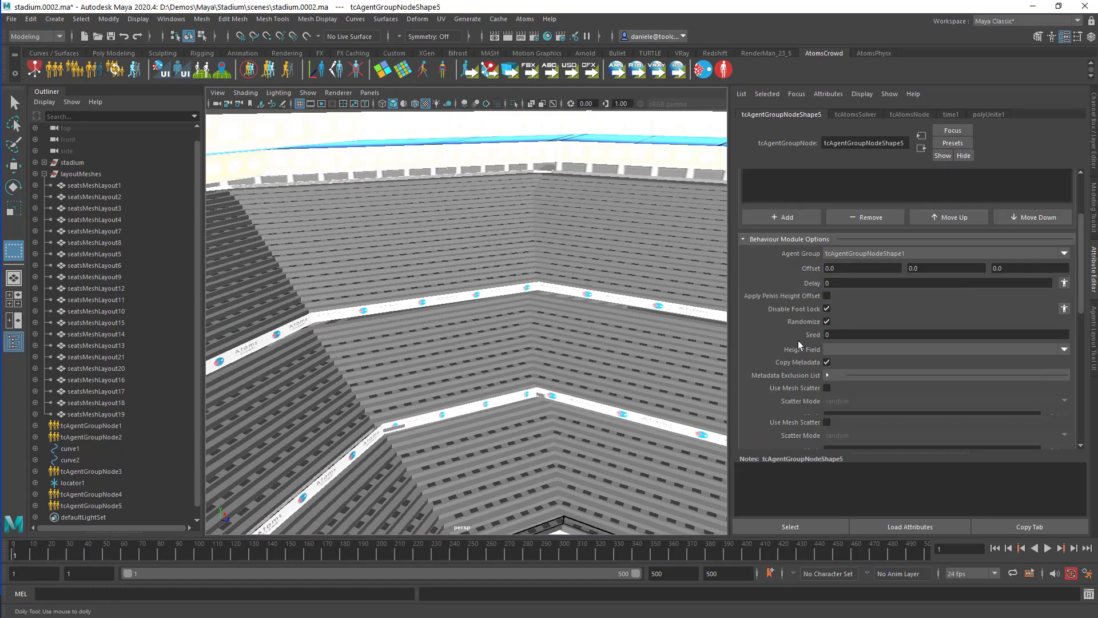
# Step: Enable Use Mesh Scatter on the groupCopy module of tcAgentGroupNode5 and assign seatsMeshLayout9 as its scatter mesh
pyautogui.click(826, 320)
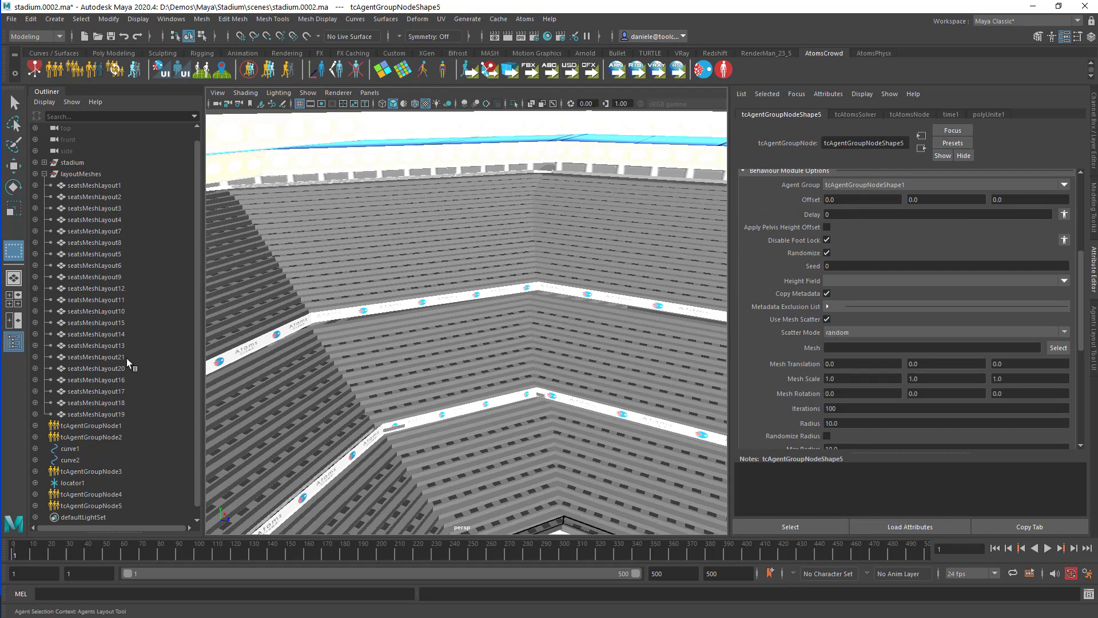
pyautogui.click(122, 277)
pyautogui.scroll(-1, 80, 444)
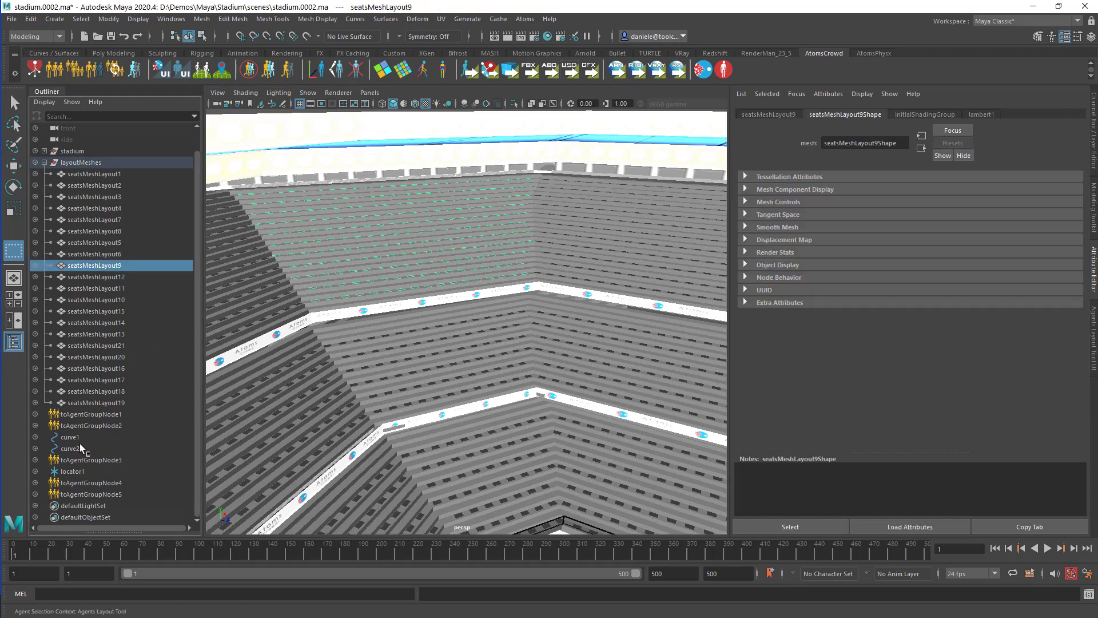
pyautogui.click(89, 494)
pyautogui.moveTo(109, 264); pyautogui.dragTo(858, 348, button='middle')
pyautogui.scroll(2, 406, 274)
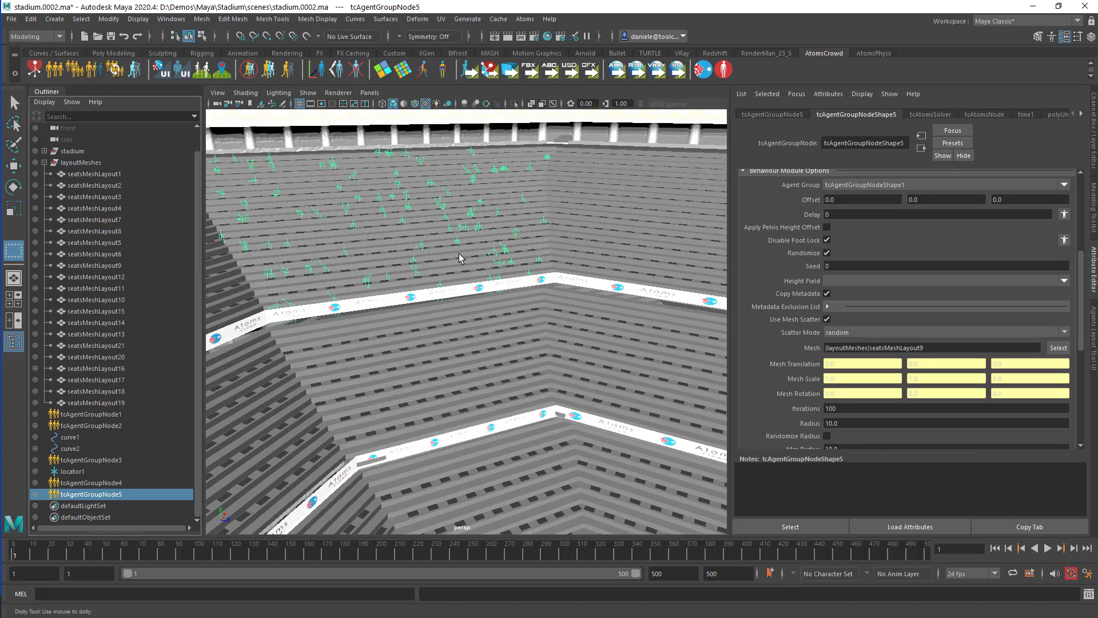
# Step: Enable Apply Pelvis Height Offset on the groupCopy module and set the agent group's Display Type to skin
pyautogui.click(828, 228)
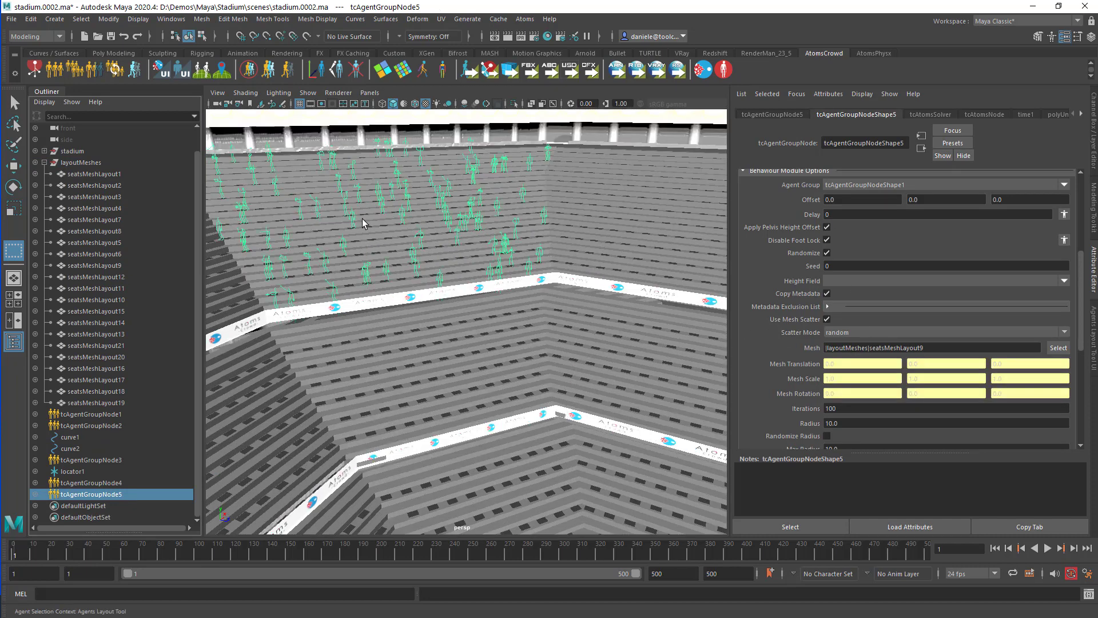
pyautogui.scroll(-5, 752, 321)
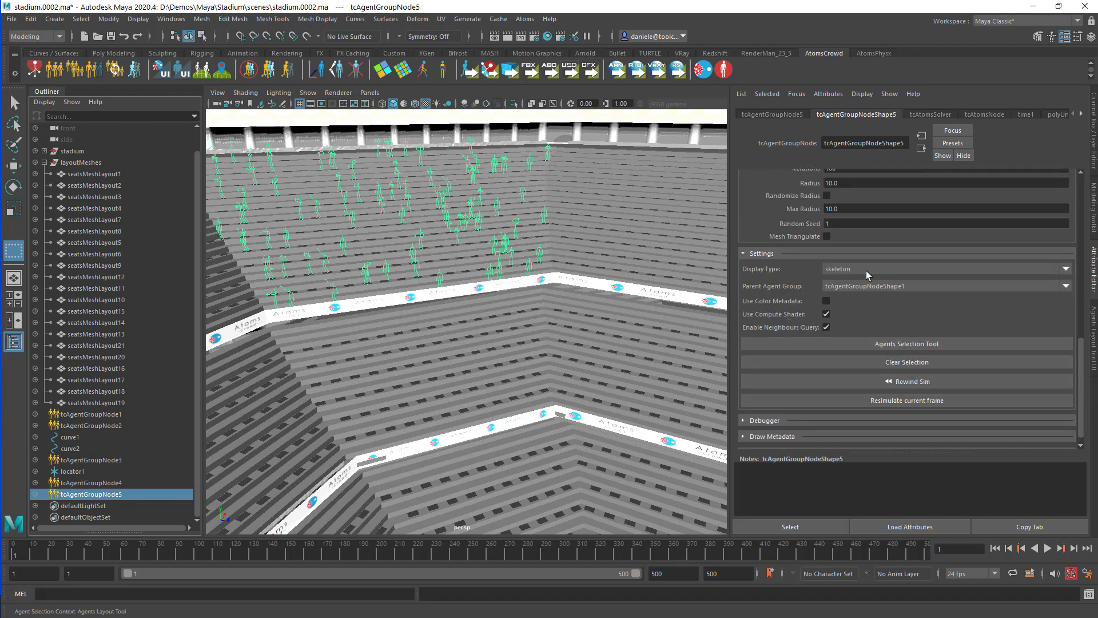
pyautogui.click(894, 269)
pyautogui.click(873, 286)
# Step: Examine the scattered agents in the upper corner stand from several angles, together with the neighbouring stands
pyautogui.keyDown('alt'); pyautogui.moveTo(492, 252); pyautogui.dragTo(507, 273, button='middle'); pyautogui.keyUp('alt')
pyautogui.keyDown('alt'); pyautogui.moveTo(507, 273); pyautogui.dragTo(585, 309); pyautogui.keyUp('alt')
pyautogui.keyDown('alt'); pyautogui.moveTo(498, 298); pyautogui.dragTo(534, 267, button='right'); pyautogui.keyUp('alt')
pyautogui.keyDown('alt'); pyautogui.moveTo(538, 276); pyautogui.dragTo(605, 325, button='middle'); pyautogui.keyUp('alt')
pyautogui.keyDown('alt'); pyautogui.moveTo(577, 333); pyautogui.dragTo(512, 320, button='right'); pyautogui.keyUp('alt')
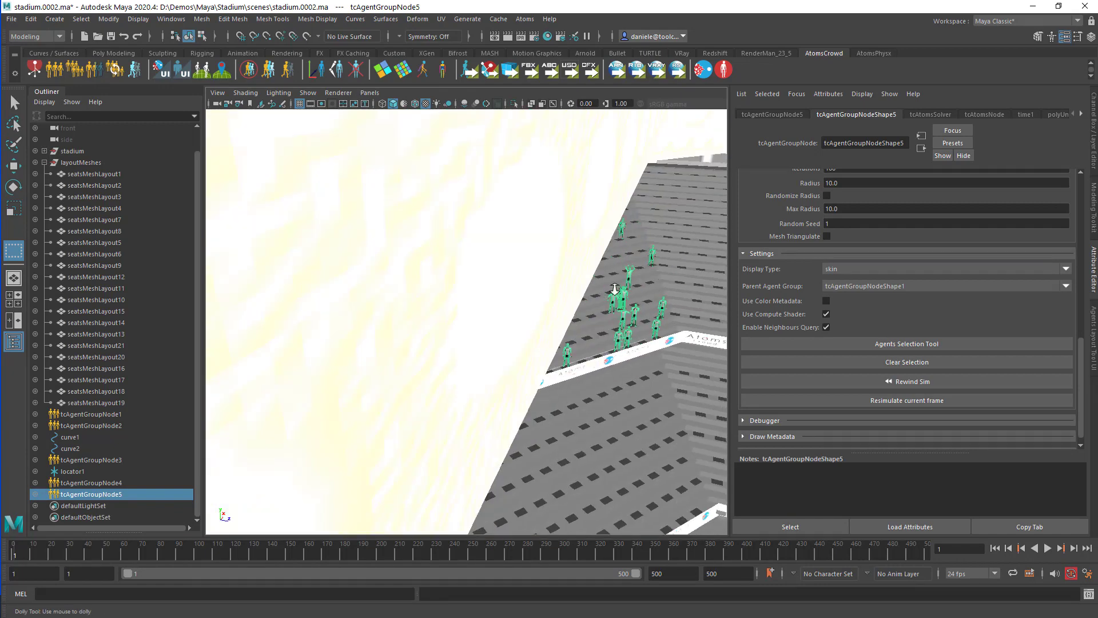
pyautogui.keyDown('alt'); pyautogui.moveTo(611, 282); pyautogui.dragTo(306, 242, button='middle'); pyautogui.keyUp('alt')
pyautogui.keyDown('alt'); pyautogui.moveTo(449, 289); pyautogui.dragTo(663, 332); pyautogui.keyUp('alt')
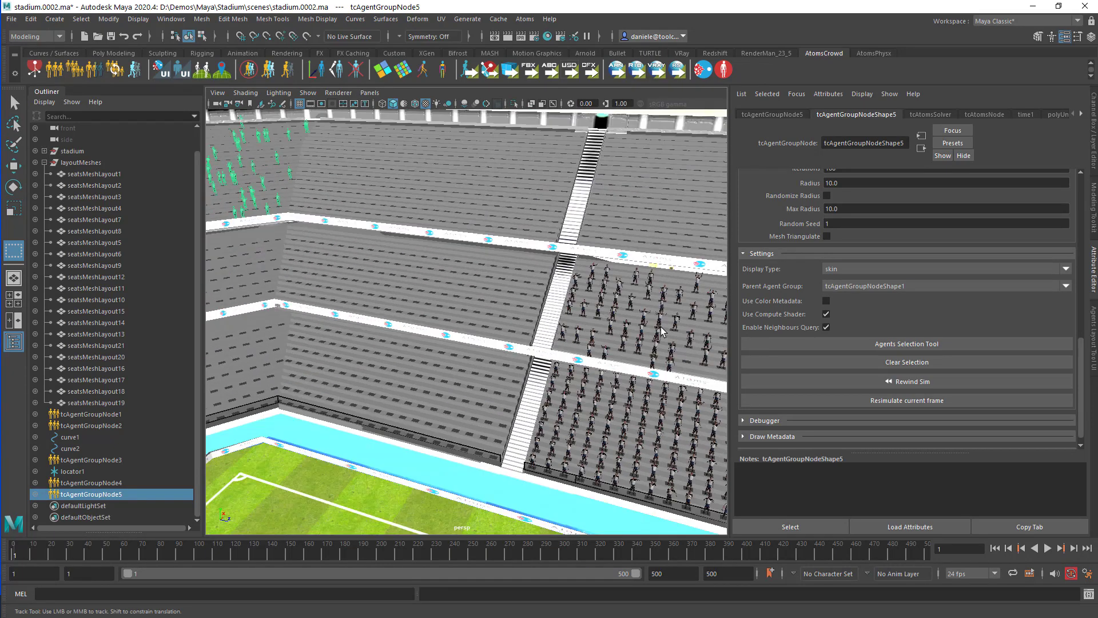
pyautogui.keyDown('alt'); pyautogui.moveTo(353, 237); pyautogui.dragTo(469, 236); pyautogui.keyUp('alt')
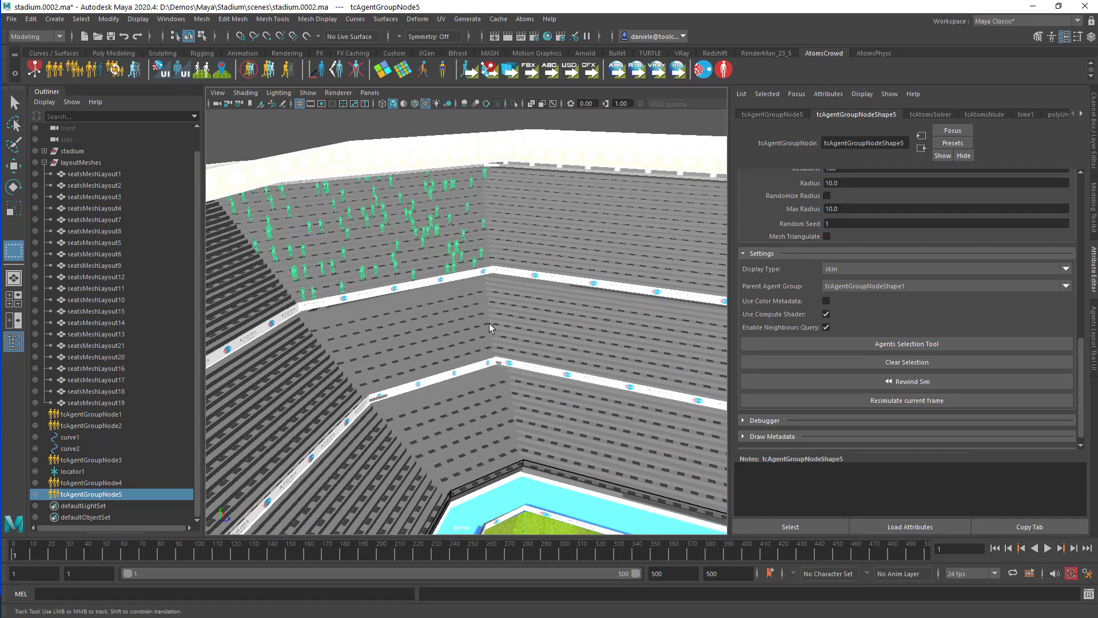
pyautogui.keyDown('alt'); pyautogui.moveTo(587, 385); pyautogui.dragTo(537, 380, button='right'); pyautogui.keyUp('alt')
pyautogui.keyDown('alt'); pyautogui.moveTo(536, 380); pyautogui.dragTo(533, 322, button='middle'); pyautogui.keyUp('alt')
pyautogui.keyDown('alt'); pyautogui.moveTo(592, 374); pyautogui.dragTo(546, 373, button='right'); pyautogui.keyUp('alt')
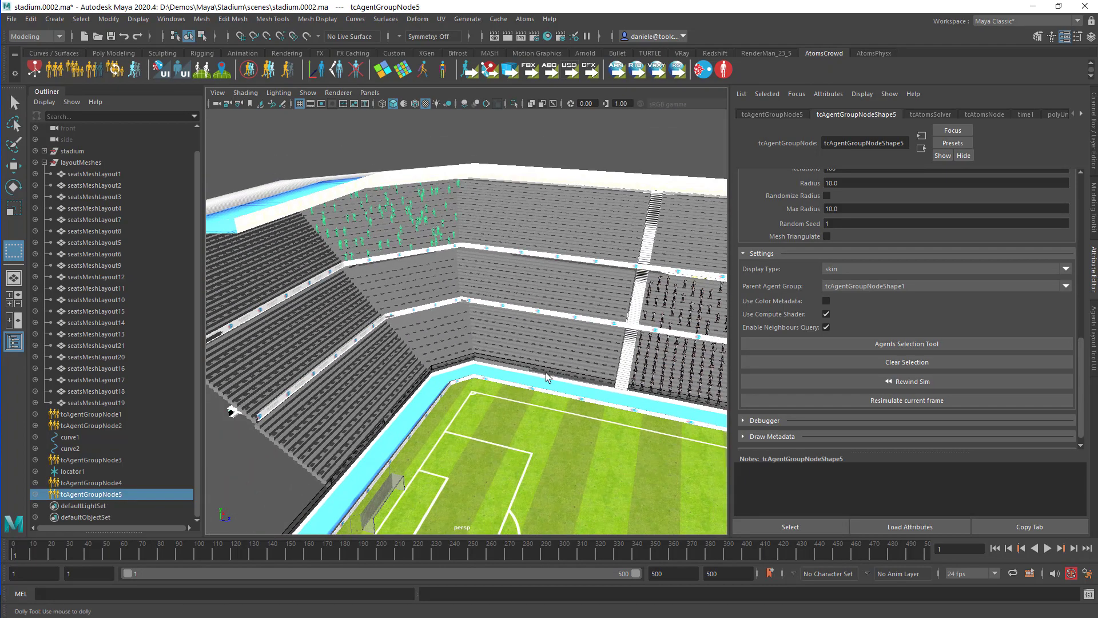
pyautogui.keyDown('alt'); pyautogui.moveTo(546, 372); pyautogui.dragTo(584, 362, button='middle'); pyautogui.keyUp('alt')
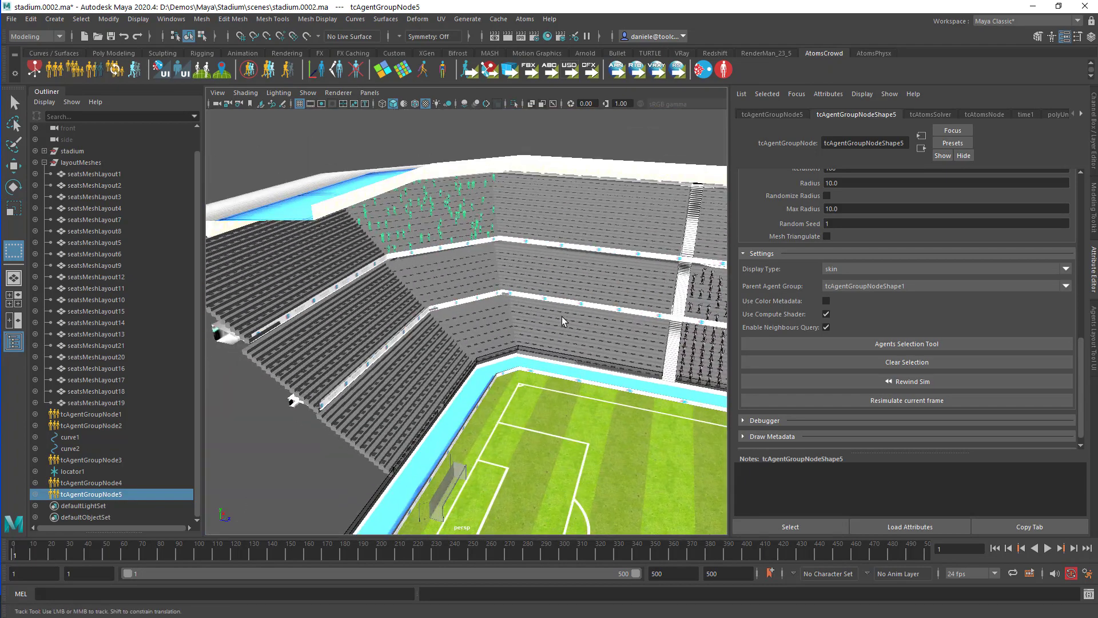
pyautogui.keyDown('alt'); pyautogui.moveTo(562, 321); pyautogui.dragTo(623, 317, button='right'); pyautogui.keyUp('alt')
pyautogui.keyDown('alt'); pyautogui.moveTo(482, 254); pyautogui.dragTo(559, 354, button='middle'); pyautogui.keyUp('alt')
pyautogui.keyDown('alt'); pyautogui.moveTo(559, 354); pyautogui.dragTo(565, 320); pyautogui.keyUp('alt')
# Step: Add an addMetadata behaviour module to tcAgentGroupNode5 and select it in the module list
pyautogui.scroll(3, 934, 282)
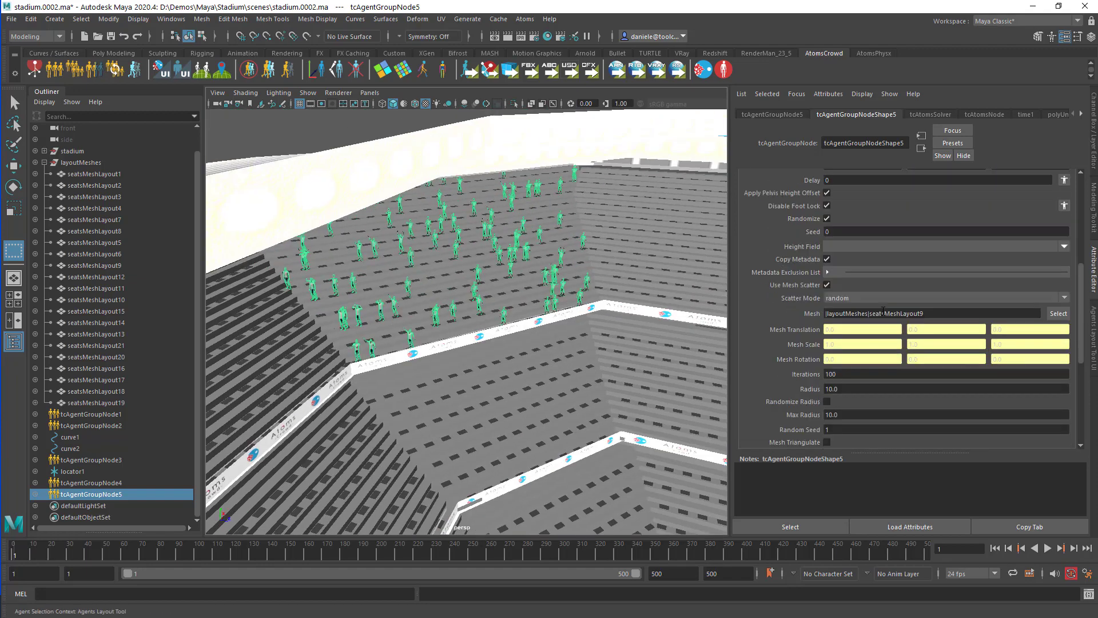
pyautogui.scroll(5, 883, 311)
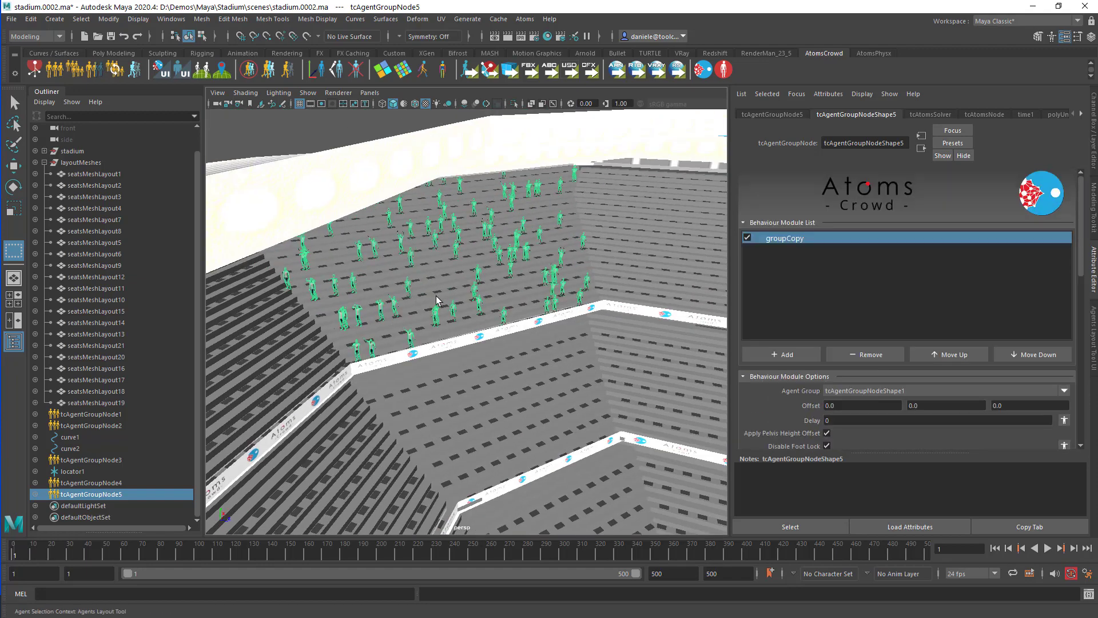
pyautogui.keyDown('alt'); pyautogui.moveTo(436, 298); pyautogui.dragTo(613, 258); pyautogui.keyUp('alt')
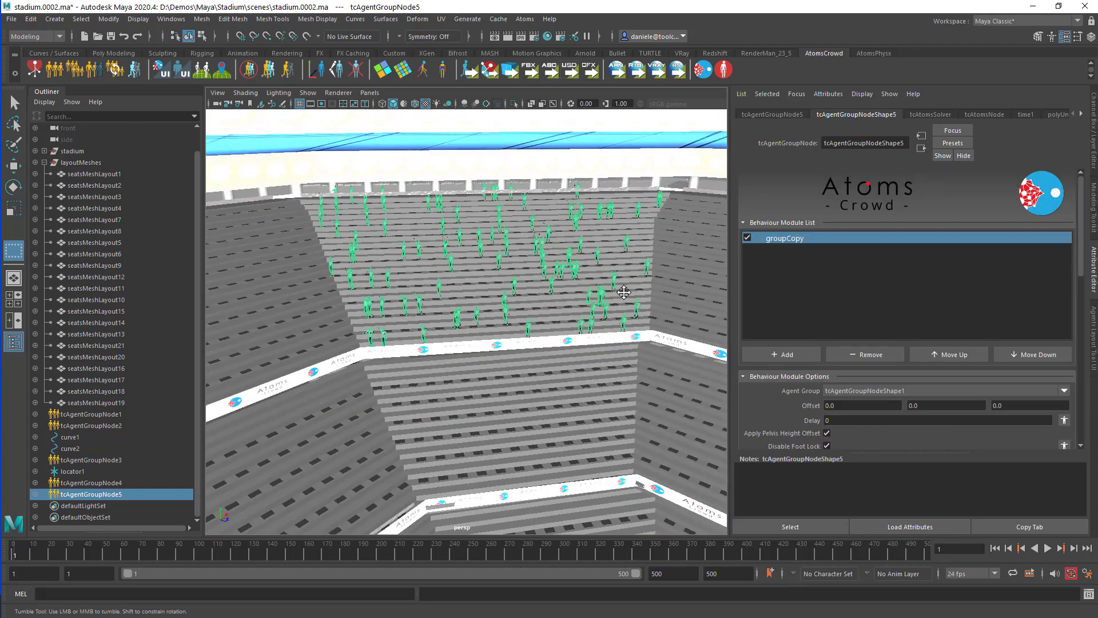
pyautogui.keyDown('alt'); pyautogui.moveTo(623, 292); pyautogui.dragTo(595, 295, button='middle'); pyautogui.keyUp('alt')
pyautogui.click(782, 355)
pyautogui.write('addMetadata')
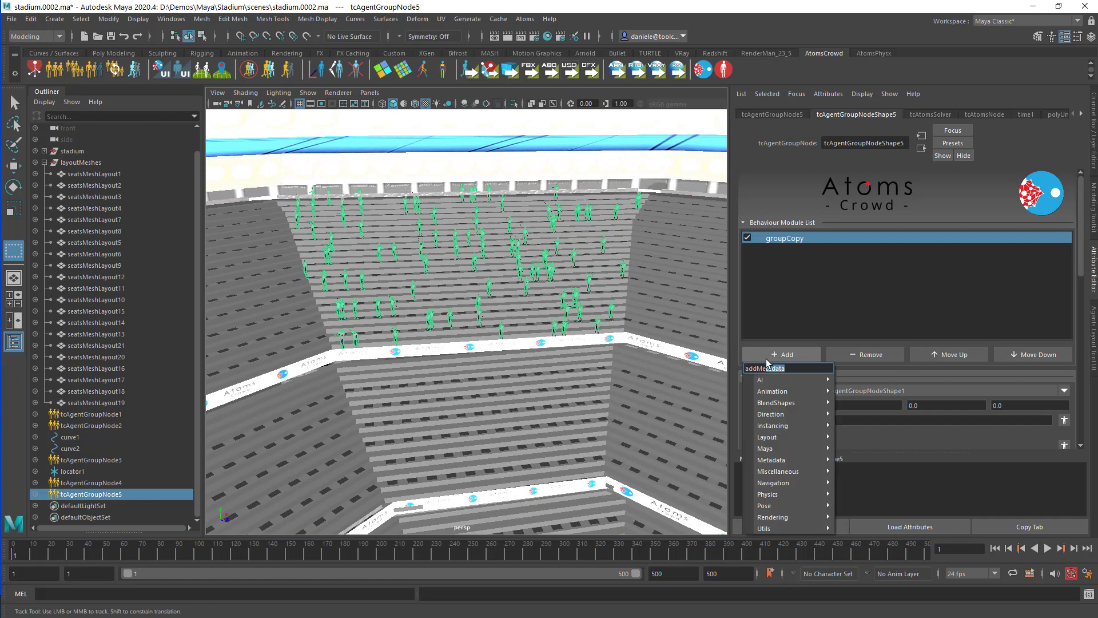
pyautogui.press('Return')
pyautogui.click(809, 250)
# Step: Set the addMetadata module's Name to direction and its Type to vector
pyautogui.click(863, 392)
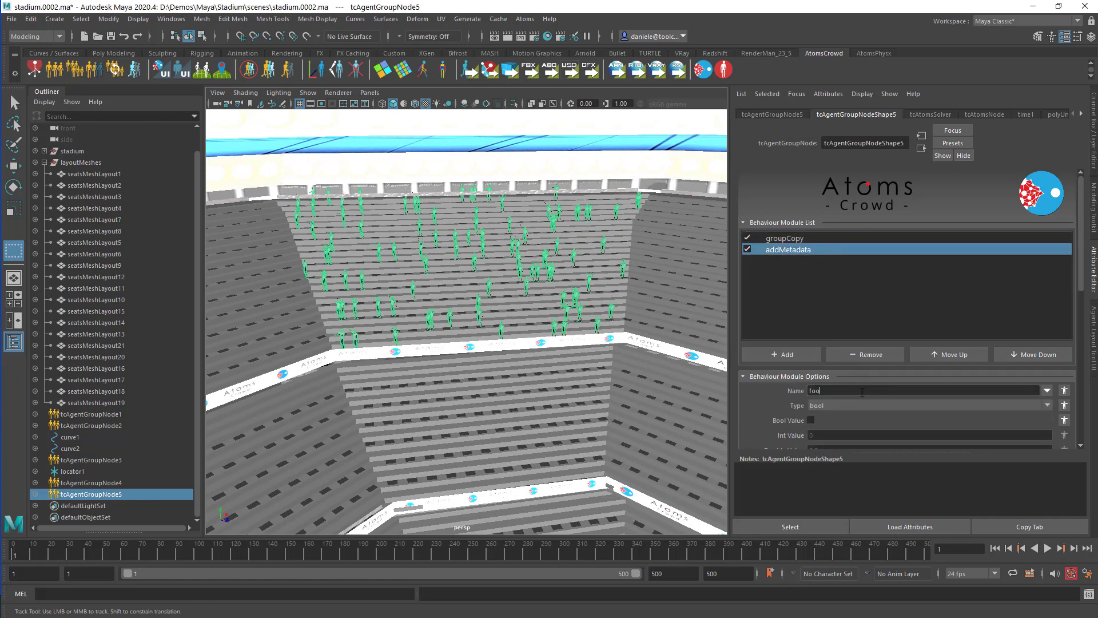
pyautogui.press('BackSpace')
pyautogui.press('BackSpace')
pyautogui.press('BackSpace')
pyautogui.write('d')
pyautogui.click(1047, 408)
pyautogui.click(821, 445)
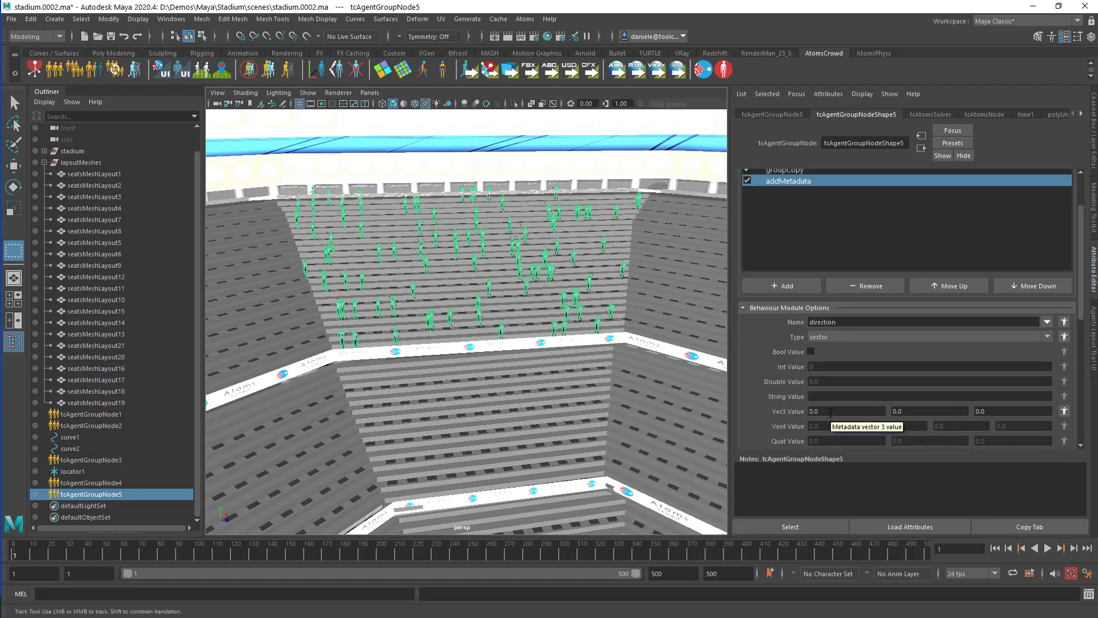
# Step: Set the direction metadata's Vec3 Value to -1, 0, 1
pyautogui.click(831, 412)
pyautogui.write('-1')
pyautogui.press('Tab')
pyautogui.press('Tab')
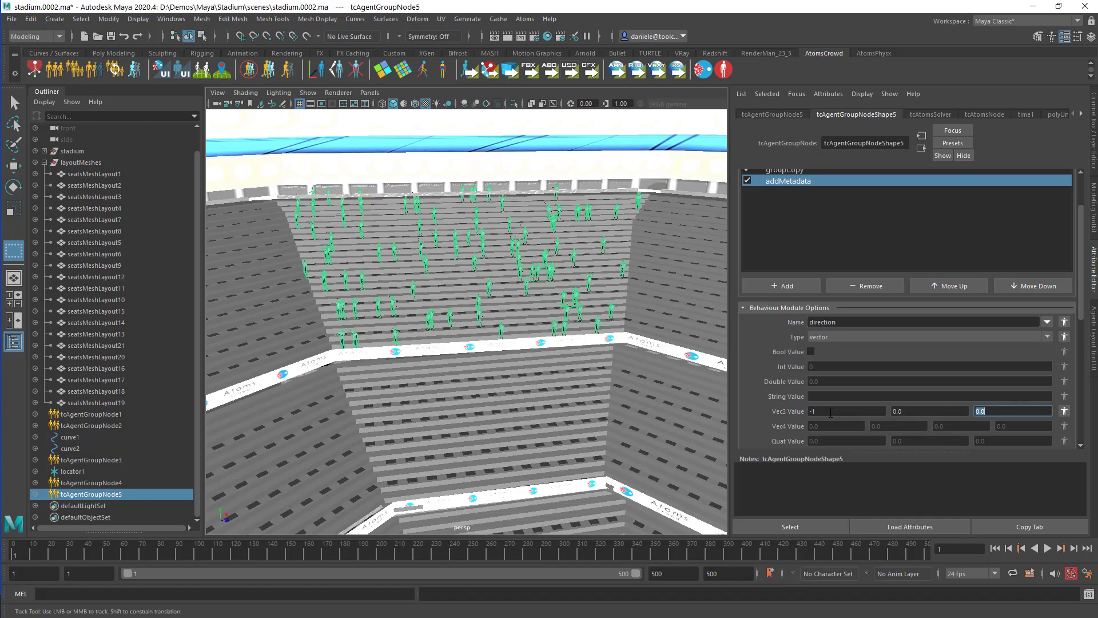
pyautogui.write('1')
pyautogui.press('Return')
# Step: Check which way the agents in the corner stand face and remove the addMetadata module
pyautogui.scroll(10, 493, 292)
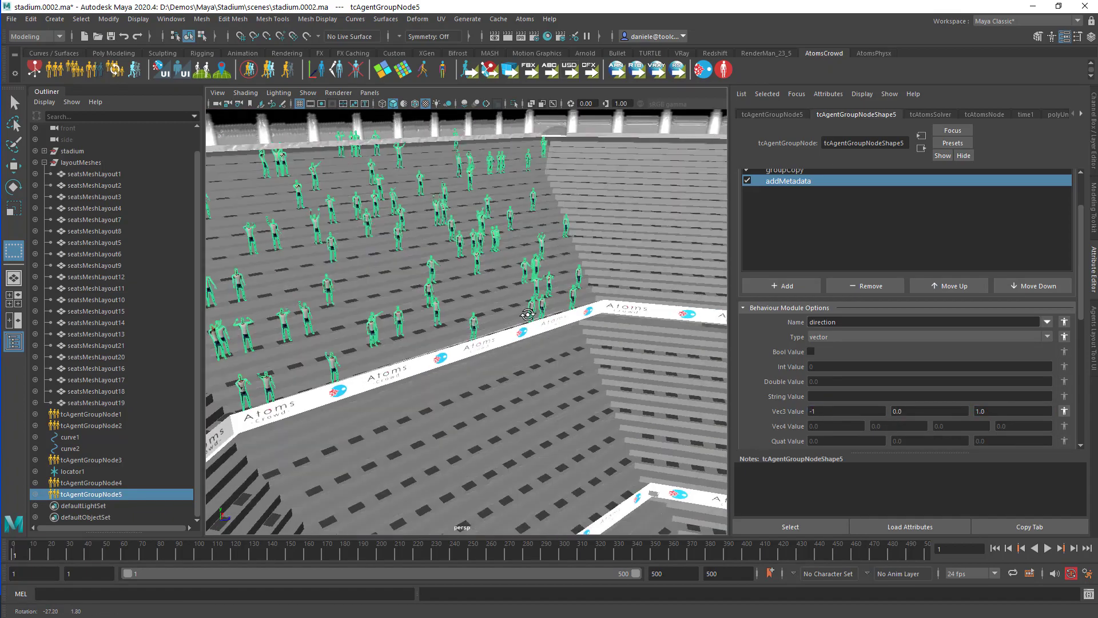
pyautogui.scroll(6, 489, 289)
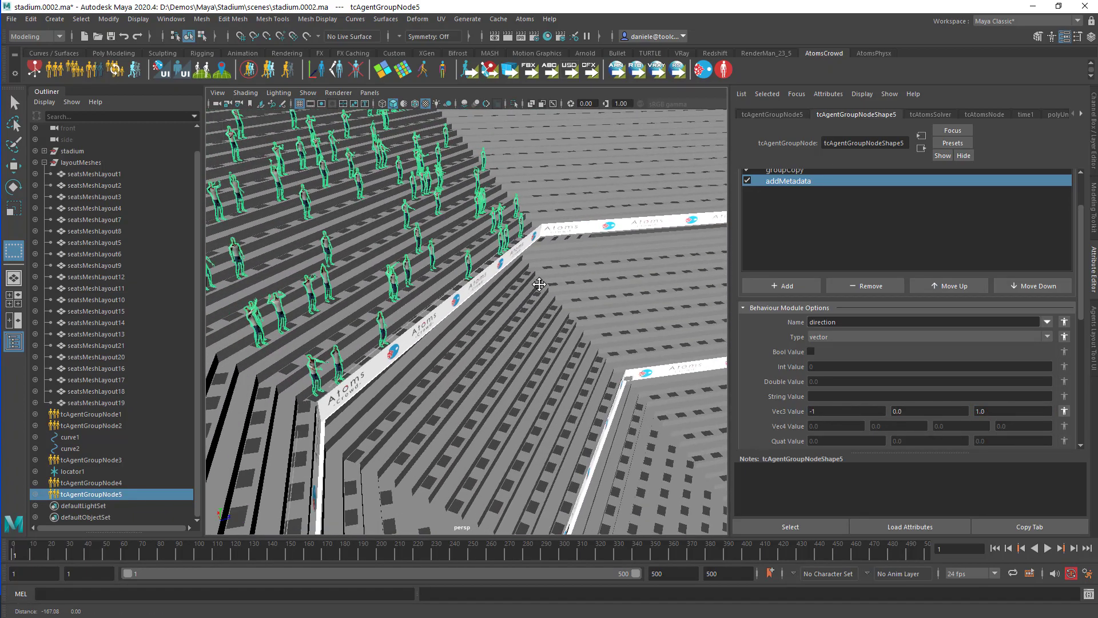
pyautogui.keyDown('alt'); pyautogui.moveTo(480, 297); pyautogui.dragTo(532, 331); pyautogui.keyUp('alt')
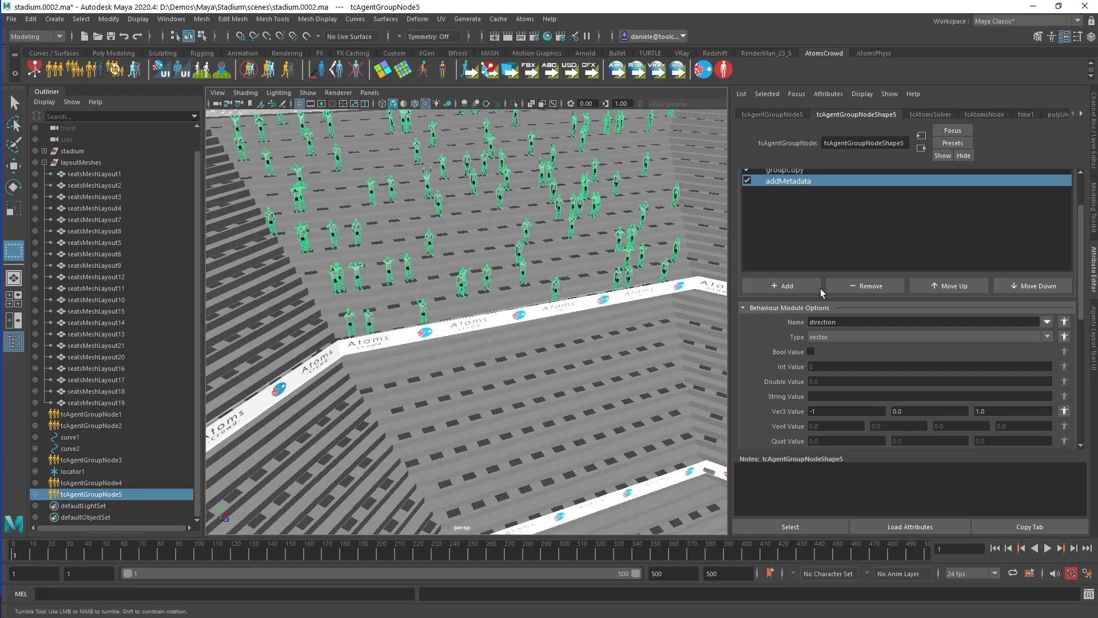
pyautogui.click(842, 283)
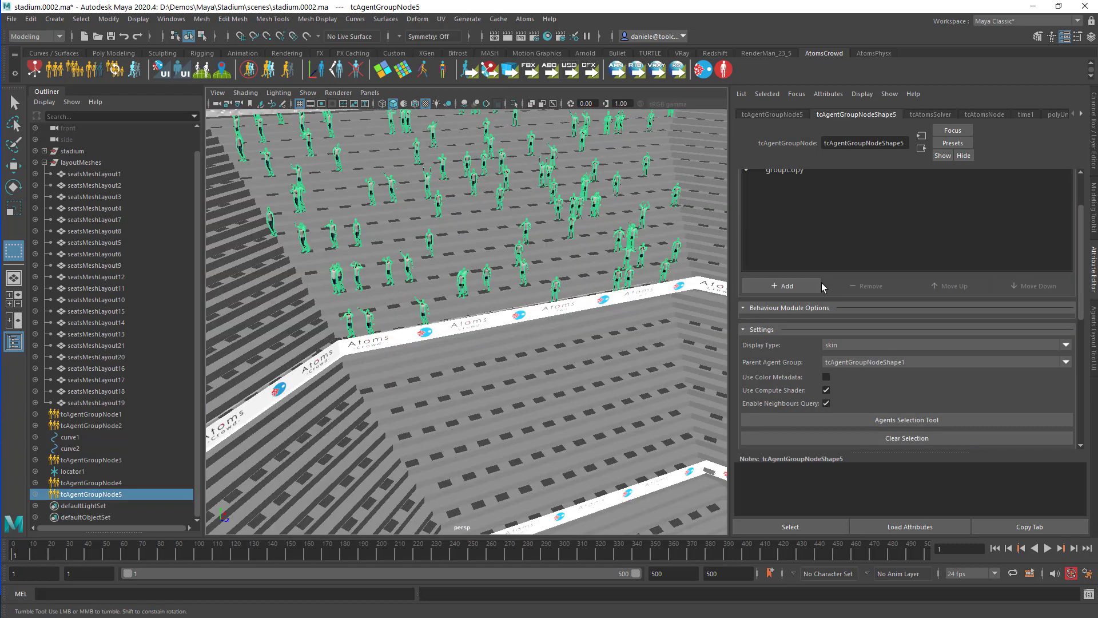
# Step: Add a followTarget behaviour module to tcAgentGroupNode5 and select it to show its options
pyautogui.click(789, 281)
pyautogui.write('followAgent')
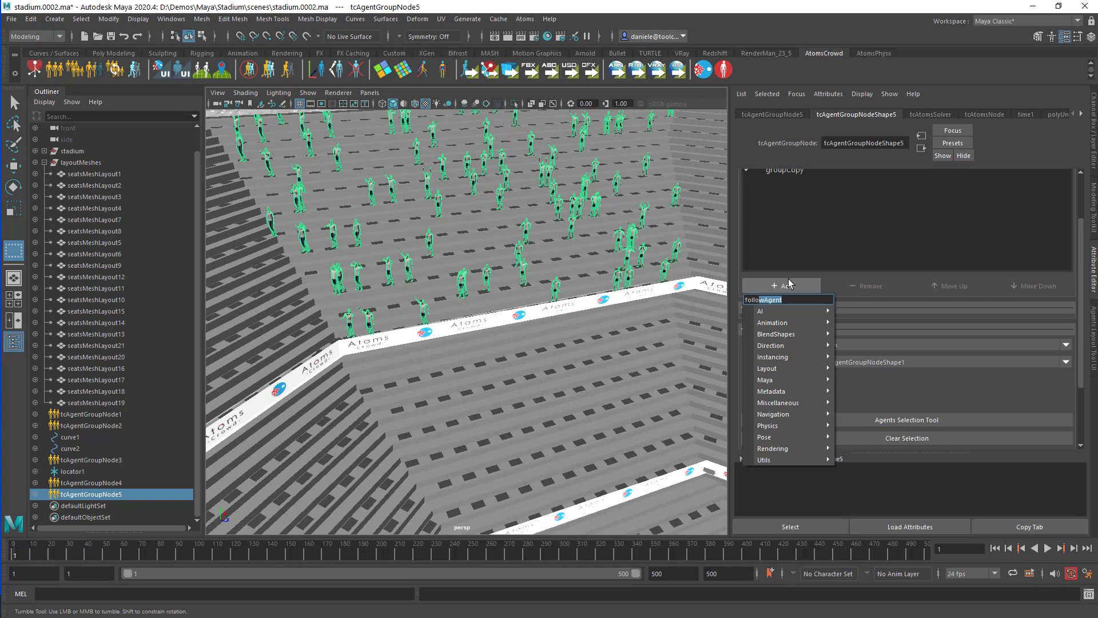
pyautogui.press('Return')
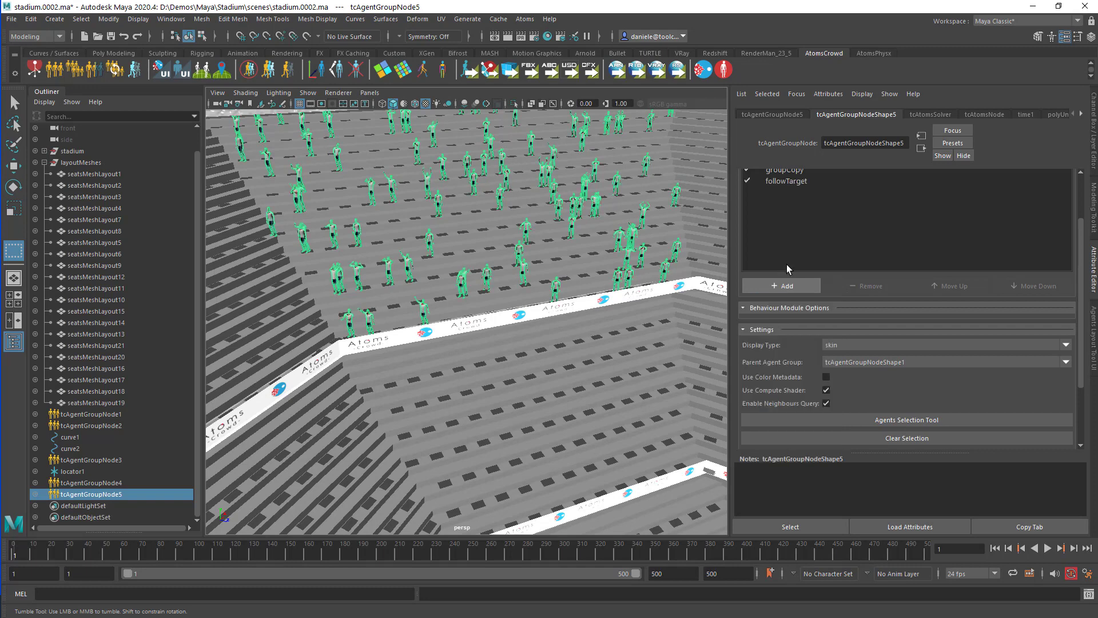
pyautogui.click(787, 178)
pyautogui.scroll(-3, 782, 319)
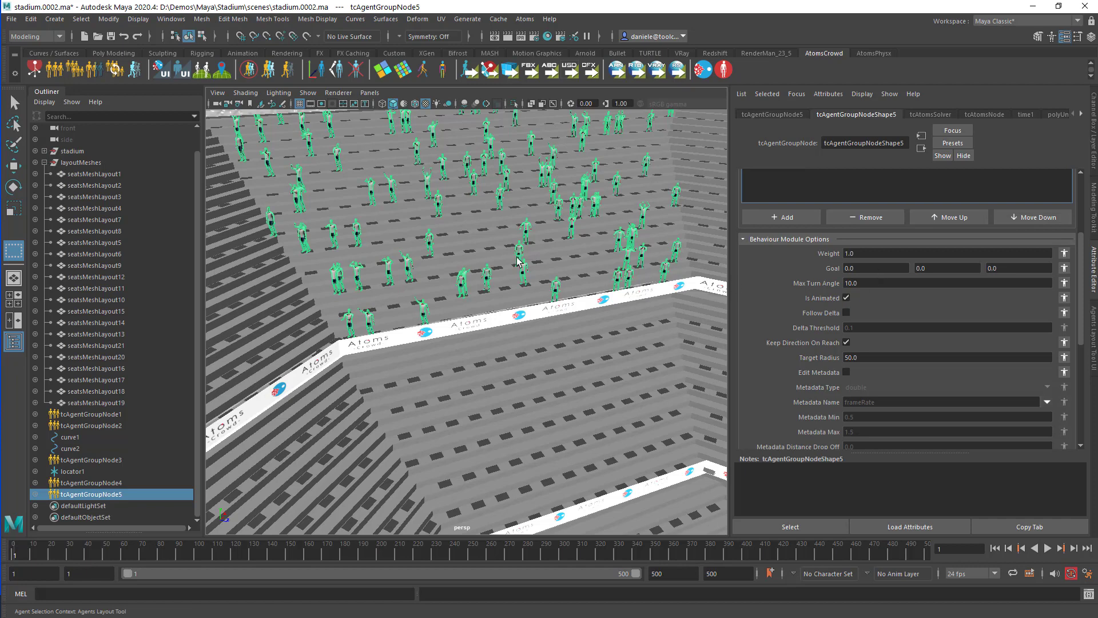
# Step: Collapse the layoutMeshes group and select the locator near the centre circle of the pitch
pyautogui.click(44, 162)
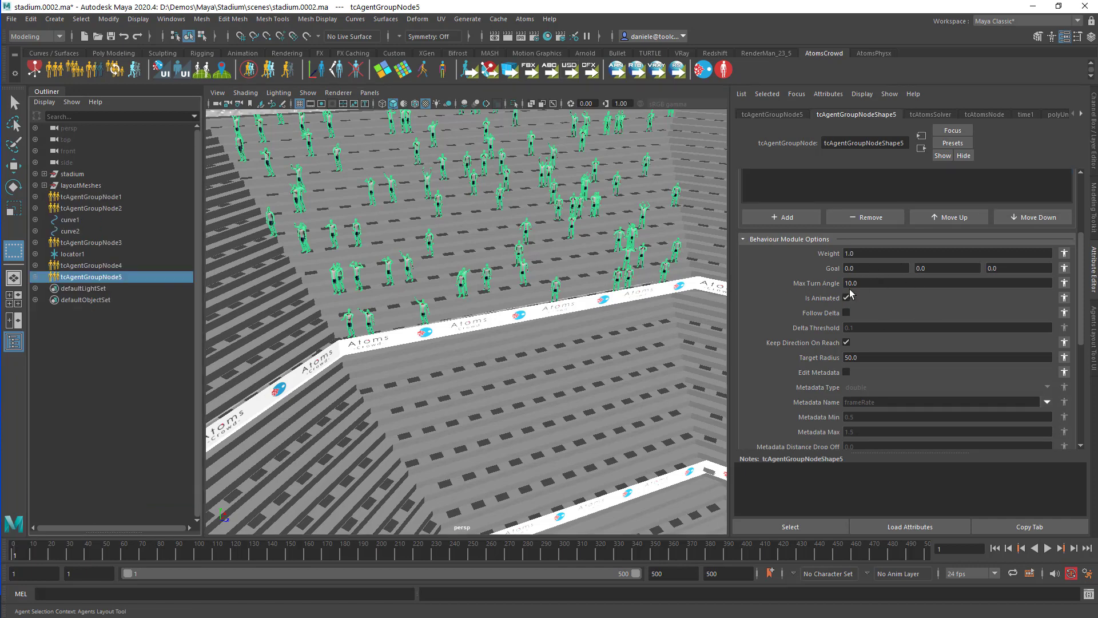
pyautogui.keyDown('alt'); pyautogui.moveTo(579, 350); pyautogui.dragTo(564, 308, button='right'); pyautogui.keyUp('alt')
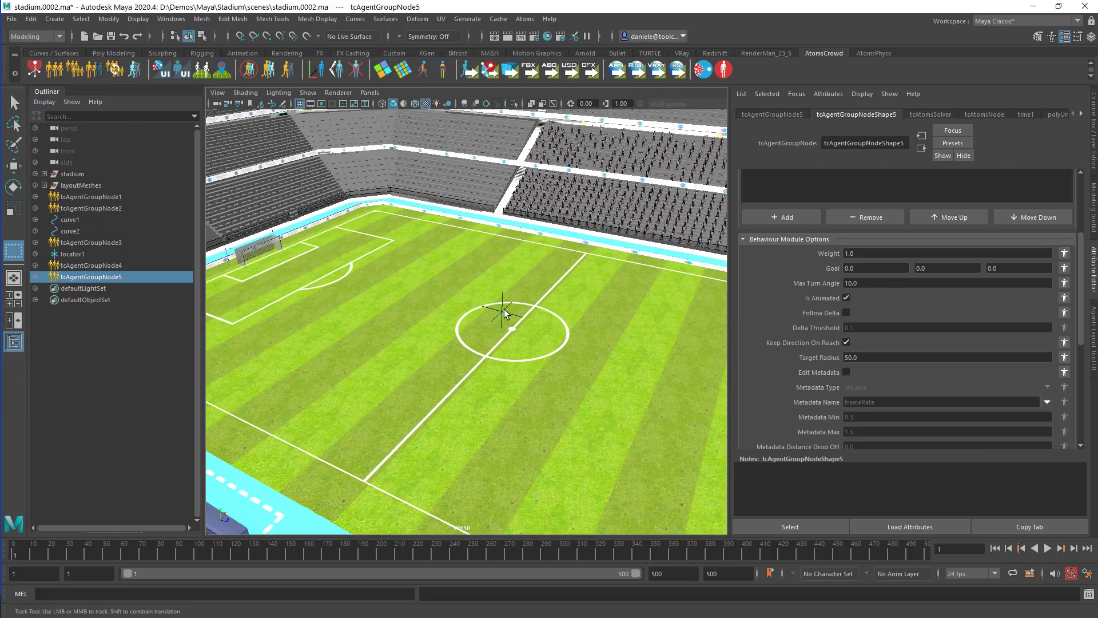
pyautogui.keyDown('alt'); pyautogui.moveTo(504, 312); pyautogui.dragTo(550, 333, button='middle'); pyautogui.keyUp('alt')
pyautogui.click(75, 254)
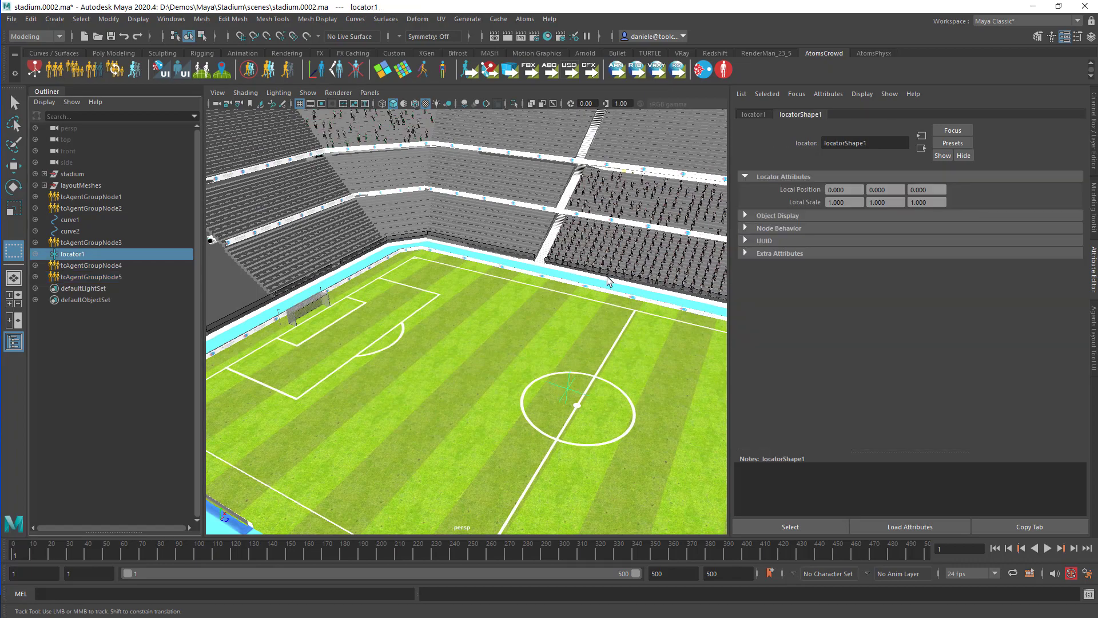
pyautogui.press('f')
pyautogui.keyDown('alt'); pyautogui.moveTo(537, 368); pyautogui.dragTo(532, 303); pyautogui.keyUp('alt')
pyautogui.scroll(3, 538, 328)
# Step: Connect locator1's Translate attribute to the Goal of tcAgentGroupNode5's followTarget module and check how the agents face
pyautogui.click(36, 254)
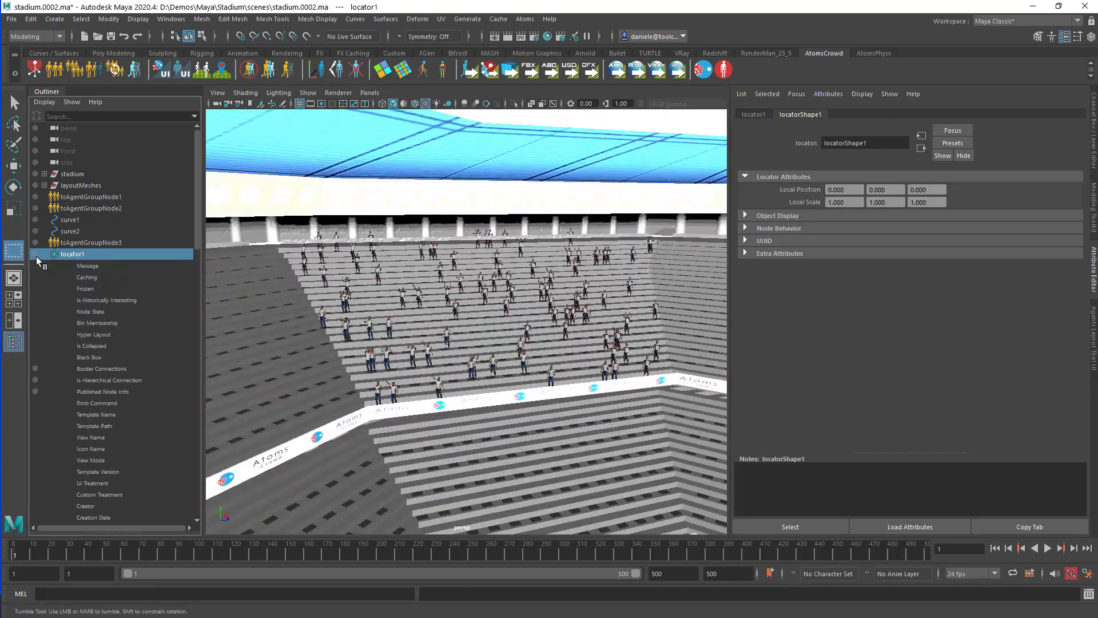
pyautogui.scroll(-5, 98, 303)
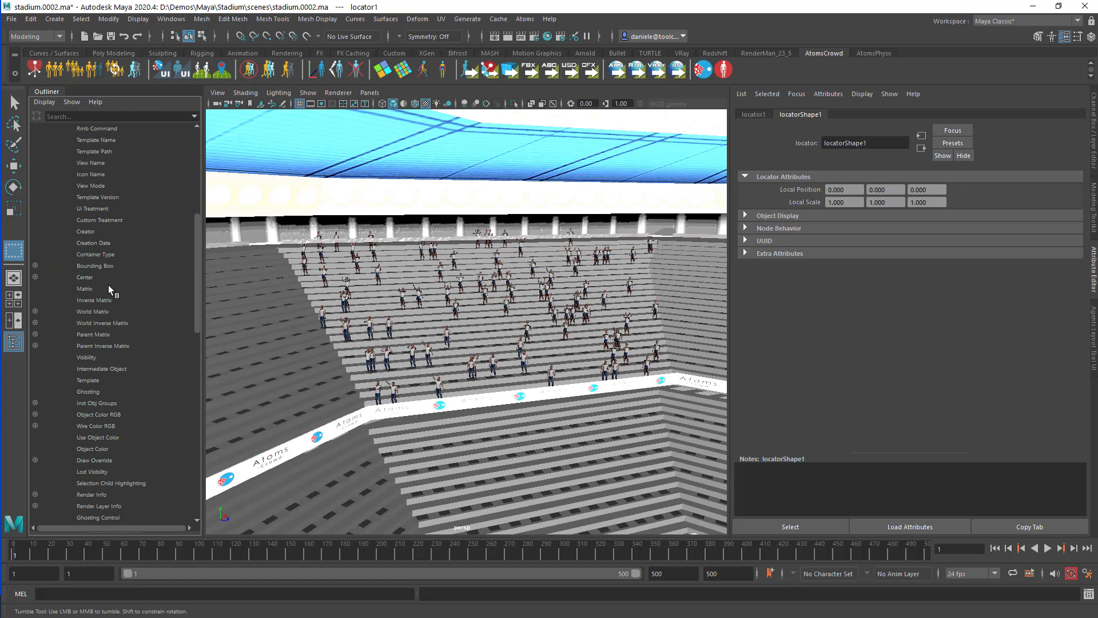
pyautogui.scroll(-10, 108, 285)
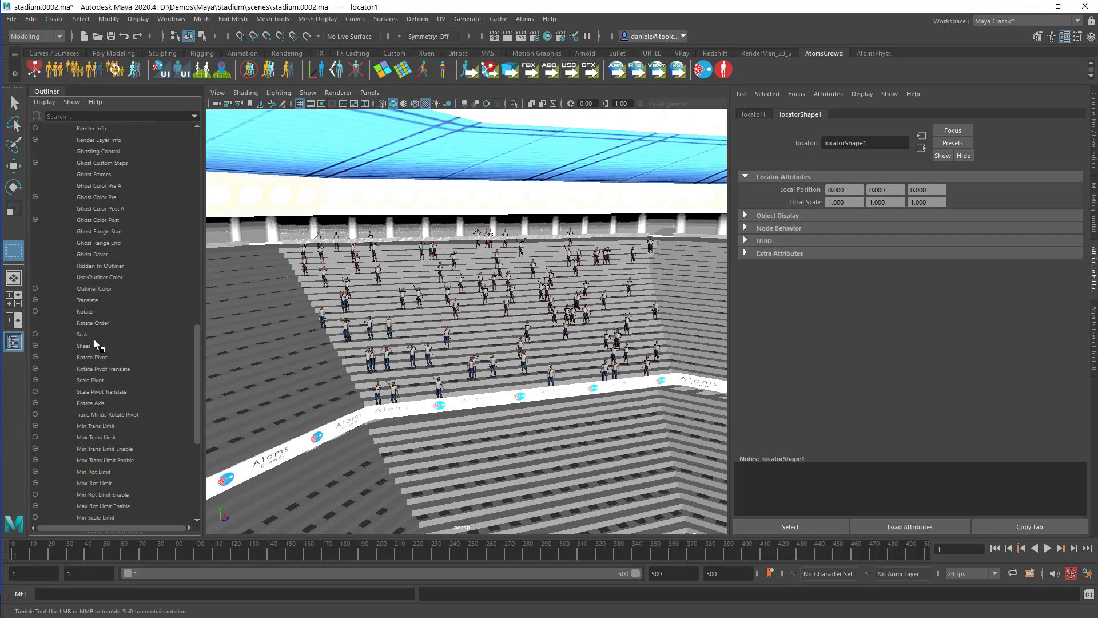
pyautogui.scroll(15, 120, 286)
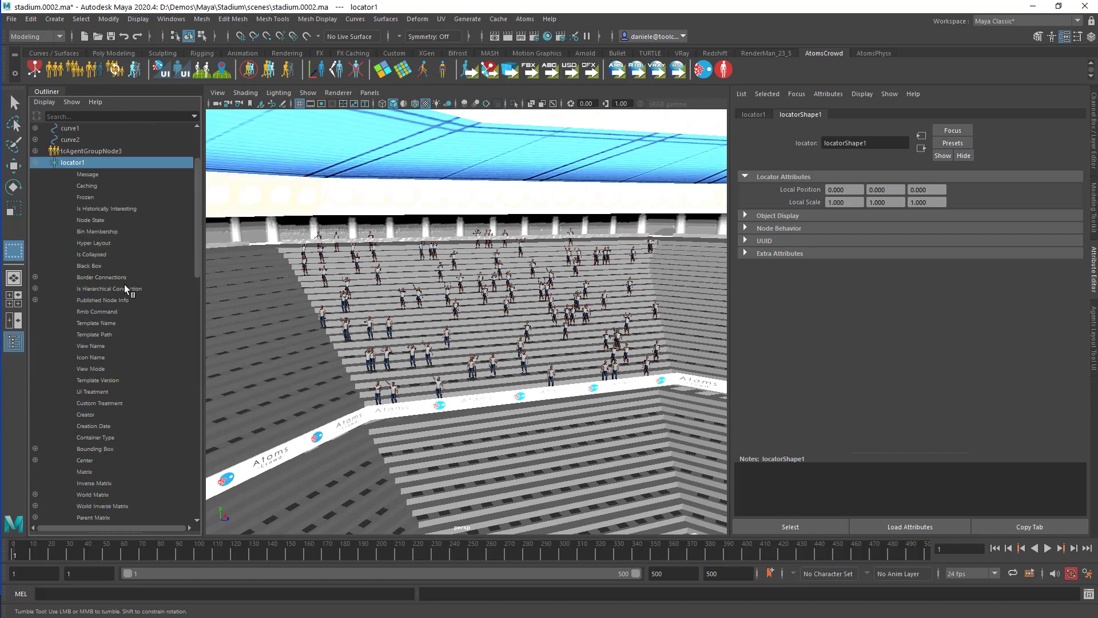
pyautogui.scroll(-15, 108, 312)
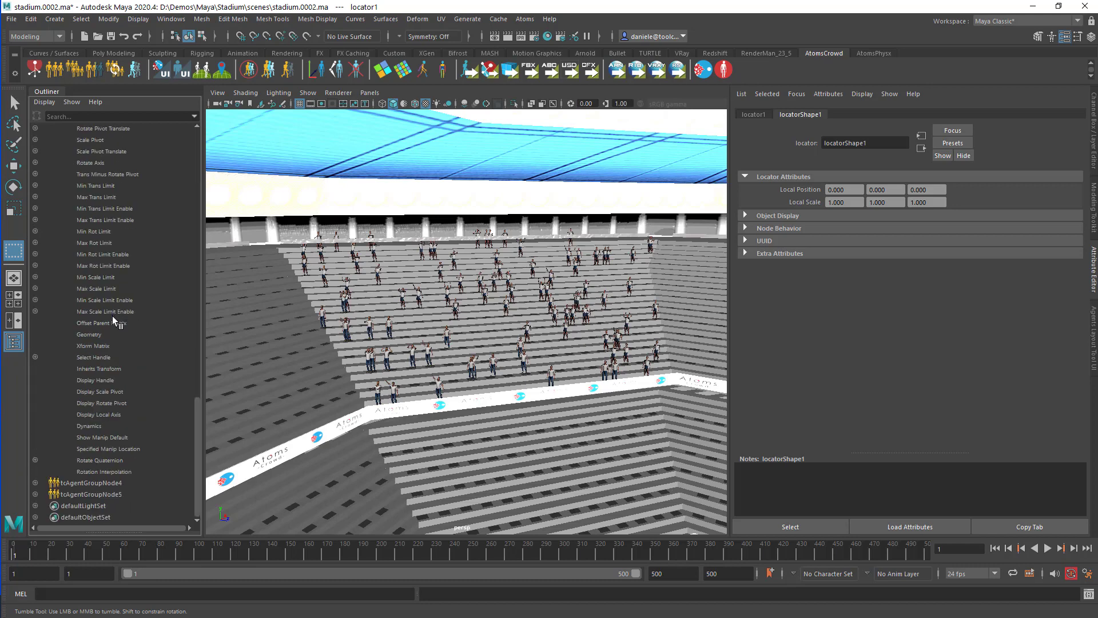
pyautogui.click(91, 494)
pyautogui.scroll(5, 145, 312)
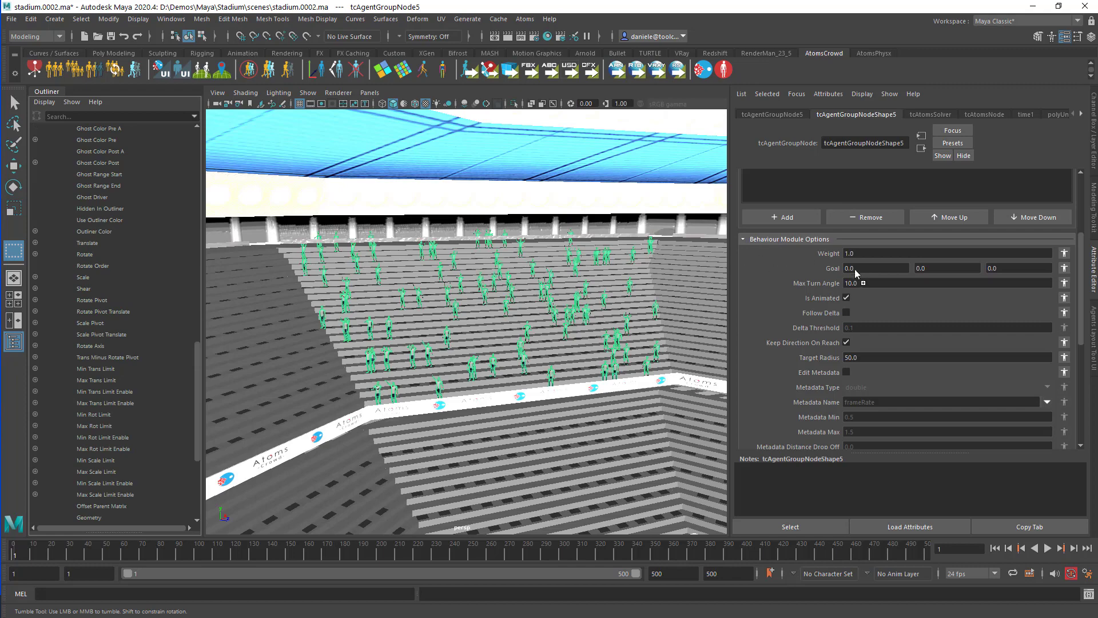
pyautogui.moveTo(862, 269); pyautogui.dragTo(862, 270, button='middle')
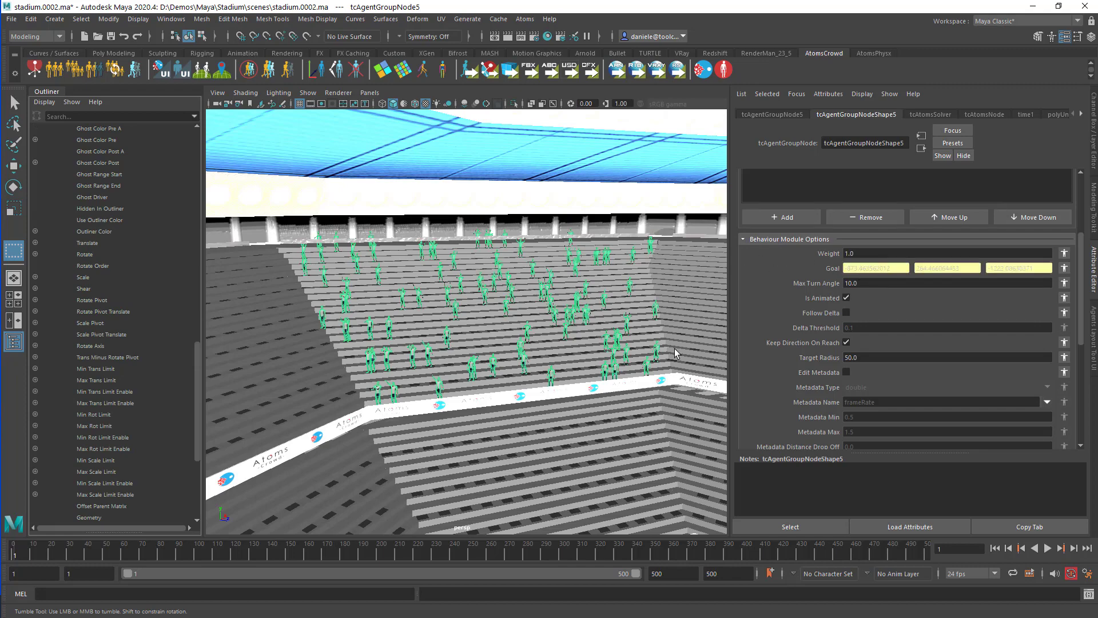
pyautogui.keyDown('alt'); pyautogui.moveTo(534, 378); pyautogui.dragTo(591, 365, button='right'); pyautogui.keyUp('alt')
pyautogui.keyDown('alt'); pyautogui.moveTo(590, 365); pyautogui.dragTo(559, 299, button='middle'); pyautogui.keyUp('alt')
pyautogui.keyDown('alt'); pyautogui.moveTo(559, 300); pyautogui.dragTo(604, 302, button='right'); pyautogui.keyUp('alt')
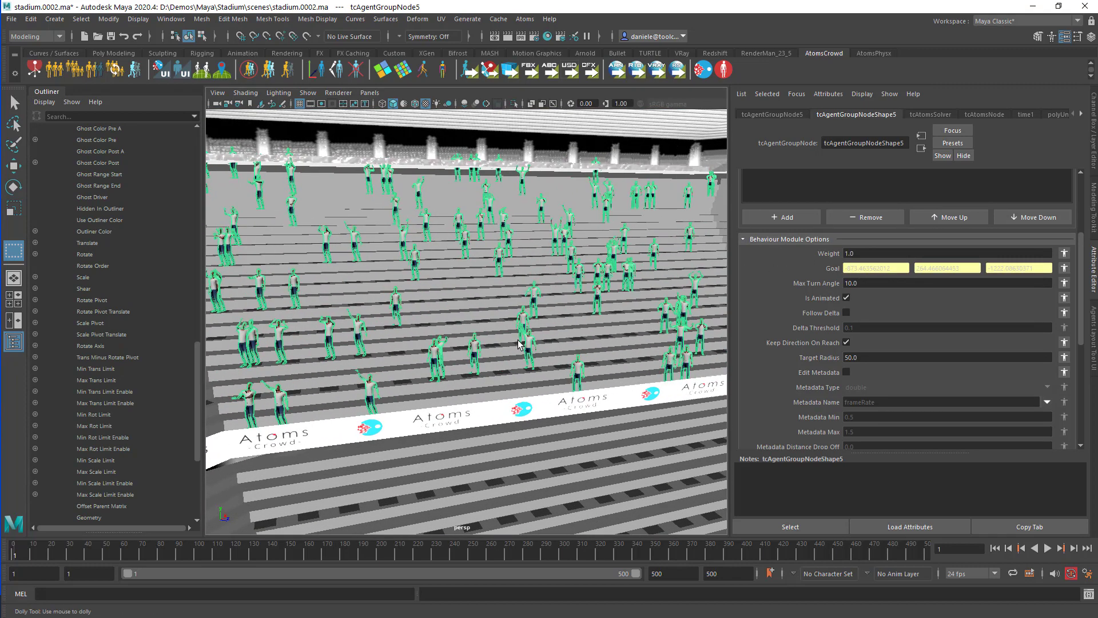
# Step: Turn off Is Animated and set Max Turn Angle to 10000 in tcAgentGroupNode5's followTarget module
pyautogui.click(847, 298)
pyautogui.click(847, 283)
pyautogui.write('00')
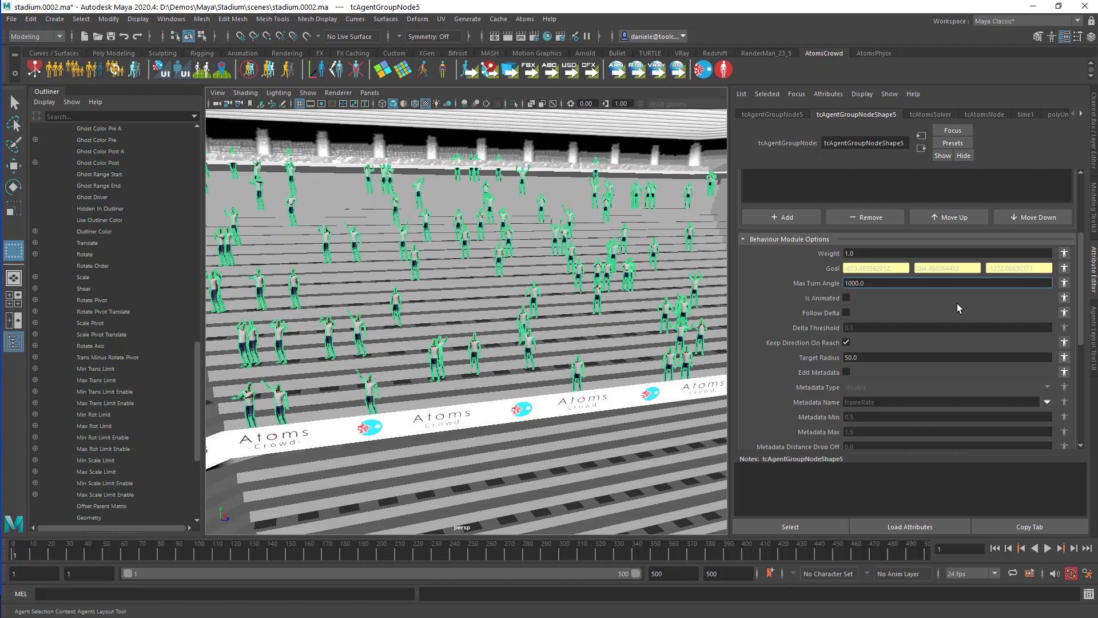
pyautogui.write('0')
pyautogui.press('Return')
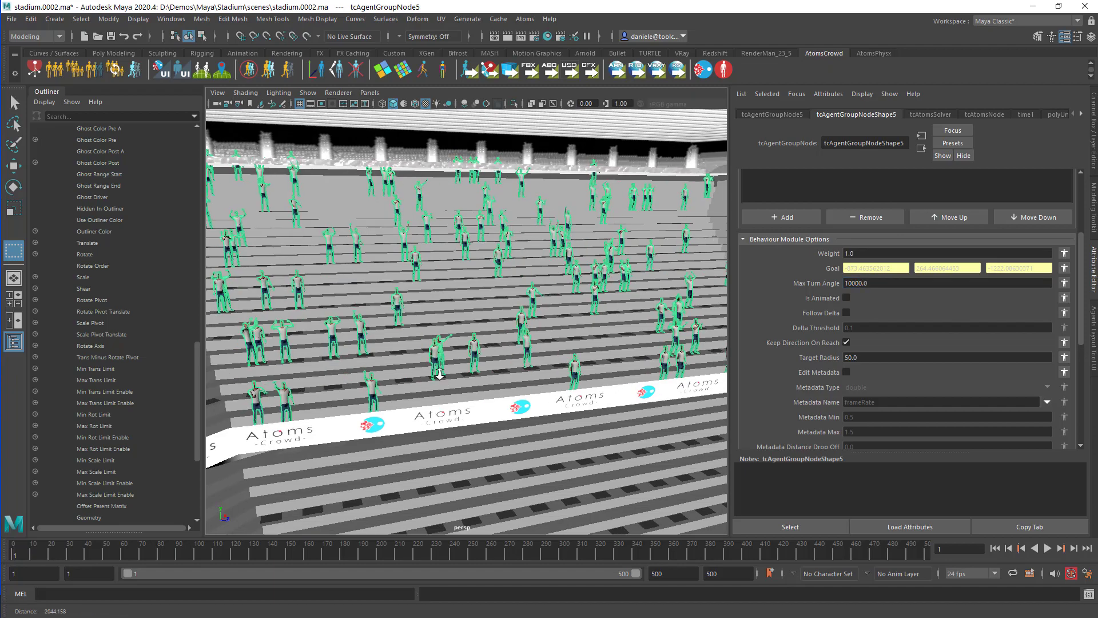
# Step: Check the agents' facing in the corner stand and set the followTarget module's Target Radius to 0
pyautogui.scroll(-2, 440, 374)
pyautogui.keyDown('alt'); pyautogui.moveTo(439, 373); pyautogui.dragTo(437, 345, button='middle'); pyautogui.keyUp('alt')
pyautogui.keyDown('alt'); pyautogui.moveTo(438, 344); pyautogui.dragTo(520, 341); pyautogui.keyUp('alt')
pyautogui.keyDown('alt'); pyautogui.moveTo(520, 341); pyautogui.dragTo(547, 316, button='middle'); pyautogui.keyUp('alt')
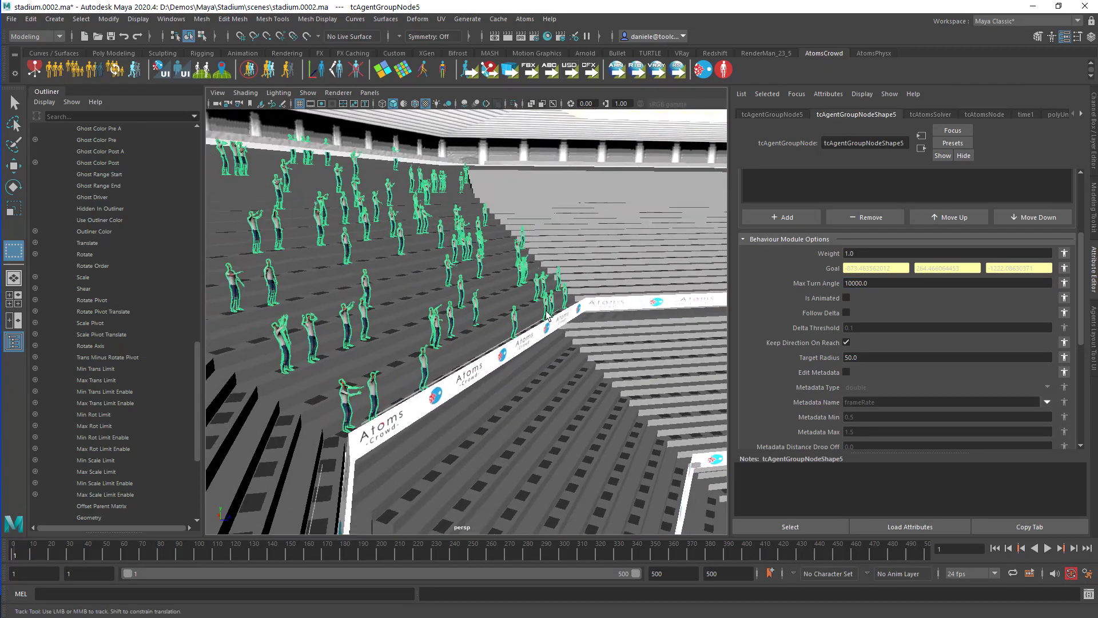
pyautogui.keyDown('alt'); pyautogui.moveTo(547, 316); pyautogui.dragTo(688, 341); pyautogui.keyUp('alt')
pyautogui.moveTo(845, 359); pyautogui.dragTo(849, 358)
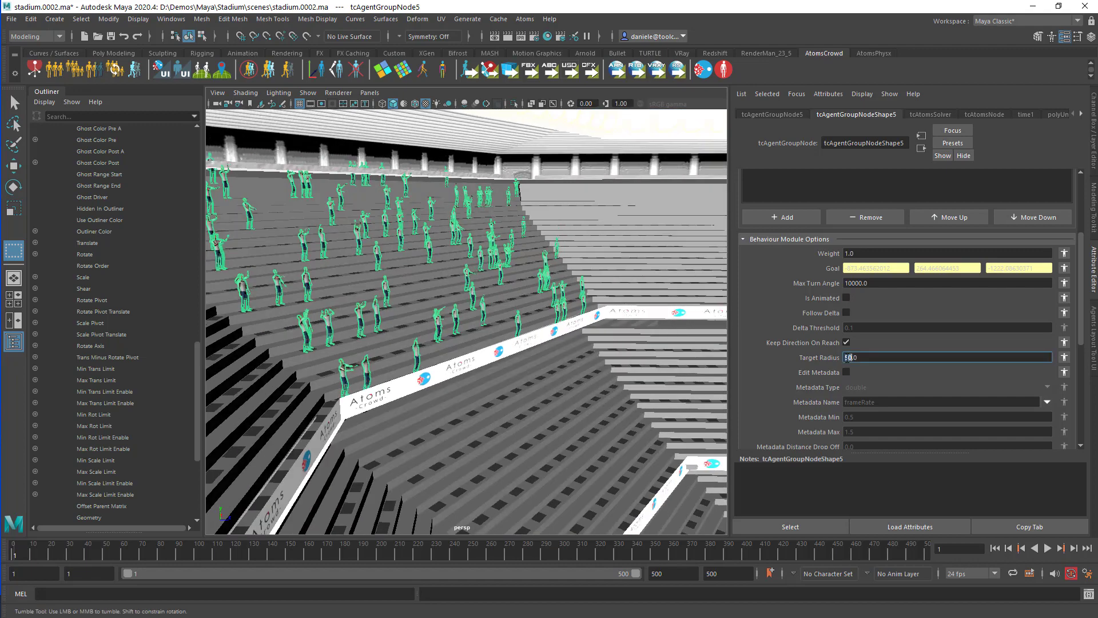
pyautogui.press('BackSpace')
# Step: Examine from the upper stand out to the centre circle how the corner agents are oriented relative to the pitch locator
pyautogui.keyDown('alt'); pyautogui.moveTo(667, 338); pyautogui.dragTo(552, 302, button='right'); pyautogui.keyUp('alt')
pyautogui.keyDown('alt'); pyautogui.moveTo(686, 350); pyautogui.dragTo(538, 324, button='right'); pyautogui.keyUp('alt')
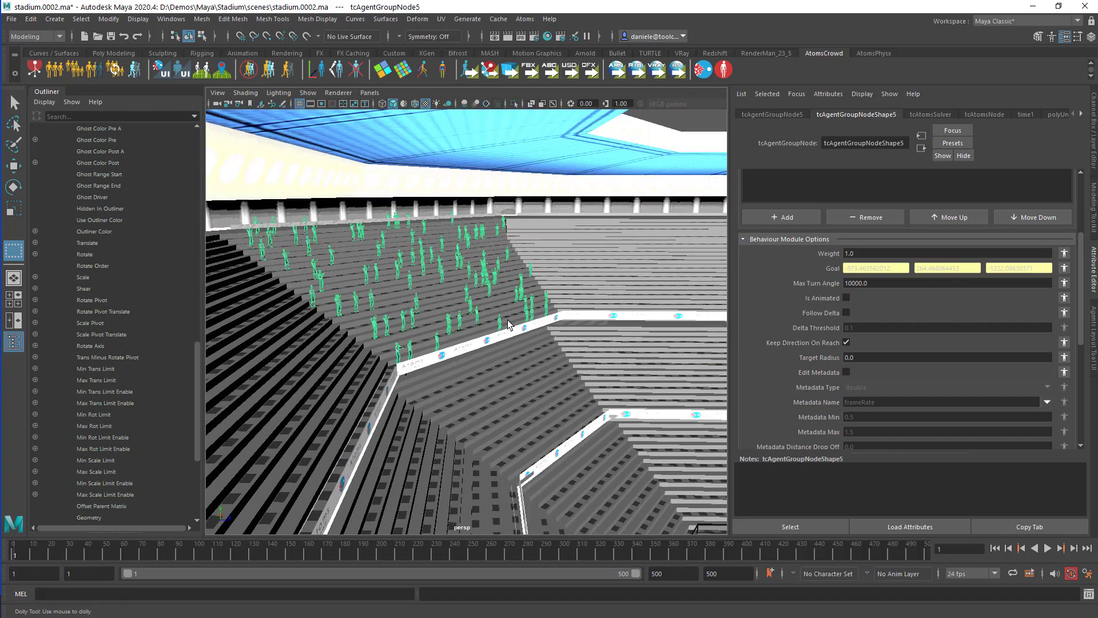
pyautogui.keyDown('alt'); pyautogui.moveTo(538, 324); pyautogui.dragTo(561, 297, button='middle'); pyautogui.keyUp('alt')
pyautogui.keyDown('alt'); pyautogui.moveTo(560, 297); pyautogui.dragTo(385, 205, button='right'); pyautogui.keyUp('alt')
pyautogui.keyDown('alt'); pyautogui.moveTo(385, 205); pyautogui.dragTo(611, 323); pyautogui.keyUp('alt')
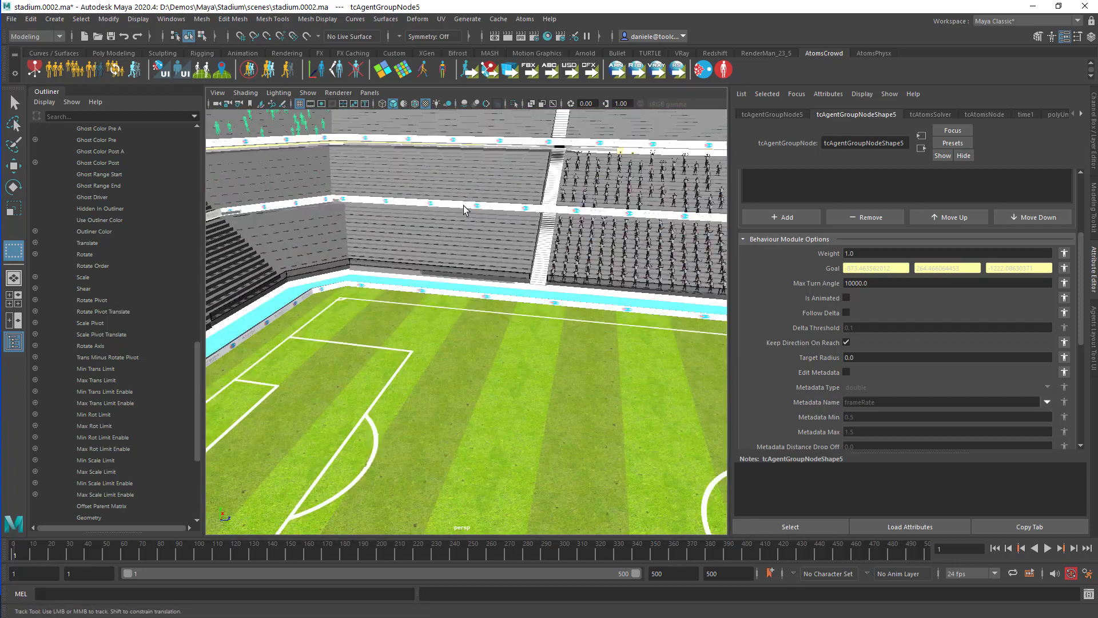
pyautogui.keyDown('alt'); pyautogui.moveTo(701, 350); pyautogui.dragTo(619, 321, button='right'); pyautogui.keyUp('alt')
pyautogui.keyDown('alt'); pyautogui.moveTo(619, 322); pyautogui.dragTo(417, 210); pyautogui.keyUp('alt')
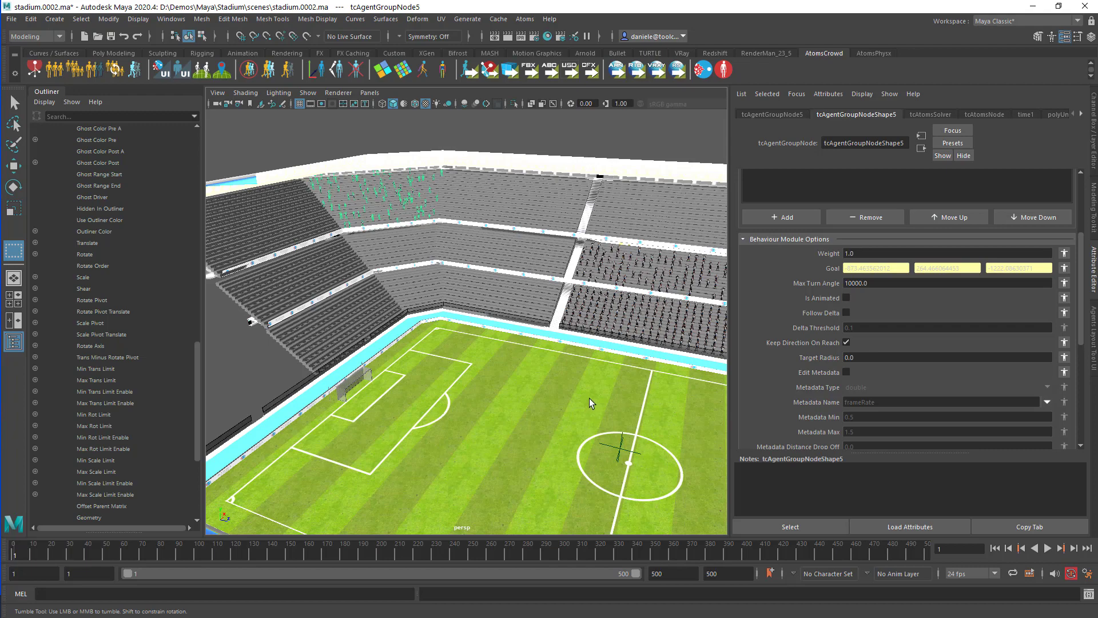
pyautogui.keyDown('alt'); pyautogui.moveTo(590, 399); pyautogui.dragTo(577, 355, button='right'); pyautogui.keyUp('alt')
pyautogui.keyDown('alt'); pyautogui.moveTo(577, 355); pyautogui.dragTo(542, 348); pyautogui.keyUp('alt')
pyautogui.keyDown('alt'); pyautogui.moveTo(543, 348); pyautogui.dragTo(581, 383, button='right'); pyautogui.keyUp('alt')
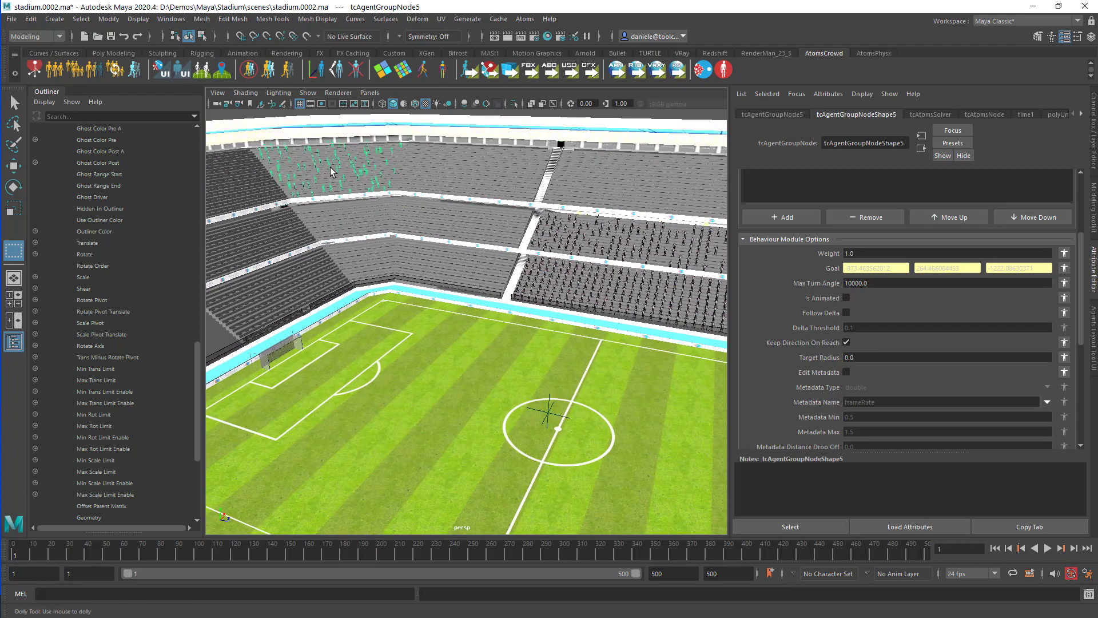
# Step: Move locator1 from the centre circle to the penalty area near the goal to test how the corner agents turn
pyautogui.keyDown('alt'); pyautogui.moveTo(331, 167); pyautogui.dragTo(513, 433, button='middle'); pyautogui.keyUp('alt')
pyautogui.scroll(18, 124, 265)
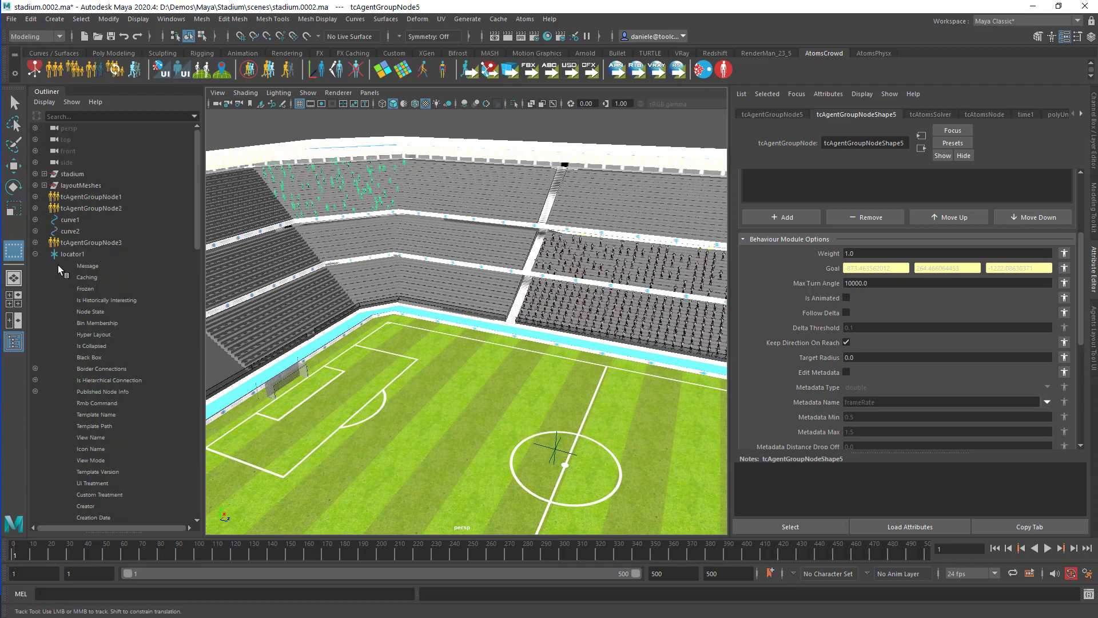
pyautogui.click(64, 255)
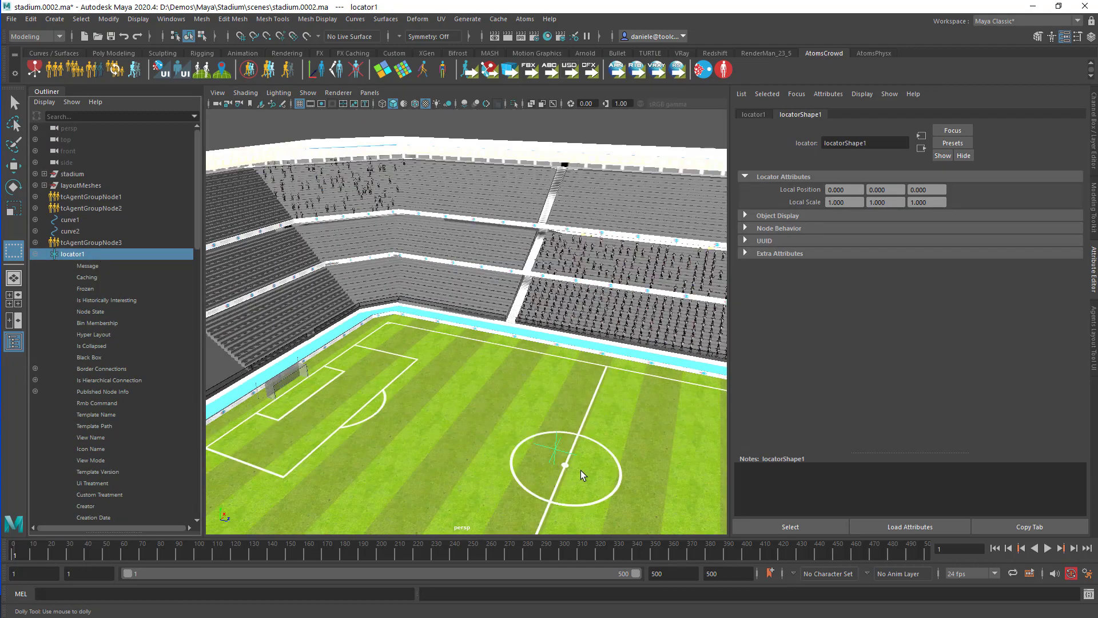
pyautogui.click(14, 187)
pyautogui.press('w')
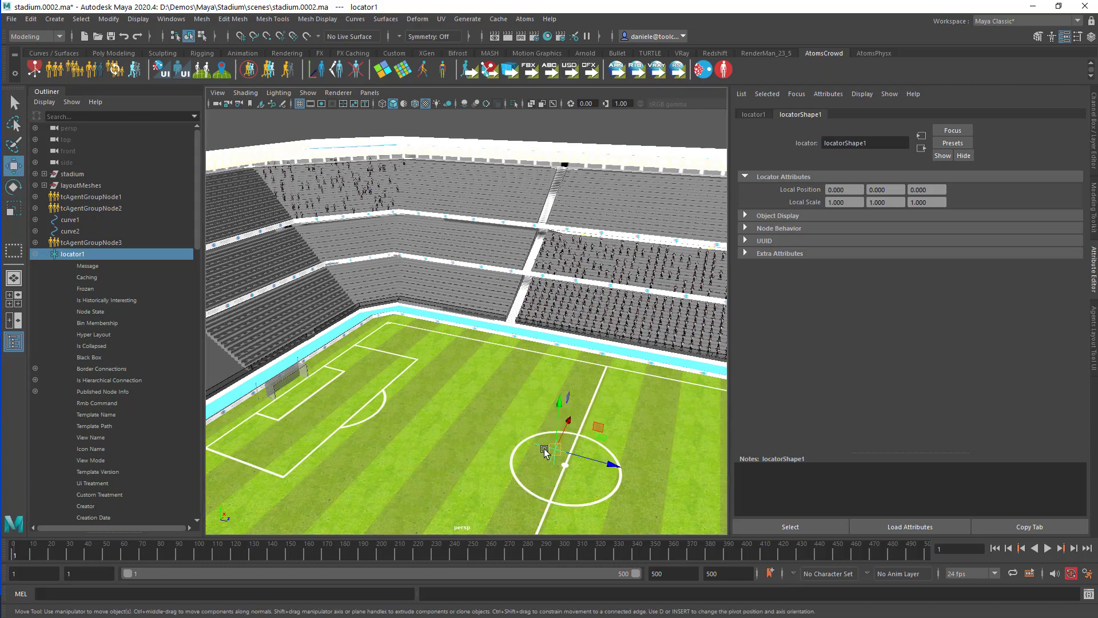
pyautogui.moveTo(589, 459); pyautogui.dragTo(372, 390)
pyautogui.keyDown('alt'); pyautogui.moveTo(340, 294); pyautogui.dragTo(437, 309, button='middle'); pyautogui.keyUp('alt')
pyautogui.keyDown('alt'); pyautogui.moveTo(438, 309); pyautogui.dragTo(565, 294, button='right'); pyautogui.keyUp('alt')
pyautogui.keyDown('alt'); pyautogui.moveTo(565, 294); pyautogui.dragTo(584, 279, button='middle'); pyautogui.keyUp('alt')
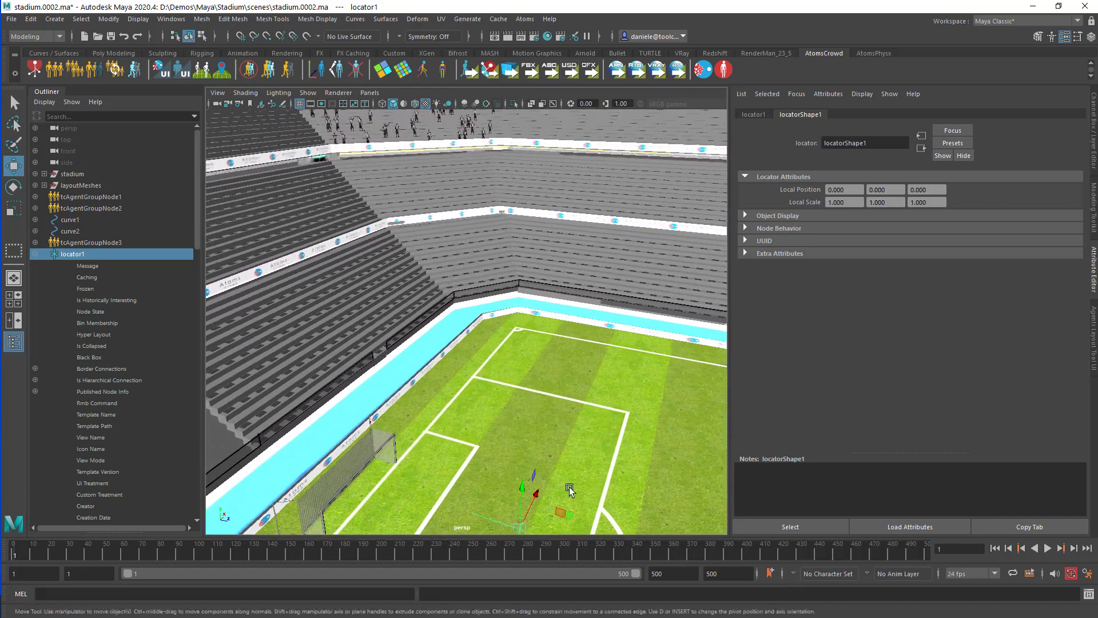
pyautogui.moveTo(541, 499); pyautogui.dragTo(474, 469)
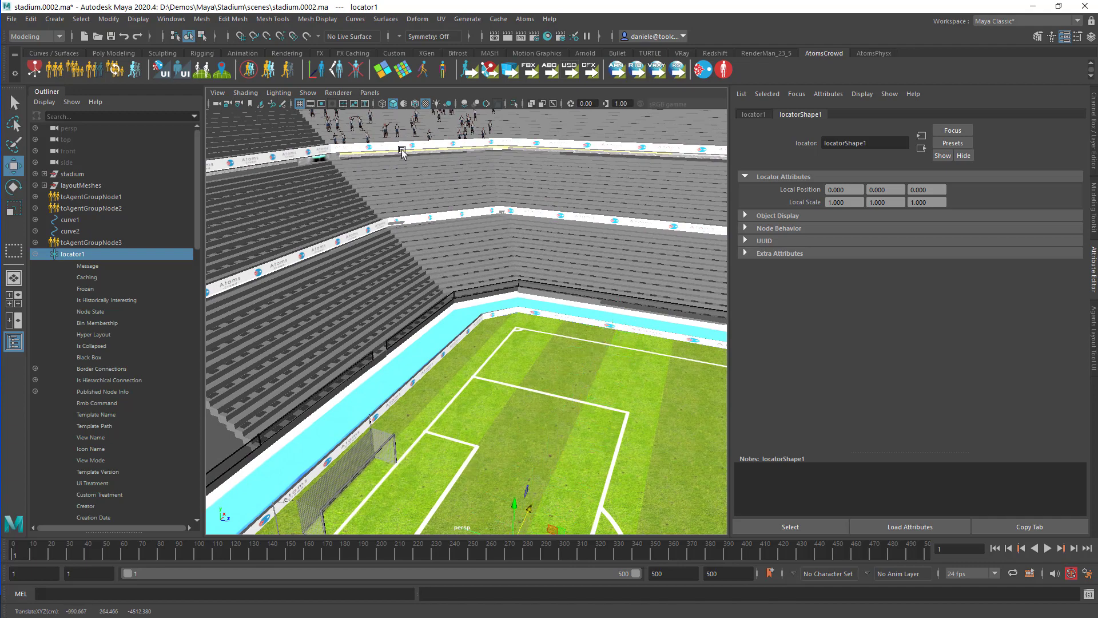
# Step: Move locator1 back along the pitch to the centre circle and check the corner agents' orientation
pyautogui.keyDown('alt'); pyautogui.moveTo(567, 346); pyautogui.dragTo(589, 372, button='right'); pyautogui.keyUp('alt')
pyautogui.keyDown('alt'); pyautogui.moveTo(588, 372); pyautogui.dragTo(456, 399, button='middle'); pyautogui.keyUp('alt')
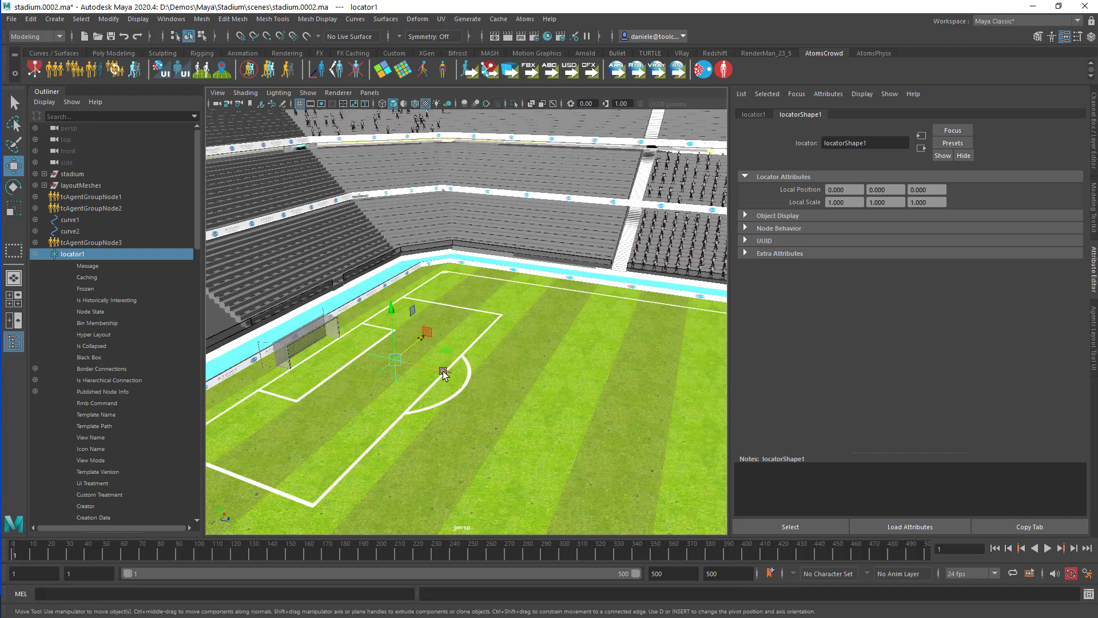
pyautogui.moveTo(445, 372); pyautogui.dragTo(670, 428)
pyautogui.keyDown('alt'); pyautogui.moveTo(669, 428); pyautogui.dragTo(591, 408, button='right'); pyautogui.keyUp('alt')
pyautogui.moveTo(614, 390); pyautogui.dragTo(696, 408)
pyautogui.keyDown('alt'); pyautogui.moveTo(557, 345); pyautogui.dragTo(484, 370, button='right'); pyautogui.keyUp('alt')
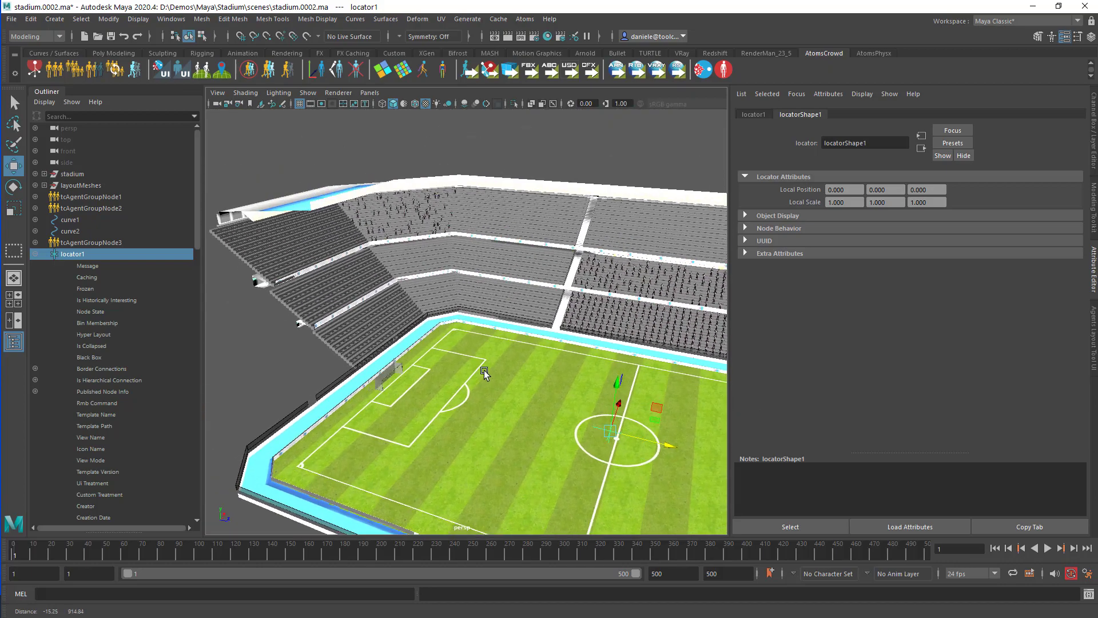
pyautogui.keyDown('alt'); pyautogui.moveTo(484, 370); pyautogui.dragTo(486, 345, button='middle'); pyautogui.keyUp('alt')
pyautogui.keyDown('alt'); pyautogui.moveTo(485, 346); pyautogui.dragTo(503, 340, button='right'); pyautogui.keyUp('alt')
pyautogui.keyDown('alt'); pyautogui.moveTo(504, 340); pyautogui.dragTo(514, 331, button='middle'); pyautogui.keyUp('alt')
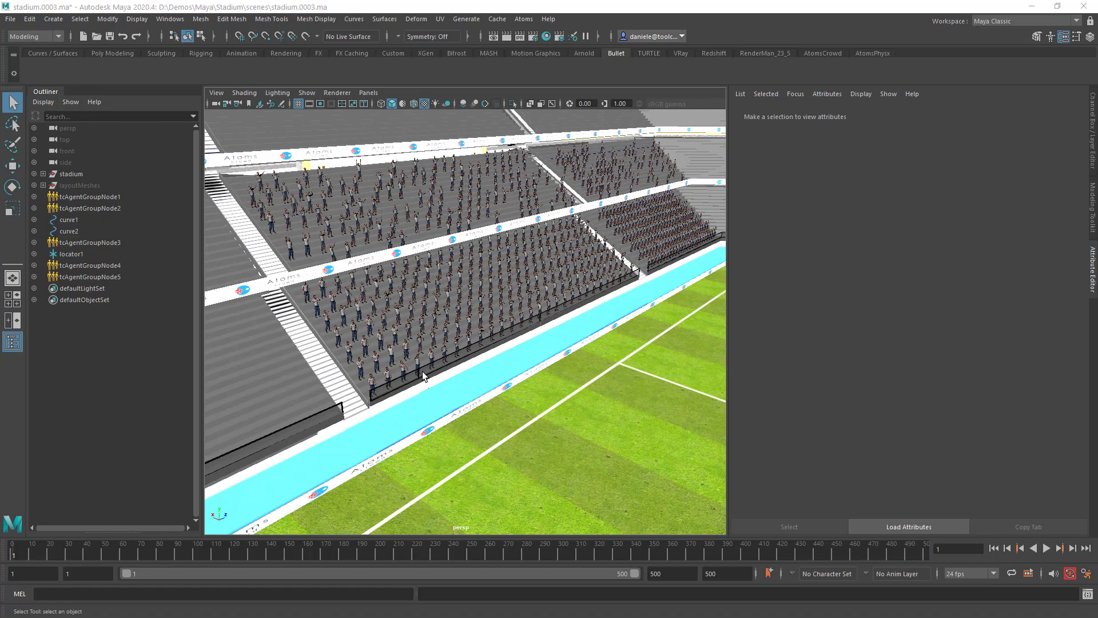
# Step: Hide tcAgentGroupNode1 and inspect the emptied side stand
pyautogui.scroll(3, 421, 360)
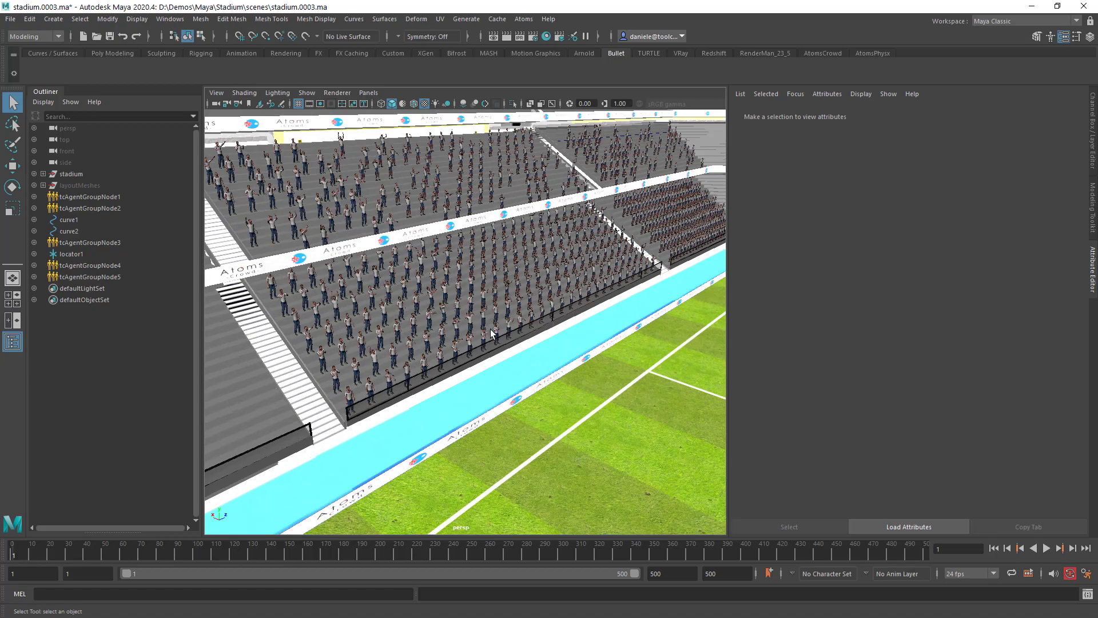
pyautogui.keyDown('alt'); pyautogui.moveTo(479, 339); pyautogui.dragTo(554, 294); pyautogui.keyUp('alt')
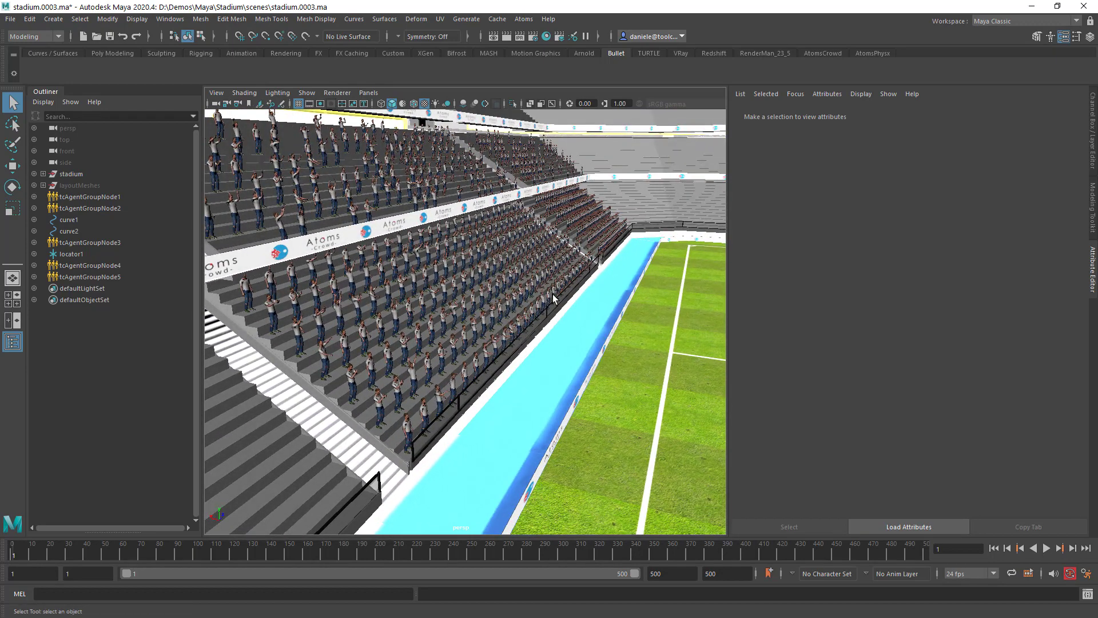
pyautogui.keyDown('alt'); pyautogui.moveTo(550, 295); pyautogui.dragTo(547, 292, button='right'); pyautogui.keyUp('alt')
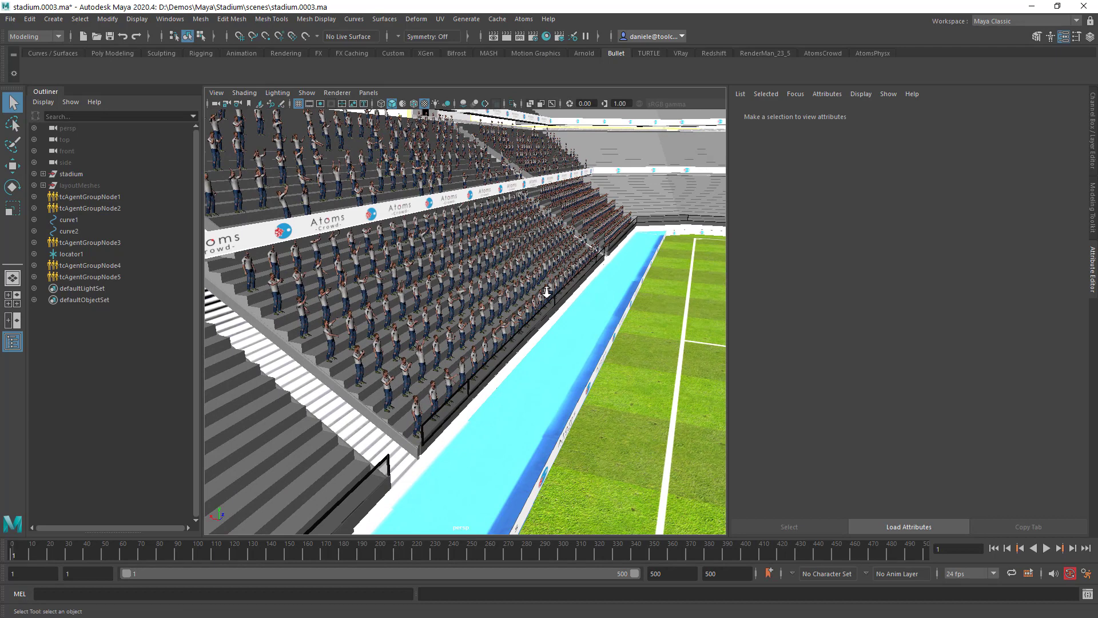
pyautogui.click(91, 196)
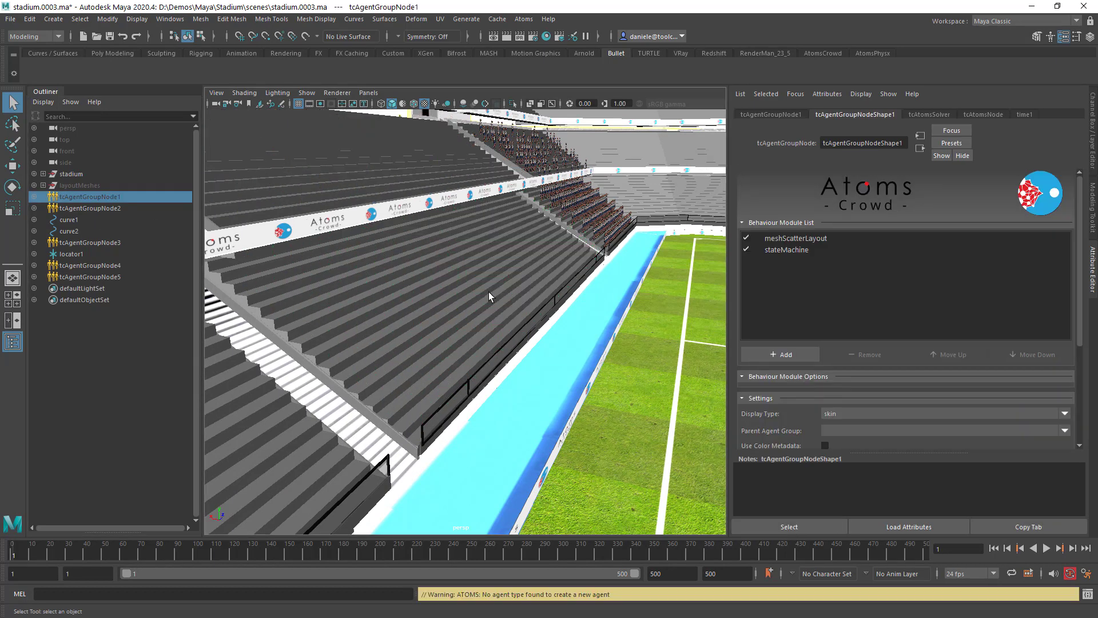
pyautogui.keyDown('alt'); pyautogui.moveTo(488, 292); pyautogui.dragTo(417, 373); pyautogui.keyUp('alt')
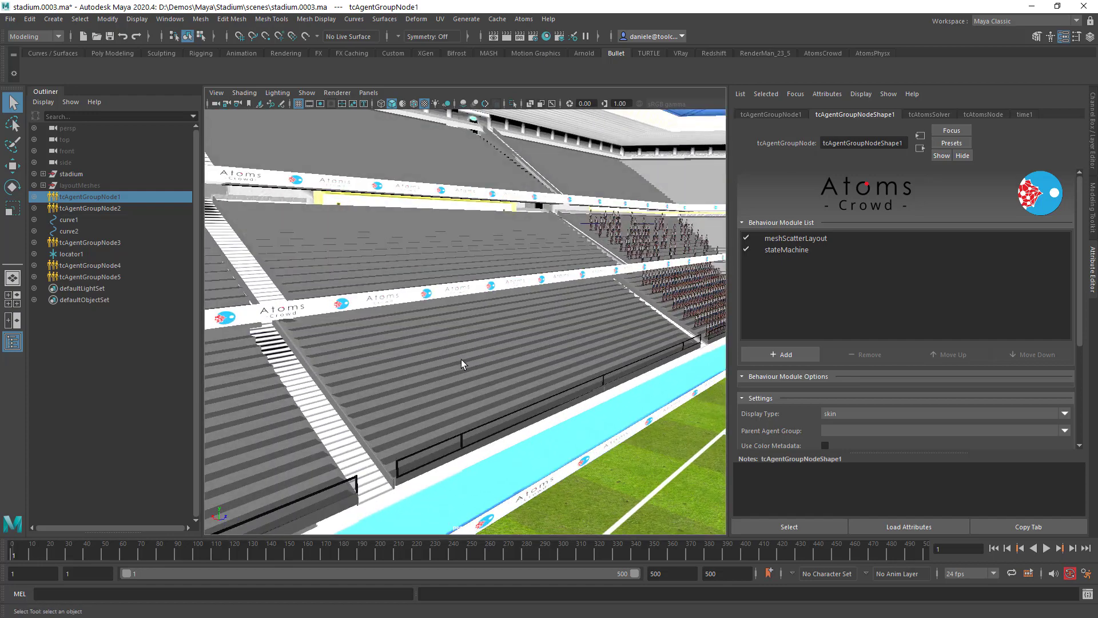
pyautogui.keyDown('alt'); pyautogui.moveTo(513, 355); pyautogui.dragTo(571, 417); pyautogui.keyUp('alt')
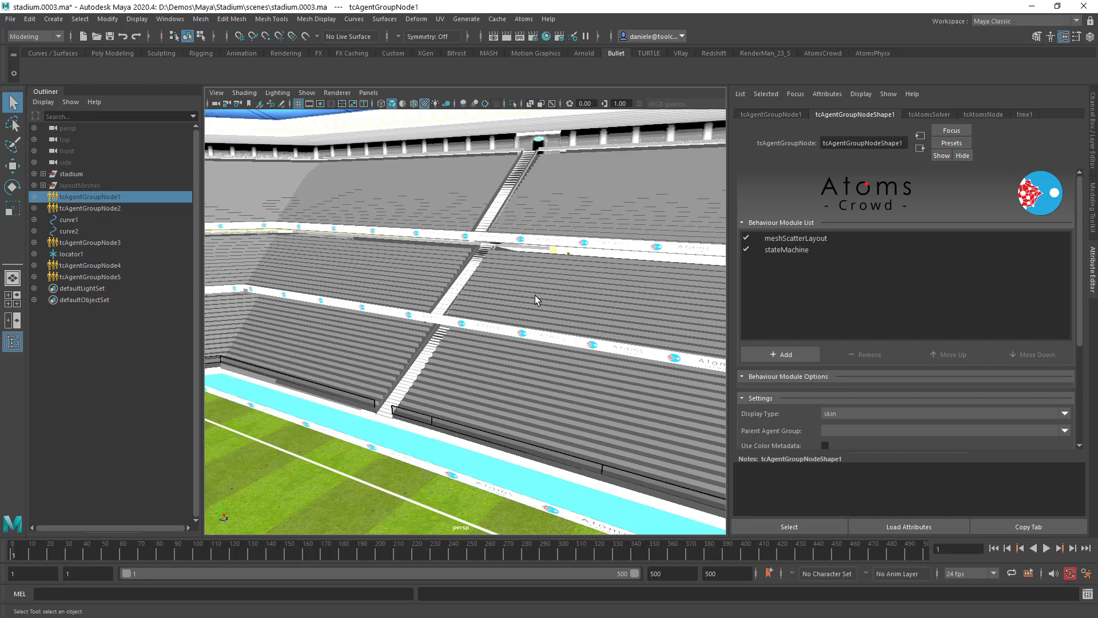
pyautogui.keyDown('alt'); pyautogui.moveTo(543, 343); pyautogui.dragTo(490, 380, button='middle'); pyautogui.keyUp('alt')
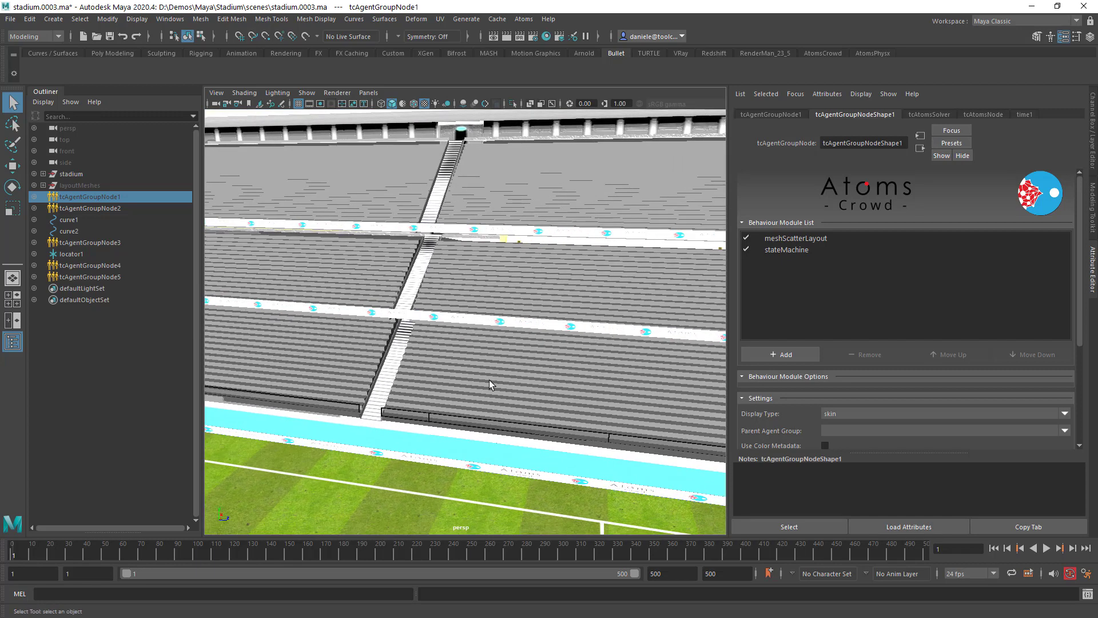
pyautogui.keyDown('alt'); pyautogui.moveTo(558, 364); pyautogui.dragTo(556, 348, button='middle'); pyautogui.keyUp('alt')
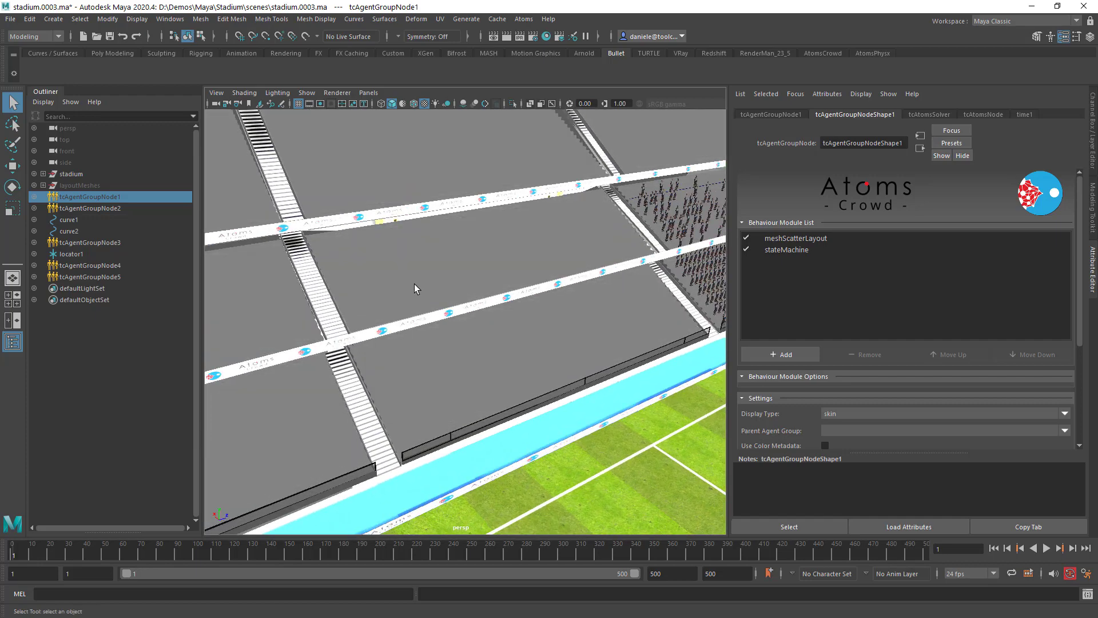
# Step: Go to the first frame and hide tcAgentGroupNode4 and tcAgentGroupNode5
pyautogui.moveTo(105, 266); pyautogui.dragTo(138, 277)
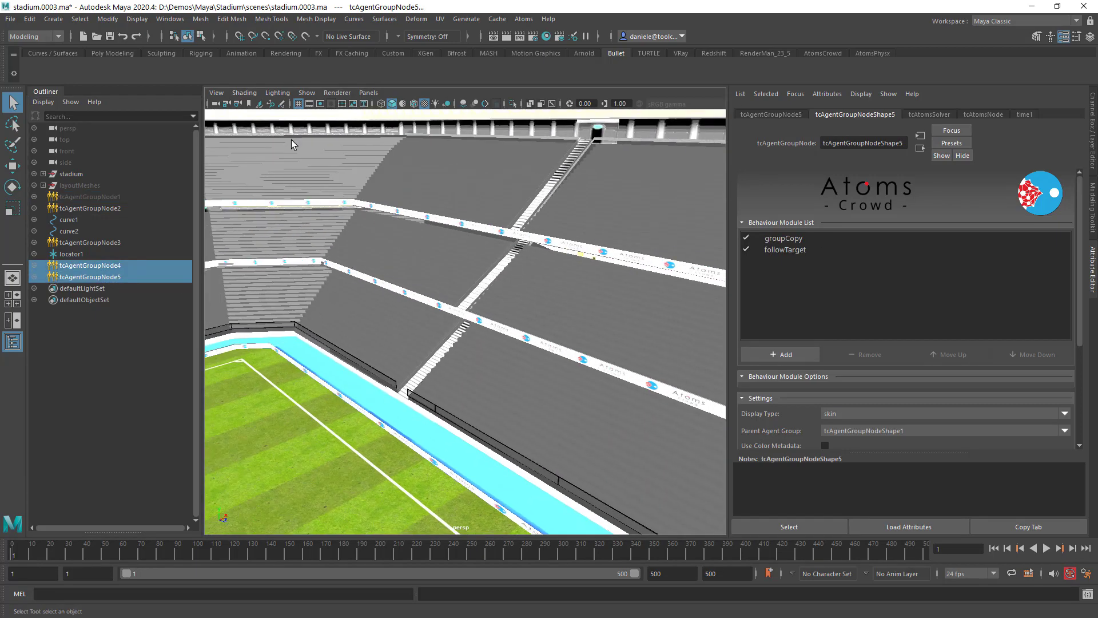
pyautogui.keyDown('alt'); pyautogui.moveTo(534, 197); pyautogui.dragTo(479, 187, button='middle'); pyautogui.keyUp('alt')
pyautogui.keyDown('alt'); pyautogui.moveTo(479, 186); pyautogui.dragTo(554, 225); pyautogui.keyUp('alt')
pyautogui.keyDown('alt'); pyautogui.moveTo(553, 225); pyautogui.dragTo(522, 204, button='middle'); pyautogui.keyUp('alt')
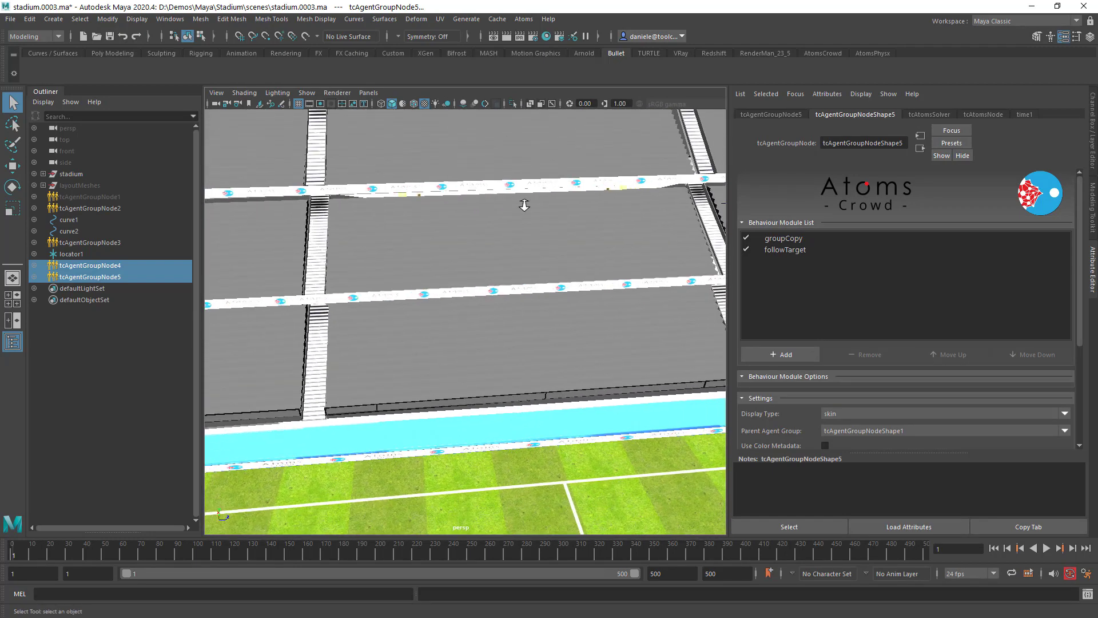
pyautogui.keyDown('alt'); pyautogui.moveTo(522, 204); pyautogui.dragTo(416, 348); pyautogui.keyUp('alt')
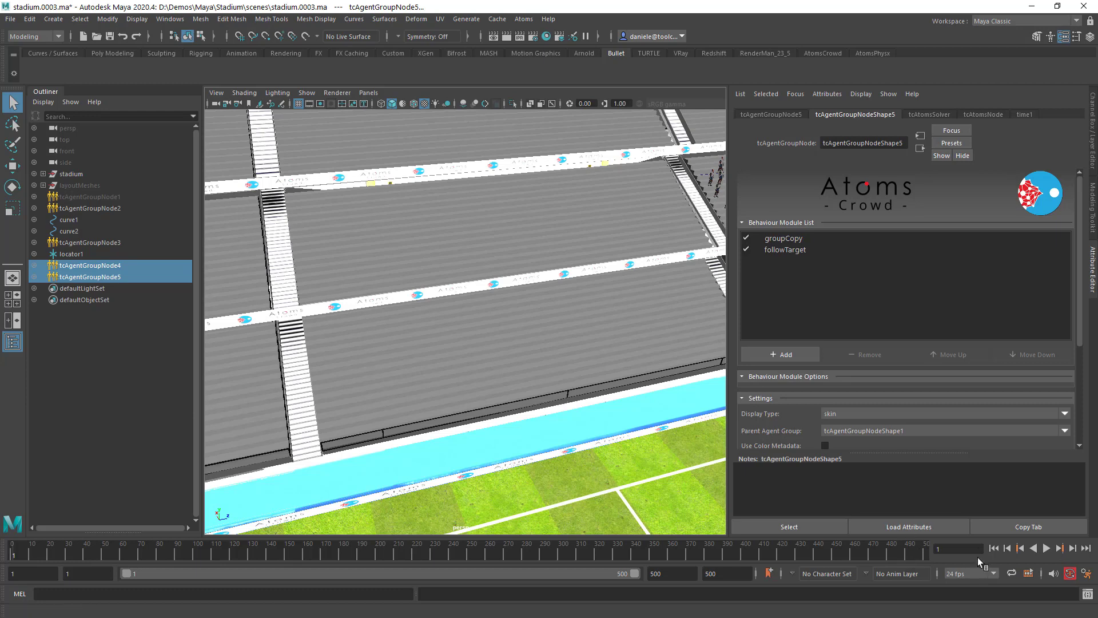
pyautogui.click(995, 550)
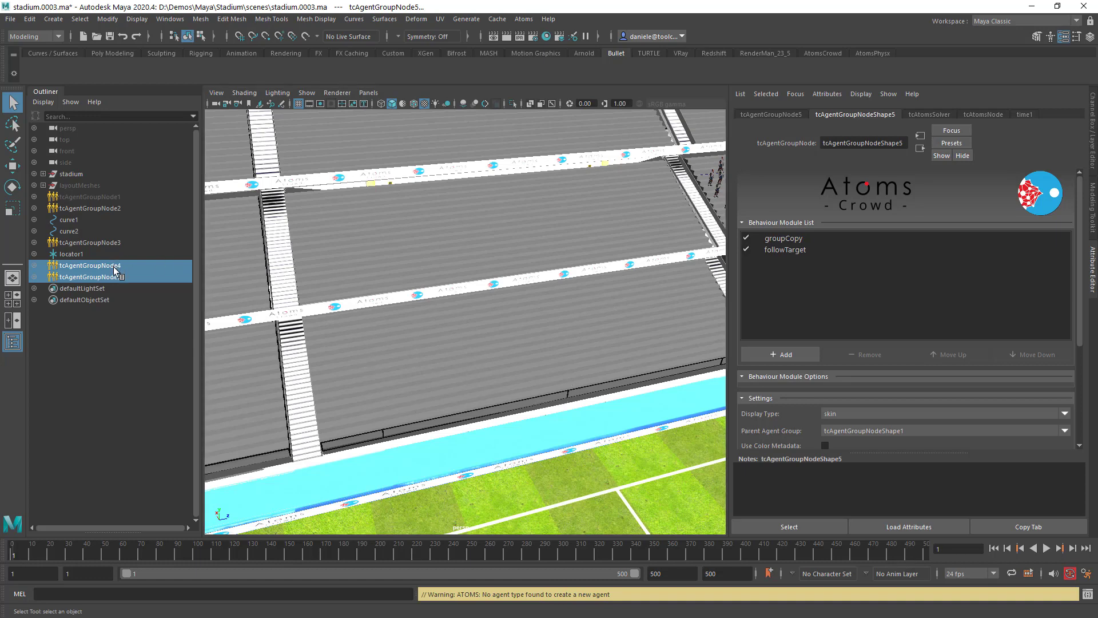
pyautogui.hotkey('ctrl', 'h')
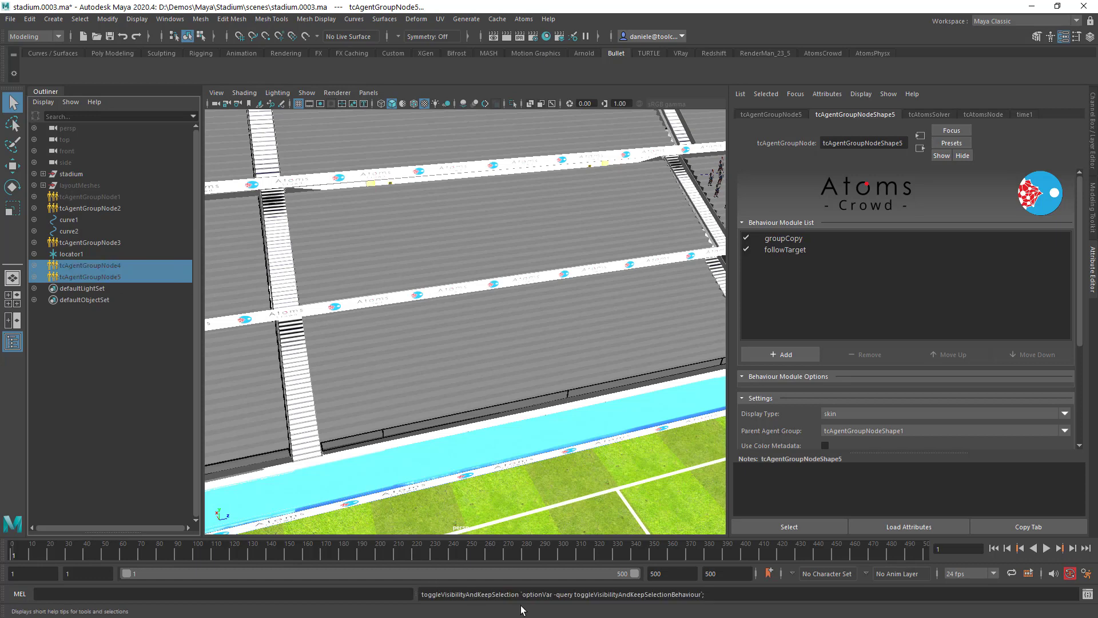
# Step: Create a new agent group and add gridLayout and stateMachine behaviour modules to it
pyautogui.keyDown('alt'); pyautogui.moveTo(415, 403); pyautogui.dragTo(441, 328); pyautogui.keyUp('alt')
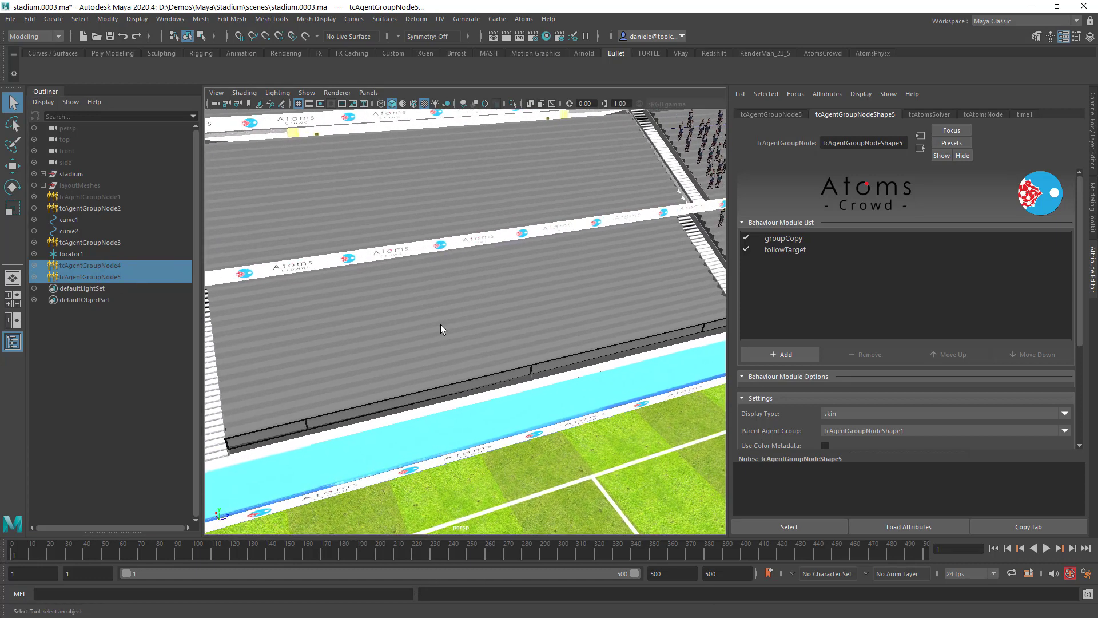
pyautogui.click(523, 19)
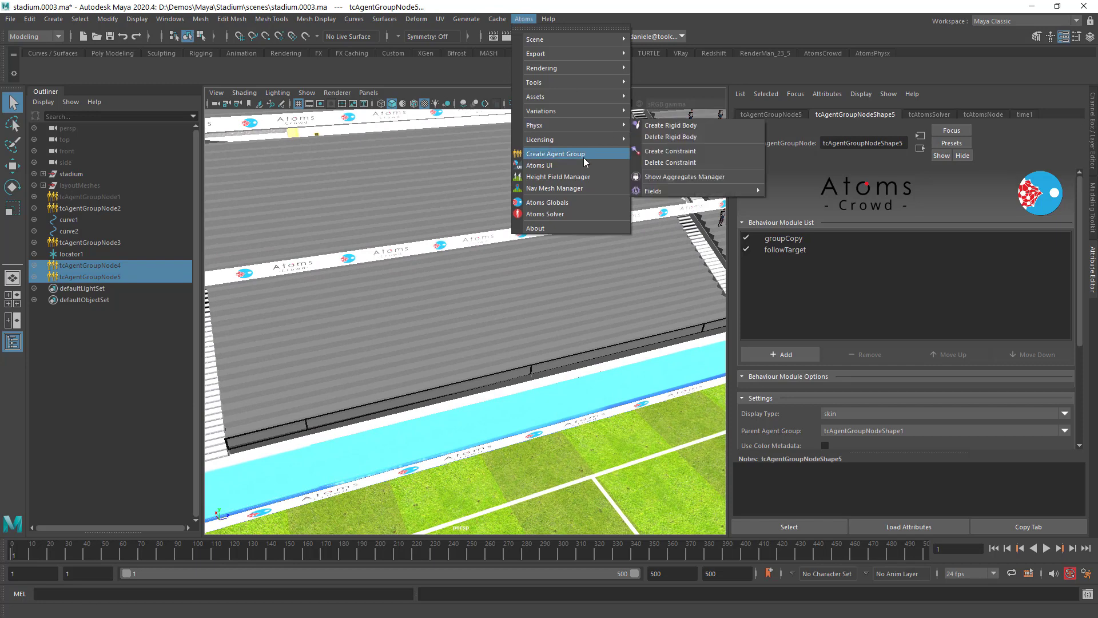
pyautogui.click(587, 160)
pyautogui.click(800, 355)
pyautogui.write('gridLayout')
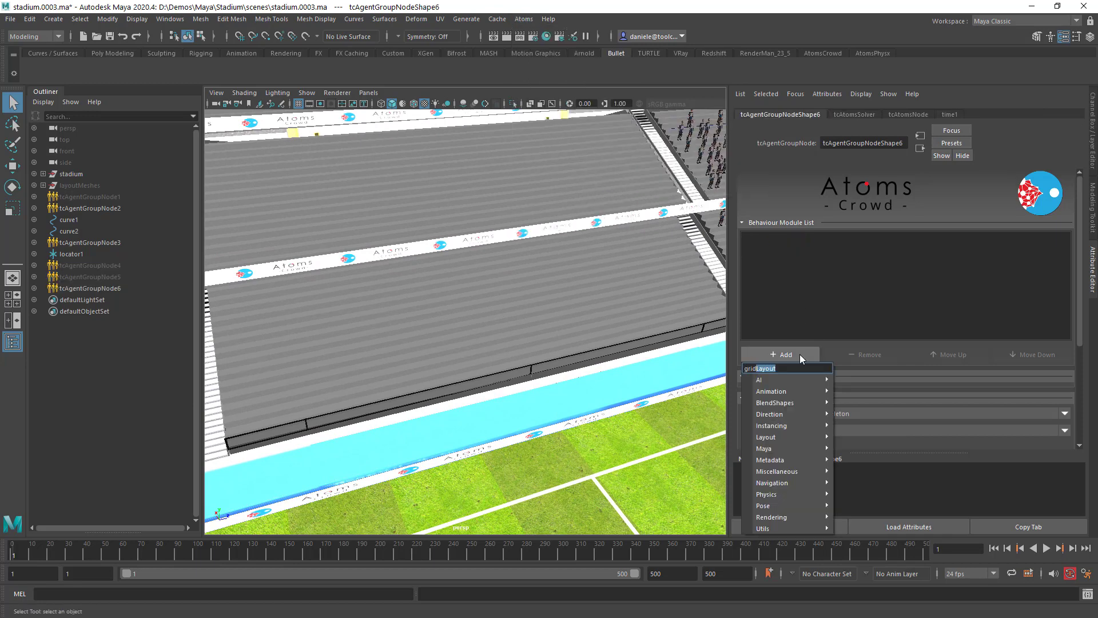
pyautogui.press('Return')
pyautogui.click(800, 355)
pyautogui.write('satte')
pyautogui.press('Return')
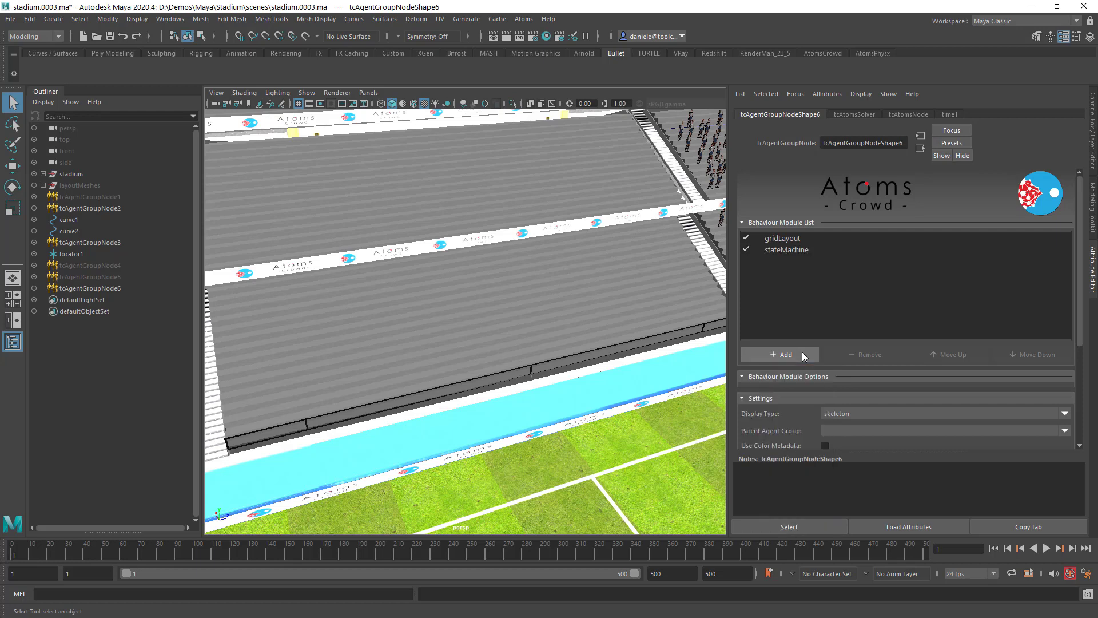
# Step: Set the new group's gridLayout Size to 5, 1, 5
pyautogui.click(786, 239)
pyautogui.scroll(-3, 798, 332)
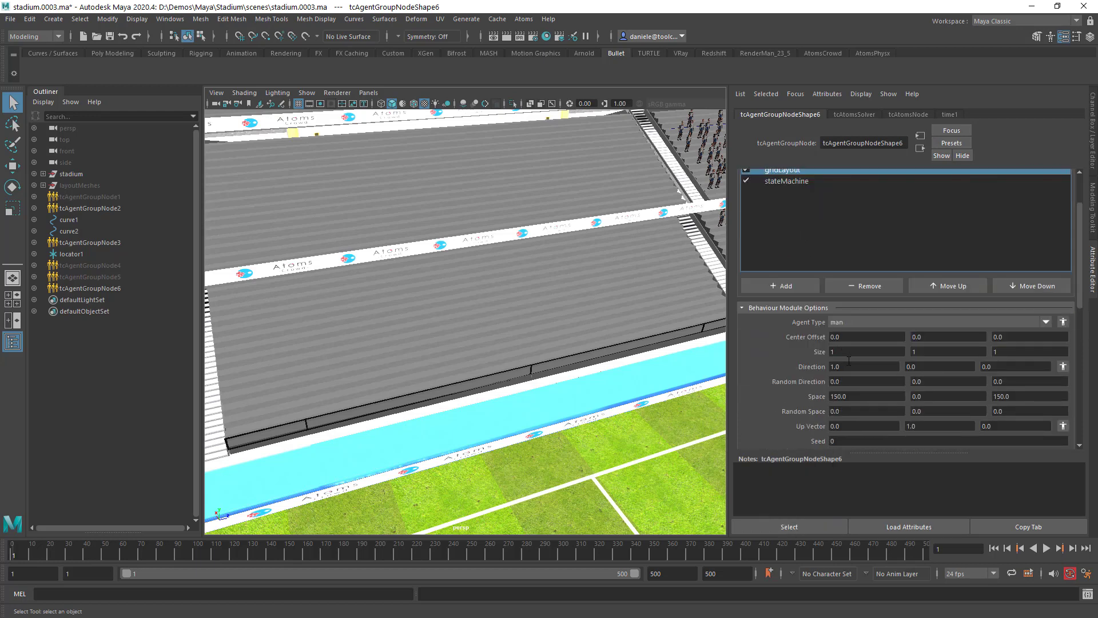
pyautogui.click(850, 351)
pyautogui.press('Tab')
pyautogui.press('Tab')
pyautogui.write('5')
pyautogui.press('Tab')
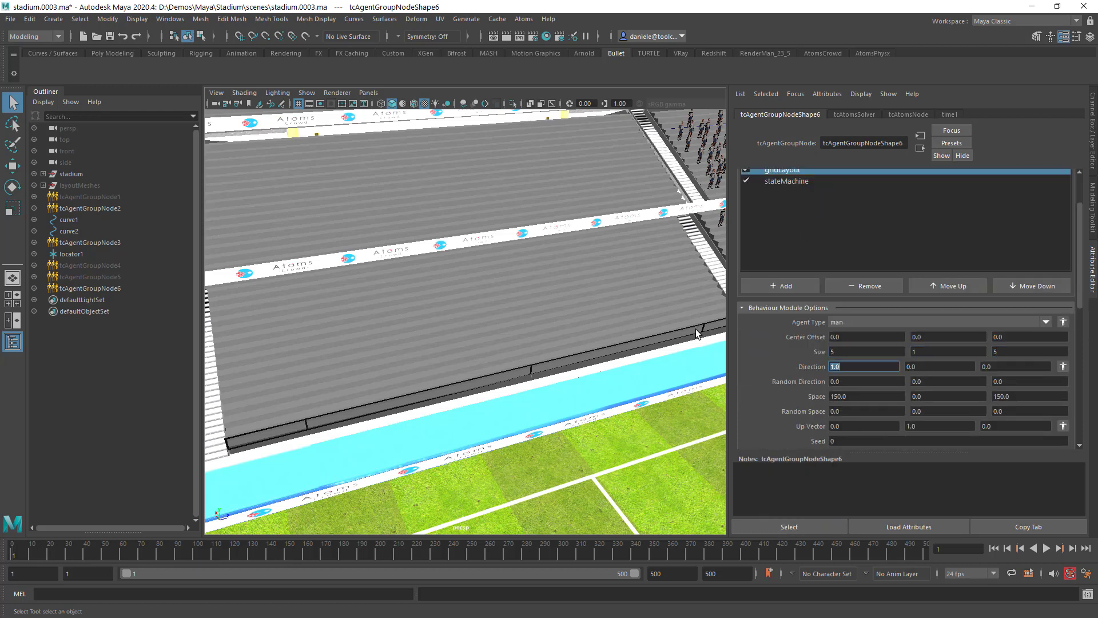
# Step: Move the new agent group from the pitch up onto the lower tier of the side stand
pyautogui.keyDown('alt'); pyautogui.moveTo(609, 307); pyautogui.dragTo(509, 321, button='right'); pyautogui.keyUp('alt')
pyautogui.keyDown('alt'); pyautogui.moveTo(510, 321); pyautogui.dragTo(512, 315, button='middle'); pyautogui.keyUp('alt')
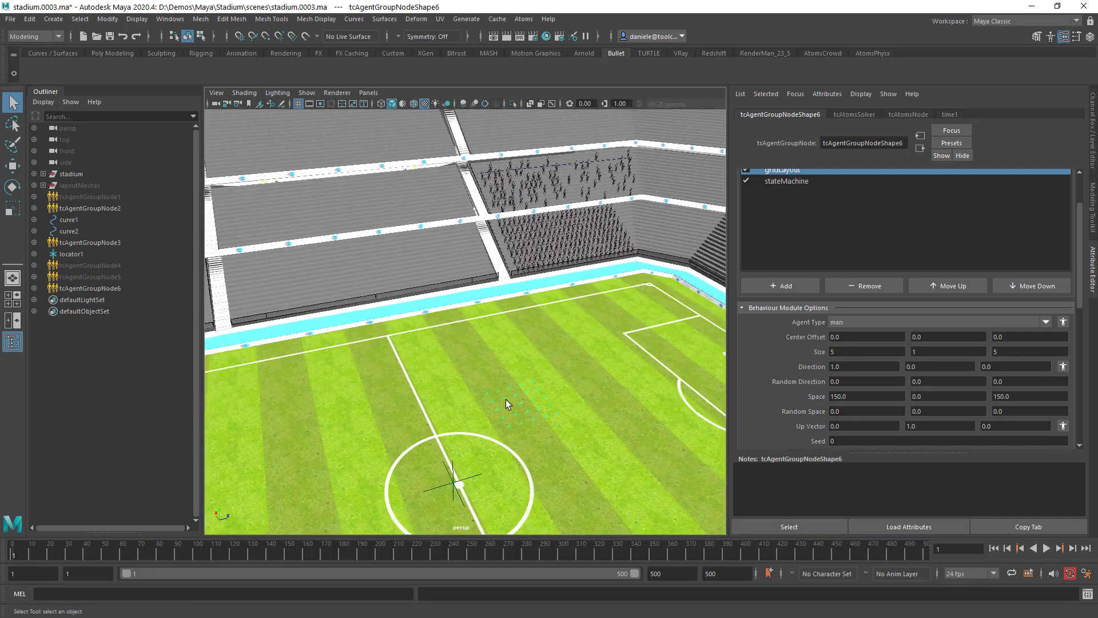
pyautogui.click(13, 166)
pyautogui.moveTo(536, 381); pyautogui.dragTo(497, 297)
pyautogui.scroll(3, 498, 298)
# Step: Set the gridLayout Direction X to -1.0 for the new agent group
pyautogui.click(837, 367)
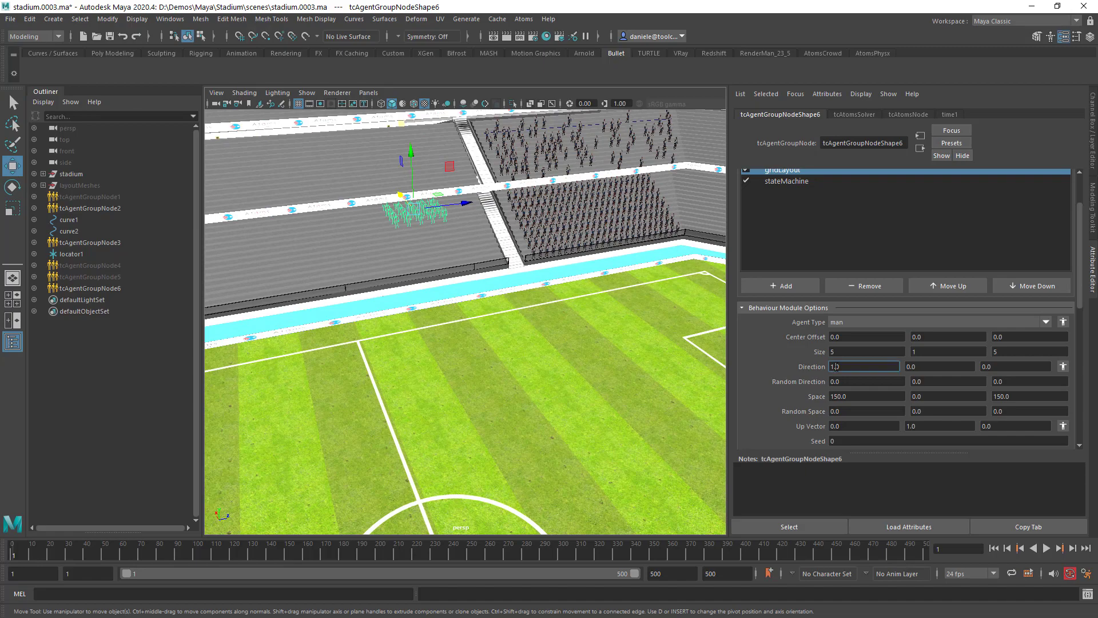
pyautogui.write('-')
pyautogui.press('Return')
pyautogui.scroll(5, 439, 238)
pyautogui.keyDown('alt'); pyautogui.moveTo(598, 335); pyautogui.dragTo(507, 321); pyautogui.keyUp('alt')
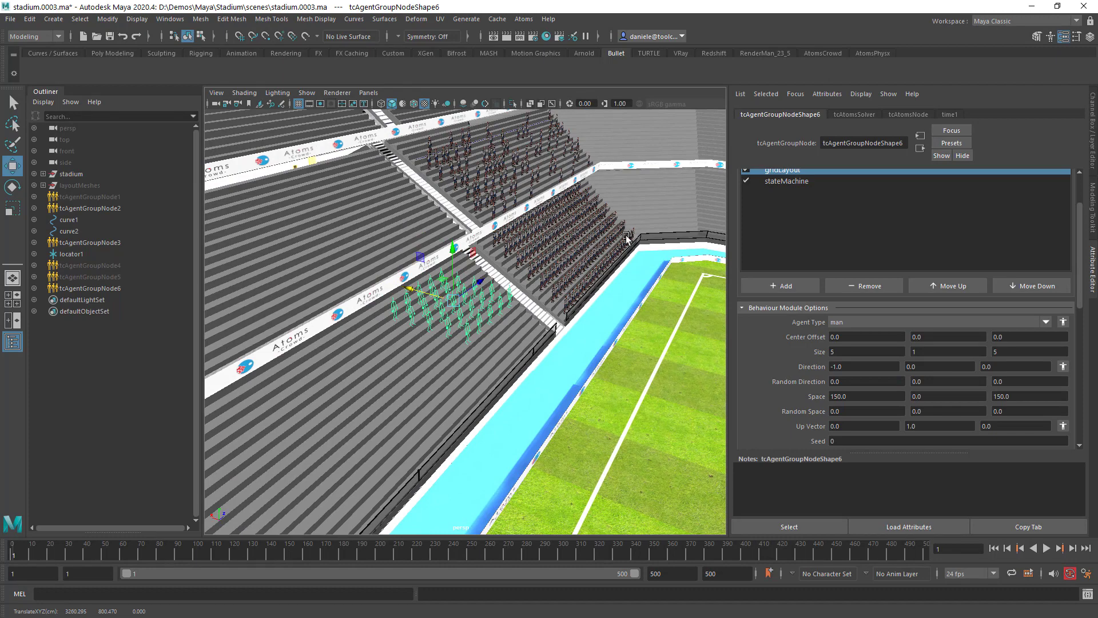
# Step: Lower the agent group to a height of about 774 and nudge it along X over the lower-tier steps
pyautogui.keyDown('alt'); pyautogui.moveTo(521, 289); pyautogui.dragTo(588, 291, button='right'); pyautogui.keyUp('alt')
pyautogui.keyDown('alt'); pyautogui.moveTo(588, 291); pyautogui.dragTo(552, 286); pyautogui.keyUp('alt')
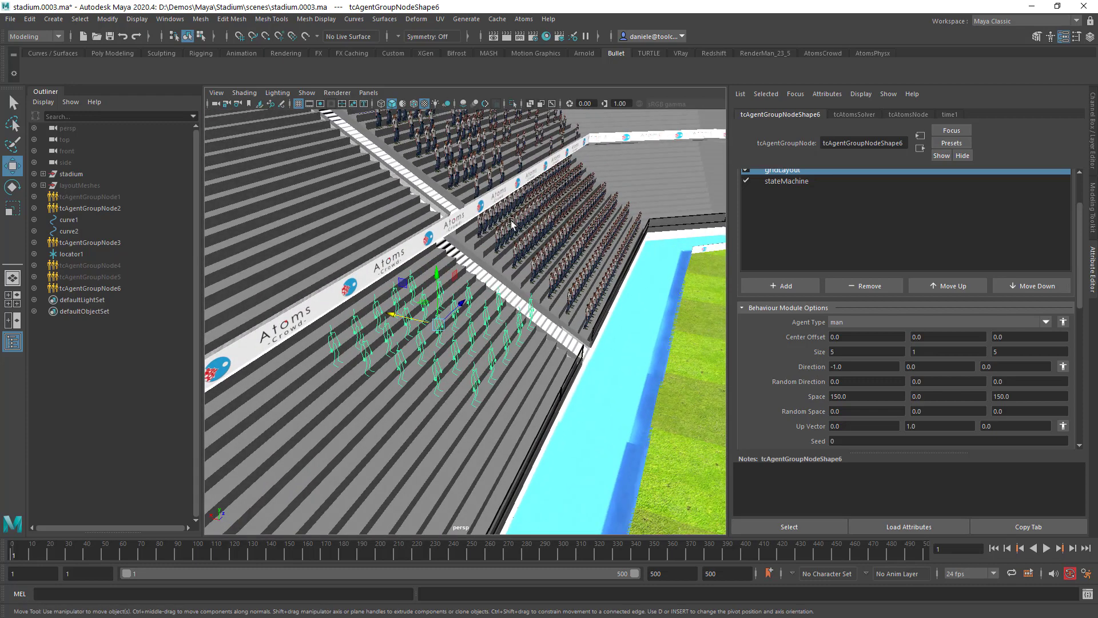
pyautogui.keyDown('alt'); pyautogui.moveTo(500, 369); pyautogui.dragTo(511, 341); pyautogui.keyUp('alt')
pyautogui.moveTo(438, 246); pyautogui.dragTo(439, 258)
pyautogui.keyDown('alt'); pyautogui.moveTo(446, 321); pyautogui.dragTo(418, 258, button='middle'); pyautogui.keyUp('alt')
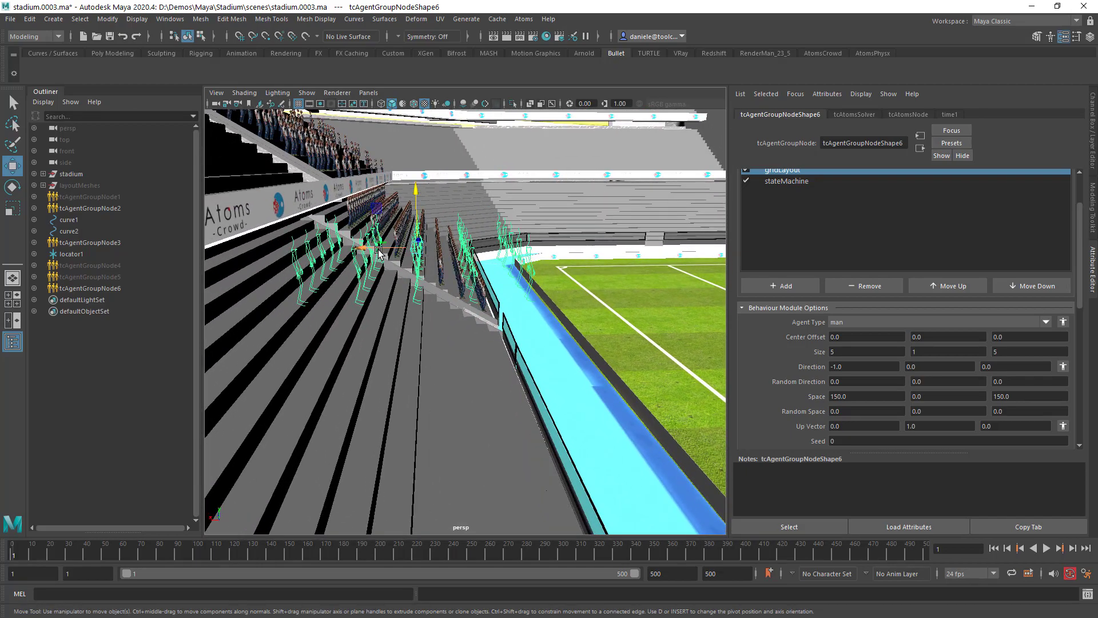
pyautogui.moveTo(371, 252); pyautogui.dragTo(378, 251)
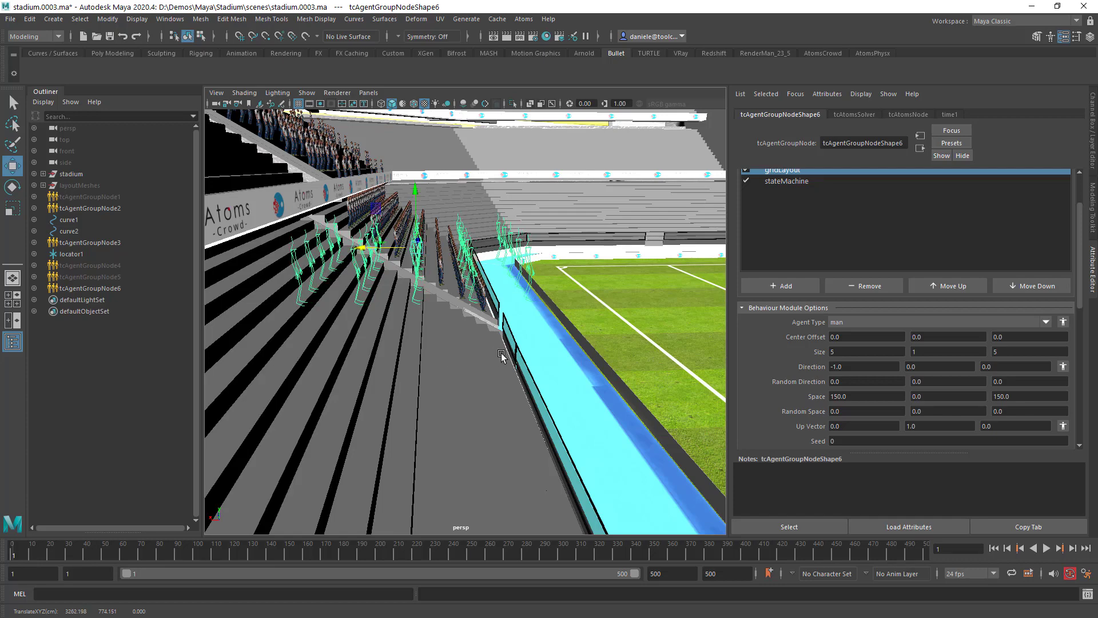
pyautogui.keyDown('alt'); pyautogui.moveTo(501, 354); pyautogui.dragTo(478, 360); pyautogui.keyUp('alt')
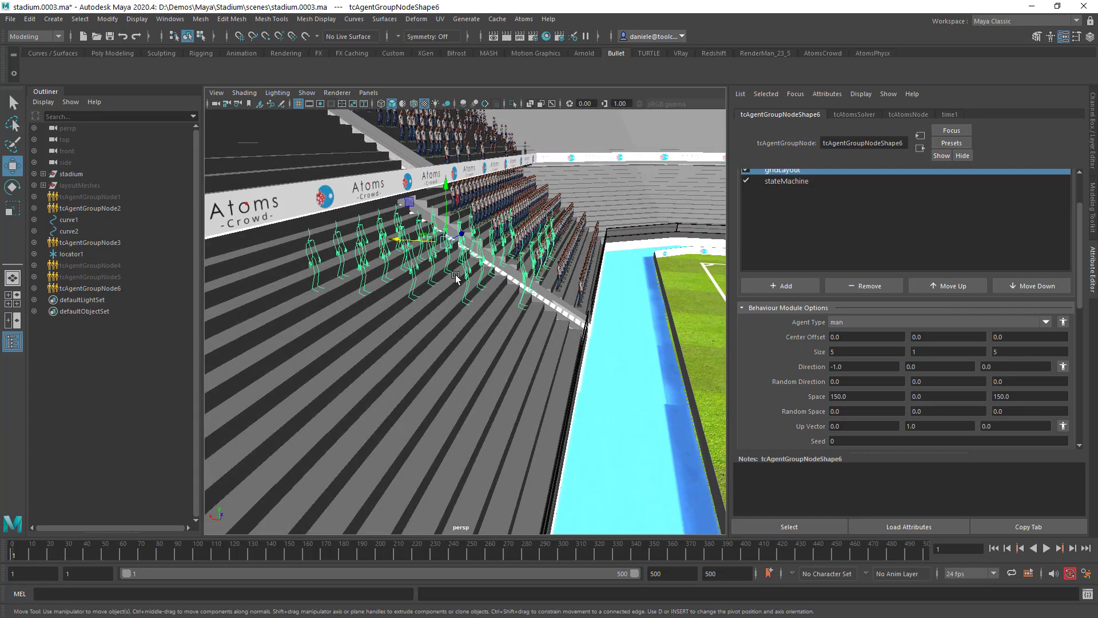
# Step: Switch to the stateMachine module's options and change the agent group's Display Type to skin
pyautogui.click(791, 180)
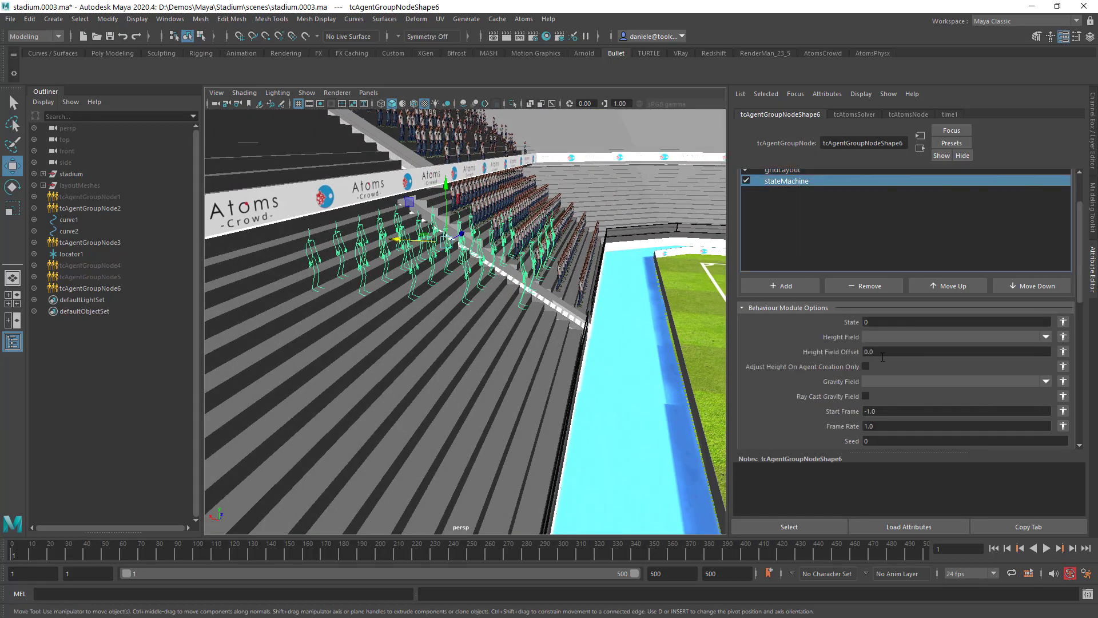
pyautogui.scroll(-6, 816, 364)
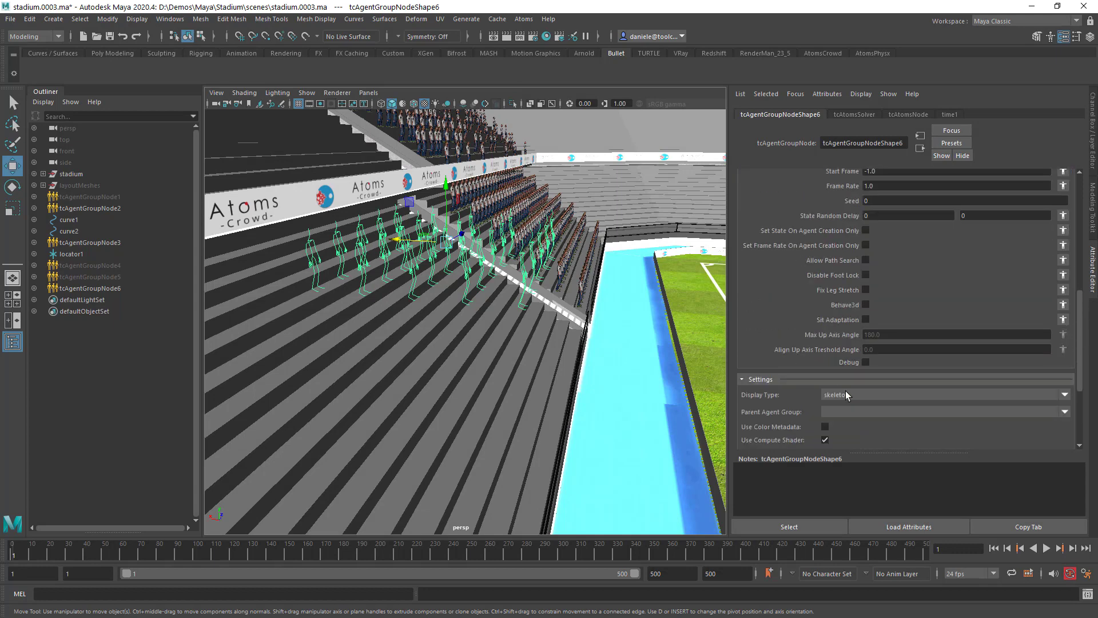
pyautogui.scroll(1, 836, 321)
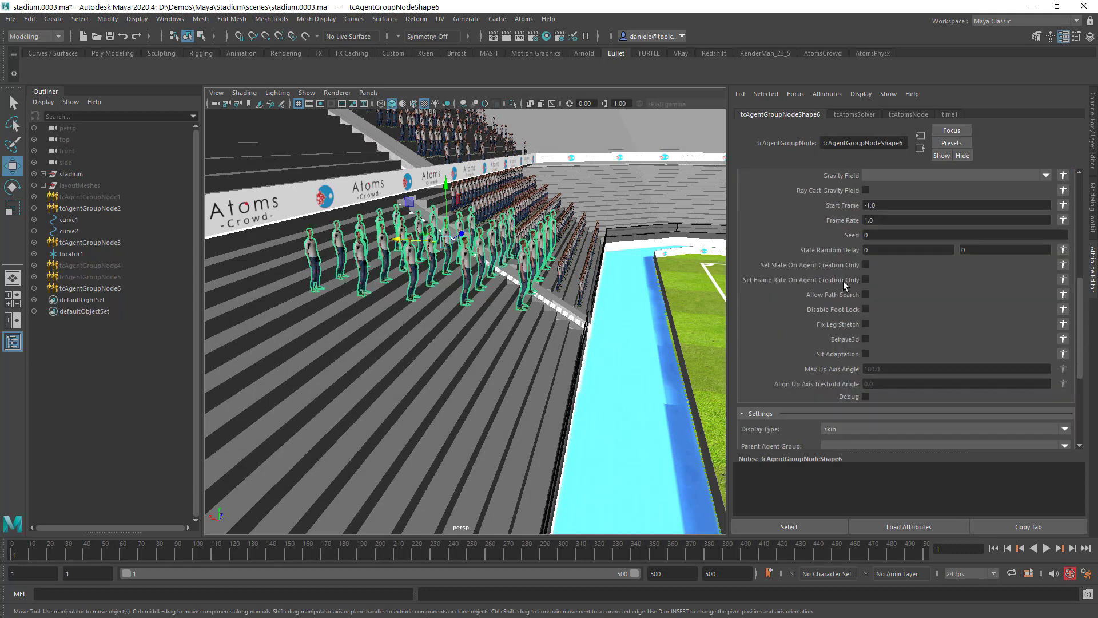
pyautogui.scroll(1, 824, 240)
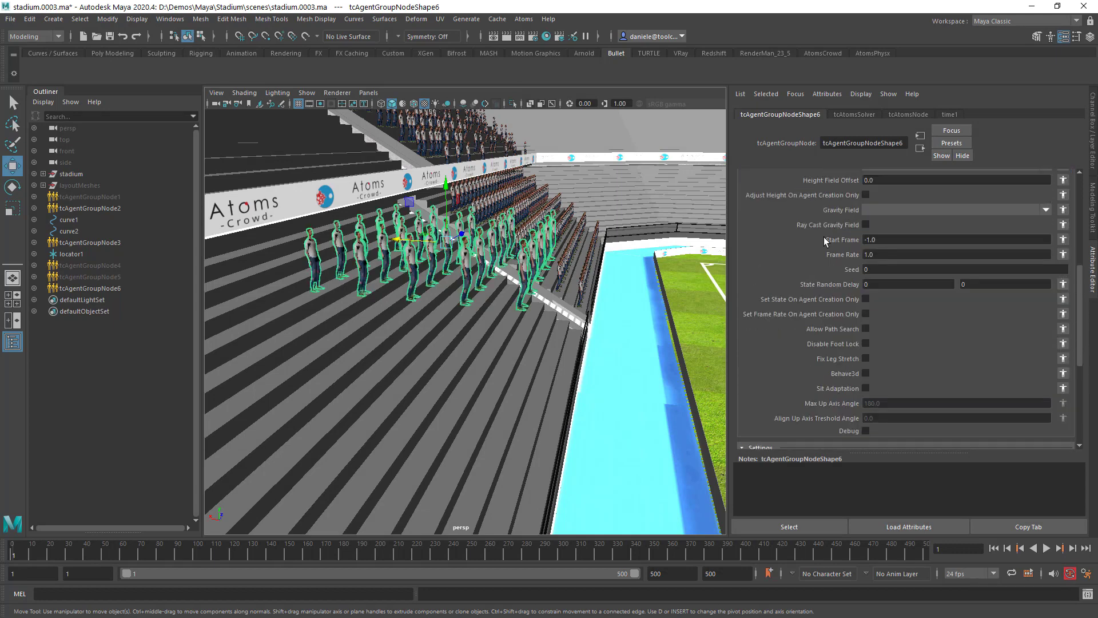
# Step: Expand the stadium group and hide seatsSections to expose the simplified hf mesh beneath it
pyautogui.click(43, 173)
pyautogui.click(161, 277)
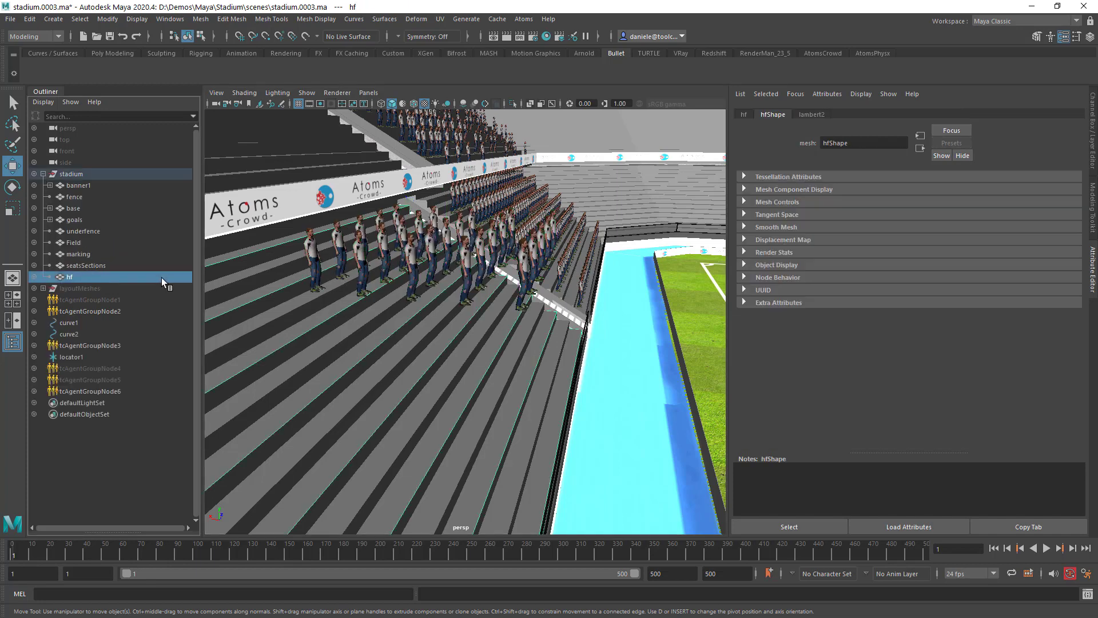
pyautogui.click(104, 264)
pyautogui.press('h')
pyautogui.keyDown('alt'); pyautogui.moveTo(422, 379); pyautogui.dragTo(421, 376); pyautogui.keyUp('alt')
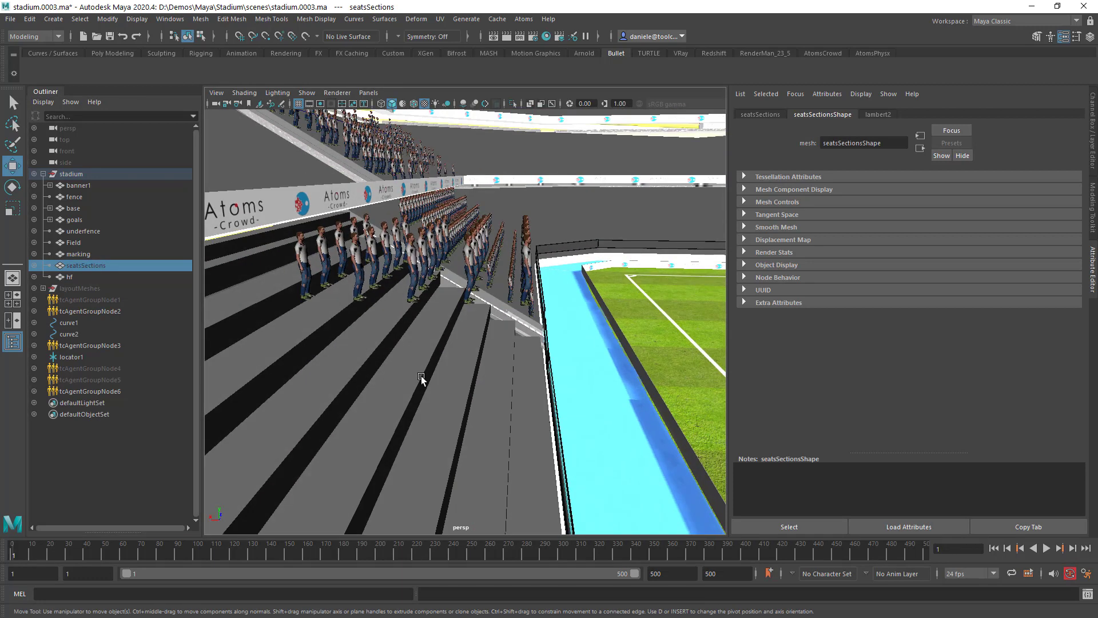
# Step: Create an Atoms height field named hf from the stadium's hf mesh, using KdTree grid mode
pyautogui.click(421, 379)
pyautogui.click(524, 19)
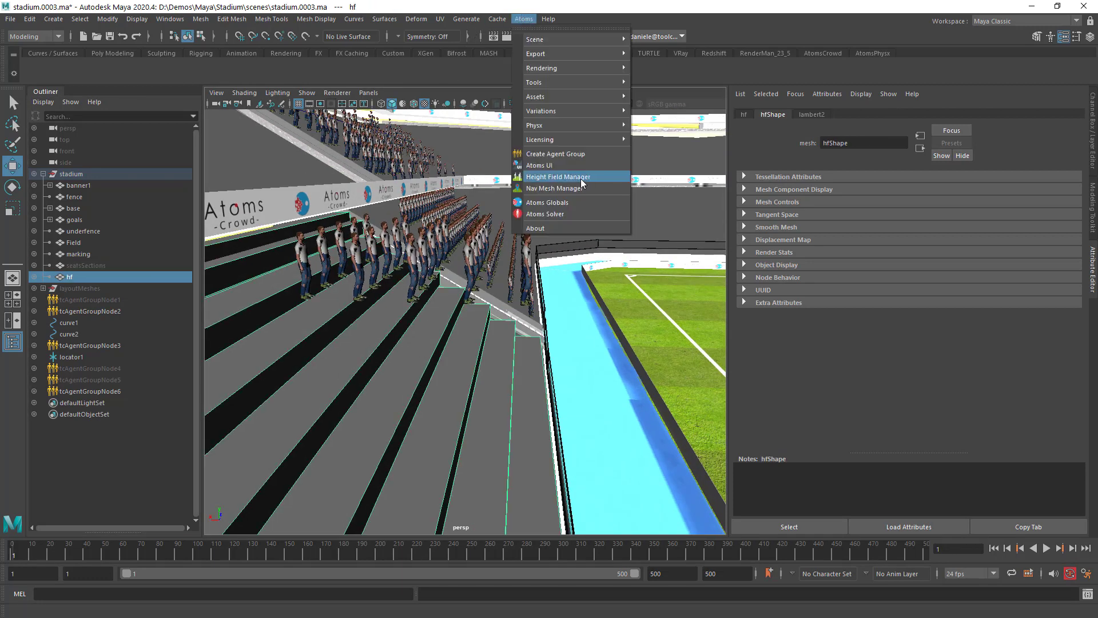
pyautogui.click(572, 177)
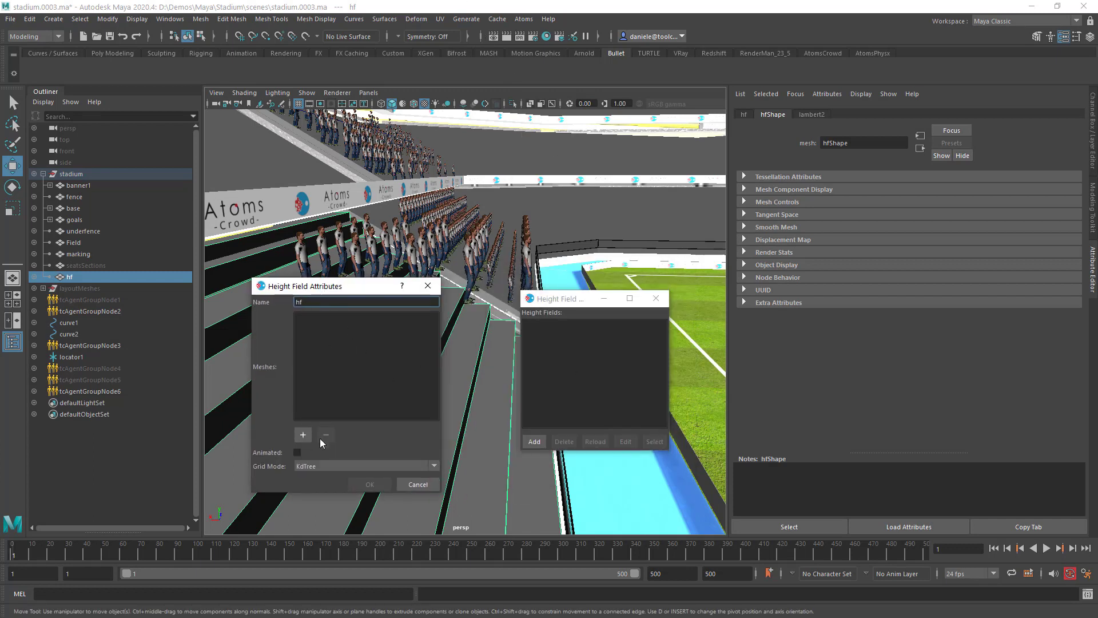
pyautogui.click(303, 435)
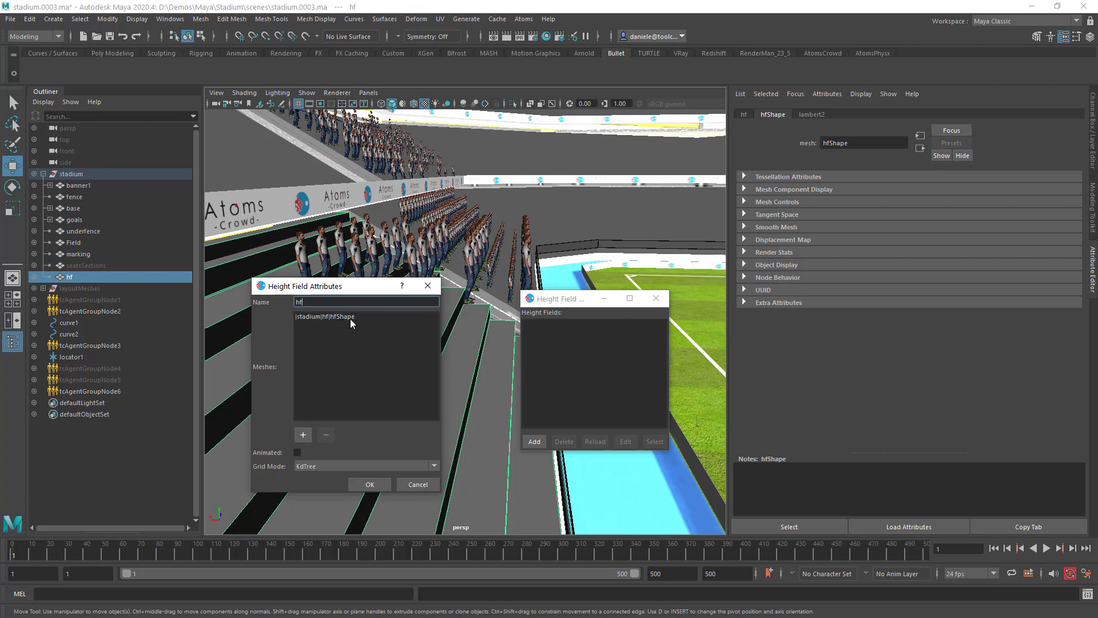
pyautogui.click(369, 484)
# Step: Reload the hf height field and close the Height Field Manager
pyautogui.moveTo(615, 300); pyautogui.dragTo(229, 342)
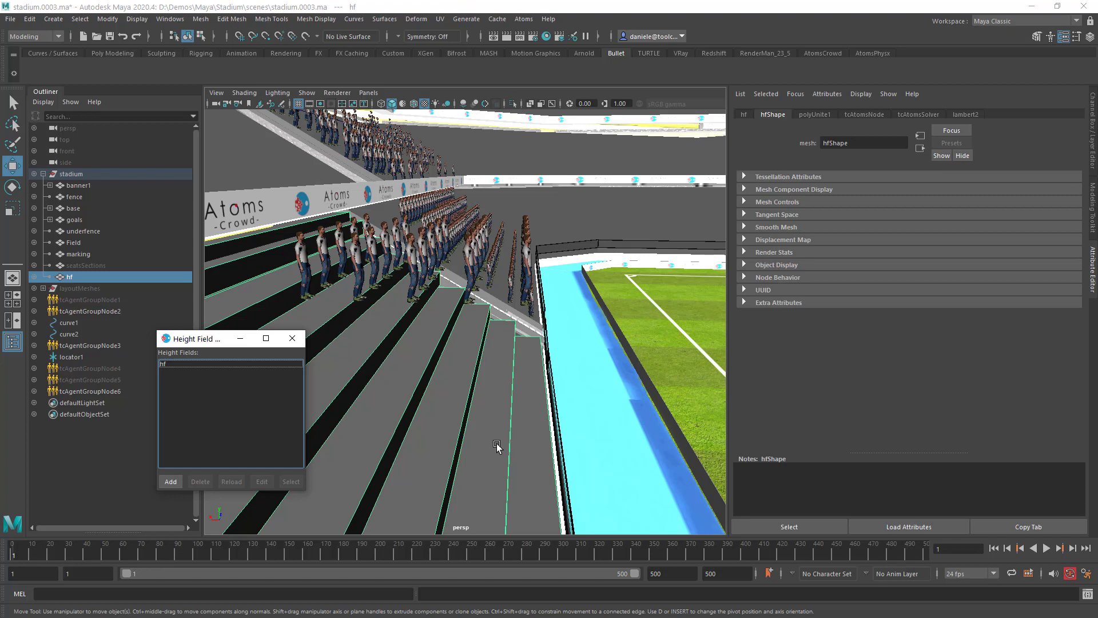
pyautogui.click(178, 365)
pyautogui.click(233, 481)
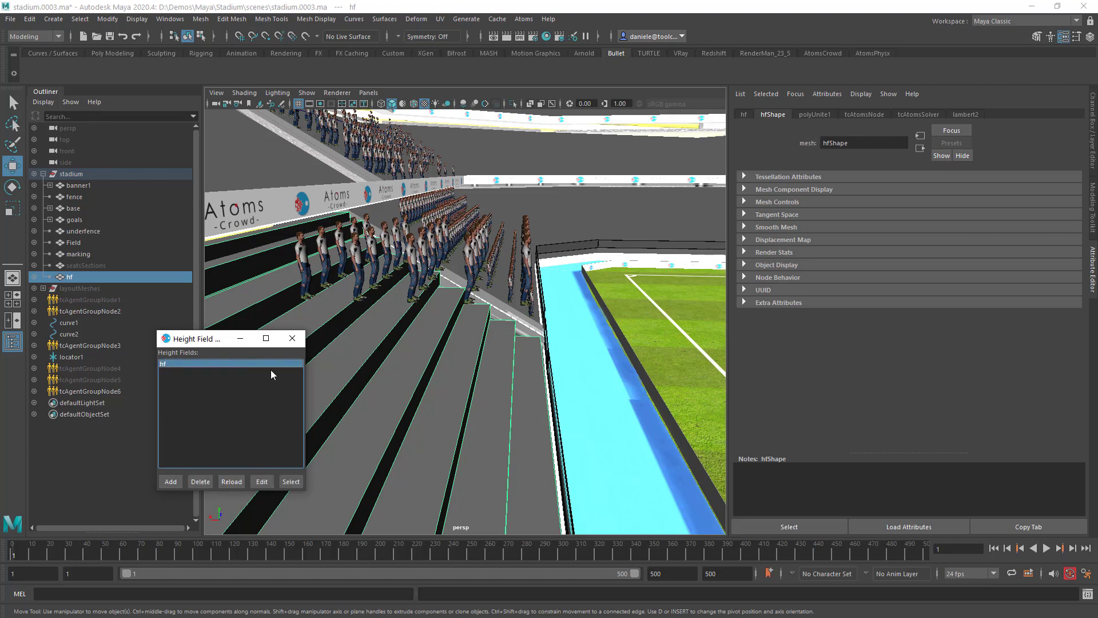
pyautogui.click(292, 338)
# Step: Show the seatsSections mesh again in the stadium group
pyautogui.keyDown('alt'); pyautogui.moveTo(384, 326); pyautogui.dragTo(448, 295, button='right'); pyautogui.keyUp('alt')
pyautogui.keyDown('alt'); pyautogui.moveTo(448, 295); pyautogui.dragTo(427, 290); pyautogui.keyUp('alt')
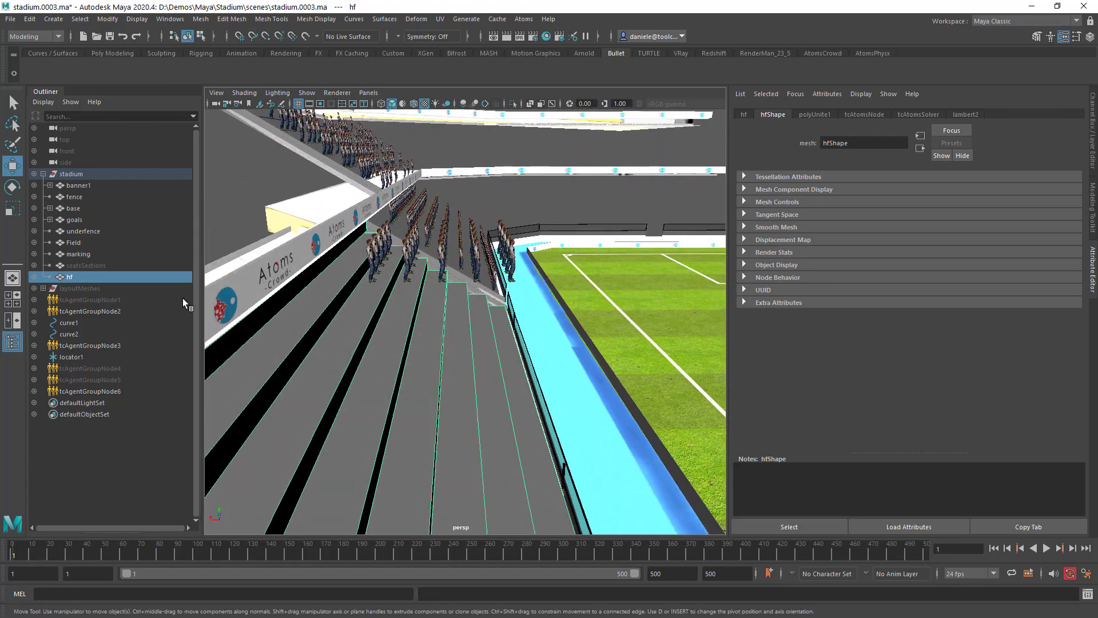
pyautogui.click(104, 265)
pyautogui.hotkey('shift', 'h')
pyautogui.keyDown('alt'); pyautogui.moveTo(431, 283); pyautogui.dragTo(278, 320); pyautogui.keyUp('alt')
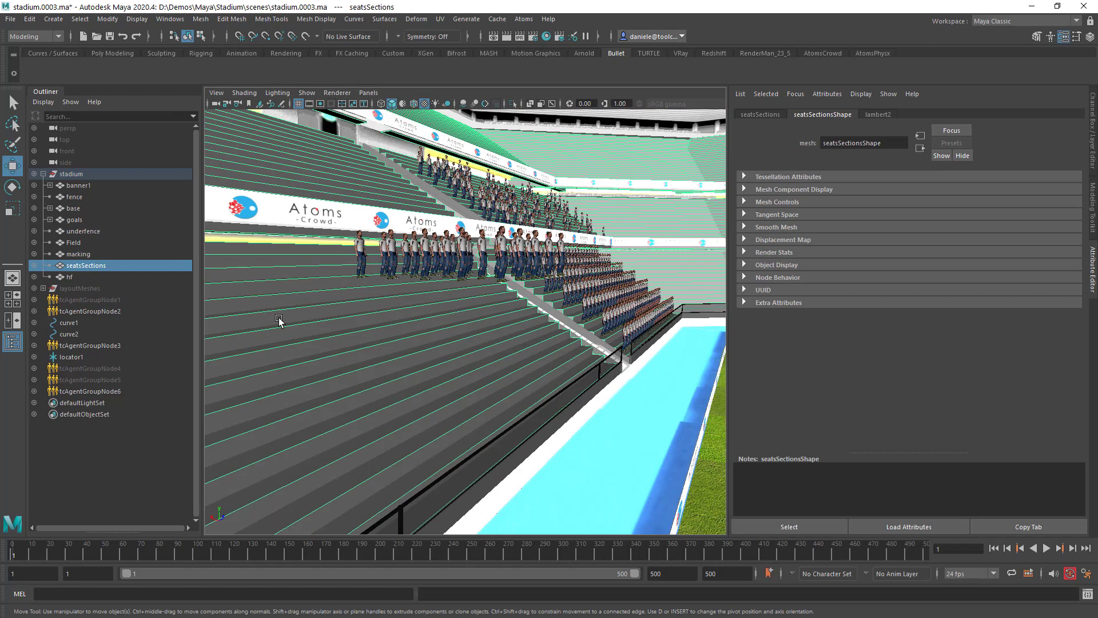
# Step: Set the stateMachine Height Field of tcAgentGroupNode6 to hf and return to the first frame to check the agents' placement
pyautogui.click(106, 388)
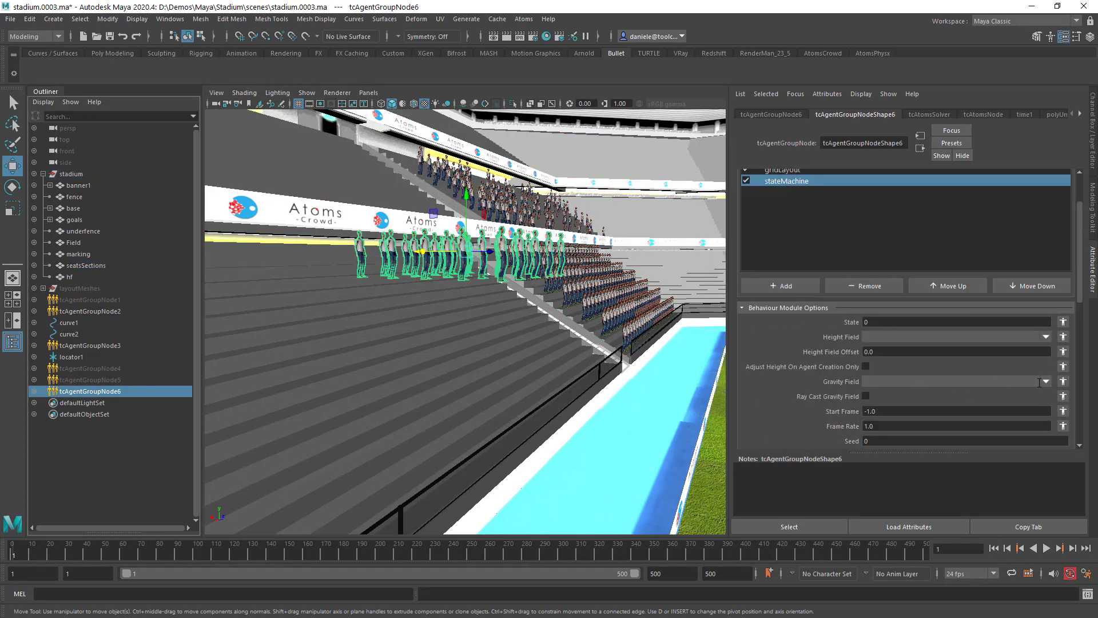
pyautogui.click(1045, 337)
pyautogui.click(960, 351)
pyautogui.scroll(2, 815, 351)
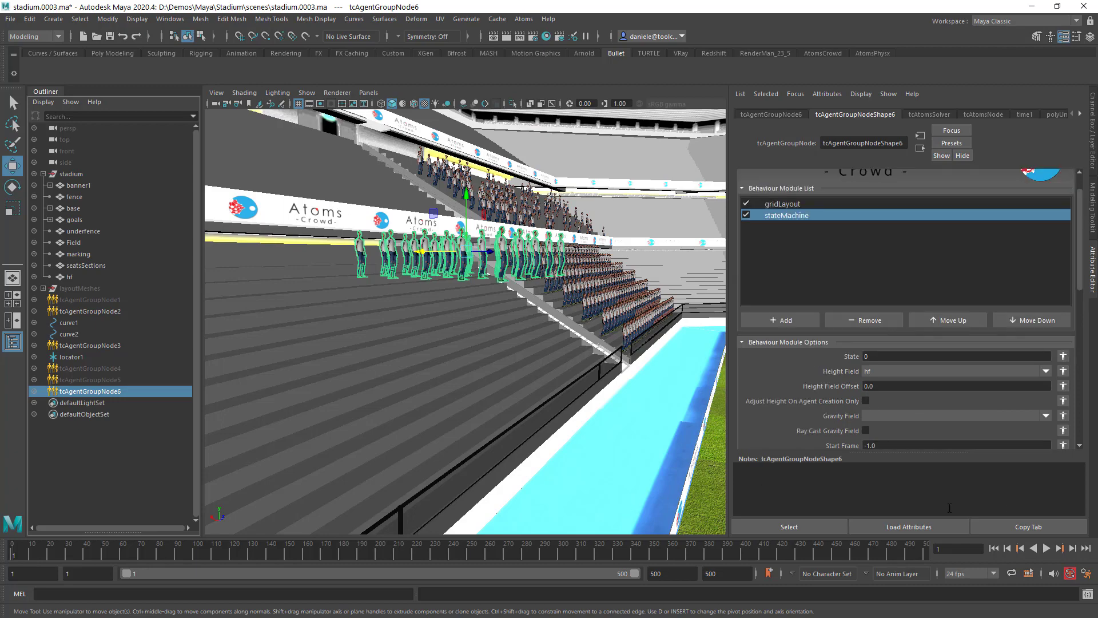
pyautogui.click(995, 549)
pyautogui.keyDown('alt'); pyautogui.moveTo(511, 402); pyautogui.dragTo(618, 349); pyautogui.keyUp('alt')
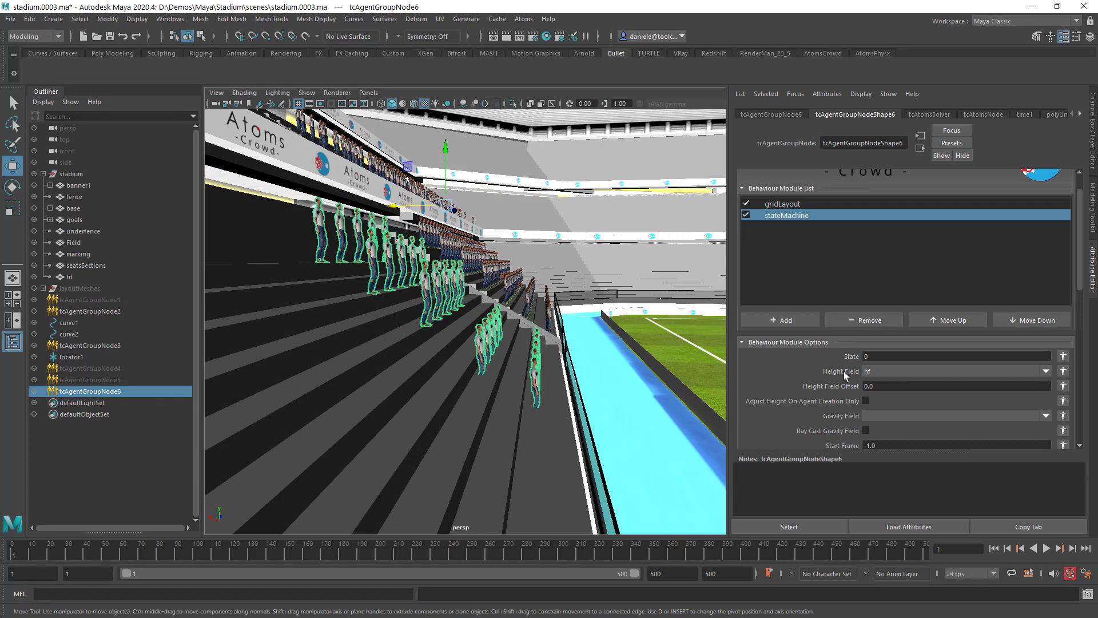
pyautogui.keyDown('alt'); pyautogui.moveTo(528, 382); pyautogui.dragTo(557, 379); pyautogui.keyUp('alt')
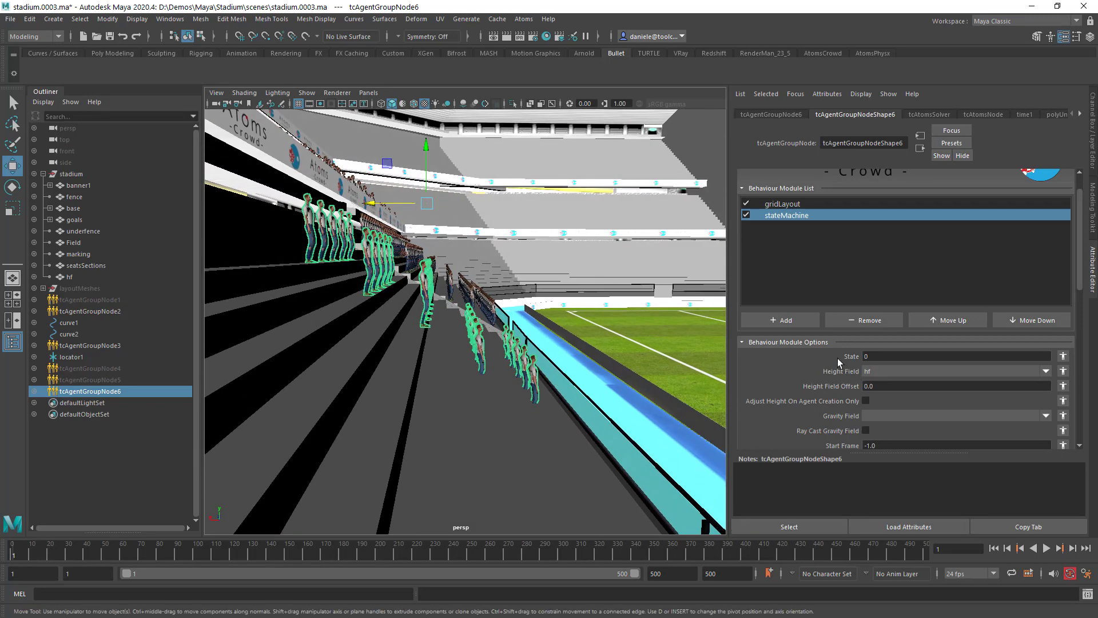
# Step: Display the gridLayout options and shift the agent group along X toward the pitch, to about X 3172, to fit the rows
pyautogui.click(797, 205)
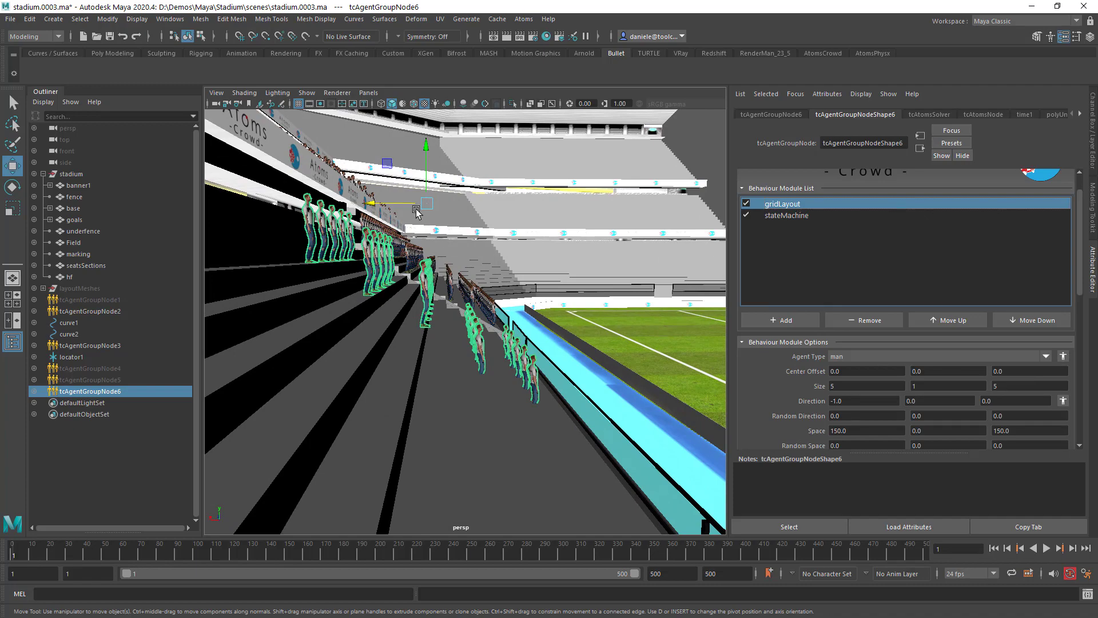
pyautogui.moveTo(382, 203); pyautogui.dragTo(392, 204)
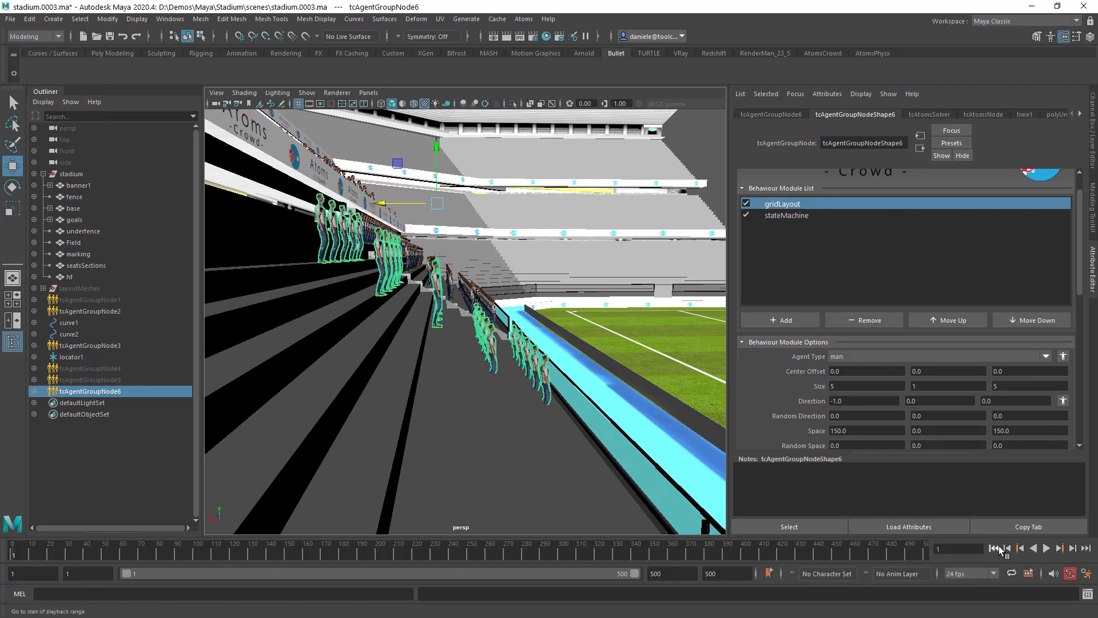
pyautogui.moveTo(642, 420)
pyautogui.keyDown('alt'); pyautogui.mouseDown()
pyautogui.moveTo(629, 419)
pyautogui.moveTo(642, 414)
pyautogui.mouseUp(); pyautogui.keyUp('alt')
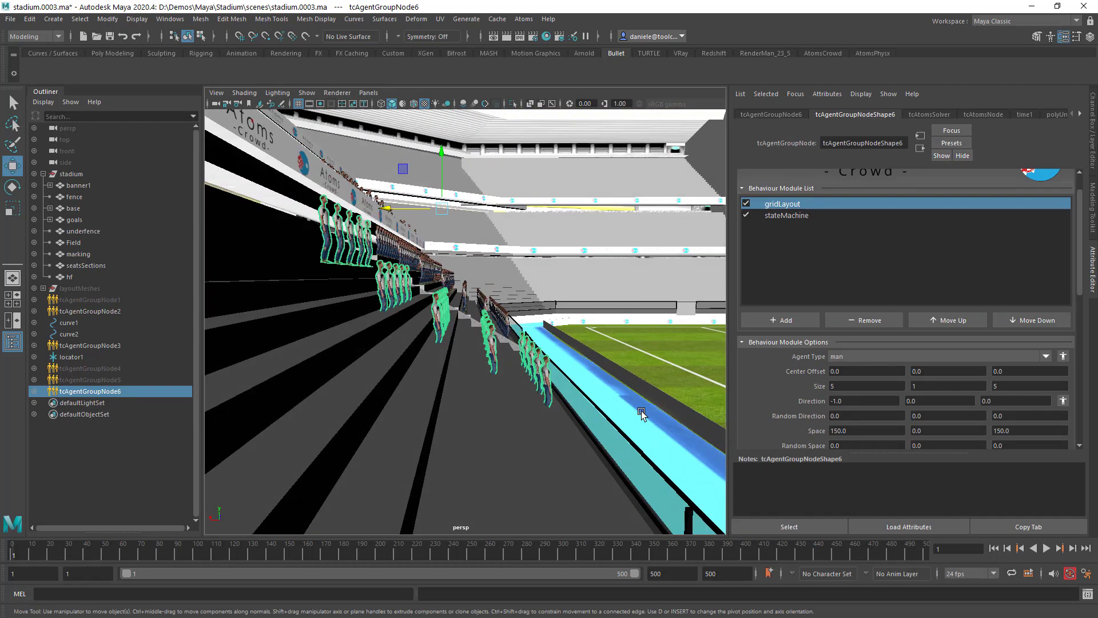
pyautogui.moveTo(392, 209); pyautogui.dragTo(406, 210)
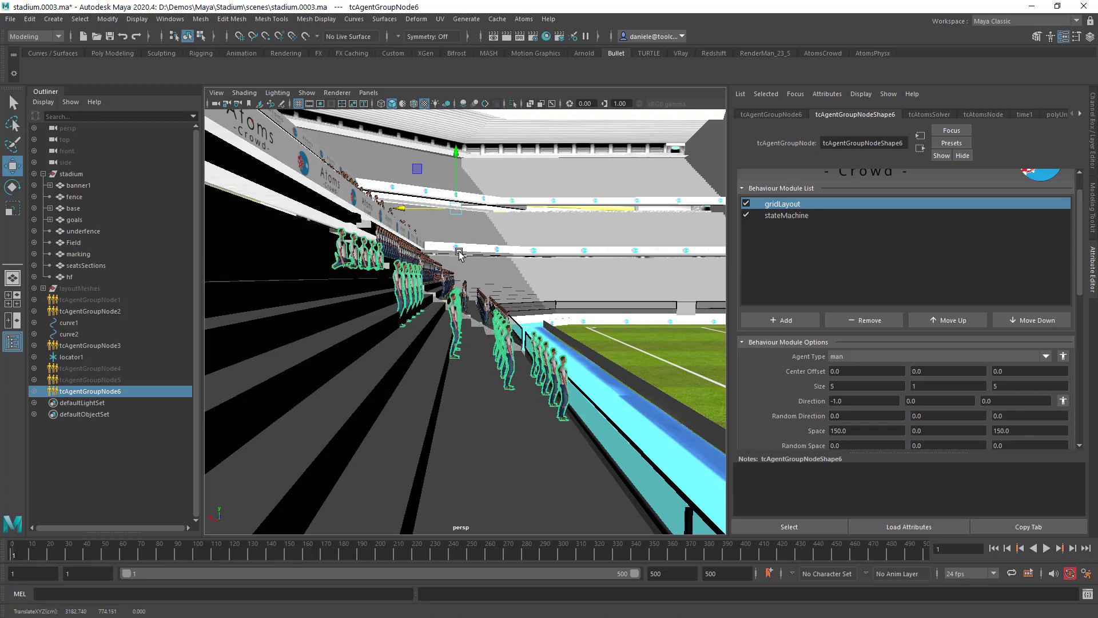
pyautogui.keyDown('alt'); pyautogui.moveTo(470, 250); pyautogui.dragTo(478, 256); pyautogui.keyUp('alt')
pyautogui.moveTo(395, 202); pyautogui.dragTo(401, 202)
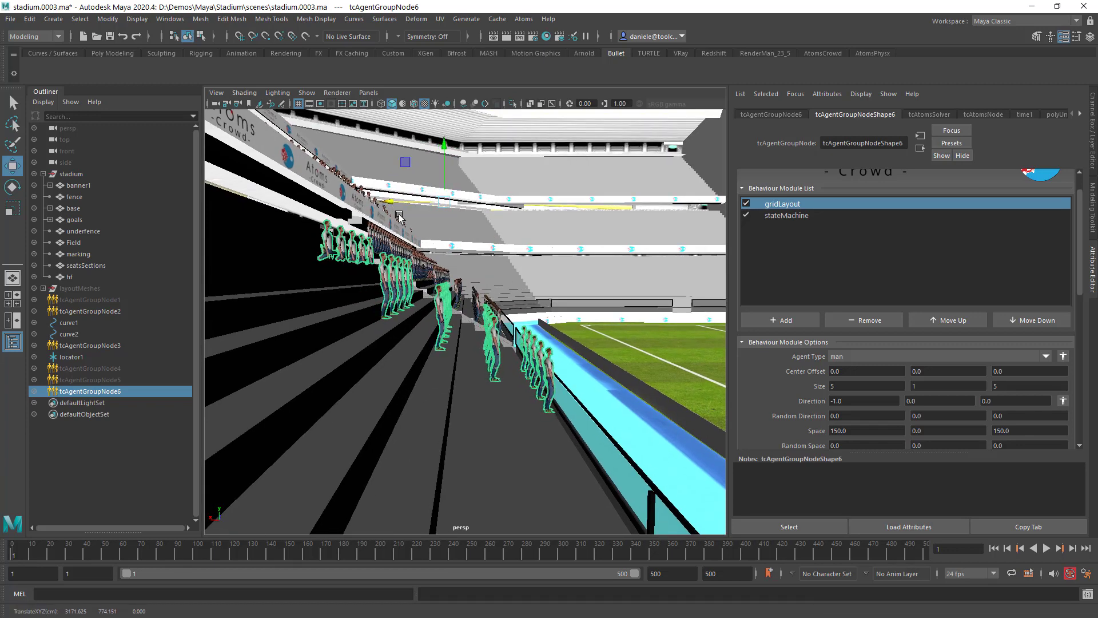
pyautogui.keyDown('alt'); pyautogui.moveTo(470, 258); pyautogui.dragTo(485, 258); pyautogui.keyUp('alt')
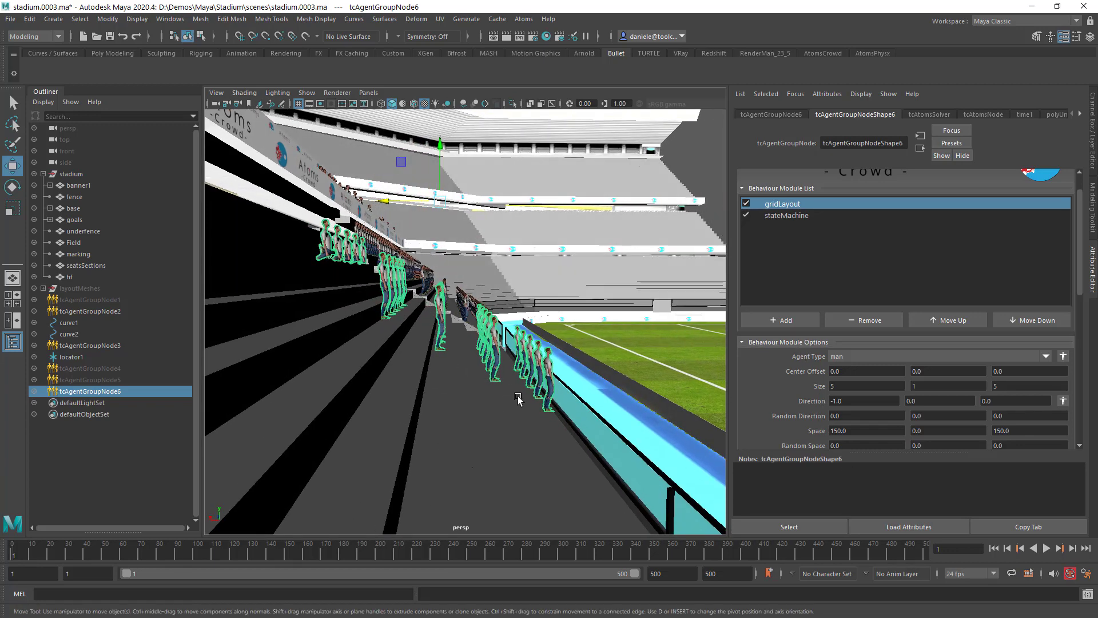
pyautogui.moveTo(508, 381)
pyautogui.keyDown('alt'); pyautogui.mouseDown()
pyautogui.moveTo(493, 366)
pyautogui.moveTo(514, 393)
pyautogui.mouseUp(); pyautogui.keyUp('alt')
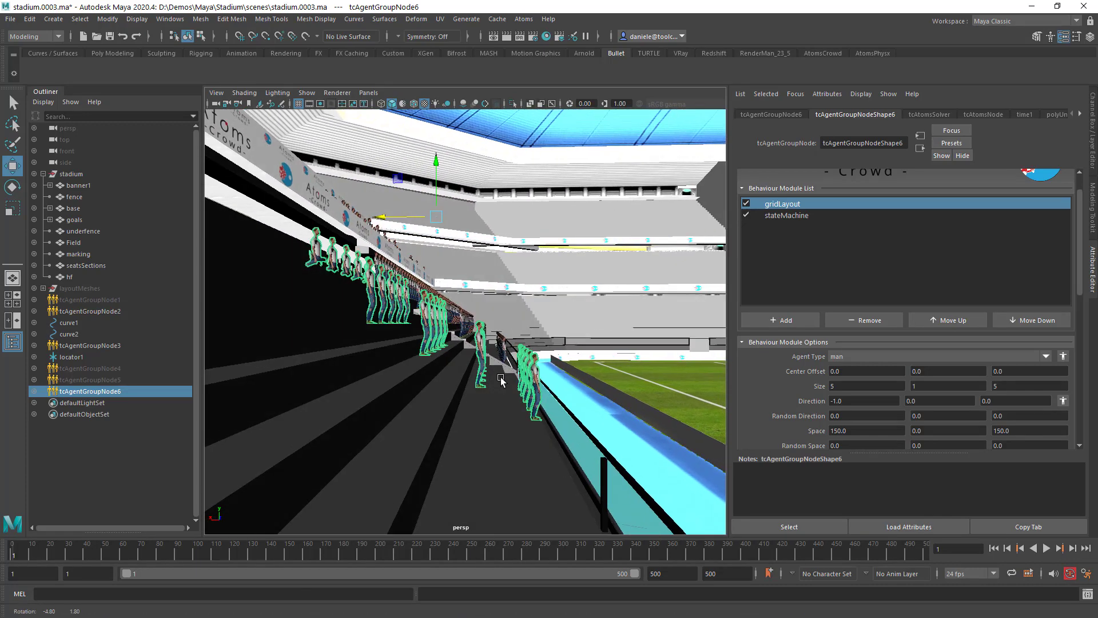
# Step: Set the gridLayout Space X to 130 to bring the agents' rows closer together
pyautogui.click(851, 430)
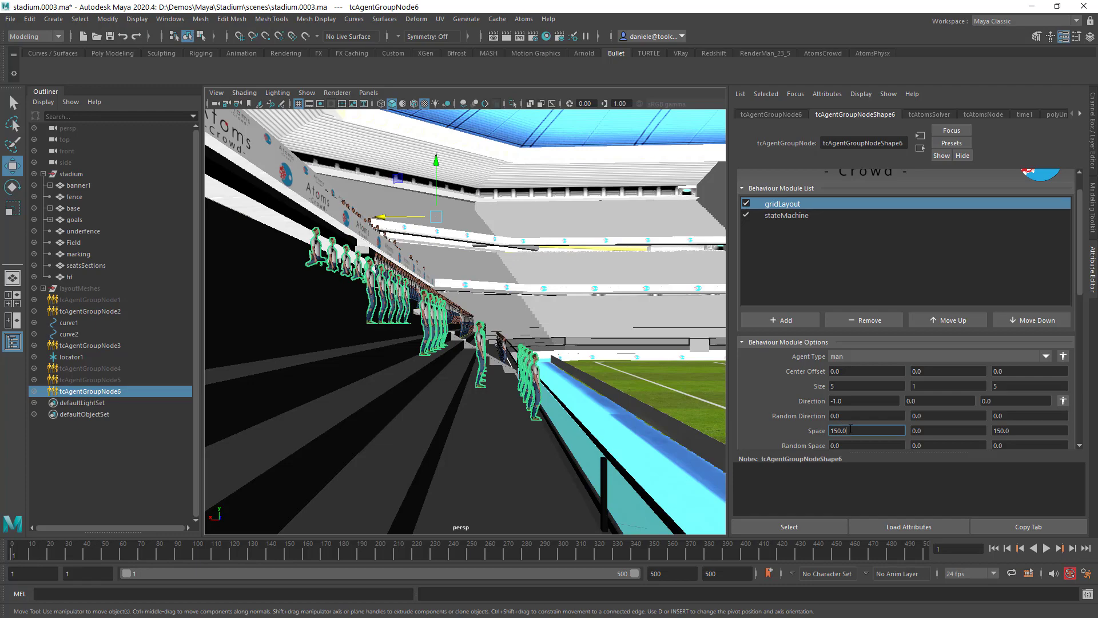
pyautogui.press('Delete')
pyautogui.press('Return')
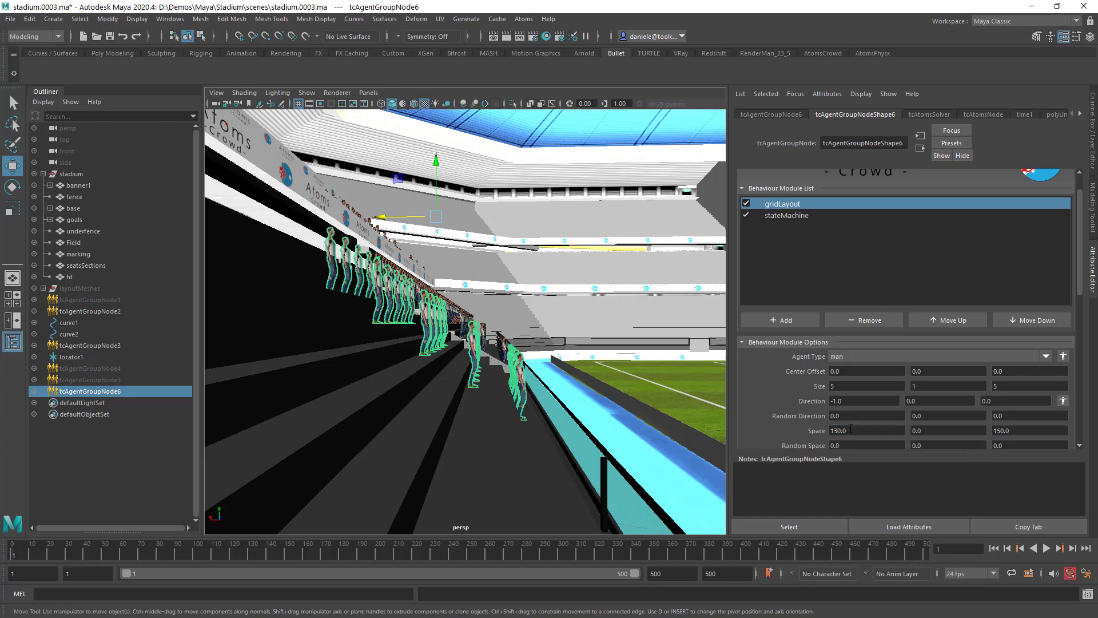
# Step: Recheck the agents against the steps and set the gridLayout Space X to 131
pyautogui.keyDown('alt'); pyautogui.moveTo(541, 412); pyautogui.dragTo(472, 415); pyautogui.keyUp('alt')
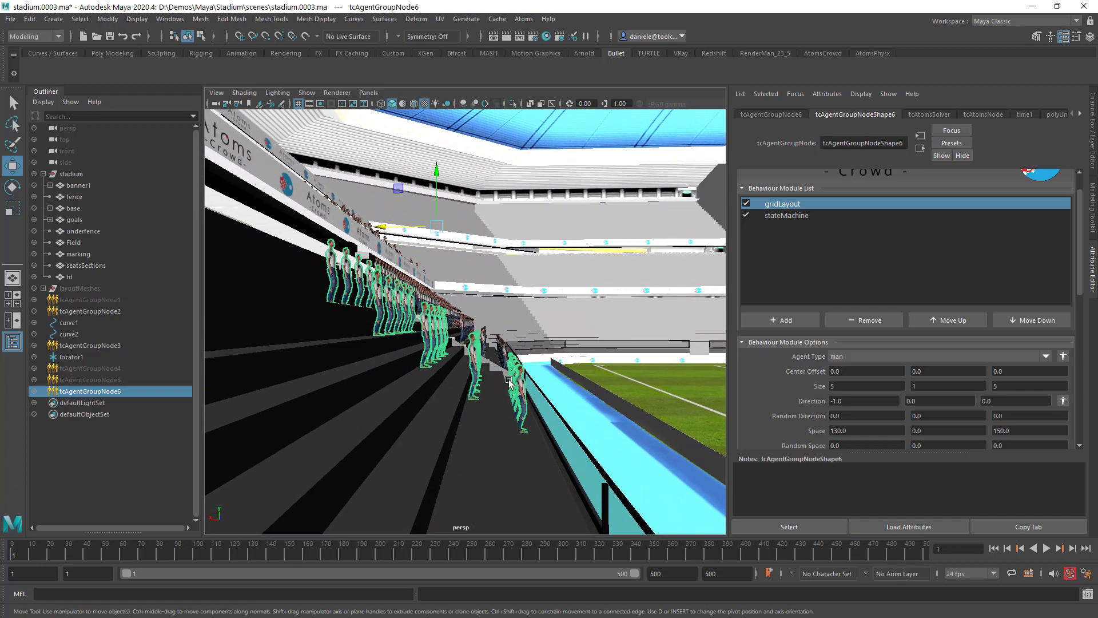
pyautogui.click(839, 432)
pyautogui.press('Delete')
pyautogui.write('131')
pyautogui.press('Return')
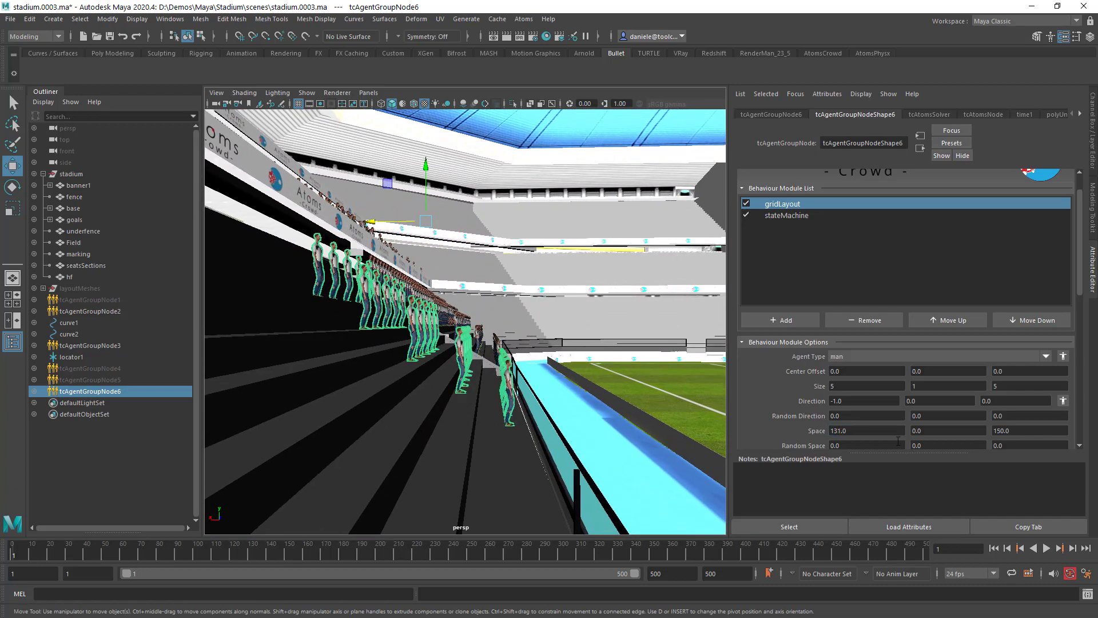
# Step: Set the gridLayout Space X of tcAgentGroupNode6 to 132 and compare the agents' rows with the steps
pyautogui.click(839, 430)
pyautogui.press('Return')
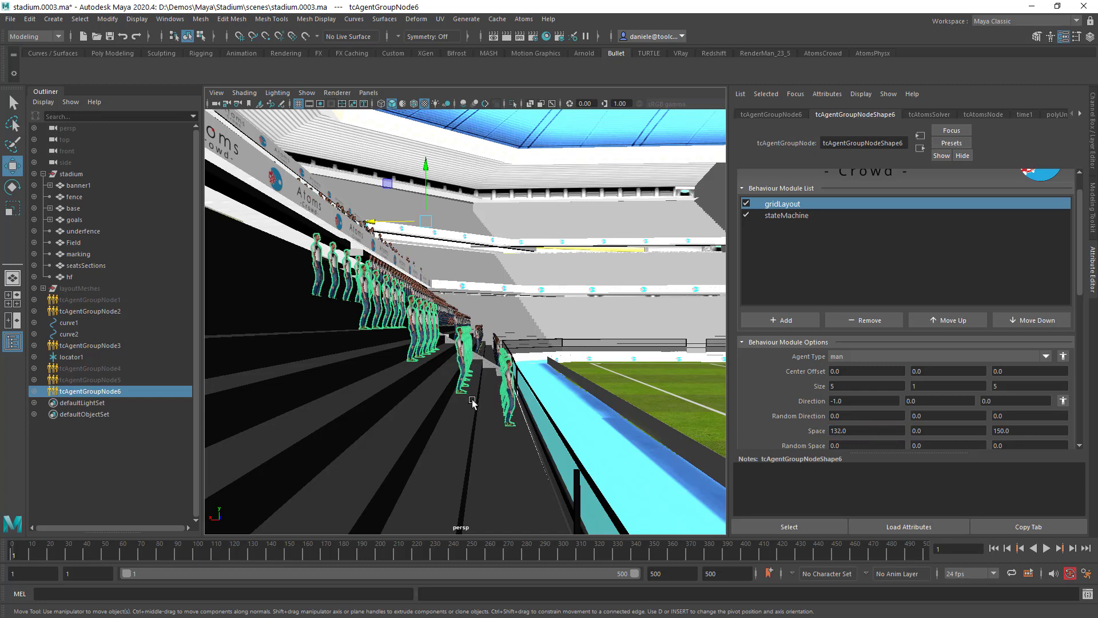
pyautogui.keyDown('alt'); pyautogui.moveTo(495, 385); pyautogui.dragTo(535, 394, button='middle'); pyautogui.keyUp('alt')
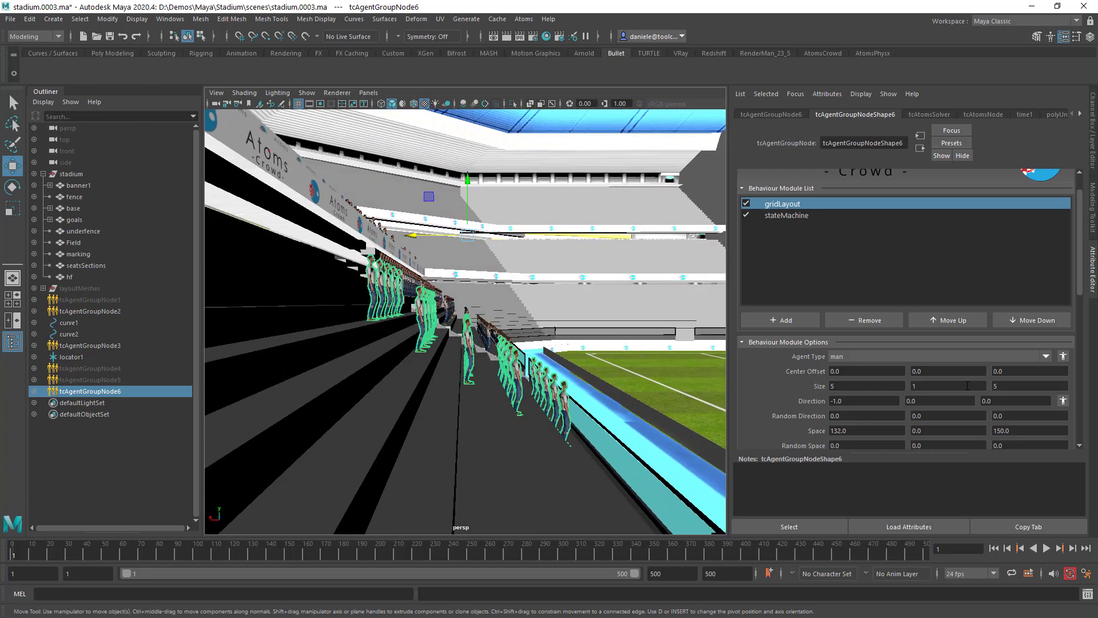
# Step: Enable Adjust Height On Agent Creation Only in the stateMachine options of tcAgentGroupNode6 and check the agents on the steps
pyautogui.click(780, 215)
pyautogui.scroll(-1, 795, 424)
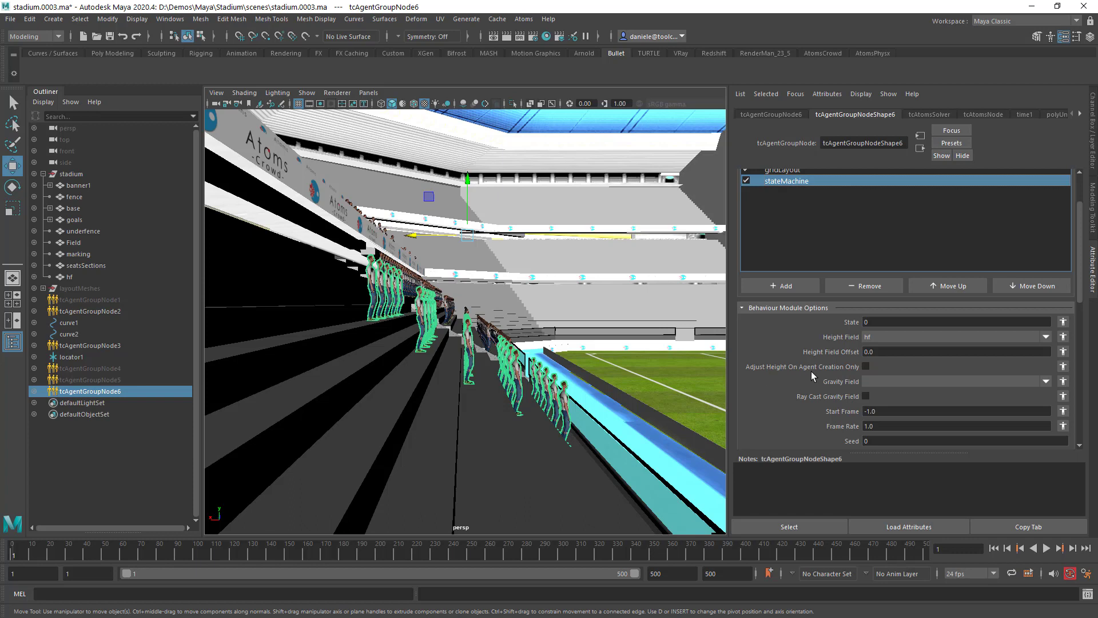
pyautogui.click(867, 366)
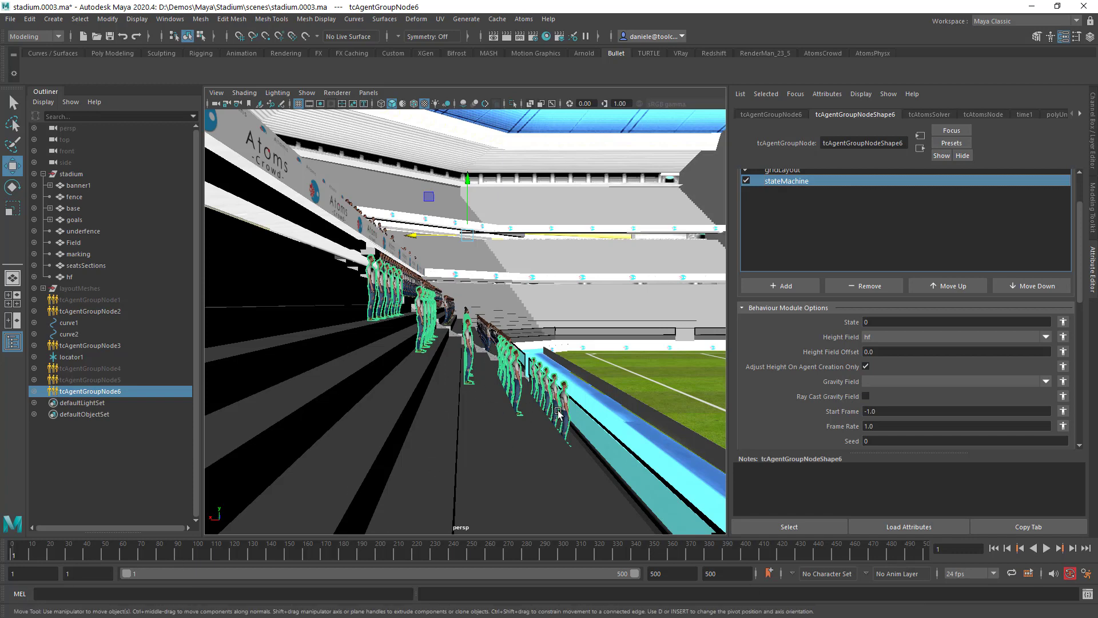
pyautogui.keyDown('alt'); pyautogui.moveTo(558, 412); pyautogui.dragTo(487, 382); pyautogui.keyUp('alt')
pyautogui.scroll(2, 523, 389)
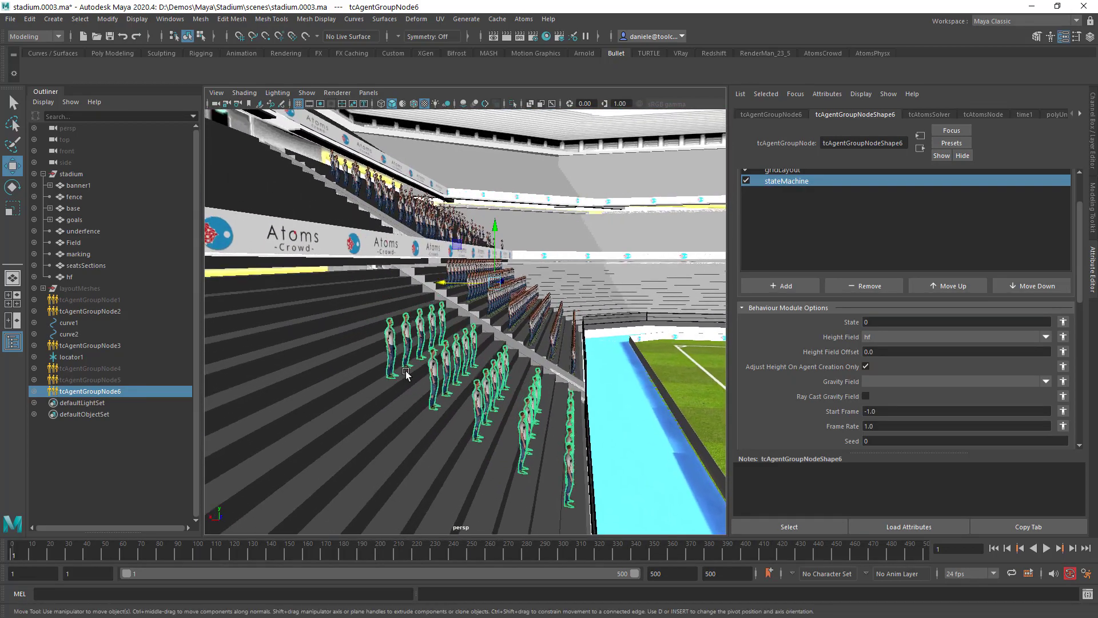
pyautogui.scroll(4, 513, 387)
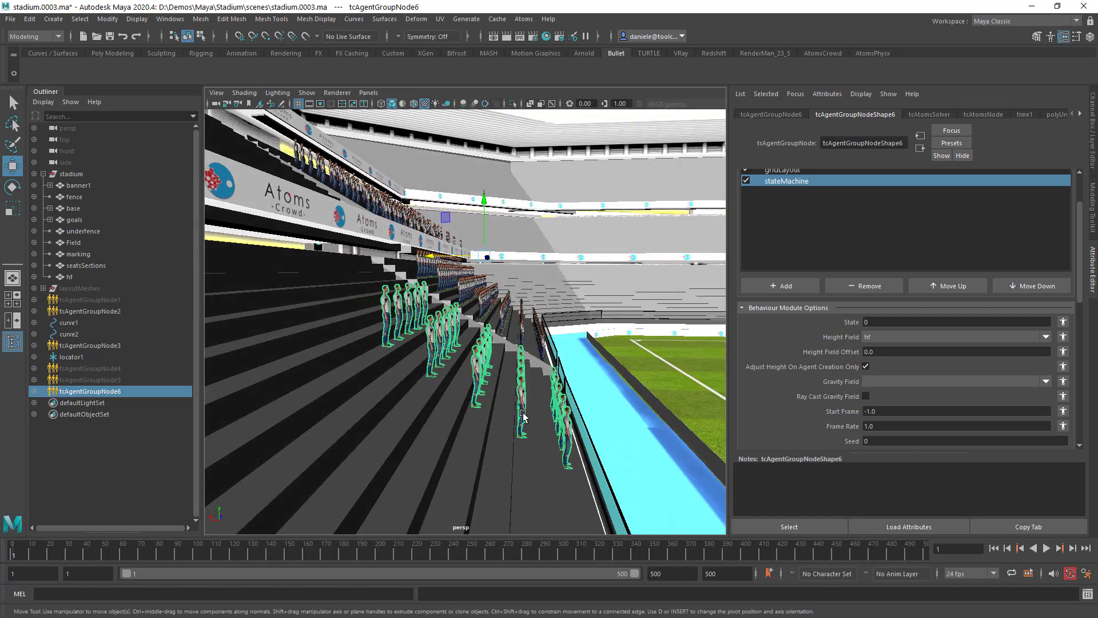
pyautogui.scroll(1, 530, 375)
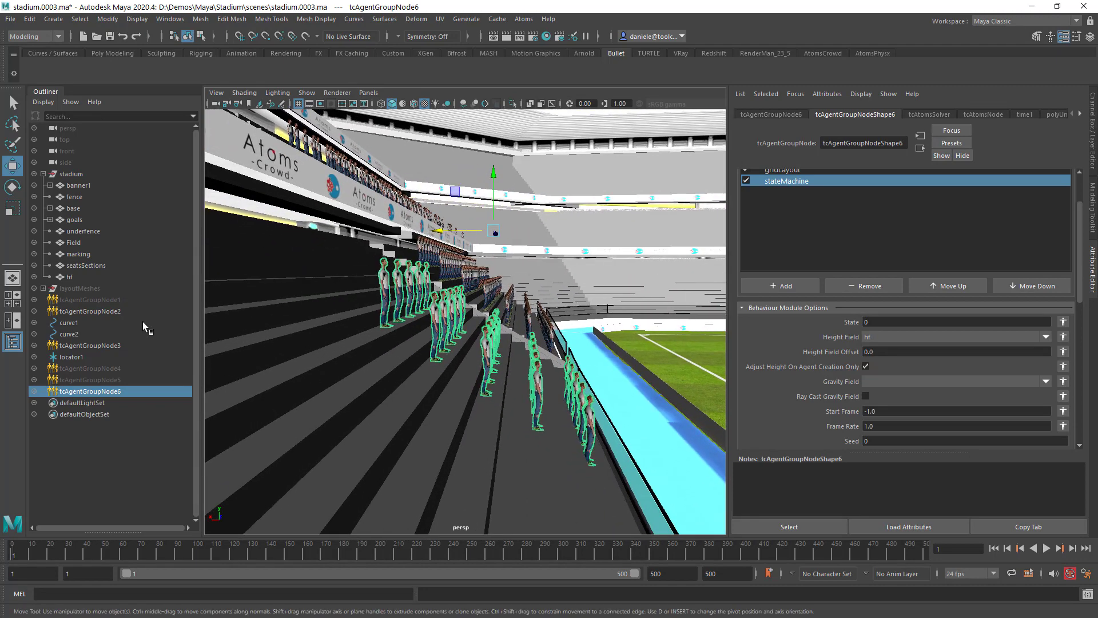
# Step: Toggle the visibility of the seatsSections mesh to compare it with the hf height field under the agents, leaving the mesh hidden
pyautogui.click(86, 266)
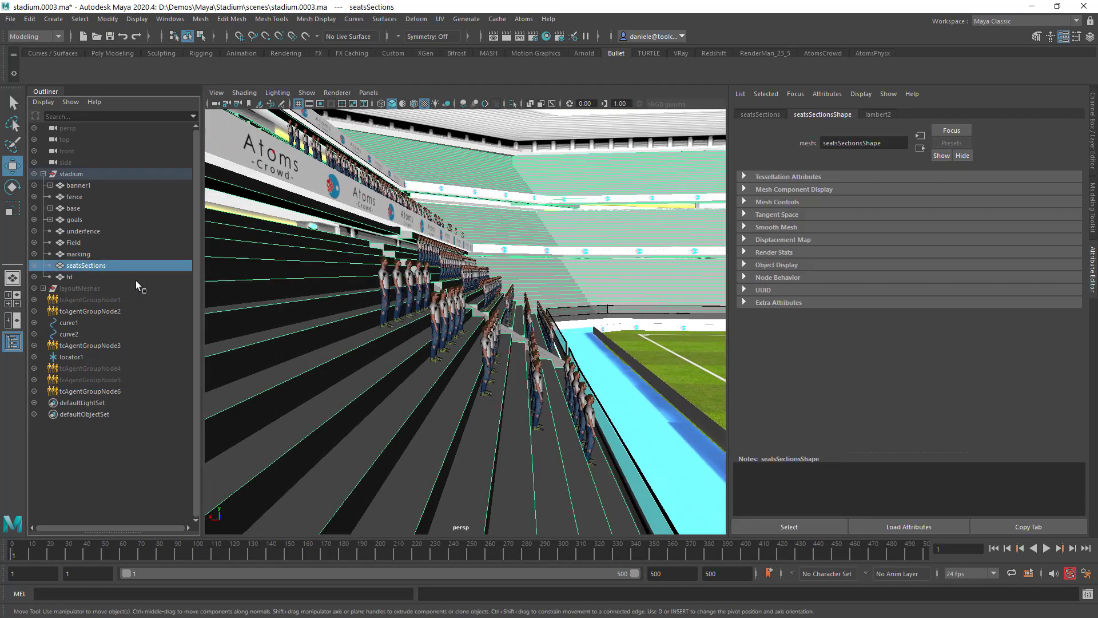
pyautogui.keyDown('alt'); pyautogui.moveTo(501, 360); pyautogui.dragTo(396, 367, button='middle'); pyautogui.keyUp('alt')
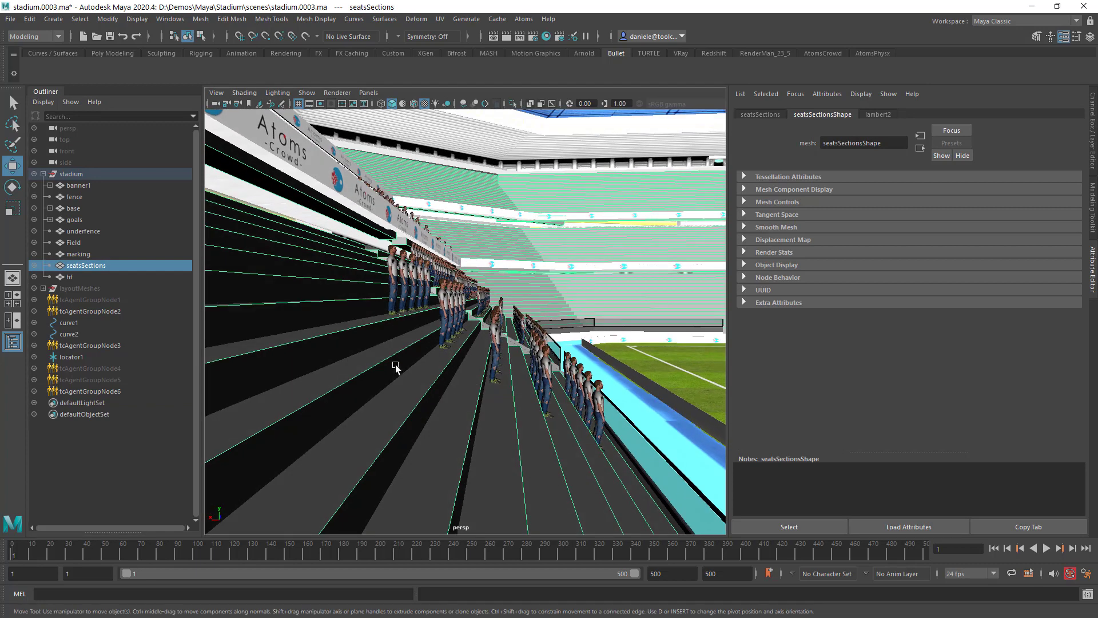
pyautogui.hotkey('ctrl', 'h')
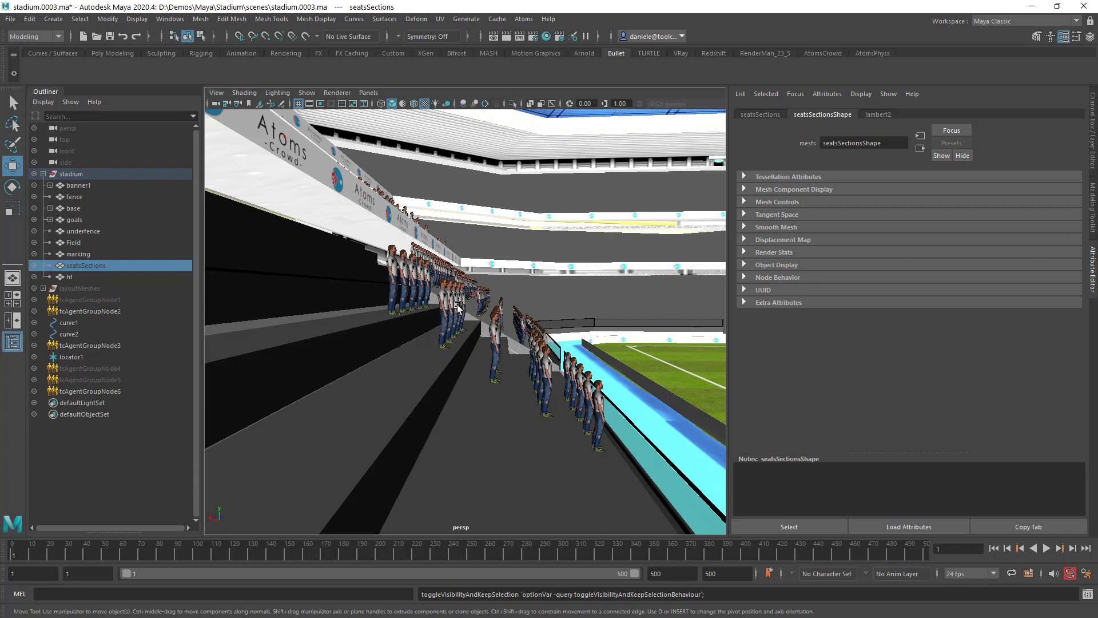
pyautogui.hotkey('ctrl', 'h')
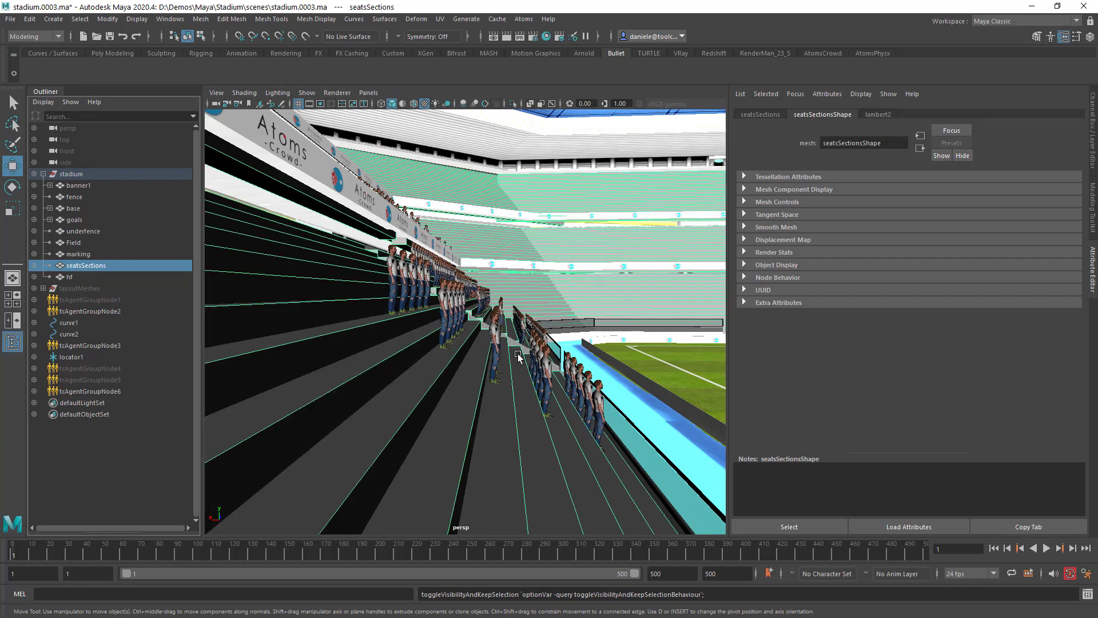
pyautogui.hotkey('ctrl', 'h')
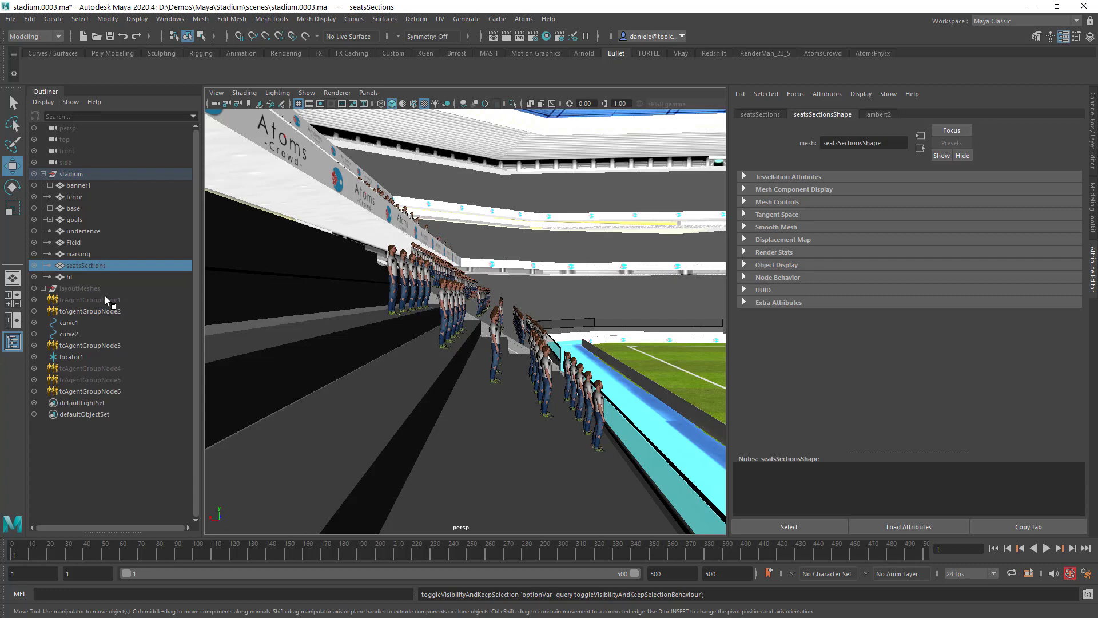
pyautogui.press('h')
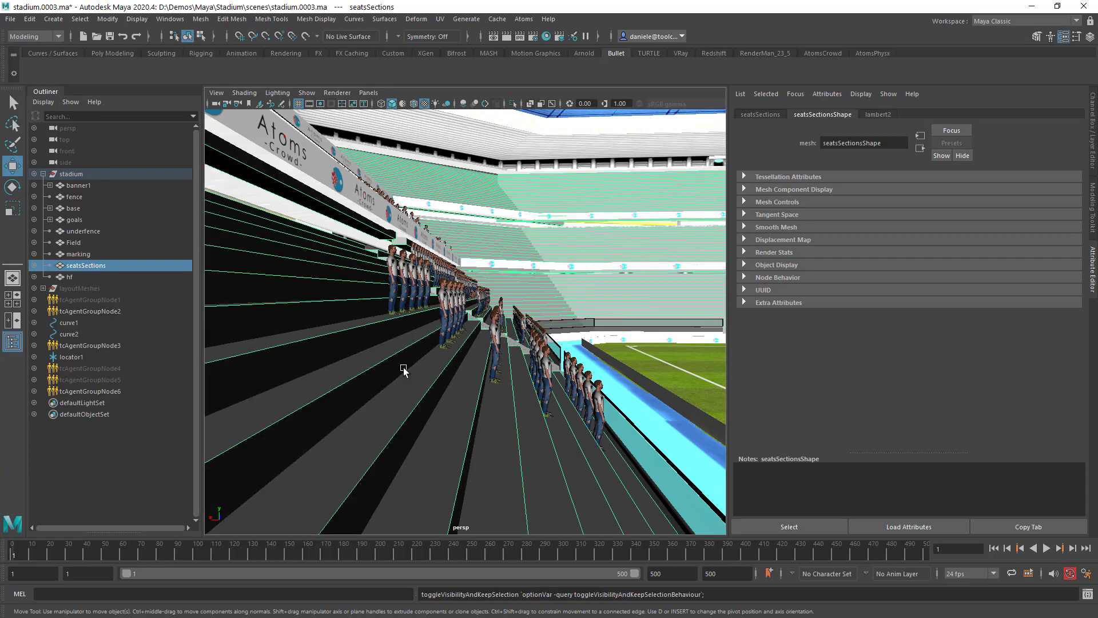
pyautogui.press('h')
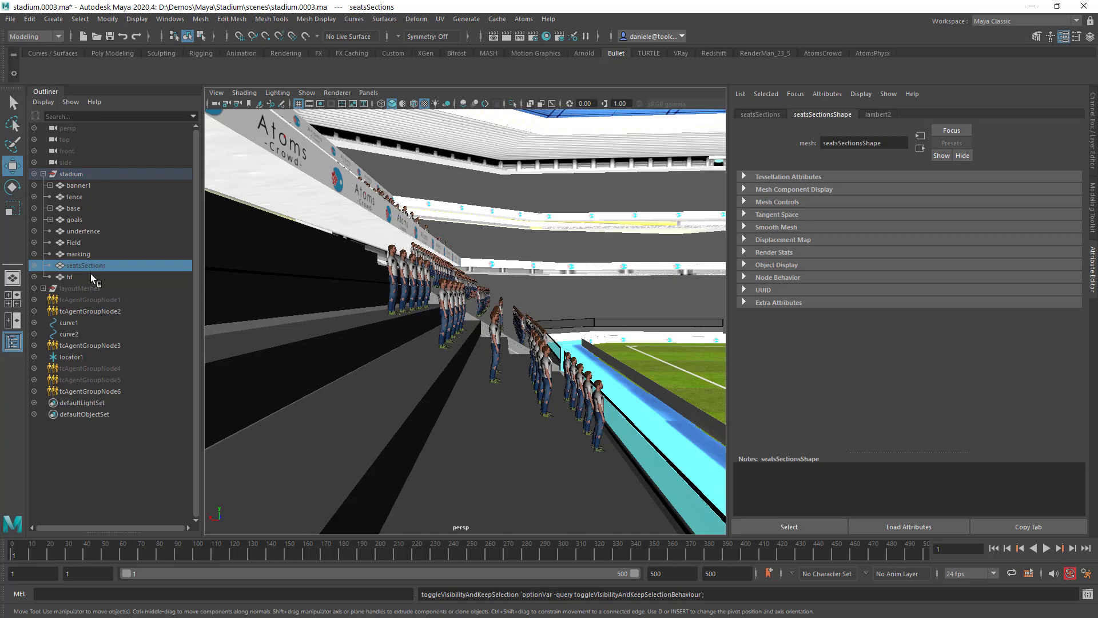
pyautogui.moveTo(455, 342)
pyautogui.keyDown('alt'); pyautogui.mouseDown()
pyautogui.moveTo(472, 344)
pyautogui.moveTo(452, 349)
pyautogui.mouseUp(); pyautogui.keyUp('alt')
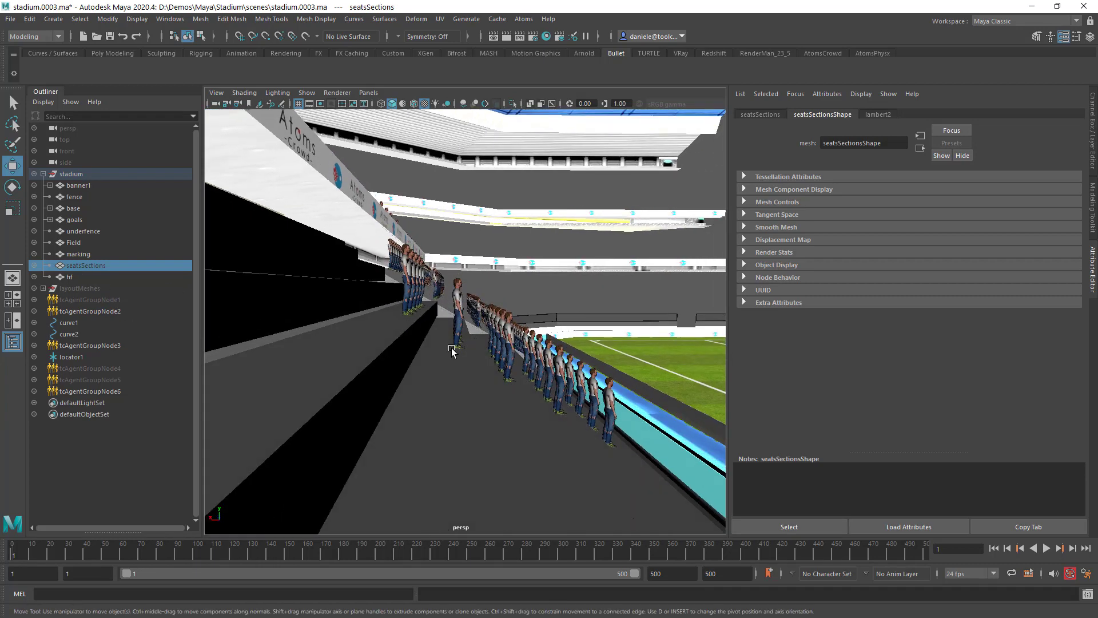
pyautogui.click(94, 312)
pyautogui.click(889, 322)
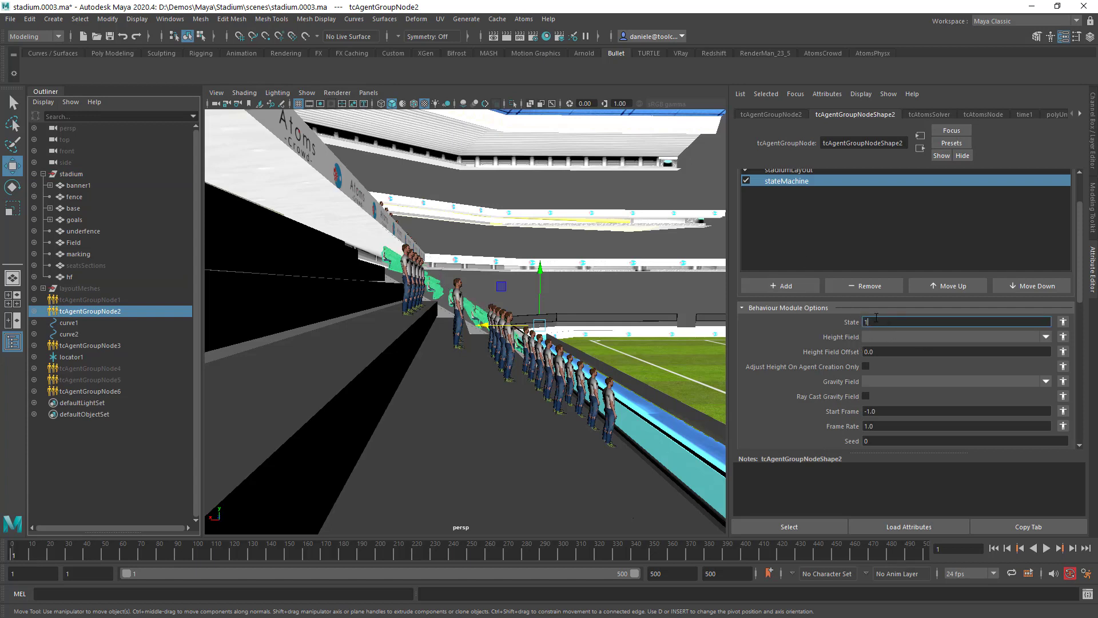
pyautogui.write('0')
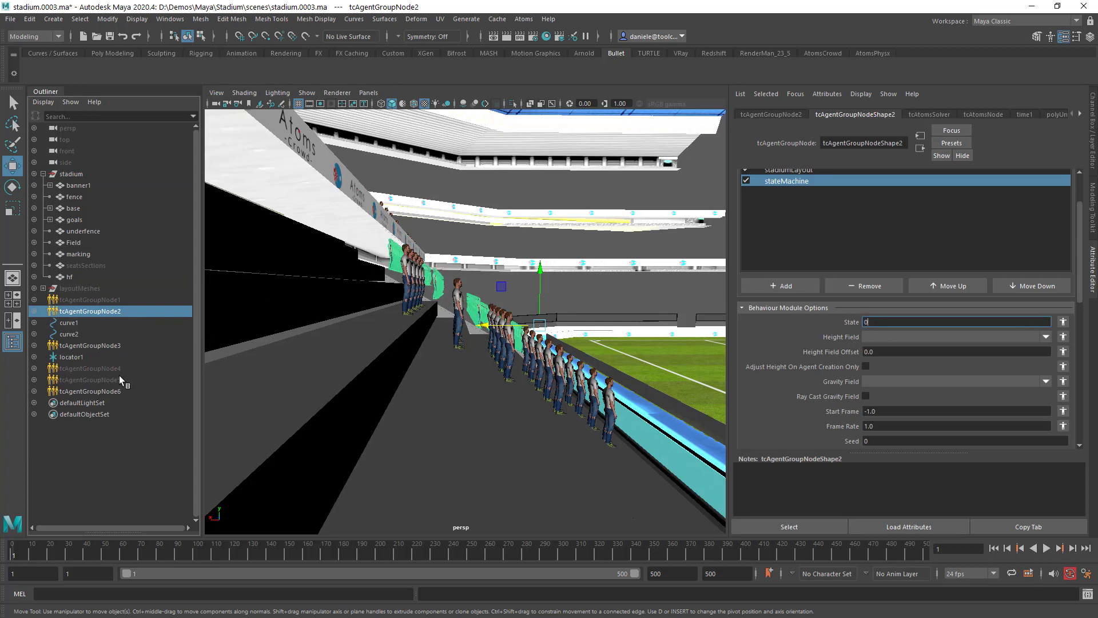
# Step: Set the stateMachine State of tcAgentGroupNode6 to 1 and check how the seated agents sit on the height field
pyautogui.click(118, 392)
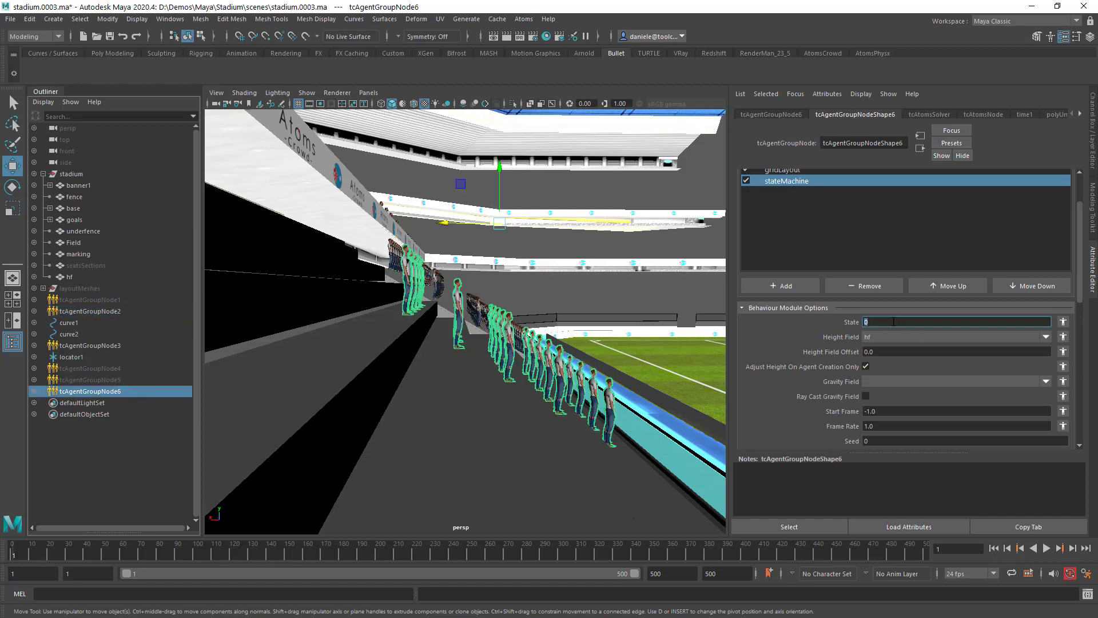
pyautogui.write('1')
pyautogui.keyDown('alt'); pyautogui.moveTo(575, 332); pyautogui.dragTo(411, 280); pyautogui.keyUp('alt')
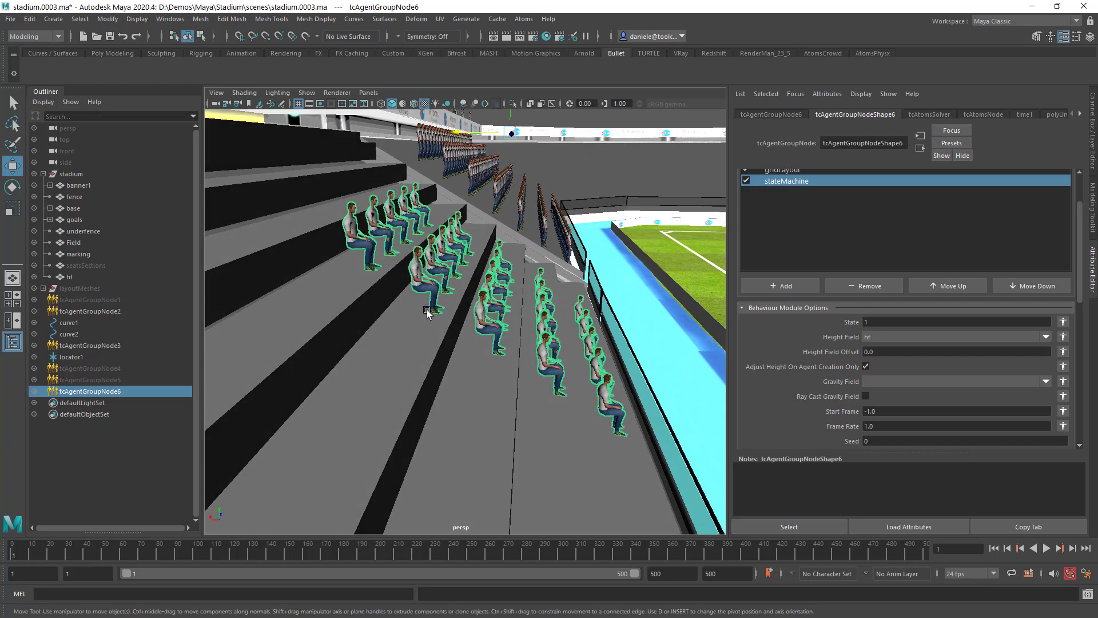
pyautogui.keyDown('alt'); pyautogui.moveTo(423, 289); pyautogui.dragTo(434, 312); pyautogui.keyUp('alt')
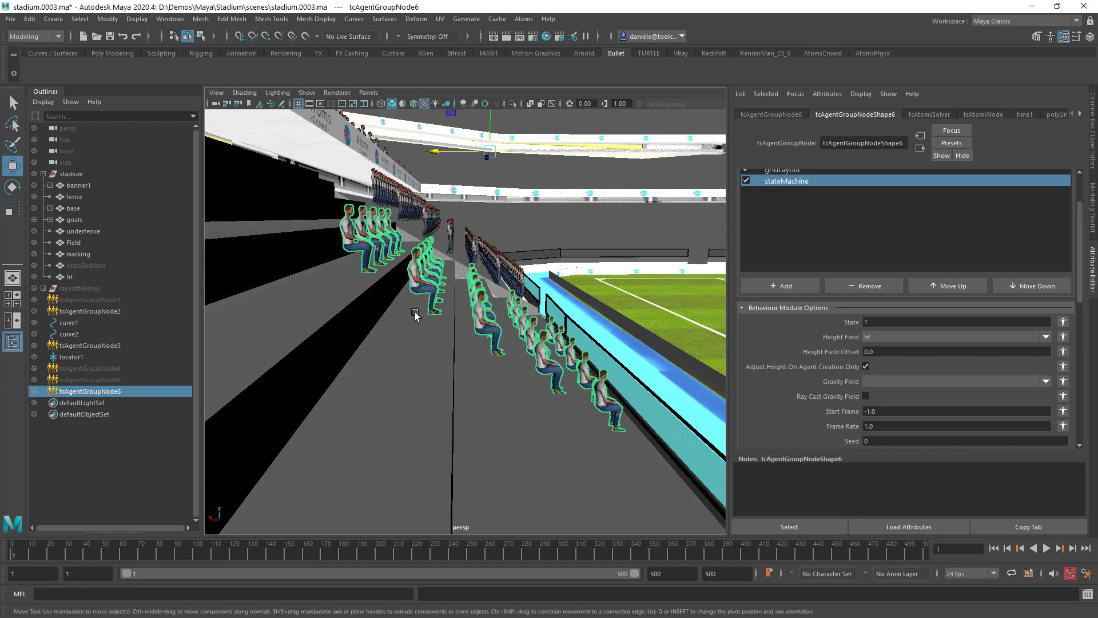
pyautogui.keyDown('alt'); pyautogui.moveTo(445, 318); pyautogui.dragTo(438, 313); pyautogui.keyUp('alt')
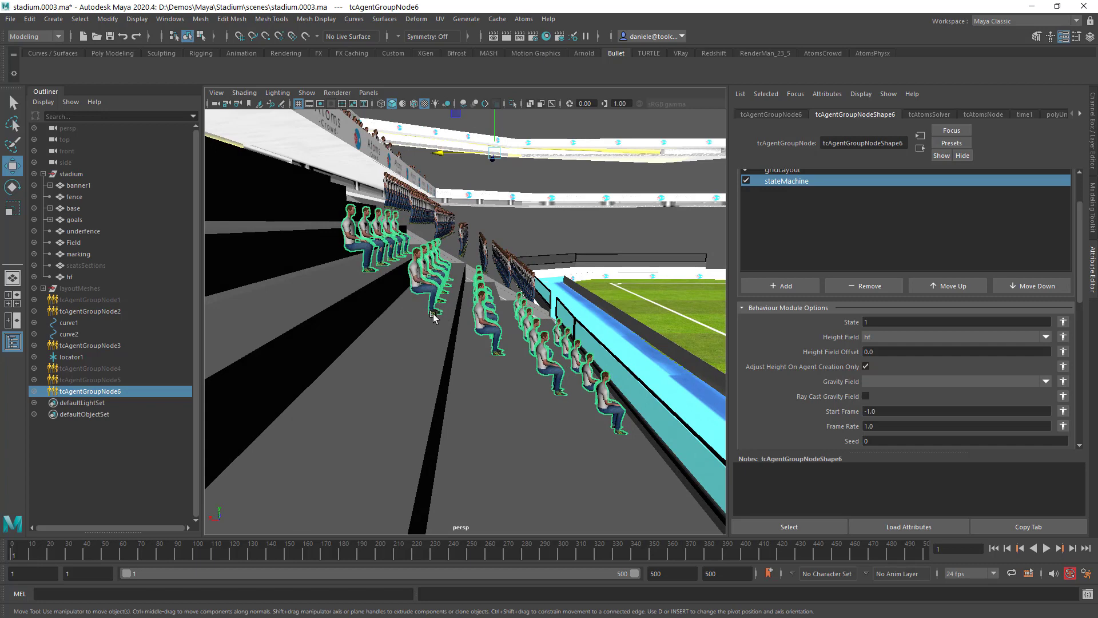
pyautogui.keyDown('alt'); pyautogui.moveTo(432, 305); pyautogui.dragTo(422, 302); pyautogui.keyUp('alt')
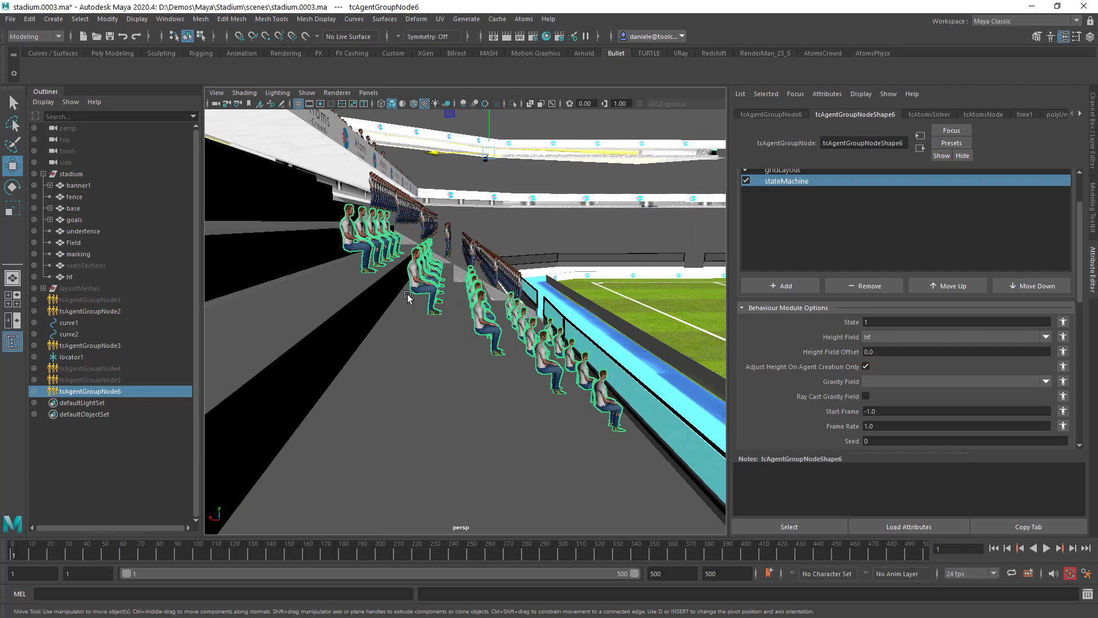
# Step: Key the stateMachine State of tcAgentGroupNode6 at value 1 on frames 1 and 22
pyautogui.rightClick(881, 328)
pyautogui.click(896, 333)
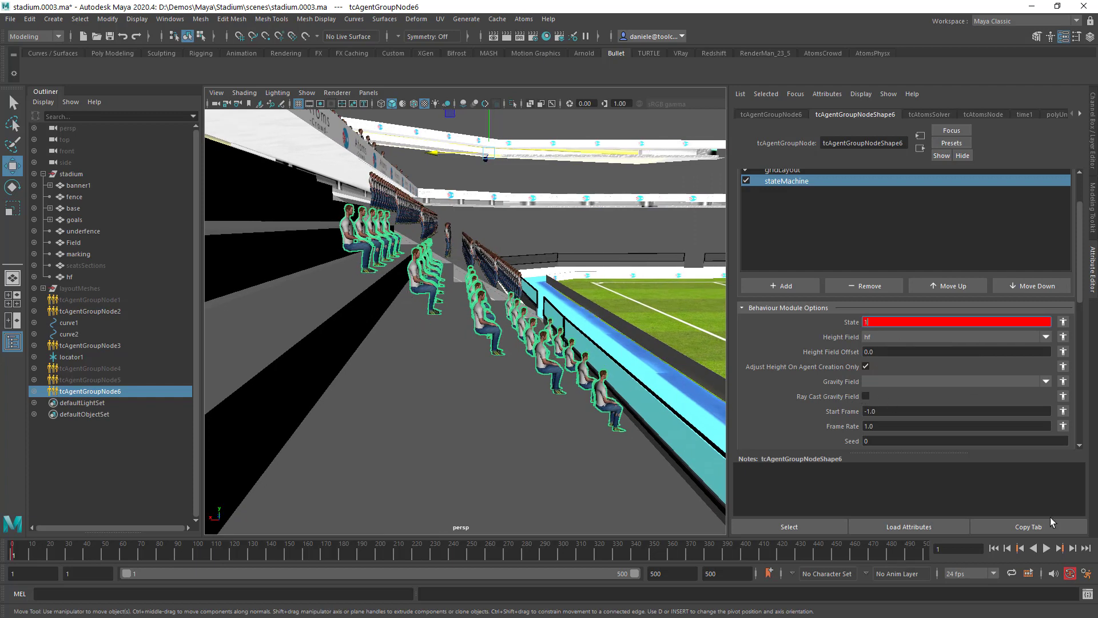
pyautogui.click(50, 552)
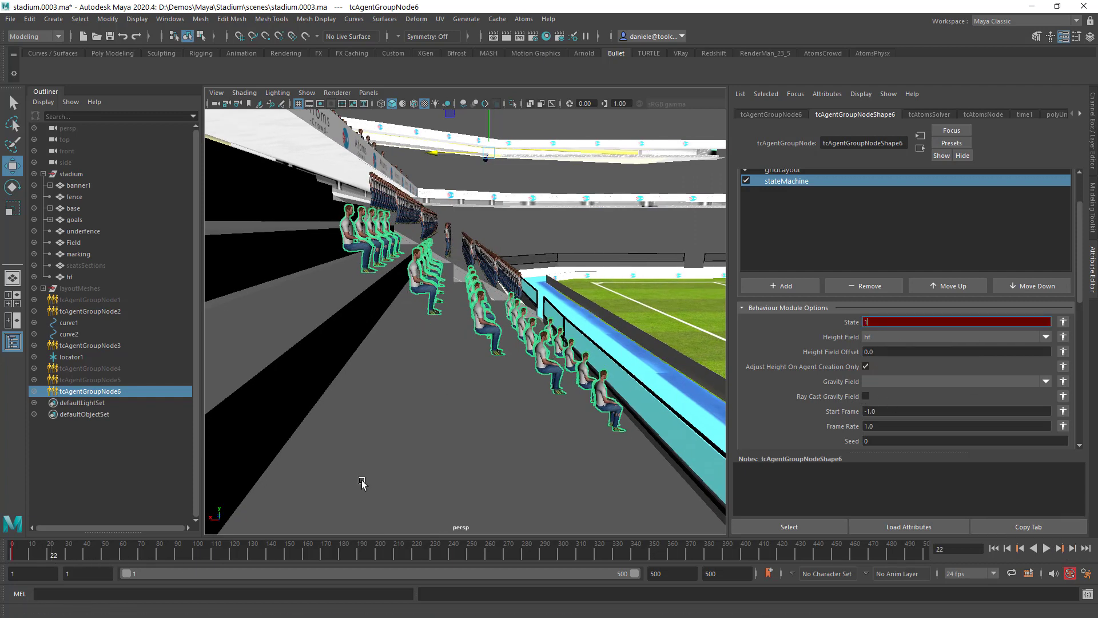
pyautogui.rightClick(938, 321)
pyautogui.click(952, 327)
# Step: Advance one frame past frame 22 and set the animated State of tcAgentGroupNode6 to 0
pyautogui.click(1072, 548)
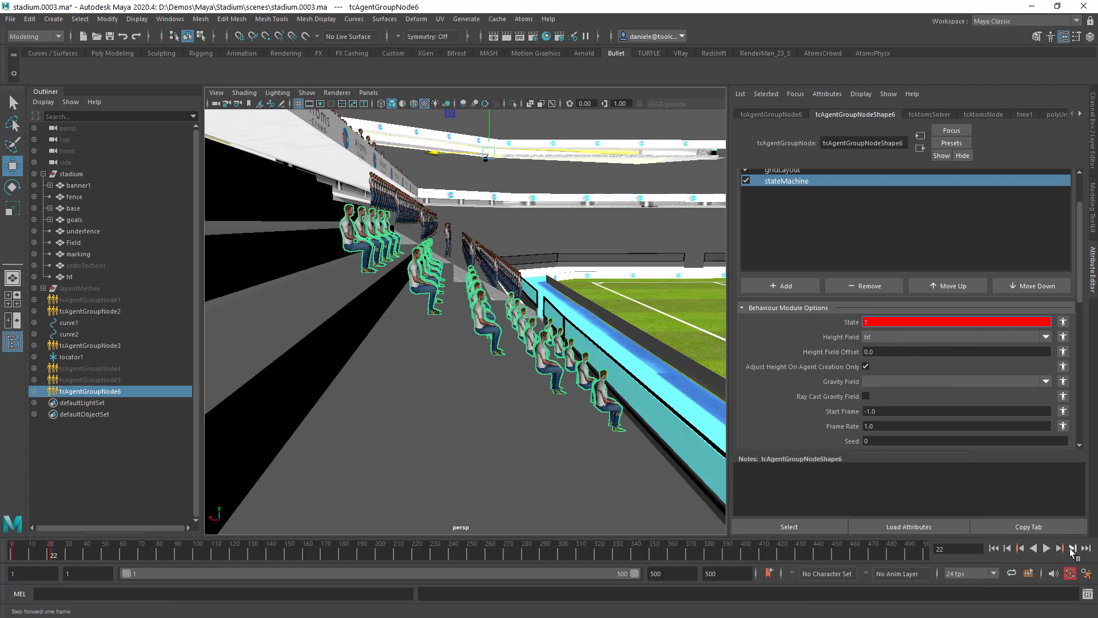
pyautogui.click(889, 323)
pyautogui.write('0')
pyautogui.press('Return')
# Step: Play the animation to check the agents' change from sitting to standing, and return to the first frame
pyautogui.click(1046, 548)
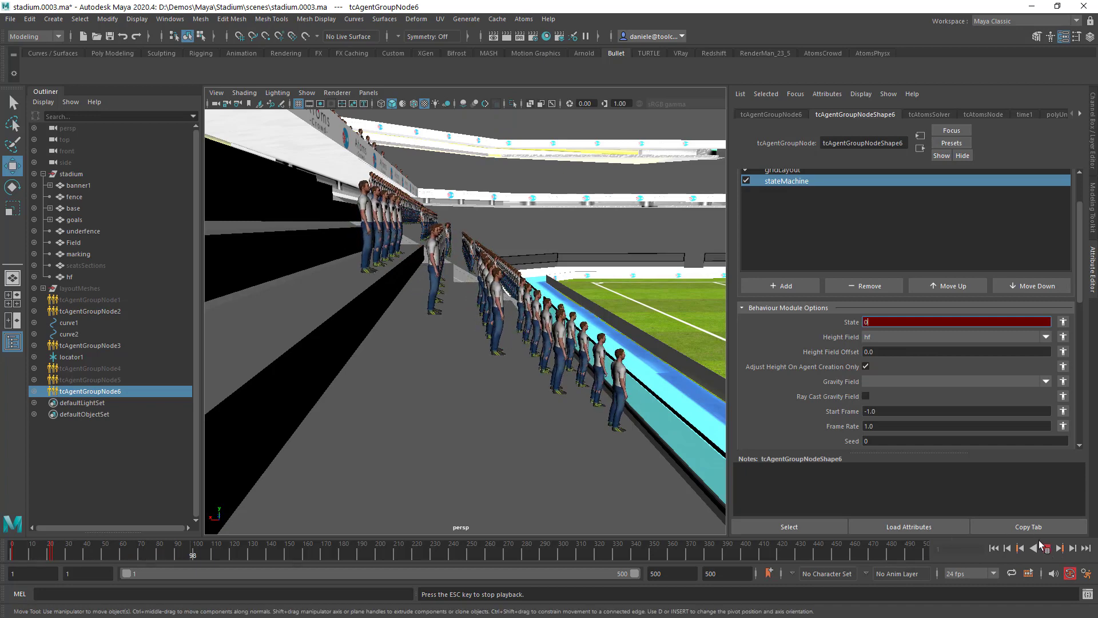
pyautogui.click(1046, 547)
pyautogui.click(995, 548)
pyautogui.keyDown('alt'); pyautogui.moveTo(506, 313); pyautogui.dragTo(503, 325, button='middle'); pyautogui.keyUp('alt')
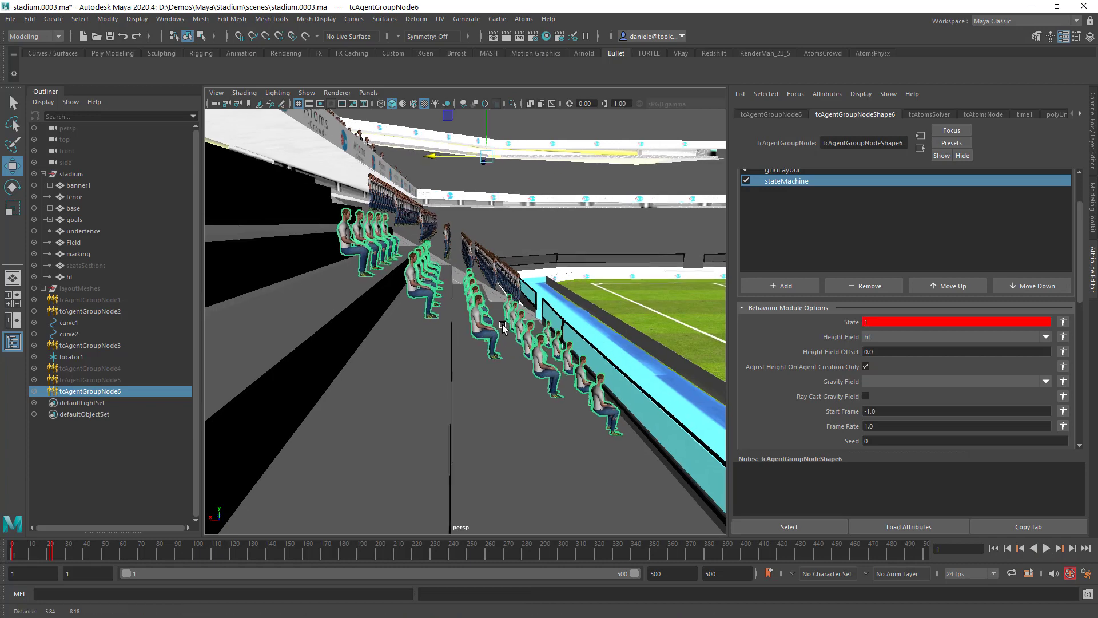
pyautogui.keyDown('alt'); pyautogui.moveTo(502, 325); pyautogui.dragTo(483, 325); pyautogui.keyUp('alt')
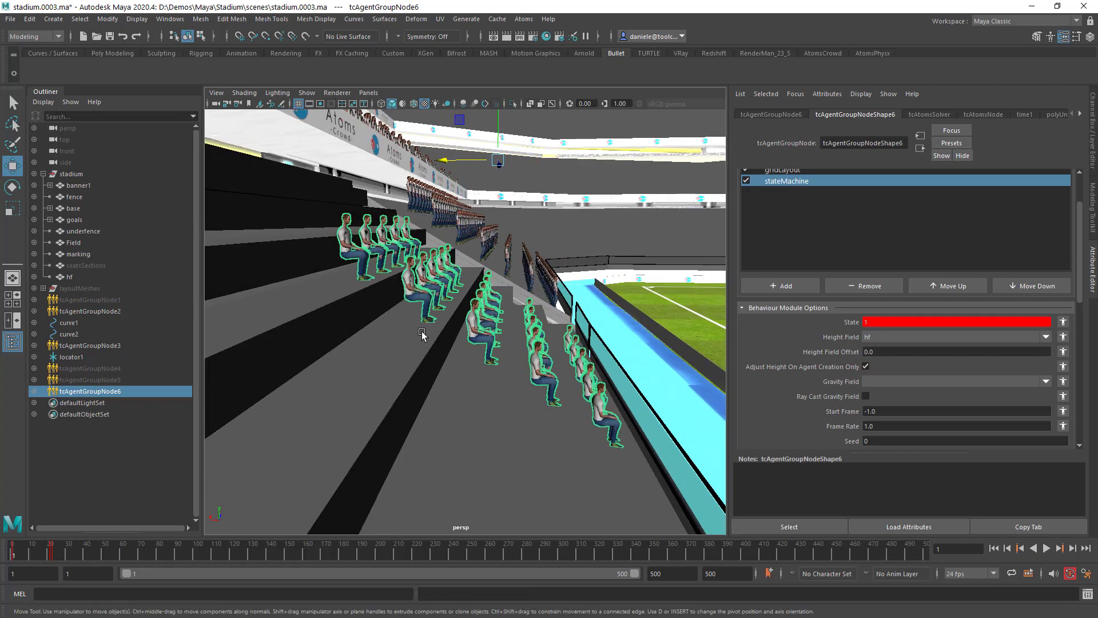
# Step: Show the seatsSections mesh again, play the animation to check the agents against the steps, and return to the first frame
pyautogui.click(99, 267)
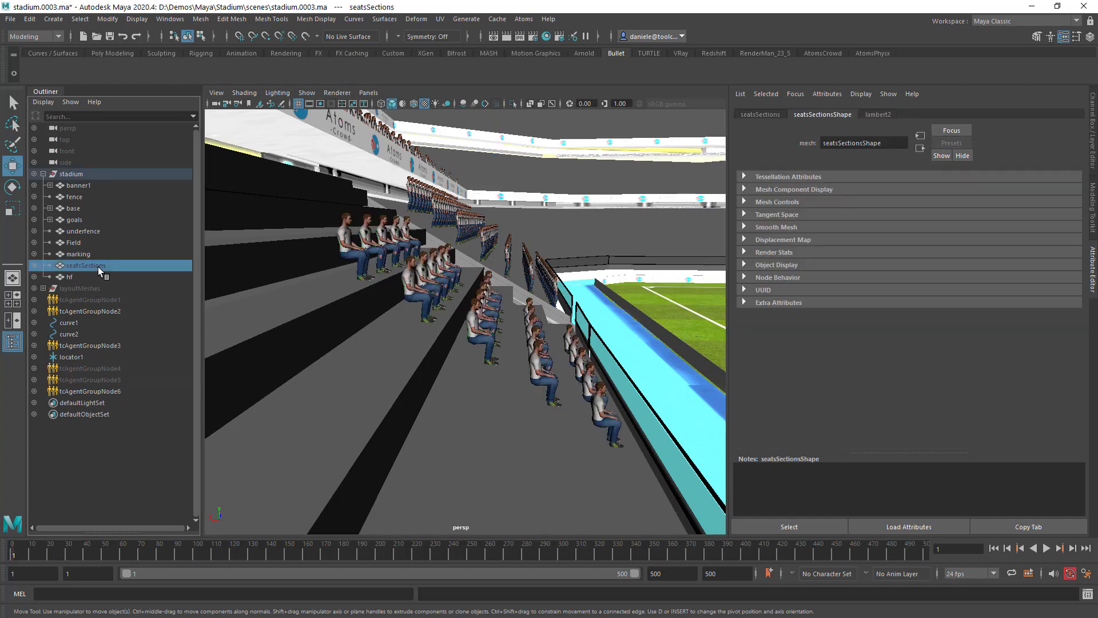
pyautogui.keyDown('alt'); pyautogui.moveTo(396, 293); pyautogui.dragTo(415, 281); pyautogui.keyUp('alt')
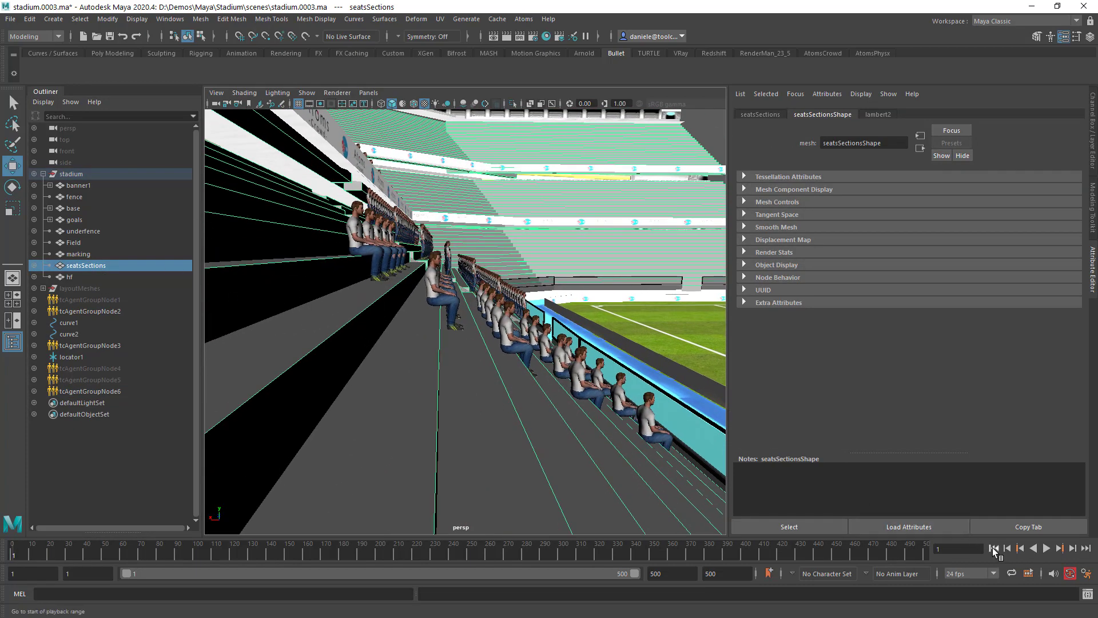
pyautogui.click(1047, 548)
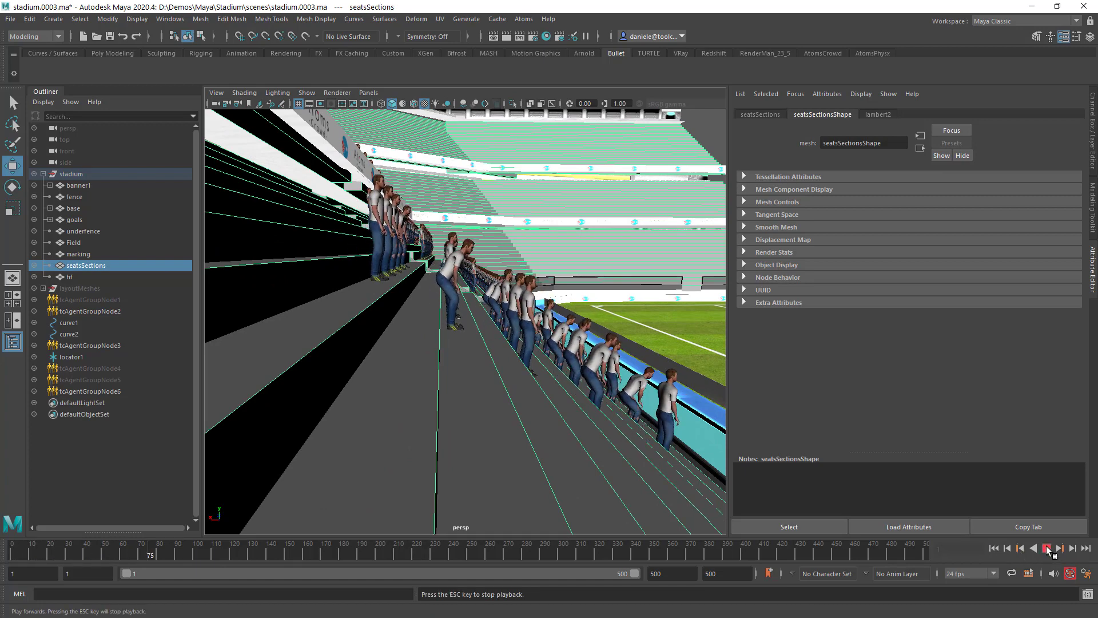
pyautogui.click(1047, 550)
pyautogui.click(995, 549)
pyautogui.keyDown('alt'); pyautogui.moveTo(570, 351); pyautogui.dragTo(532, 372); pyautogui.keyUp('alt')
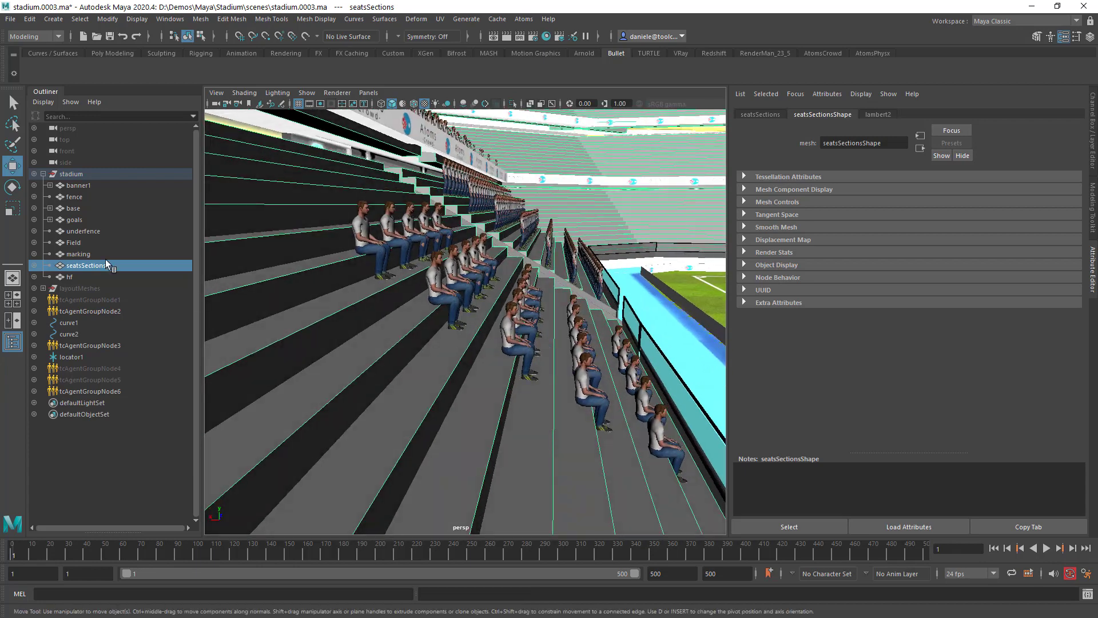
# Step: Add a per-agent override to the stateMachine State of tcAgentGroupNode6, setting agents 3 to 6 to 0
pyautogui.click(98, 390)
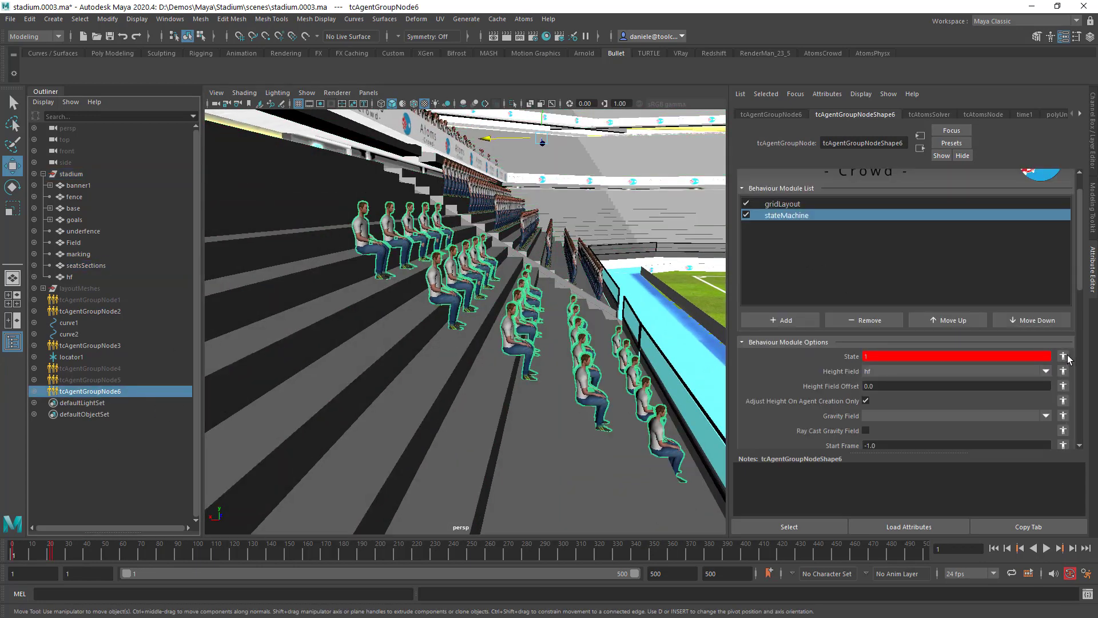
pyautogui.rightClick(1051, 357)
pyautogui.click(928, 378)
pyautogui.moveTo(822, 333); pyautogui.dragTo(824, 446)
pyautogui.click(812, 373)
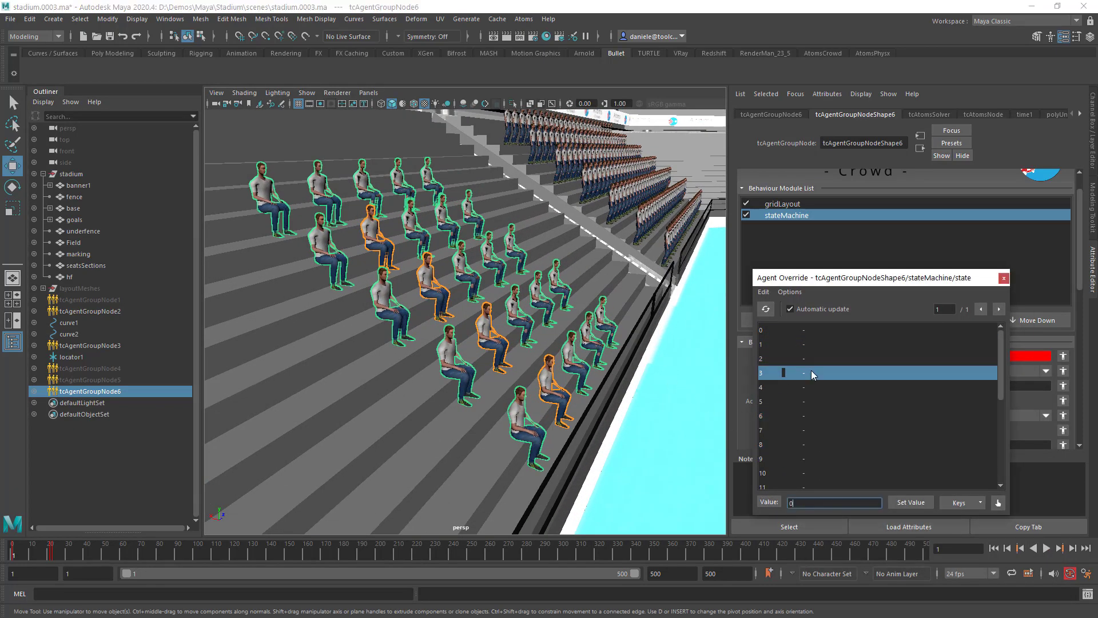
pyautogui.moveTo(813, 373); pyautogui.dragTo(801, 415)
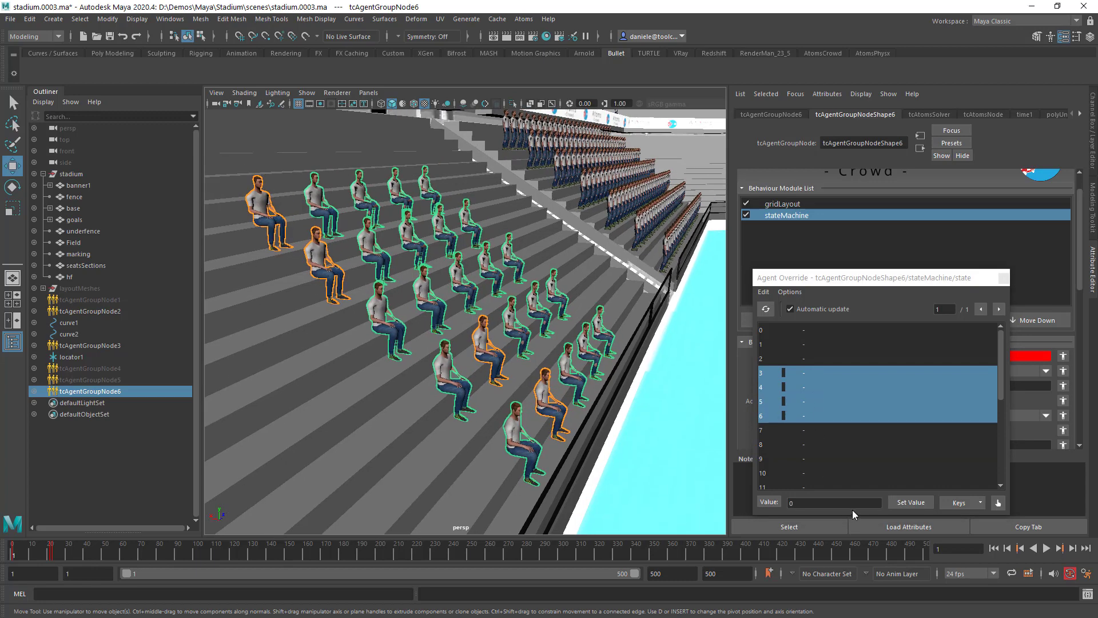
pyautogui.click(904, 503)
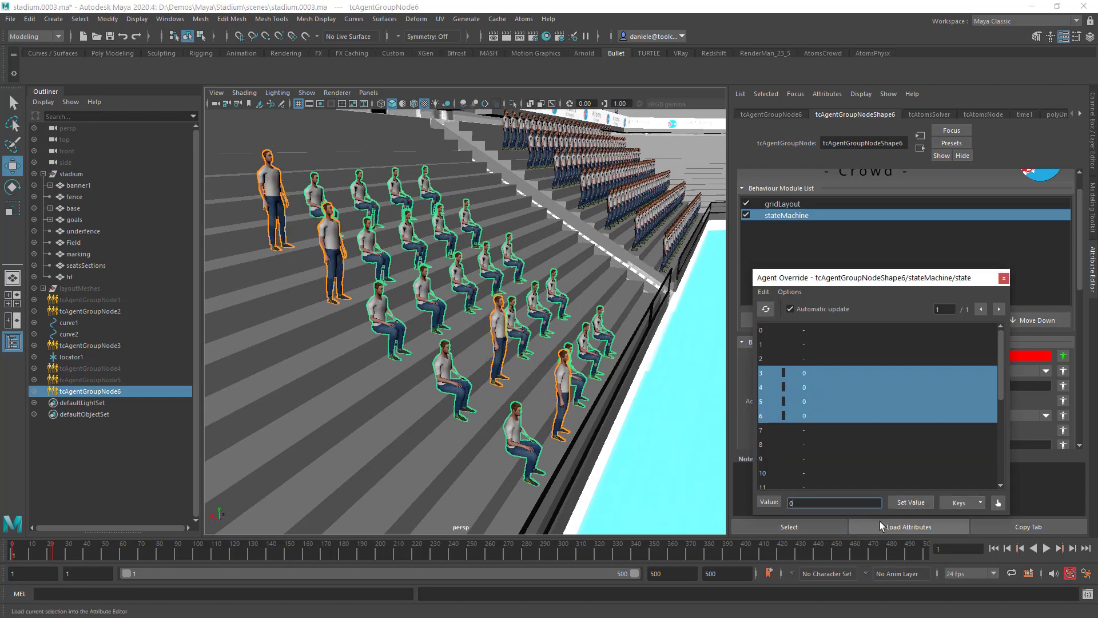
# Step: Key the State override of agents 3 to 6 at value 0 on frames 1 and 34
pyautogui.click(947, 507)
pyautogui.click(958, 517)
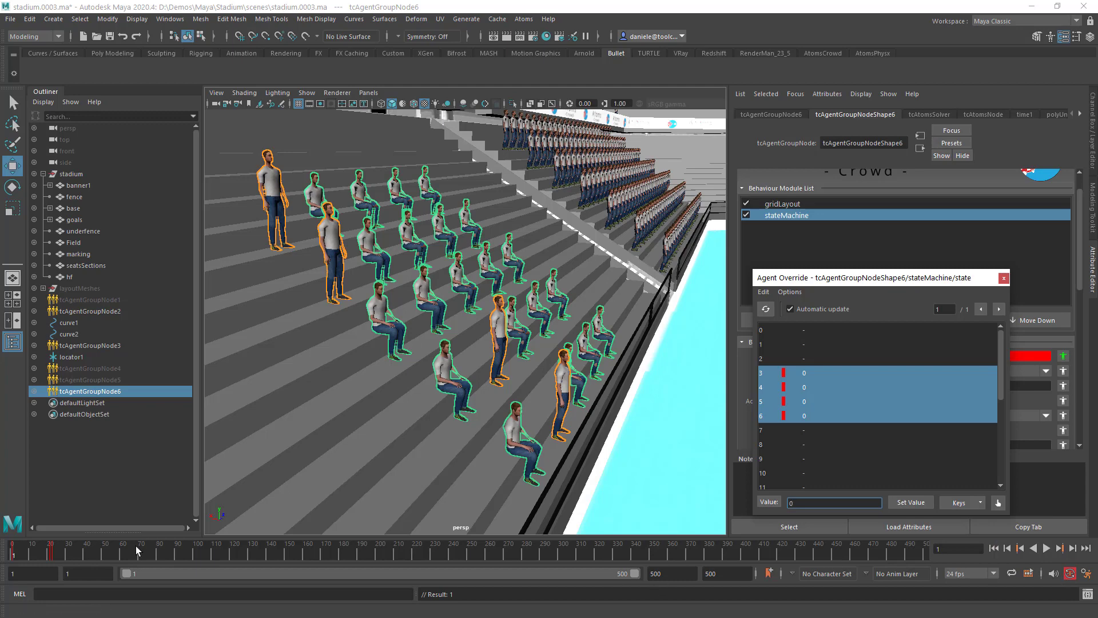
pyautogui.click(75, 554)
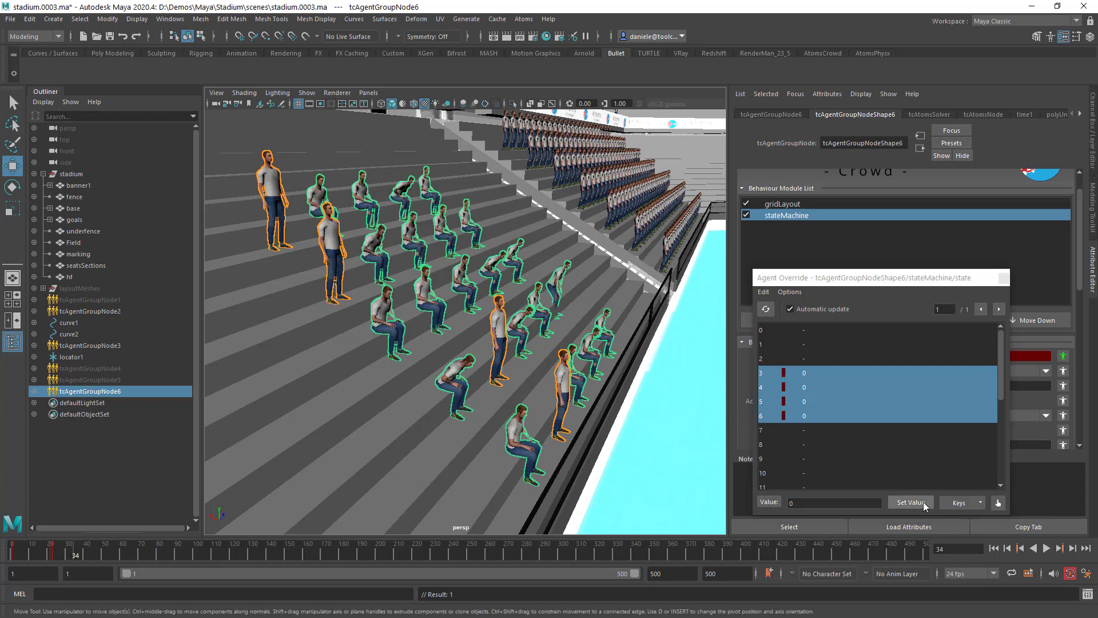
pyautogui.click(960, 503)
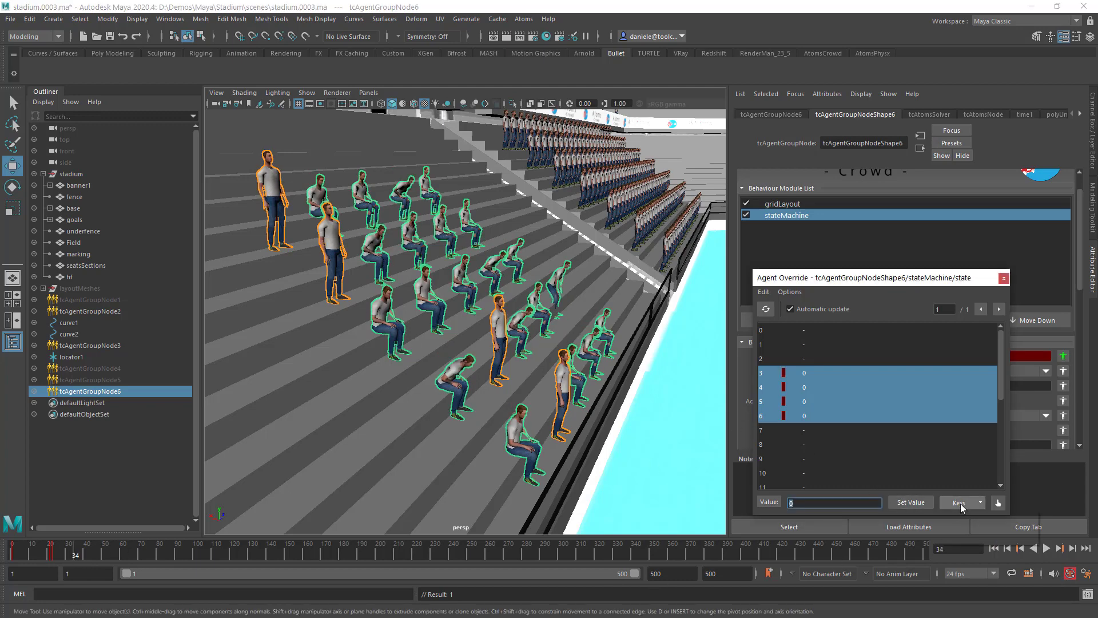
pyautogui.click(968, 517)
# Step: Advance to frame 35 and set the animated State override of agents 3 to 6 to 1
pyautogui.click(1073, 550)
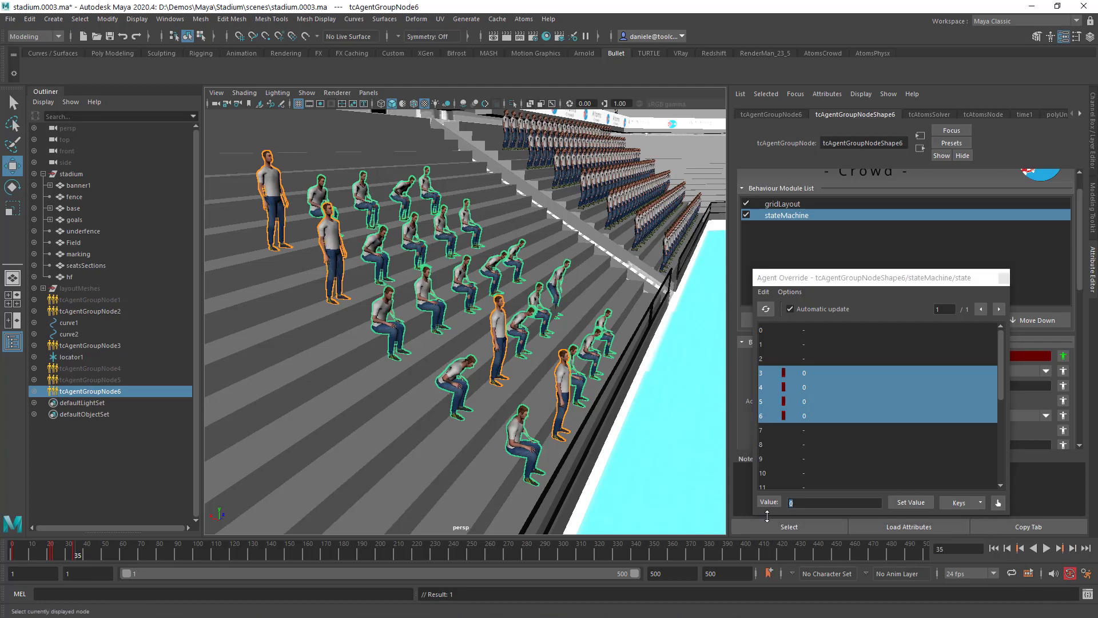
pyautogui.doubleClick(805, 507)
pyautogui.press('Return')
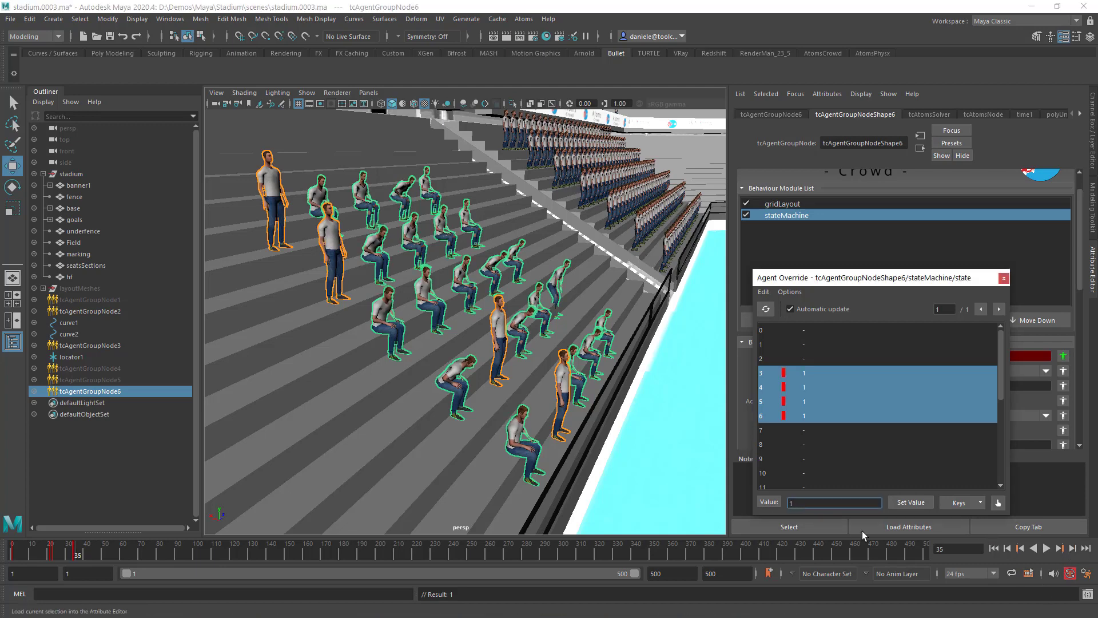
# Step: Play the animation from the first frame to check the overridden agents against the rest of the group, and return to the start
pyautogui.click(996, 549)
pyautogui.click(1045, 551)
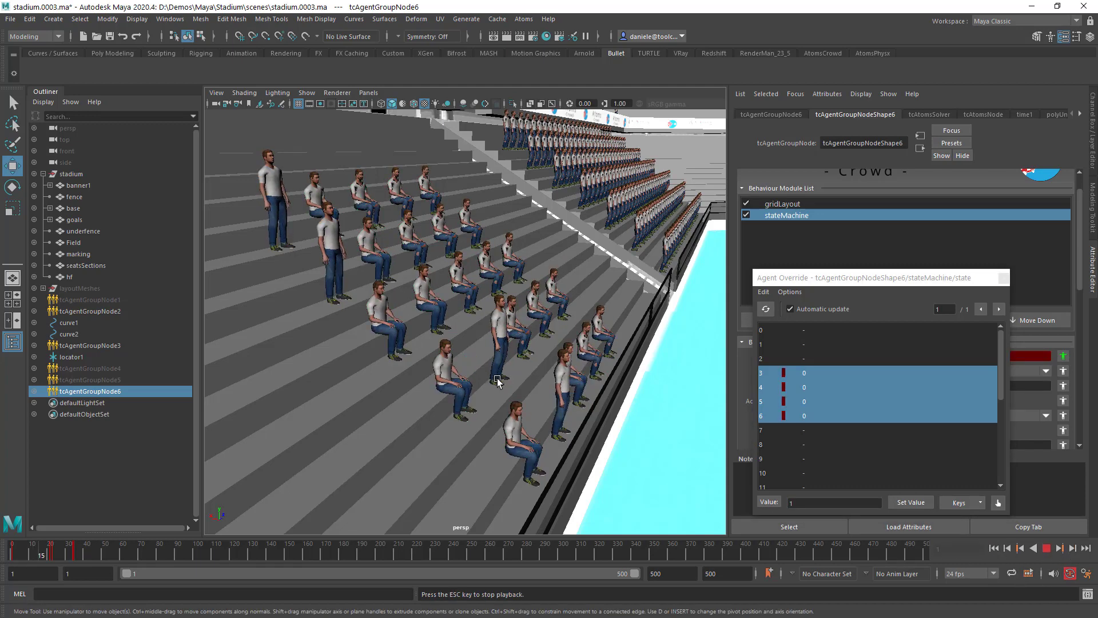
pyautogui.keyDown('alt'); pyautogui.moveTo(496, 379); pyautogui.dragTo(491, 413); pyautogui.keyUp('alt')
pyautogui.click(1046, 551)
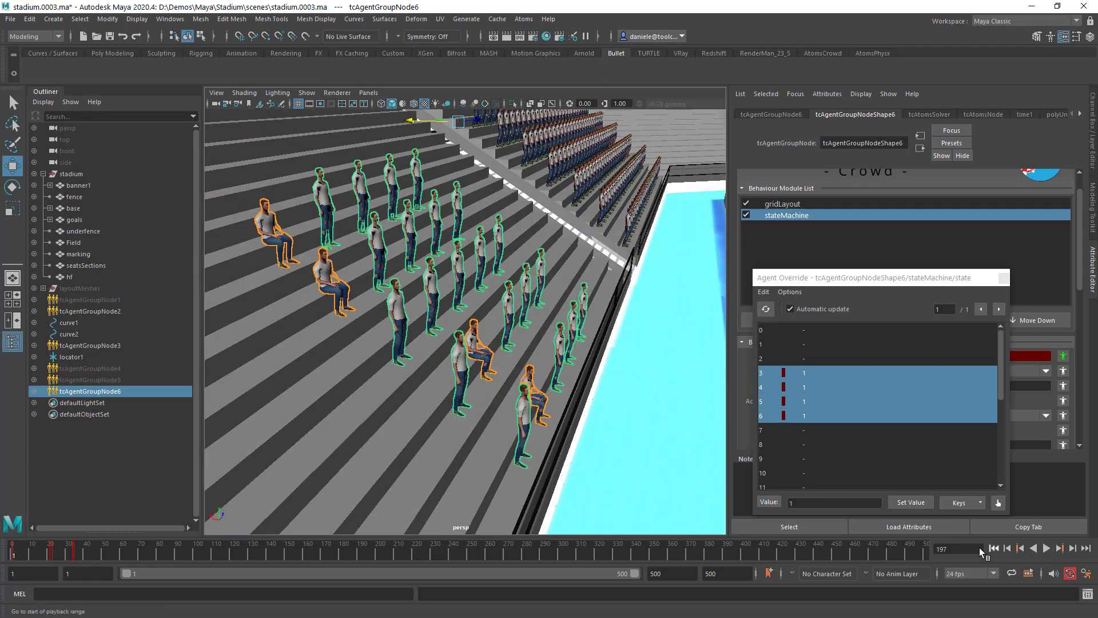
pyautogui.click(994, 549)
# Step: Randomize the State override of agents 18 to 24 within the range 2 to 5 and close the override window
pyautogui.keyDown('alt'); pyautogui.moveTo(572, 389); pyautogui.dragTo(532, 373); pyautogui.keyUp('alt')
pyautogui.scroll(-4, 844, 389)
pyautogui.moveTo(824, 428); pyautogui.dragTo(832, 472)
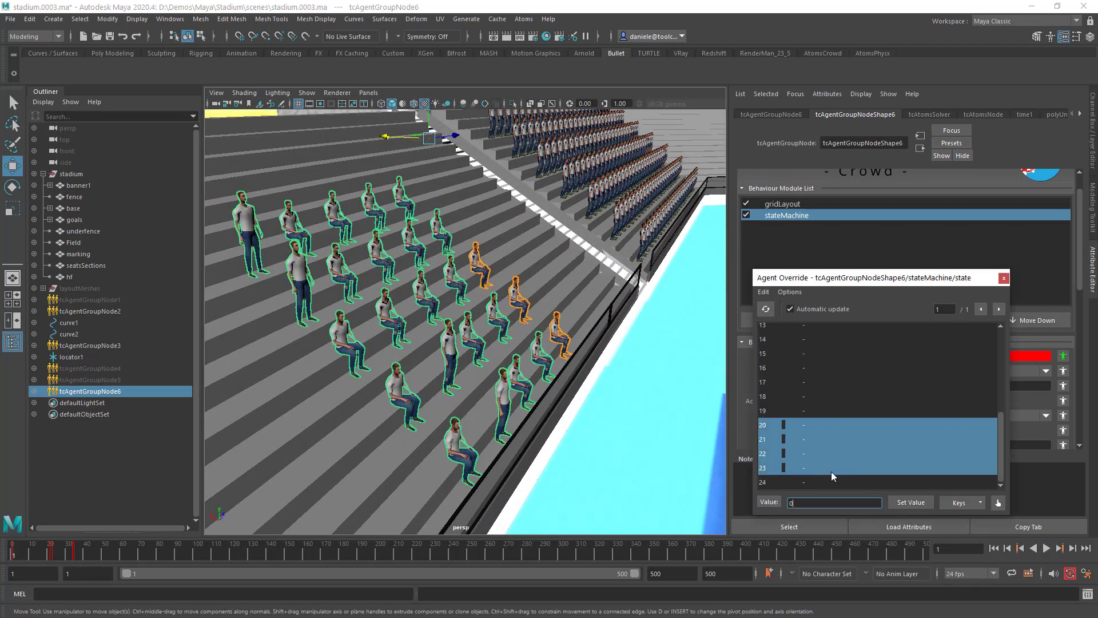
pyautogui.moveTo(834, 397); pyautogui.dragTo(830, 423)
pyautogui.keyDown('alt'); pyautogui.moveTo(472, 304); pyautogui.dragTo(447, 320); pyautogui.keyUp('alt')
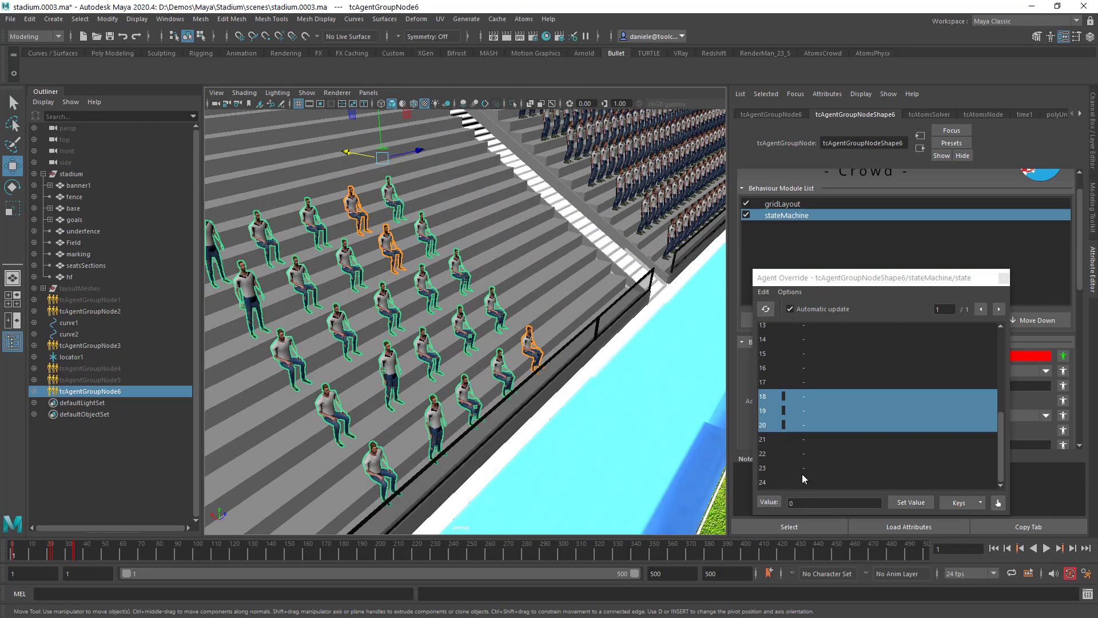
pyautogui.moveTo(811, 401); pyautogui.dragTo(819, 477)
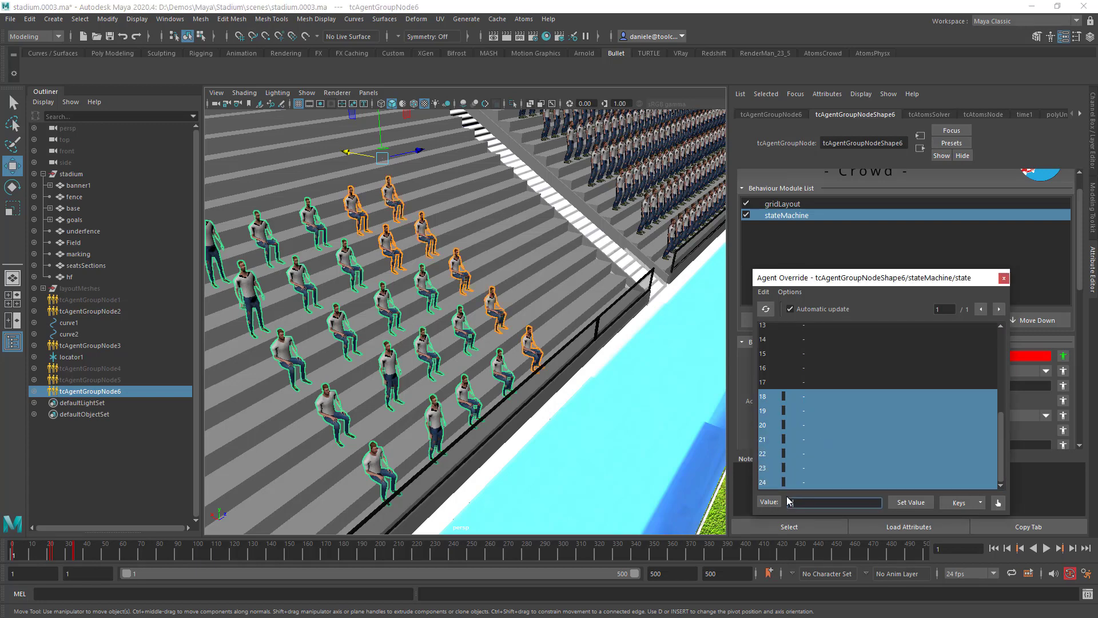
pyautogui.click(769, 502)
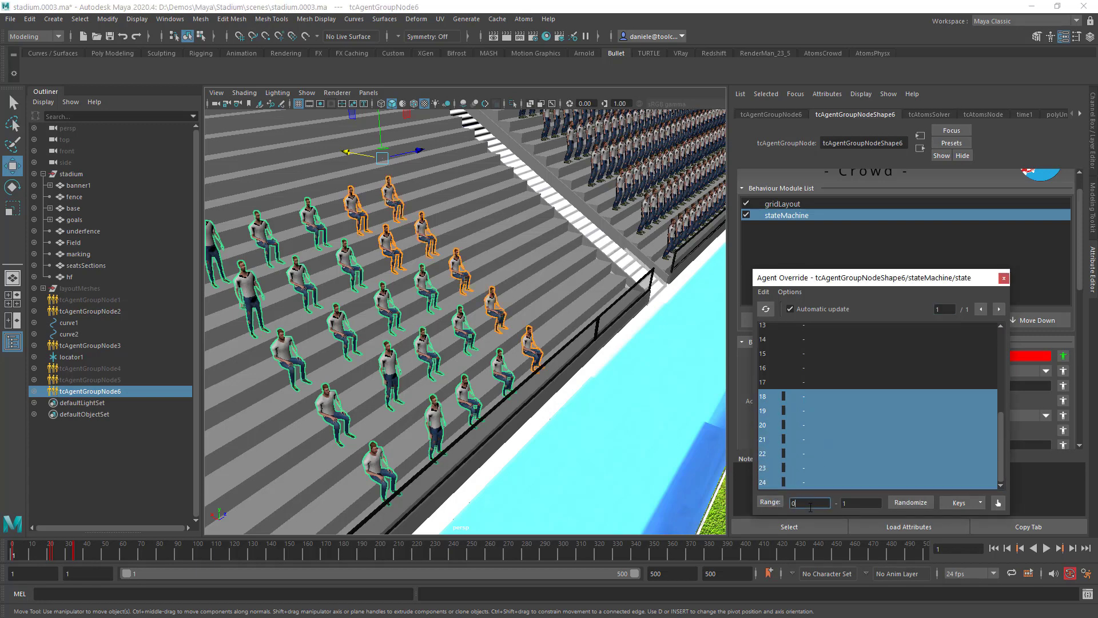
pyautogui.write('2')
pyautogui.click(863, 502)
pyautogui.click(909, 502)
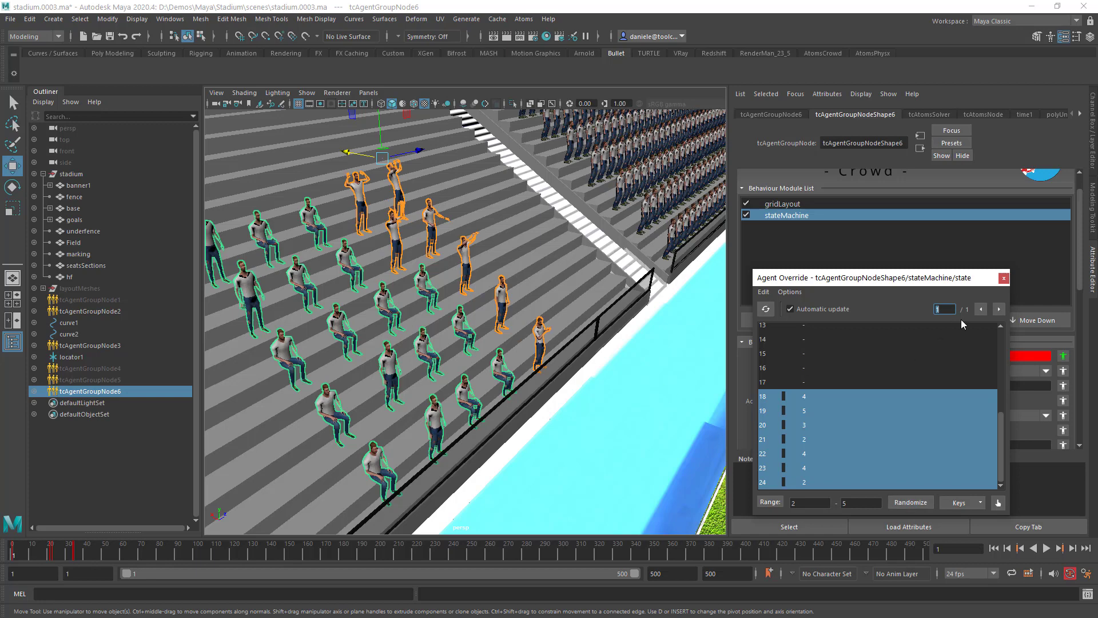
pyautogui.click(1004, 279)
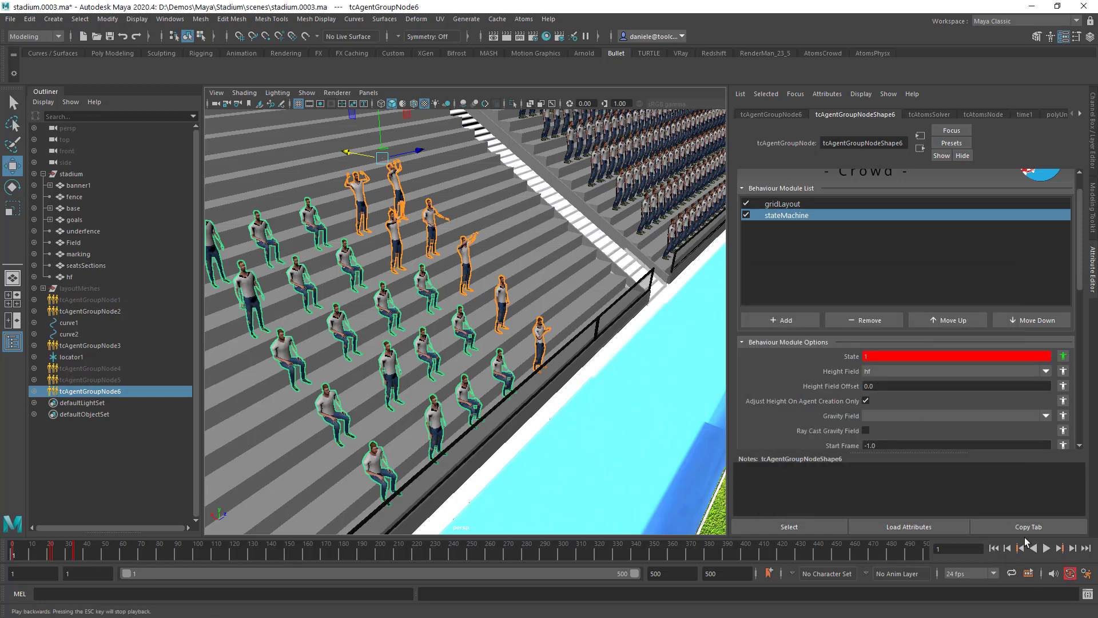
# Step: Play the animation to check the randomized states alongside the standing and sitting agents
pyautogui.click(1047, 548)
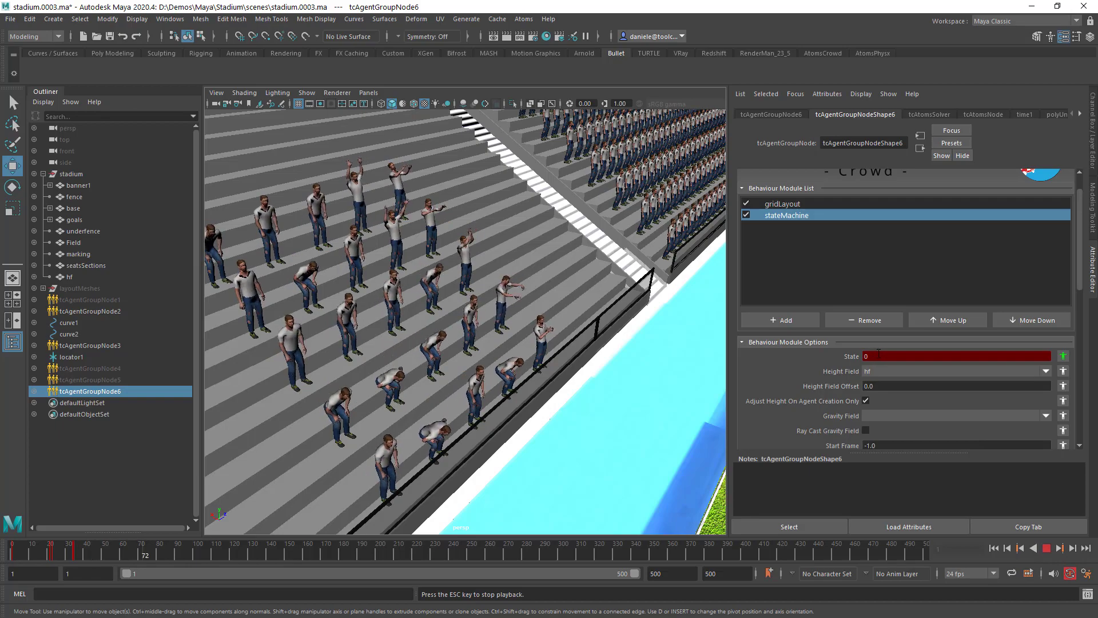
pyautogui.scroll(-2, 606, 350)
pyautogui.moveTo(566, 353)
pyautogui.keyDown('alt'); pyautogui.mouseDown()
pyautogui.moveTo(497, 340)
pyautogui.moveTo(563, 337)
pyautogui.mouseUp(); pyautogui.keyUp('alt')
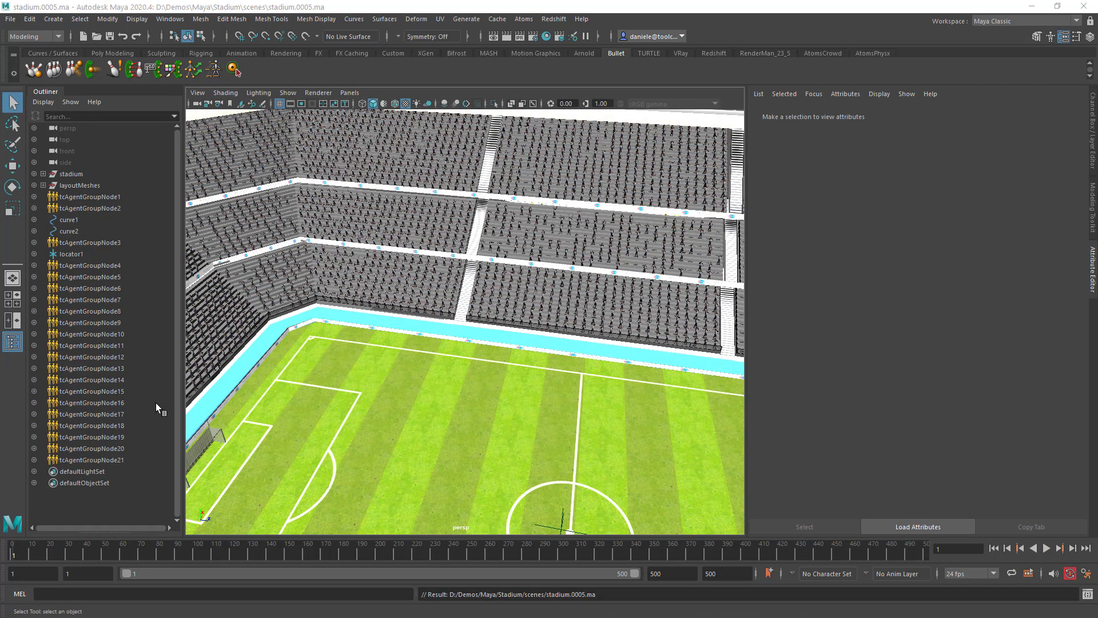
# Step: Select agent groups between tcAgentGroupNode5 and tcAgentGroupNode14 in turn in stadium.0005.ma to see which stand section each one fills
pyautogui.keyDown('alt'); pyautogui.moveTo(354, 295); pyautogui.dragTo(321, 255); pyautogui.keyUp('alt')
pyautogui.keyDown('alt'); pyautogui.moveTo(321, 256); pyautogui.dragTo(411, 291, button='middle'); pyautogui.keyUp('alt')
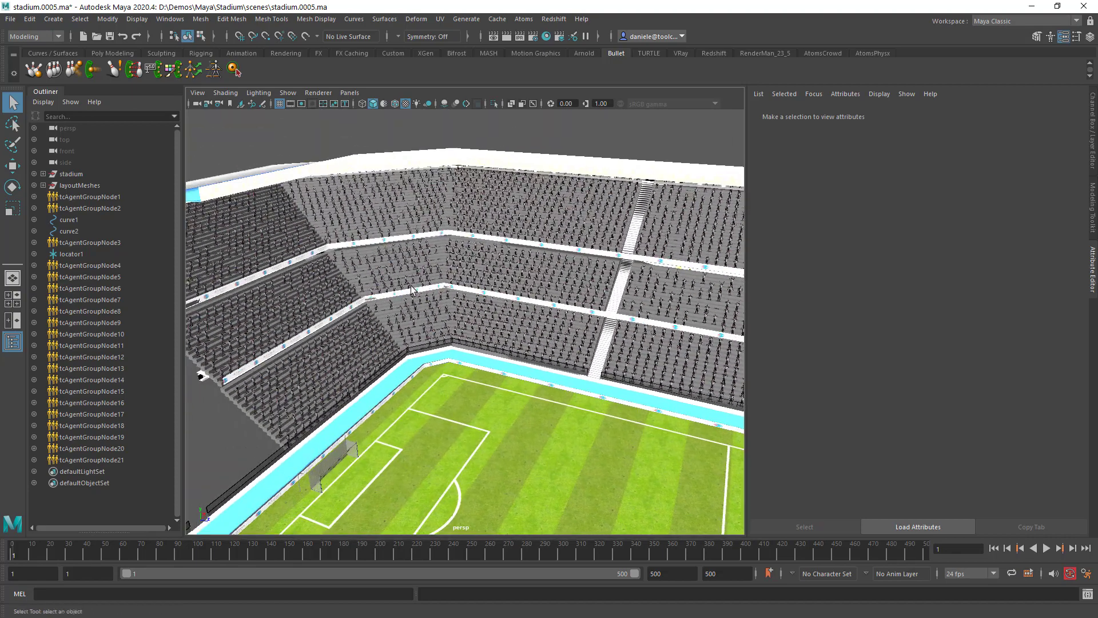
pyautogui.keyDown('alt'); pyautogui.moveTo(411, 291); pyautogui.dragTo(481, 276); pyautogui.keyUp('alt')
pyautogui.click(118, 276)
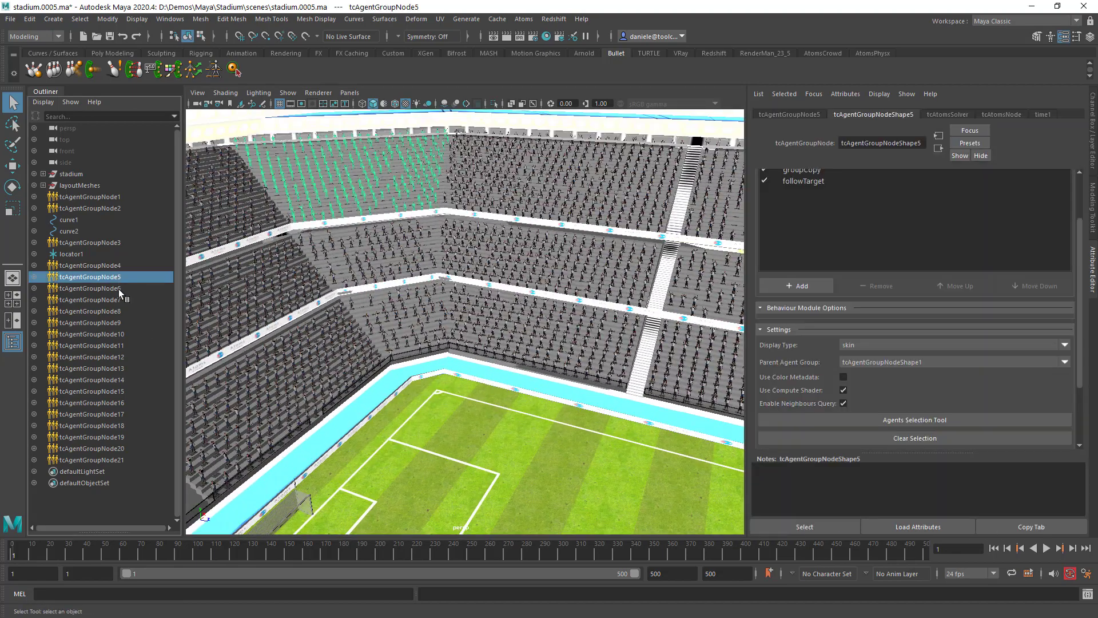
pyautogui.click(93, 300)
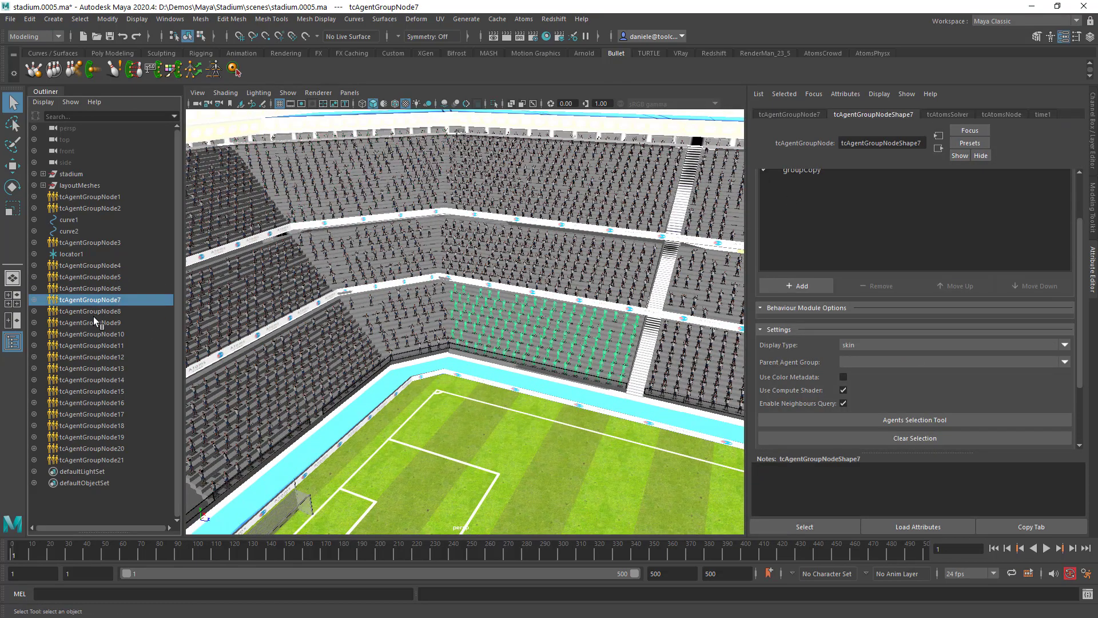
pyautogui.keyDown('alt'); pyautogui.moveTo(590, 281); pyautogui.dragTo(542, 296, button='middle'); pyautogui.keyUp('alt')
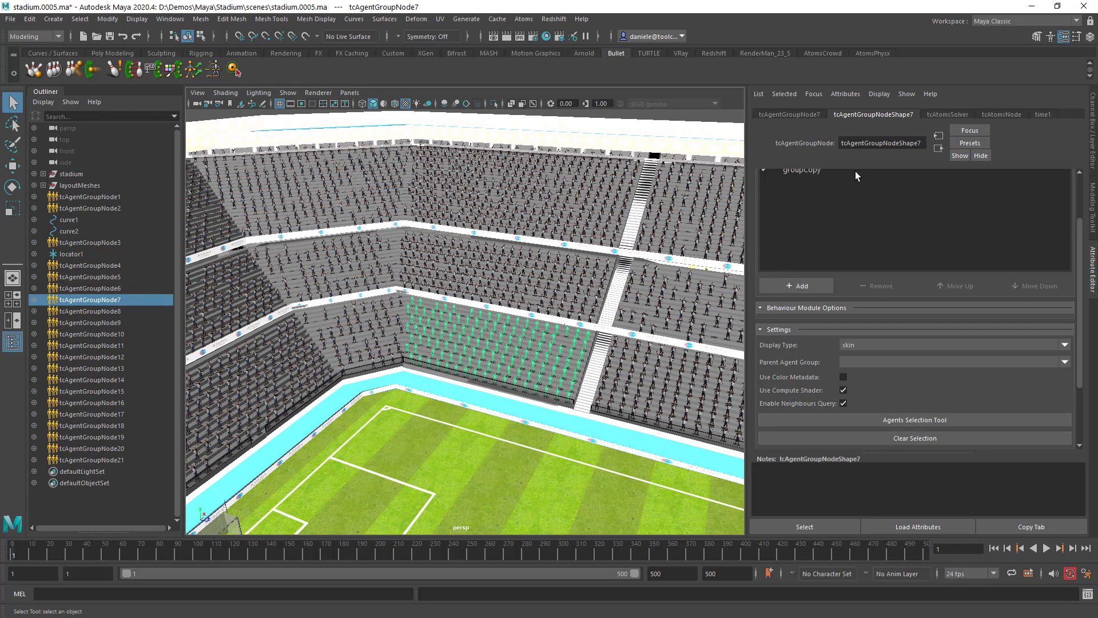
pyautogui.scroll(2, 856, 173)
pyautogui.click(121, 313)
pyautogui.click(119, 324)
pyautogui.click(119, 345)
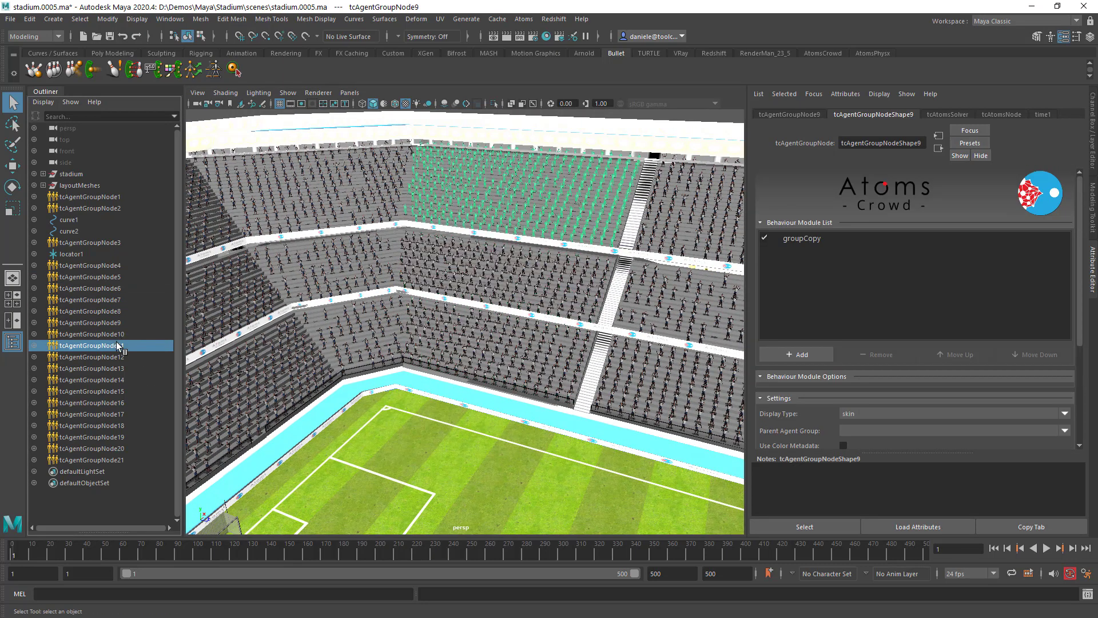
pyautogui.click(101, 369)
pyautogui.click(125, 381)
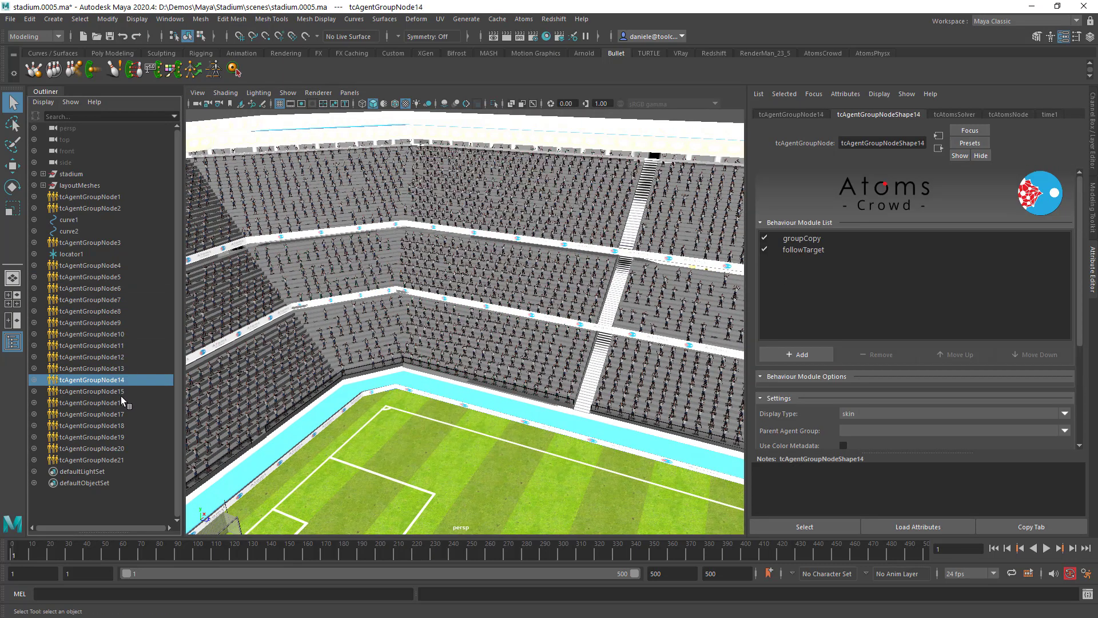
# Step: Inspect the crowd around the corner and side stands, including the tcAgentGroupNode17 section, and clear the selection
pyautogui.keyDown('alt'); pyautogui.moveTo(232, 389); pyautogui.dragTo(260, 256, button='middle'); pyautogui.keyUp('alt')
pyautogui.keyDown('alt'); pyautogui.moveTo(260, 257); pyautogui.dragTo(532, 289); pyautogui.keyUp('alt')
pyautogui.keyDown('alt'); pyautogui.moveTo(532, 290); pyautogui.dragTo(400, 264, button='middle'); pyautogui.keyUp('alt')
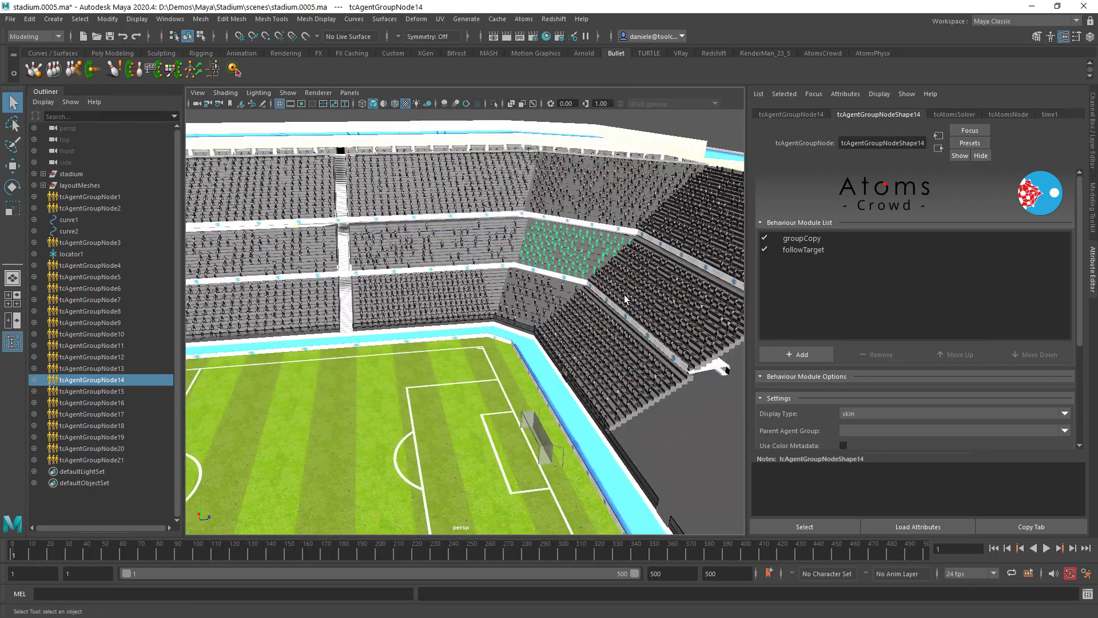
pyautogui.click(671, 307)
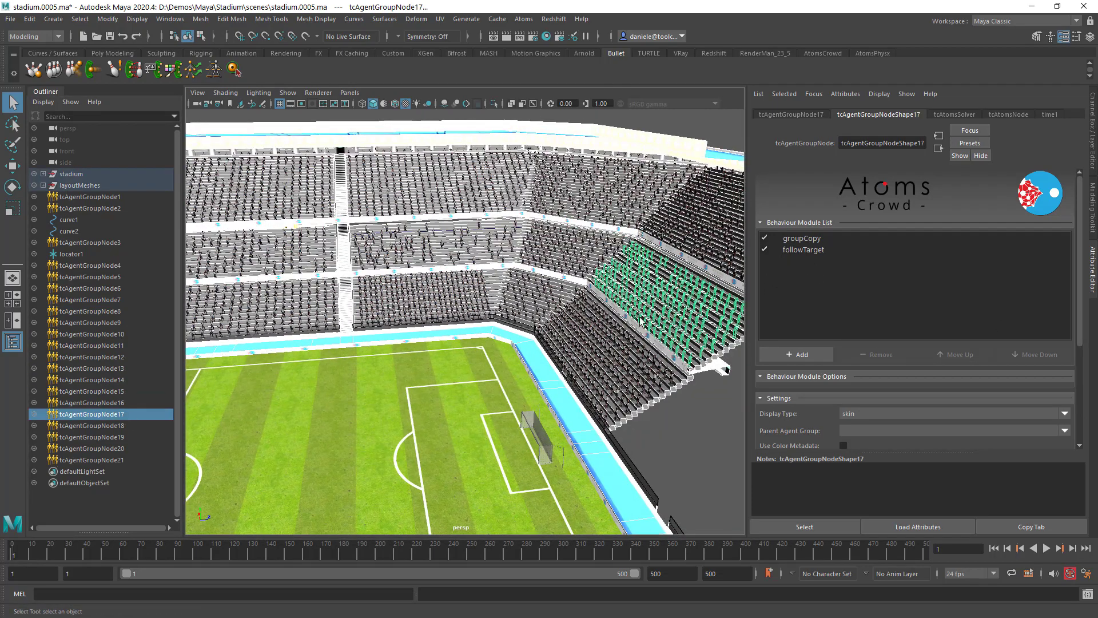
pyautogui.keyDown('alt'); pyautogui.moveTo(641, 321); pyautogui.dragTo(628, 291); pyautogui.keyUp('alt')
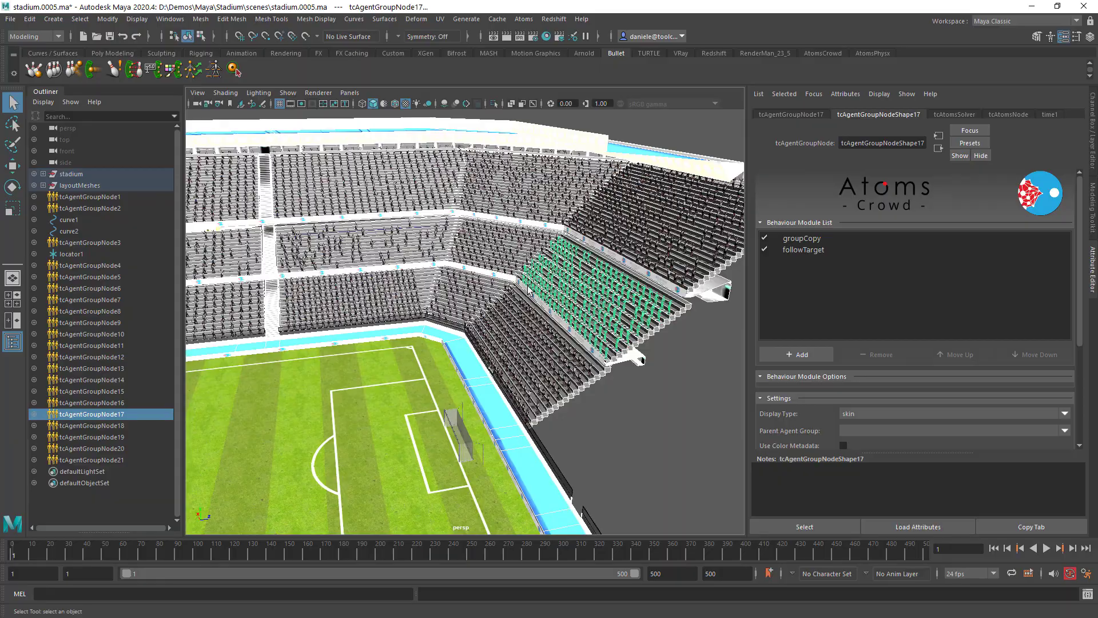
pyautogui.keyDown('alt'); pyautogui.moveTo(554, 263); pyautogui.dragTo(735, 259, button='middle'); pyautogui.keyUp('alt')
pyautogui.keyDown('alt'); pyautogui.moveTo(224, 290); pyautogui.dragTo(391, 294, button='middle'); pyautogui.keyUp('alt')
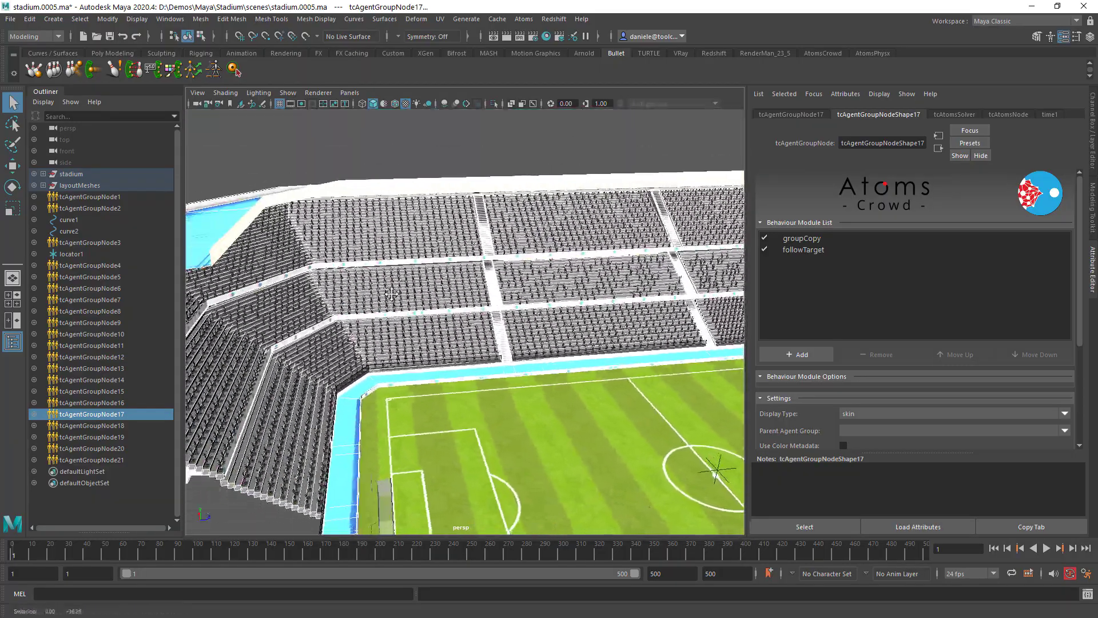
pyautogui.keyDown('alt'); pyautogui.moveTo(392, 294); pyautogui.dragTo(501, 297, button='right'); pyautogui.keyUp('alt')
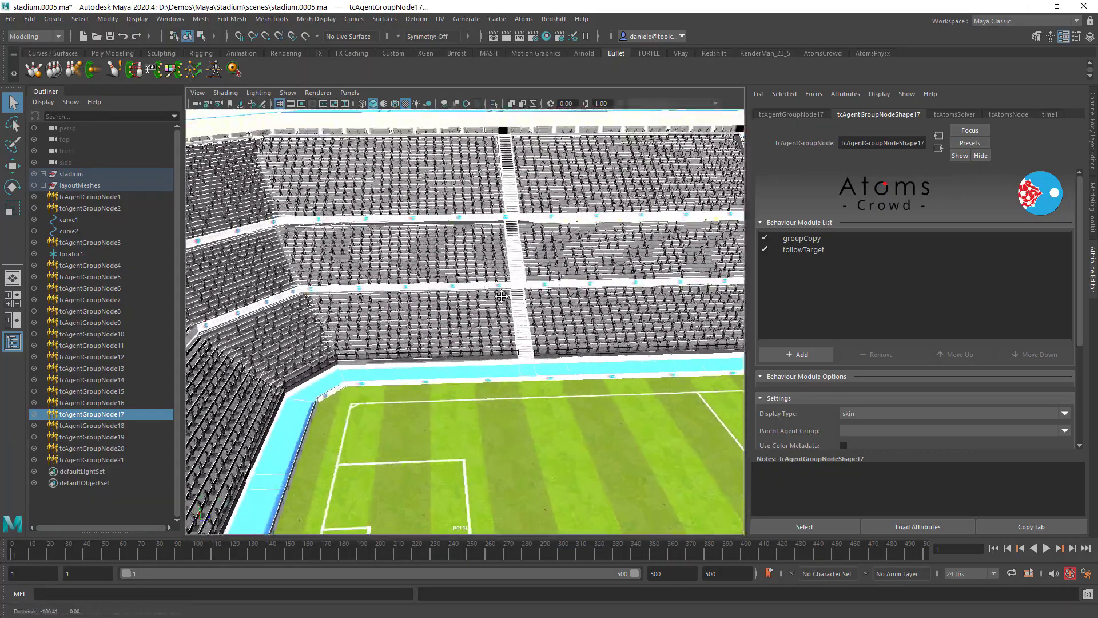
pyautogui.keyDown('alt'); pyautogui.moveTo(501, 297); pyautogui.dragTo(536, 287, button='middle'); pyautogui.keyUp('alt')
pyautogui.keyDown('alt'); pyautogui.moveTo(417, 328); pyautogui.dragTo(446, 235, button='right'); pyautogui.keyUp('alt')
pyautogui.click(456, 235)
pyautogui.click(116, 504)
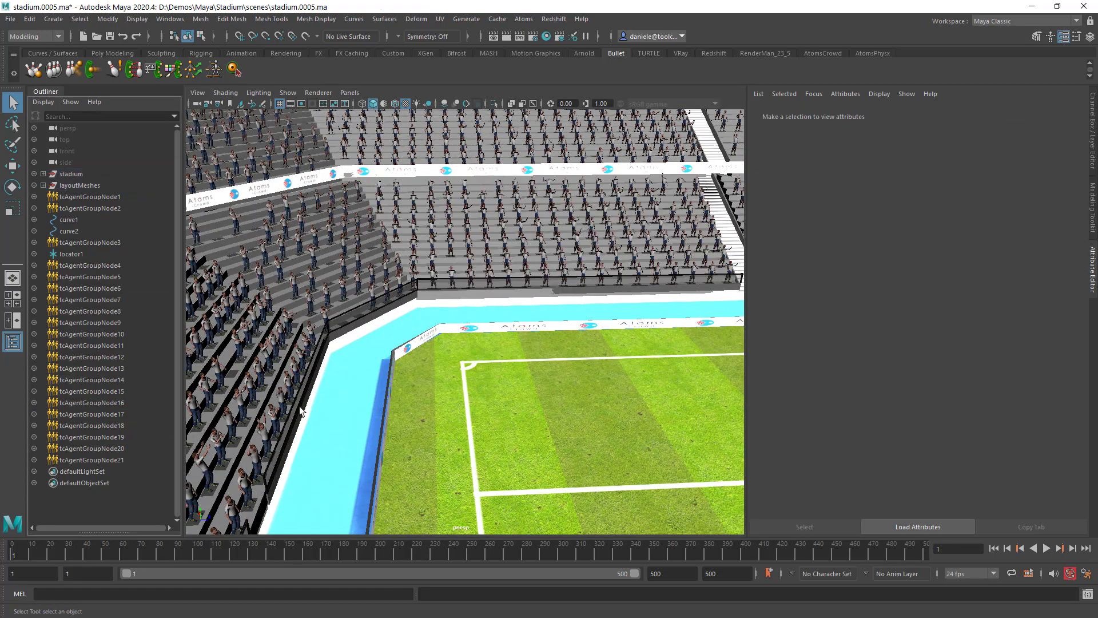
# Step: Examine the agents' poses and placement on the lower stand rows up close
pyautogui.keyDown('alt'); pyautogui.moveTo(602, 214); pyautogui.dragTo(515, 252); pyautogui.keyUp('alt')
pyautogui.keyDown('alt'); pyautogui.moveTo(515, 251); pyautogui.dragTo(504, 291, button='right'); pyautogui.keyUp('alt')
pyautogui.moveTo(504, 292)
pyautogui.keyDown('alt'); pyautogui.mouseDown(button='middle')
pyautogui.moveTo(542, 269)
pyautogui.moveTo(517, 274)
pyautogui.mouseUp(button='middle'); pyautogui.keyUp('alt')
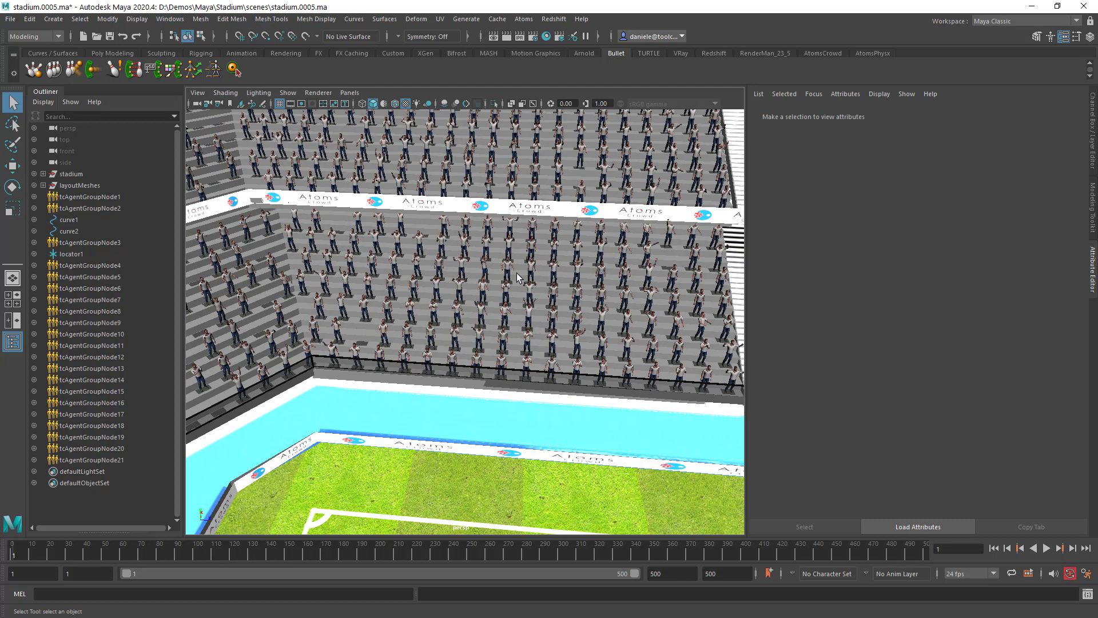
pyautogui.press('alt')
pyautogui.keyDown('alt'); pyautogui.moveTo(534, 311); pyautogui.dragTo(575, 297, button='right'); pyautogui.keyUp('alt')
pyautogui.keyDown('alt'); pyautogui.moveTo(575, 297); pyautogui.dragTo(567, 297, button='middle'); pyautogui.keyUp('alt')
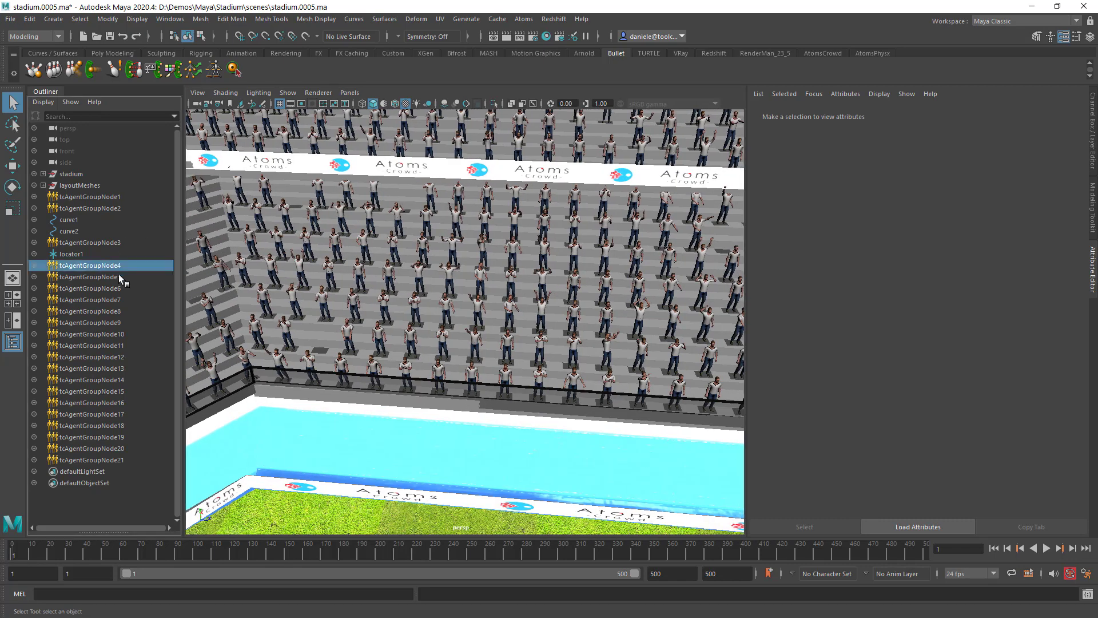
# Step: Review the group copy and mesh scatter settings of tcAgentGroupNode4
pyautogui.scroll(-5, 799, 372)
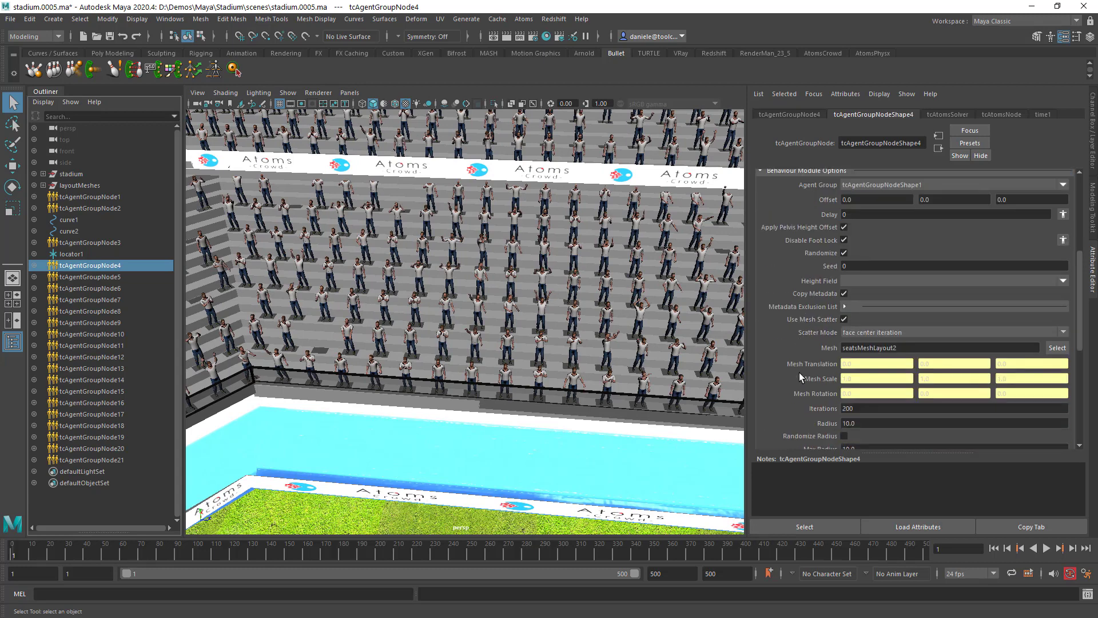
pyautogui.scroll(-2, 801, 375)
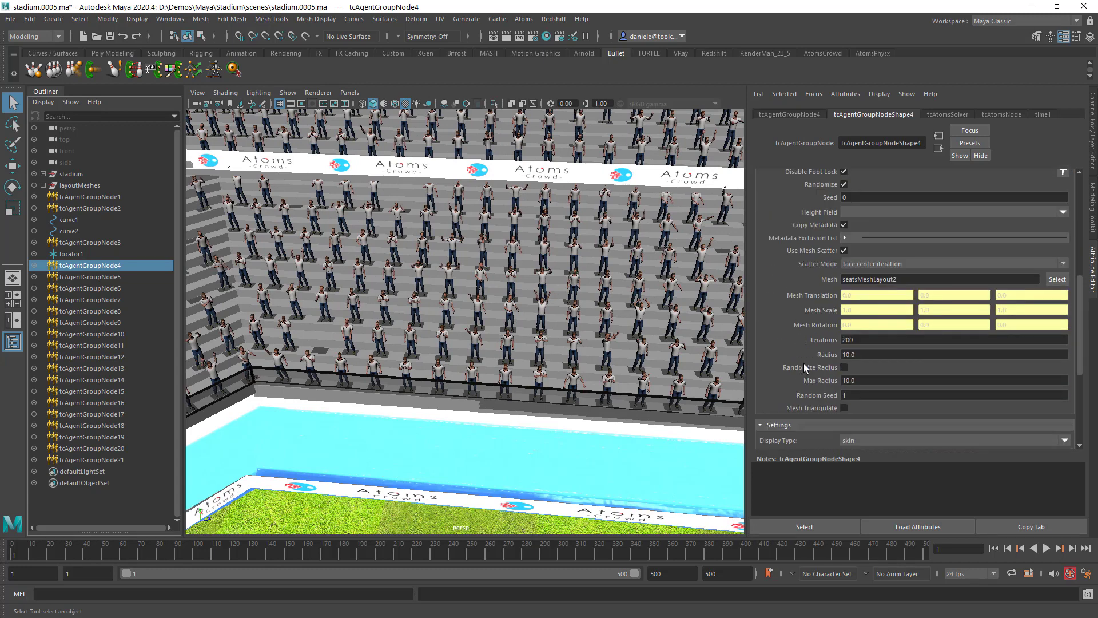
pyautogui.scroll(1, 804, 364)
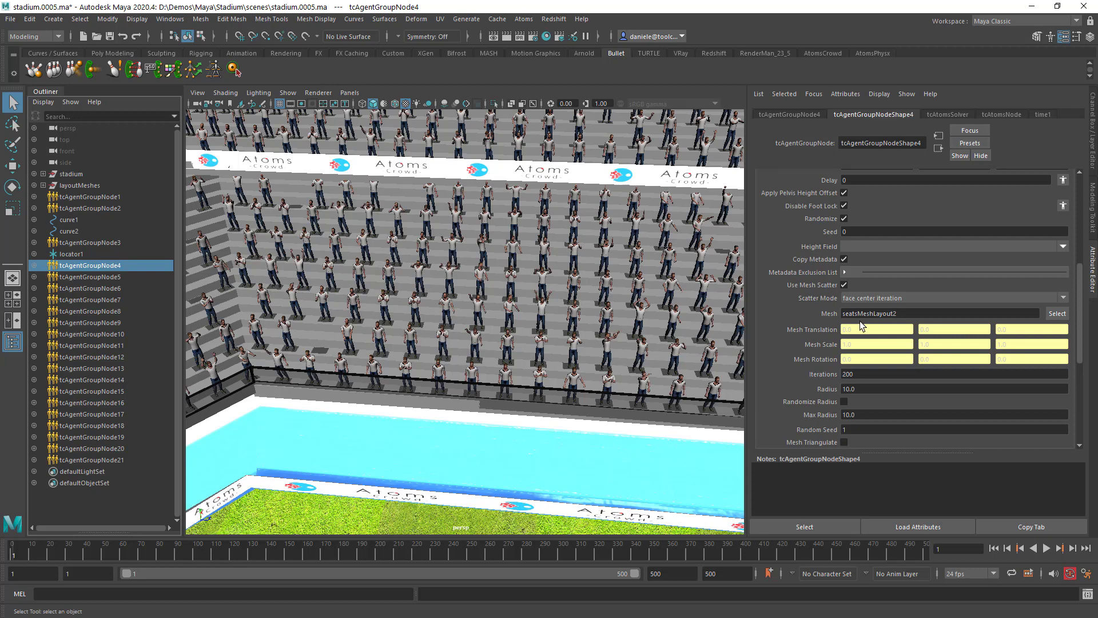
pyautogui.scroll(7, 784, 335)
# Step: Select the tcAgentGroupNode7 crowd in the lower stand section and add an offset behaviour module after its groupCopy module
pyautogui.click(437, 300)
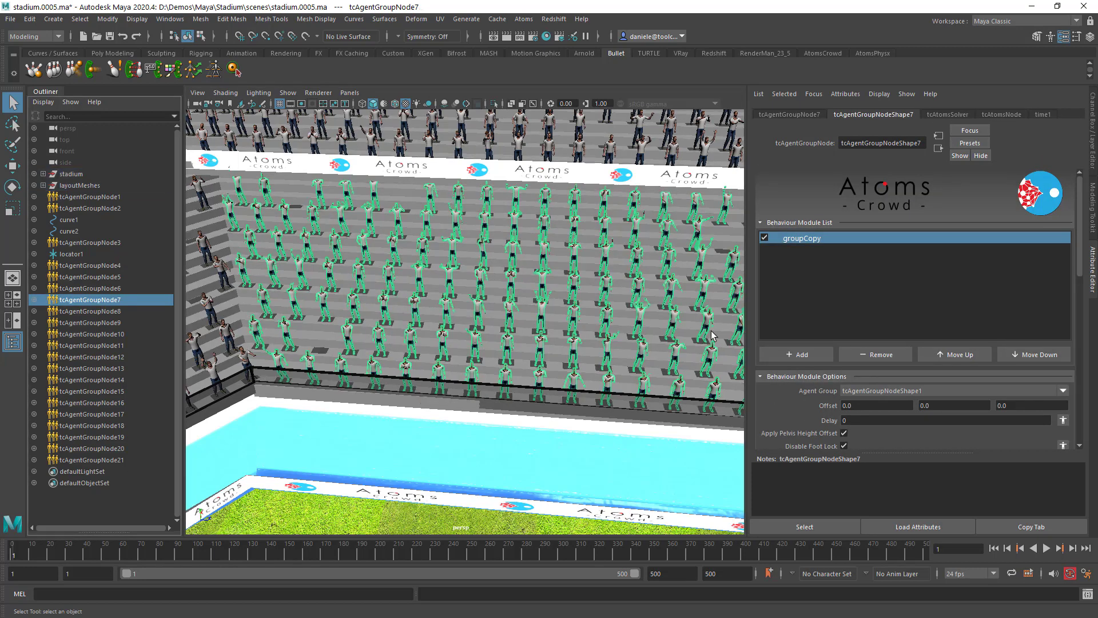
pyautogui.keyDown('alt'); pyautogui.moveTo(698, 252); pyautogui.dragTo(656, 263, button='middle'); pyautogui.keyUp('alt')
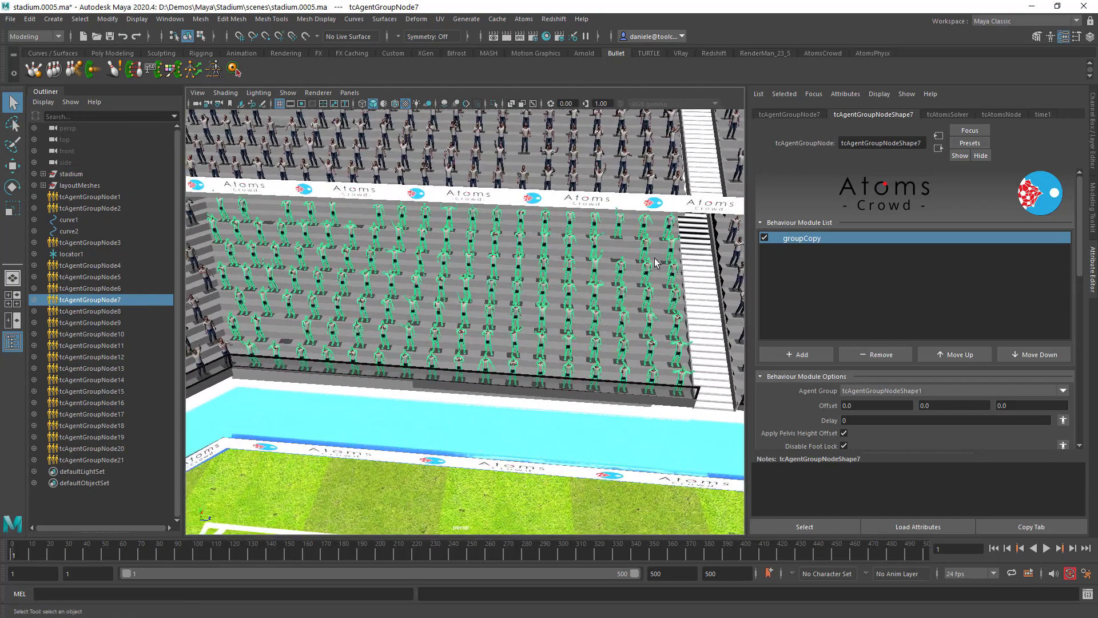
pyautogui.scroll(2, 496, 309)
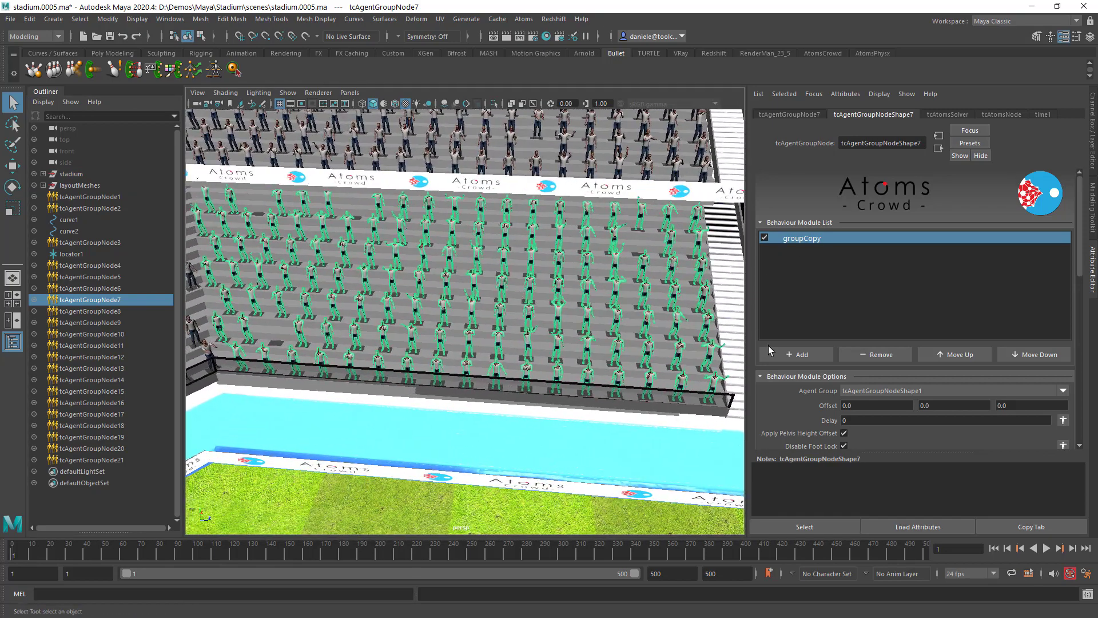
pyautogui.click(782, 355)
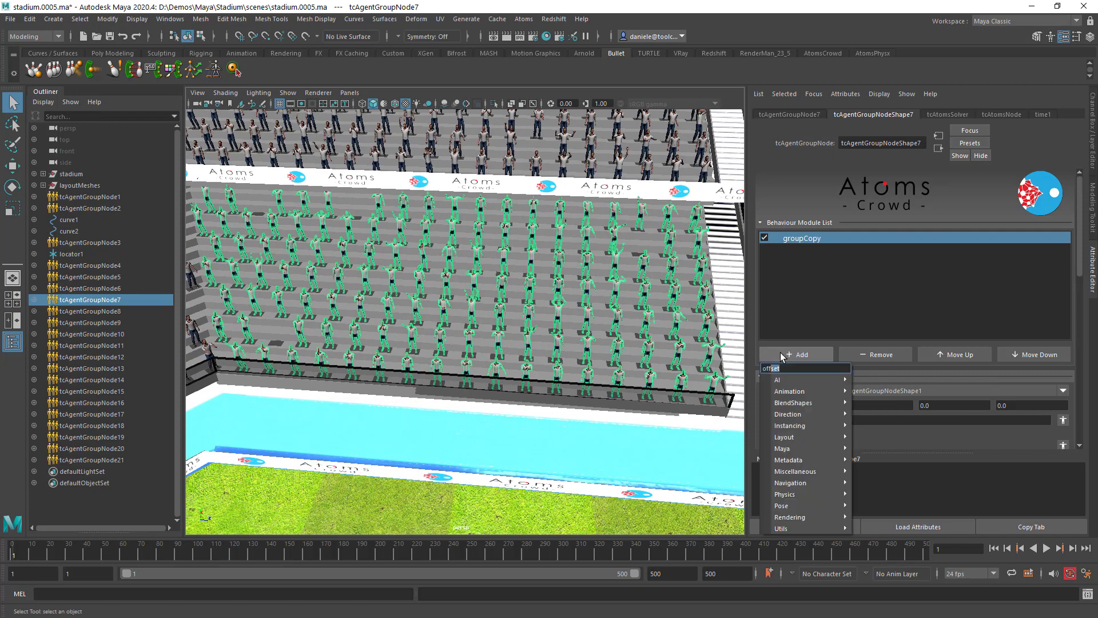
pyautogui.write('off')
pyautogui.press('Return')
pyautogui.scroll(-2, 795, 352)
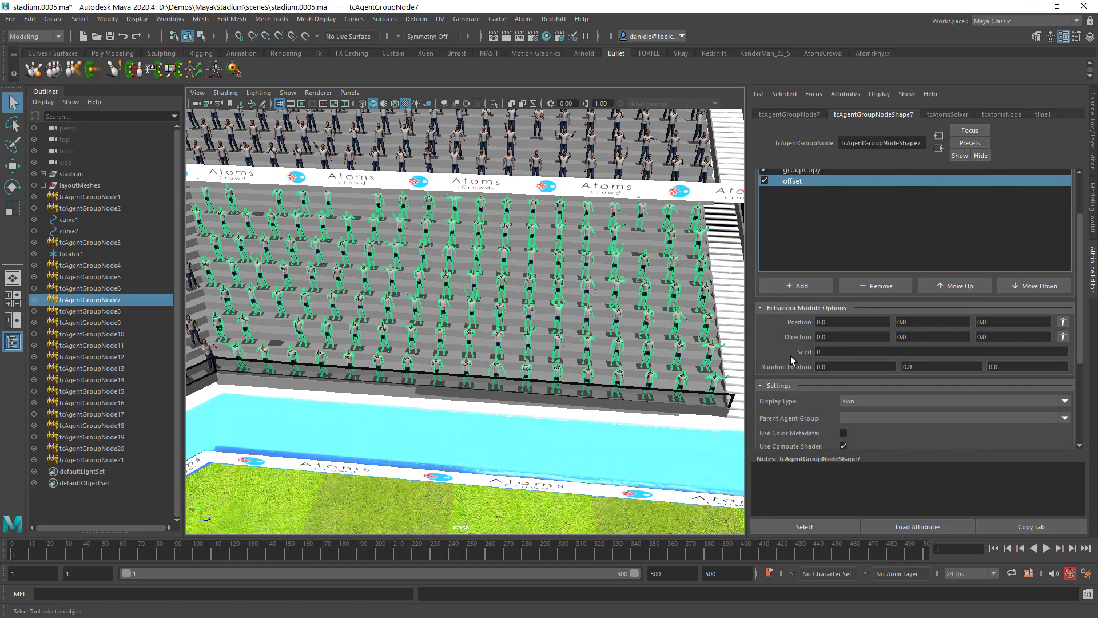
pyautogui.moveTo(514, 291)
pyautogui.keyDown('alt'); pyautogui.mouseDown()
pyautogui.moveTo(500, 290)
pyautogui.moveTo(528, 288)
pyautogui.moveTo(512, 286)
pyautogui.mouseUp(); pyautogui.keyUp('alt')
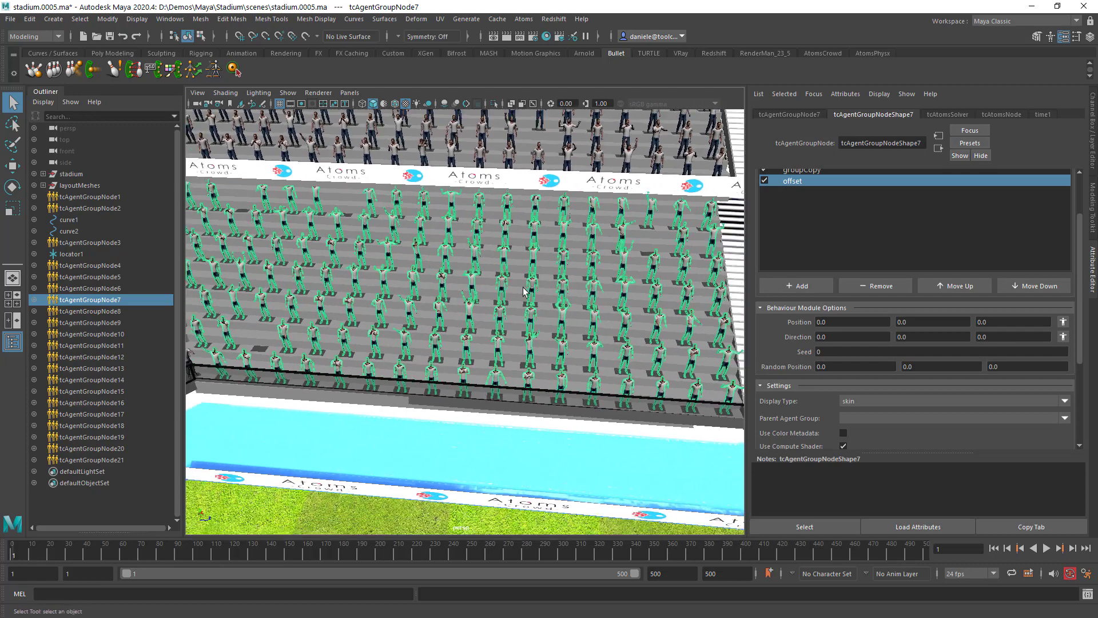
pyautogui.scroll(-1, 511, 287)
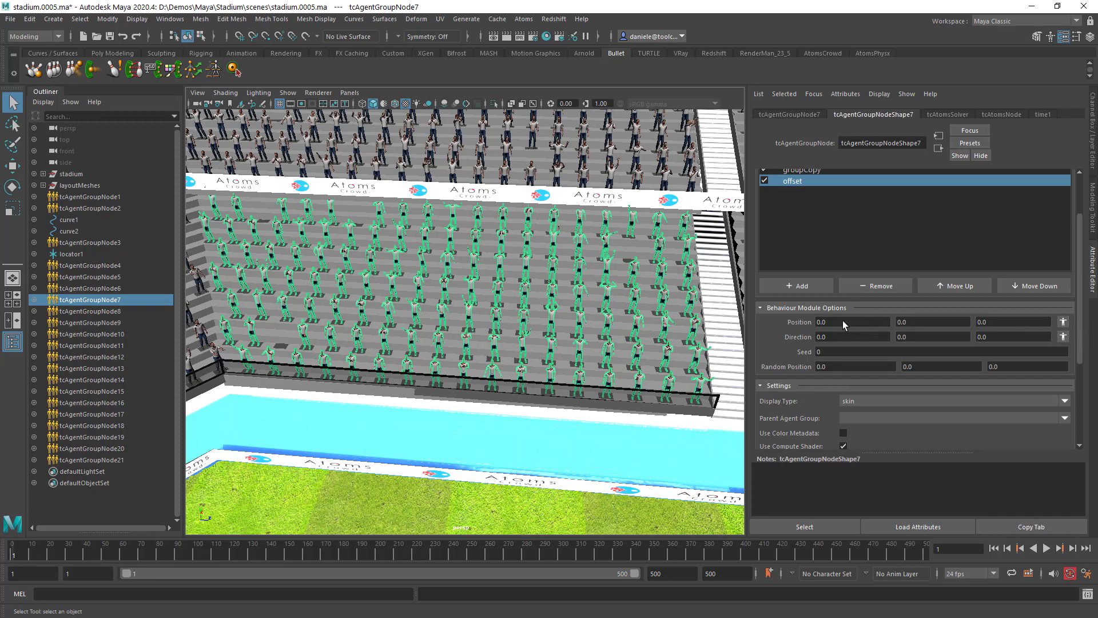
# Step: Open the per-agent overrides for the offset module's position and place their window clear of the module options
pyautogui.click(1063, 323)
pyautogui.moveTo(930, 341); pyautogui.dragTo(875, 70)
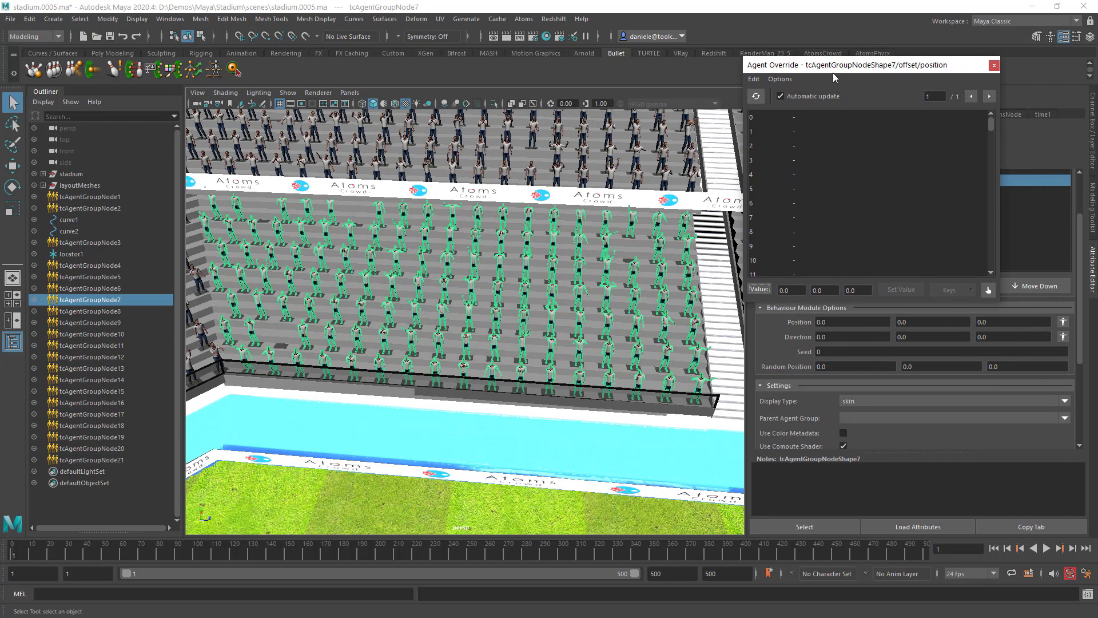
pyautogui.moveTo(834, 74); pyautogui.dragTo(651, 312)
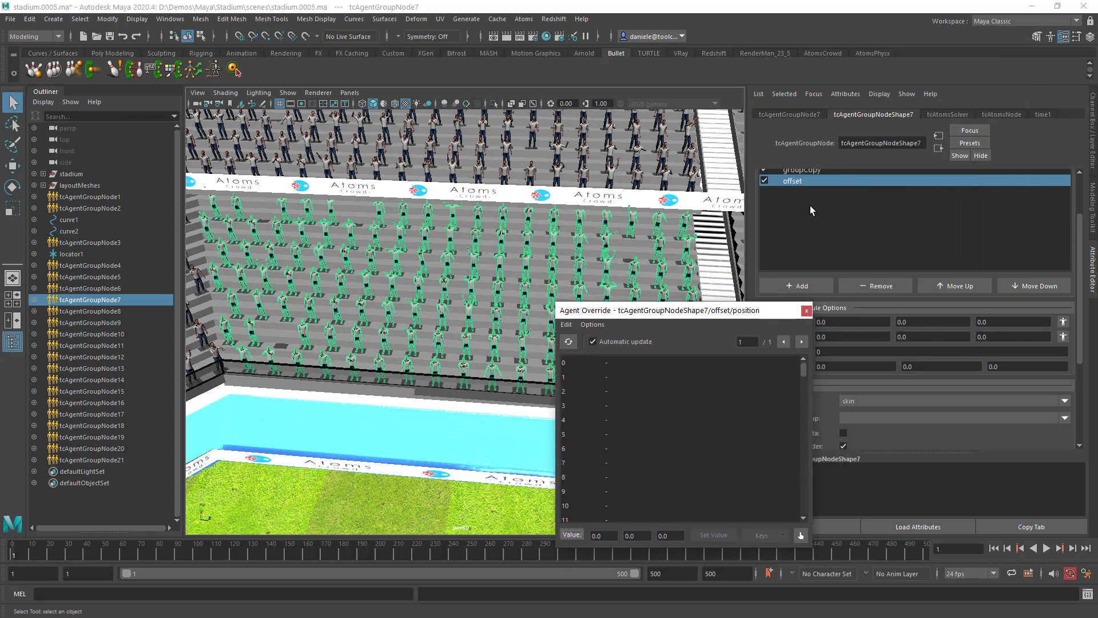
pyautogui.scroll(2, 810, 206)
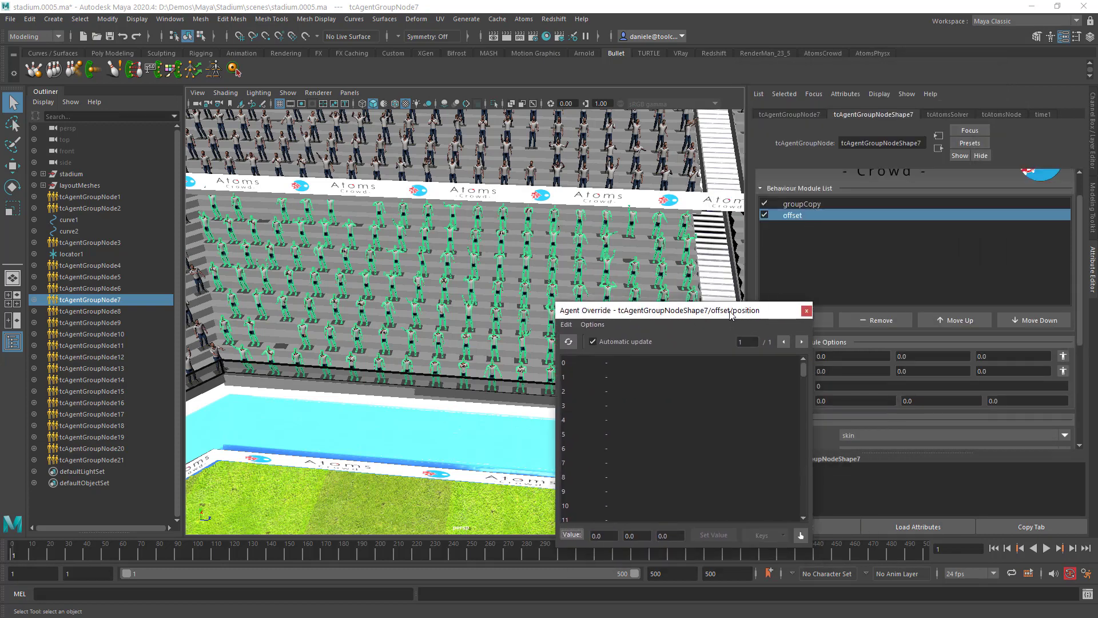
pyautogui.moveTo(729, 312); pyautogui.dragTo(927, 300)
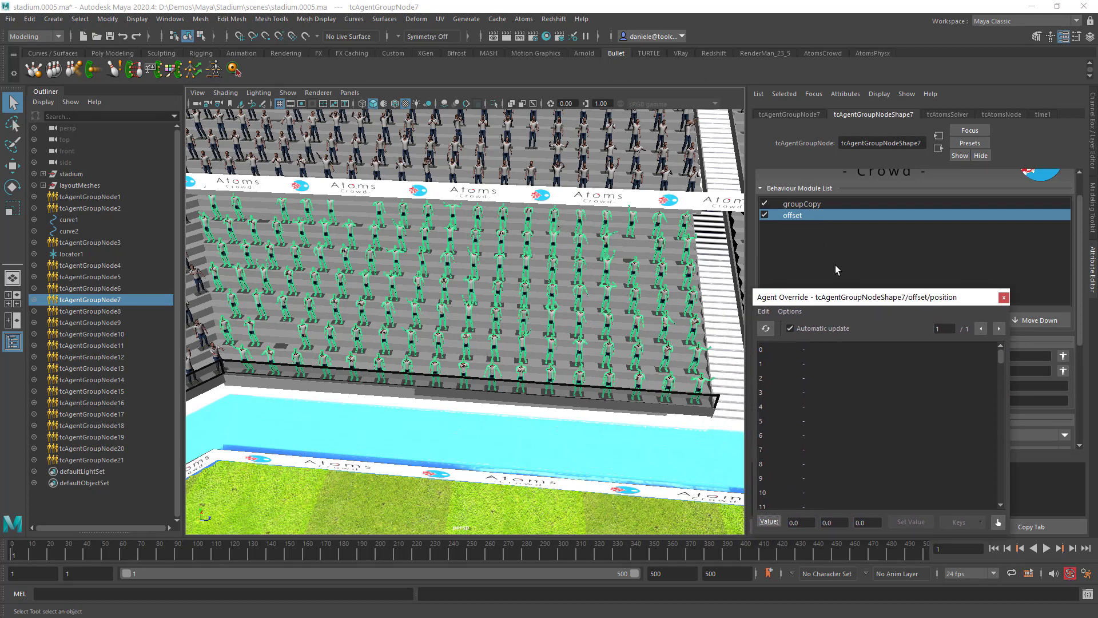
pyautogui.moveTo(851, 304); pyautogui.dragTo(822, 86)
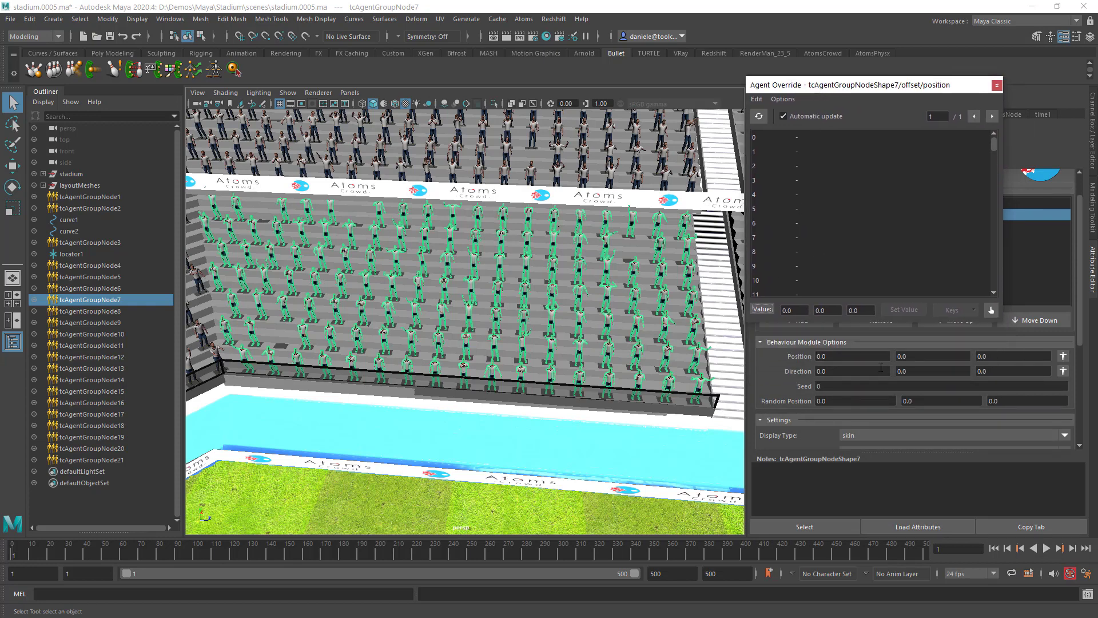
# Step: Randomize the position override of all agents in the range 0, 0, -50 to 0, 0, 50
pyautogui.click(762, 310)
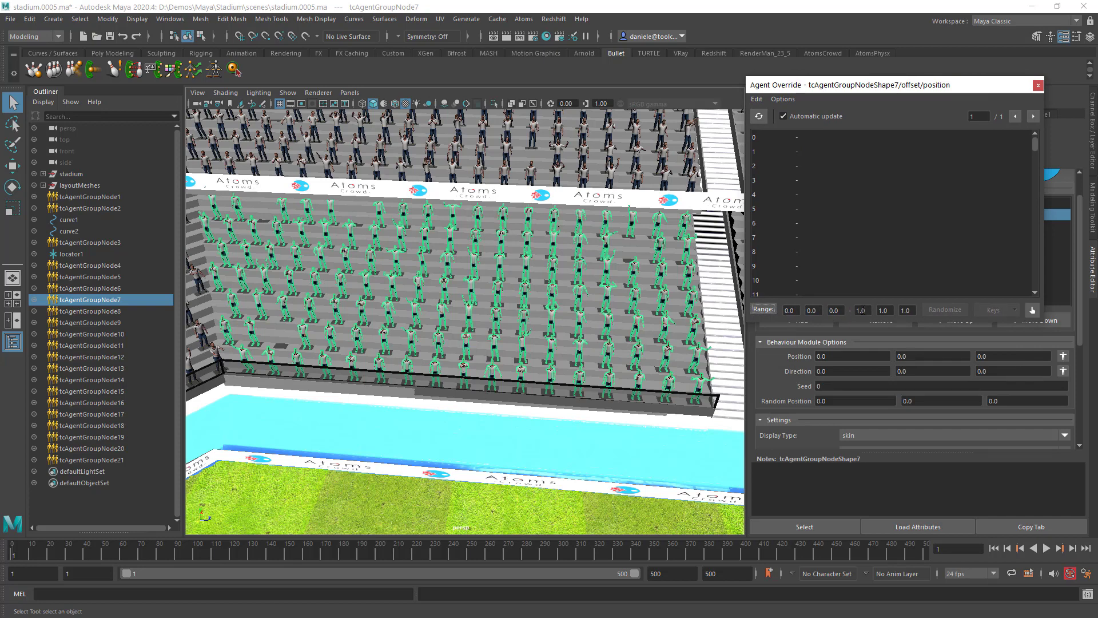
pyautogui.write('0')
pyautogui.press('Tab')
pyautogui.write('0')
pyautogui.press('Tab')
pyautogui.write('5')
pyautogui.doubleClick(842, 310)
pyautogui.click(756, 99)
pyautogui.click(774, 148)
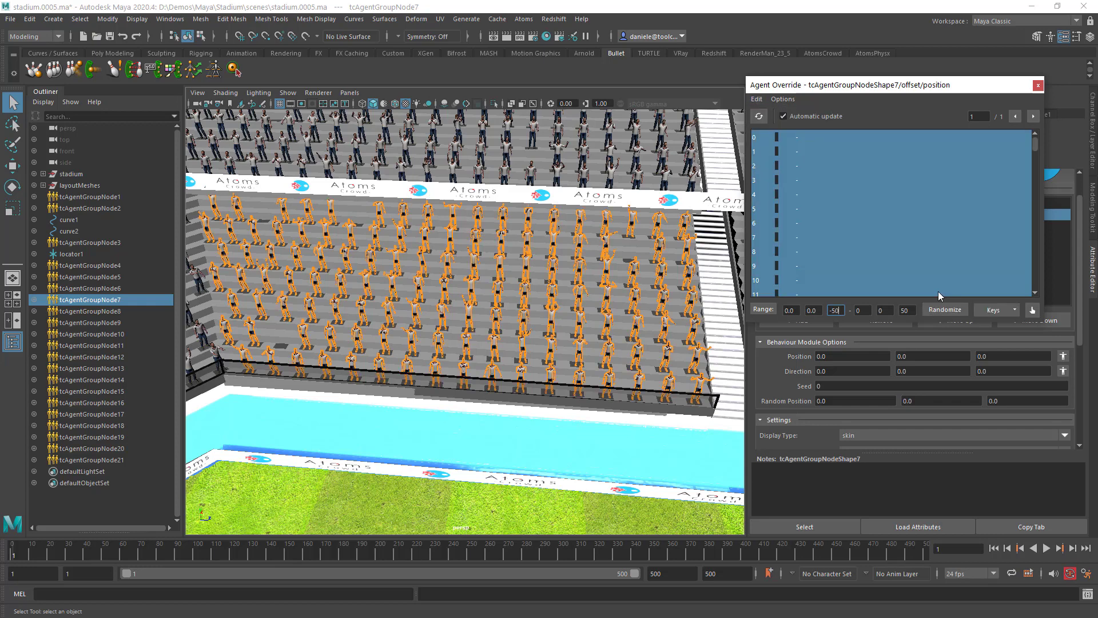
pyautogui.click(949, 309)
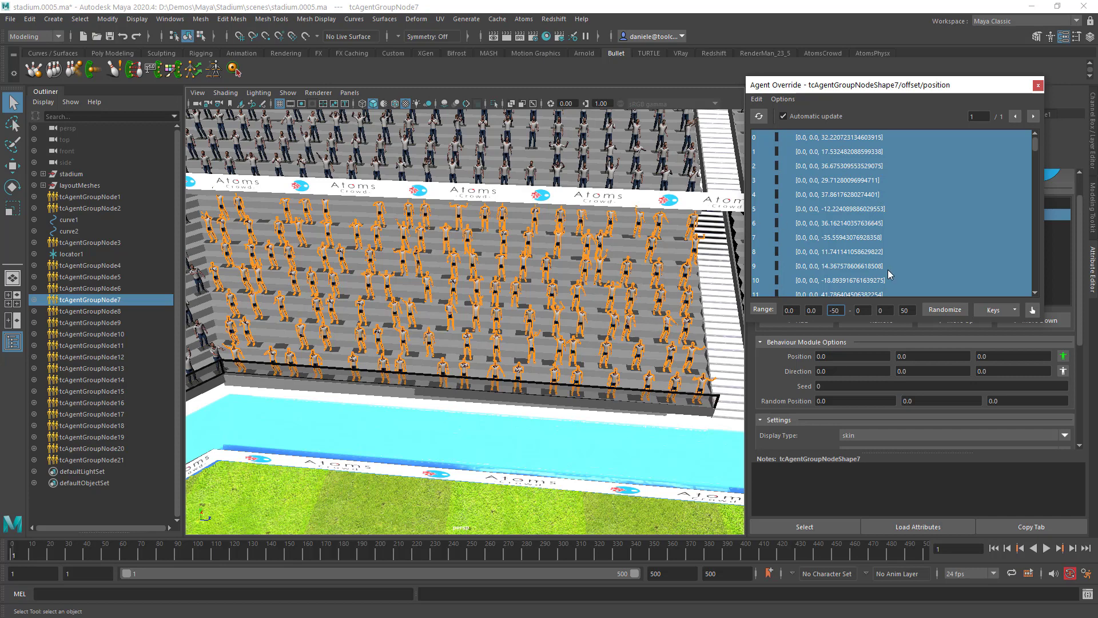
# Step: Set the position override of agent 0 to 0, 0, 40
pyautogui.click(852, 138)
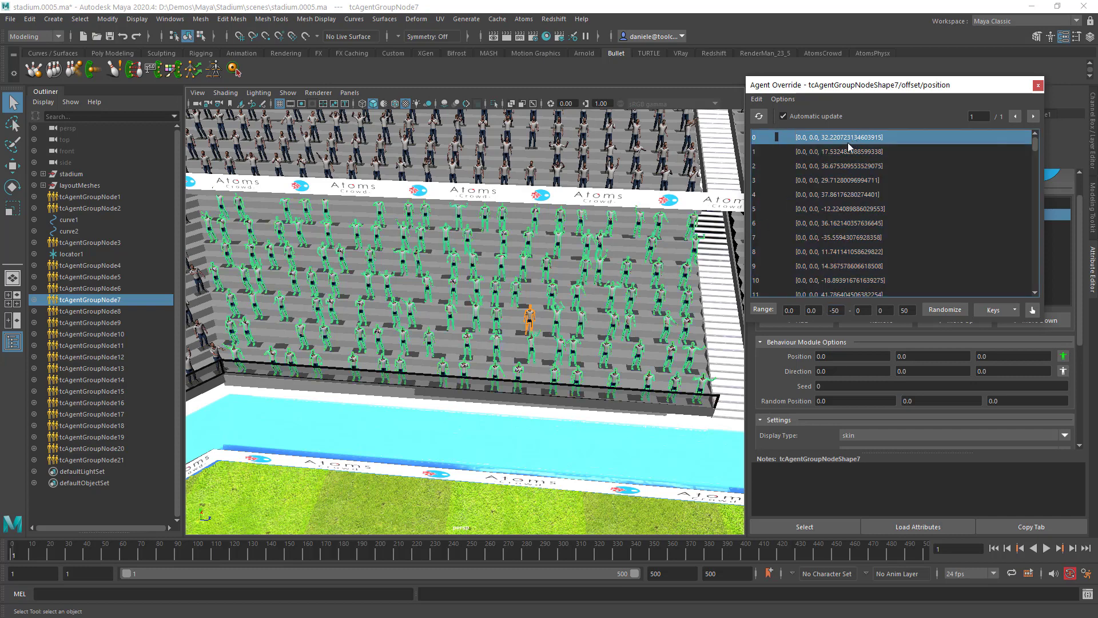
pyautogui.click(764, 310)
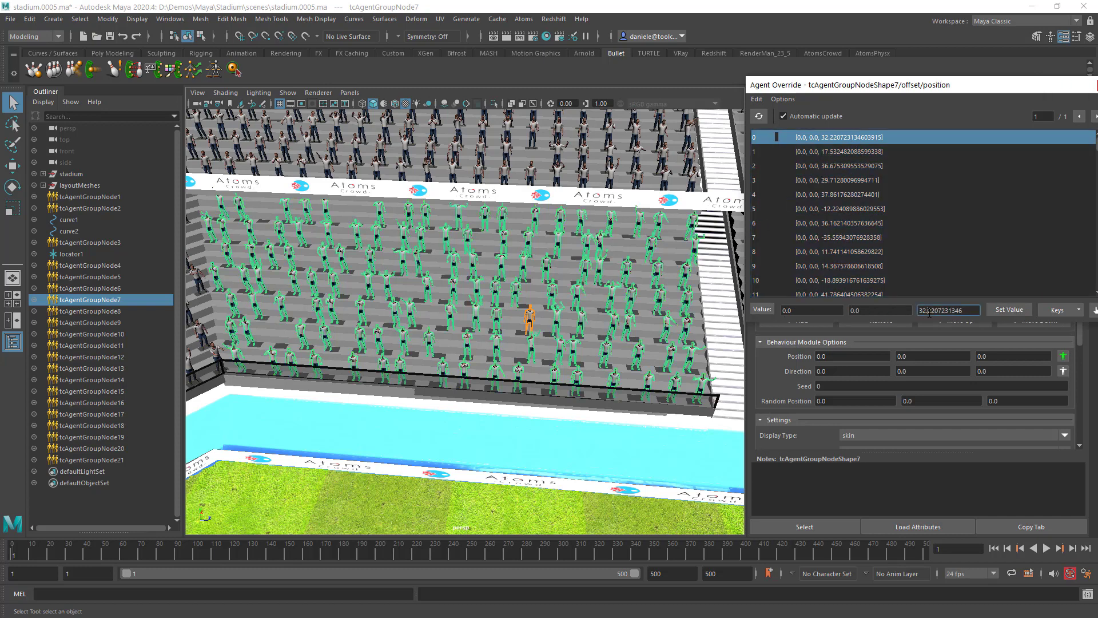
pyautogui.doubleClick(928, 313)
pyautogui.write('40.0')
pyautogui.moveTo(954, 86); pyautogui.dragTo(899, 98)
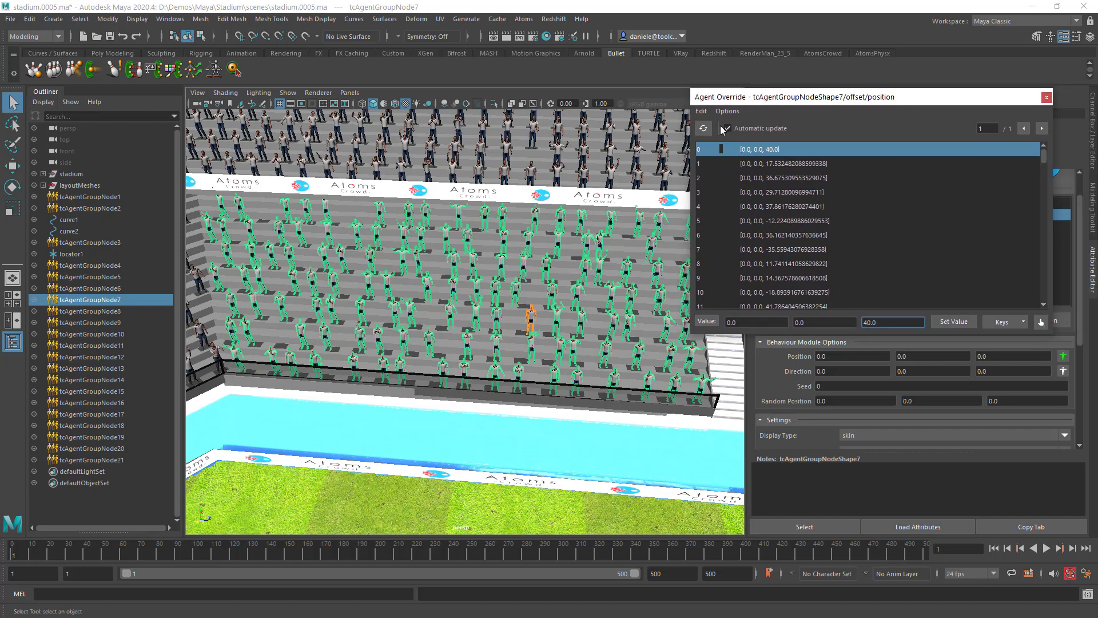
# Step: Clear all the randomized position overrides and close the override editor
pyautogui.click(703, 111)
pyautogui.click(715, 134)
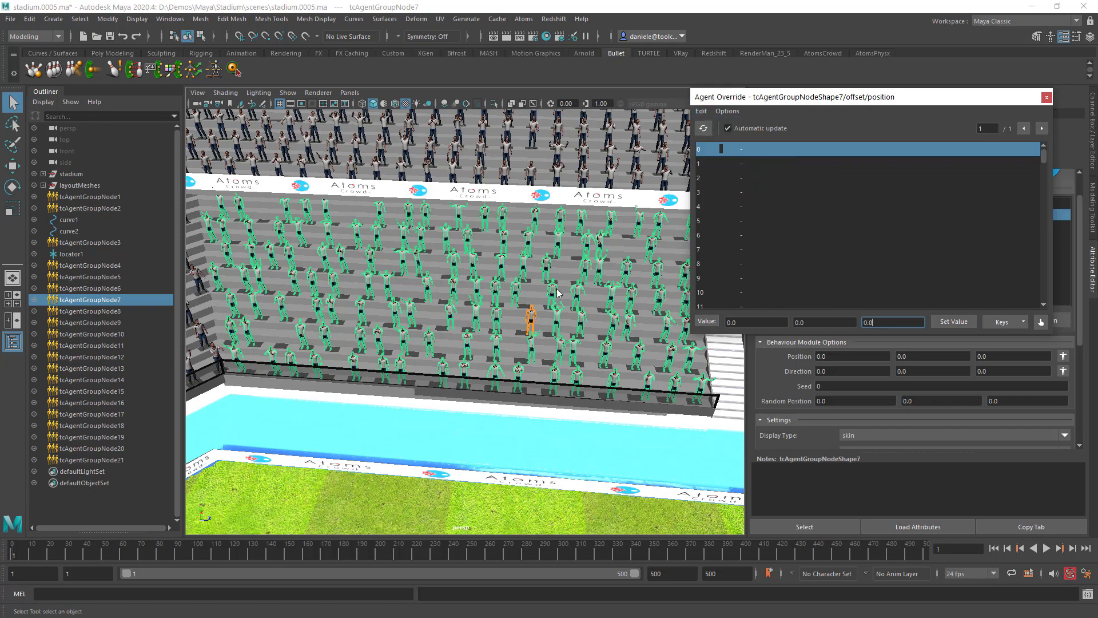
pyautogui.click(1045, 99)
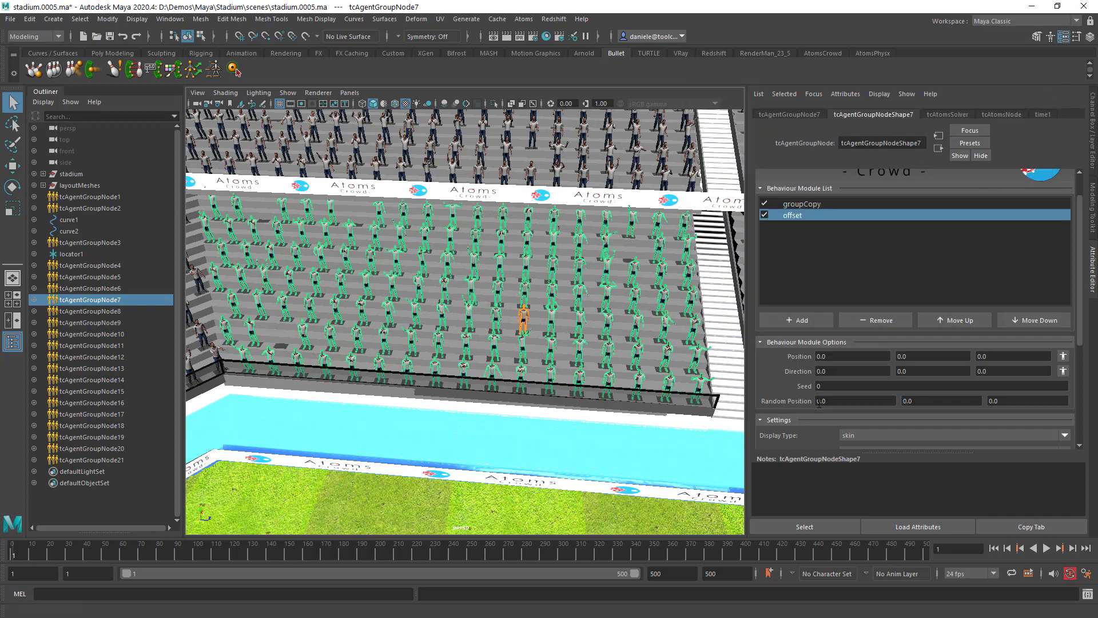
# Step: Clear the agent selection and set the offset module's Random Position Z value to 30
pyautogui.scroll(-4, 824, 369)
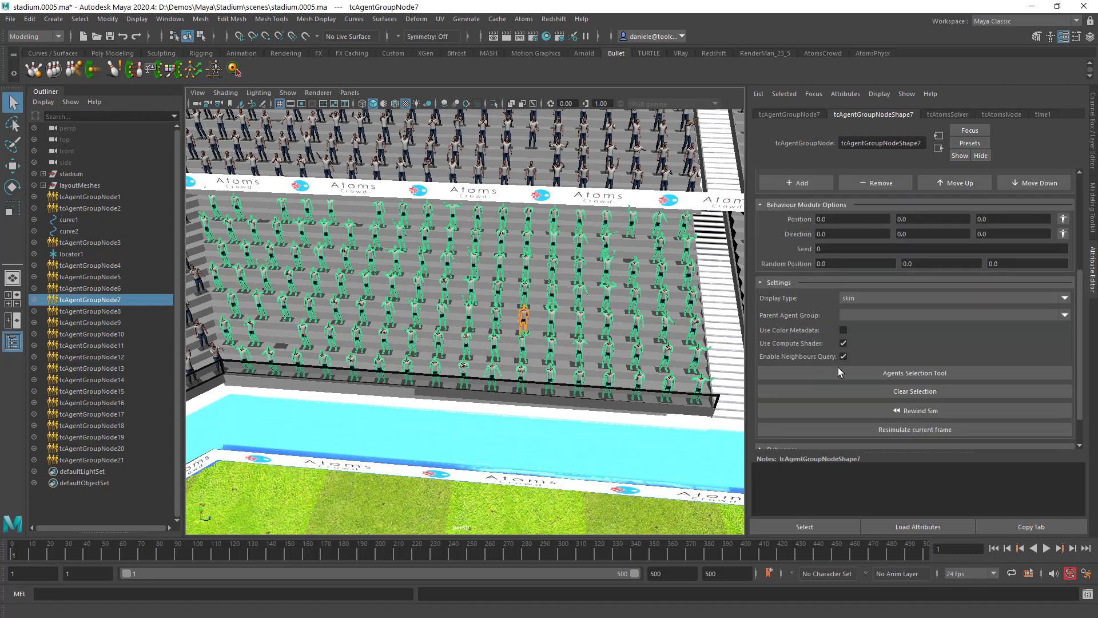
pyautogui.scroll(2, 831, 334)
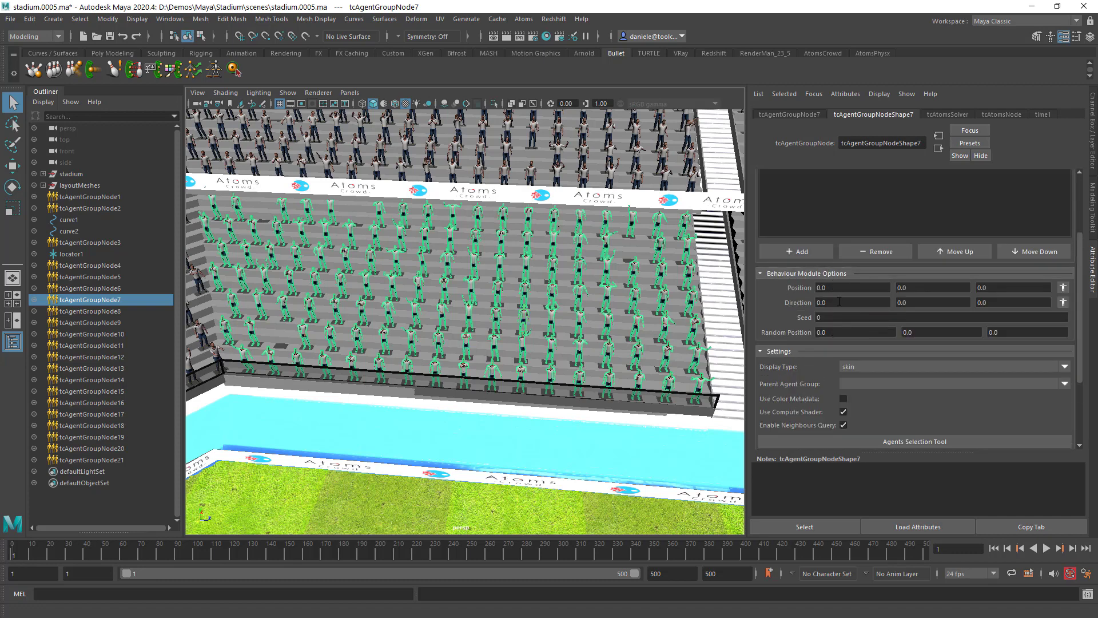
pyautogui.scroll(1, 791, 331)
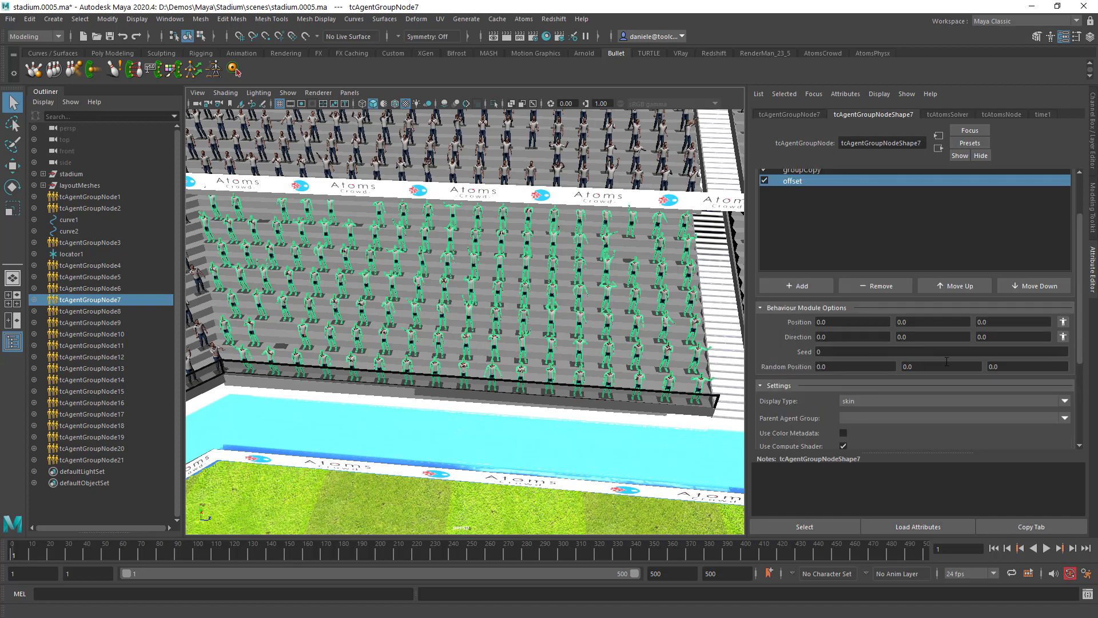
pyautogui.doubleClick(1001, 364)
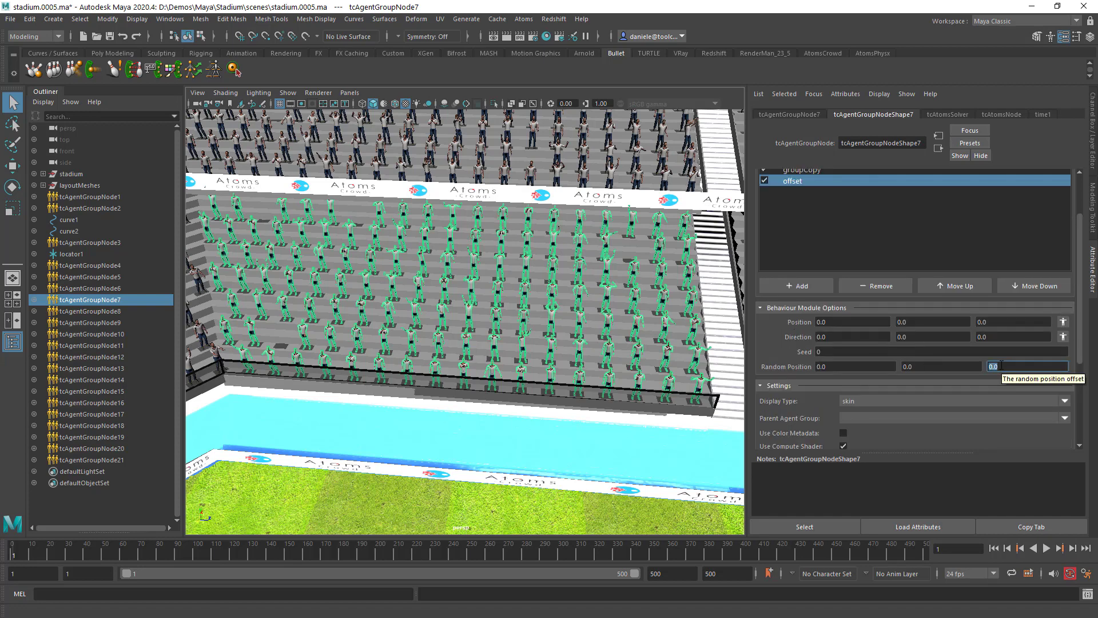
pyautogui.press('Return')
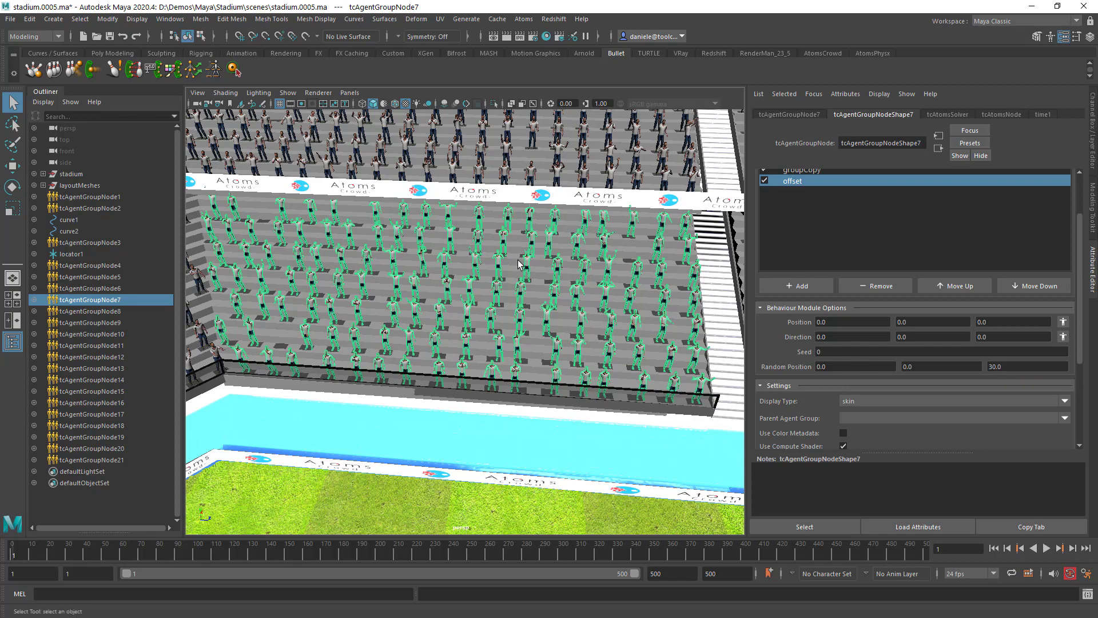
# Step: Set the offset module's Random Position Z value to 40 and check the agents' spacing
pyautogui.moveTo(544, 253)
pyautogui.keyDown('alt'); pyautogui.mouseDown()
pyautogui.moveTo(515, 258)
pyautogui.moveTo(541, 256)
pyautogui.mouseUp(); pyautogui.keyUp('alt')
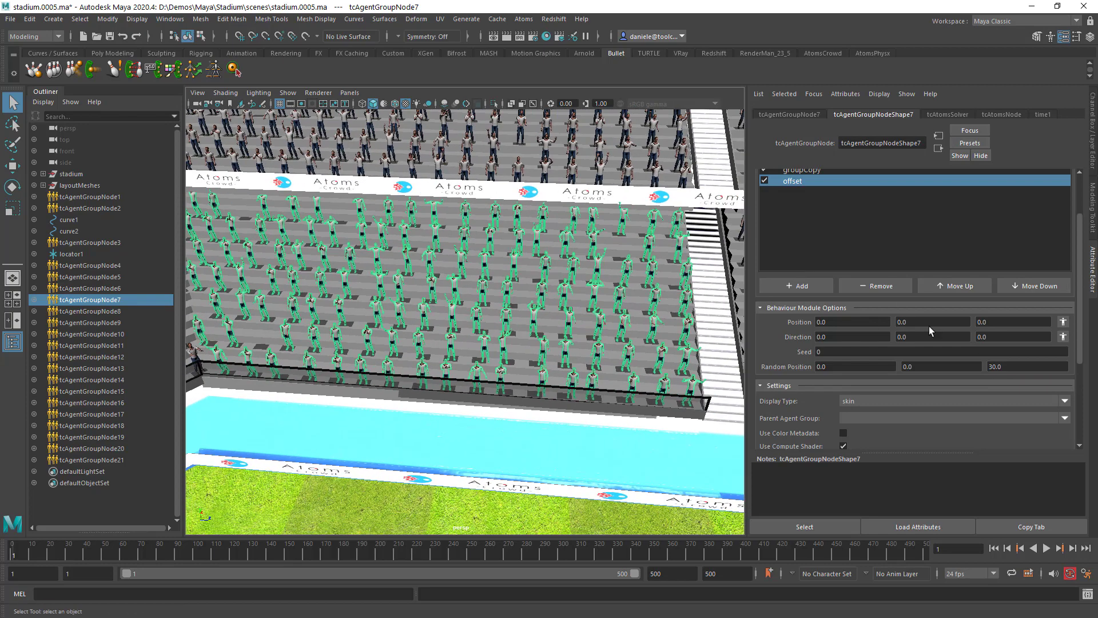
pyautogui.click(1015, 369)
pyautogui.write('40')
pyautogui.press('Return')
pyautogui.keyDown('alt'); pyautogui.moveTo(575, 302); pyautogui.dragTo(604, 302, button='middle'); pyautogui.keyUp('alt')
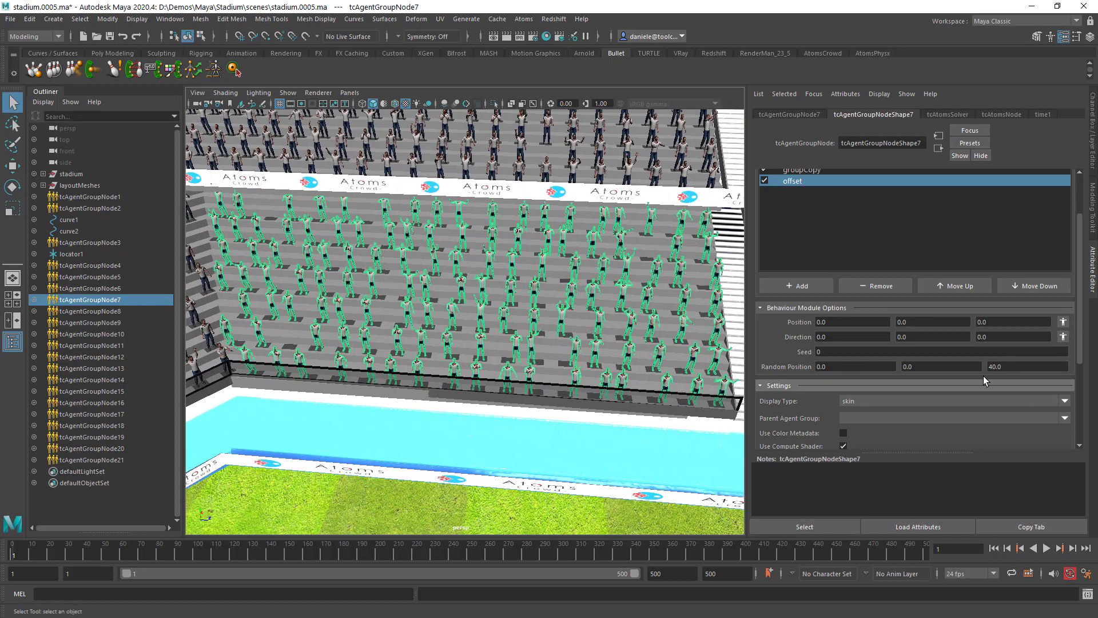
# Step: Open the position overrides again and give agent 4 an offset of 0, 0, 20
pyautogui.click(1063, 322)
pyautogui.click(915, 333)
pyautogui.click(869, 301)
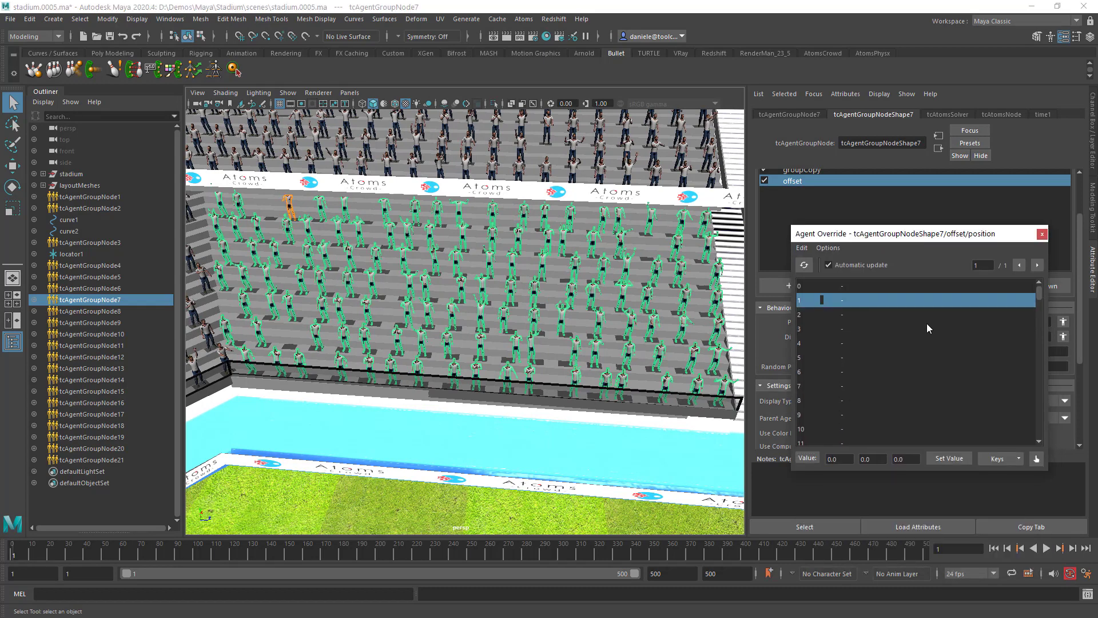
pyautogui.click(864, 343)
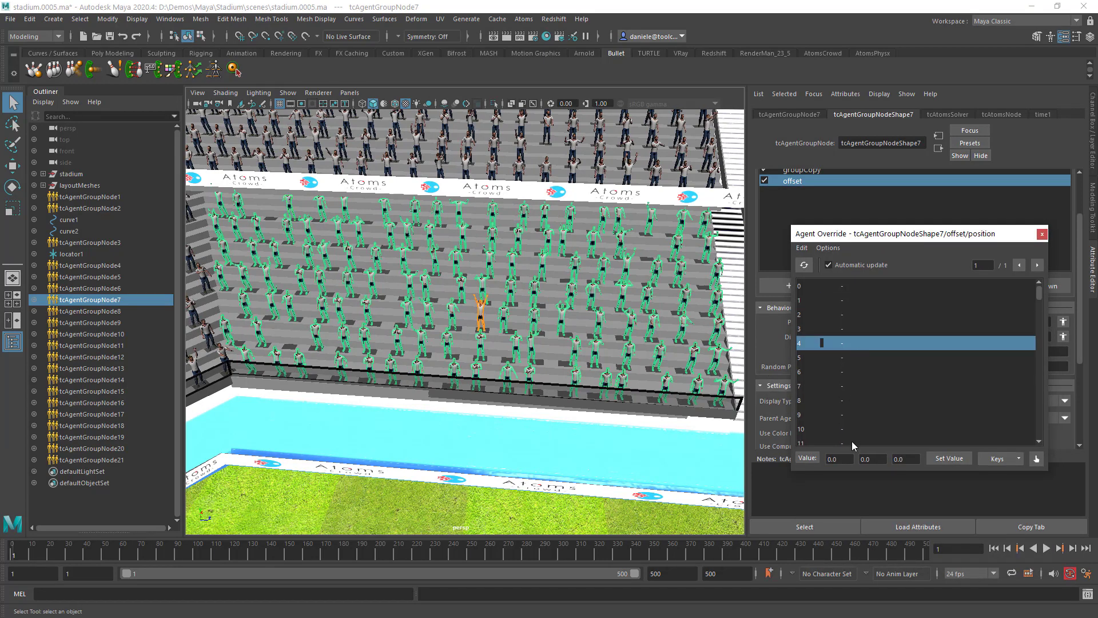
pyautogui.doubleClick(900, 458)
pyautogui.write('20.0')
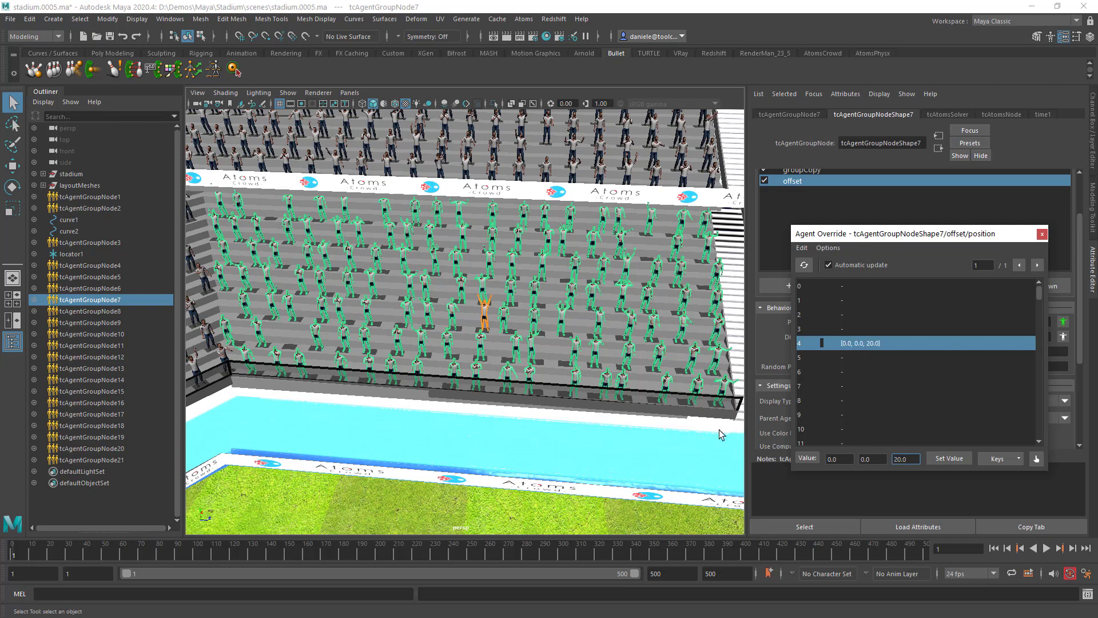
# Step: Remove agent 4's position override and close the override editor
pyautogui.write('0.0')
pyautogui.click(802, 248)
pyautogui.click(1042, 234)
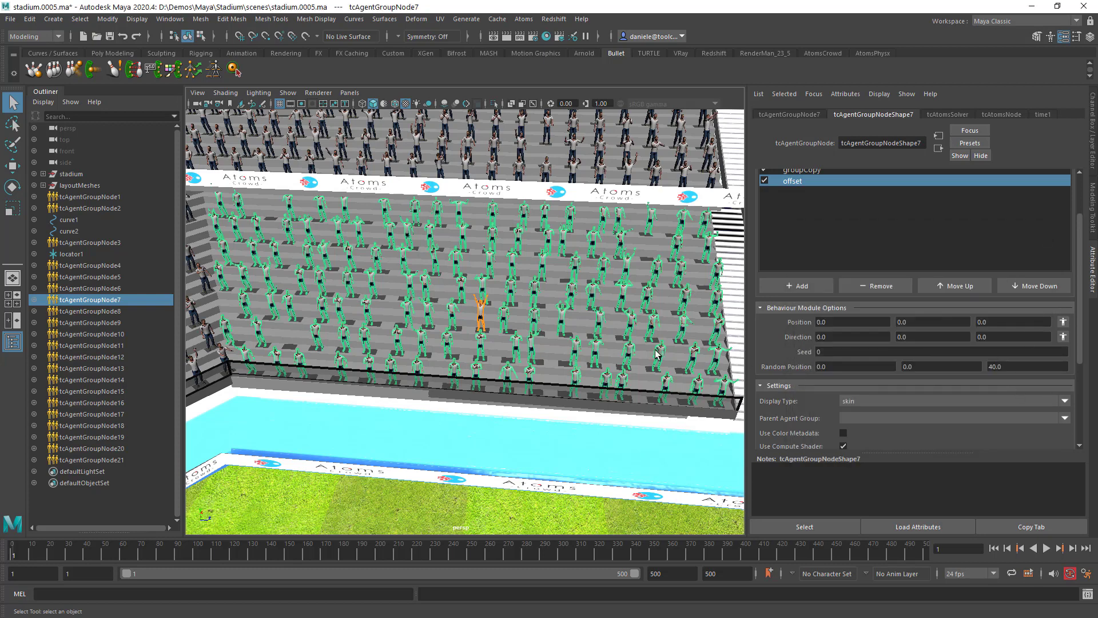
pyautogui.scroll(-4, 802, 370)
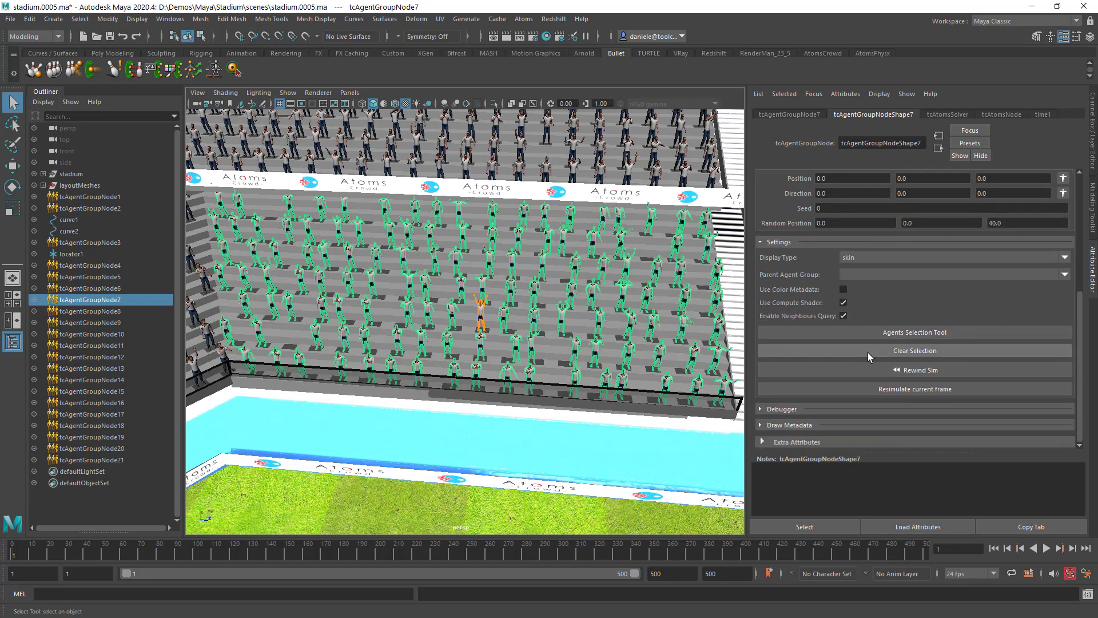
# Step: Select tcAgentGroupNode10, the agent group in the angled corner stand beside the current group
pyautogui.scroll(6, 867, 352)
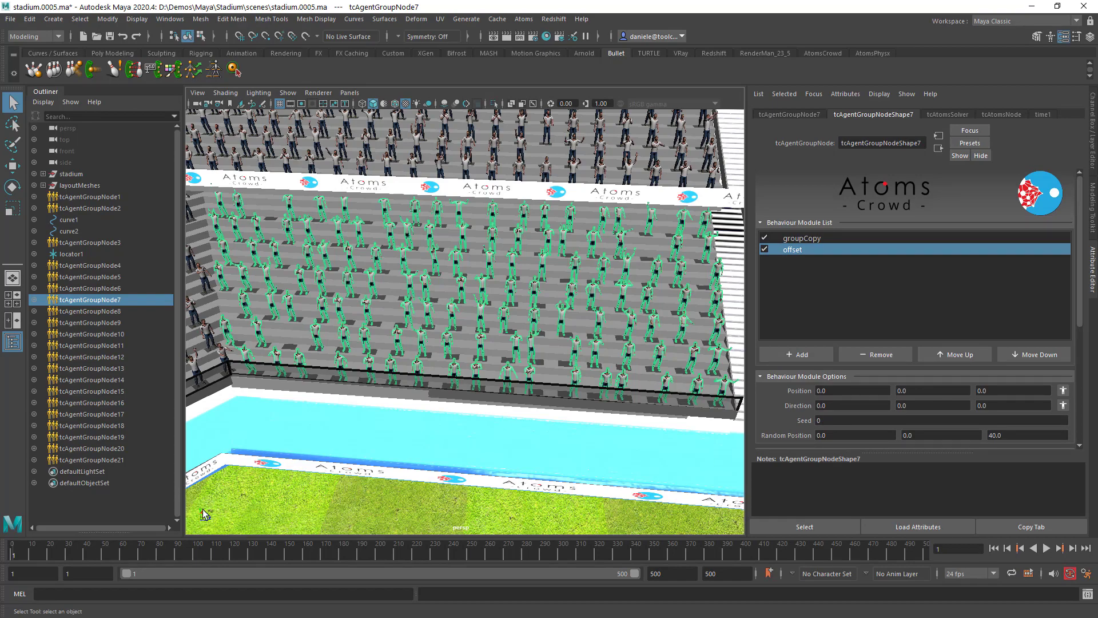
pyautogui.keyDown('alt'); pyautogui.moveTo(307, 319); pyautogui.dragTo(385, 303); pyautogui.keyUp('alt')
pyautogui.keyDown('alt'); pyautogui.moveTo(349, 321); pyautogui.dragTo(434, 326, button='middle'); pyautogui.keyUp('alt')
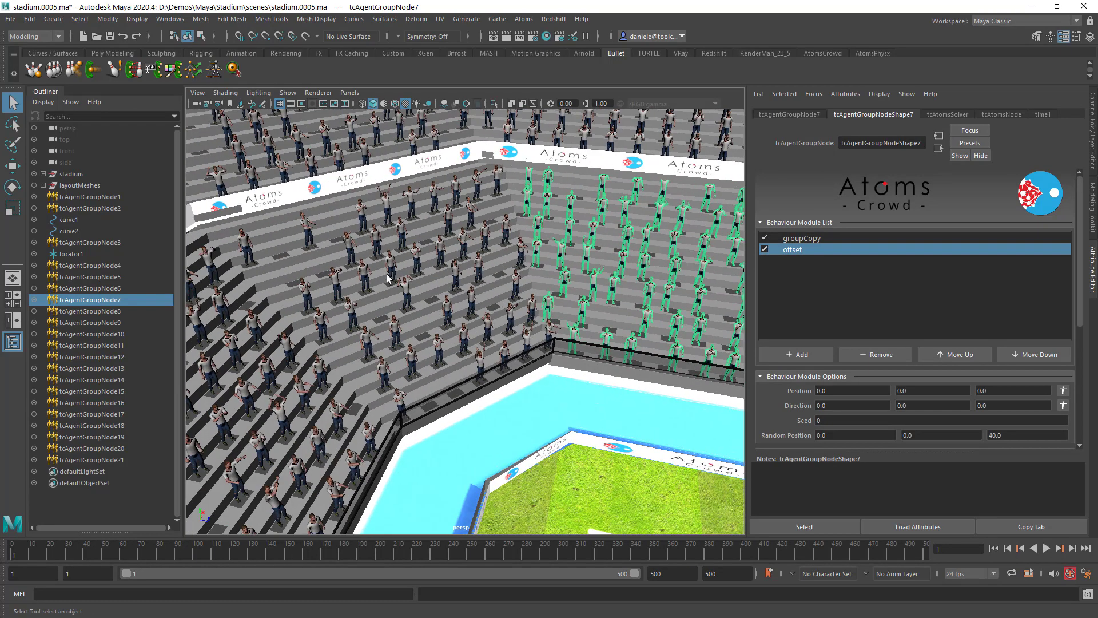
pyautogui.moveTo(389, 259); pyautogui.dragTo(421, 286)
pyautogui.keyDown('alt'); pyautogui.moveTo(421, 286); pyautogui.dragTo(451, 292, button='middle'); pyautogui.keyUp('alt')
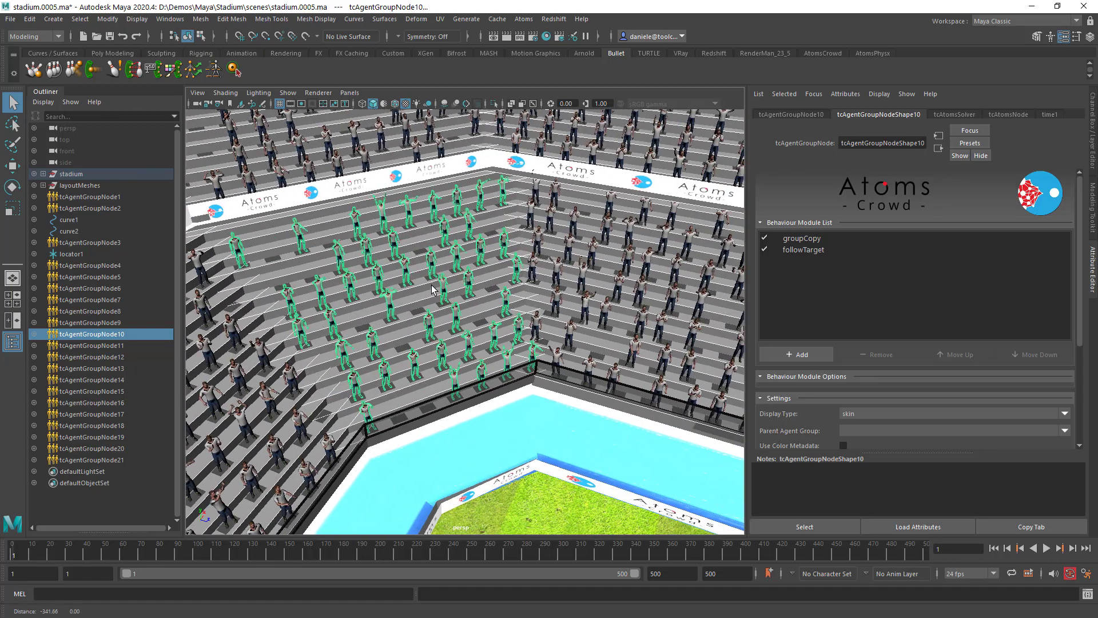
pyautogui.keyDown('alt'); pyautogui.moveTo(372, 266); pyautogui.dragTo(409, 258, button='right'); pyautogui.keyUp('alt')
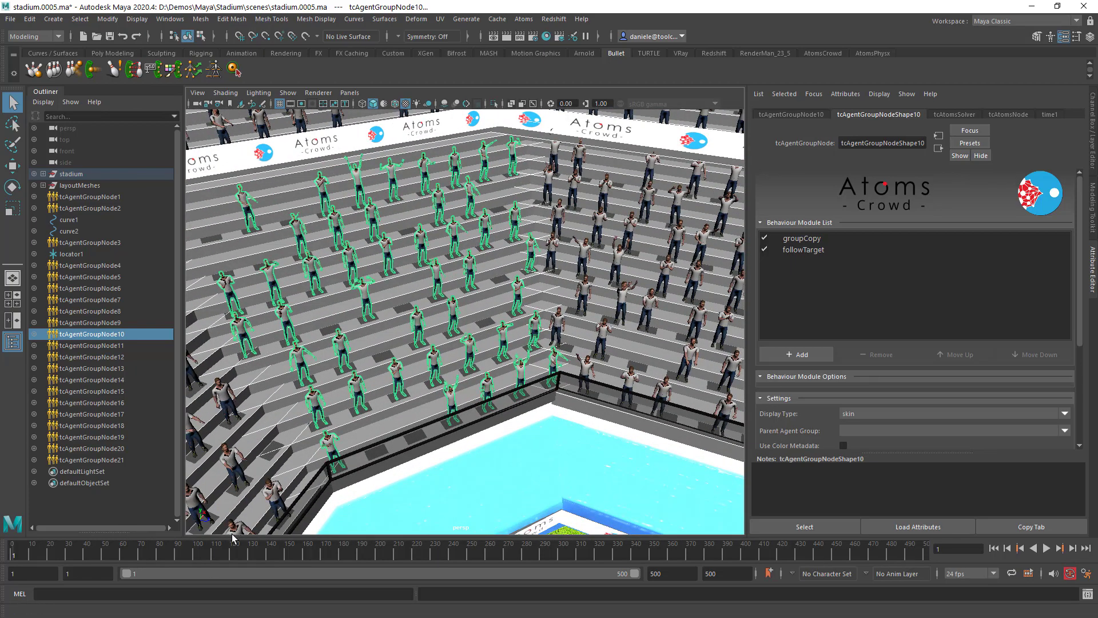
pyautogui.scroll(-2, 408, 367)
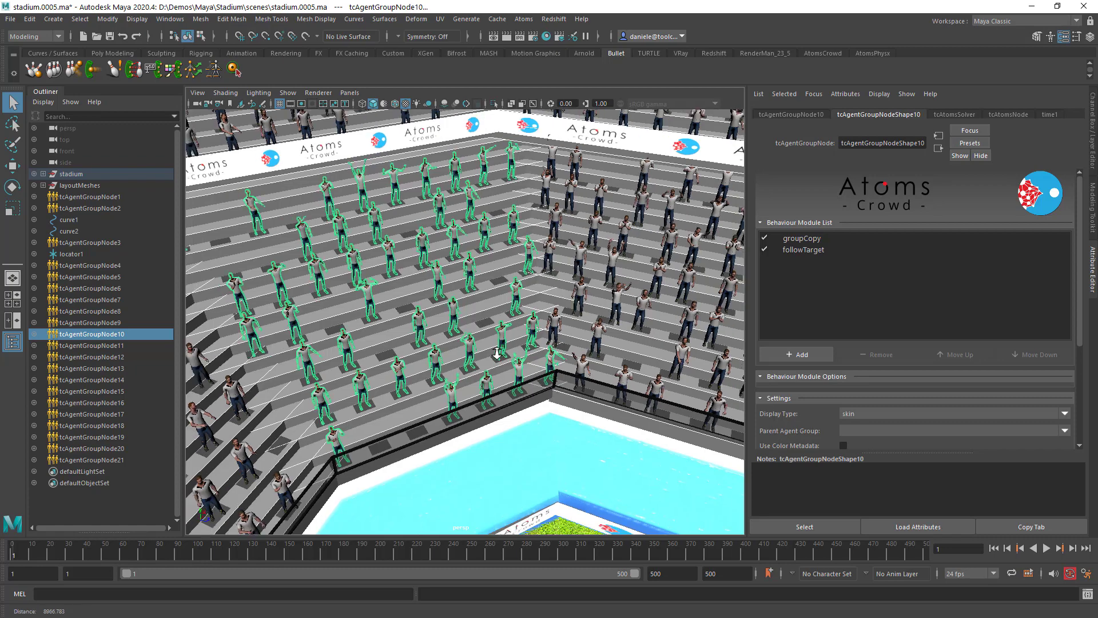
pyautogui.scroll(2, 468, 305)
# Step: Add an offset behaviour module to tcAgentGroupNode10 and show its options
pyautogui.click(795, 355)
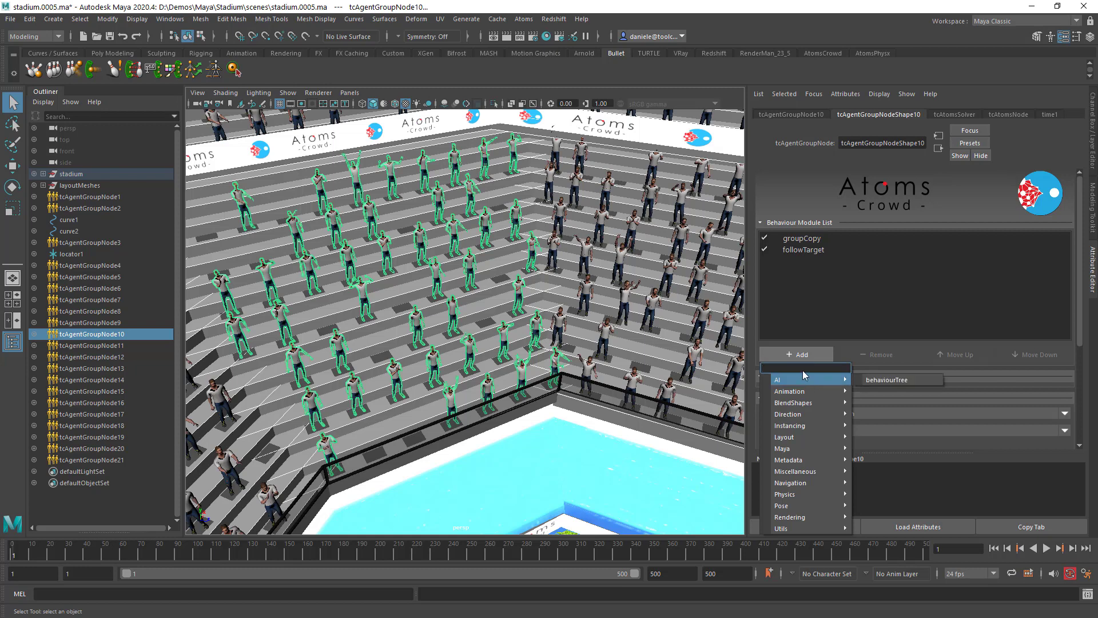
pyautogui.click(801, 365)
pyautogui.click(816, 355)
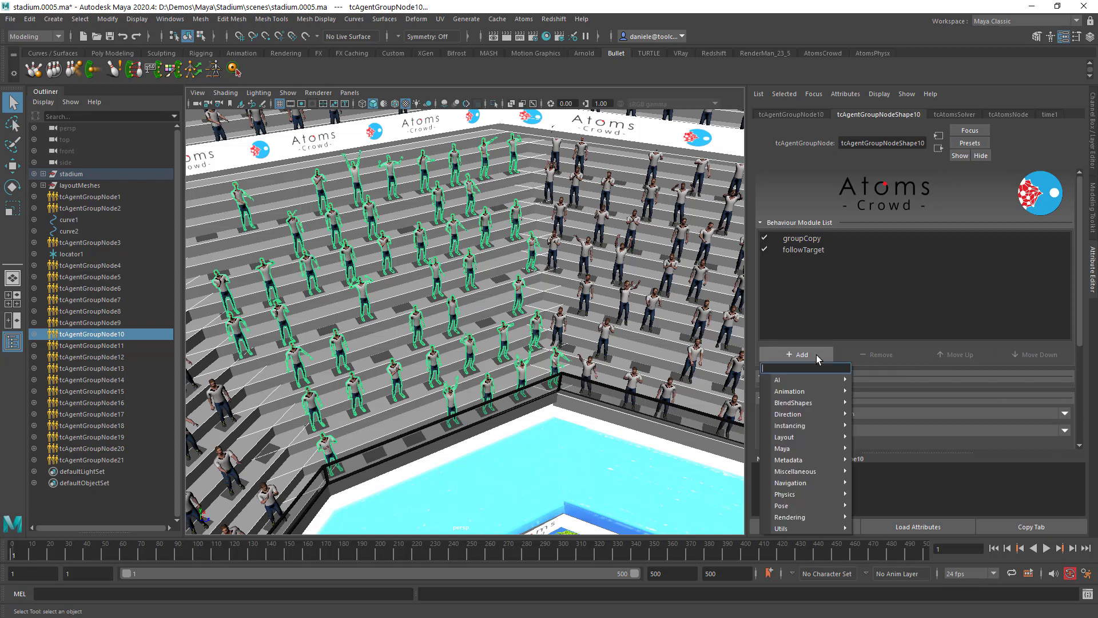
pyautogui.write('offset')
pyautogui.press('Return')
pyautogui.click(801, 262)
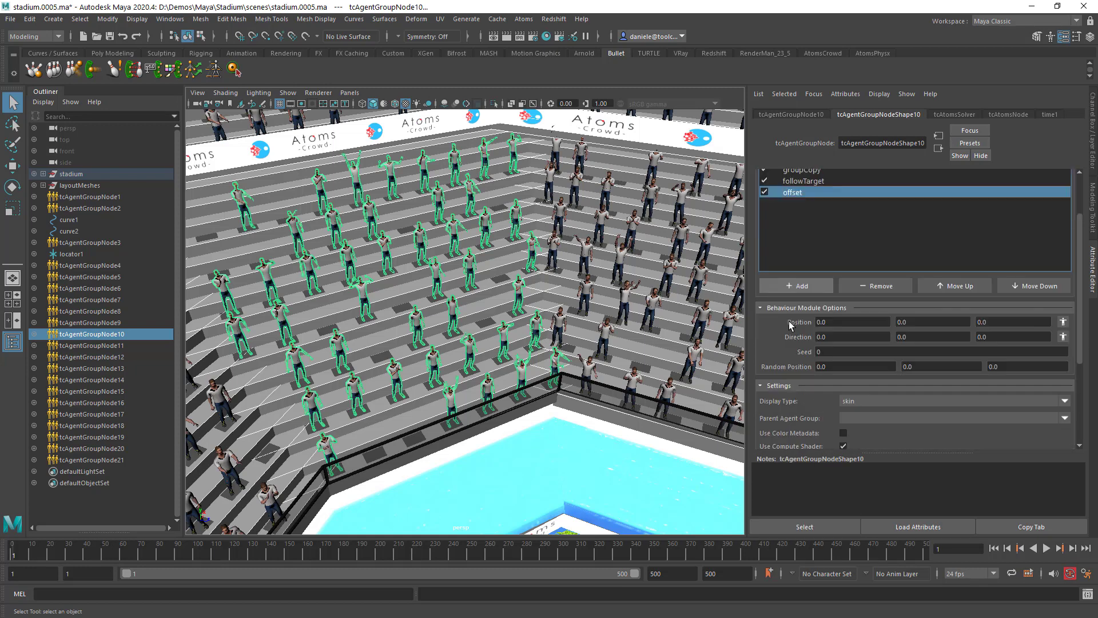
# Step: Set the offset module's Position Z to 50 and check how the corner agents sit on the steps
pyautogui.click(1007, 322)
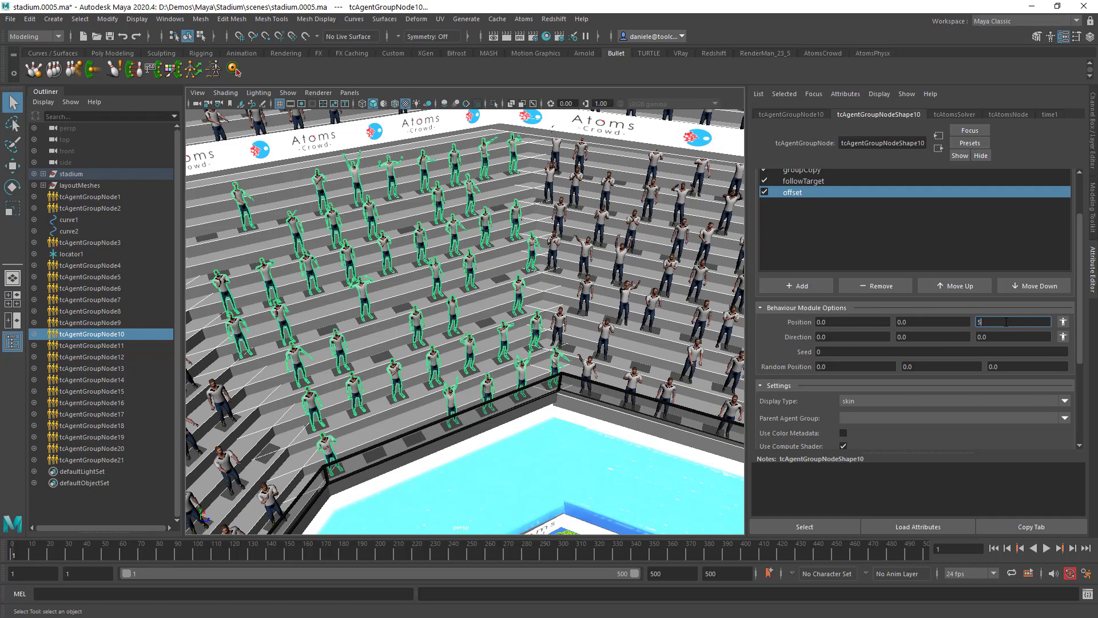
pyautogui.press('Return')
pyautogui.keyDown('alt'); pyautogui.moveTo(695, 312); pyautogui.dragTo(277, 532, button='right'); pyautogui.keyUp('alt')
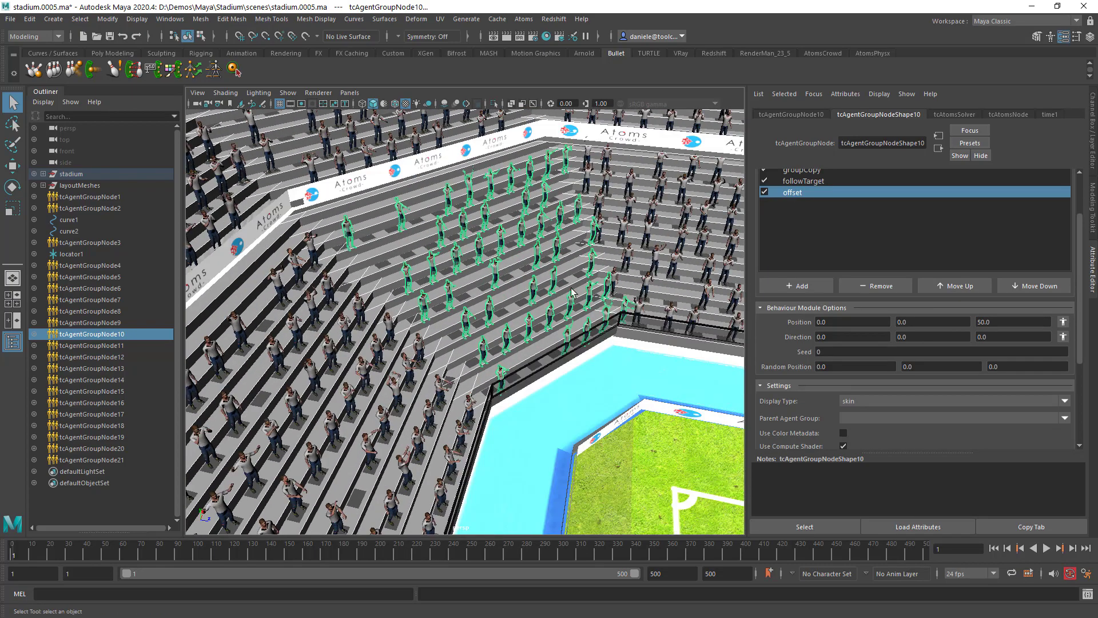
pyautogui.keyDown('alt'); pyautogui.moveTo(559, 279); pyautogui.dragTo(503, 302, button='right'); pyautogui.keyUp('alt')
pyautogui.keyDown('alt'); pyautogui.moveTo(503, 302); pyautogui.dragTo(463, 275, button='middle'); pyautogui.keyUp('alt')
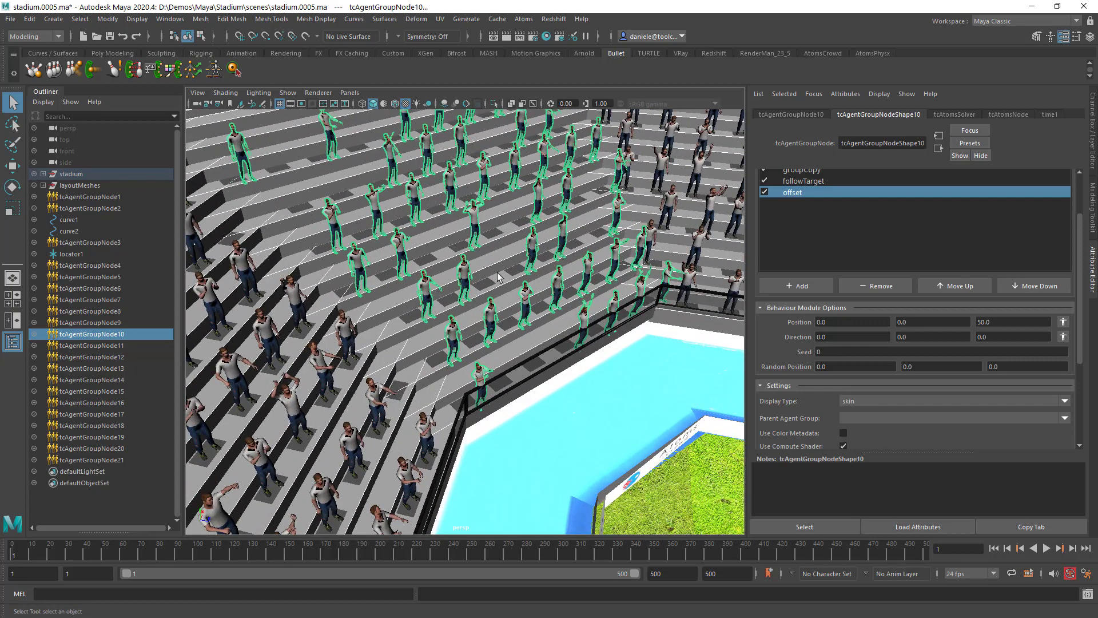
pyautogui.keyDown('alt'); pyautogui.moveTo(508, 274); pyautogui.dragTo(500, 310, button='right'); pyautogui.keyUp('alt')
pyautogui.keyDown('alt'); pyautogui.moveTo(500, 310); pyautogui.dragTo(449, 297, button='middle'); pyautogui.keyUp('alt')
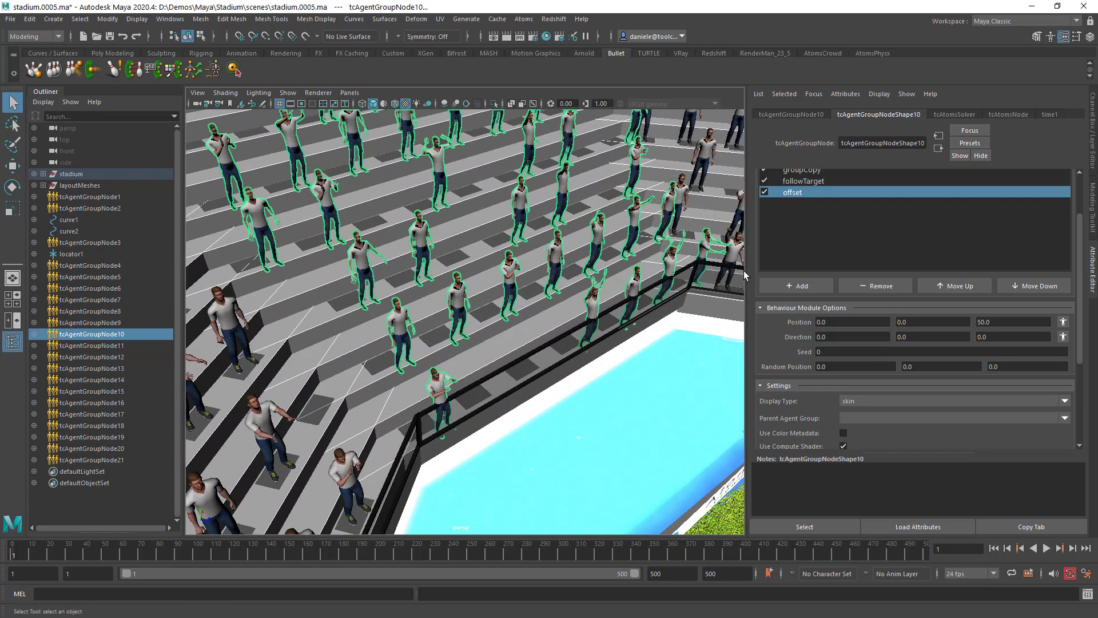
# Step: Undo the Z shift and remove the offset module from tcAgentGroupNode10
pyautogui.click(1009, 322)
pyautogui.press('Return')
pyautogui.click(893, 283)
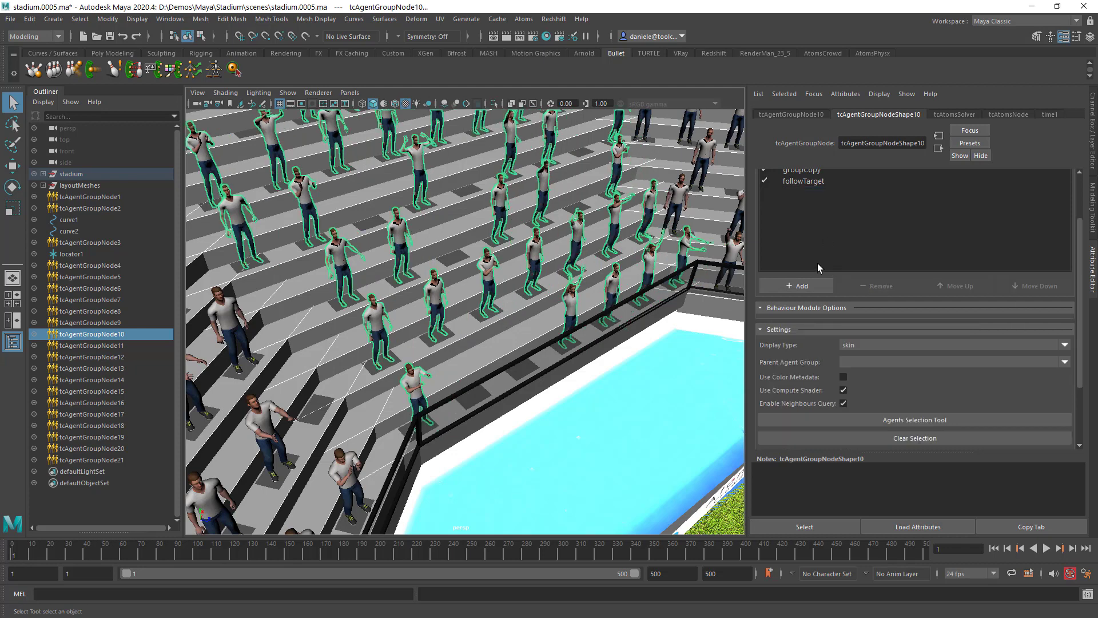
# Step: Add a localOffset behaviour module to tcAgentGroupNode10 and show its options
pyautogui.click(801, 286)
pyautogui.write('localOffset')
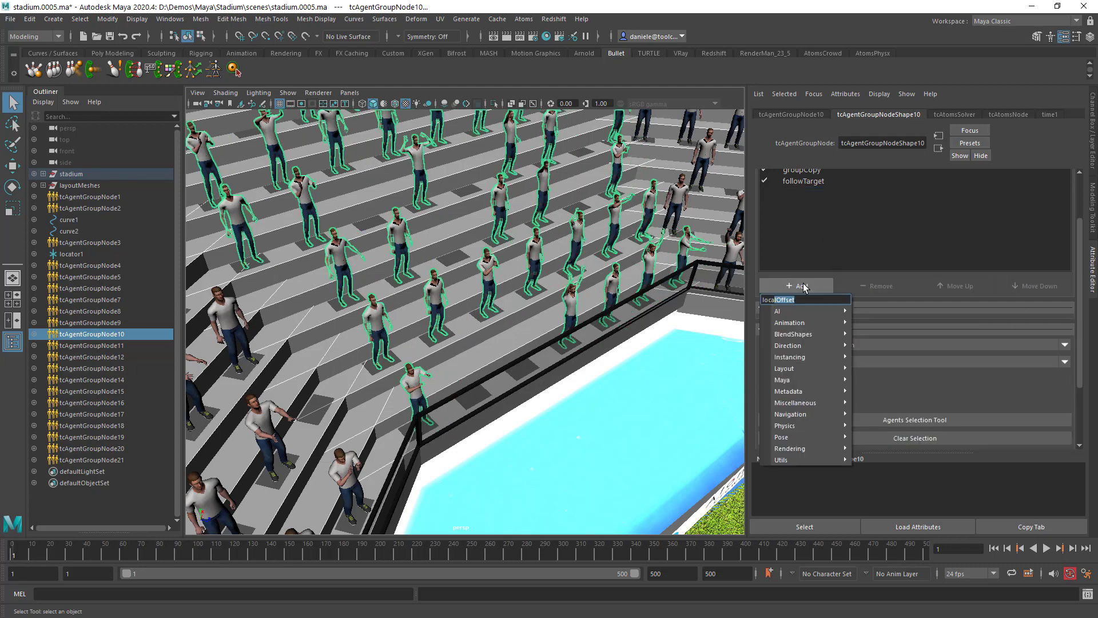
pyautogui.press('Return')
pyautogui.click(808, 194)
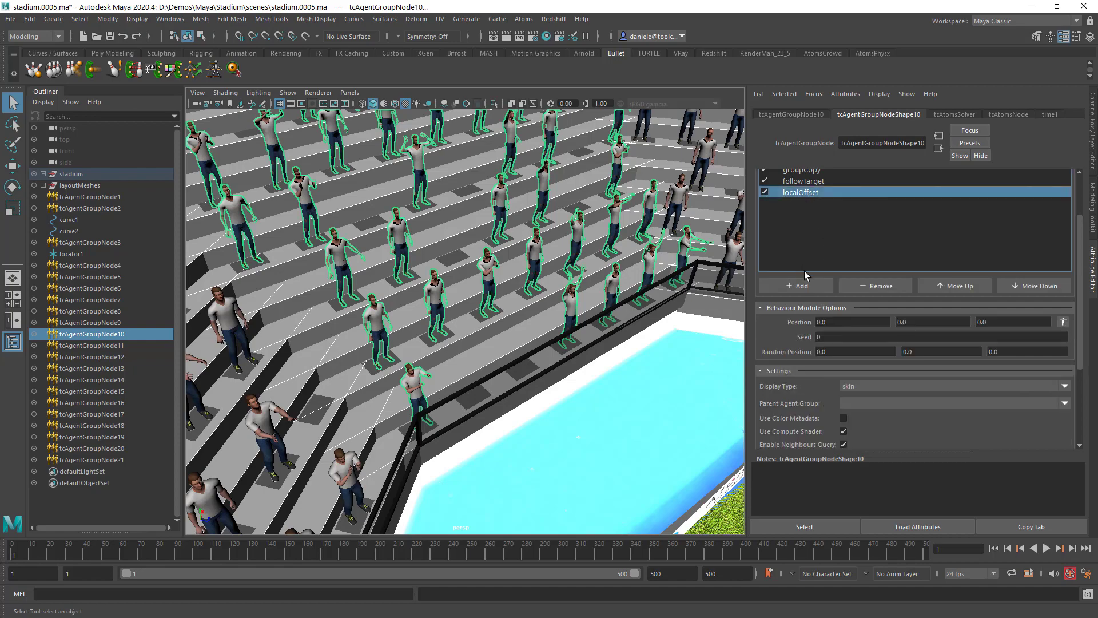
# Step: Set the localOffset module's Position X to 20 to shift the corner agents along their rows
pyautogui.keyDown('alt'); pyautogui.moveTo(608, 289); pyautogui.dragTo(549, 280, button='right'); pyautogui.keyUp('alt')
pyautogui.keyDown('alt'); pyautogui.moveTo(549, 281); pyautogui.dragTo(475, 258); pyautogui.keyUp('alt')
pyautogui.keyDown('alt'); pyautogui.moveTo(475, 258); pyautogui.dragTo(536, 256, button='middle'); pyautogui.keyUp('alt')
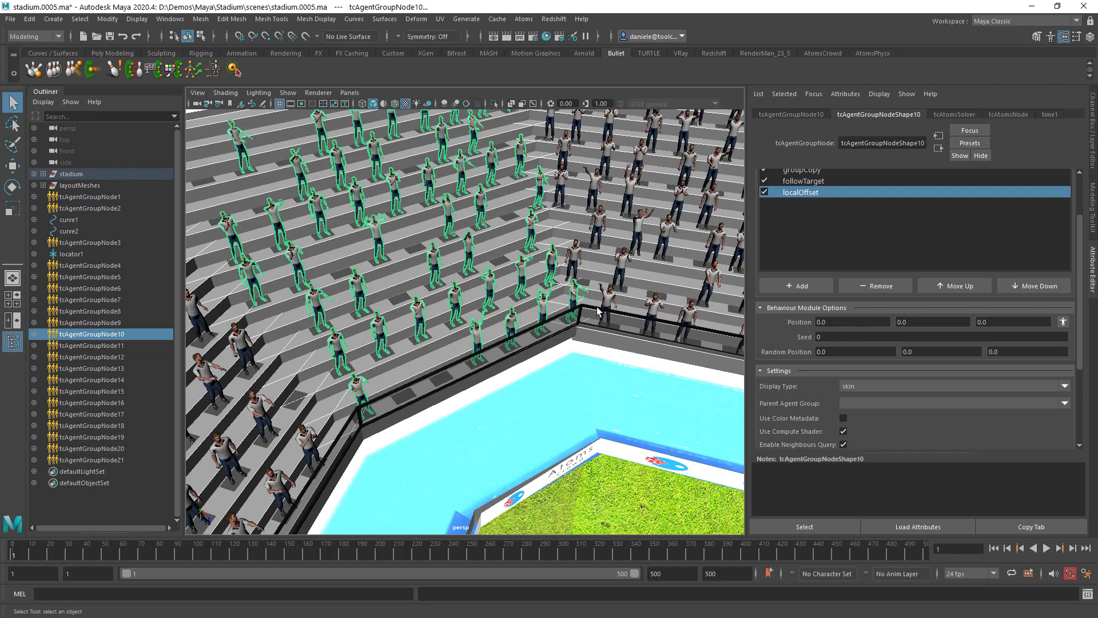
pyautogui.click(837, 324)
pyautogui.write('20')
pyautogui.press('Return')
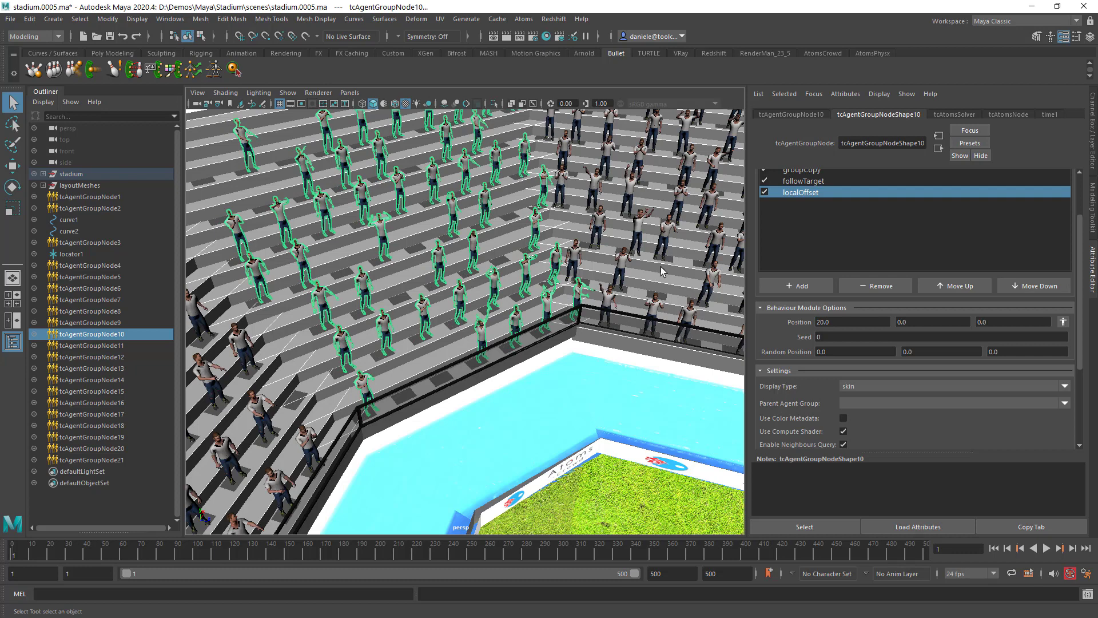
# Step: Reset the localOffset module's Position X to 0, then open and close its position override editor
pyautogui.click(835, 322)
pyautogui.write('0')
pyautogui.press('Return')
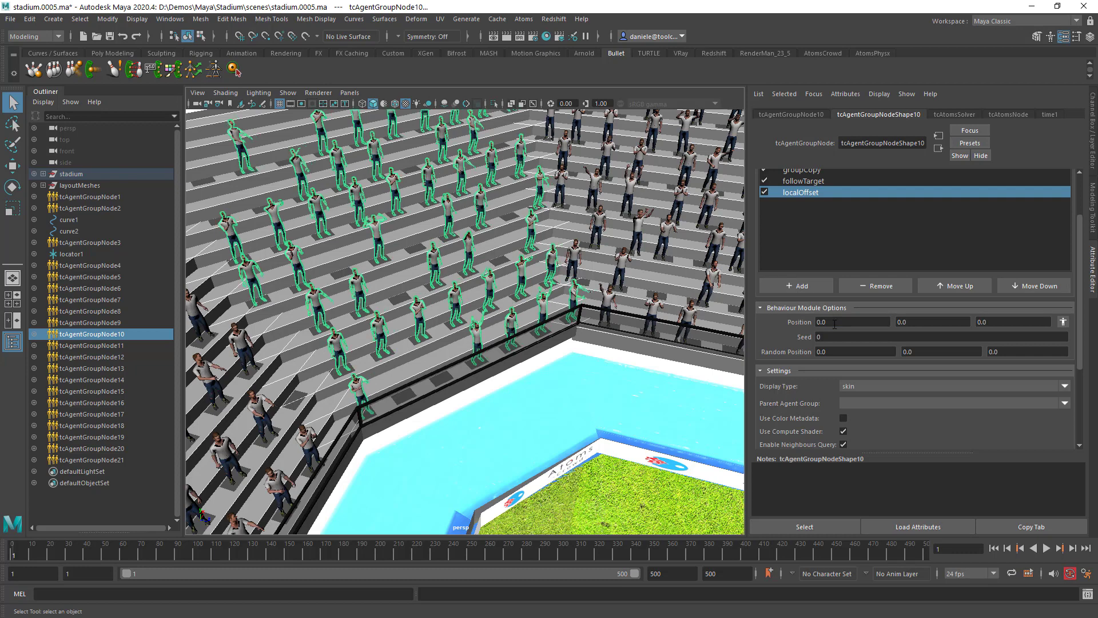
pyautogui.click(1063, 322)
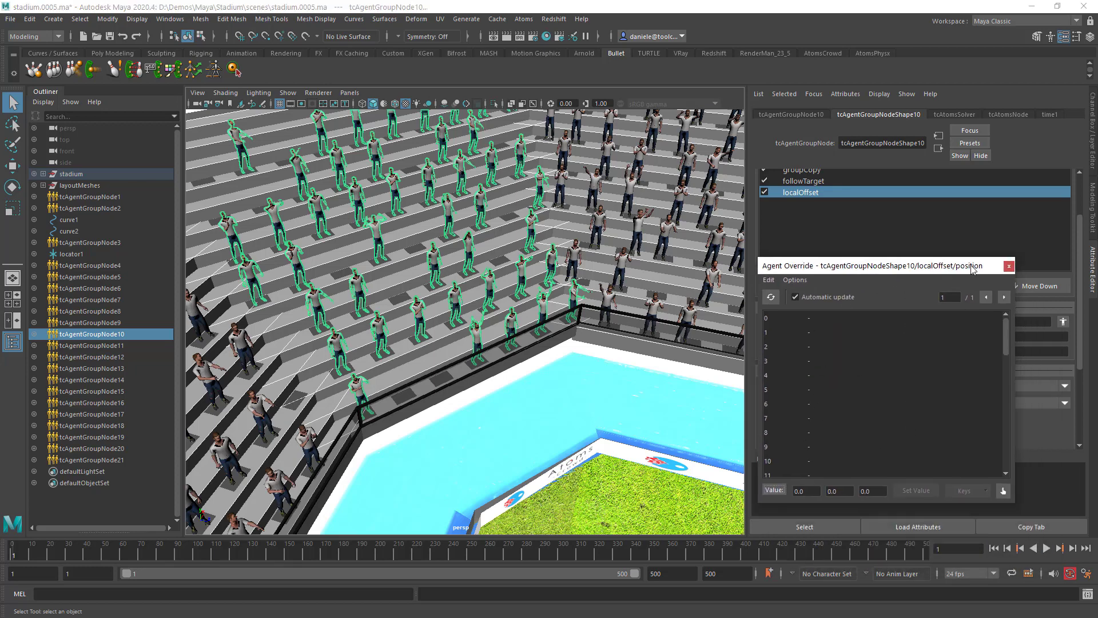
pyautogui.click(1009, 265)
# Step: Set the localOffset module's Random Position X to 30
pyautogui.click(834, 353)
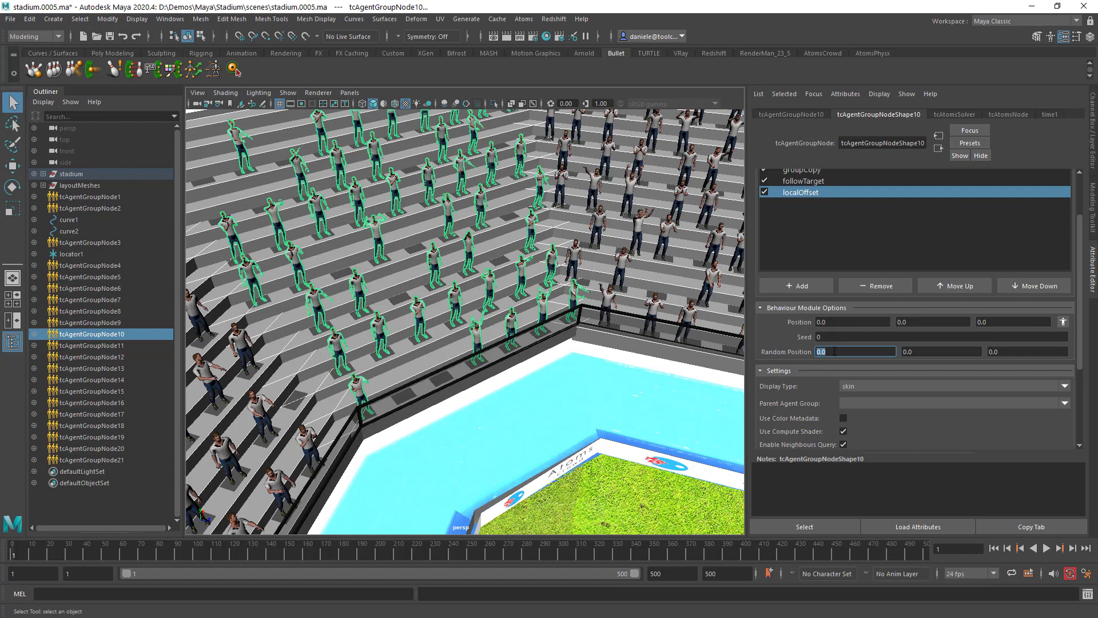
pyautogui.write('30')
pyautogui.press('Return')
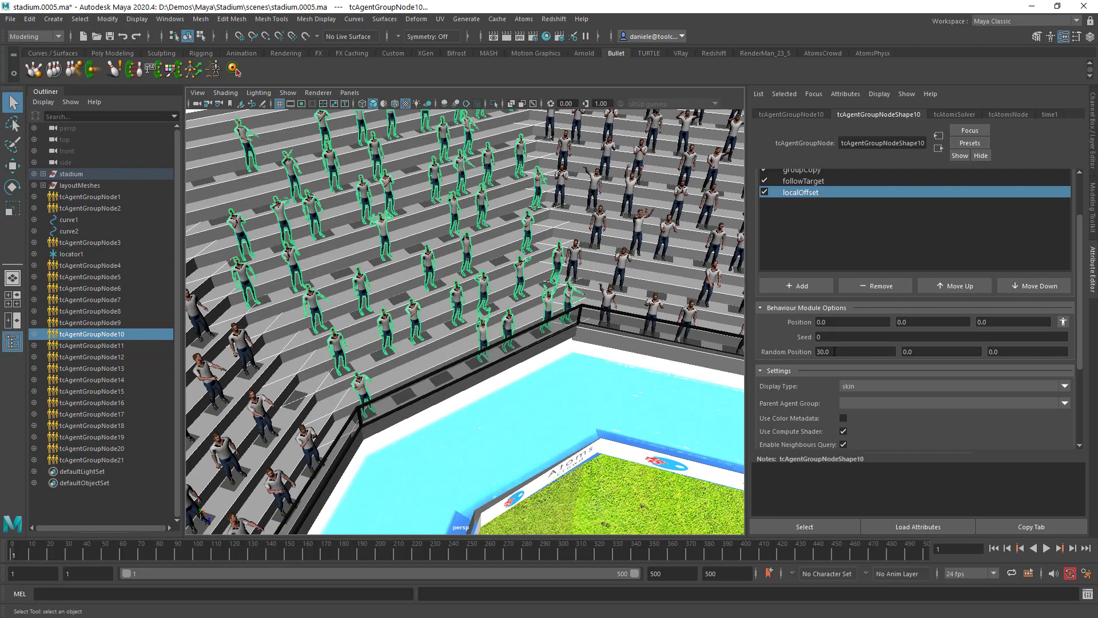
# Step: Examine the agents' distribution across the corner and neighbouring stadium stands
pyautogui.scroll(-5, 549, 297)
pyautogui.keyDown('alt'); pyautogui.moveTo(532, 292); pyautogui.dragTo(412, 275); pyautogui.keyUp('alt')
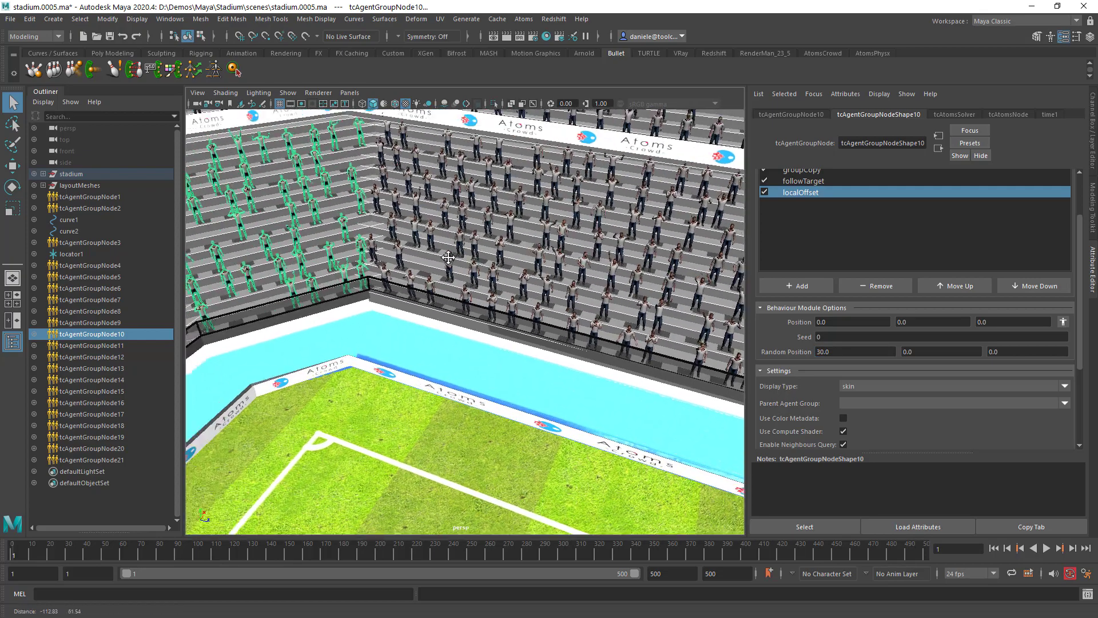
pyautogui.keyDown('alt'); pyautogui.moveTo(412, 275); pyautogui.dragTo(510, 233, button='middle'); pyautogui.keyUp('alt')
pyautogui.keyDown('alt'); pyautogui.moveTo(510, 233); pyautogui.dragTo(642, 223); pyautogui.keyUp('alt')
pyautogui.keyDown('alt'); pyautogui.moveTo(599, 276); pyautogui.dragTo(542, 373, button='middle'); pyautogui.keyUp('alt')
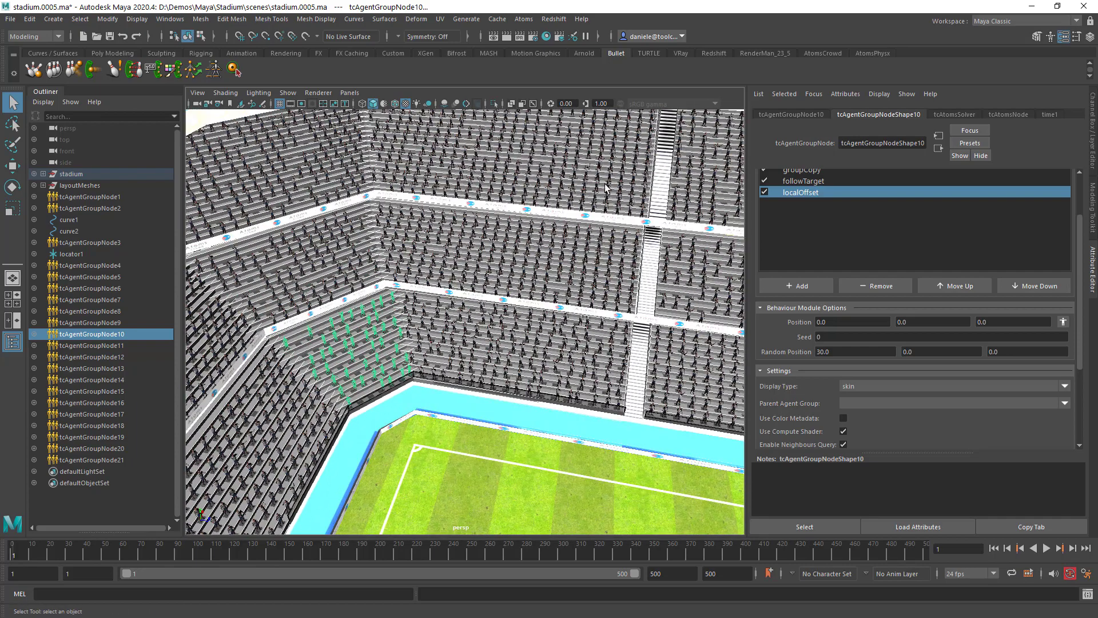
pyautogui.keyDown('alt'); pyautogui.moveTo(532, 239); pyautogui.dragTo(569, 264, button='middle'); pyautogui.keyUp('alt')
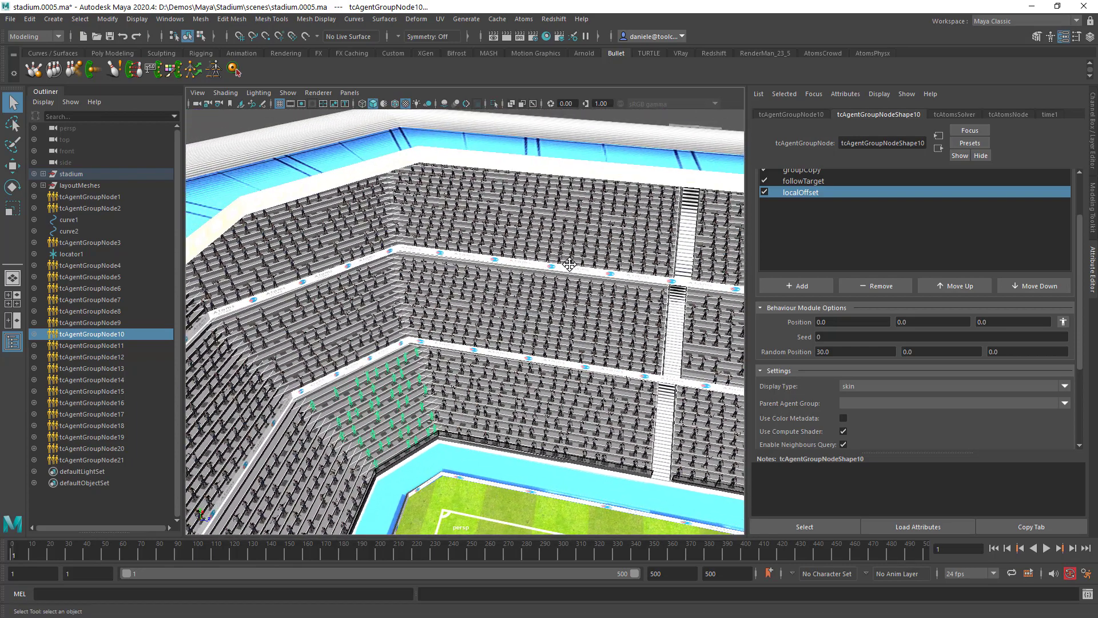
pyautogui.scroll(2, 847, 268)
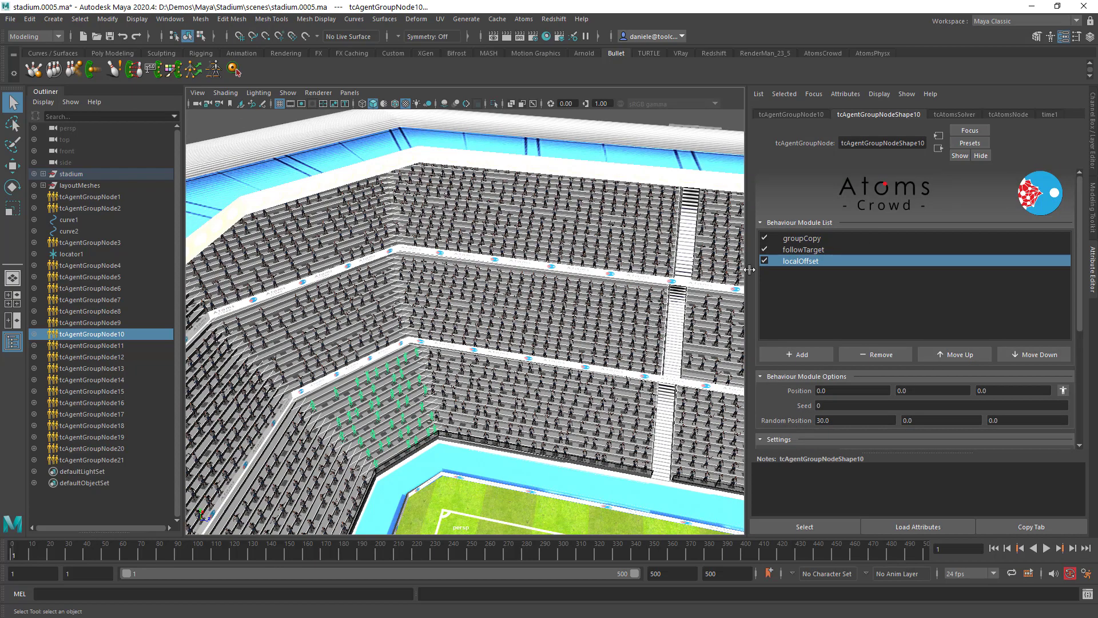
pyautogui.scroll(-2, 506, 301)
pyautogui.keyDown('alt'); pyautogui.moveTo(505, 300); pyautogui.dragTo(393, 238, button='middle'); pyautogui.keyUp('alt')
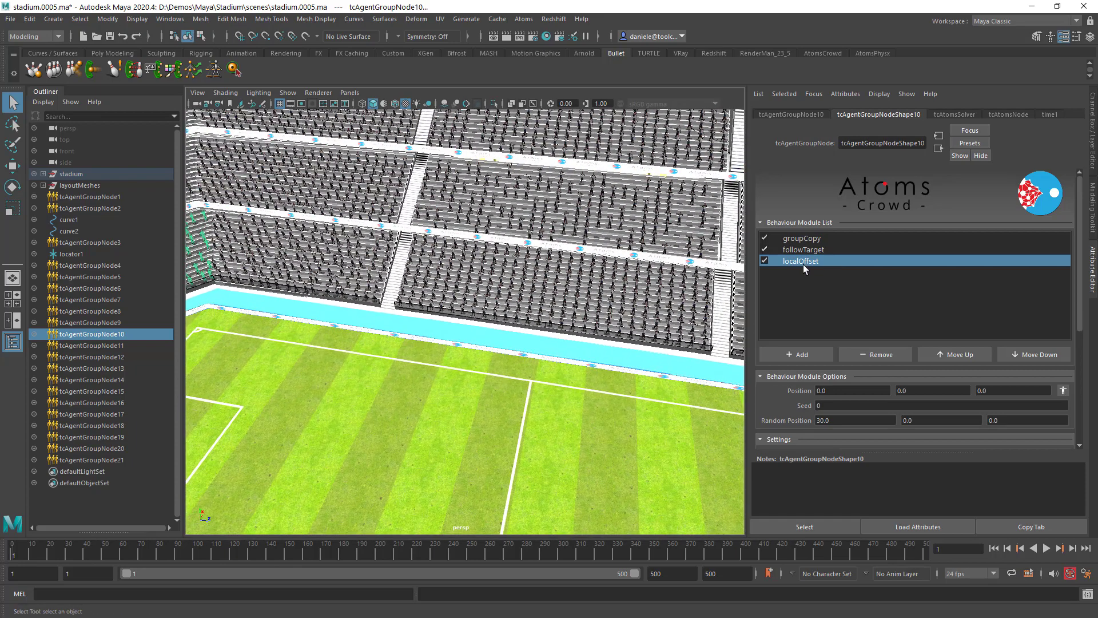